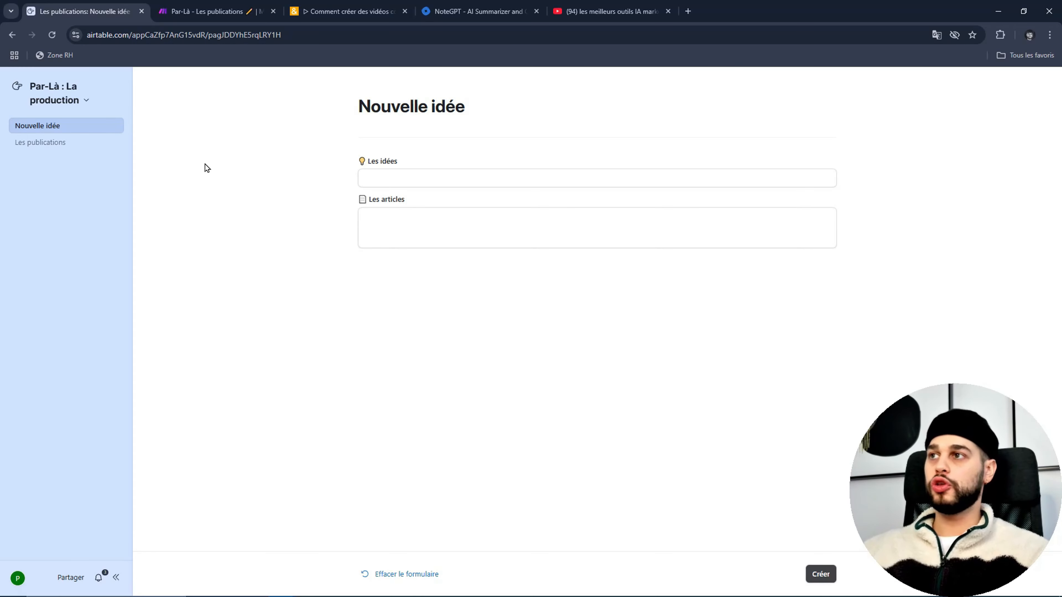
Step: Submit a new idea in the Nouvelle idée form titled "5 erreurs a éviter sur Instagram en 2024" and reopen a blank form
left_click(74, 147)
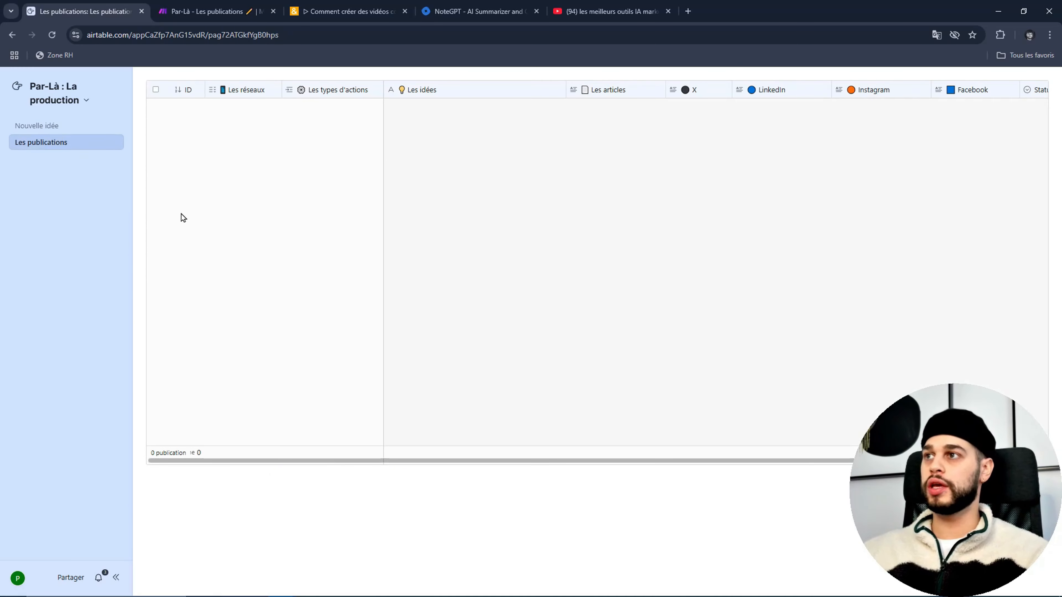
left_click(78, 127)
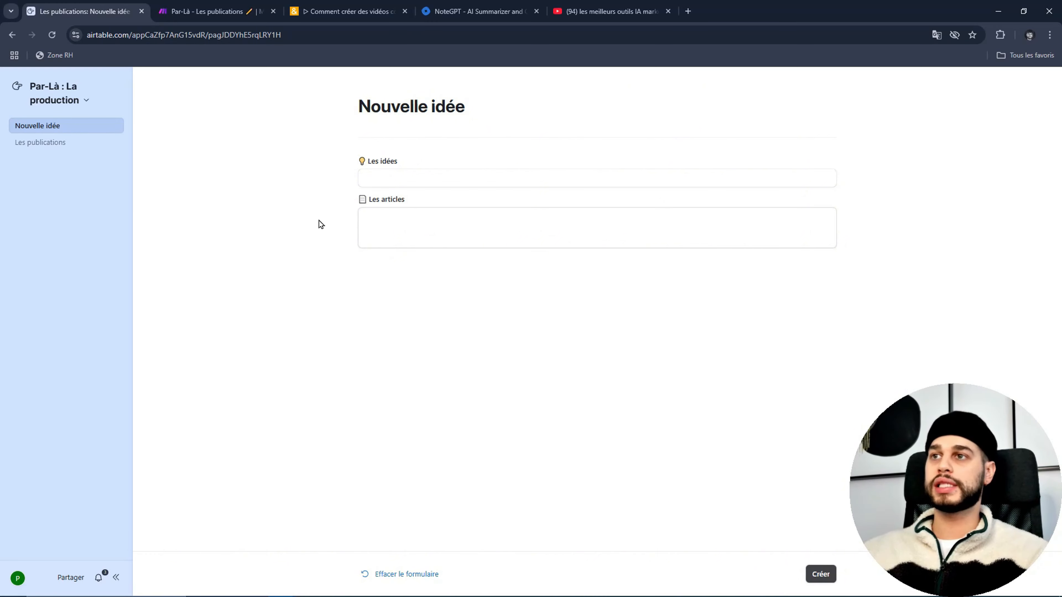
left_click(407, 176)
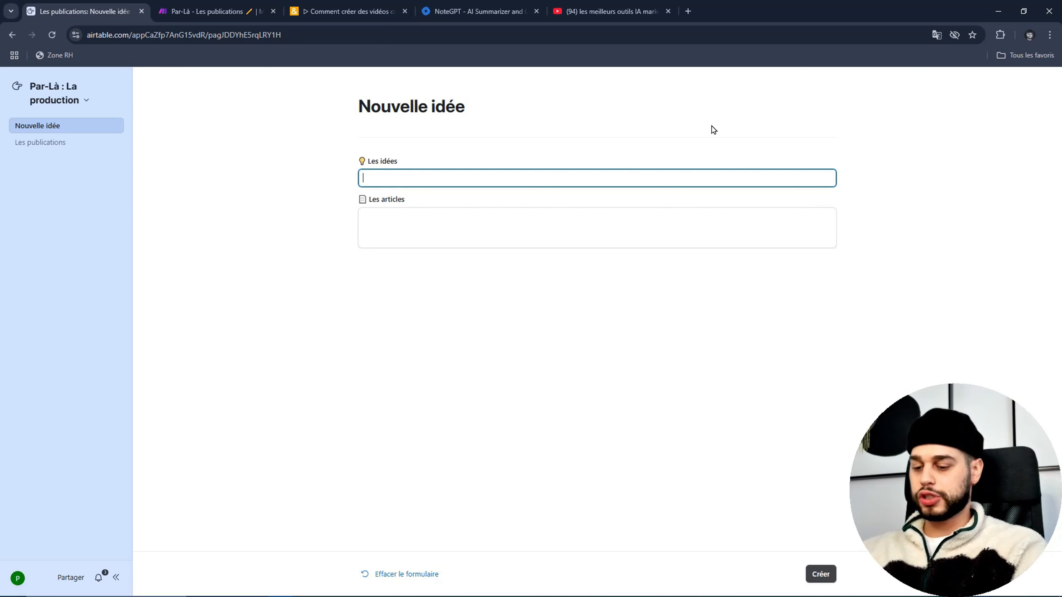
type("5 erreurs a éviter sur Instagram en 2024")
left_click(822, 575)
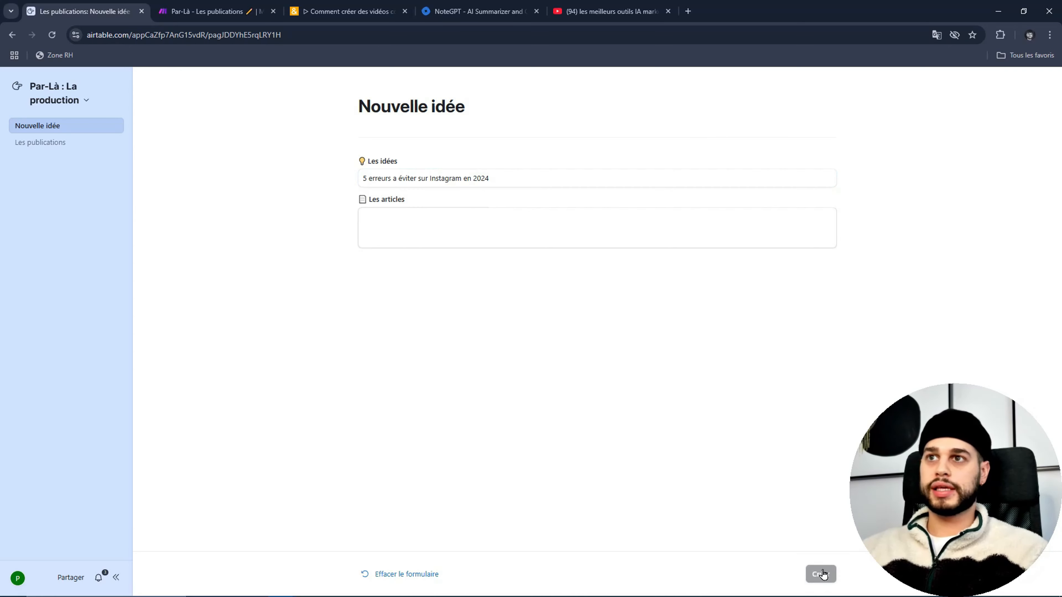
left_click(612, 354)
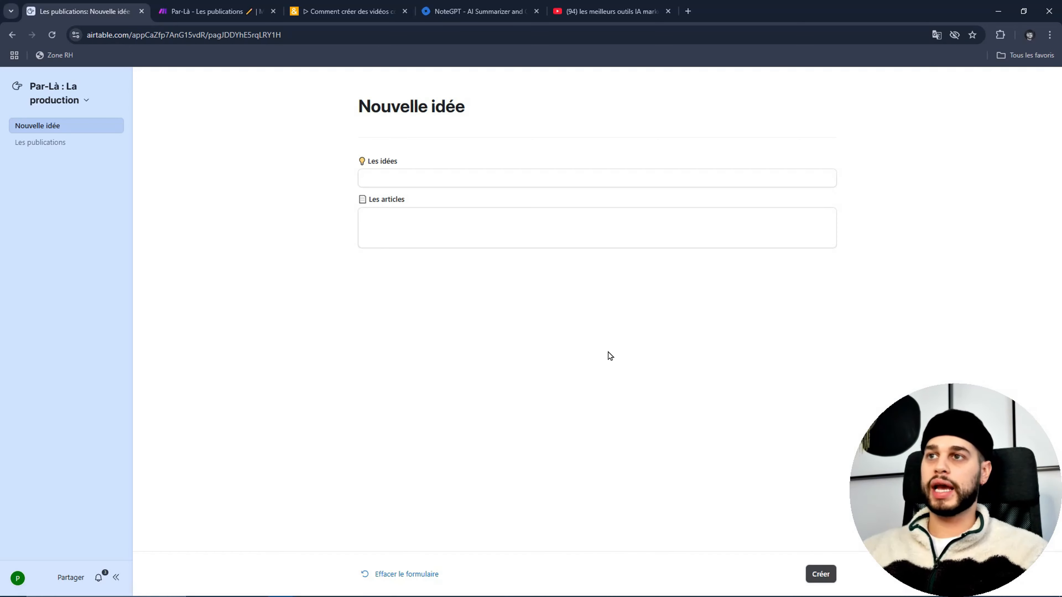
left_click(79, 155)
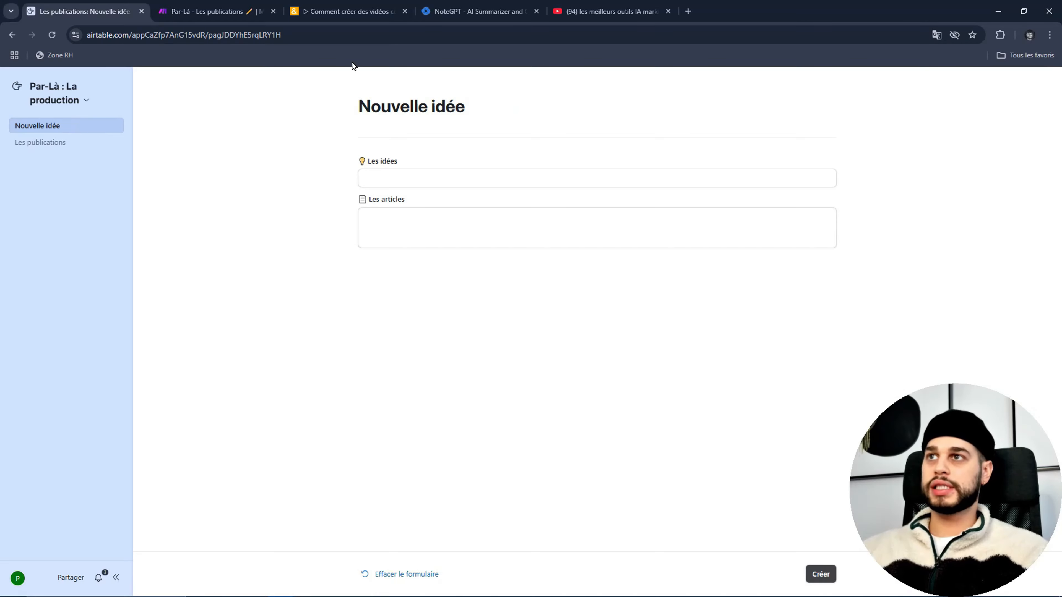
Step: Copy the Webmarketing&co'm article on short LinkedIn videos into the Les articles field of the Airtable form and submit it
left_click(343, 12)
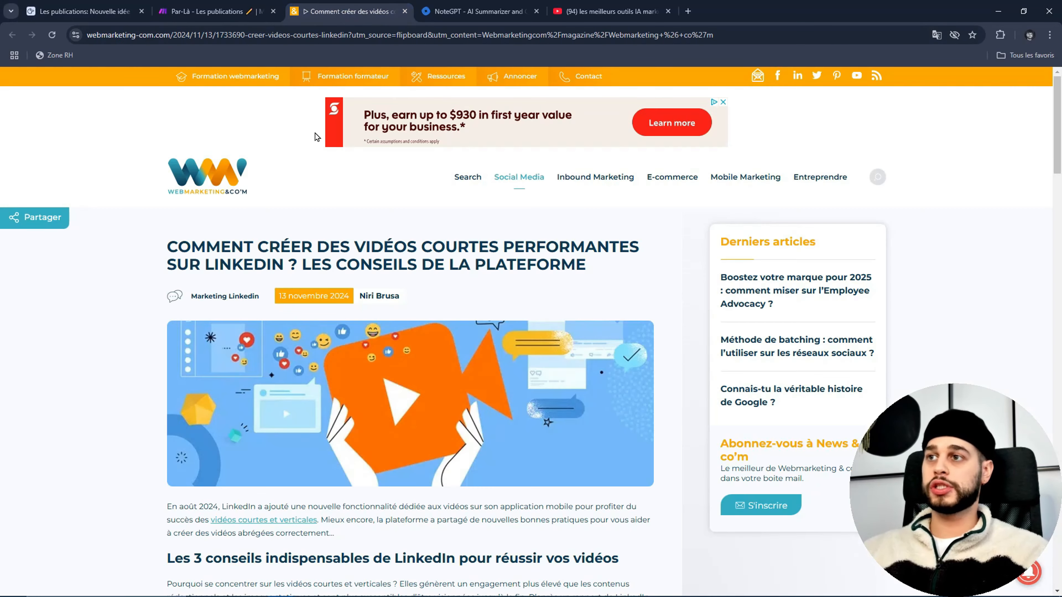
left_click_drag(227, 143, 581, 589)
key("ctrl+c")
left_click(83, 11)
key("ctrl+v")
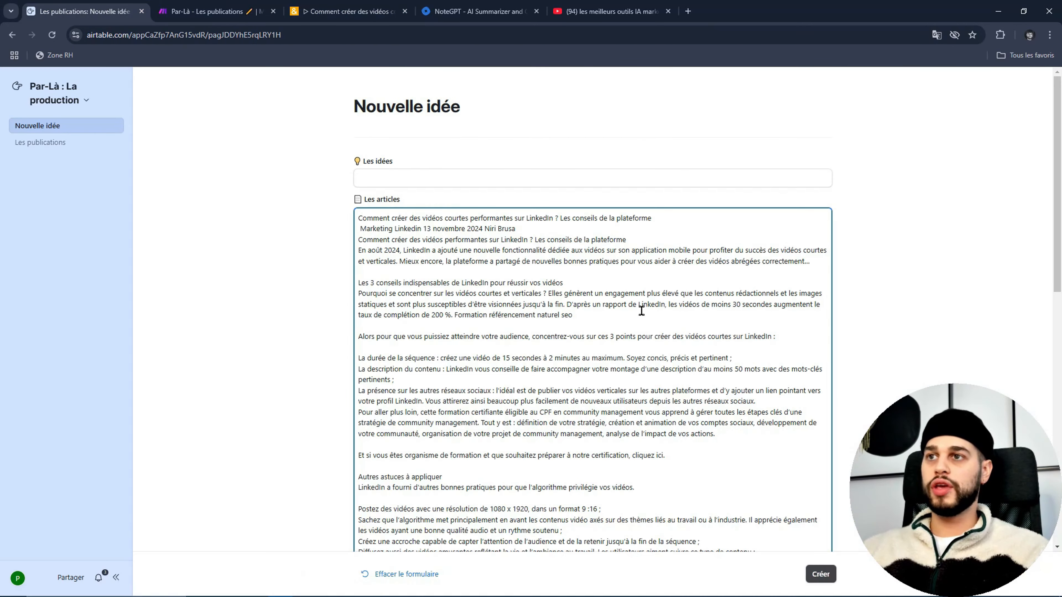
left_click(829, 576)
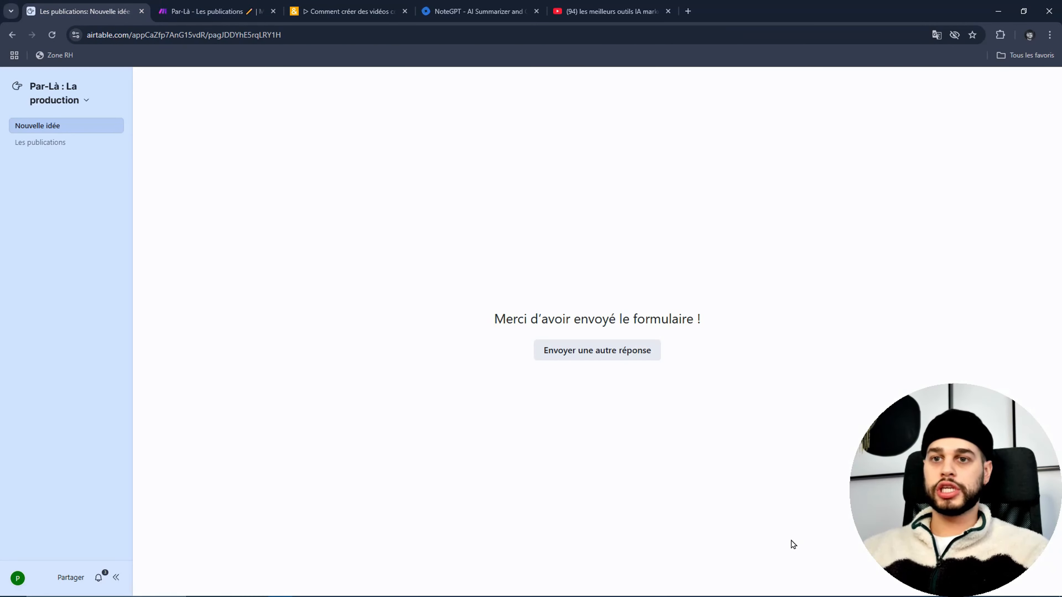
left_click(649, 356)
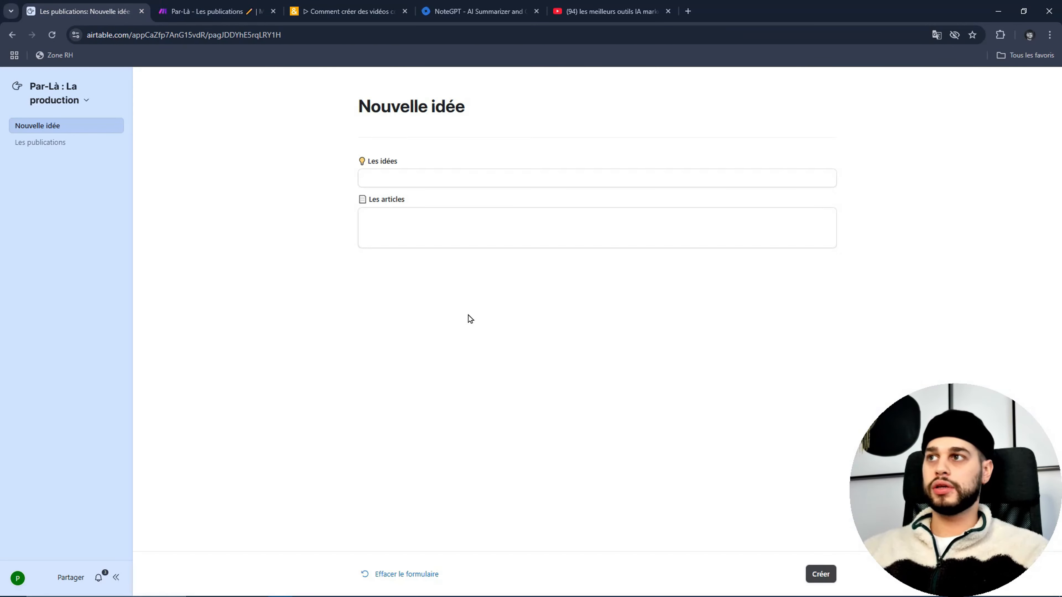
Step: Read through the LinkedIn article's full text in the Les publications table, then return to the Nouvelle idée form
left_click(40, 144)
left_click(612, 180)
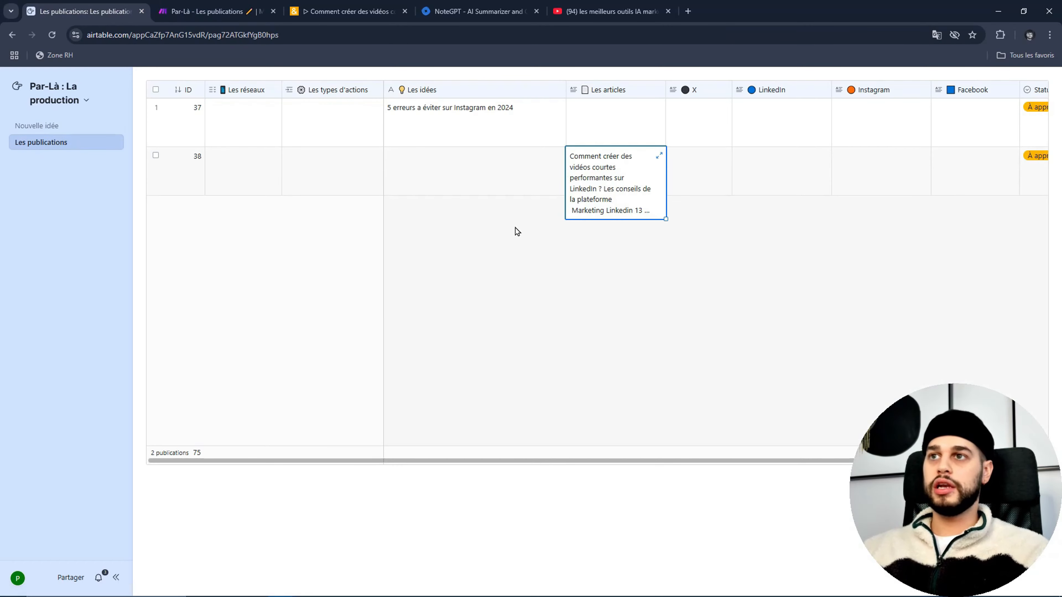
left_click(659, 156)
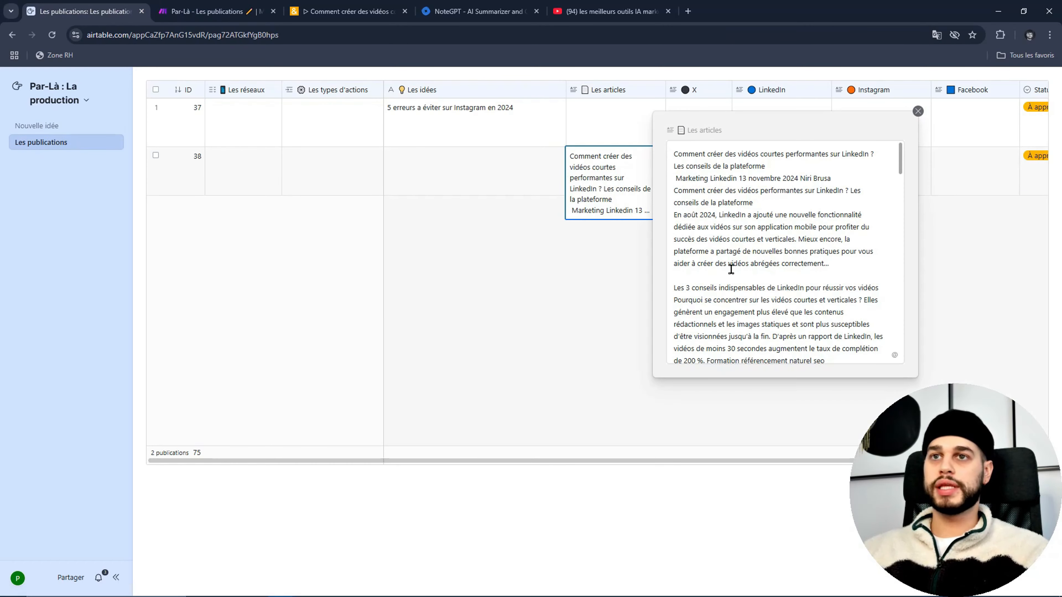
scroll(736, 268, "down", 10)
scroll(736, 267, "down", 10)
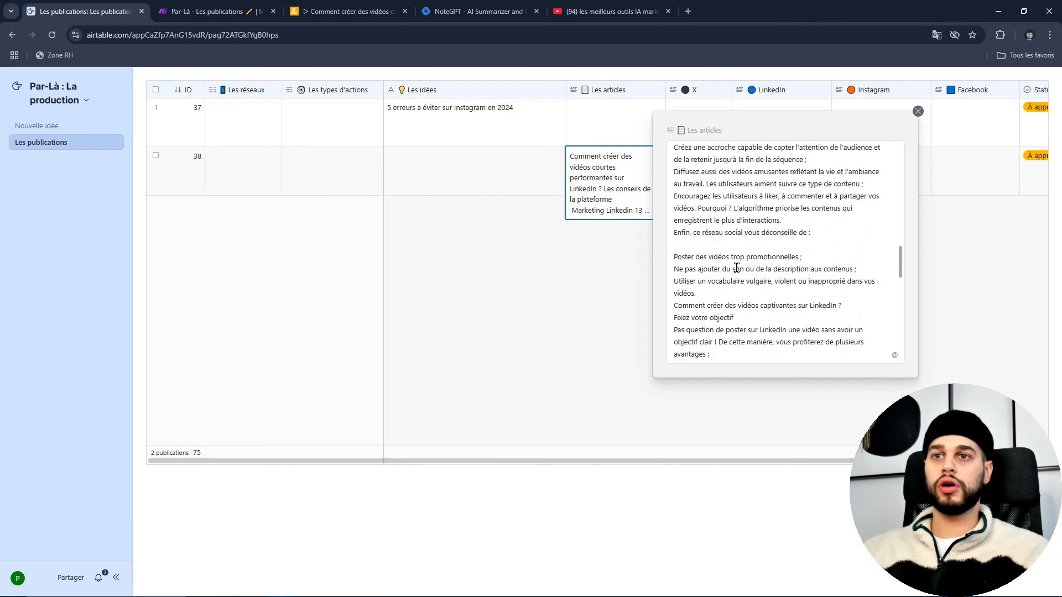
left_click(633, 289)
left_click(84, 128)
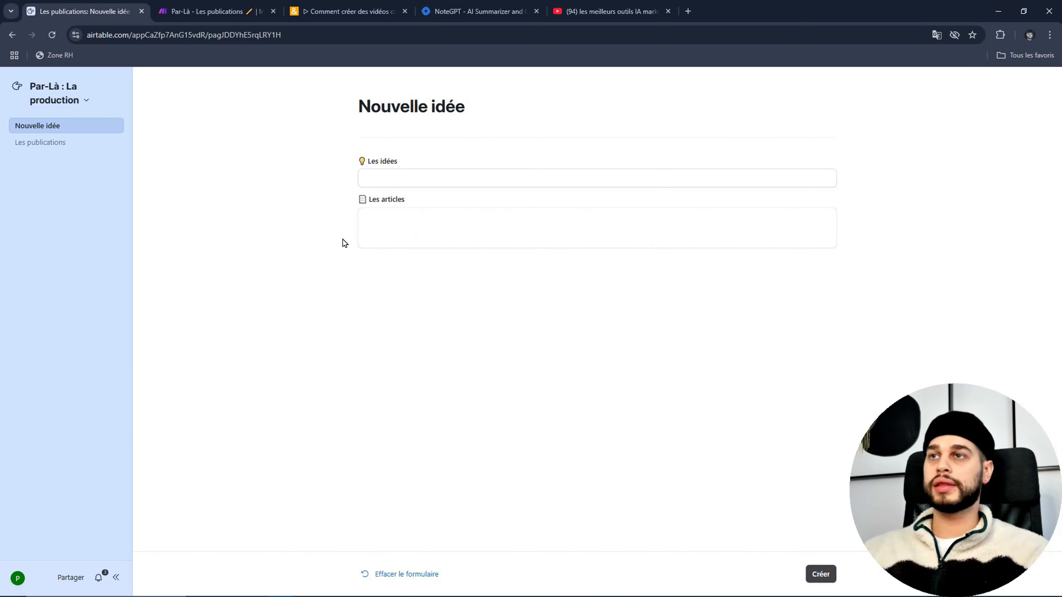
Step: Switch to the NoteGPT site and look over its "How Does It Work?" section
left_click(451, 11)
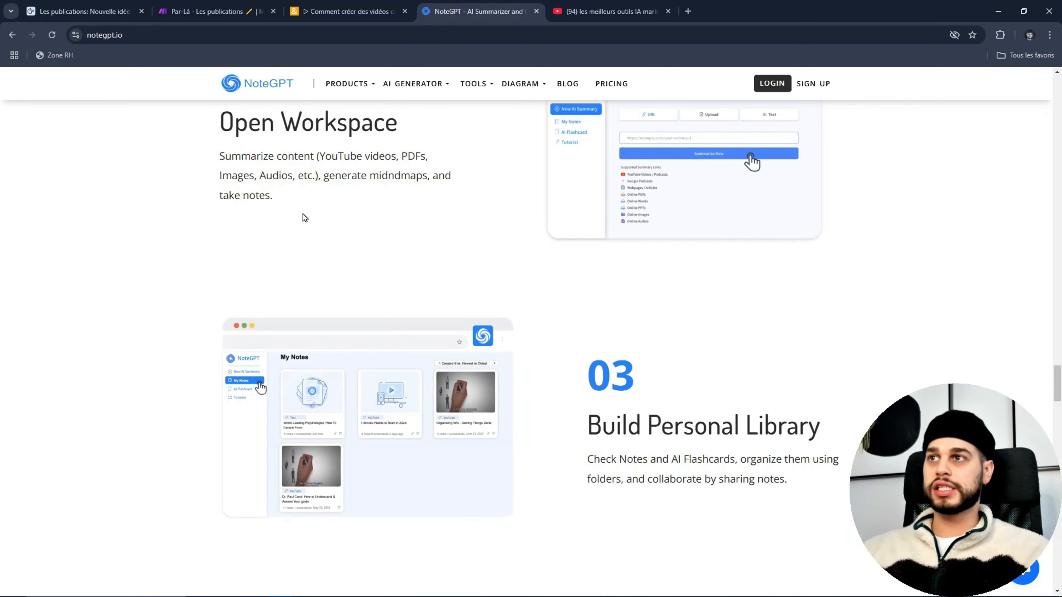
scroll(460, 234, "up", 3)
scroll(711, 235, "up", 10)
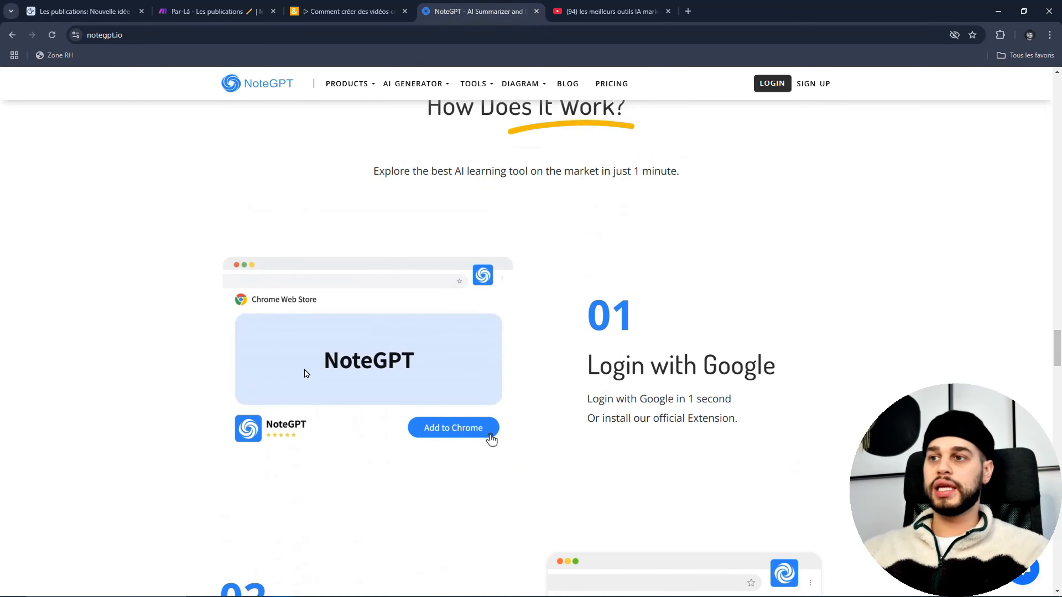
scroll(477, 392, "down", 2)
scroll(475, 389, "down", 12)
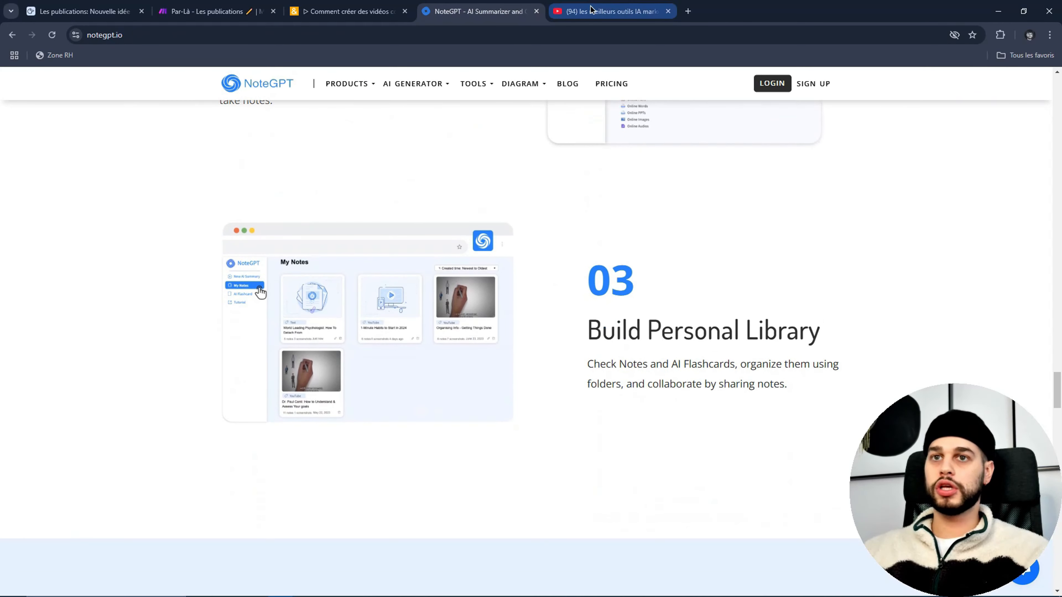
Step: Switch to the YouTube results and open the video "7 Outils IA Gratuit à ABSOLUMENT Connaître en 2024"
left_click(592, 9)
scroll(740, 237, "down", 12)
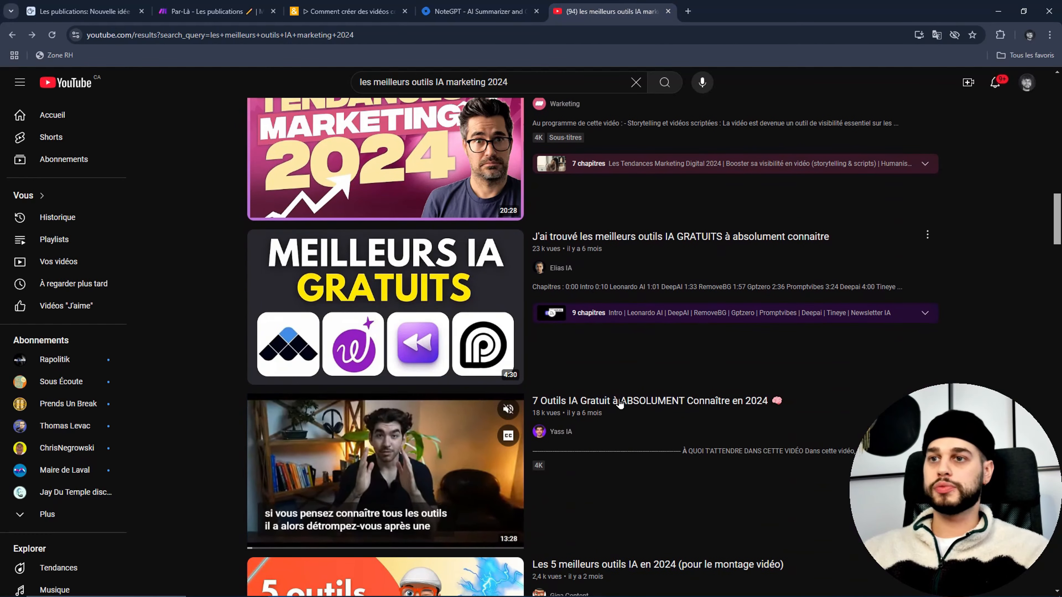
scroll(611, 376, "down", 3)
left_click(607, 332)
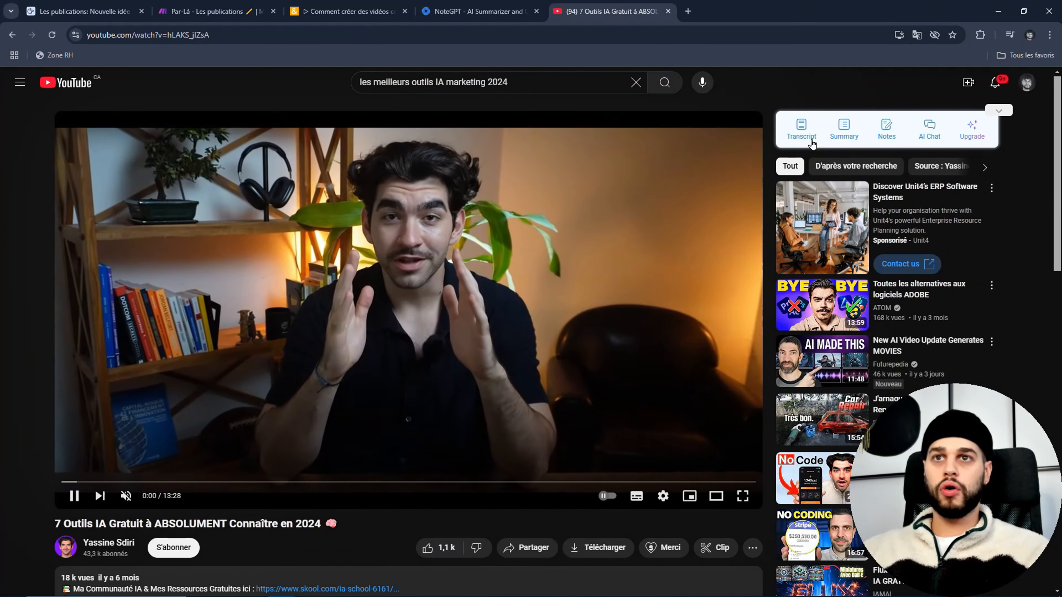
Step: Display the video's transcript with the NoteGPT extension, skim it and copy the whole text
left_click(811, 141)
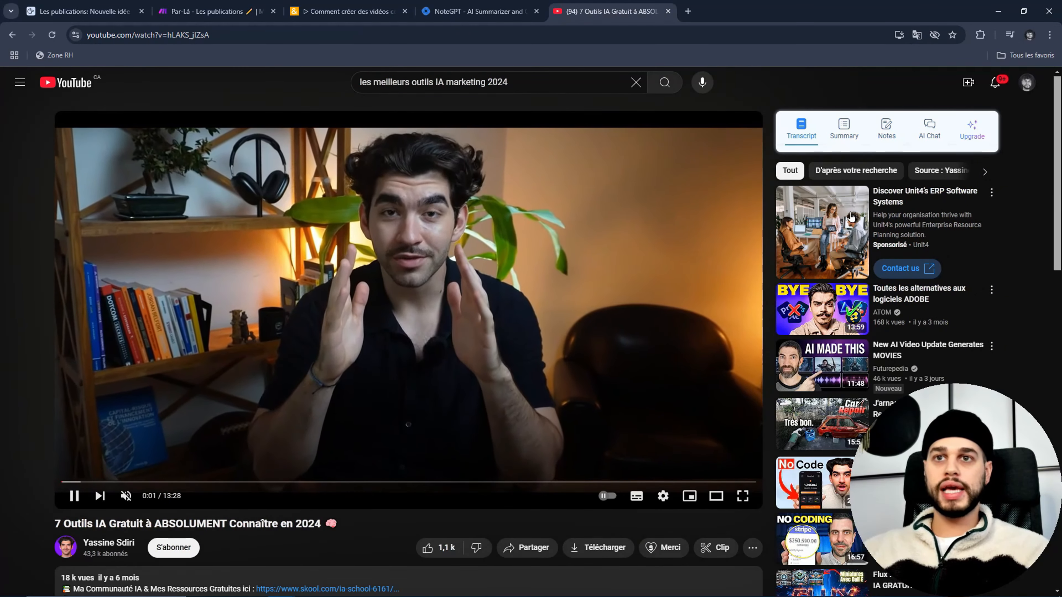
scroll(878, 252, "up", 1)
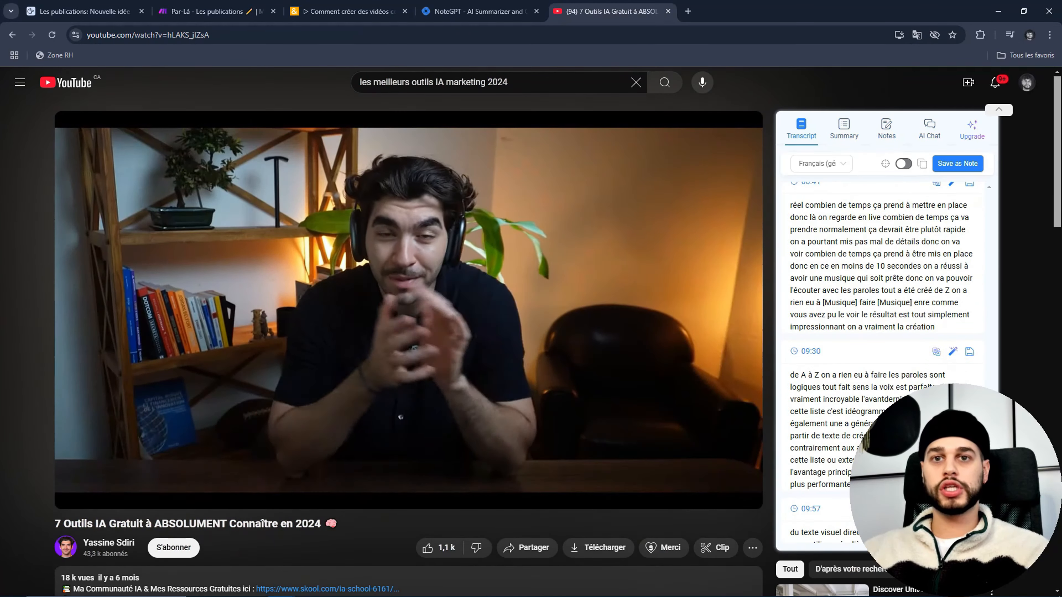
left_click_drag(989, 435, 1005, 200)
scroll(865, 282, "down", 11)
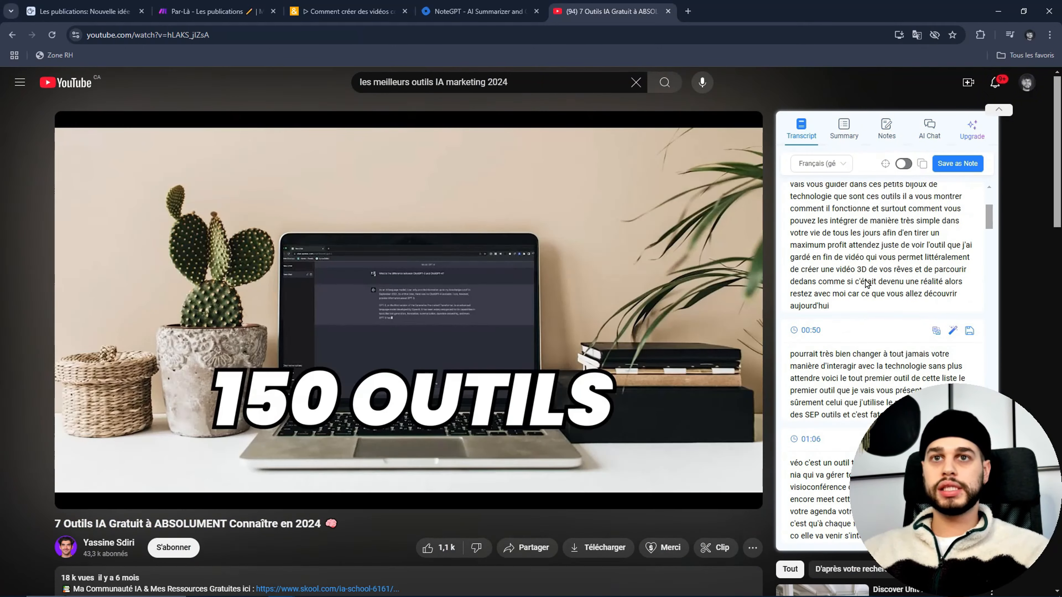
scroll(873, 283, "up", 9)
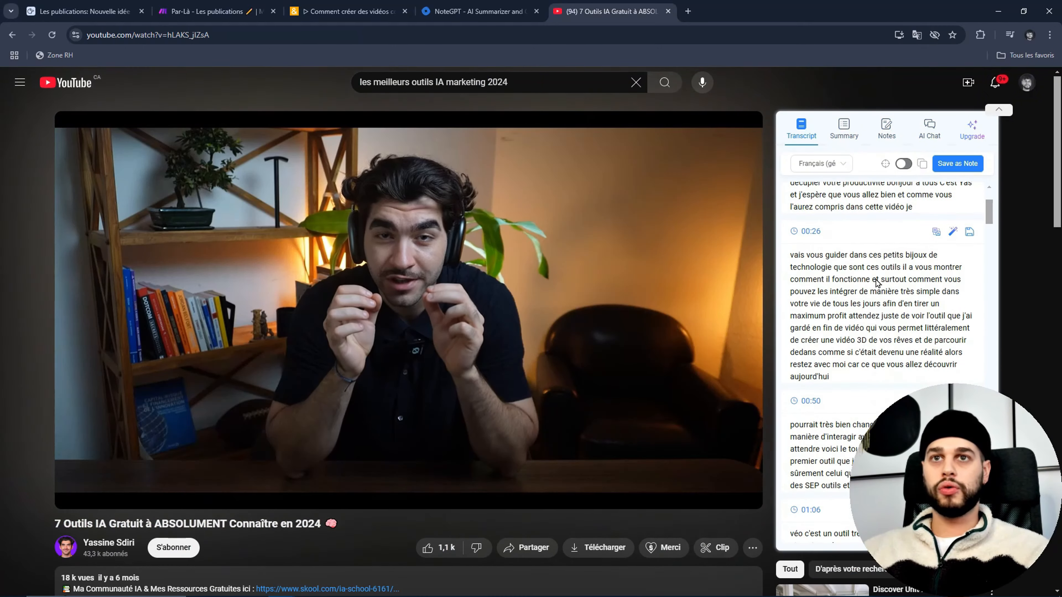
left_click(922, 164)
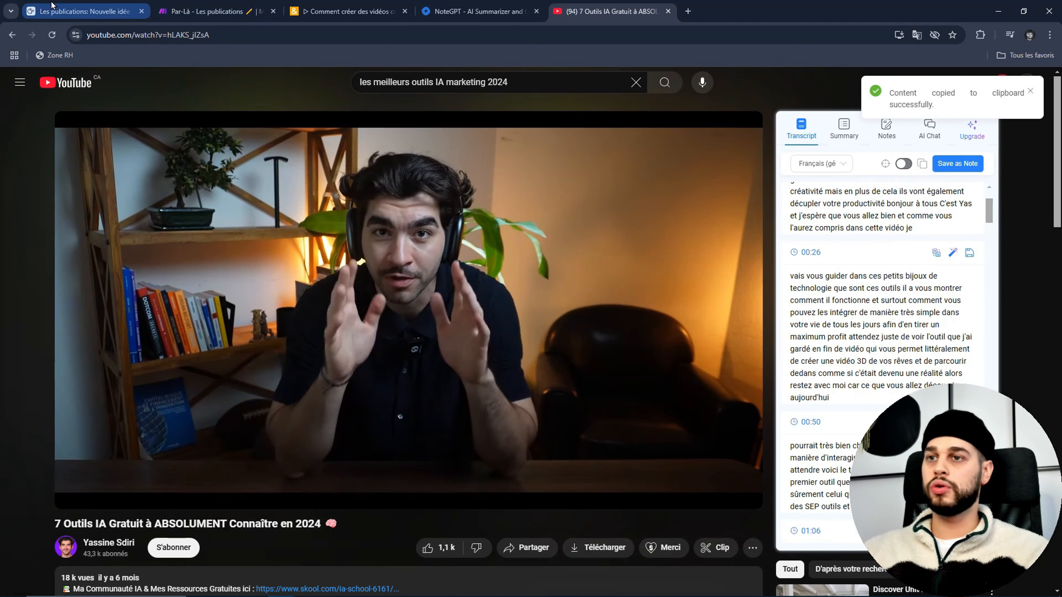
Step: Return to the Airtable form, paste the video transcript into Les articles, submit it and reopen a blank form
left_click(34, 5)
key("ctrl+v")
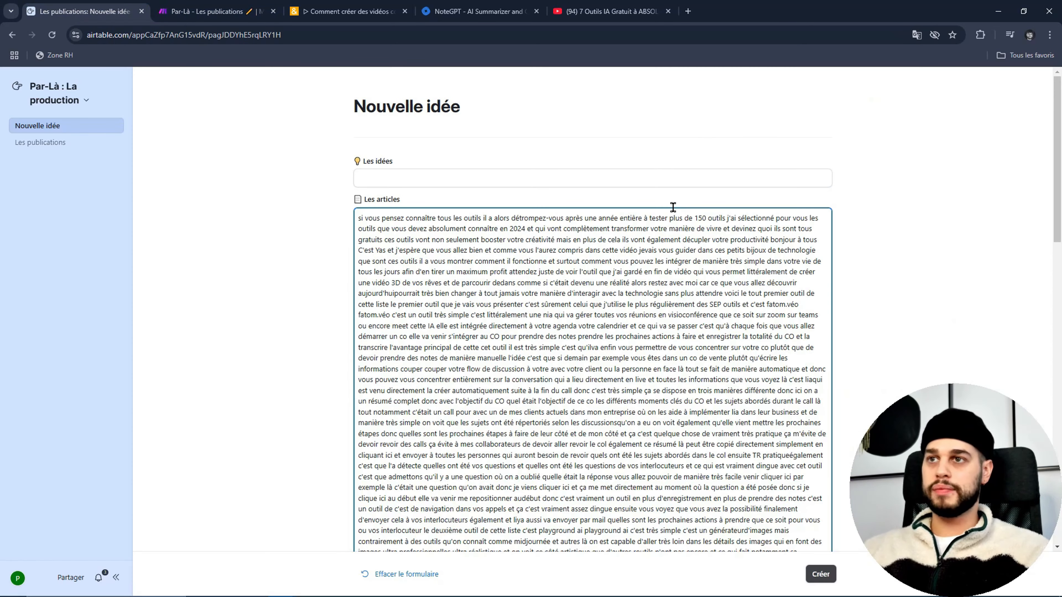
left_click(820, 573)
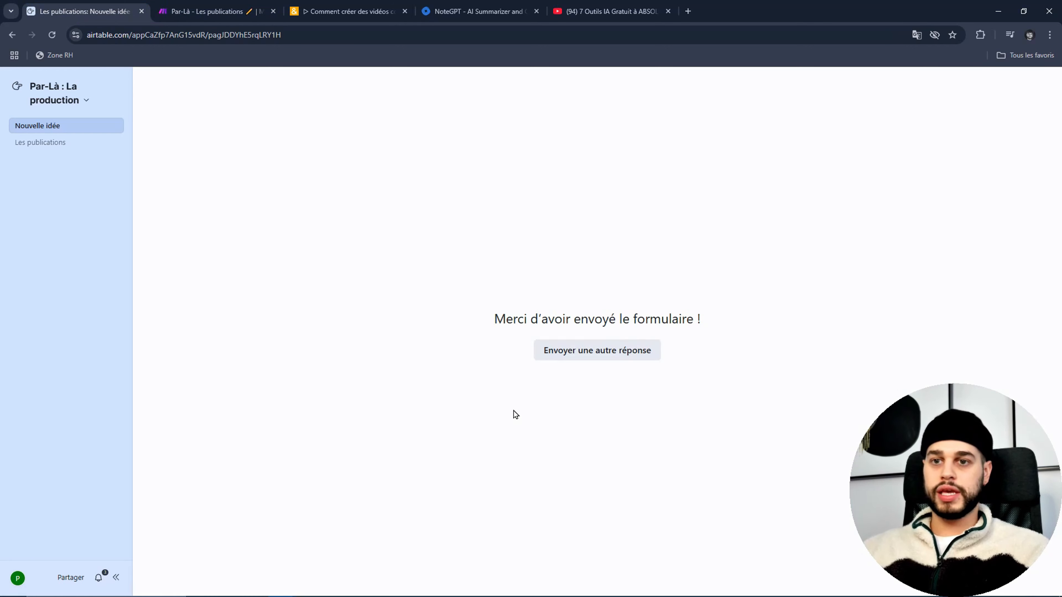
left_click(600, 356)
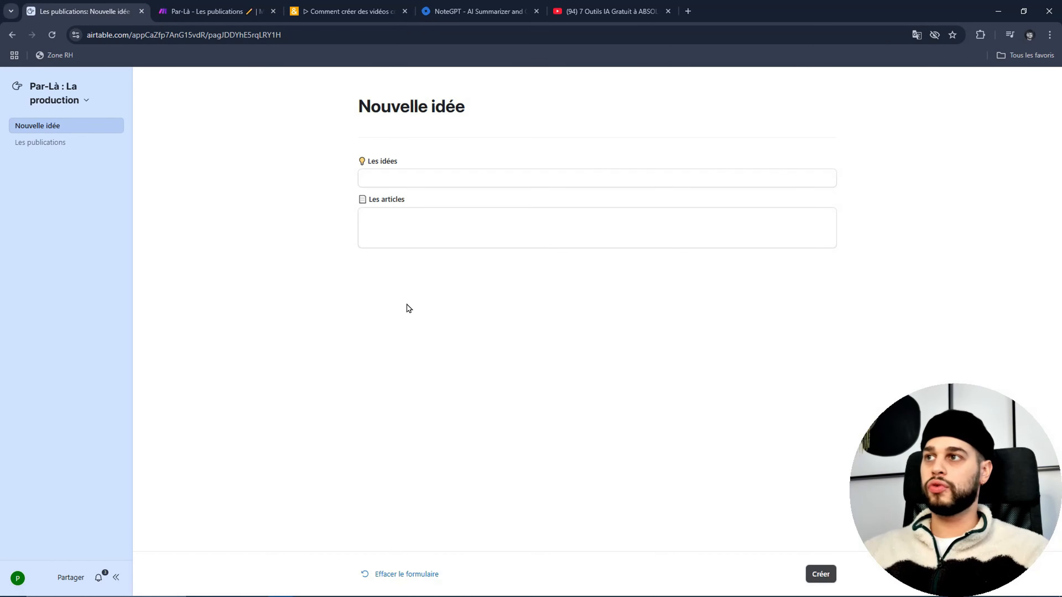
Step: In the Les publications table, assign the networks X and Instagram to the Instagram mistakes idea
left_click(72, 143)
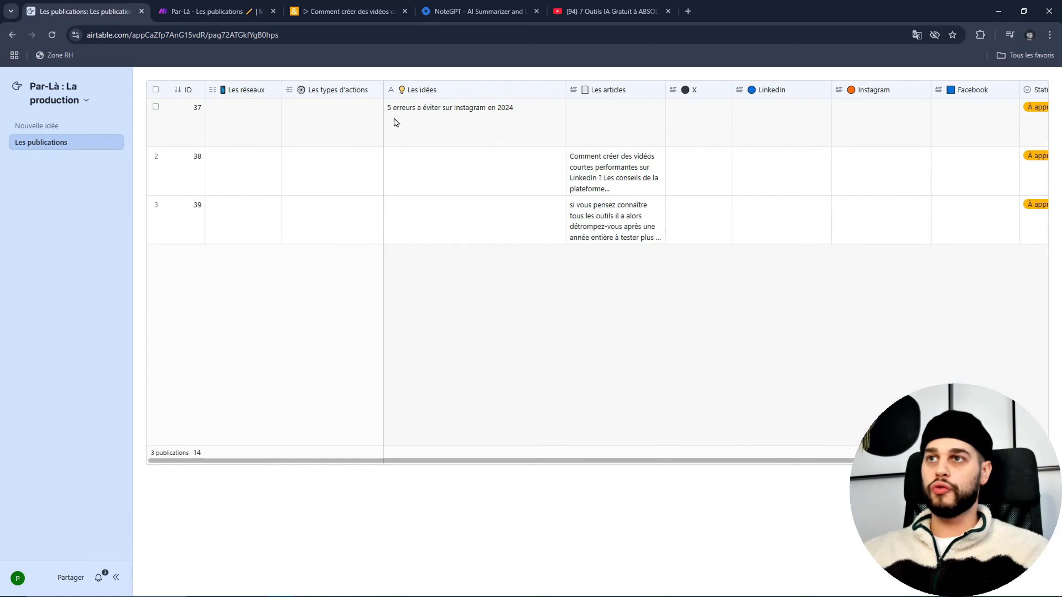
left_click(237, 131)
left_click(214, 106)
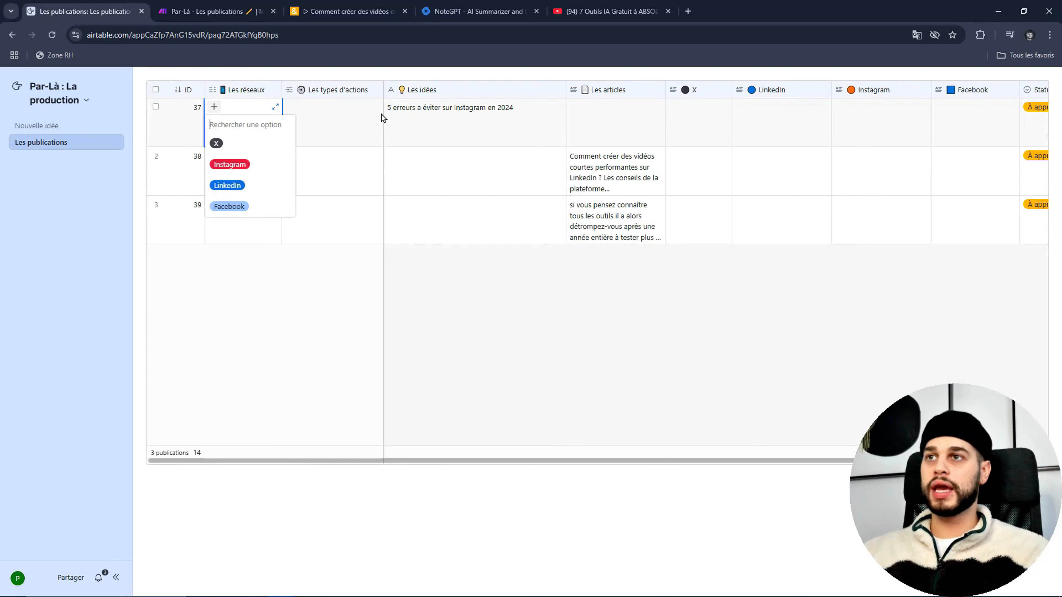
left_click(220, 144)
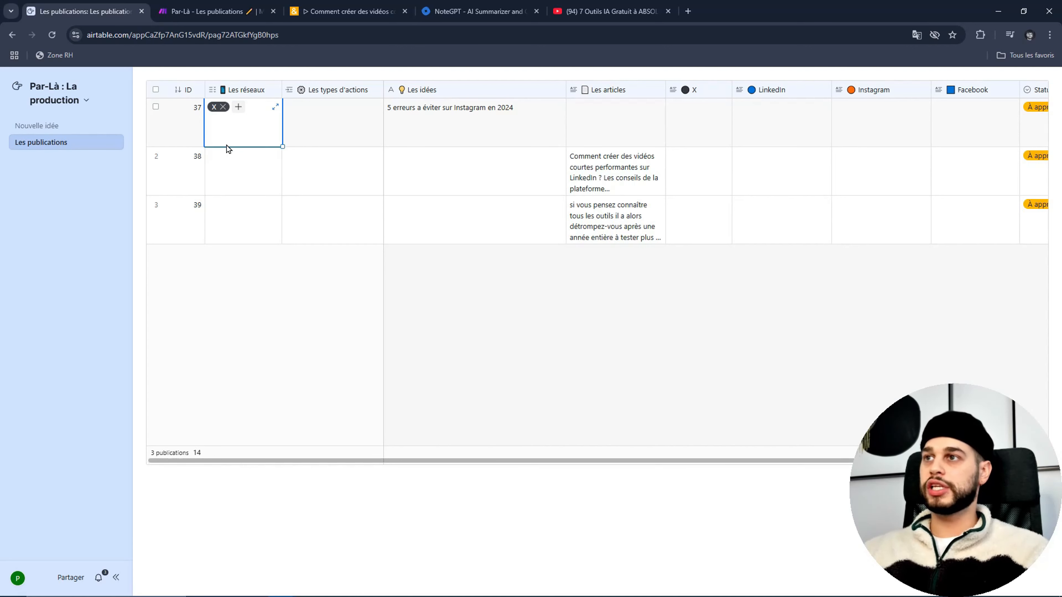
left_click(237, 108)
left_click(259, 143)
Step: Assign the networks LinkedIn and Facebook to the LinkedIn short videos publication
left_click(235, 166)
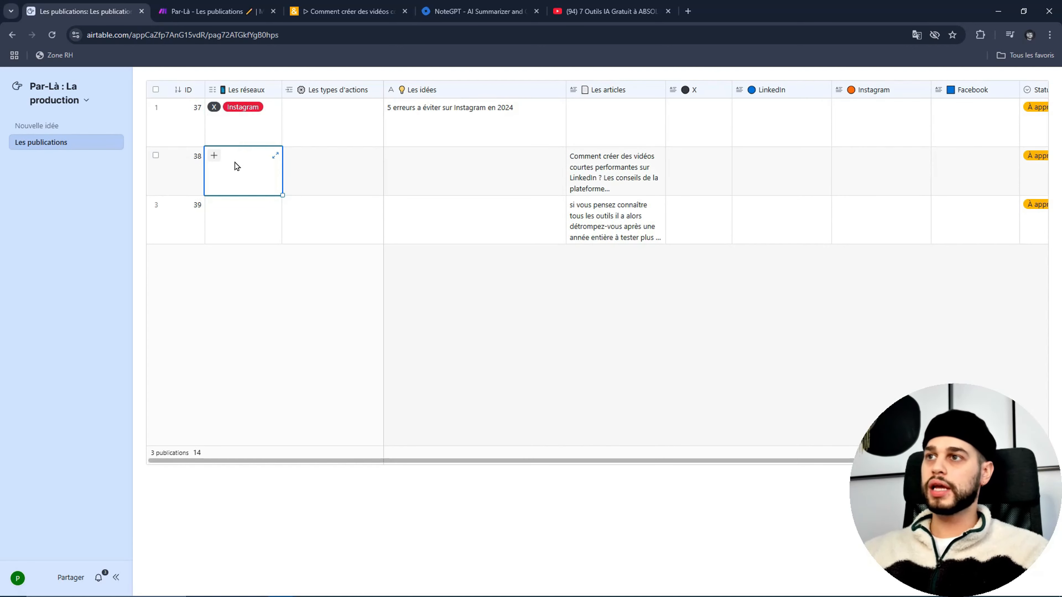
left_click(214, 155)
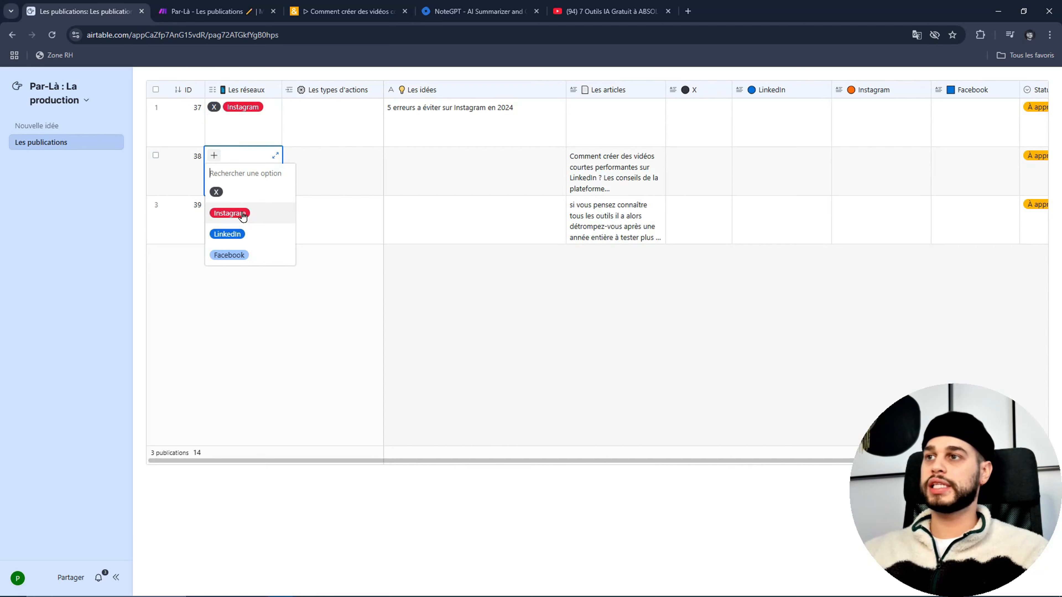
left_click(226, 234)
left_click(260, 156)
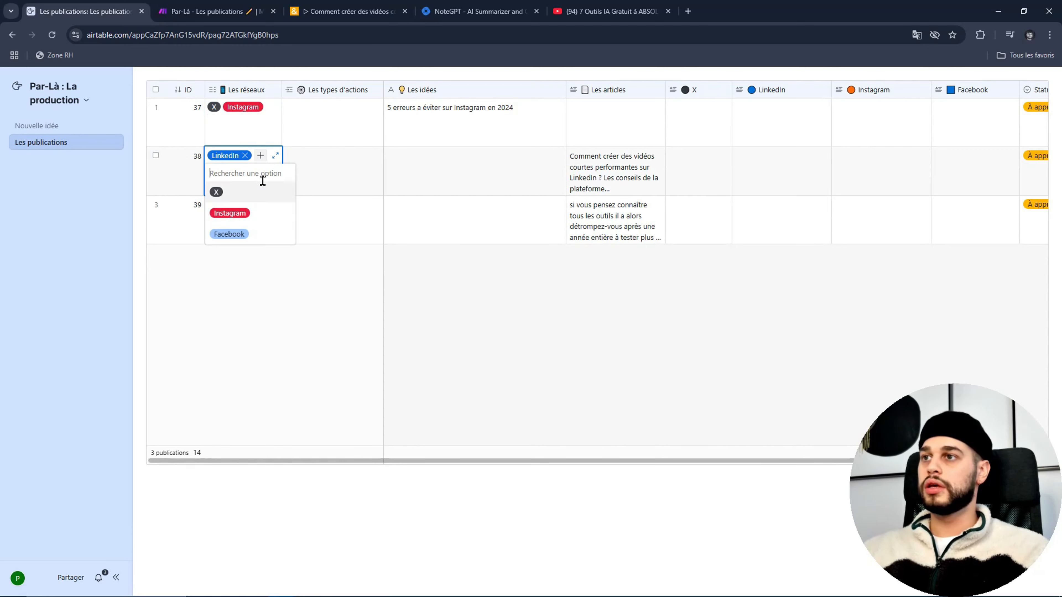
left_click(259, 232)
Step: Assign the network Instagram to the publication containing the video transcript
left_click(269, 212)
left_click(214, 204)
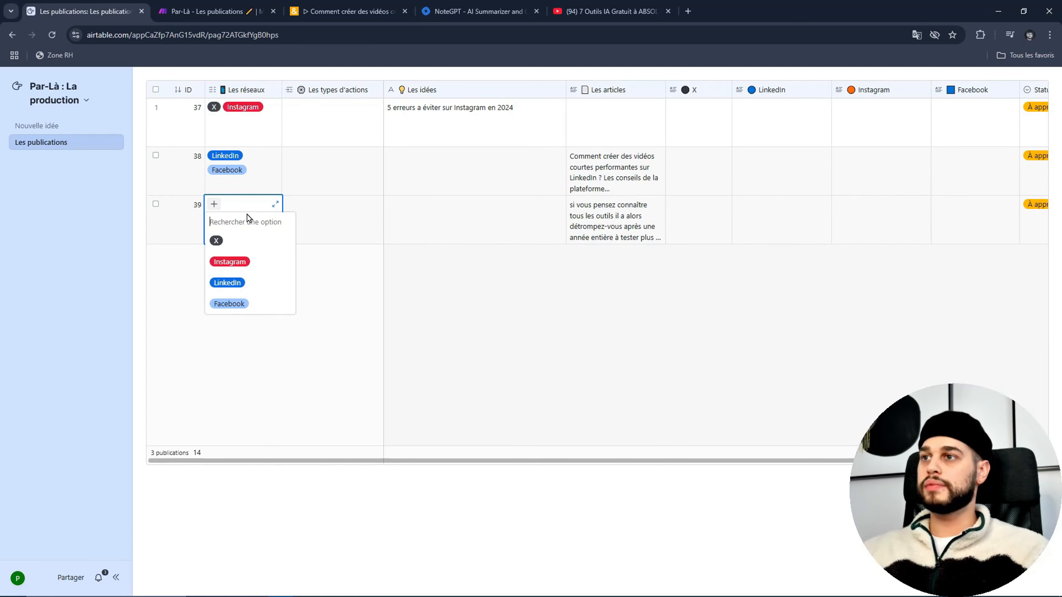
left_click(263, 264)
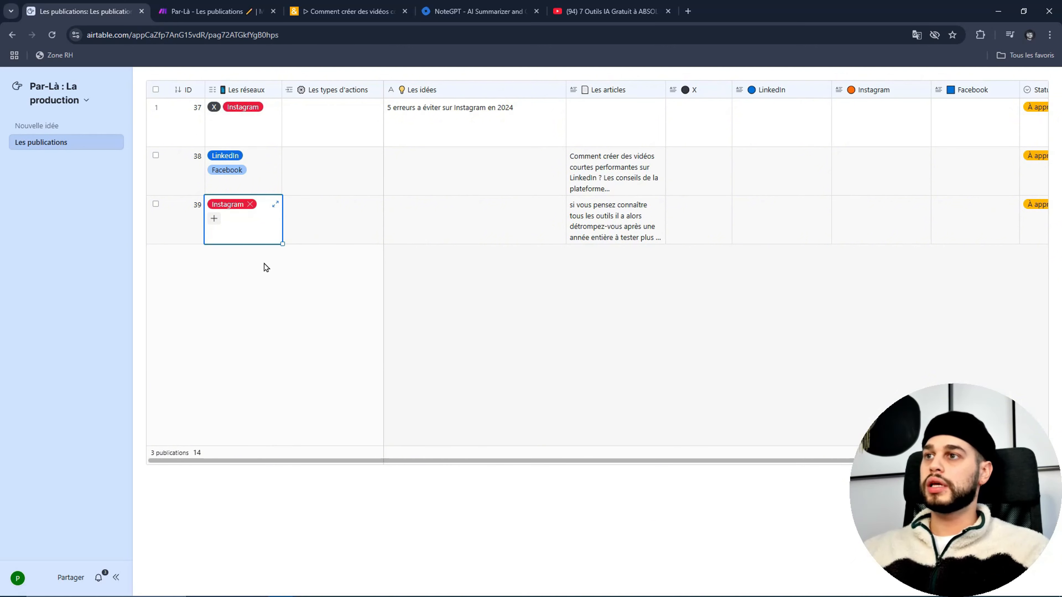
Step: Add the networks LinkedIn and Facebook to the publication containing the video transcript
left_click(214, 218)
left_click(242, 276)
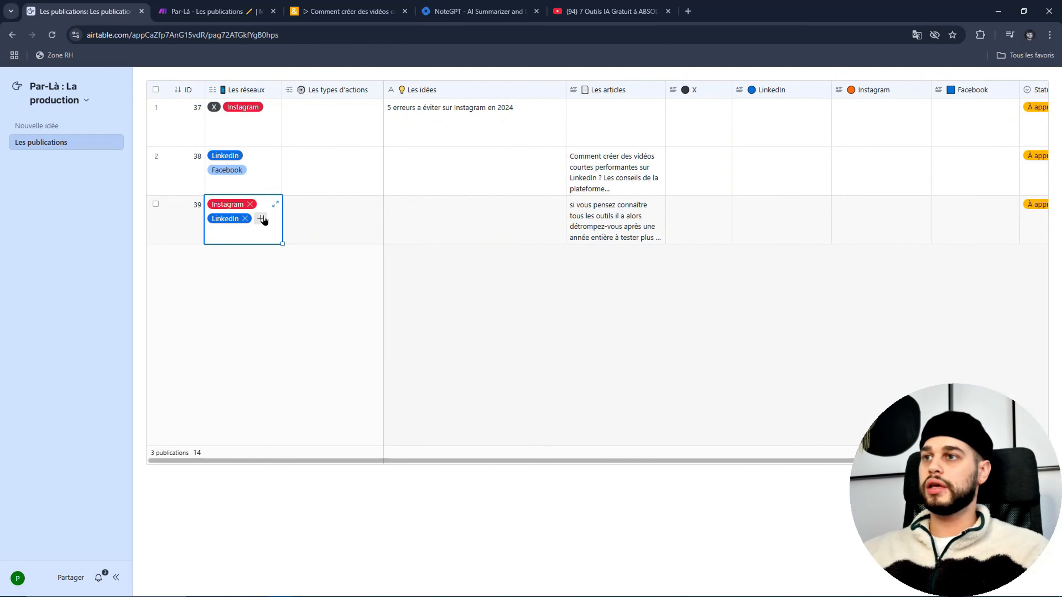
left_click(260, 218)
left_click(256, 276)
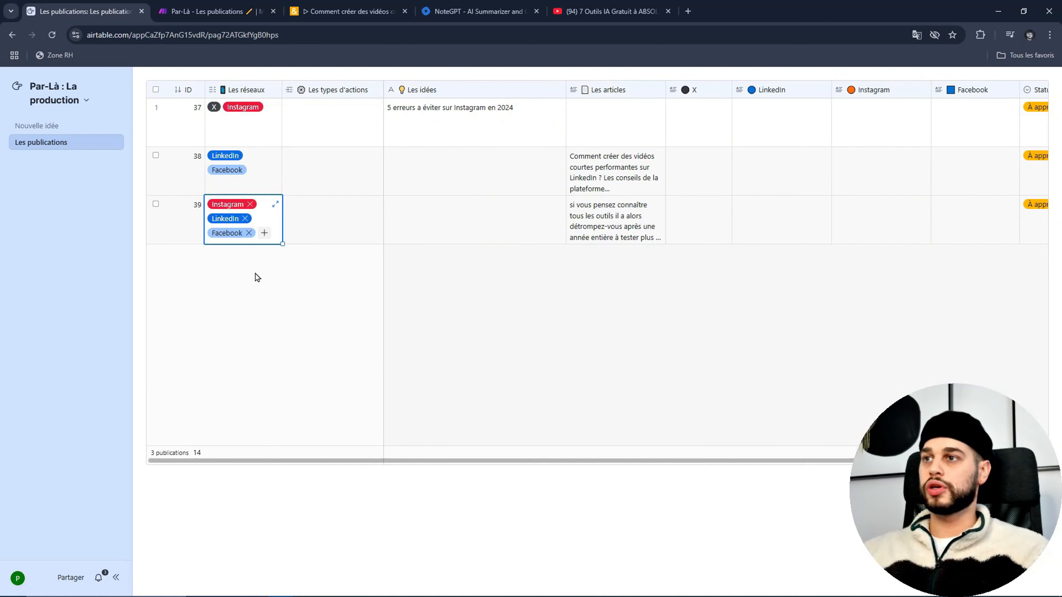
Step: Set the action type of the Instagram mistakes idea to Idée à publication
left_click(347, 123)
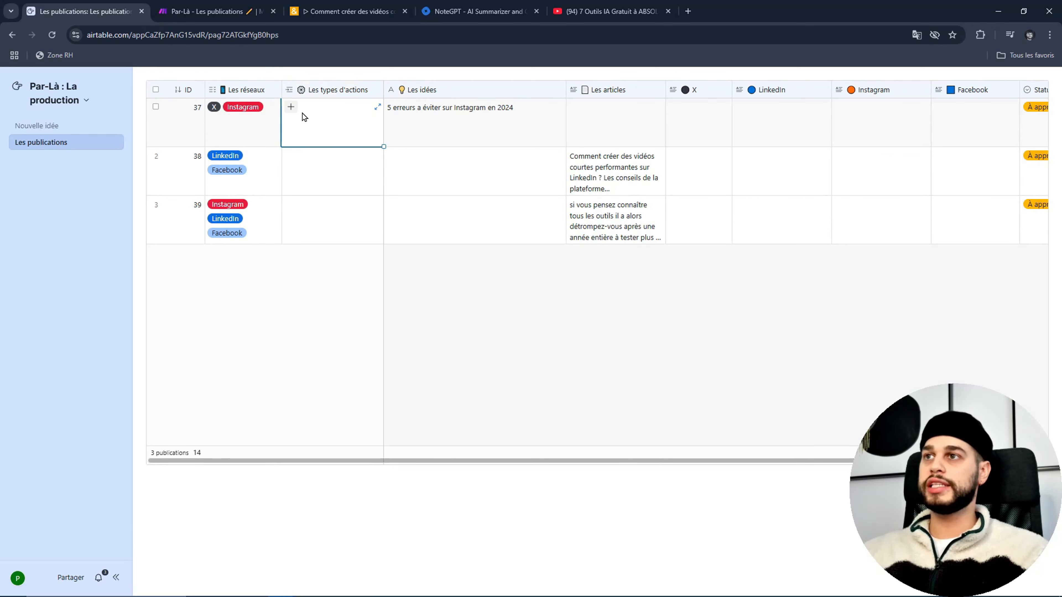
left_click(292, 108)
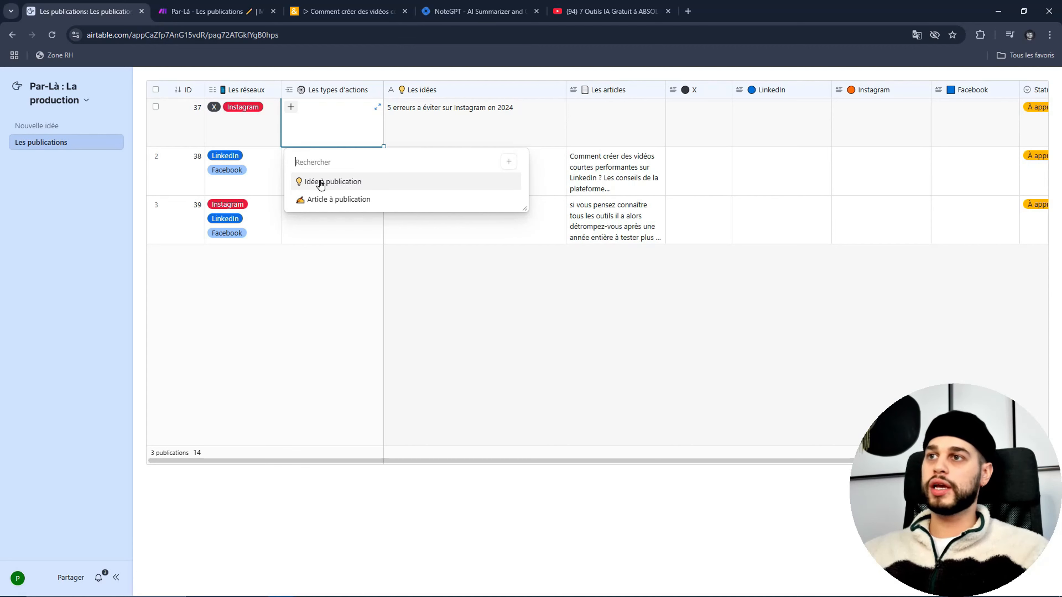
left_click(402, 184)
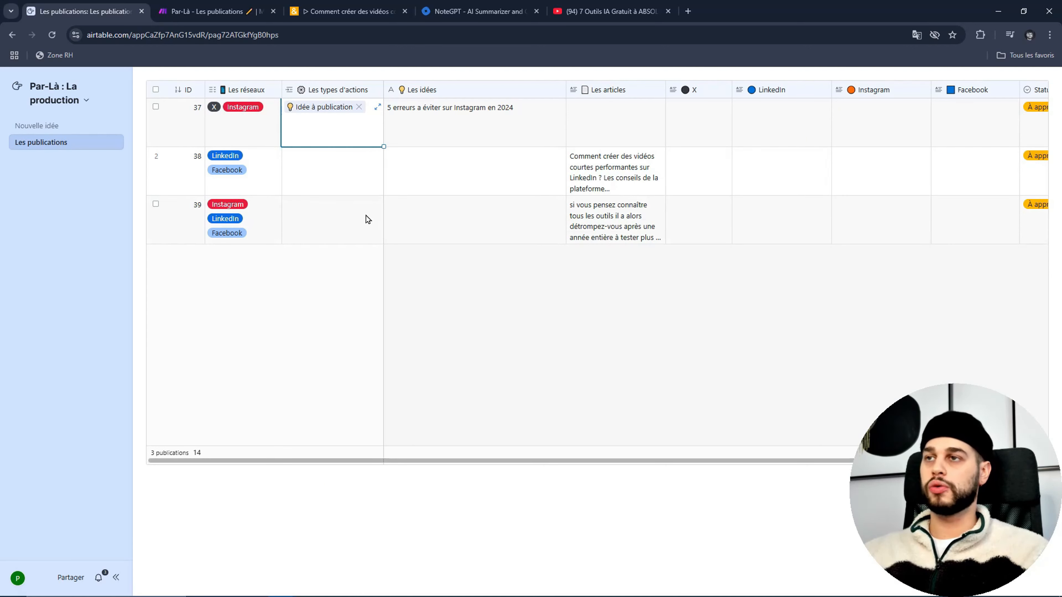
Step: Switch to the Make scenario Par-Là - Les publications and follow its run along the idea-to-publication branch to the network writers
left_click(210, 12)
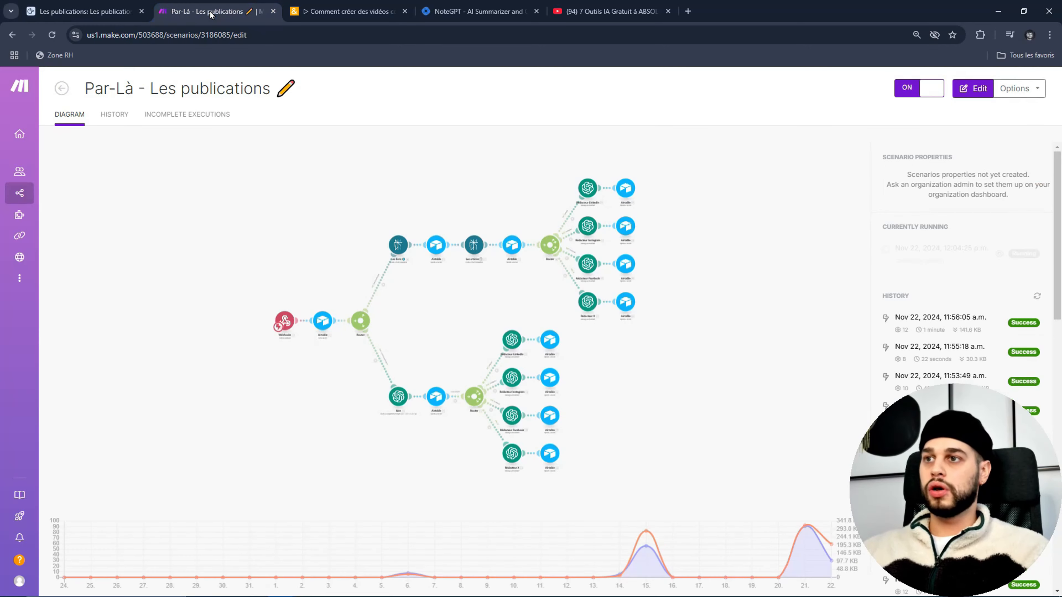
left_click(380, 324)
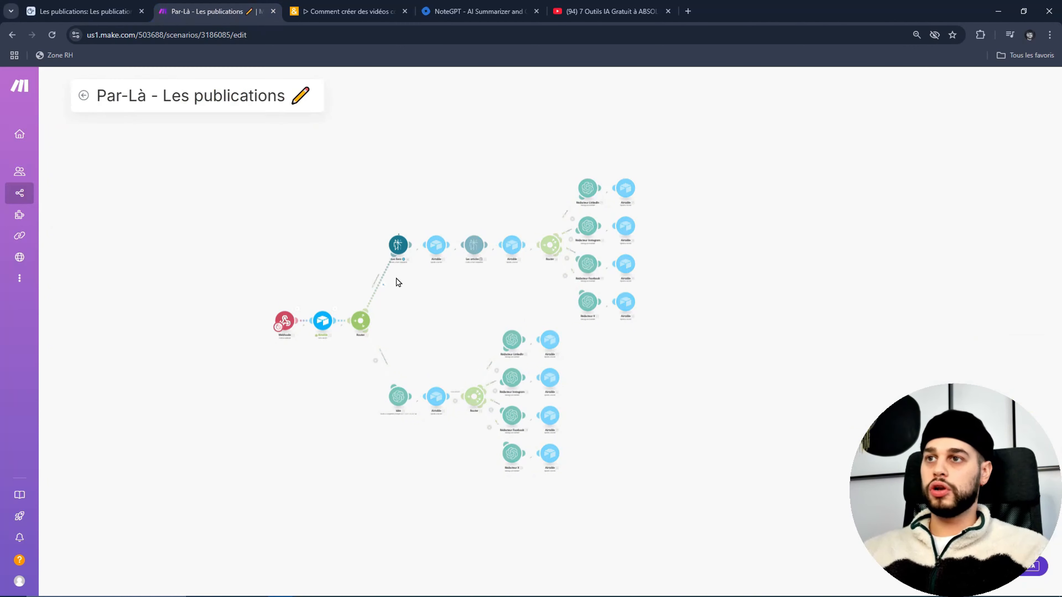
left_click_drag(553, 290, 507, 318)
scroll(441, 321, "up", 3)
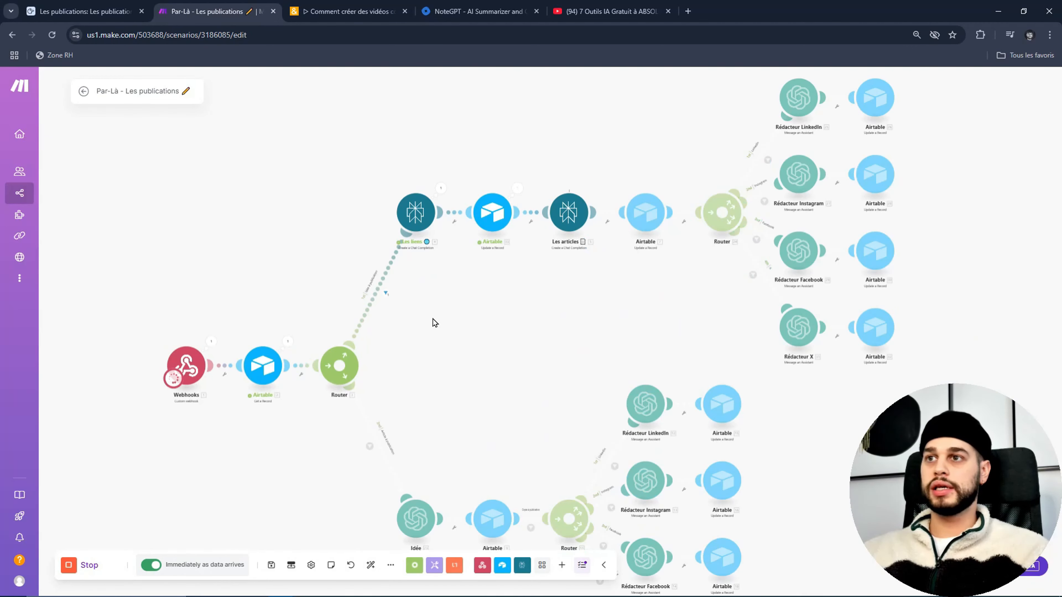
left_click_drag(433, 319, 369, 324)
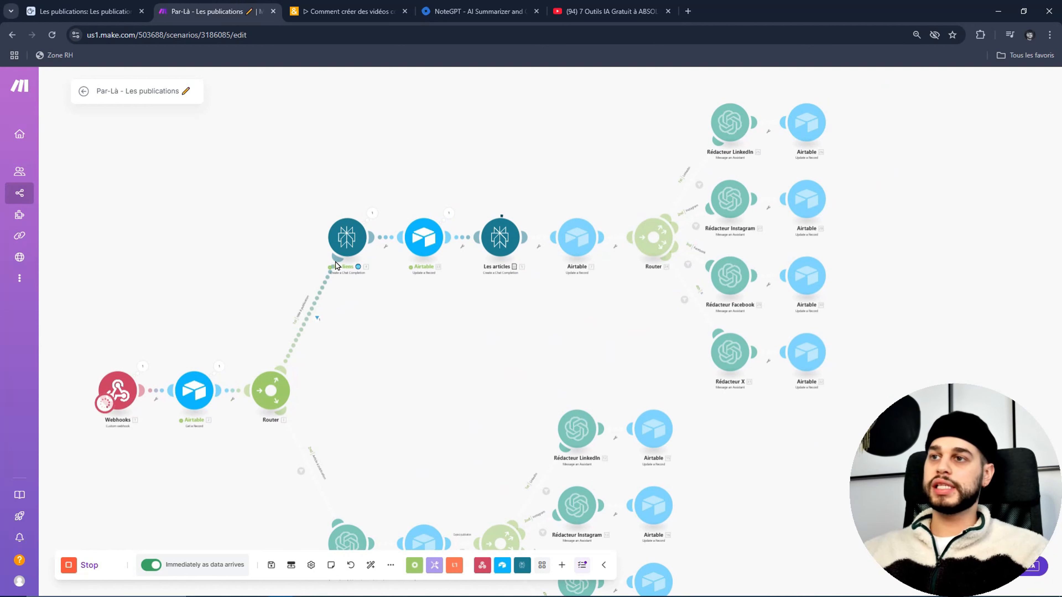
left_click_drag(476, 335, 393, 329)
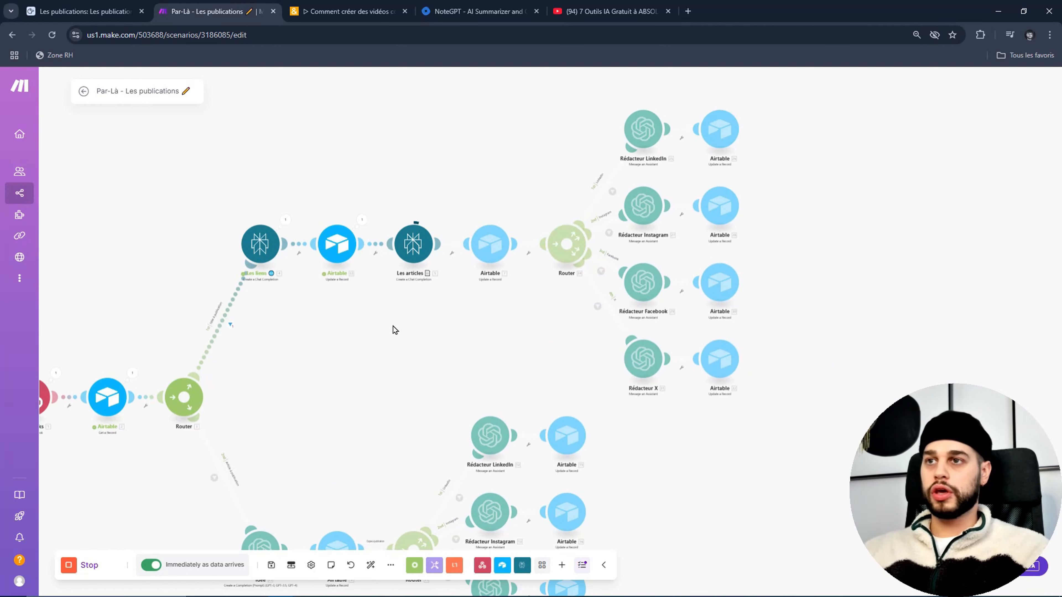
scroll(391, 322, "up", 2)
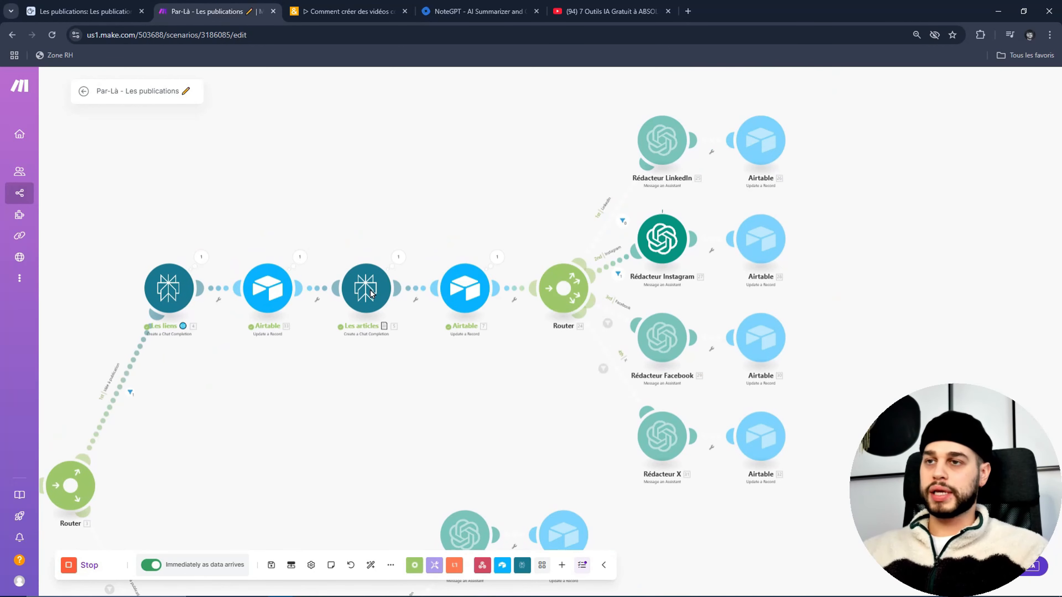
left_click_drag(502, 353, 372, 325)
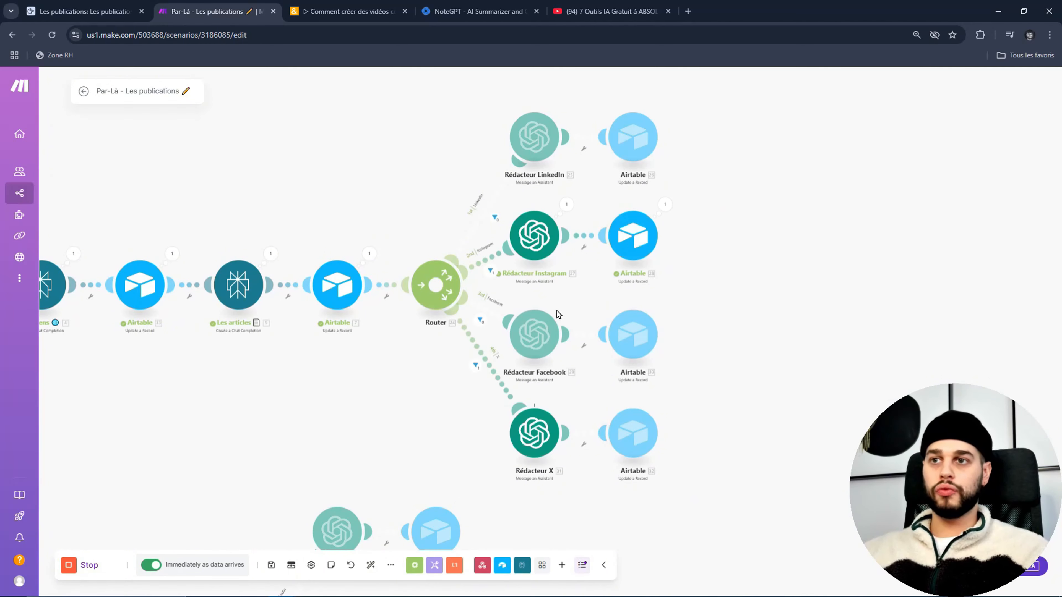
left_click_drag(739, 379, 740, 326)
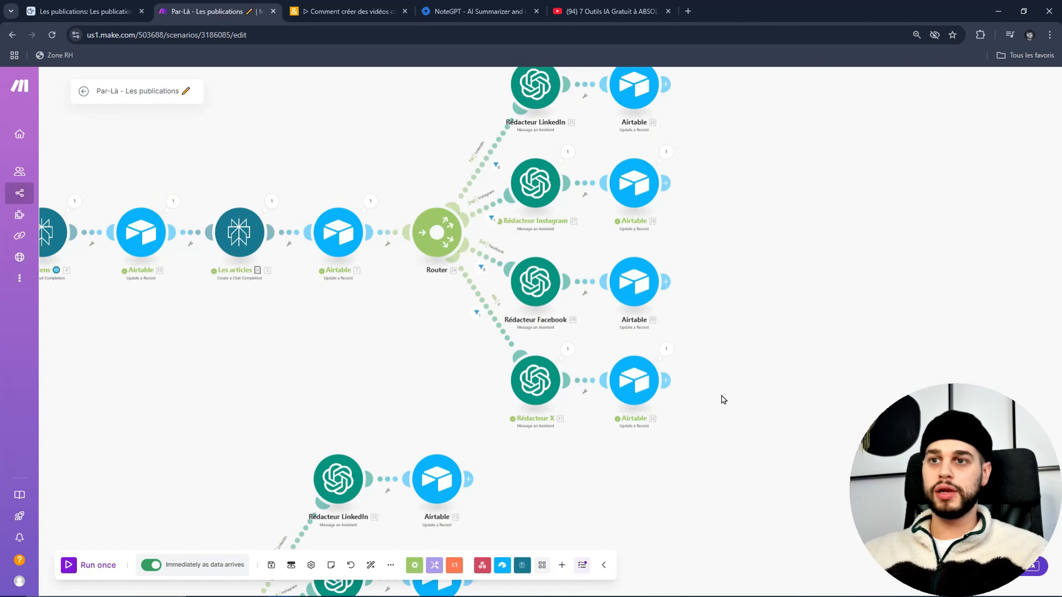
Step: Return to the Airtable publications and read the generated Instagram post for the Instagram mistakes idea through to its end
left_click(102, 15)
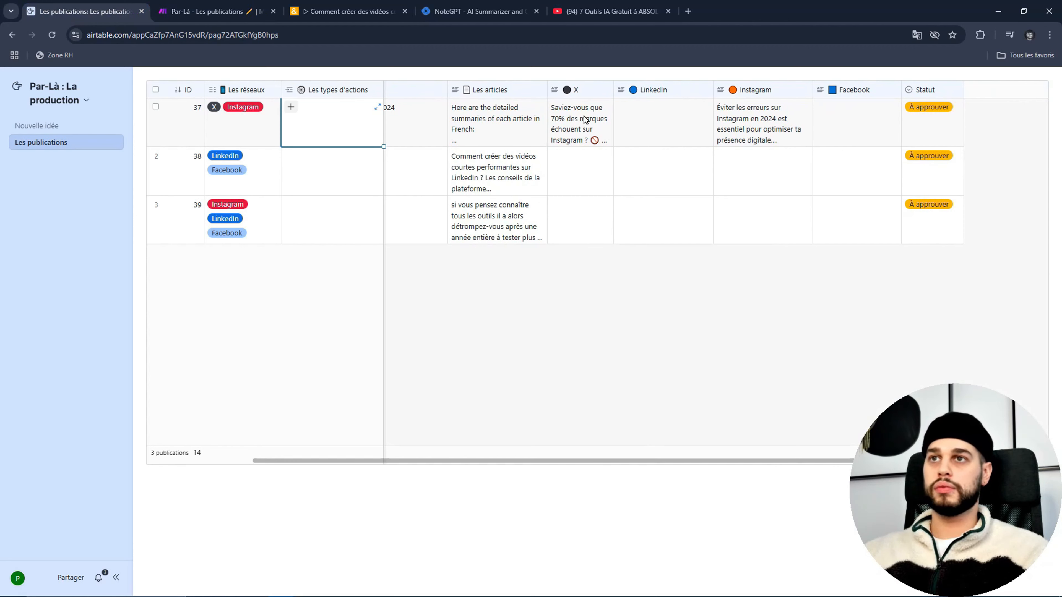
double_click(570, 129)
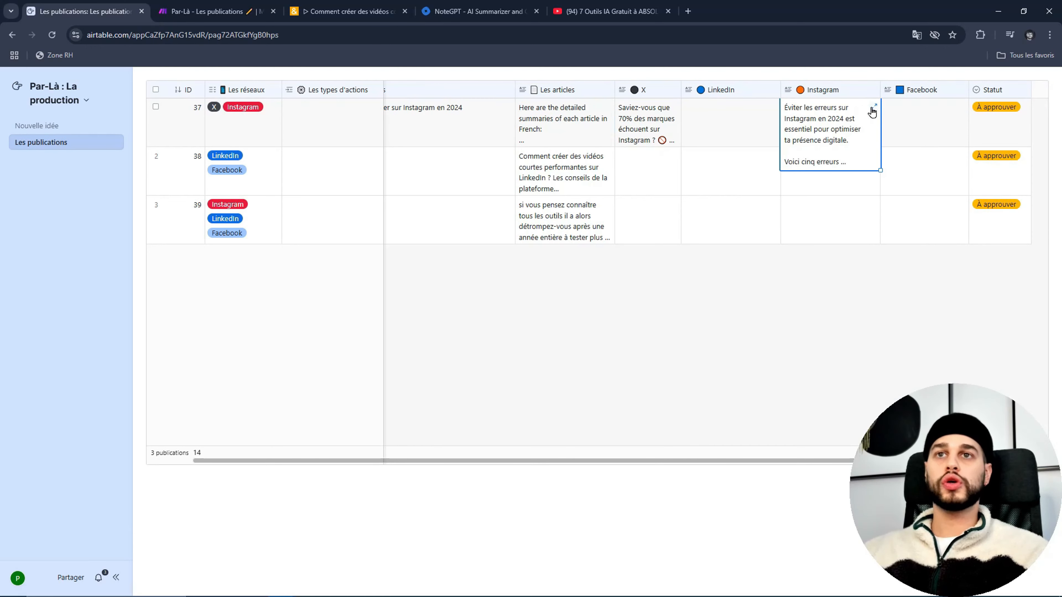
left_click(873, 107)
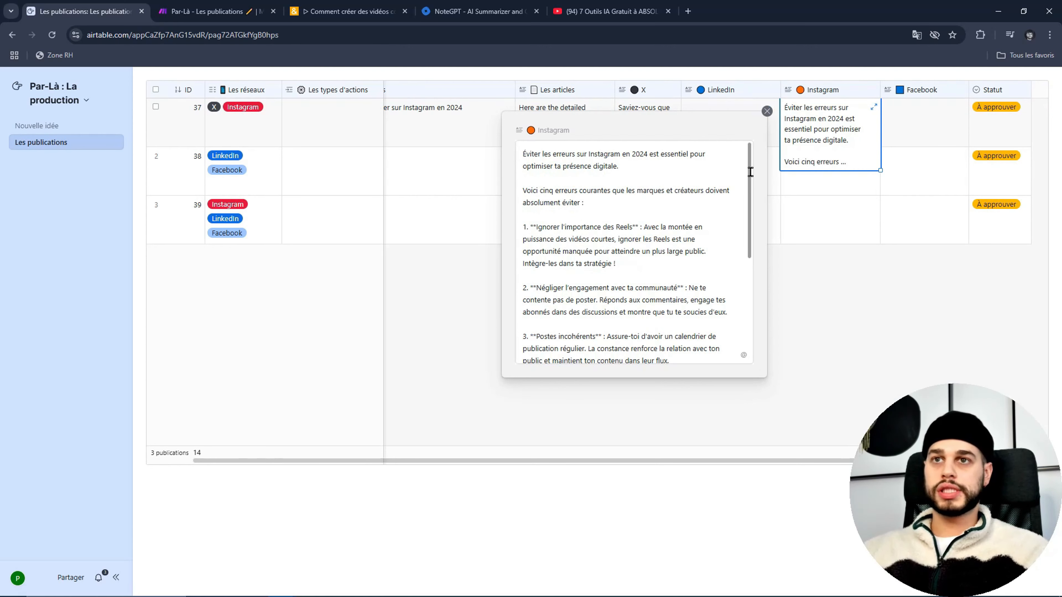
left_click_drag(749, 176, 757, 271)
left_click(580, 458)
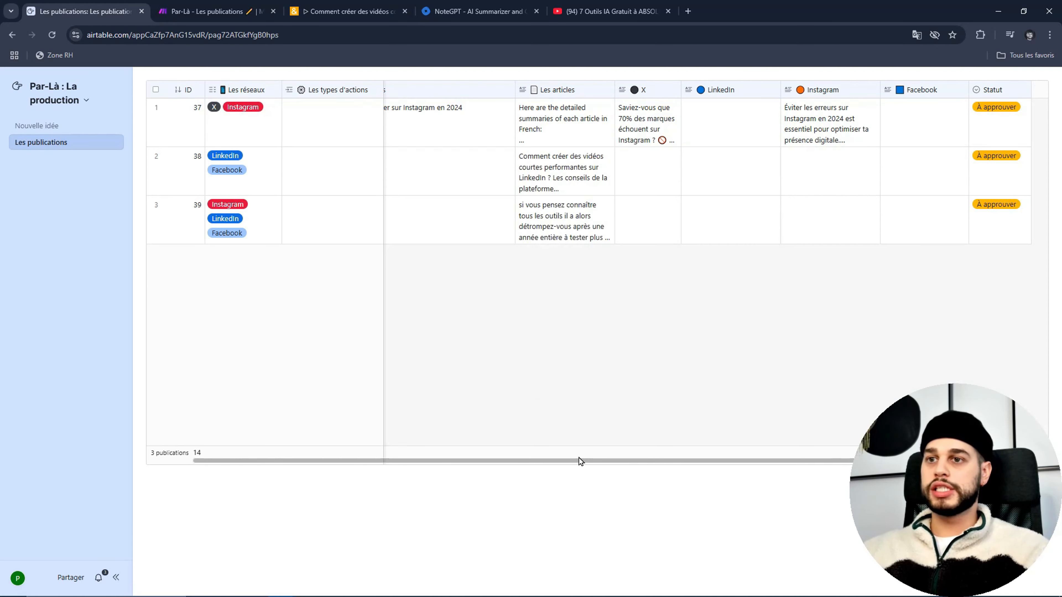
left_click_drag(581, 462, 451, 486)
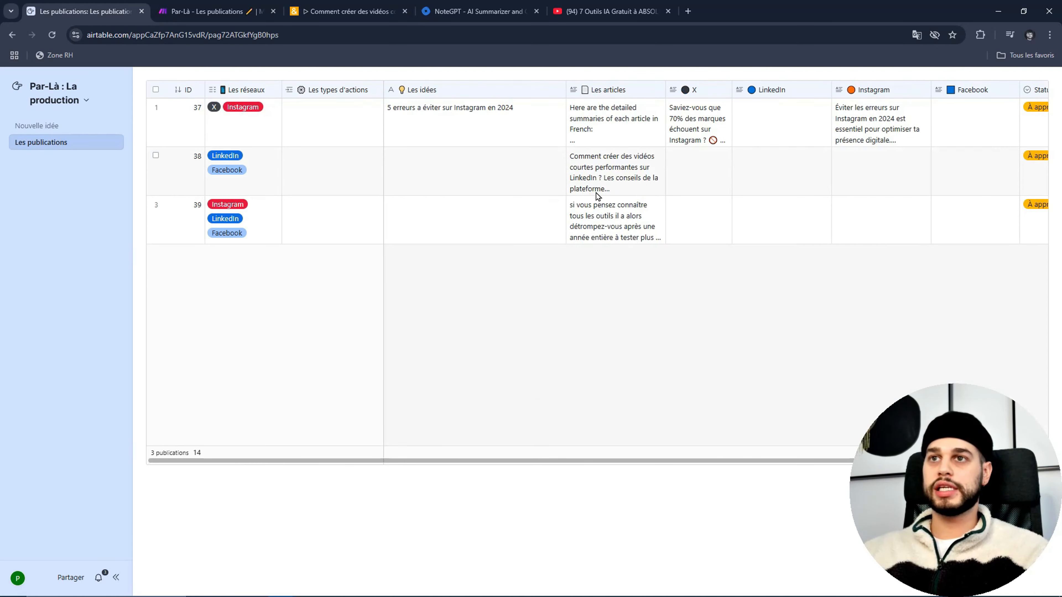
Step: Check the full article text of the LinkedIn short videos publication and set its action type to Article à publication
left_click(622, 168)
left_click(667, 158)
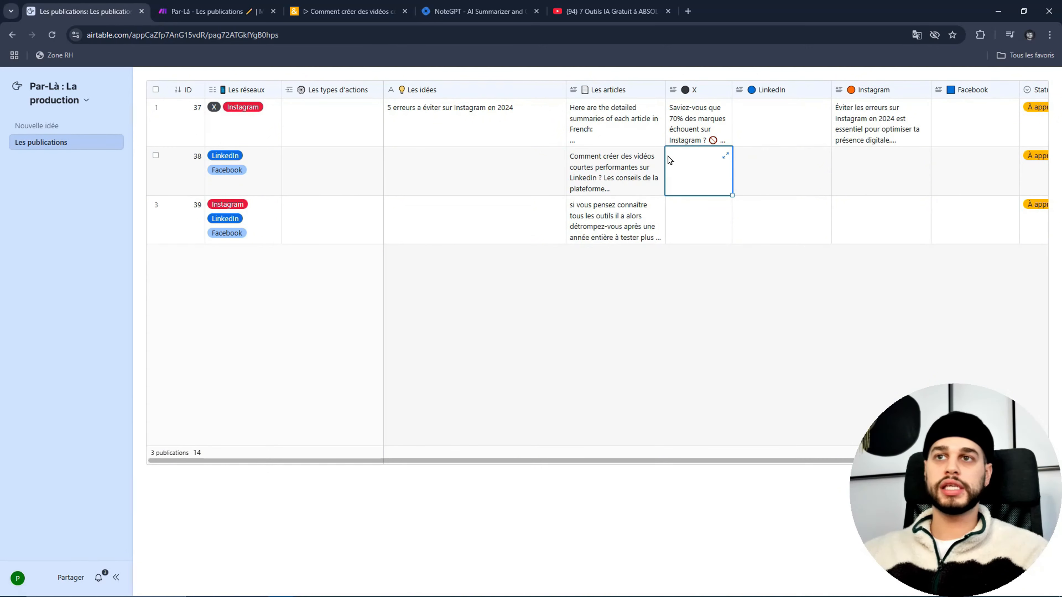
left_click(660, 160)
left_click(661, 157)
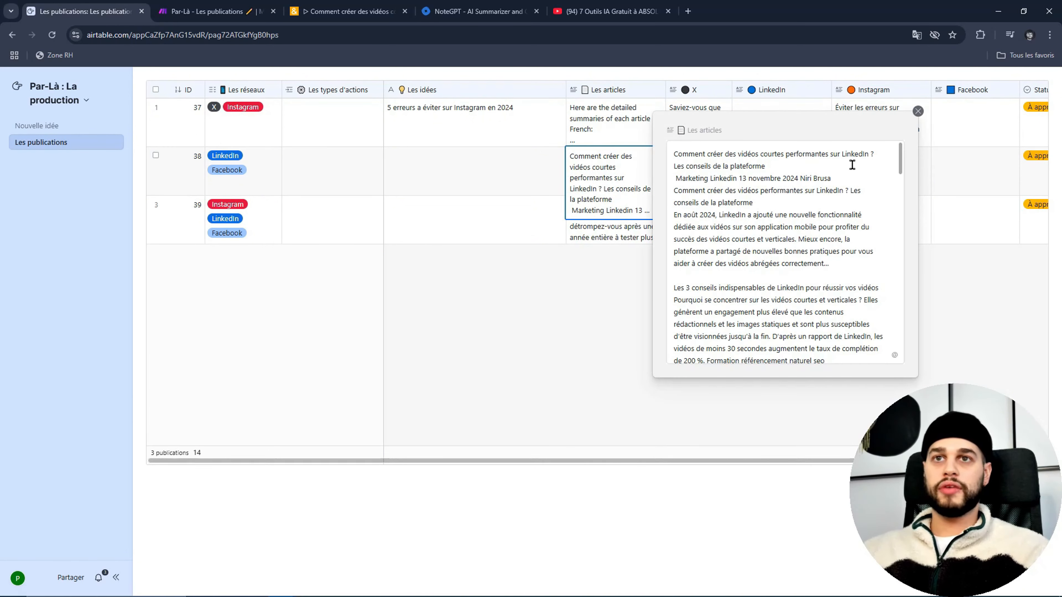
left_click(284, 163)
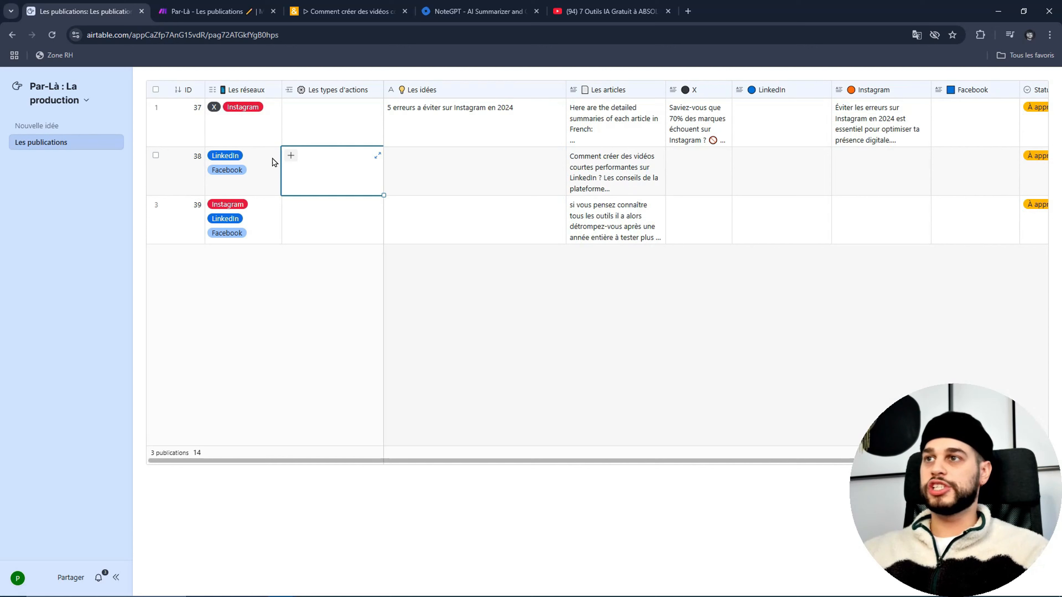
left_click(290, 155)
left_click(339, 252)
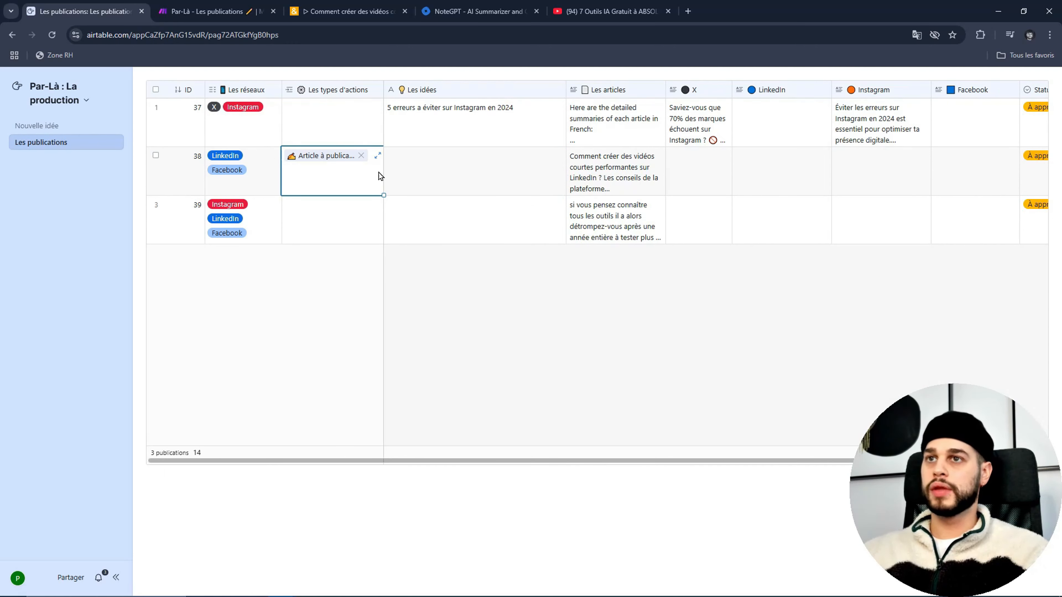
Step: Switch to the Make scenario, reopen its diagram and follow the run along the article-to-publication branch
left_click(207, 11)
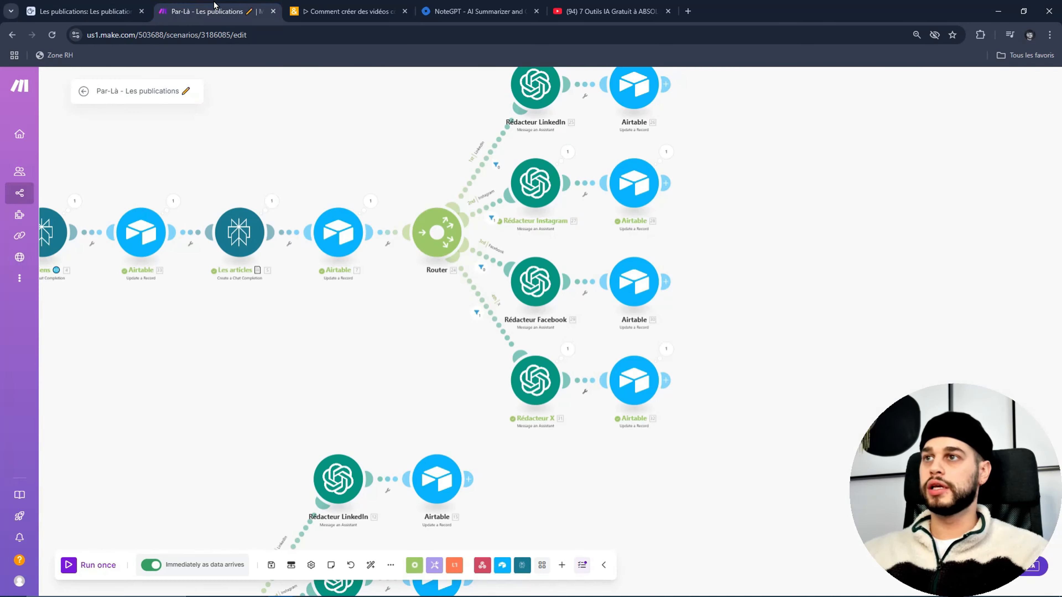
left_click(84, 91)
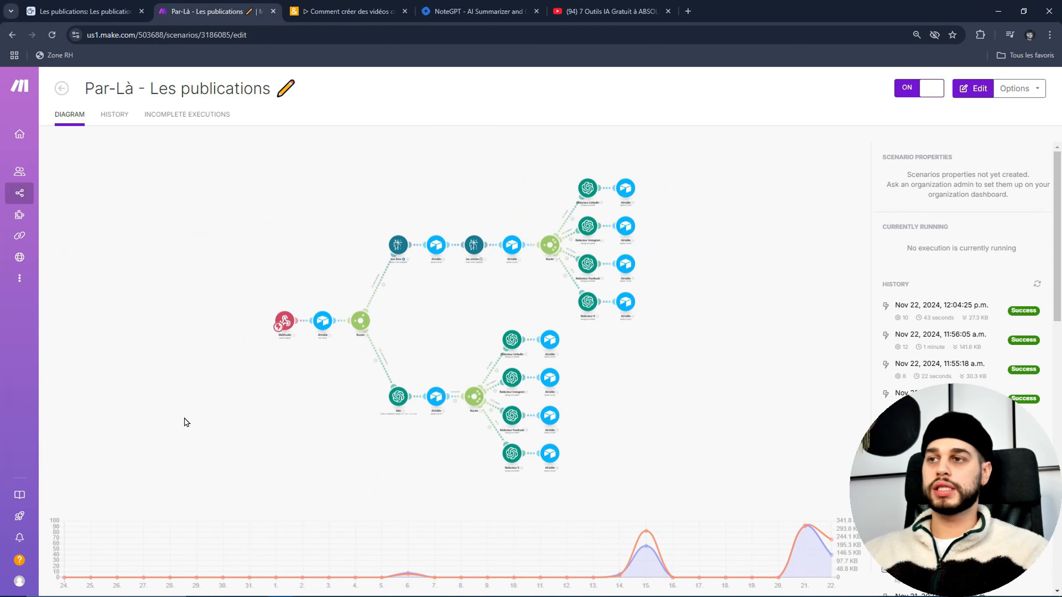
left_click(419, 475)
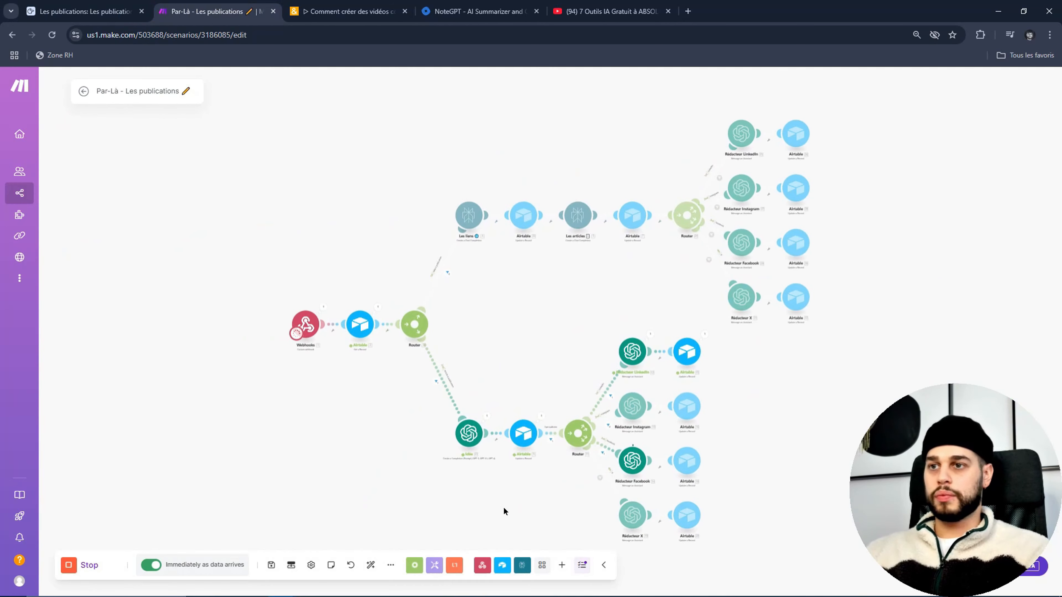
left_click_drag(504, 509, 417, 453)
scroll(527, 477, "up", 3)
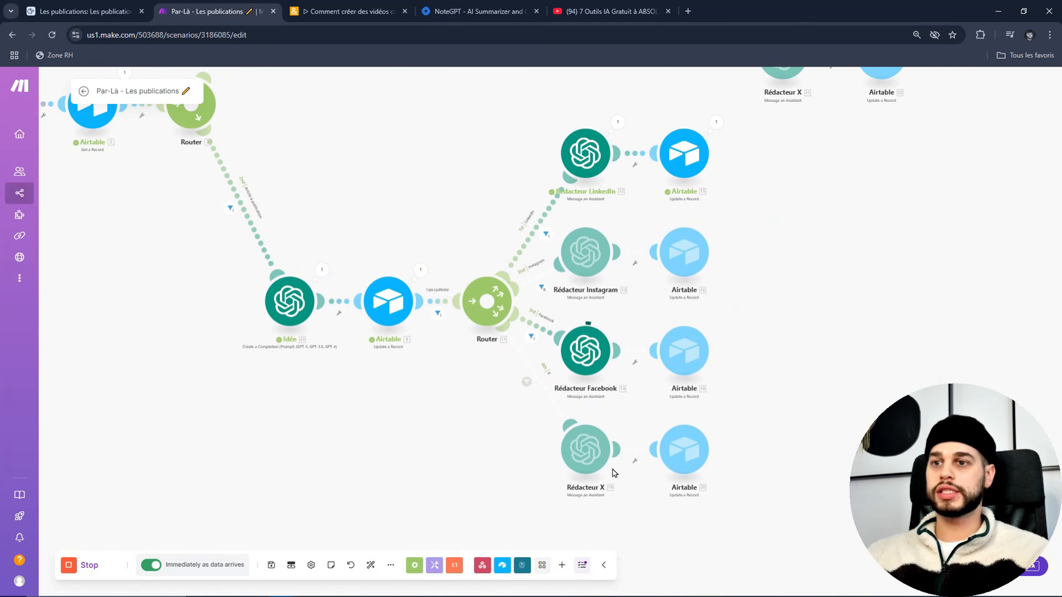
Step: Return to Airtable and read the full generated LinkedIn post of the short videos publication
left_click(93, 12)
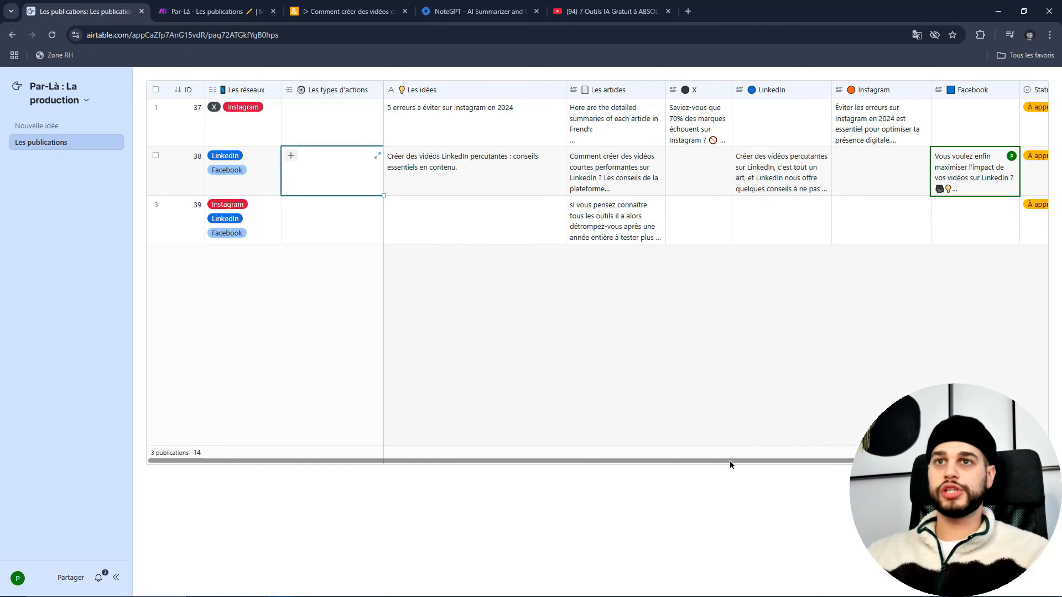
left_click_drag(729, 460, 750, 458)
left_click(781, 169)
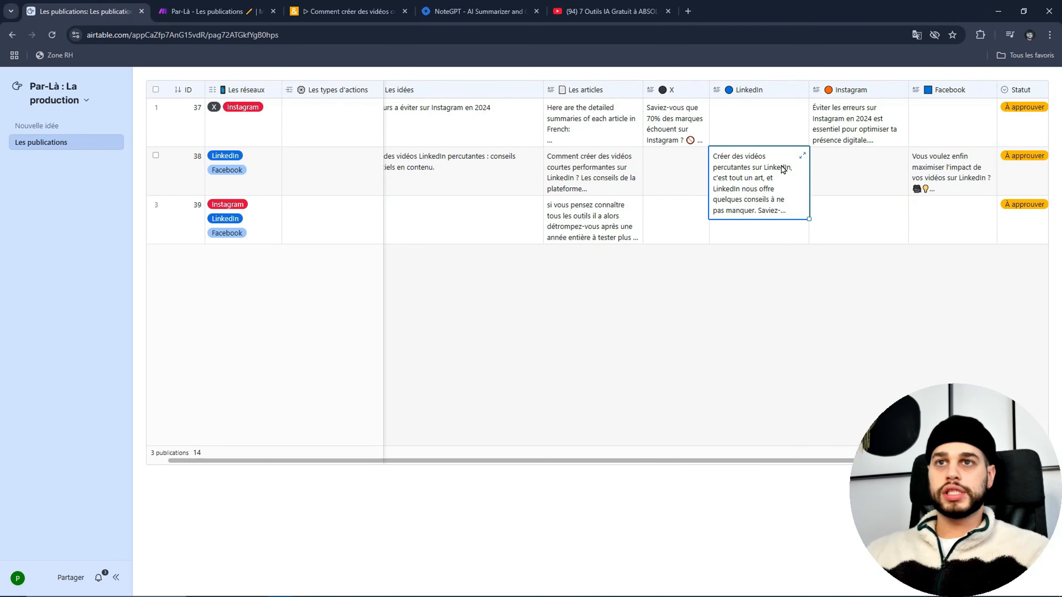
left_click(801, 155)
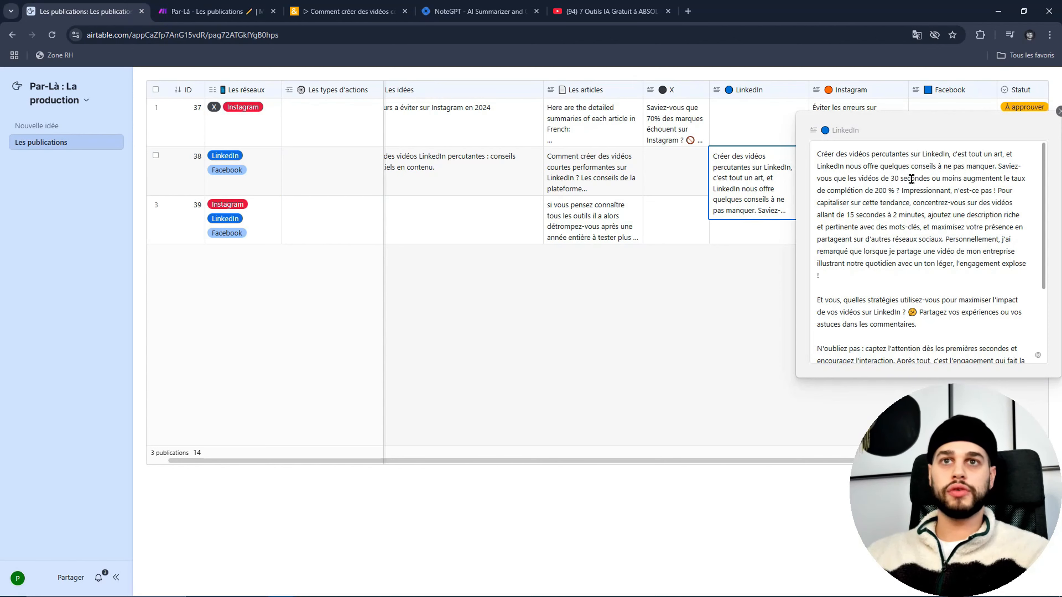
scroll(1024, 205, "down", 3)
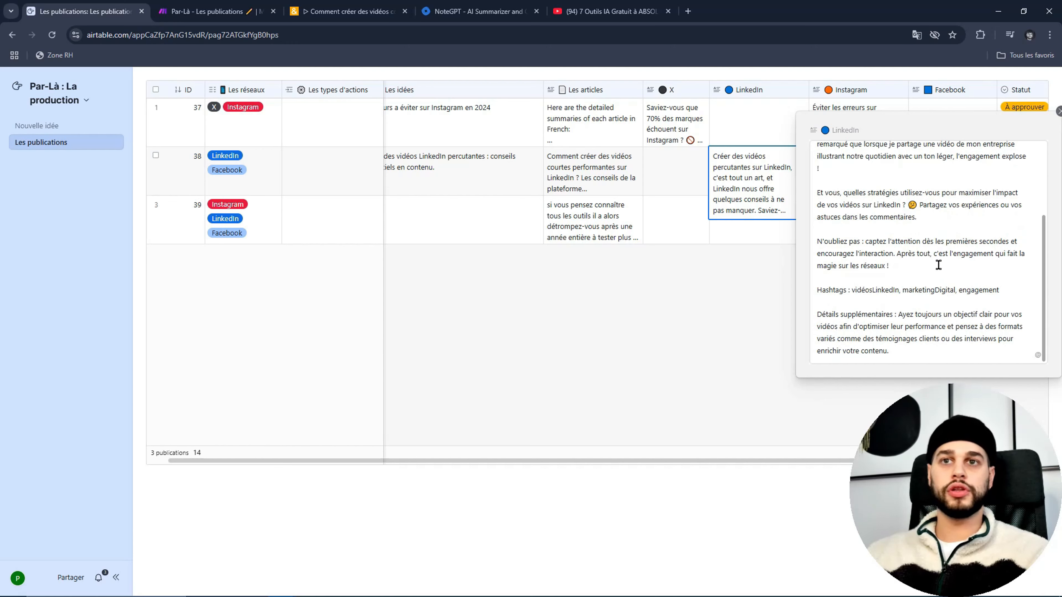
Step: Delete the Hashtags line and the blank line it leaves from the generated LinkedIn post, and close the expanded text
left_click(919, 216)
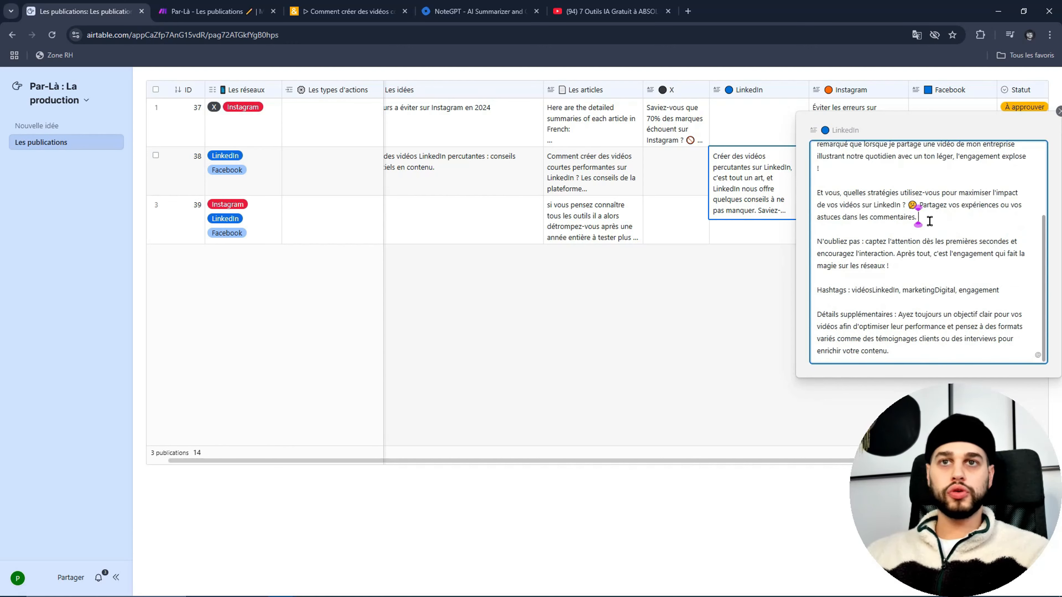
left_click(1012, 287)
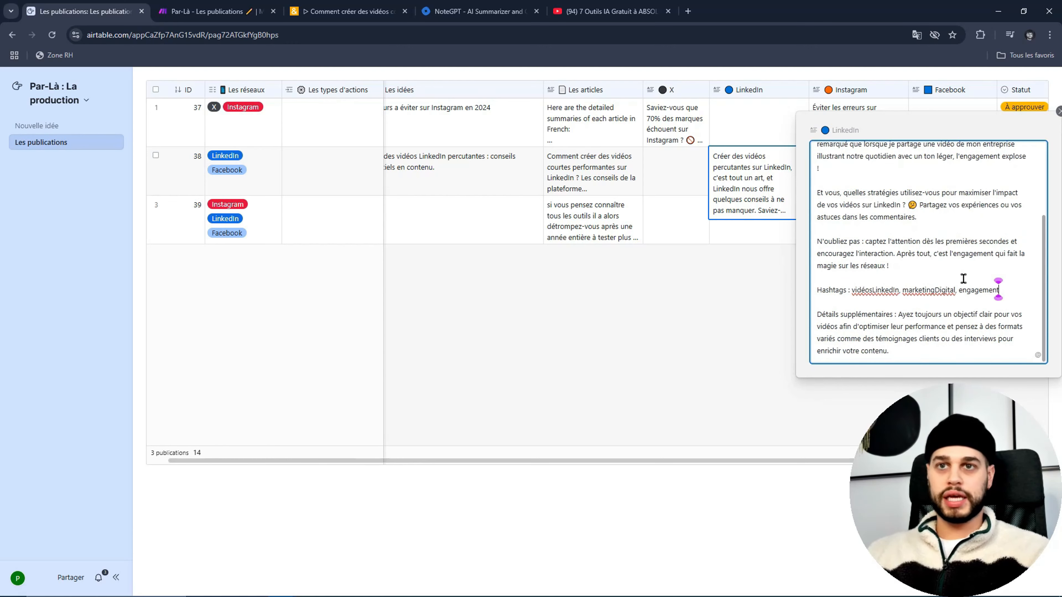
key("ctrl+shift+Left")
key("ctrl+shift+Left")
key("ctrl+shift+Left")
key("ctrl+shift+Left")
key("ctrl+shift+Left")
key("BackSpace")
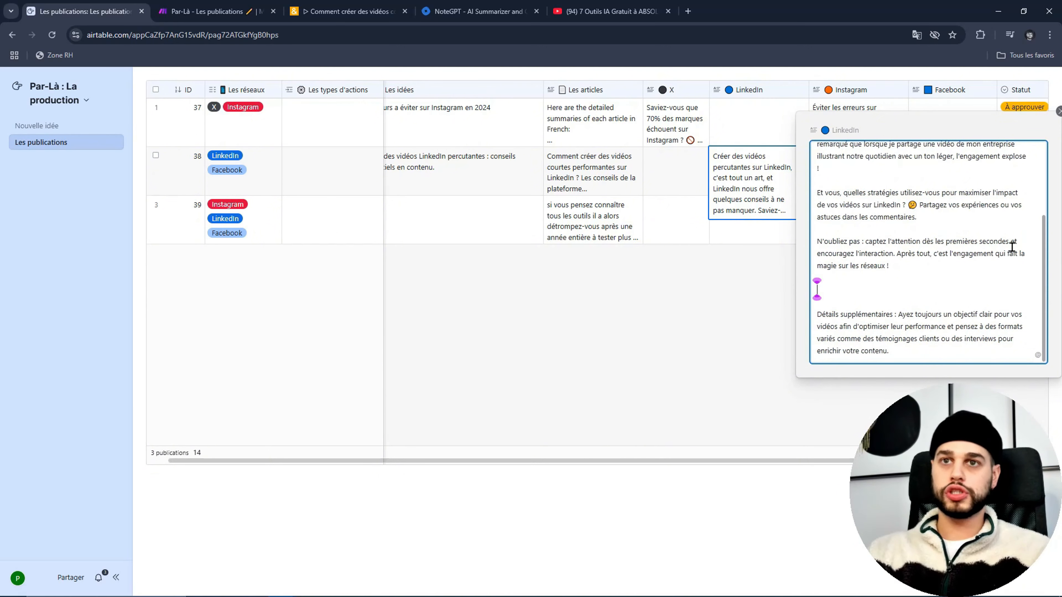
key("BackSpace")
key("BackSpace")
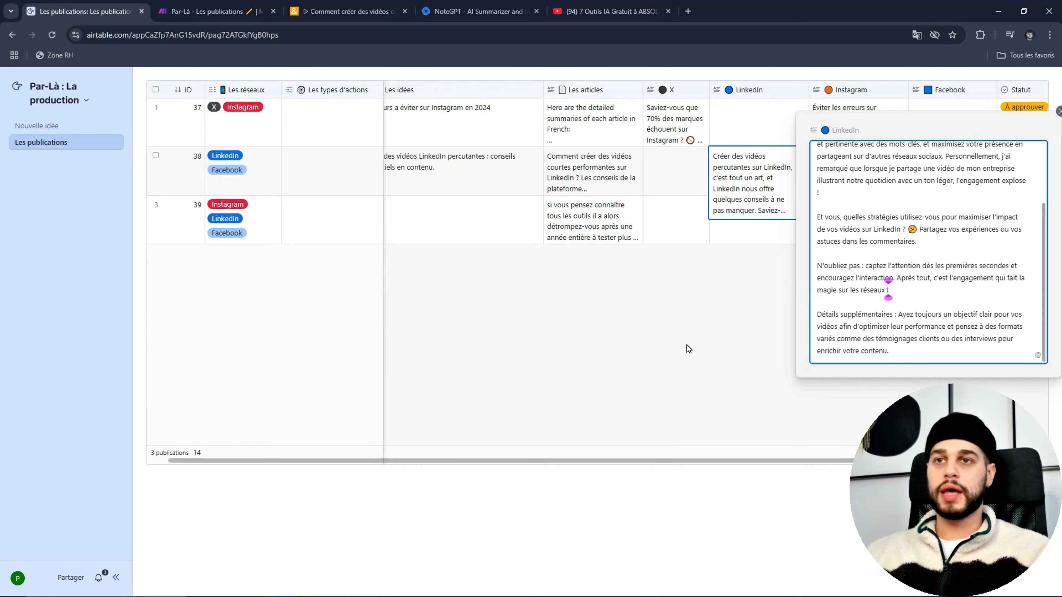
left_click(774, 425)
Step: Read the full generated Facebook post of the LinkedIn short videos publication and close the expanded text
left_click(978, 168)
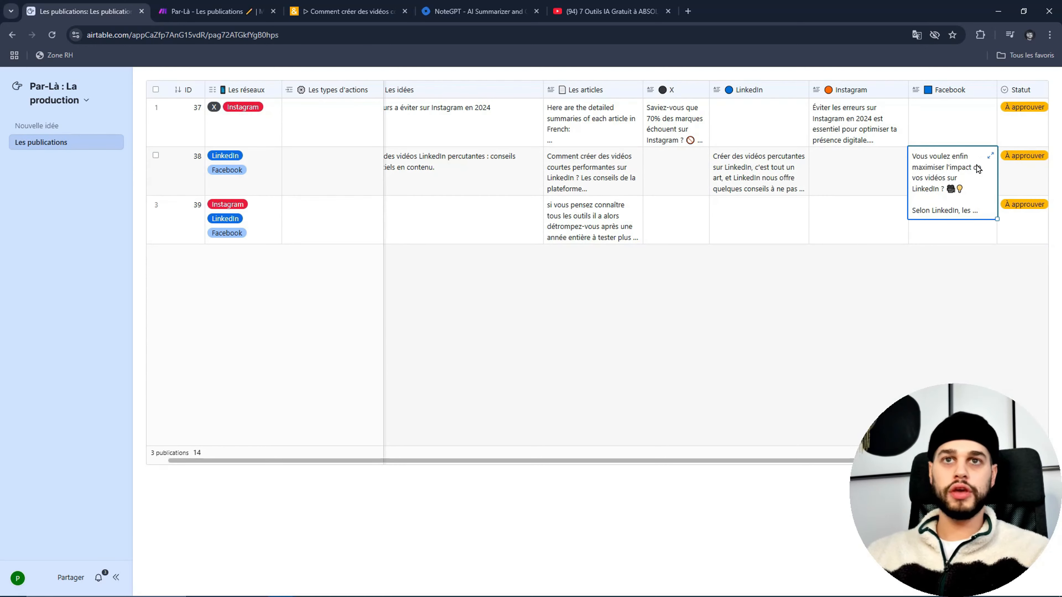
left_click(990, 155)
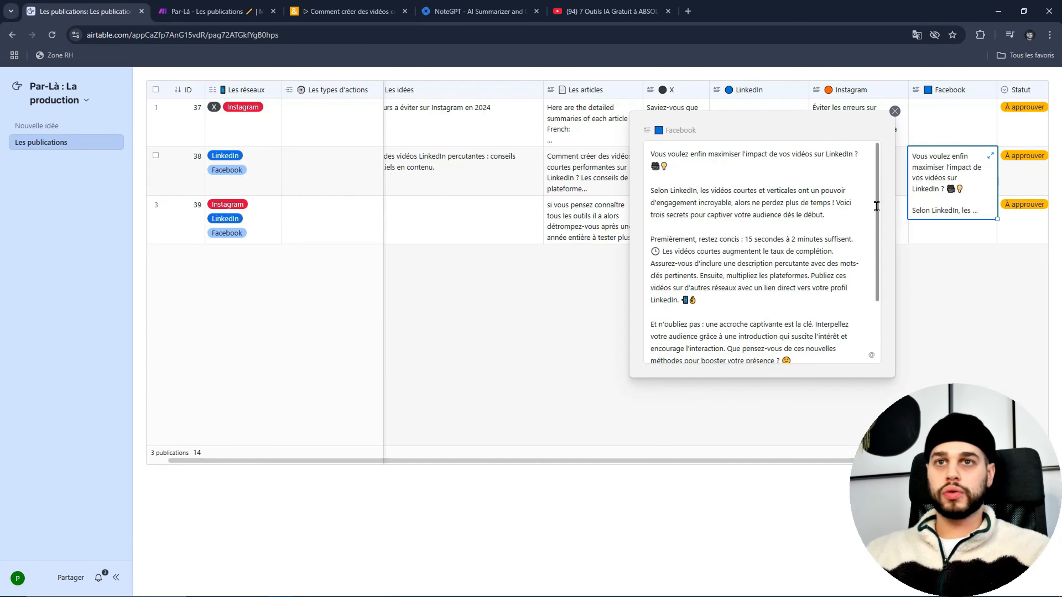
left_click_drag(876, 206, 879, 241)
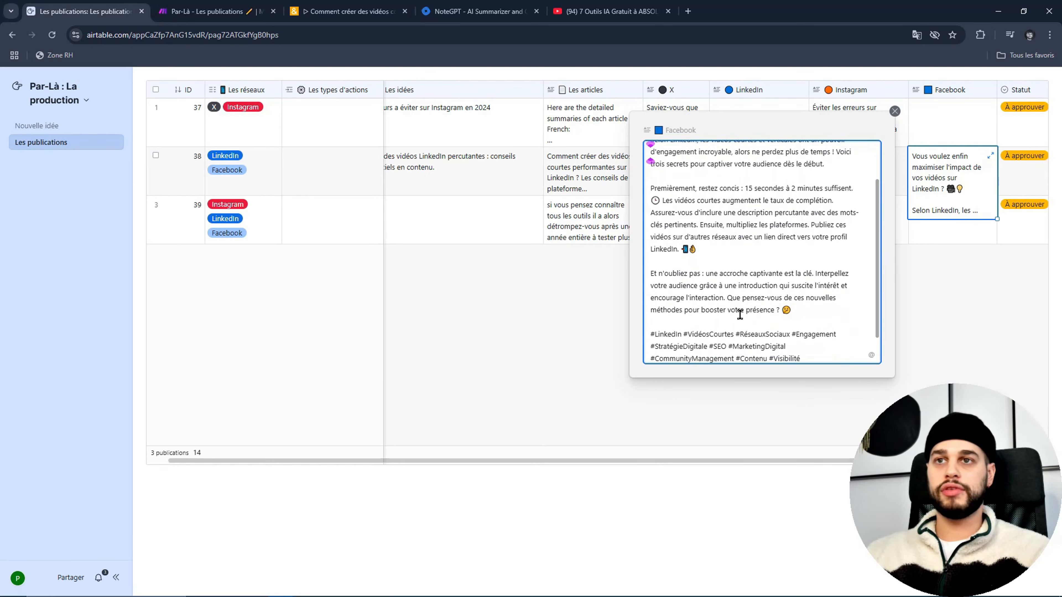
left_click(504, 330)
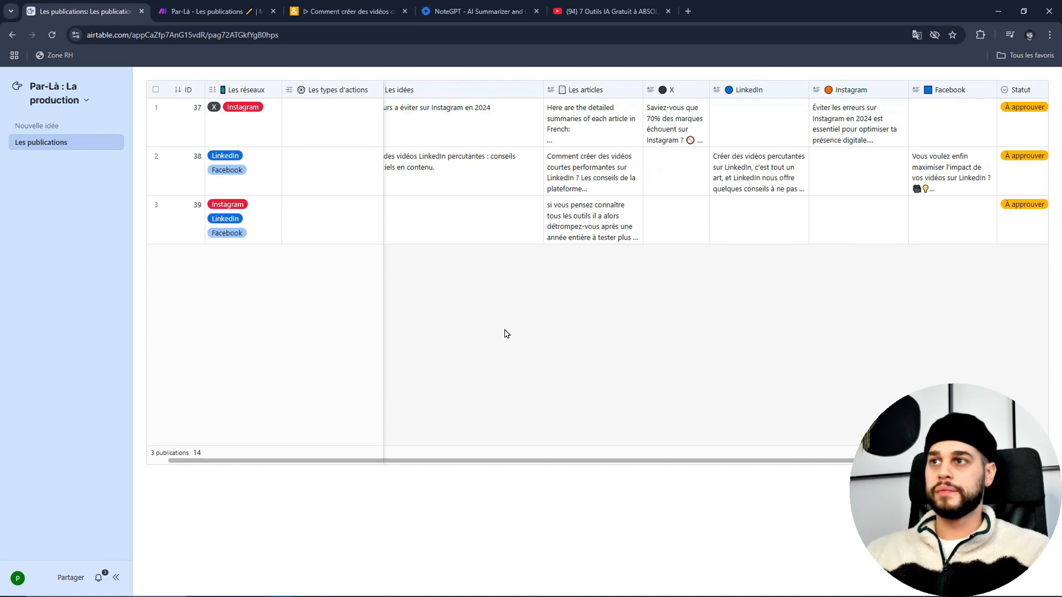
Step: Set the action type of the AI tools video transcript publication to Article à publication
left_click_drag(630, 461, 554, 469)
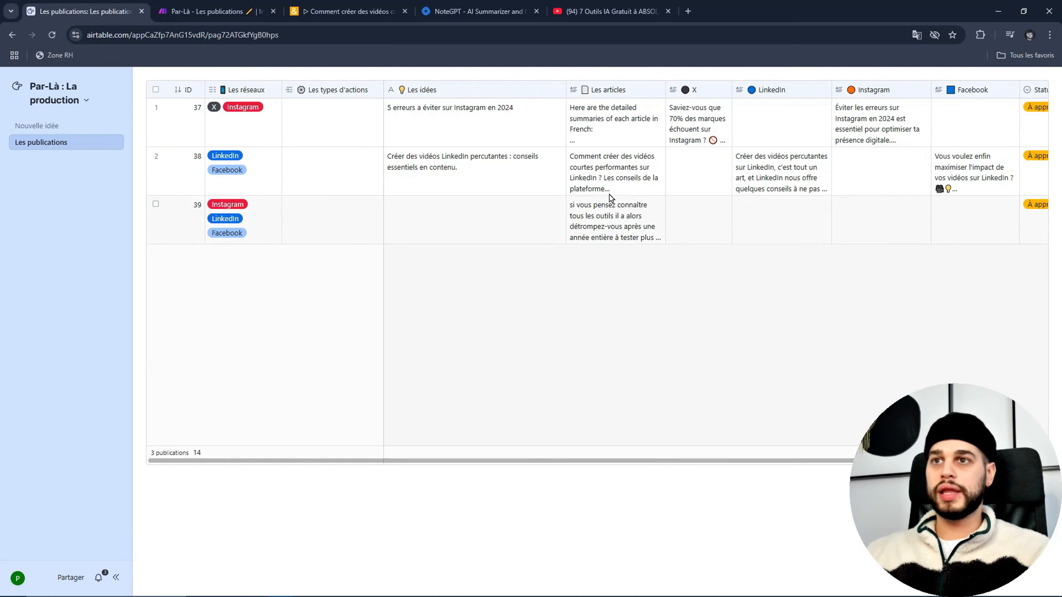
left_click(606, 11)
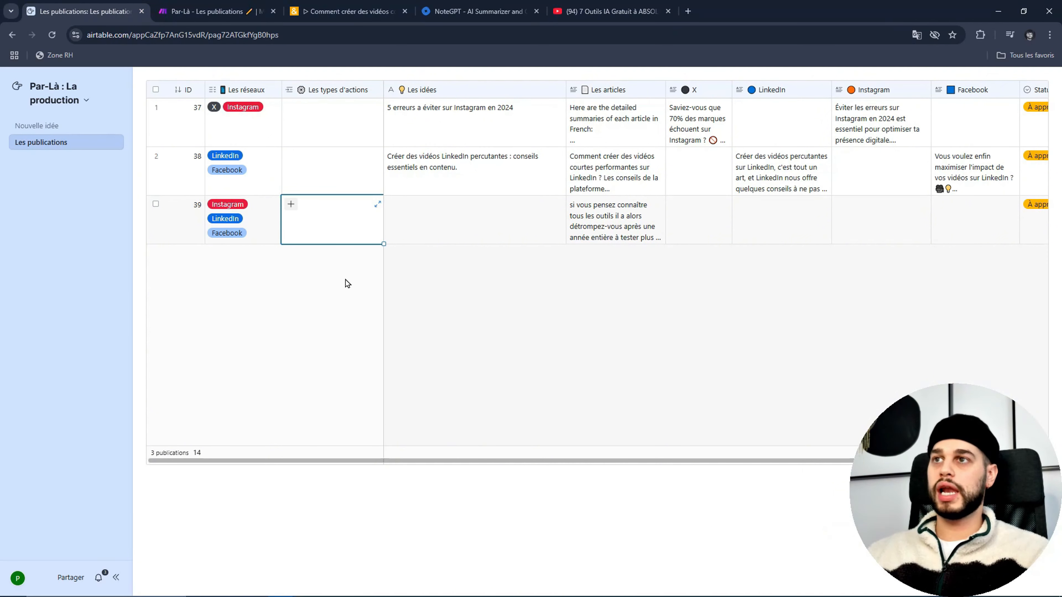
left_click(293, 204)
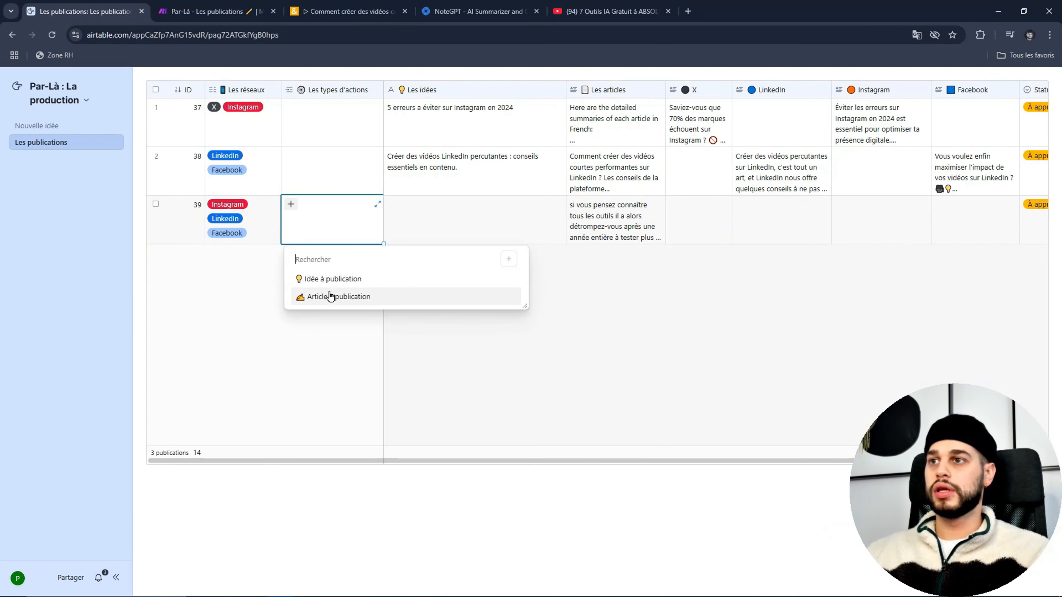
left_click(333, 297)
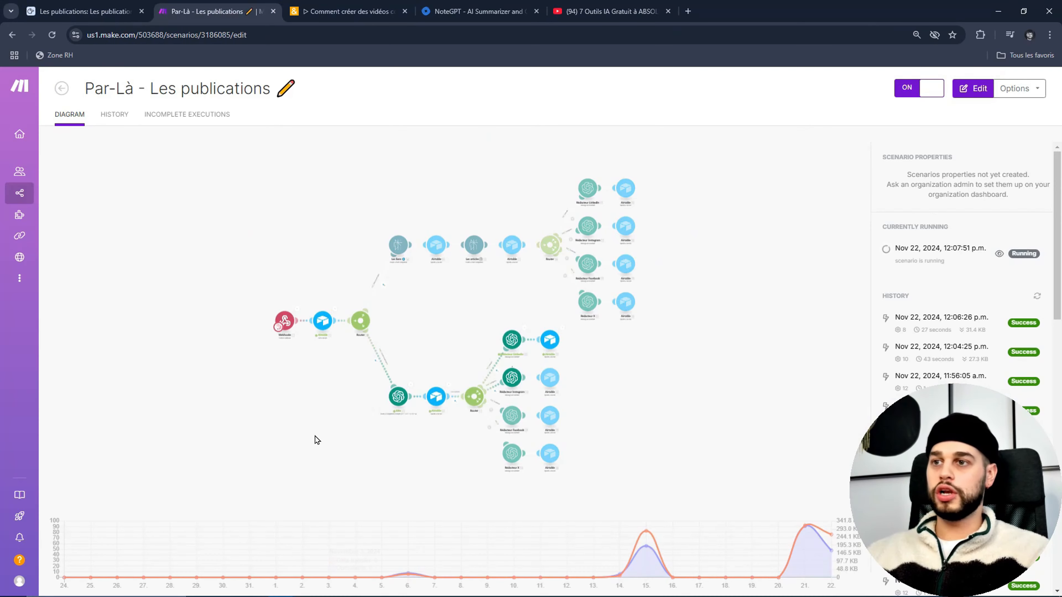
Step: Follow the run in the Make scenario's diagram and return to Airtable to read the generated LinkedIn post of the AI tools publication
left_click(431, 437)
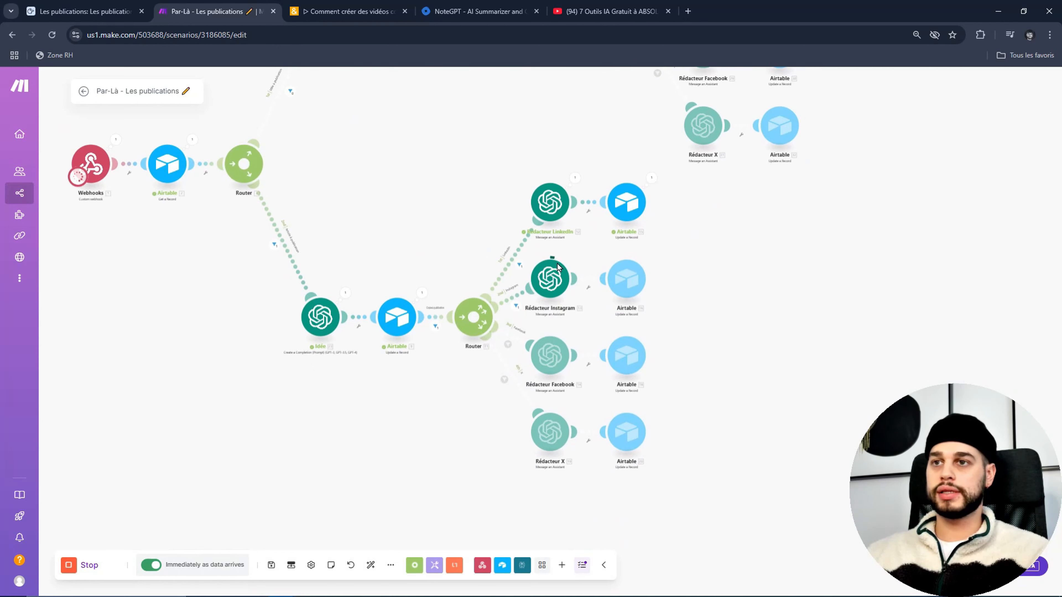
left_click(84, 12)
left_click(793, 206)
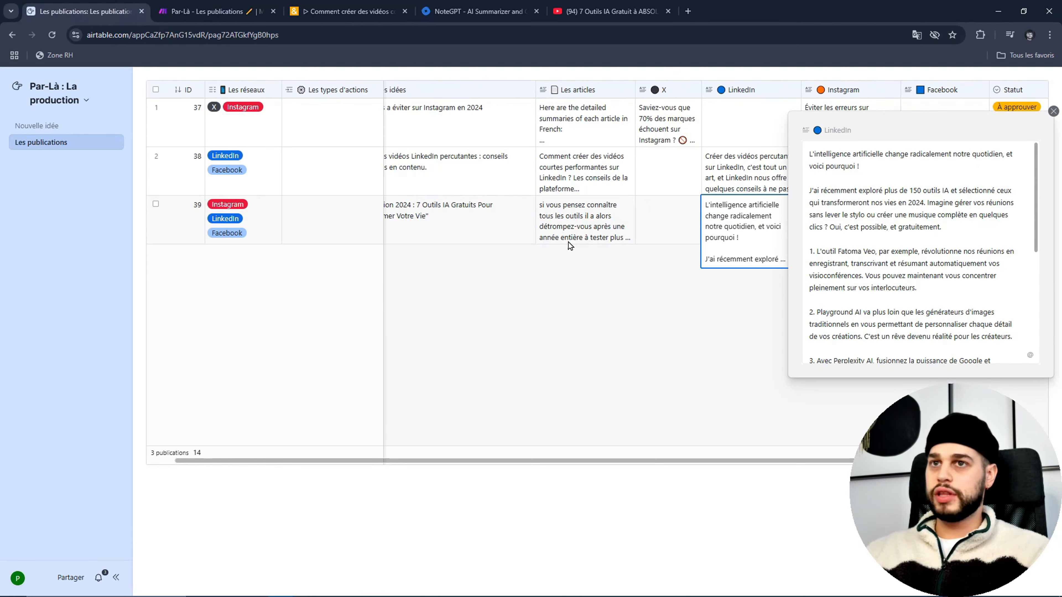
scroll(949, 215, "down", 5)
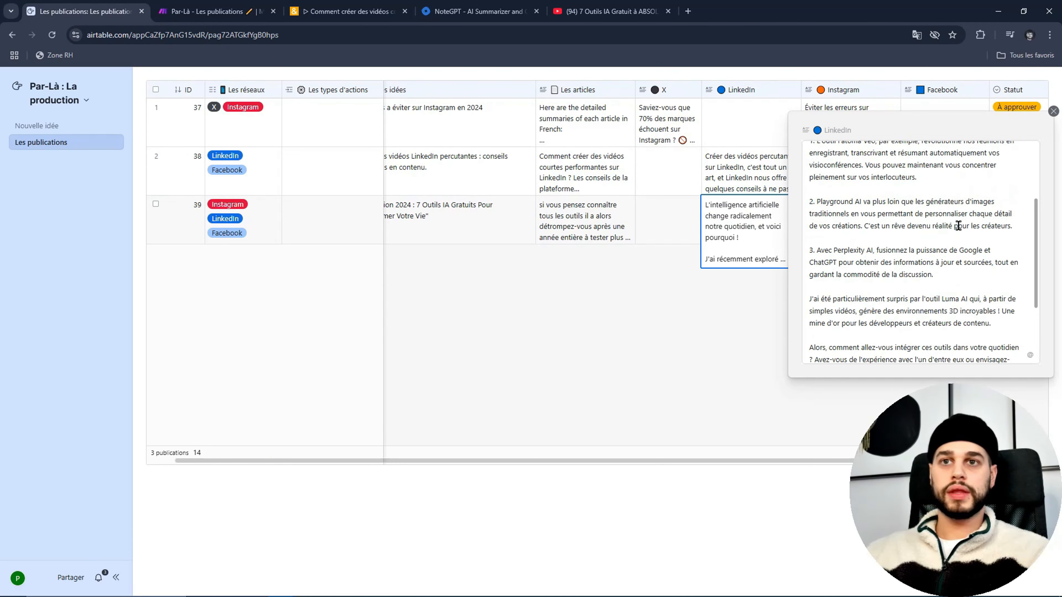
key("Escape")
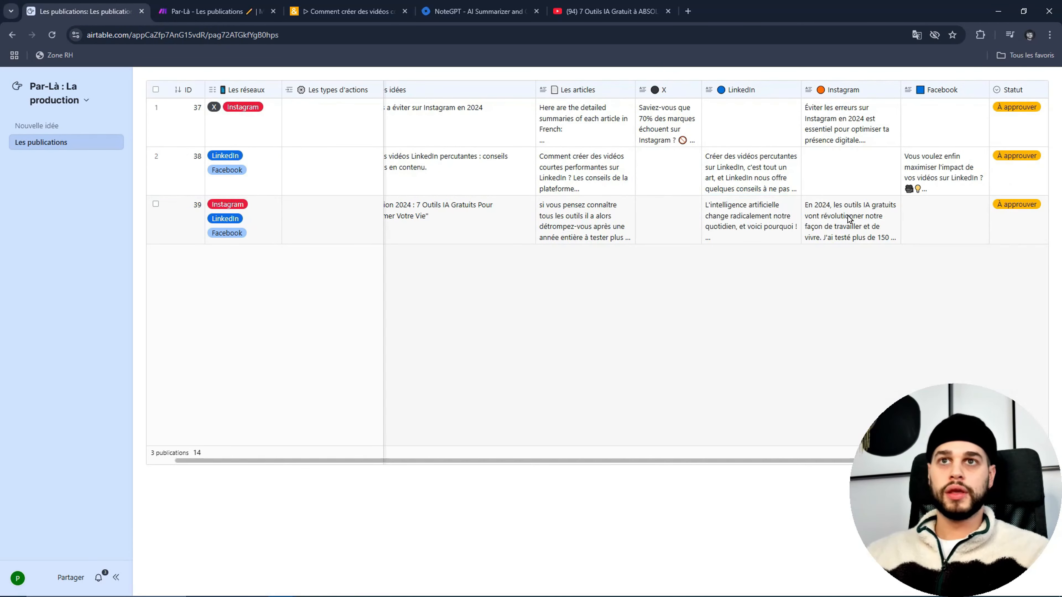
Step: Read the full generated Instagram post of the AI tools publication and close the expanded text
left_click(869, 212)
left_click(893, 205)
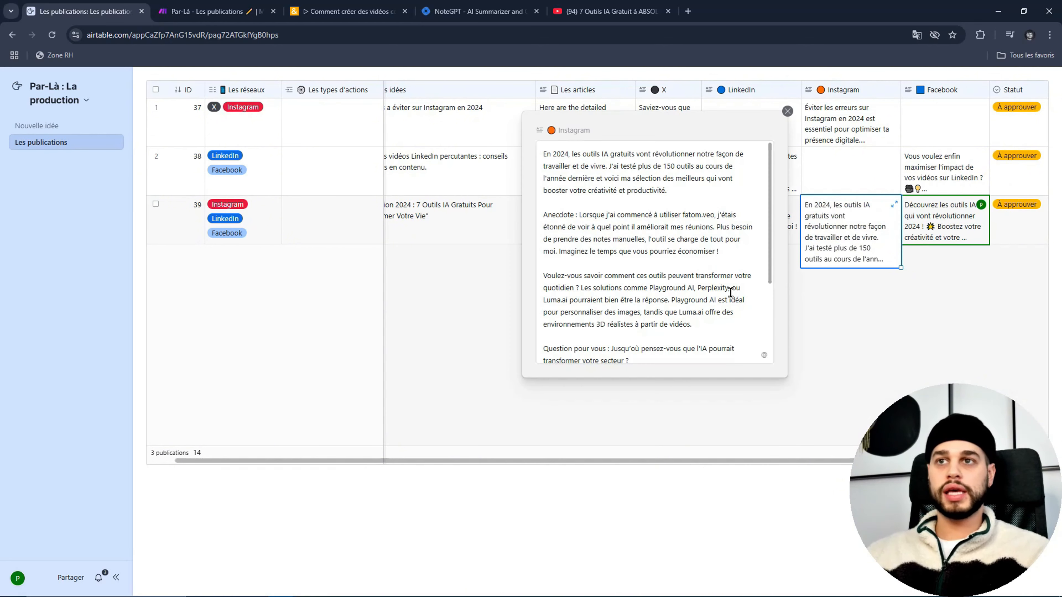
scroll(673, 264, "down", 3)
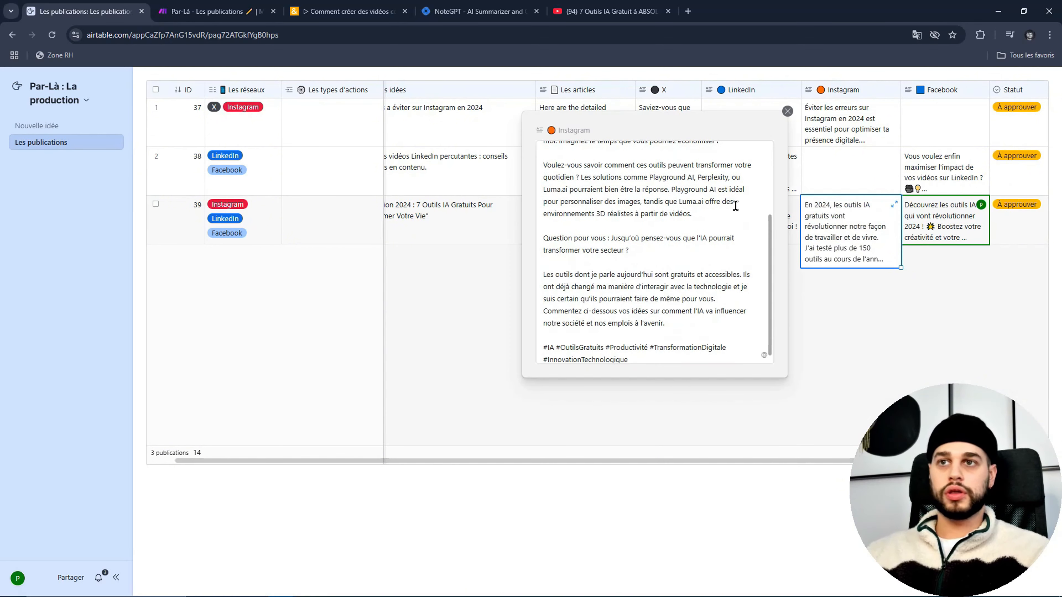
scroll(656, 243, "up", 5)
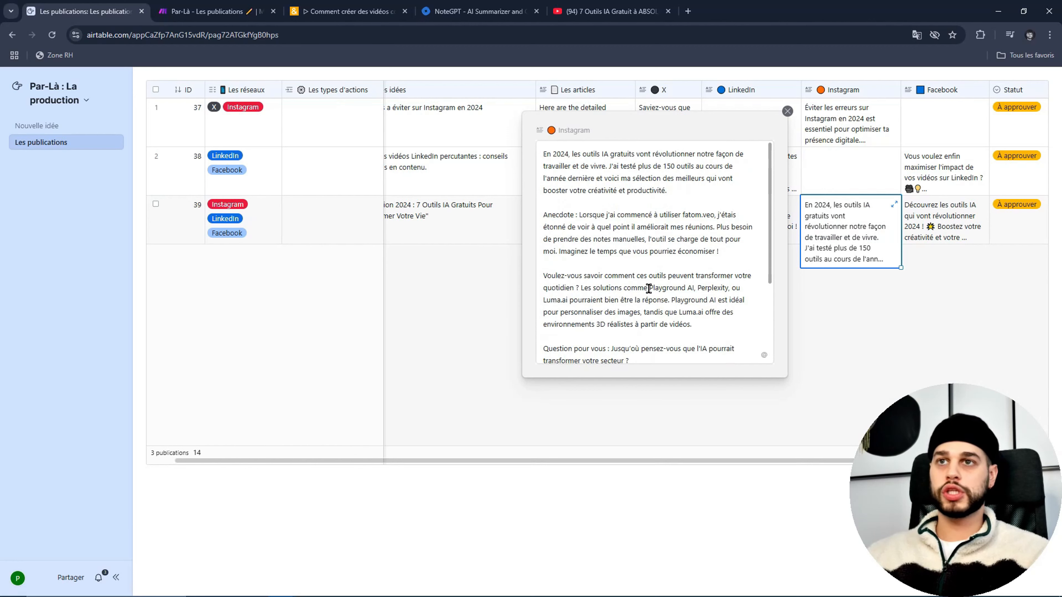
left_click(406, 322)
Step: Read the full generated Facebook post of the AI tools publication and close the expanded text
left_click(961, 211)
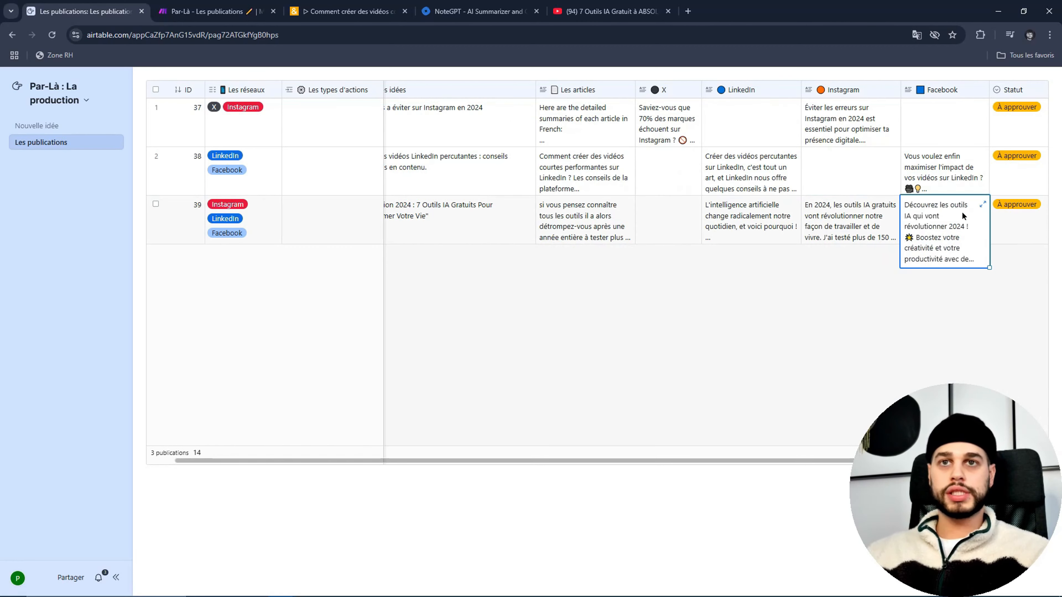
left_click(982, 204)
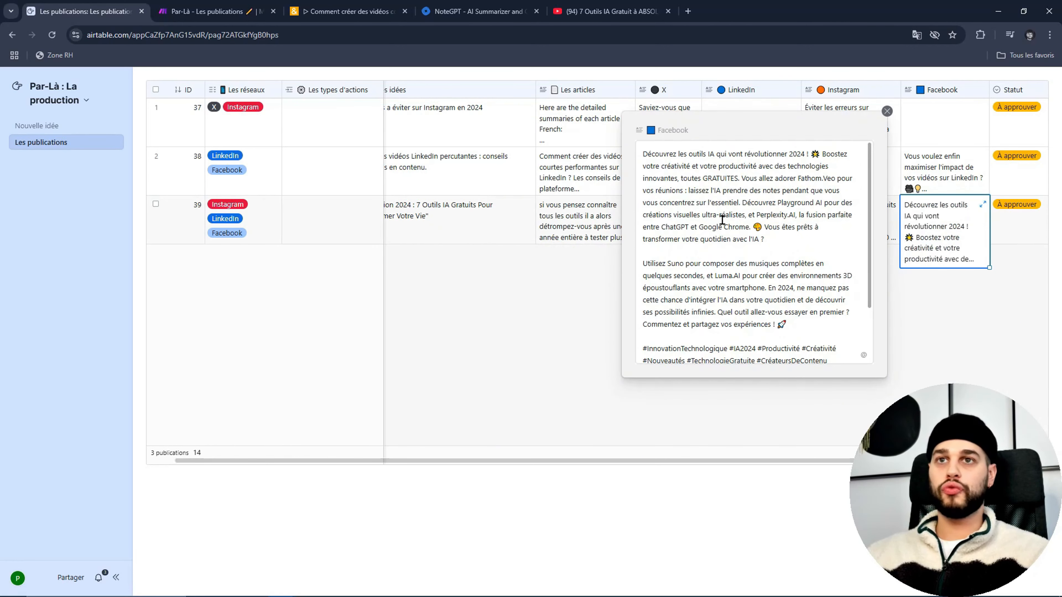
scroll(719, 220, "down", 3)
left_click(786, 397)
Step: Set the status of the publication about Instagram mistakes to Accepté
scroll(806, 289, "right", 3)
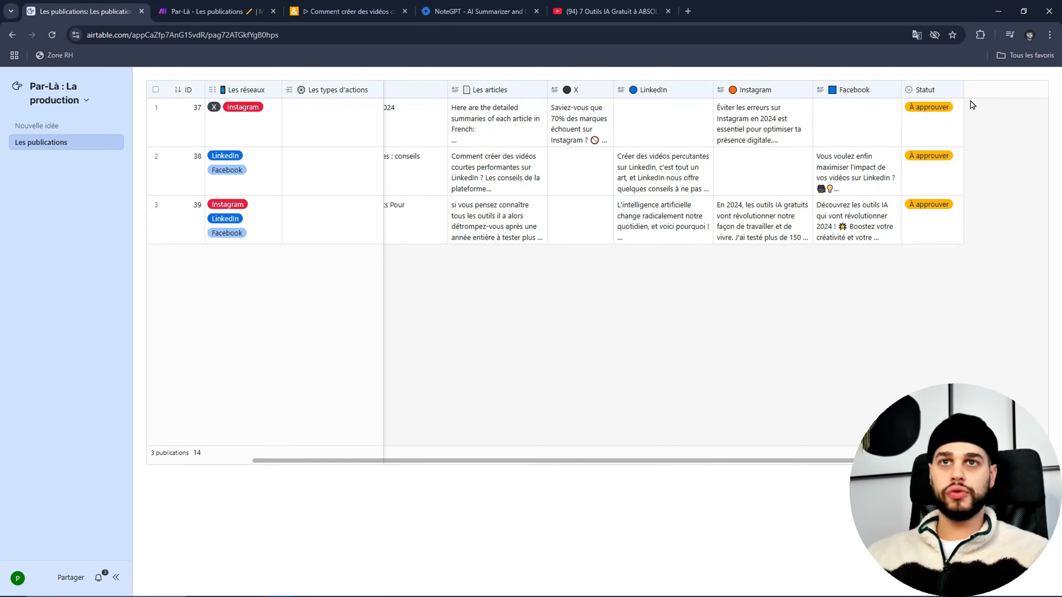
left_click(946, 116)
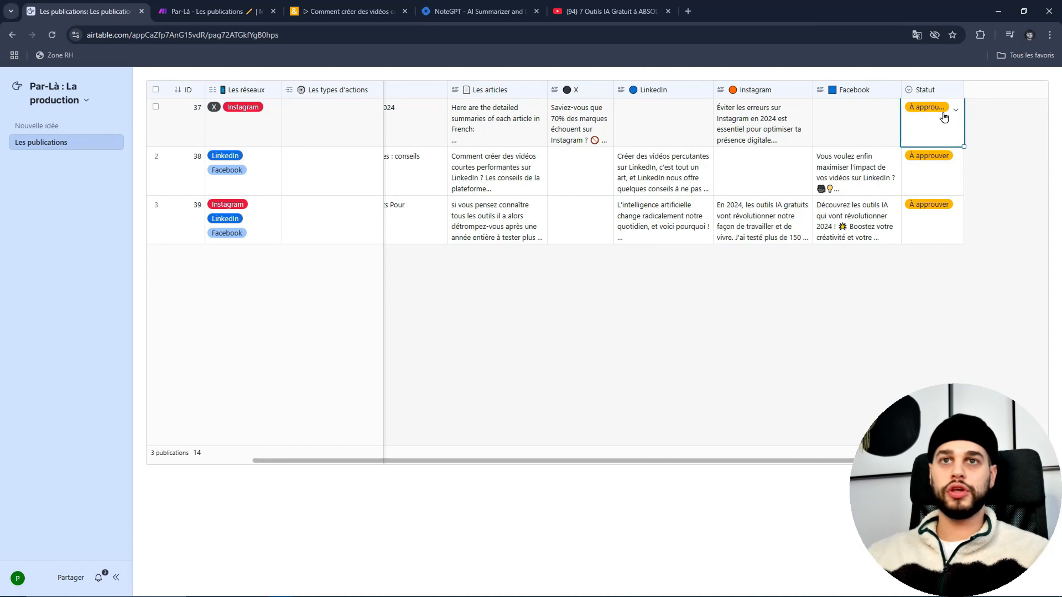
left_click(946, 117)
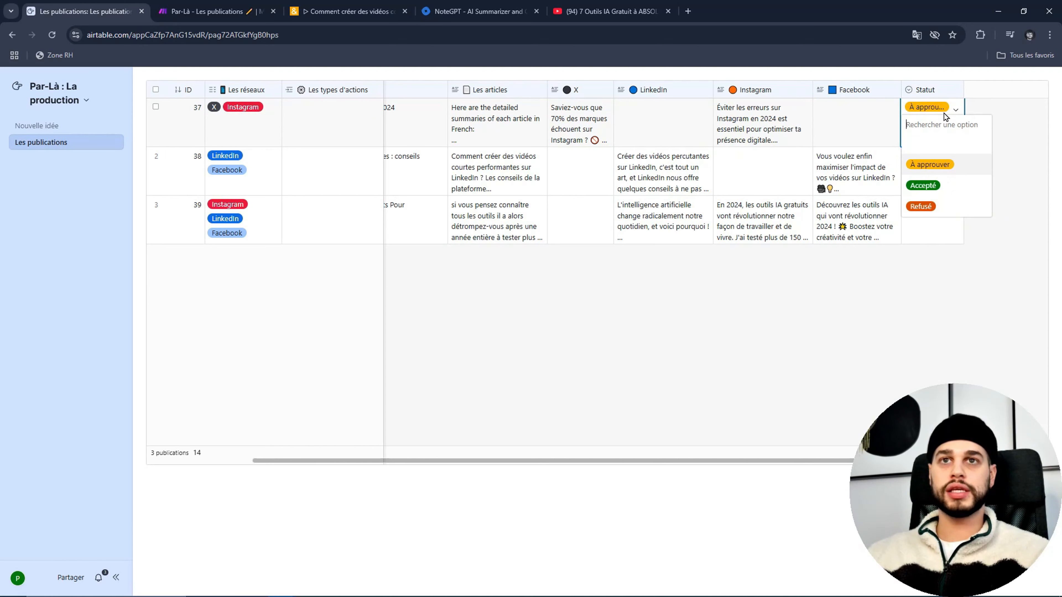
left_click(953, 194)
Step: Set the status of the LinkedIn short videos publication to Refusé
left_click(937, 161)
left_click(937, 161)
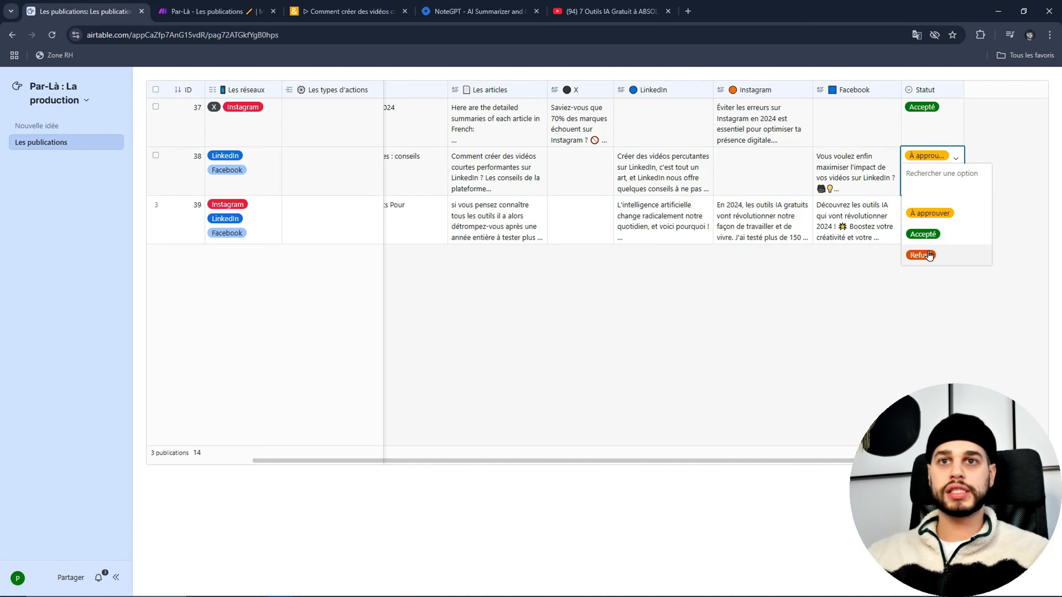
left_click(921, 255)
left_click(688, 318)
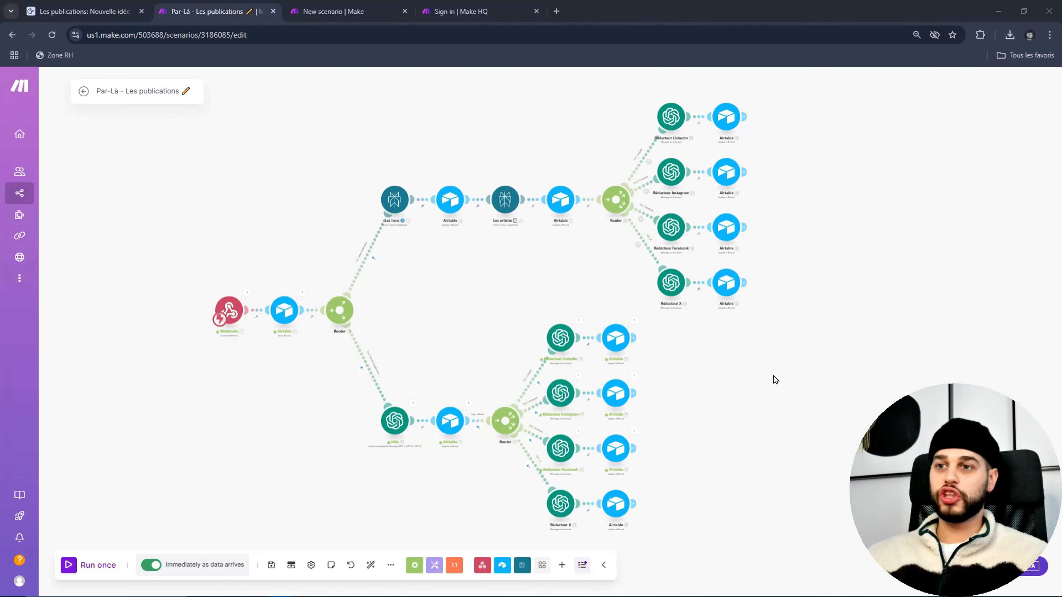
Step: Examine both branches of the Par-Là - Les publications scenario in Make and look at the Make sign-in page
left_click_drag(773, 376, 788, 349)
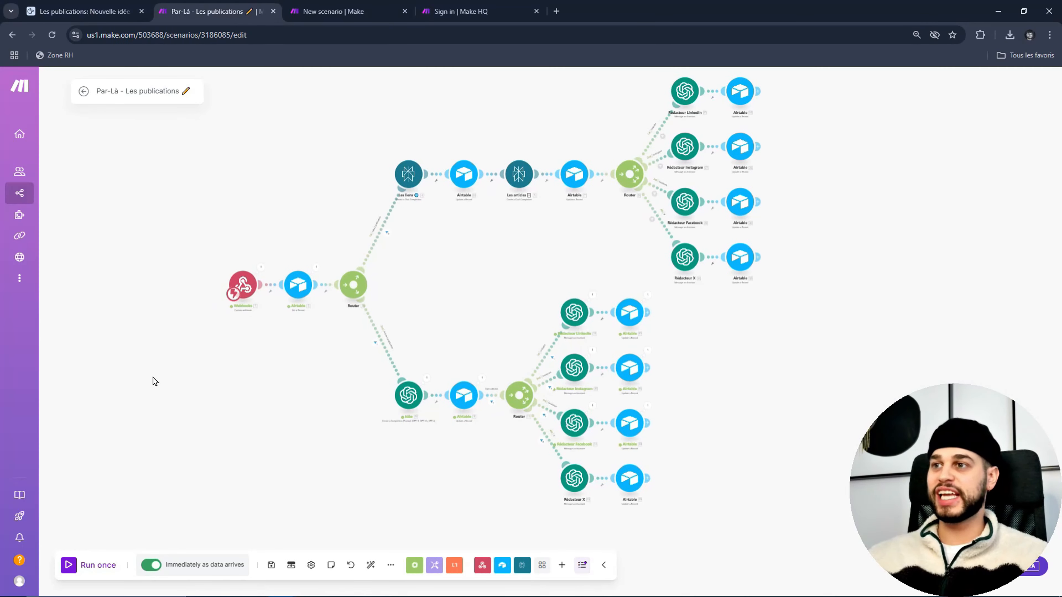
left_click(489, 12)
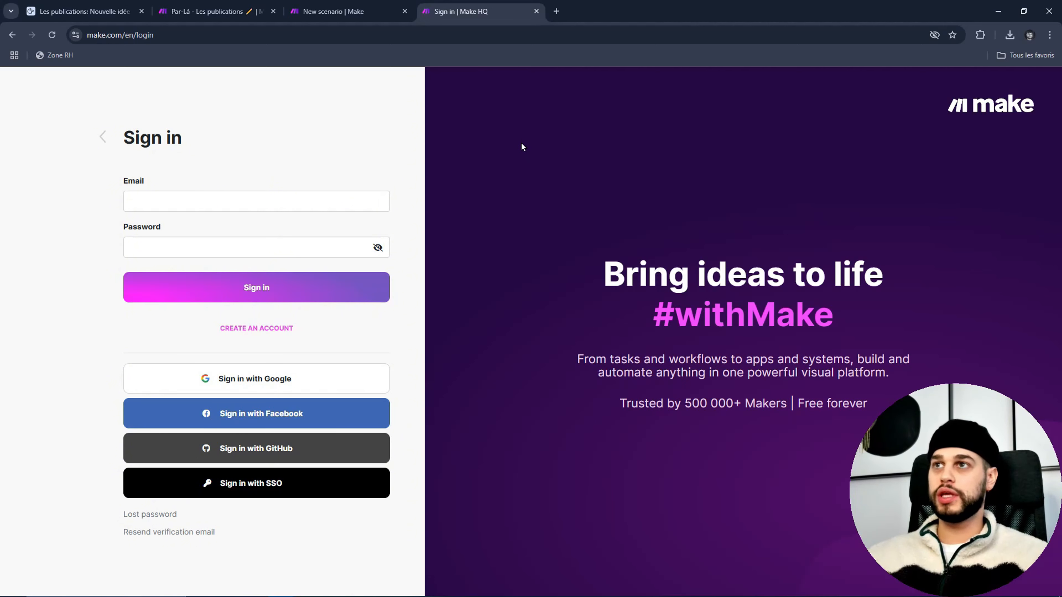
left_click(229, 14)
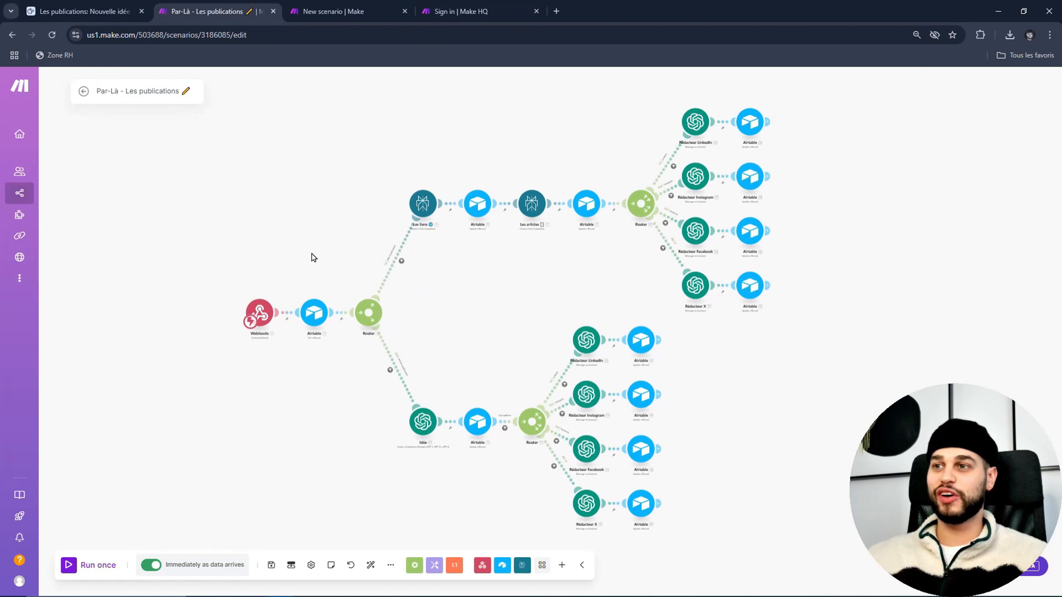
scroll(311, 254, "up", 3)
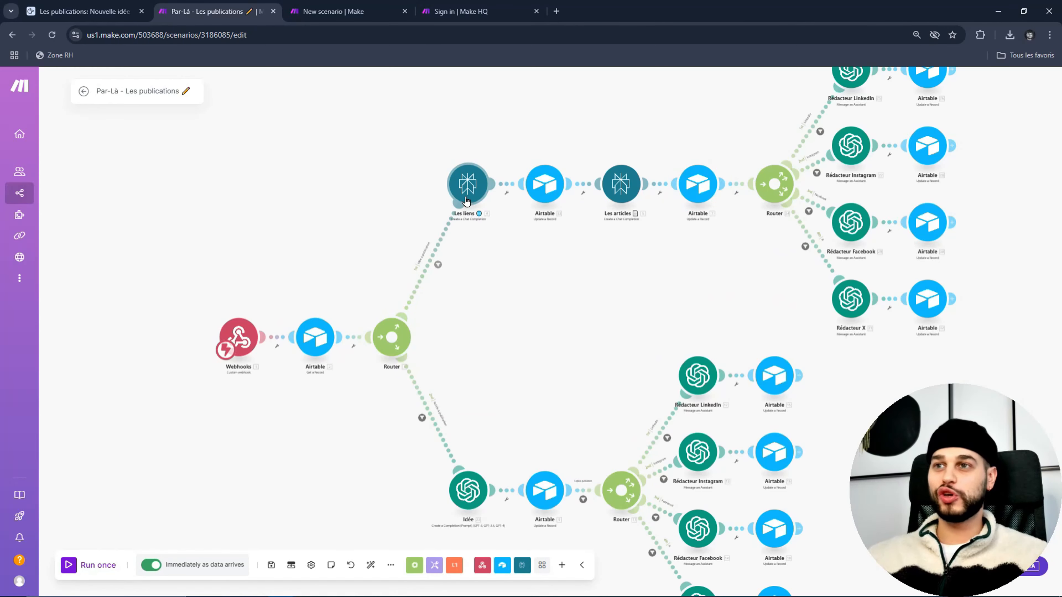
scroll(572, 321, "down", 2)
scroll(530, 345, "down", 3)
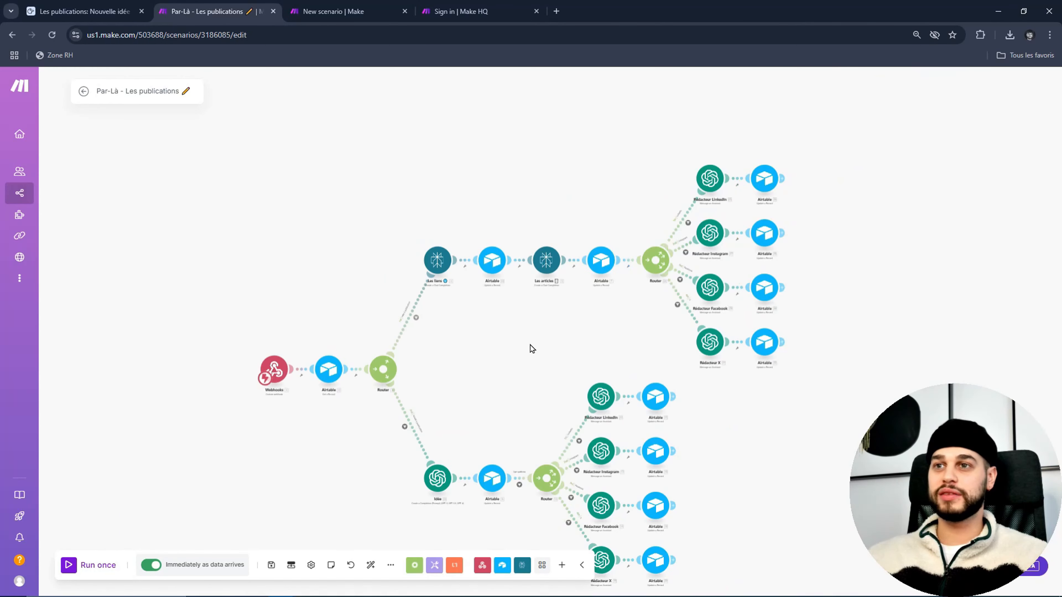
left_click_drag(521, 345, 531, 323)
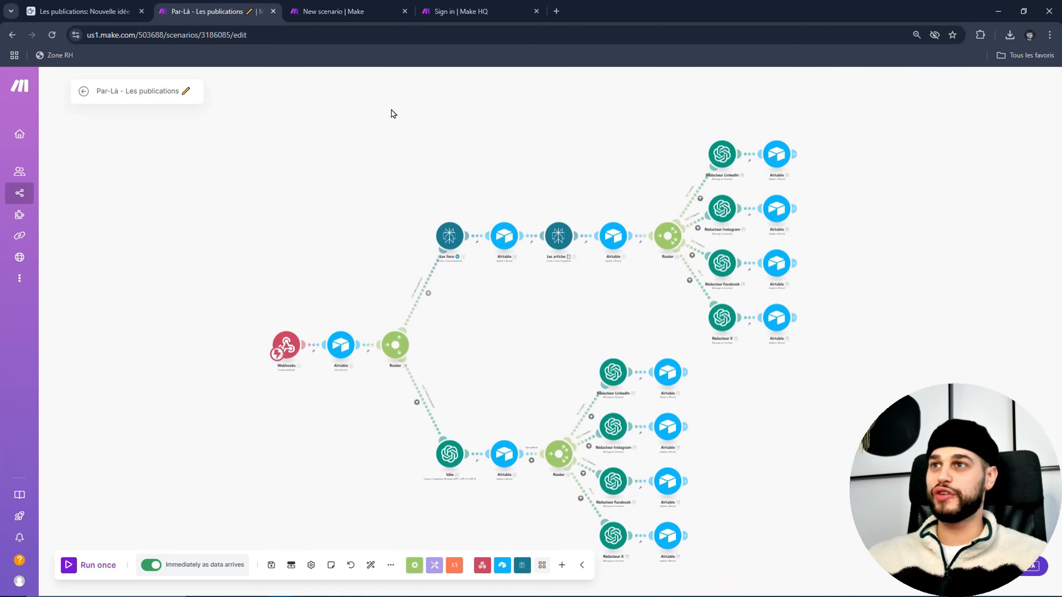
Step: Import the blueprint file Rédégier des publications éducatives.json into the new empty Make scenario
key("ctrl+Tab")
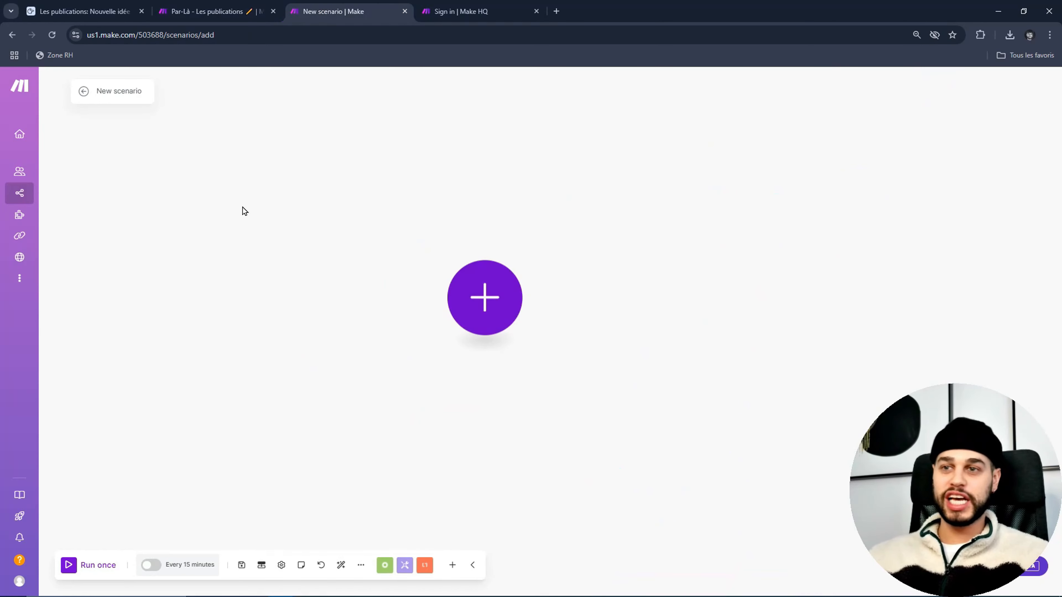
left_click(358, 574)
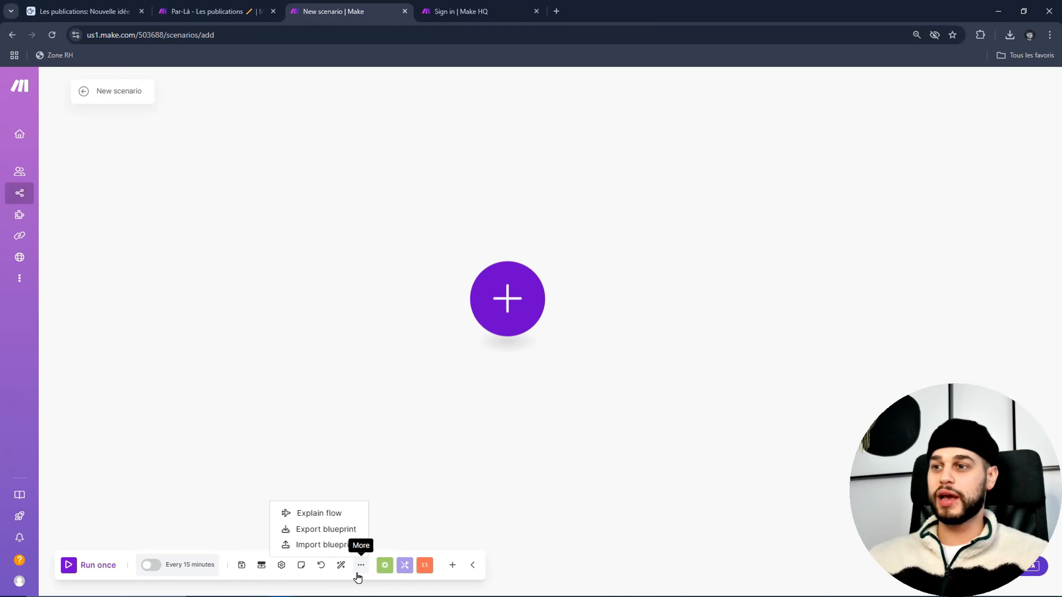
left_click(359, 544)
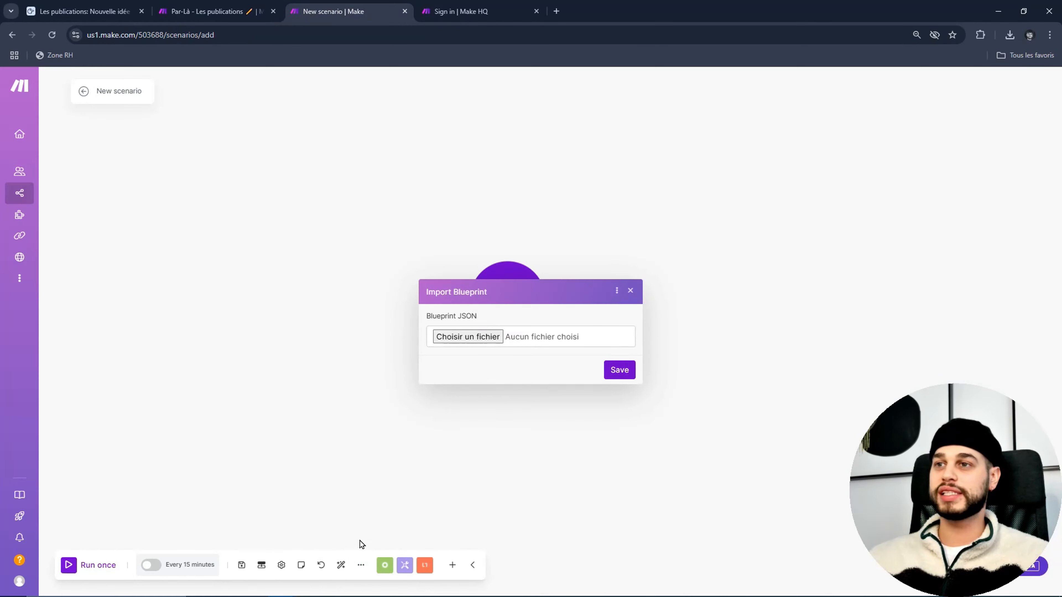
left_click(469, 338)
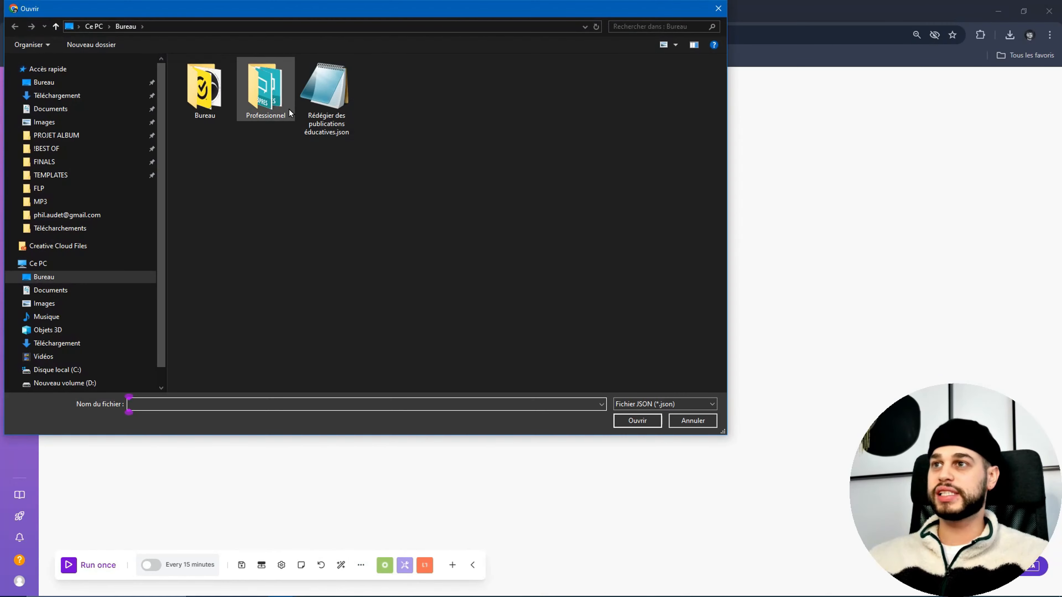
double_click(326, 92)
left_click(620, 368)
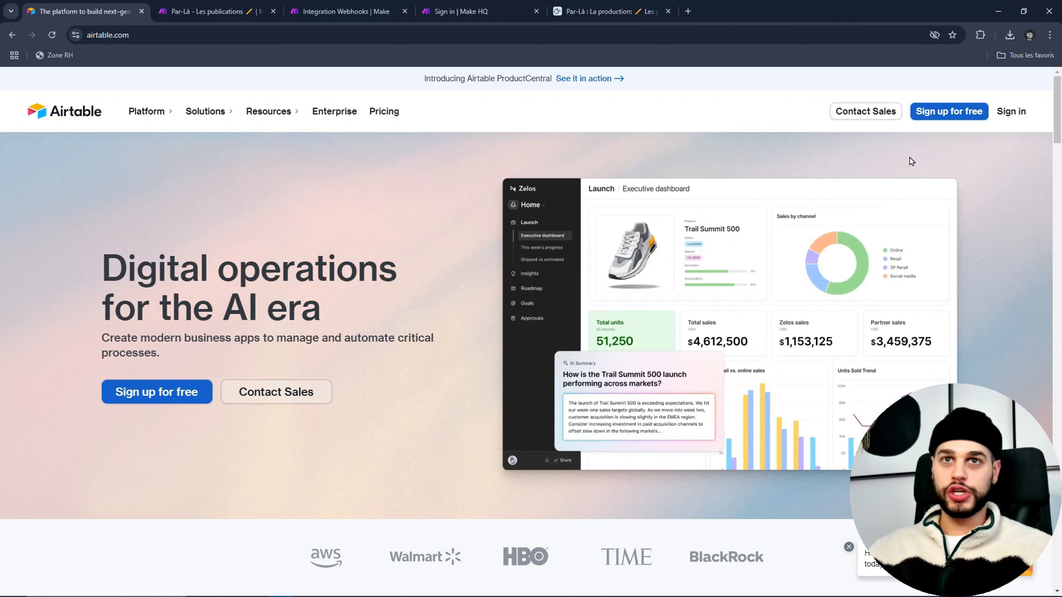
Step: Sign in to Airtable and create a new base from scratch in the Le marketing Automatisé workspace
left_click(1019, 117)
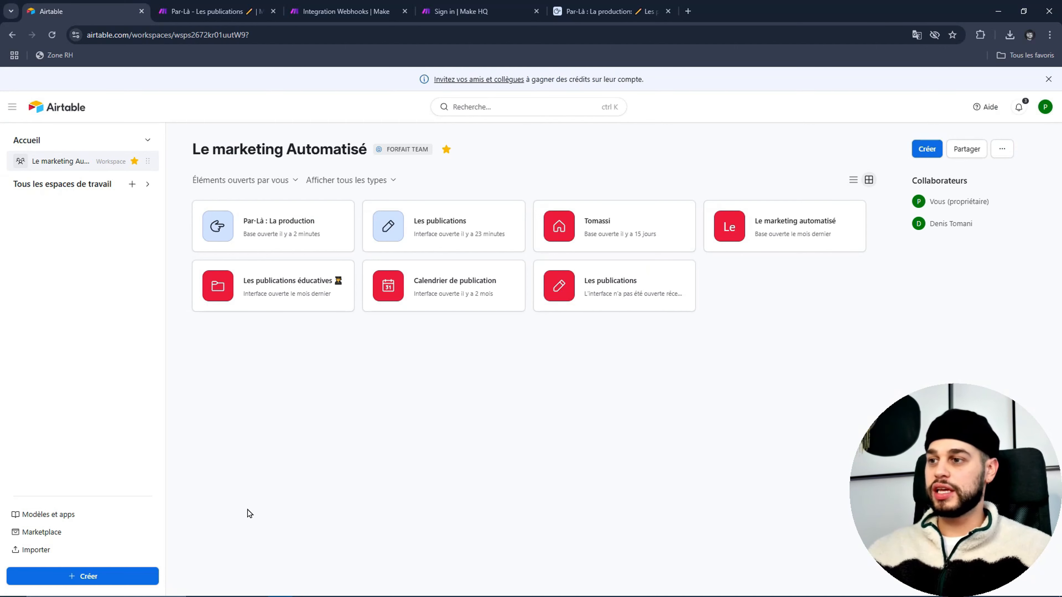
left_click(133, 574)
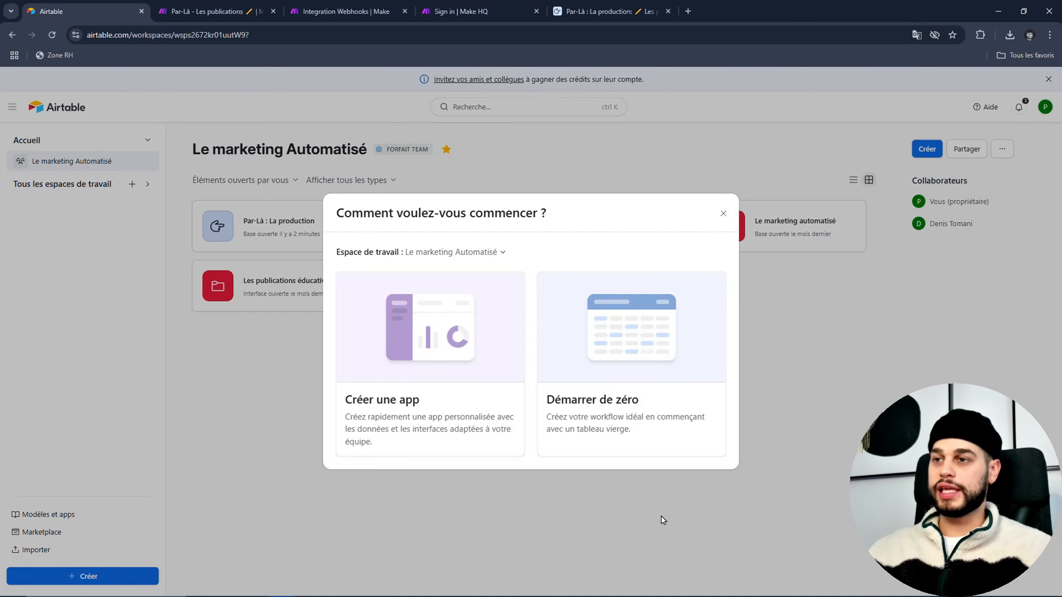
left_click(653, 359)
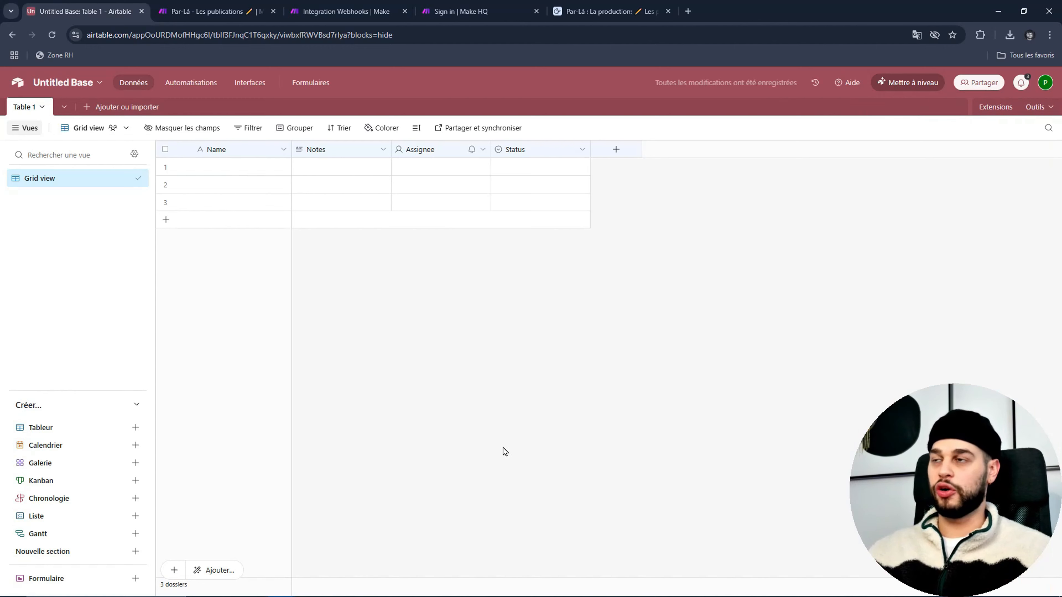
Step: Rename the new untitled base as La production
left_click(62, 84)
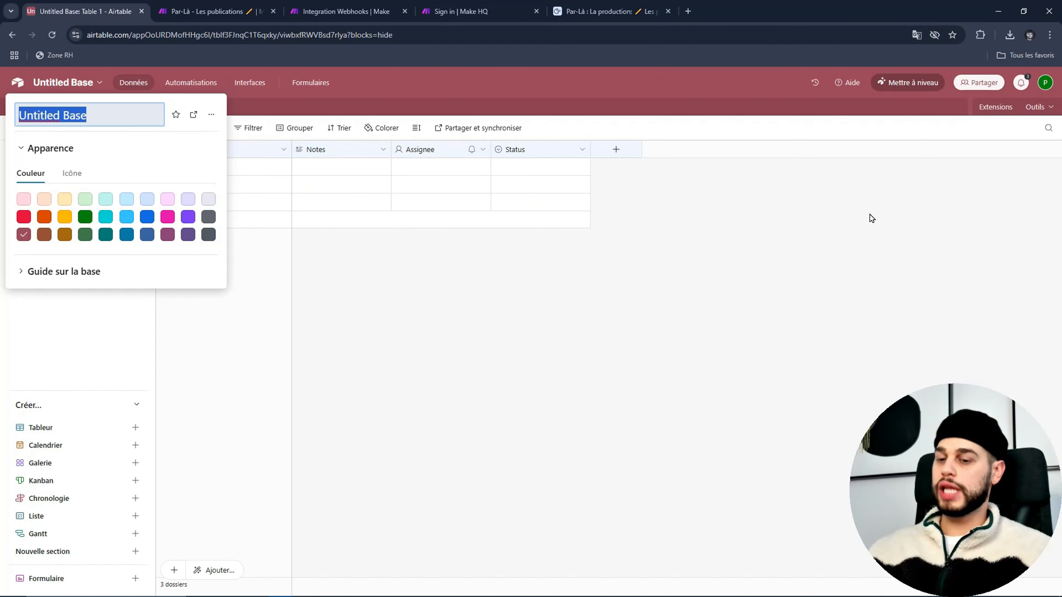
key("BackSpace")
type("La")
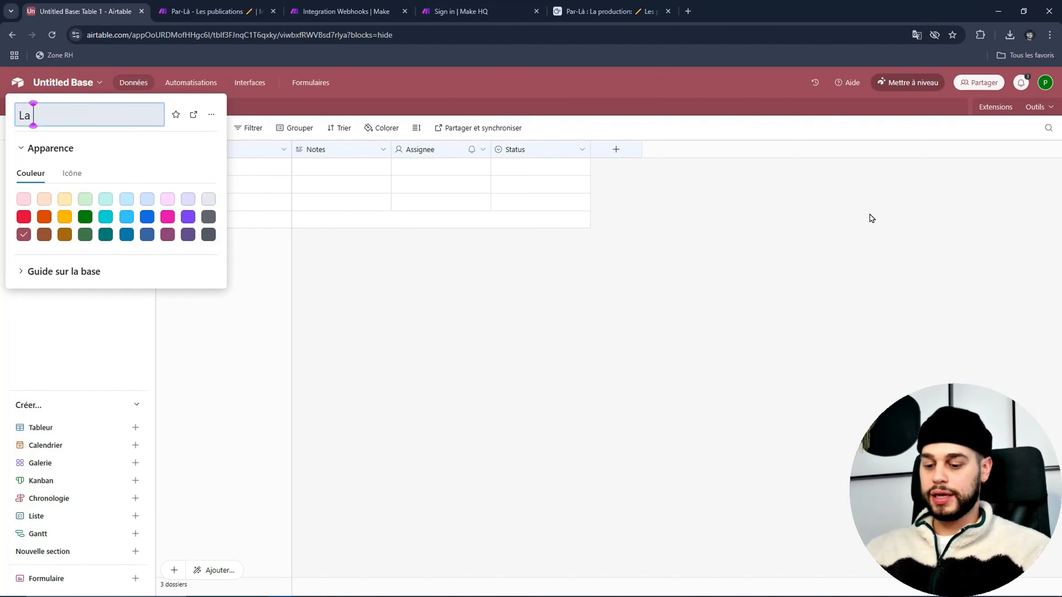
type(" production")
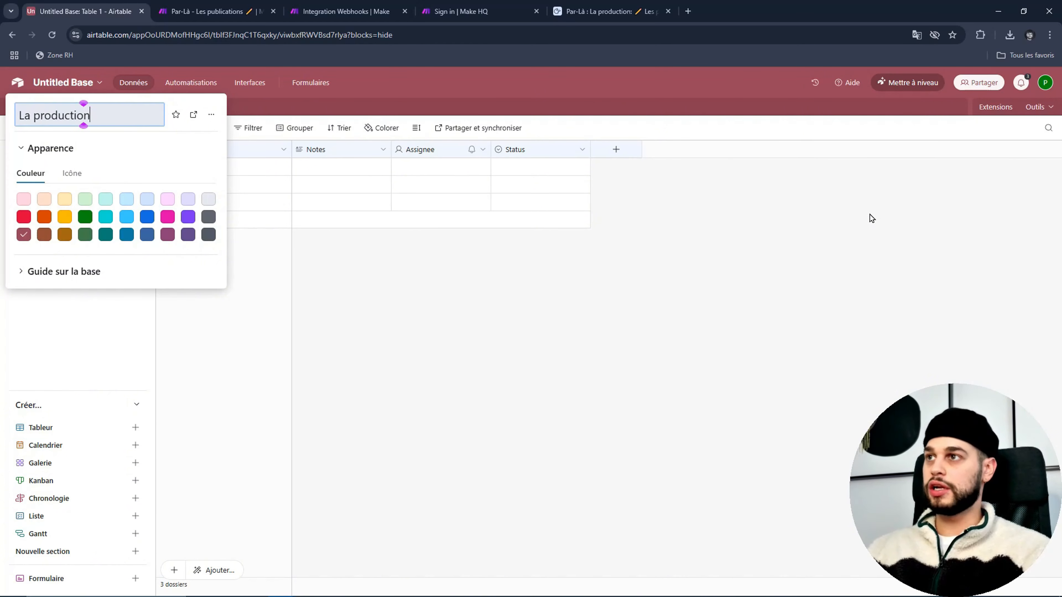
key("Return")
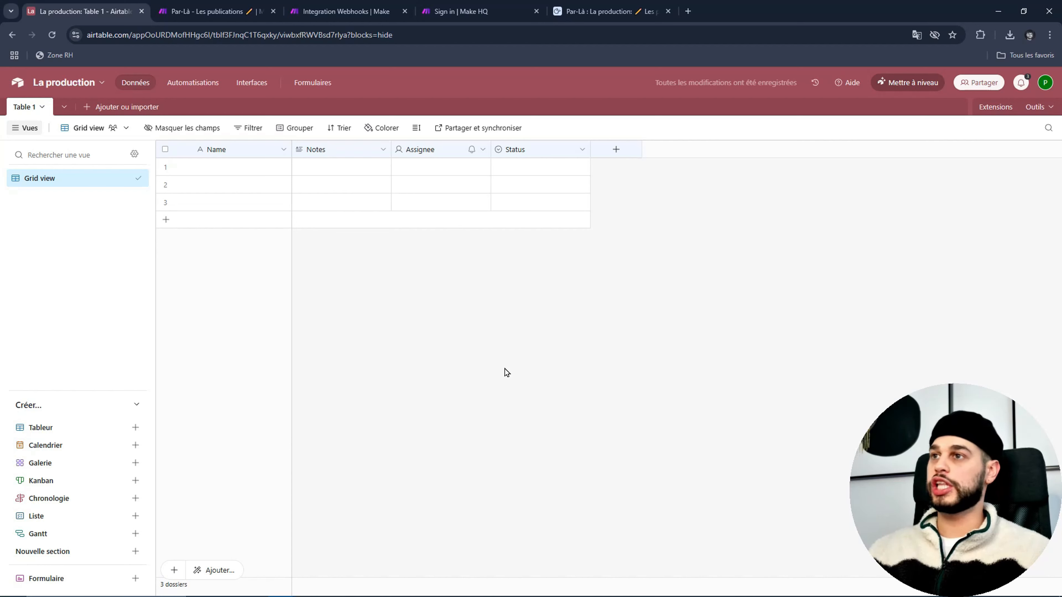
Step: Rename the base's default table as Les publications
left_click(29, 112)
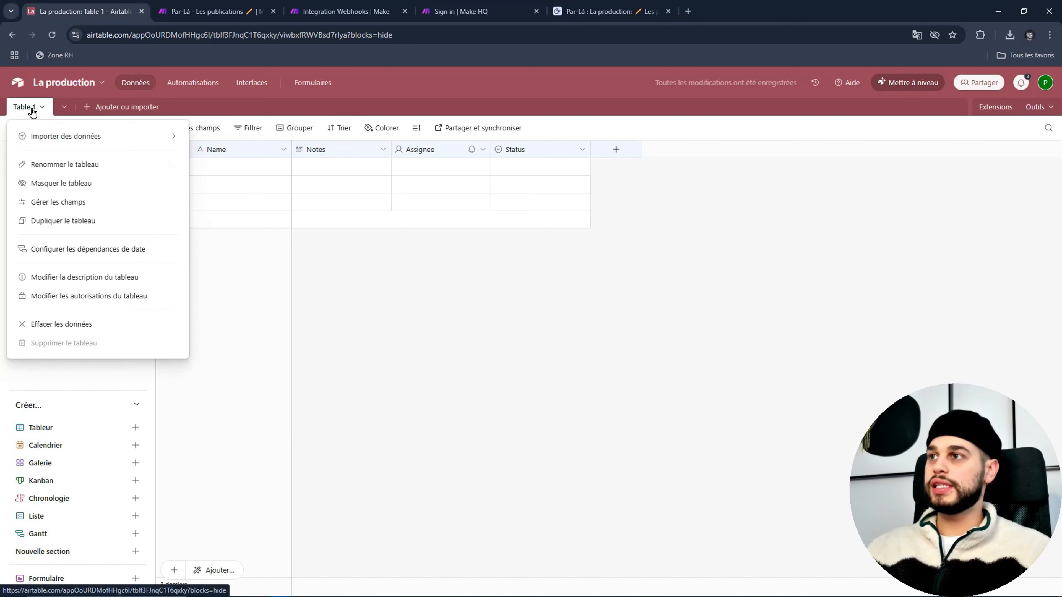
left_click(59, 168)
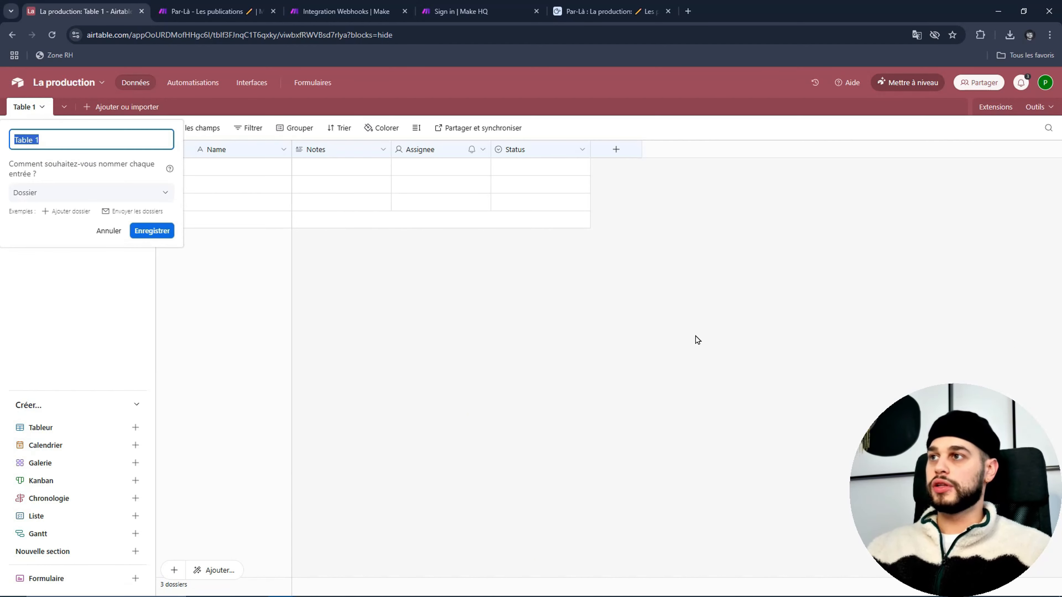
type("Les ")
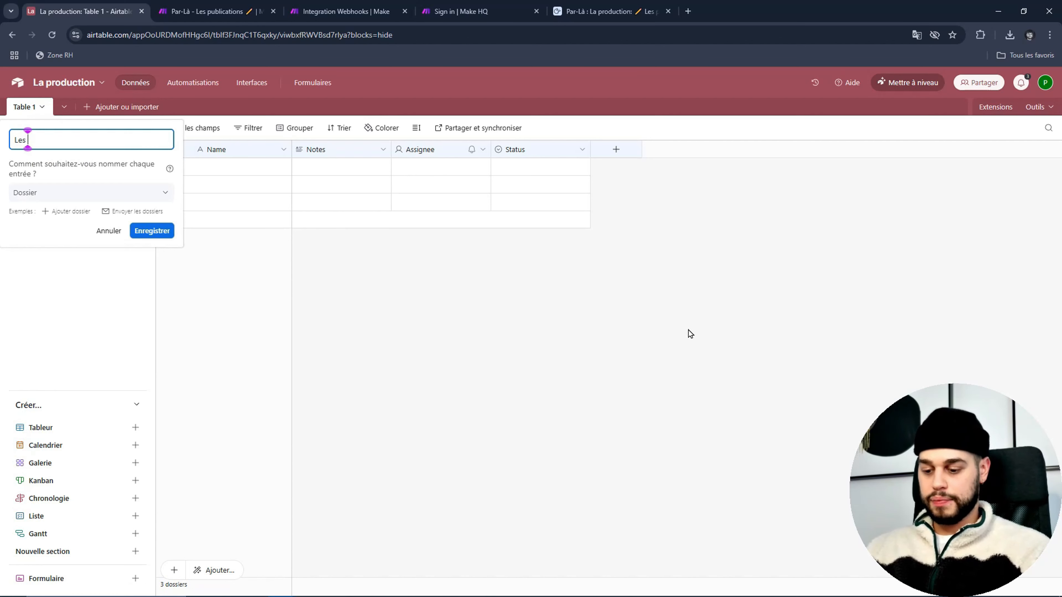
type("publications")
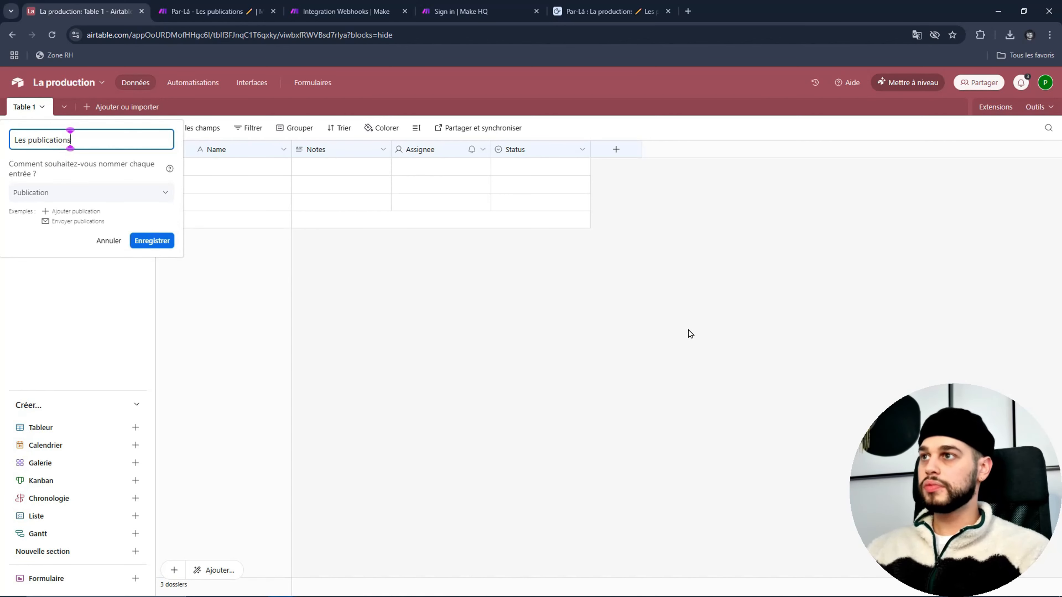
key("Return")
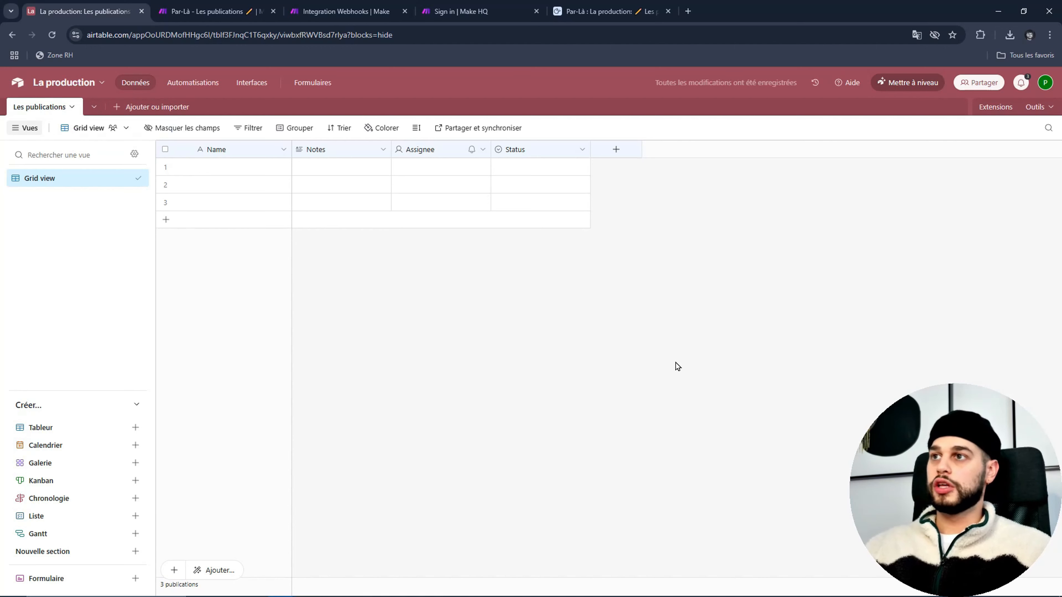
Step: Delete the Status, Assignee and Notes fields from the Les publications table
right_click(517, 150)
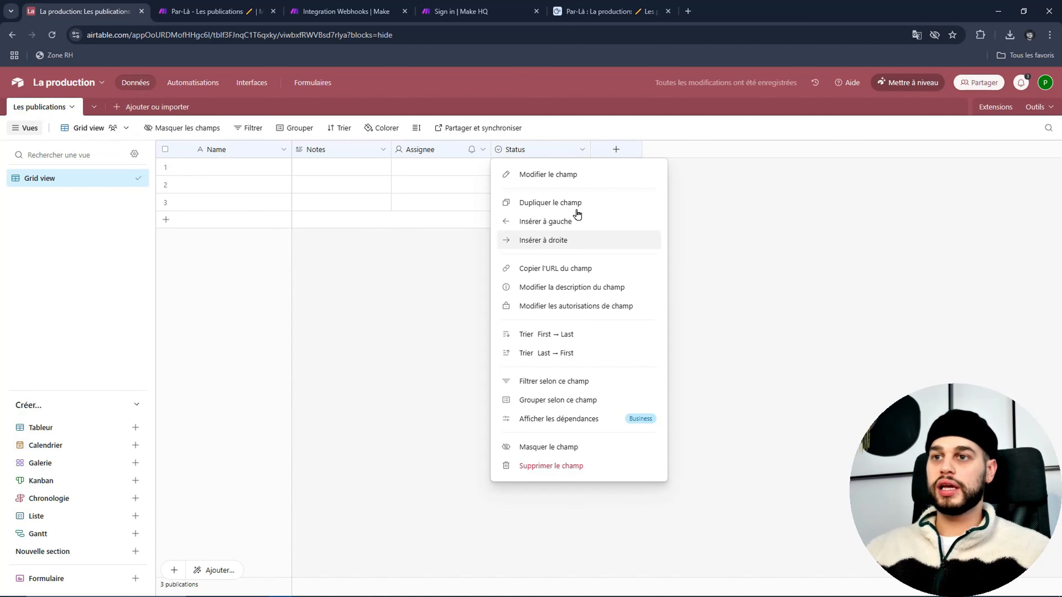
left_click(551, 465)
right_click(464, 150)
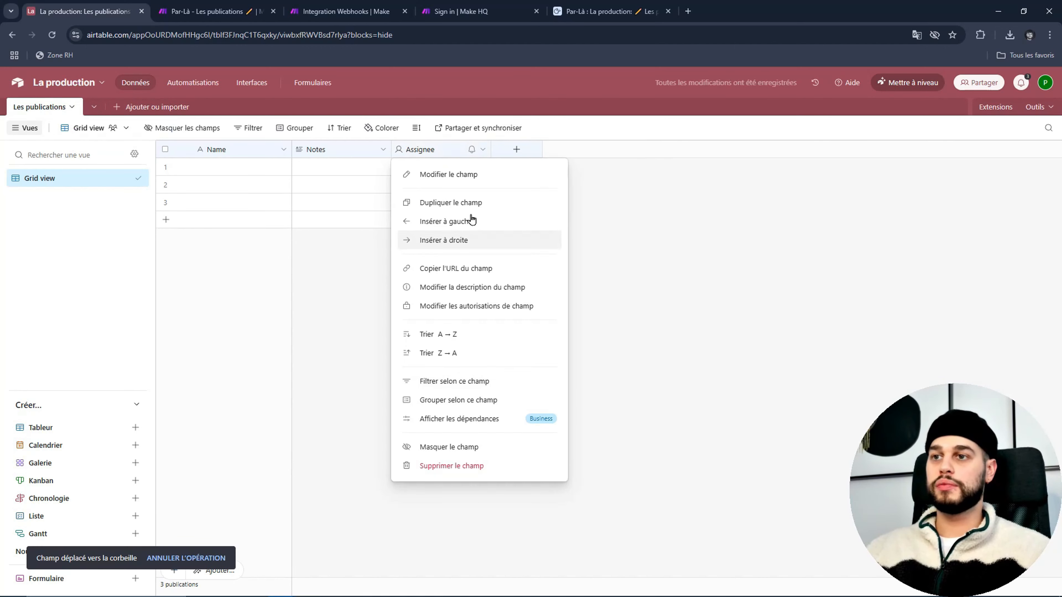
left_click(484, 475)
right_click(342, 152)
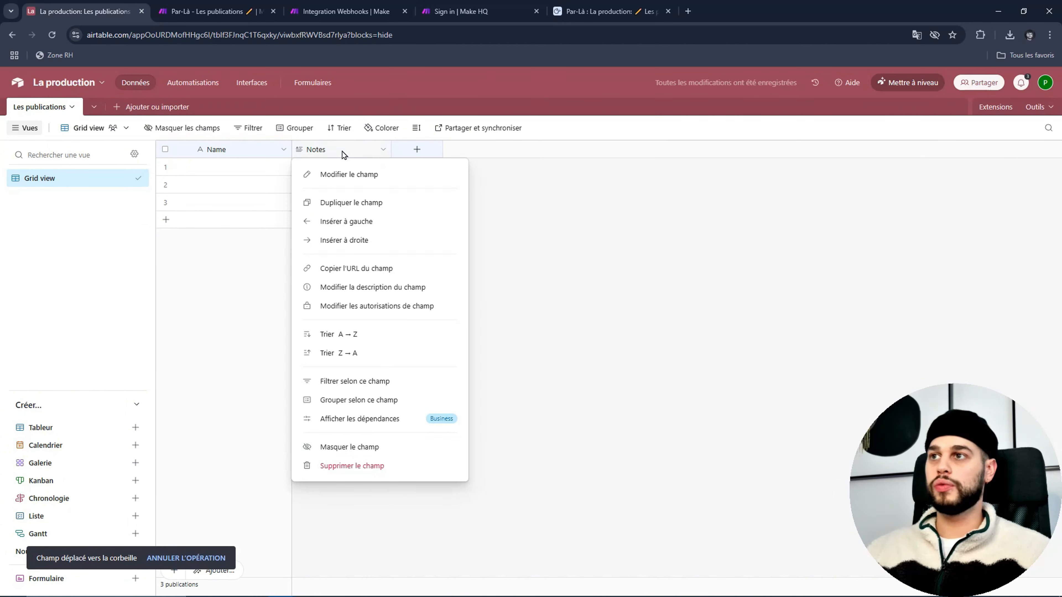
key("Escape")
Step: Rename the primary field Name as ID
right_click(231, 149)
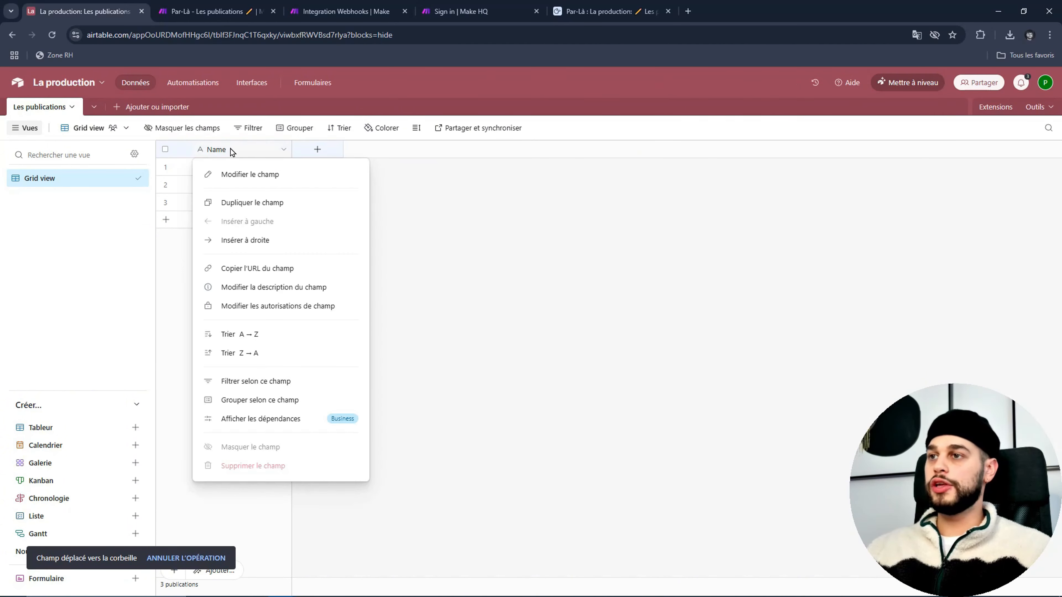
left_click(246, 180)
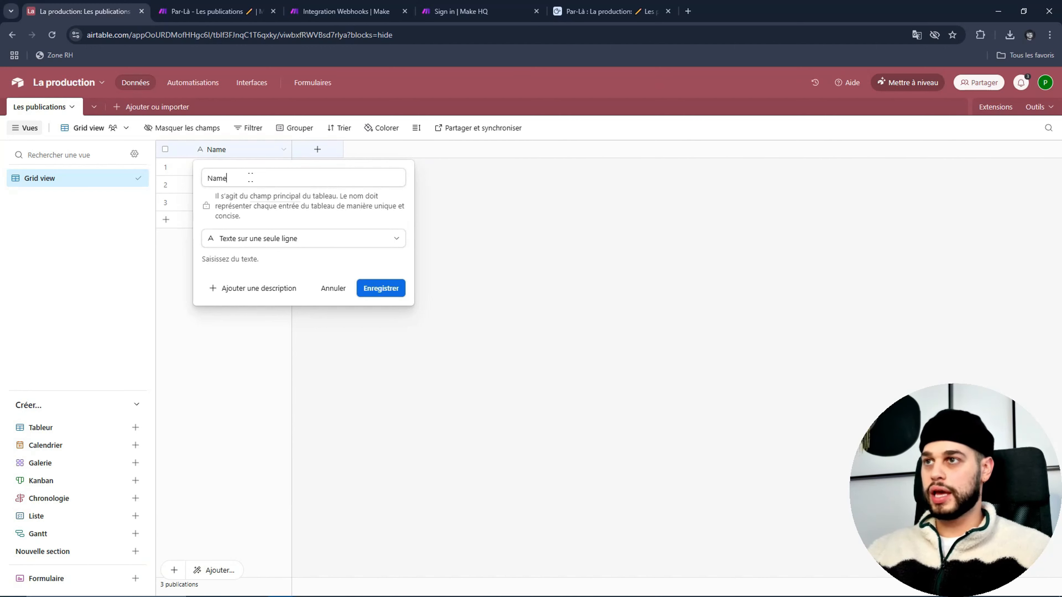
double_click(218, 176)
key("BackSpace")
type("ID")
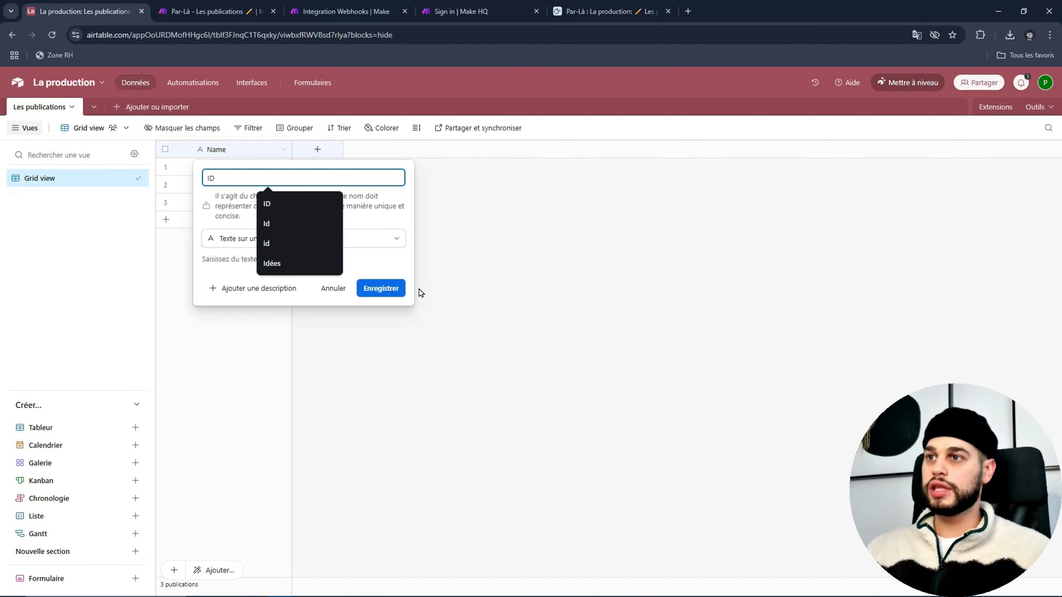
left_click(387, 288)
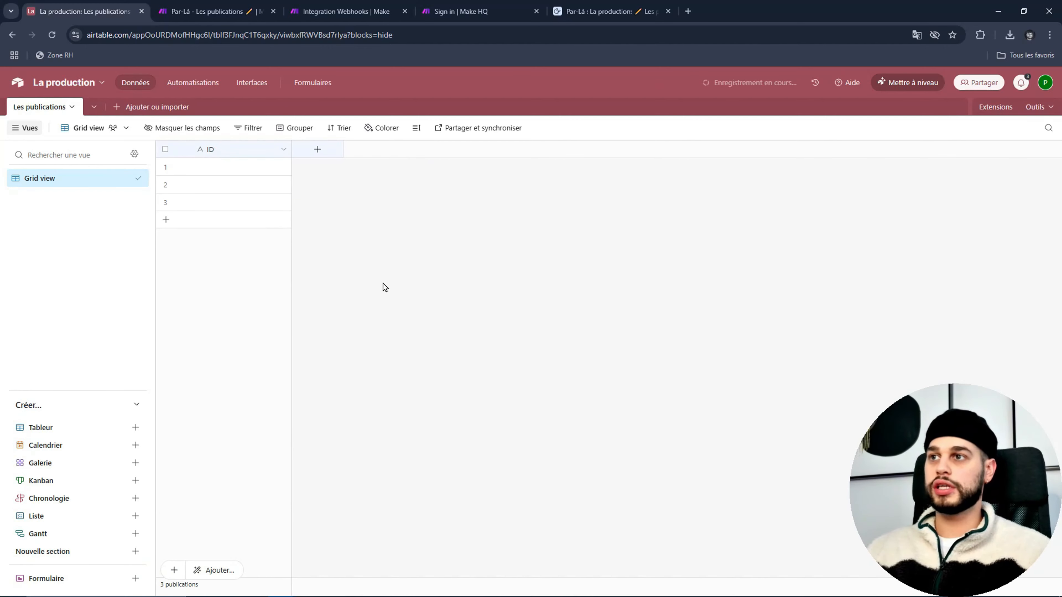
Step: Change the ID field's type to Numéro automatique and narrow its column
right_click(244, 146)
key("Escape")
right_click(236, 149)
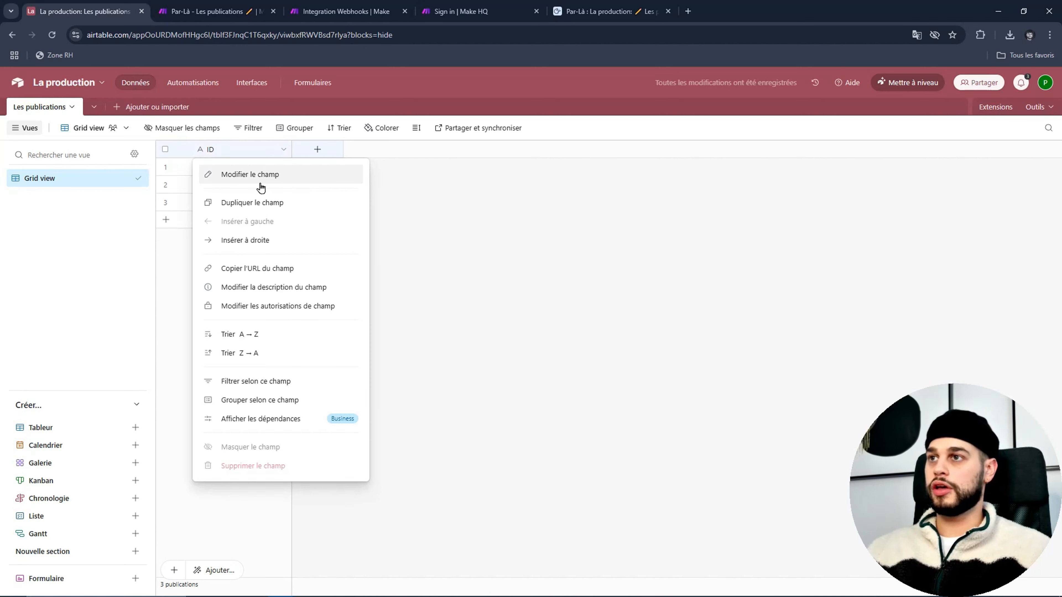
left_click(253, 176)
left_click(308, 246)
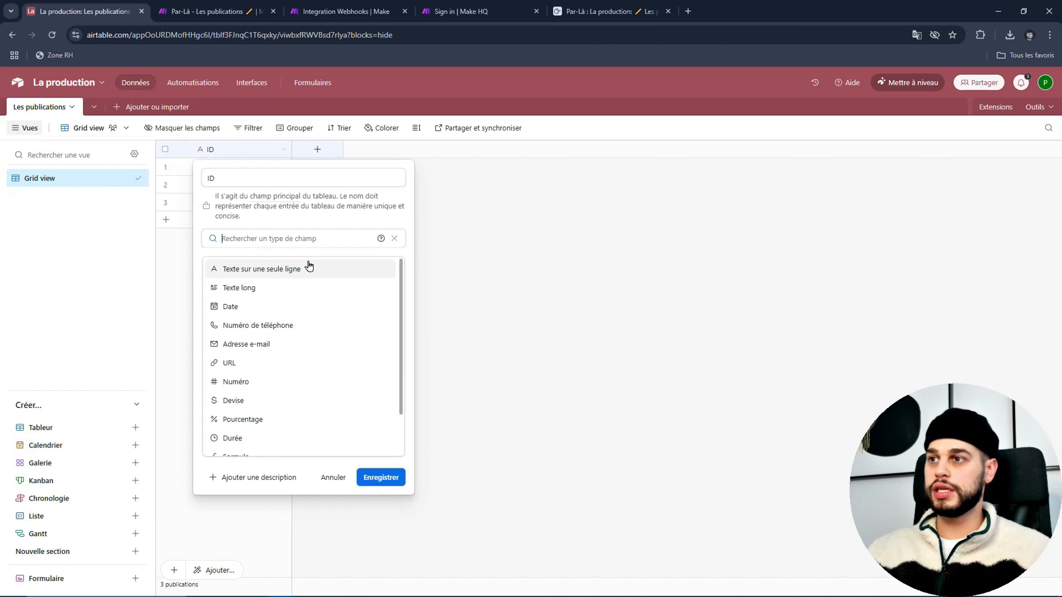
scroll(308, 318, "down", 2)
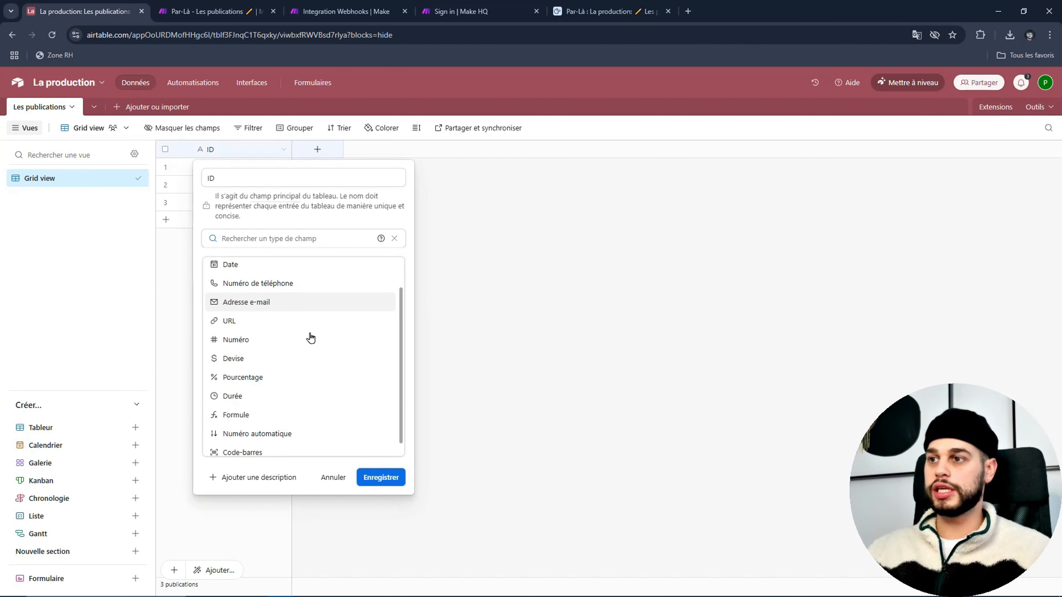
left_click(305, 426)
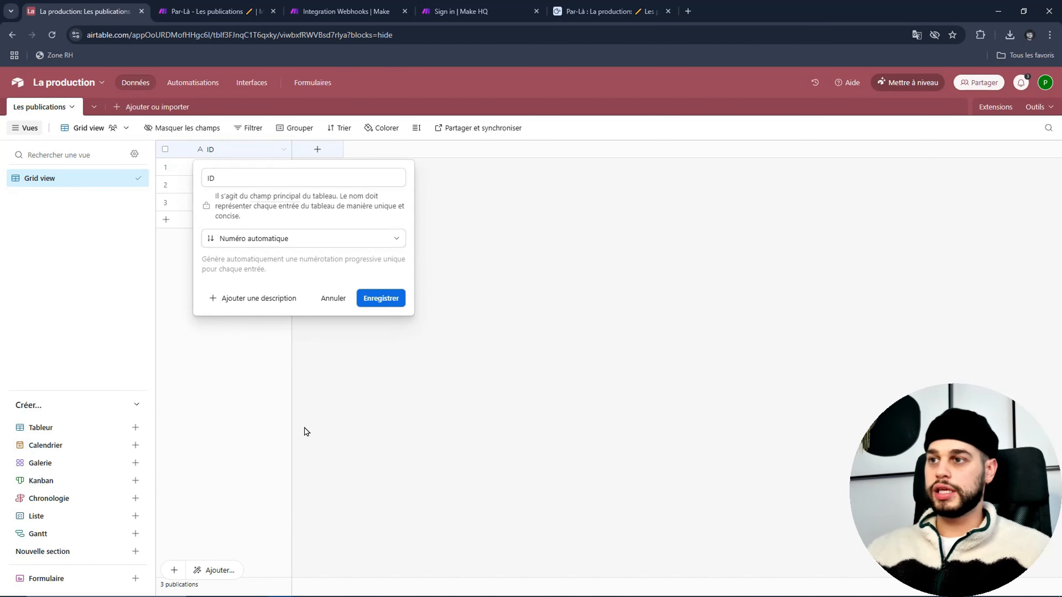
left_click(395, 305)
left_click_drag(292, 150, 233, 168)
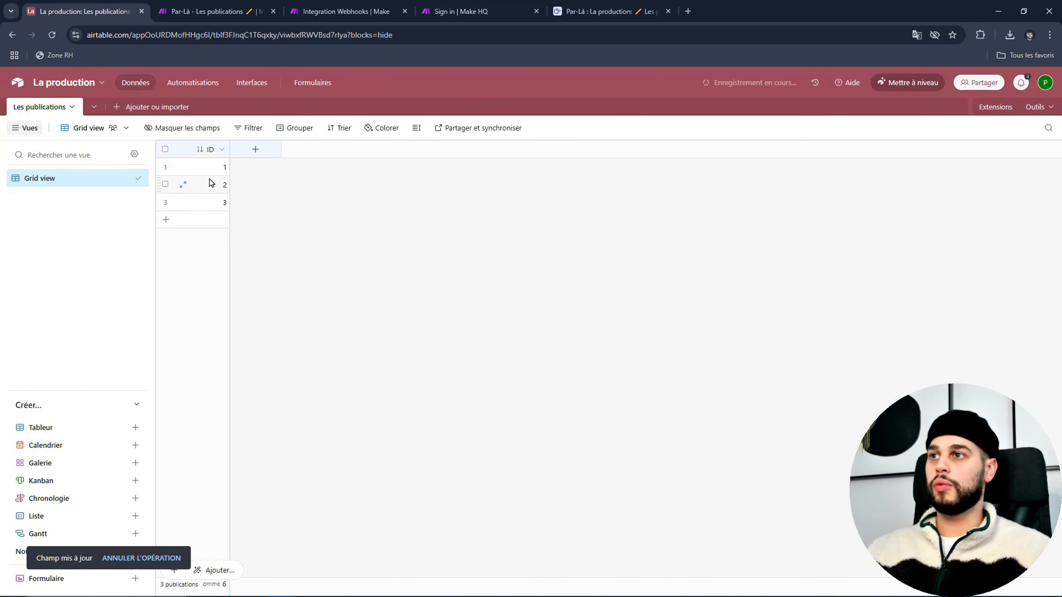
Step: Add a single-line text field named Idées with a light bulb emoji in front of the name
left_click(253, 151)
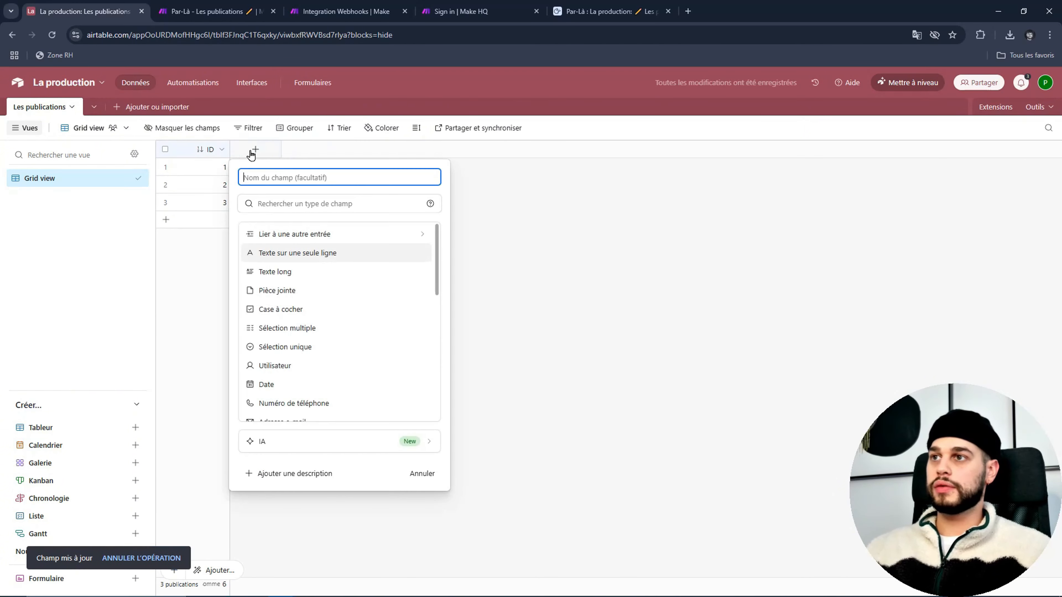
left_click(300, 256)
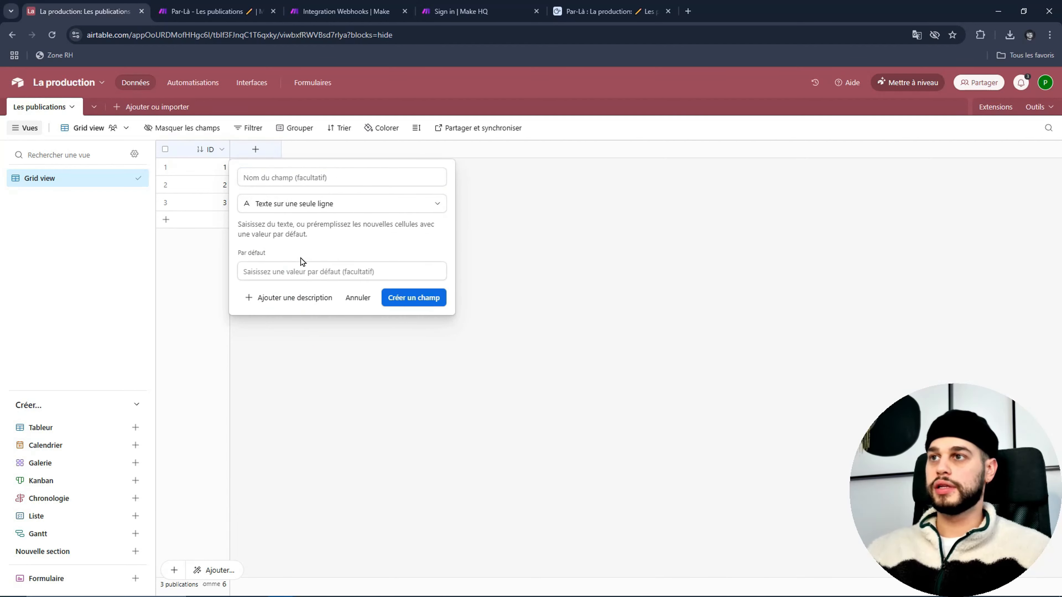
left_click(327, 178)
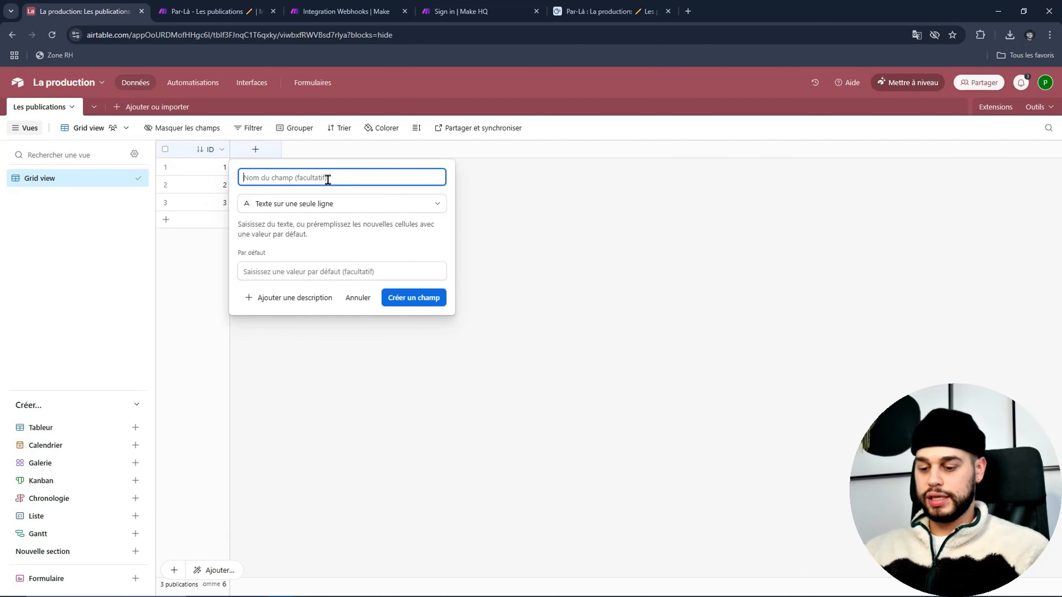
type("Idées")
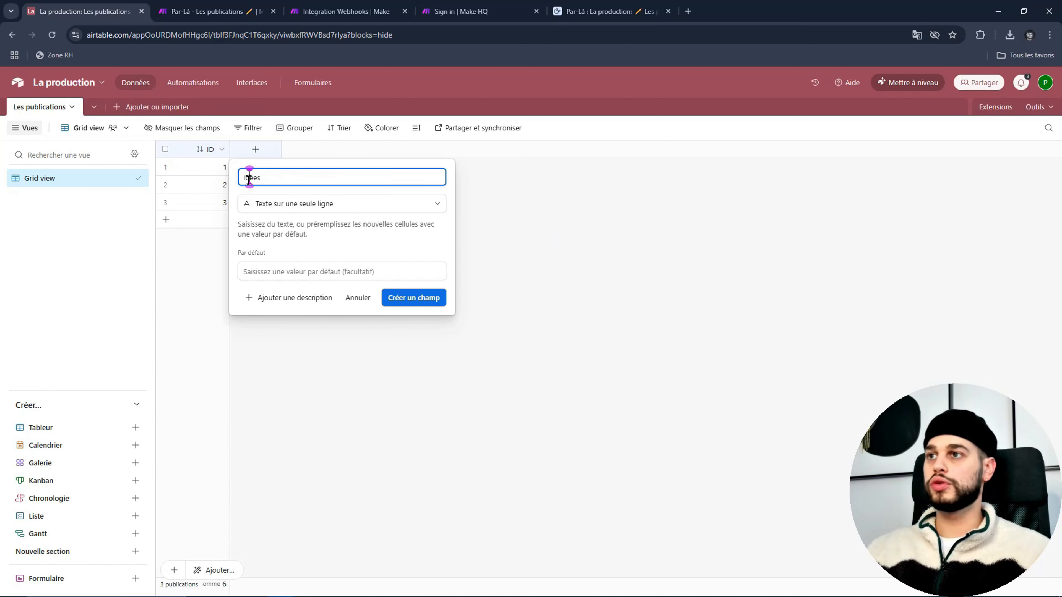
right_click(244, 180)
left_click(267, 194)
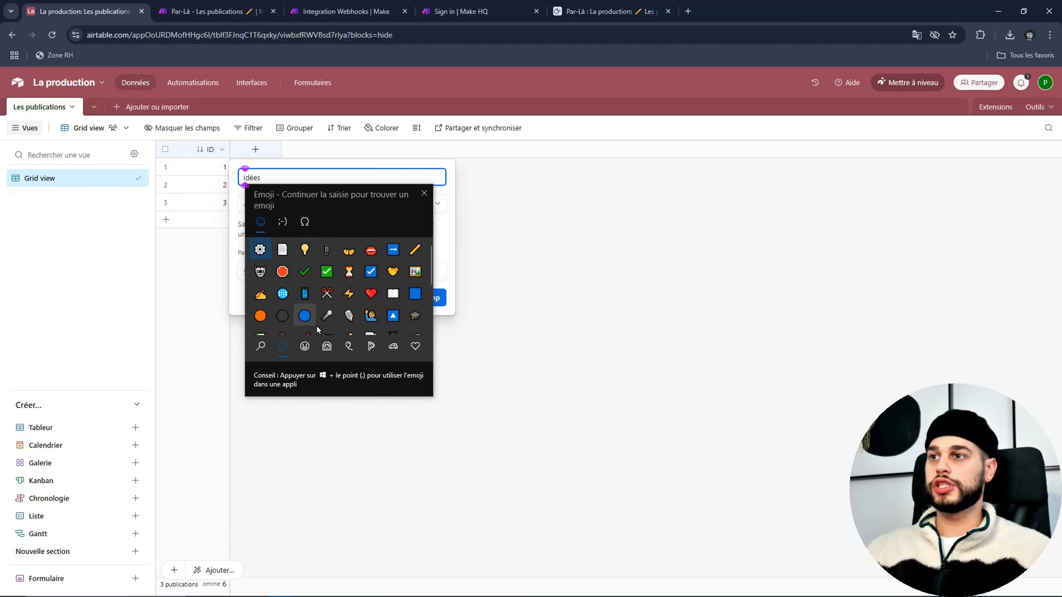
left_click(304, 250)
key("ctrl+x")
left_click(243, 177)
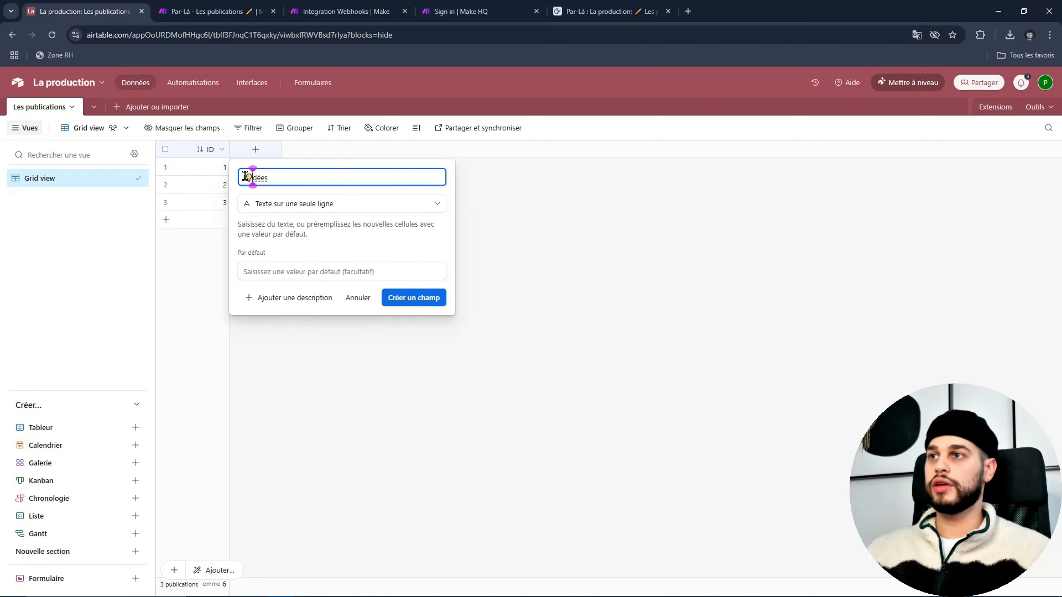
key("ctrl+v")
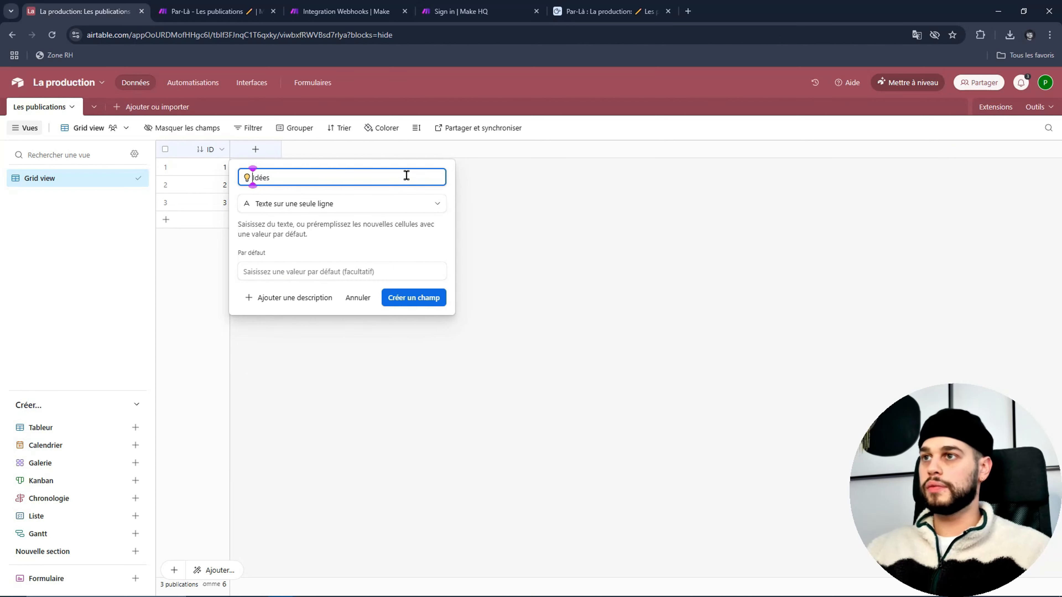
left_click(402, 299)
Step: Add a long-text field named Articles with a page emoji in front of the name
left_click(361, 153)
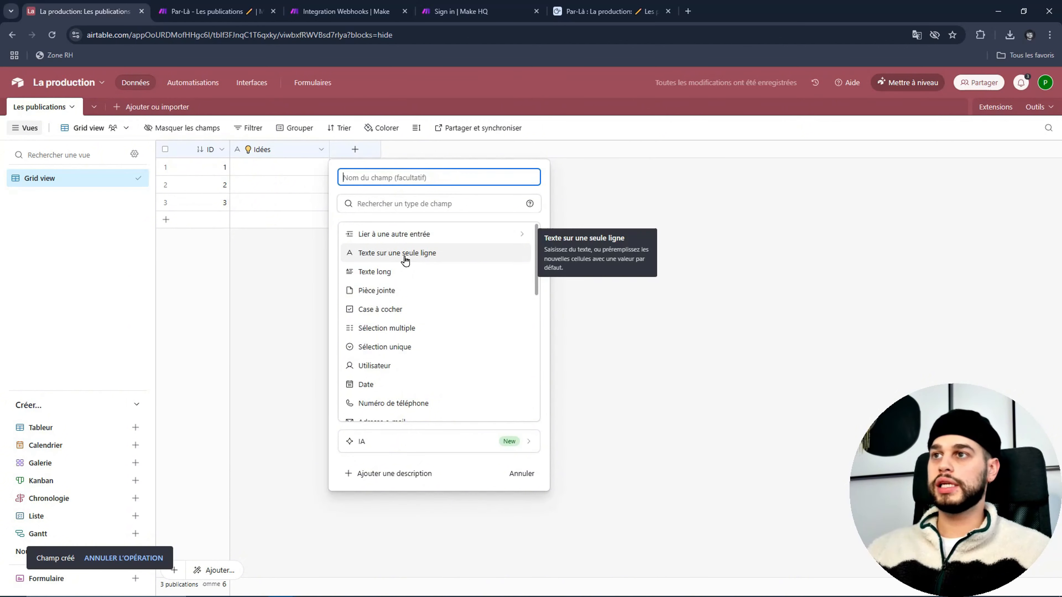
left_click(409, 279)
left_click(471, 178)
type("A")
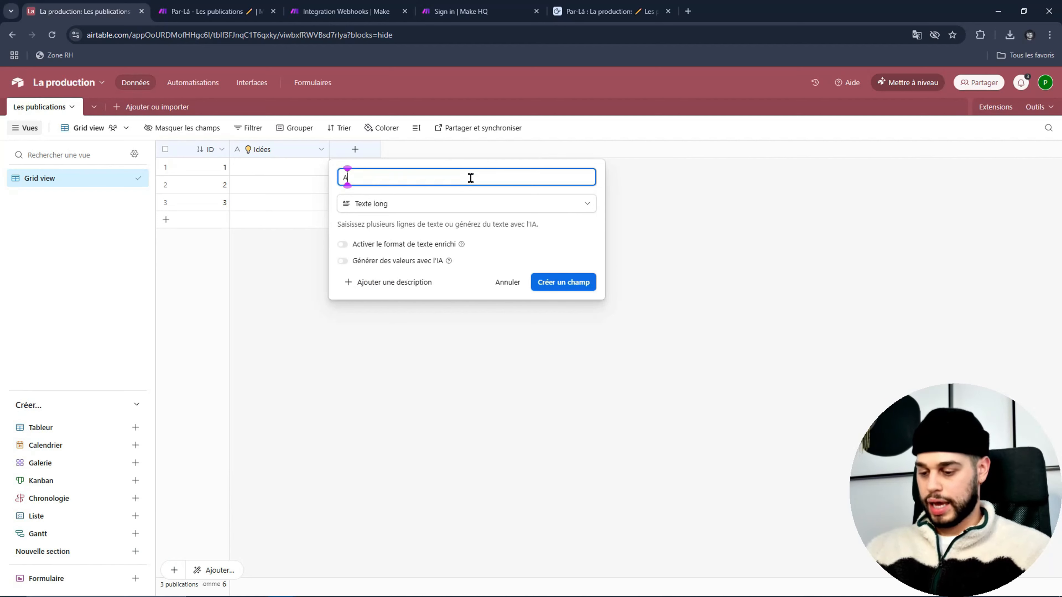
type("rticles")
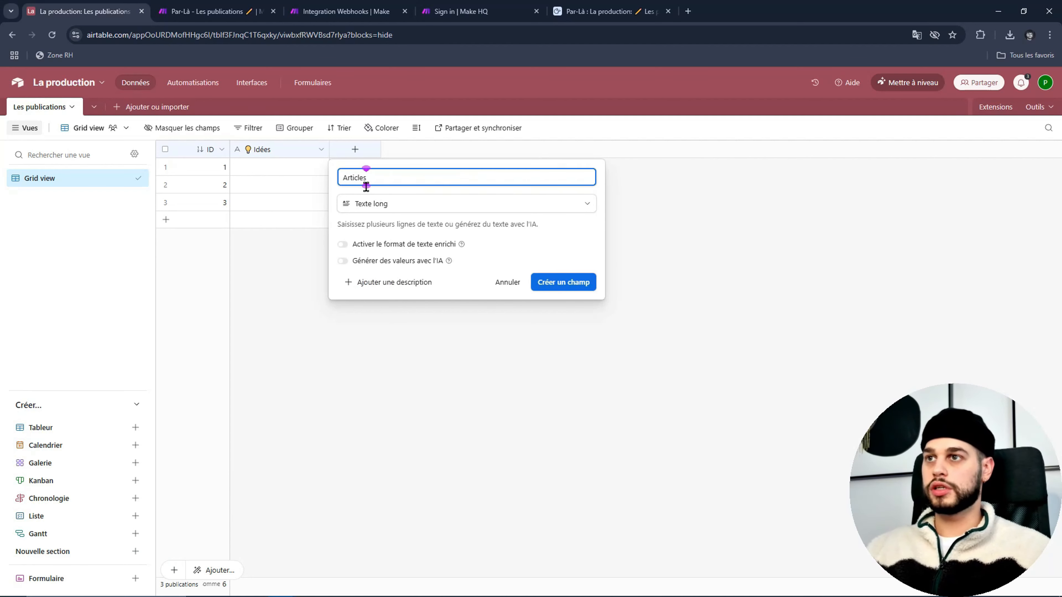
right_click(341, 178)
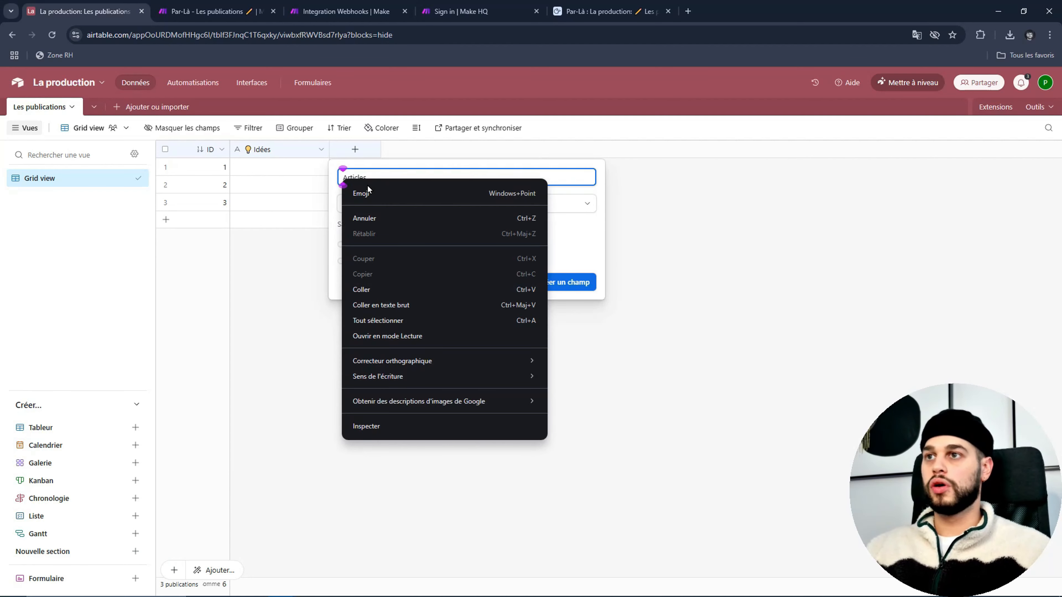
left_click(367, 190)
left_click(394, 249)
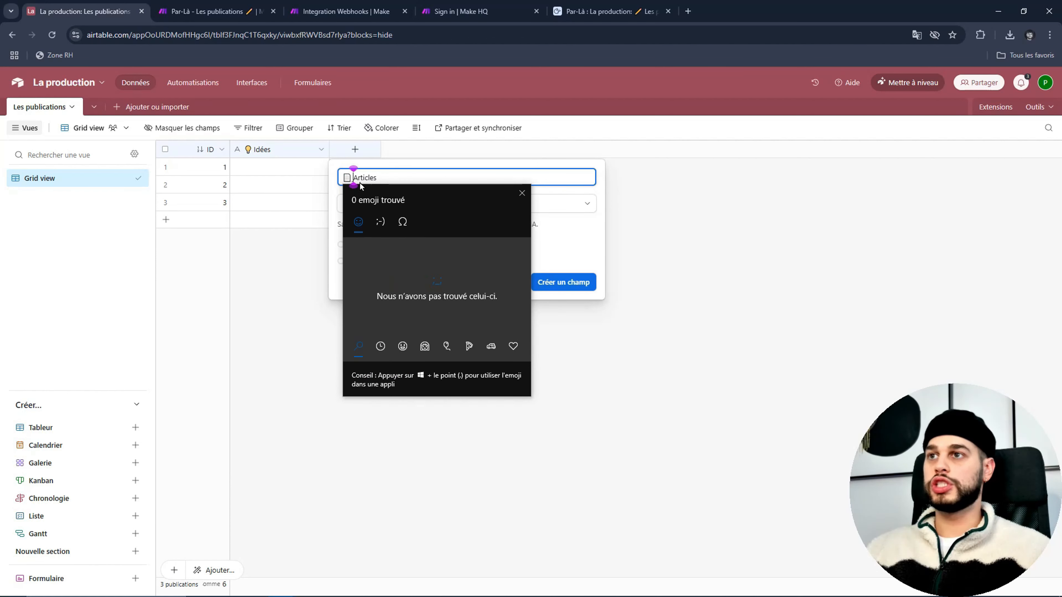
left_click(567, 282)
left_click(566, 282)
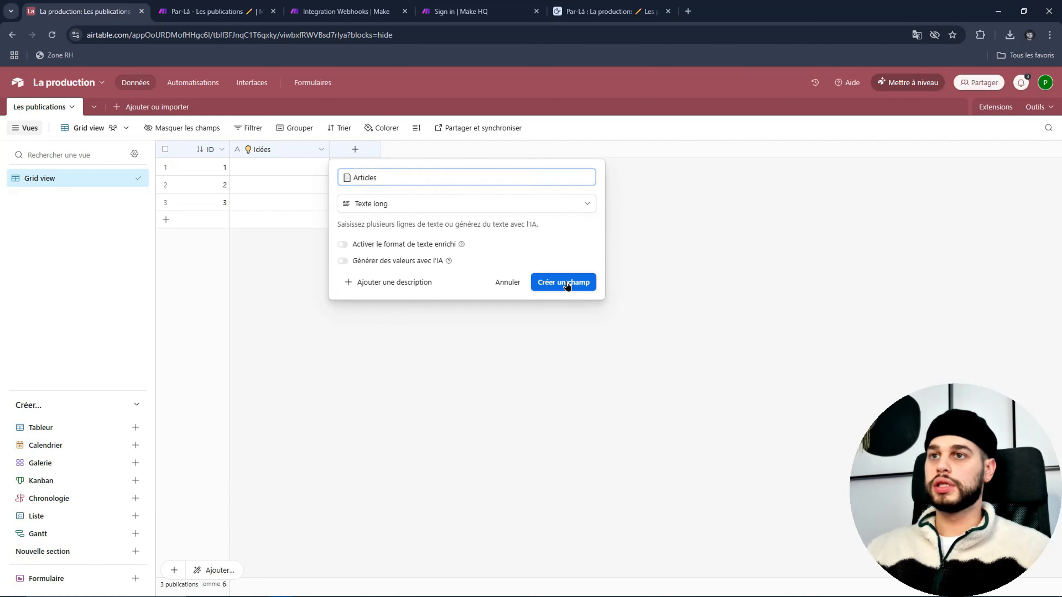
Step: Add a multiple-select field named Réseaux with a mobile phone emoji in front of the name and no options defined
left_click(452, 152)
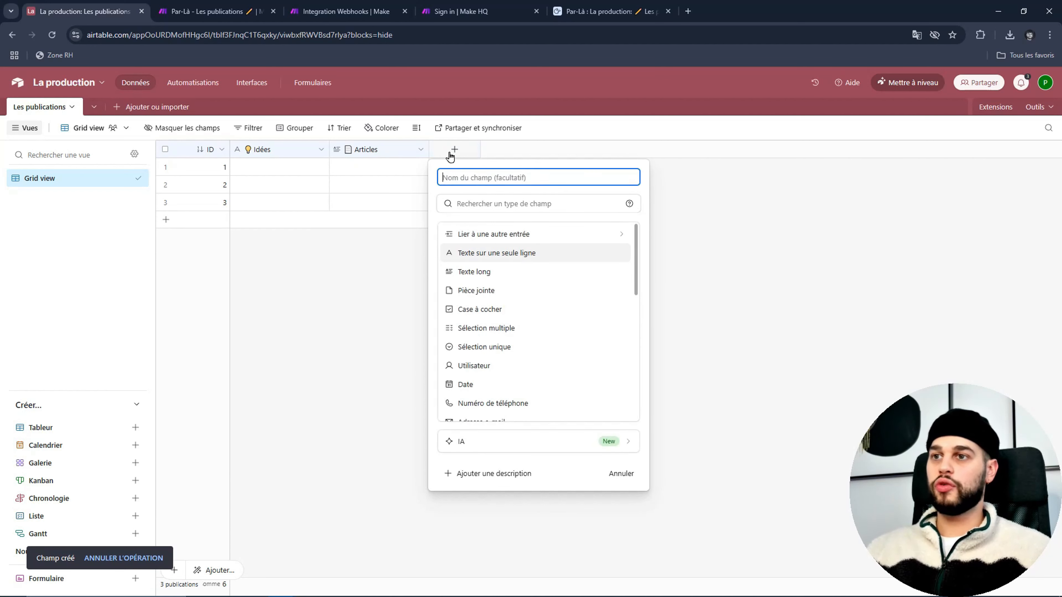
left_click(511, 333)
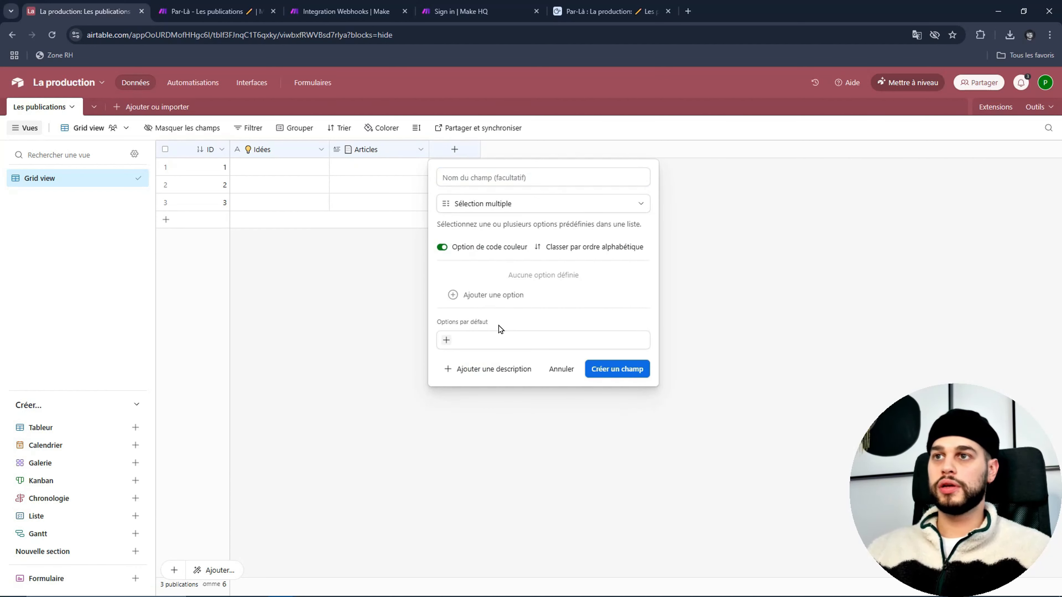
left_click(485, 177)
type("Réseaux")
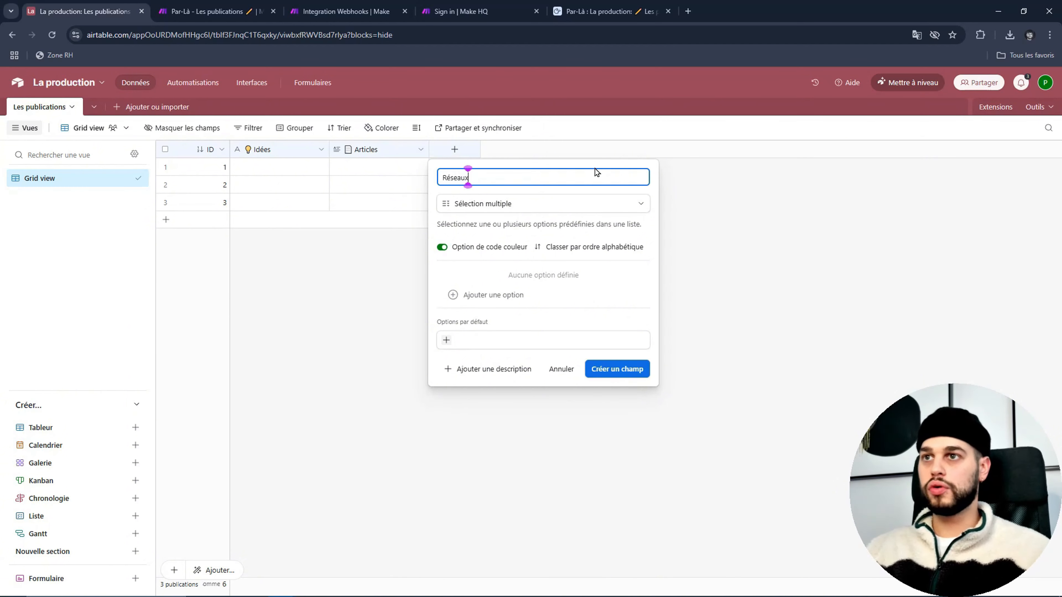
right_click(439, 179)
left_click(458, 194)
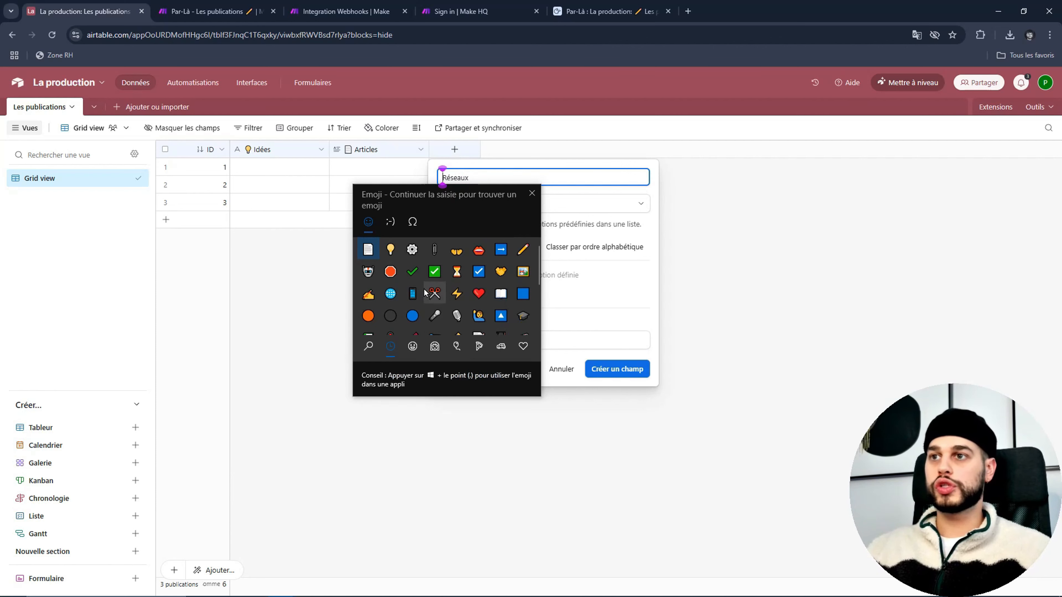
left_click(419, 293)
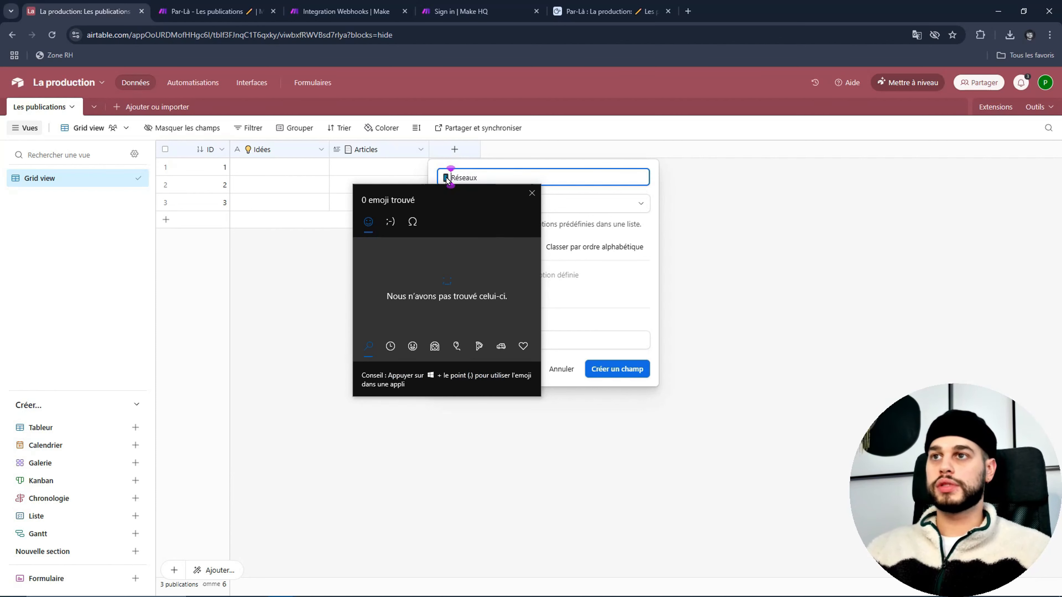
left_click(532, 194)
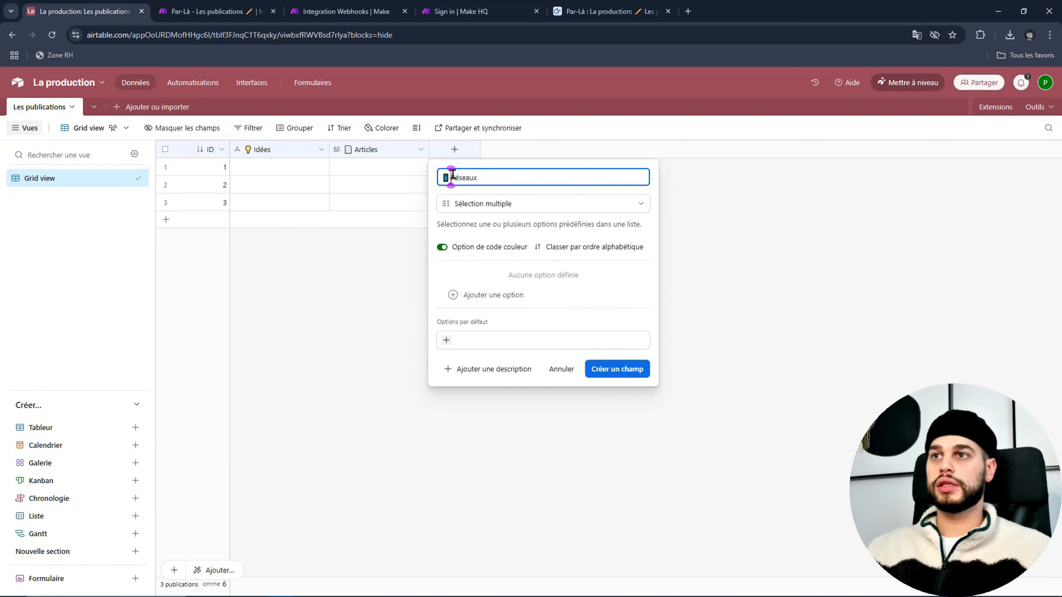
left_click(594, 373)
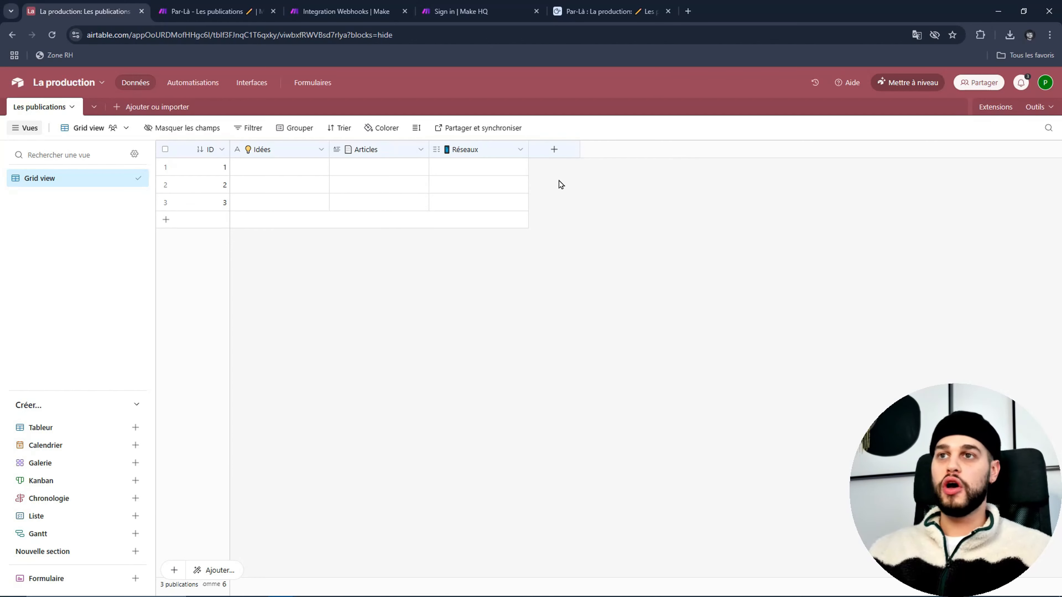
Step: Add a long-text field named X after the Réseaux field
left_click(562, 152)
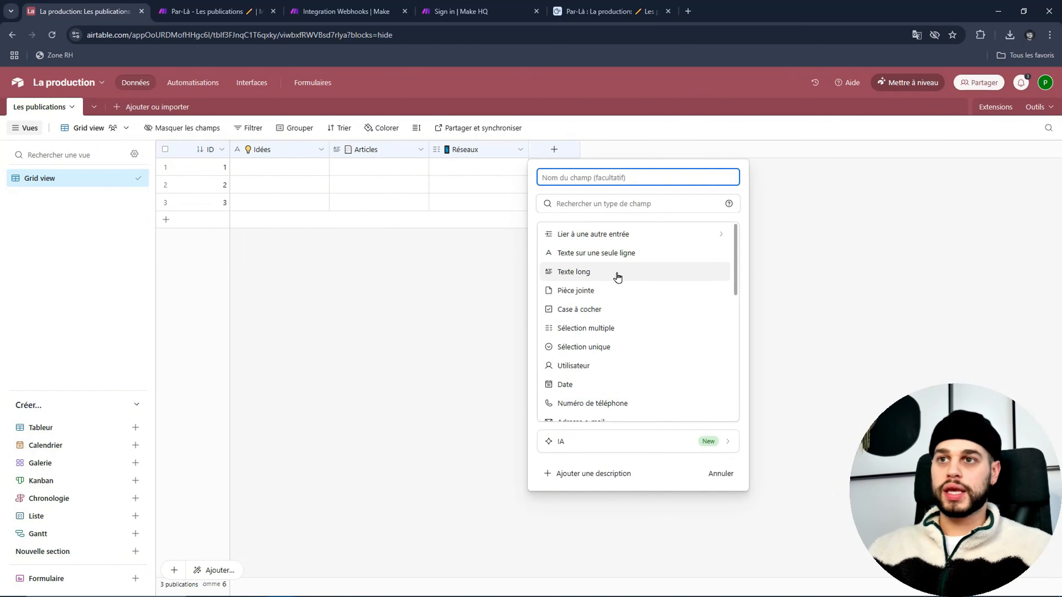
left_click(582, 274)
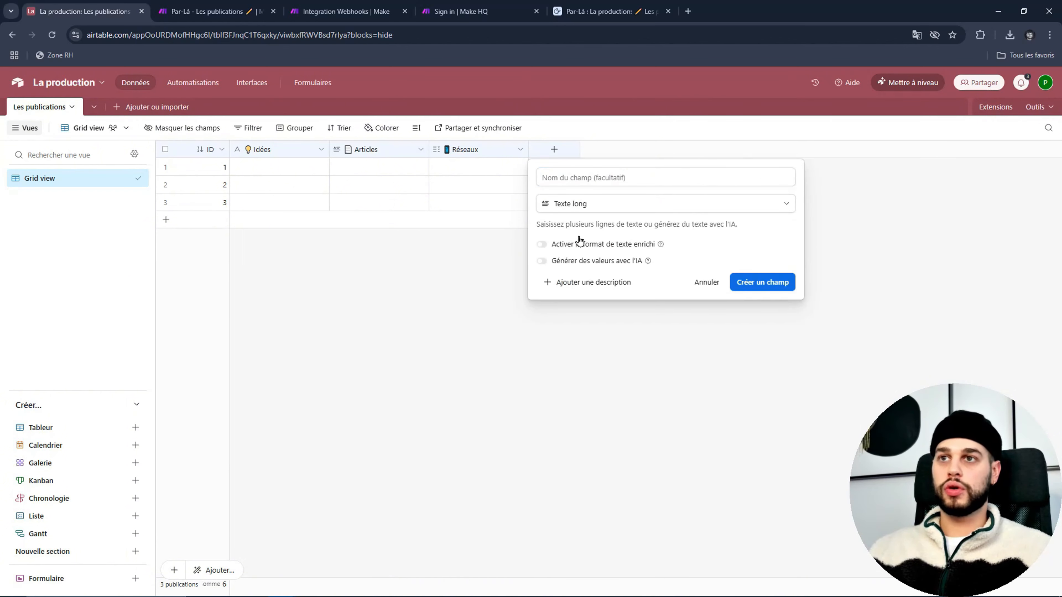
type("X")
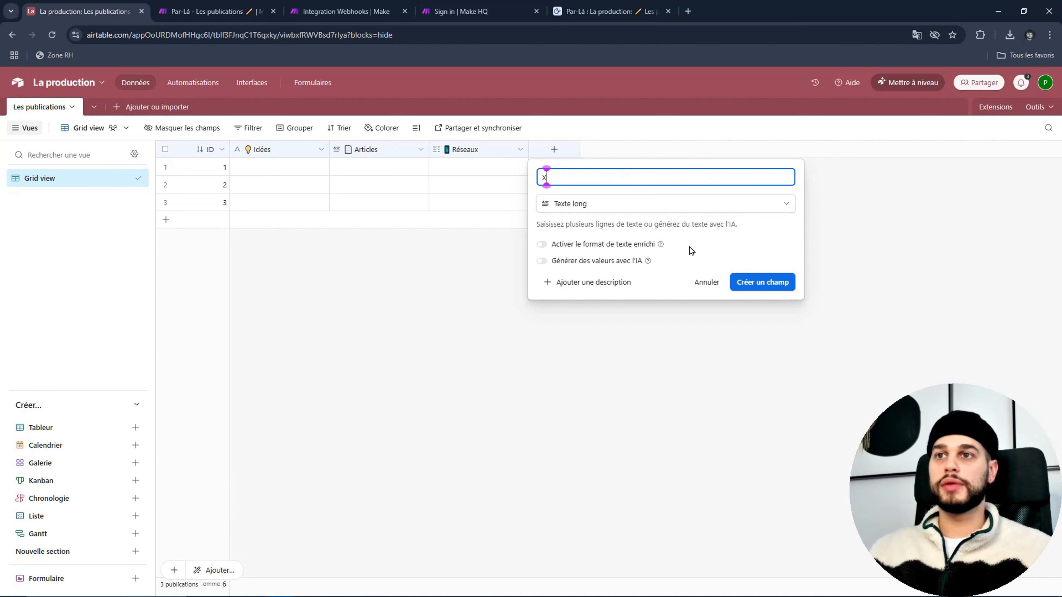
left_click(759, 283)
Step: Add a long-text field named Facebook after the X field
left_click(654, 149)
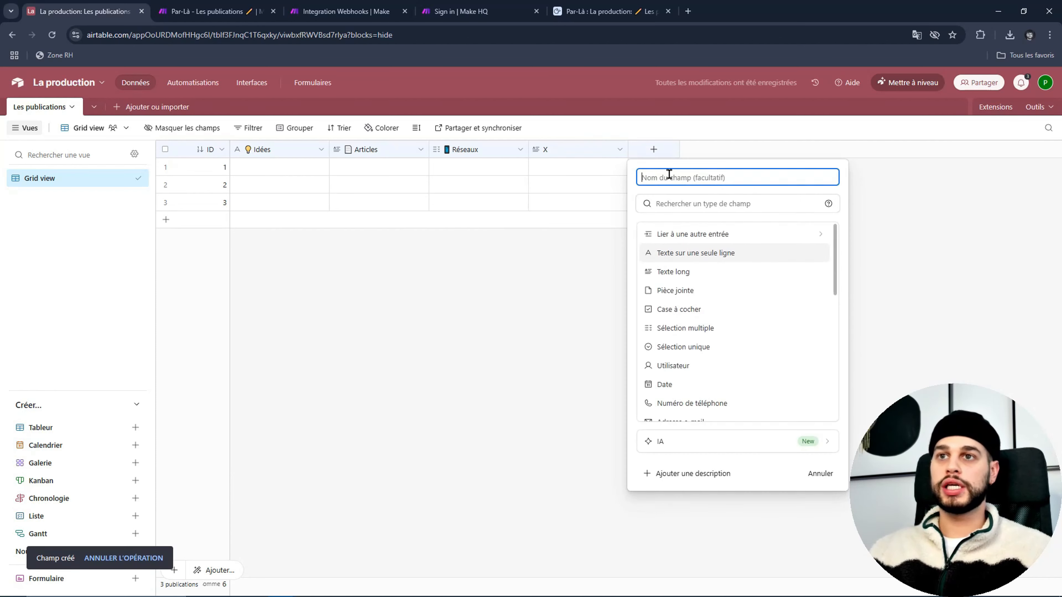
left_click(691, 271)
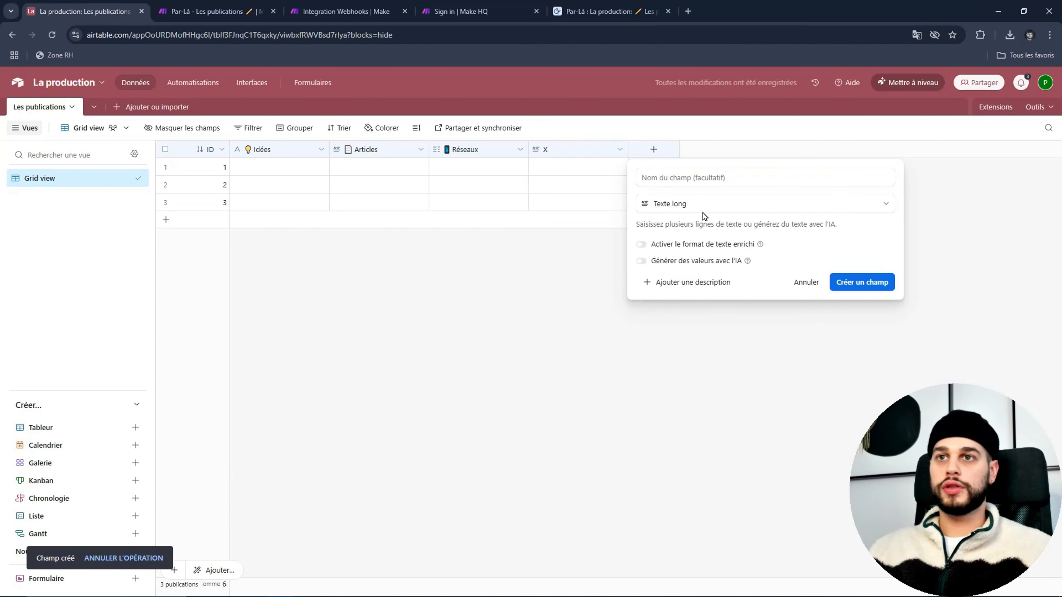
left_click(715, 183)
type("Fac")
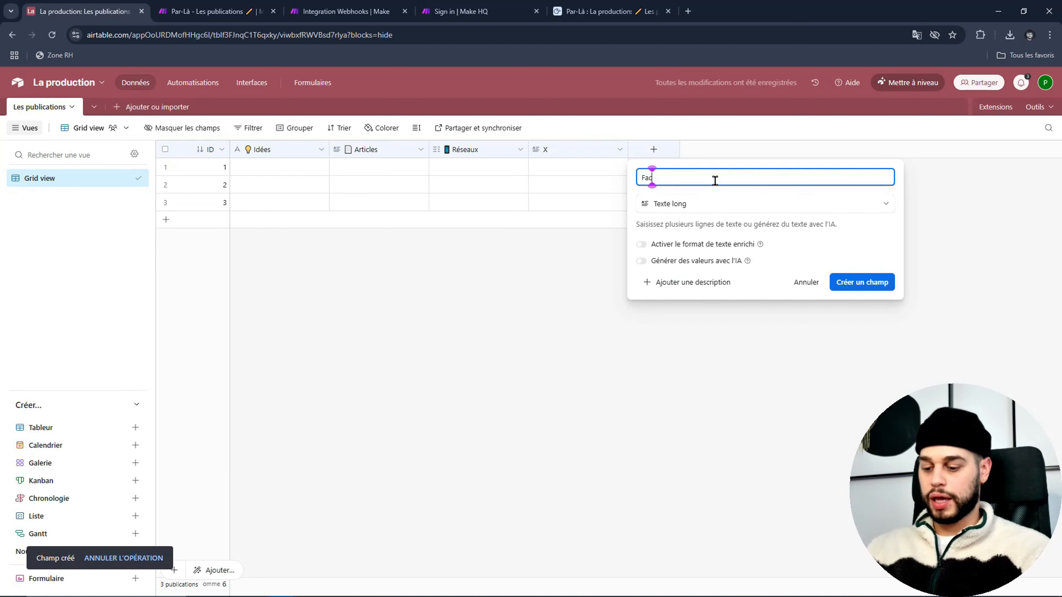
type("ebook")
key("Return")
Step: Add a long-text field named Instagram after the Facebook field
left_click(753, 149)
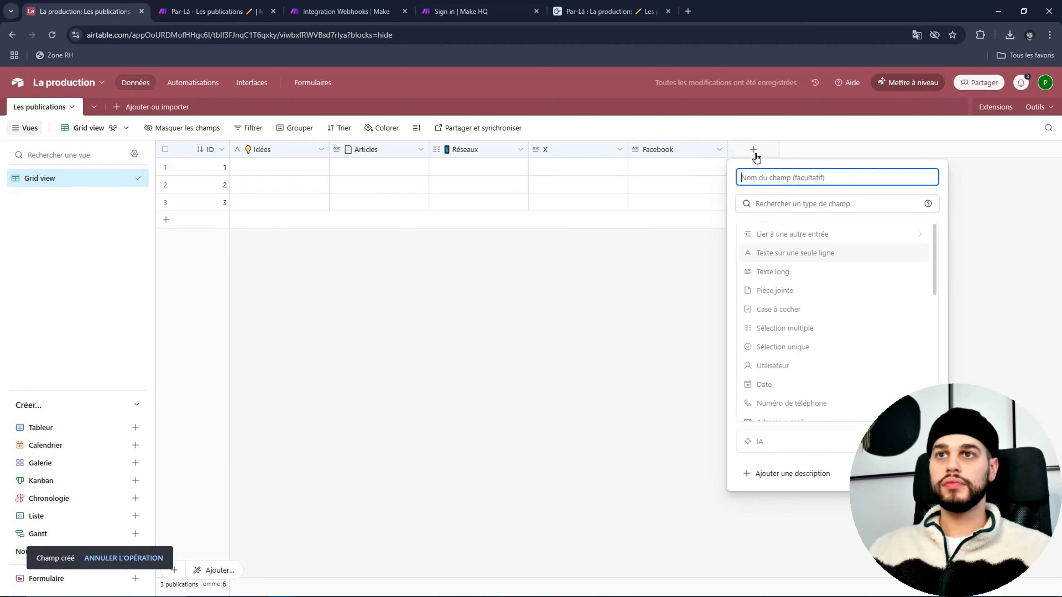
left_click(807, 272)
left_click(799, 177)
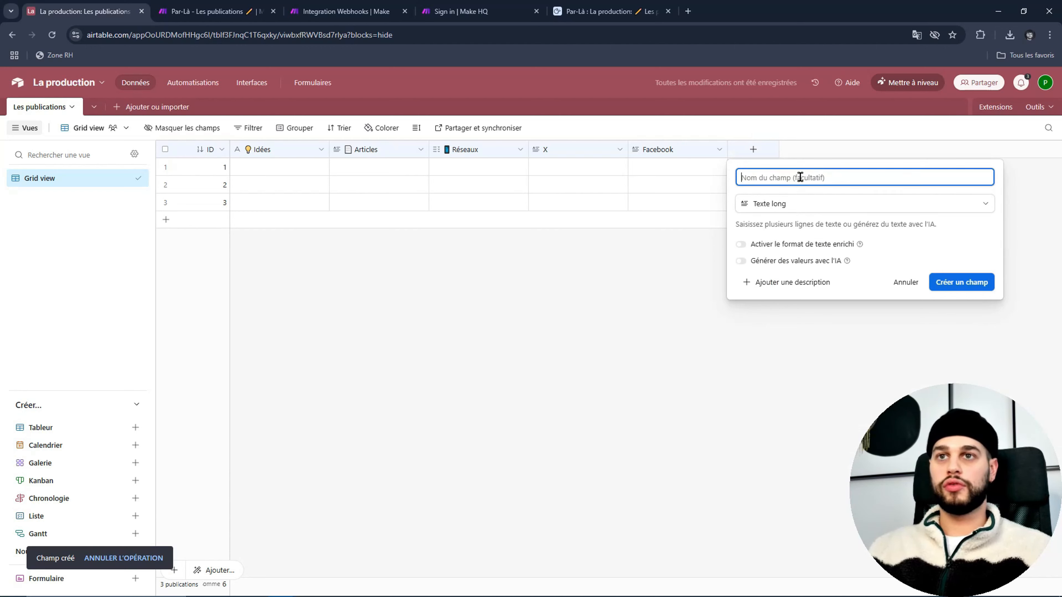
type("Instagram")
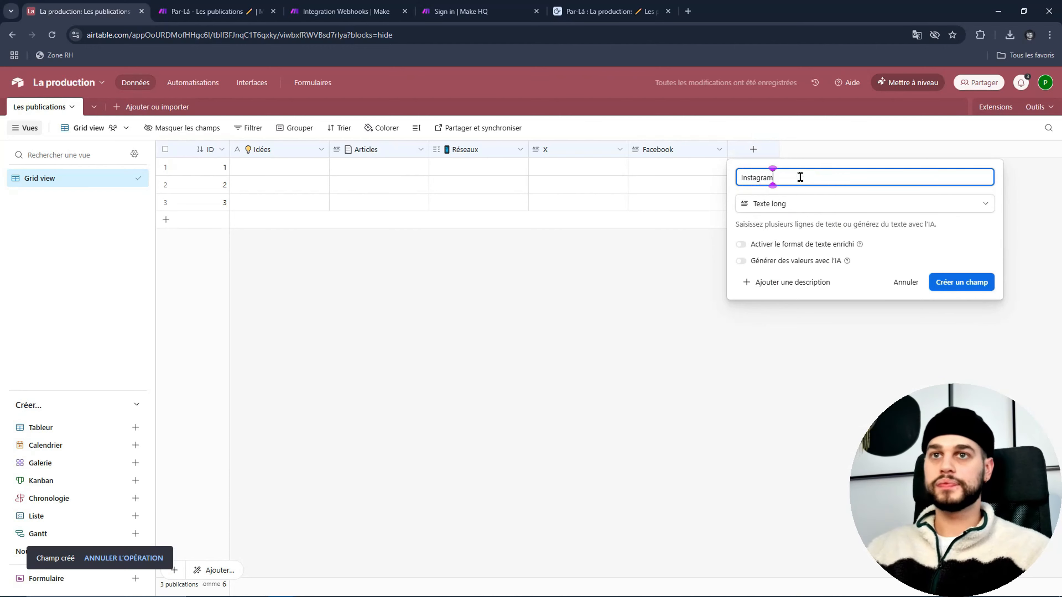
key("Return")
Step: Add a long-text field named LinkedIn after the Instagram field
left_click(852, 149)
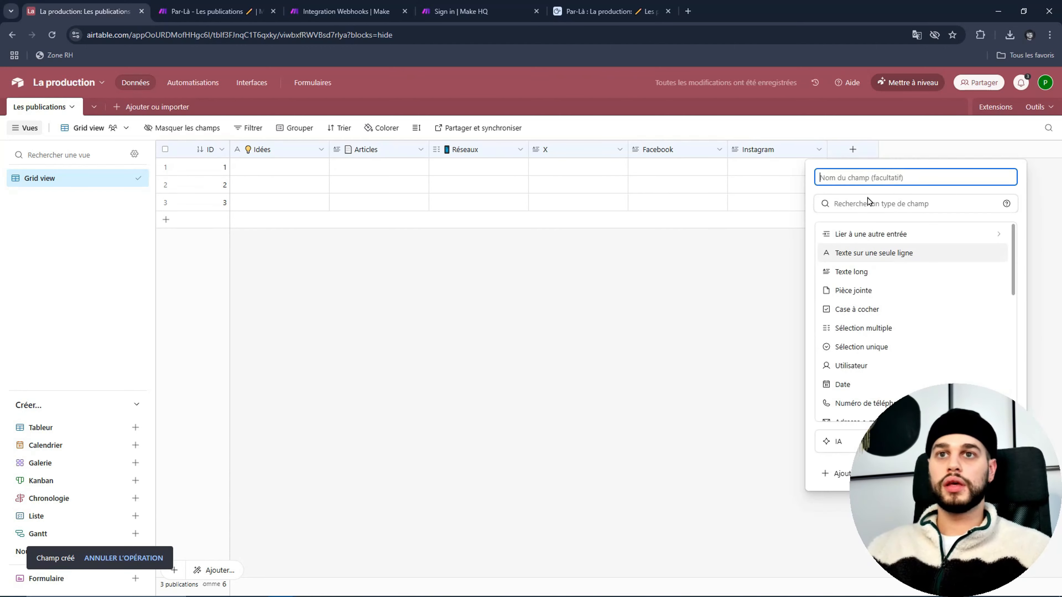
left_click(871, 272)
left_click(902, 177)
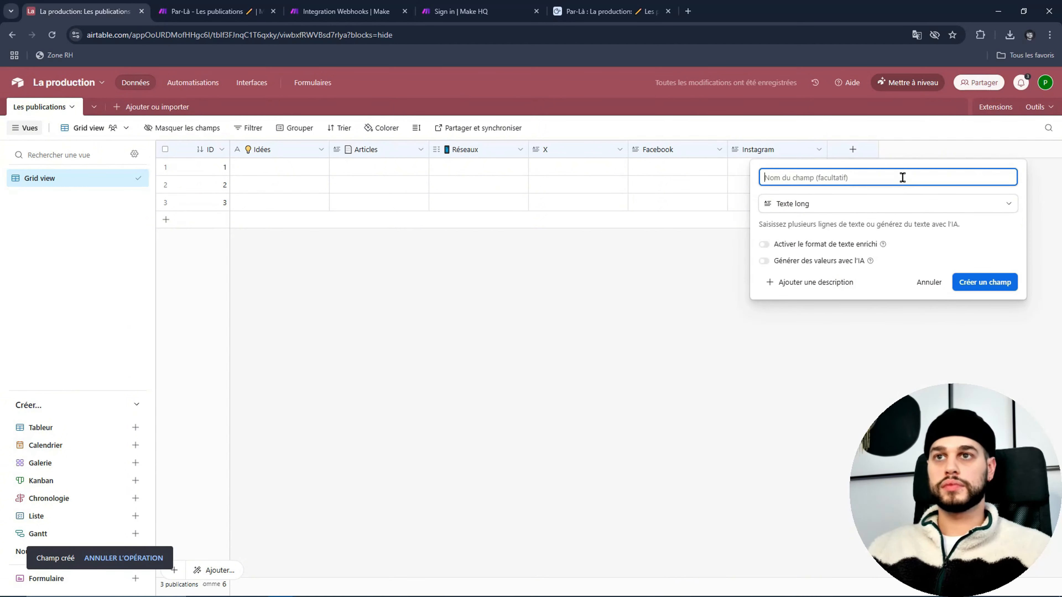
type("LinkedIn")
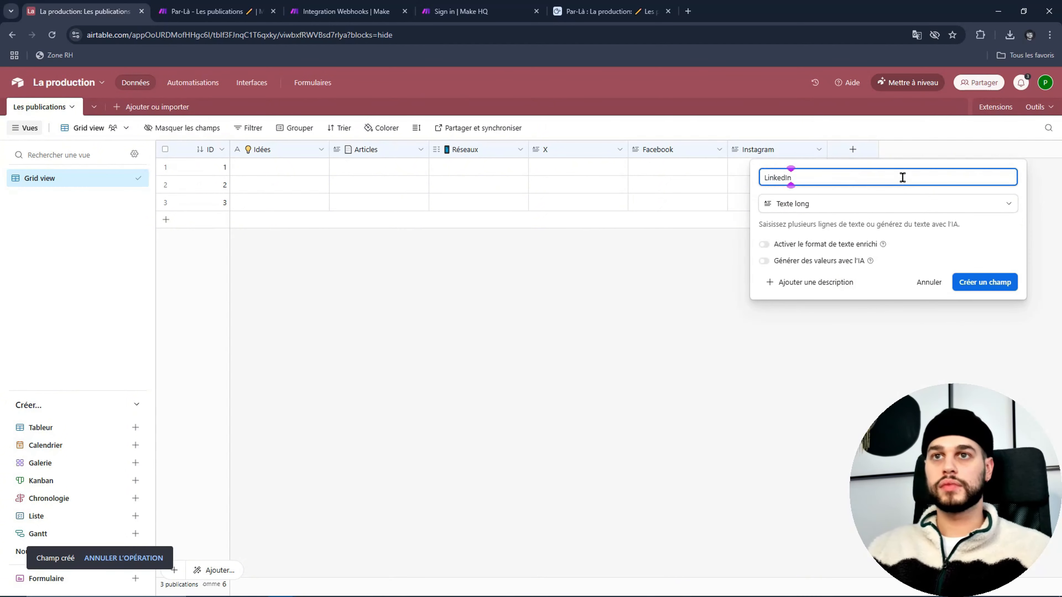
left_click(997, 287)
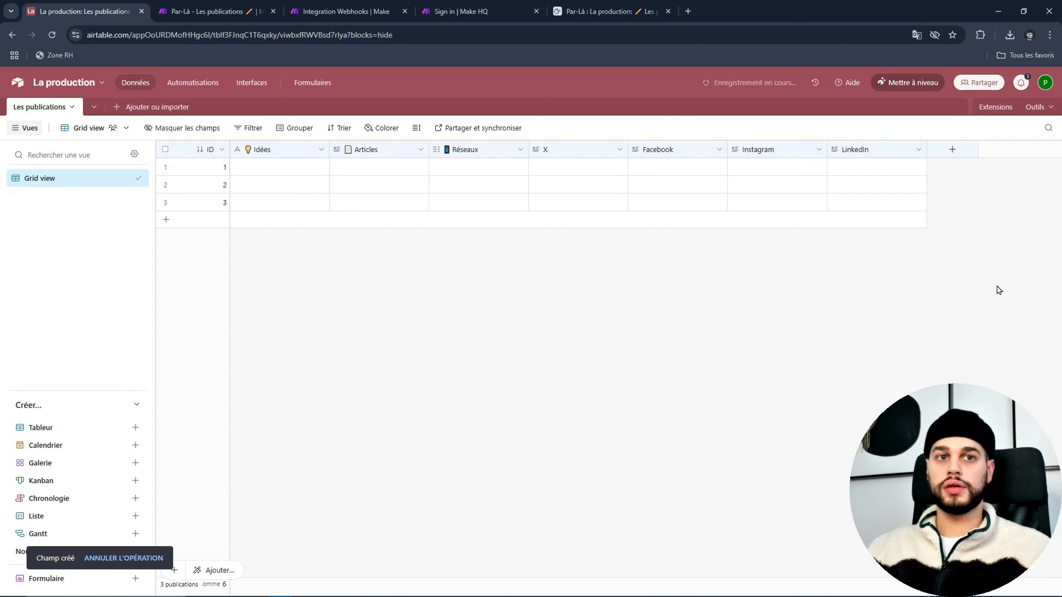
Step: Move the Réseaux field between ID and Idées and extend the frozen columns to include it
left_click(477, 151)
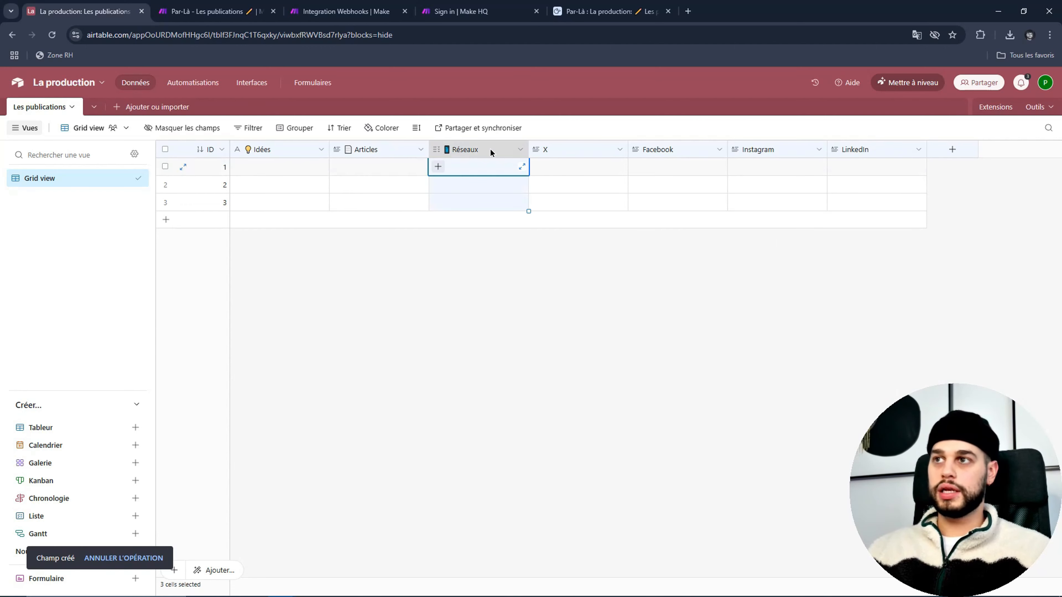
left_click_drag(490, 151, 284, 179)
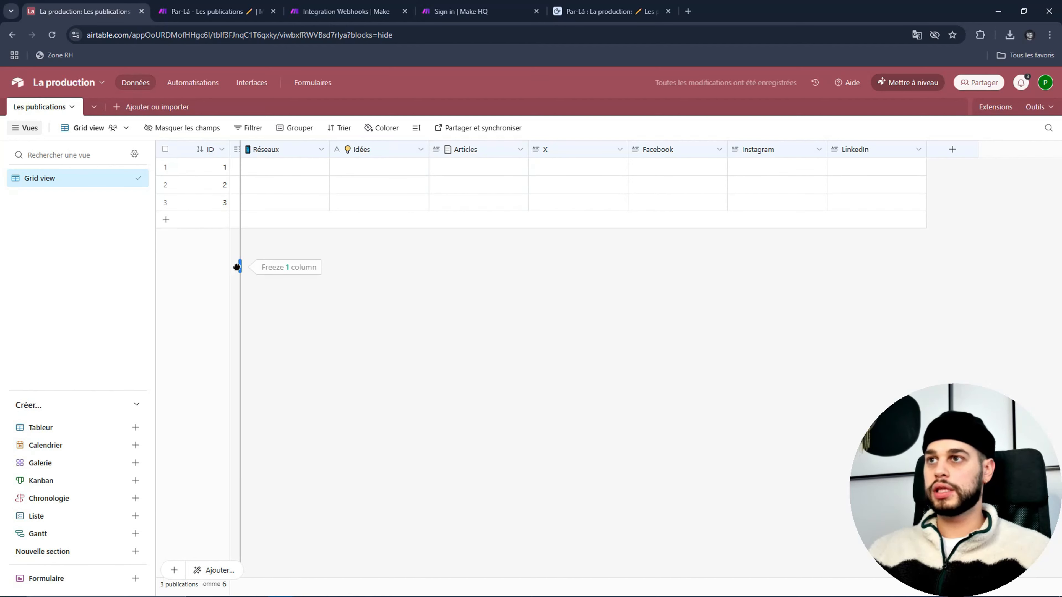
left_click_drag(236, 267, 323, 289)
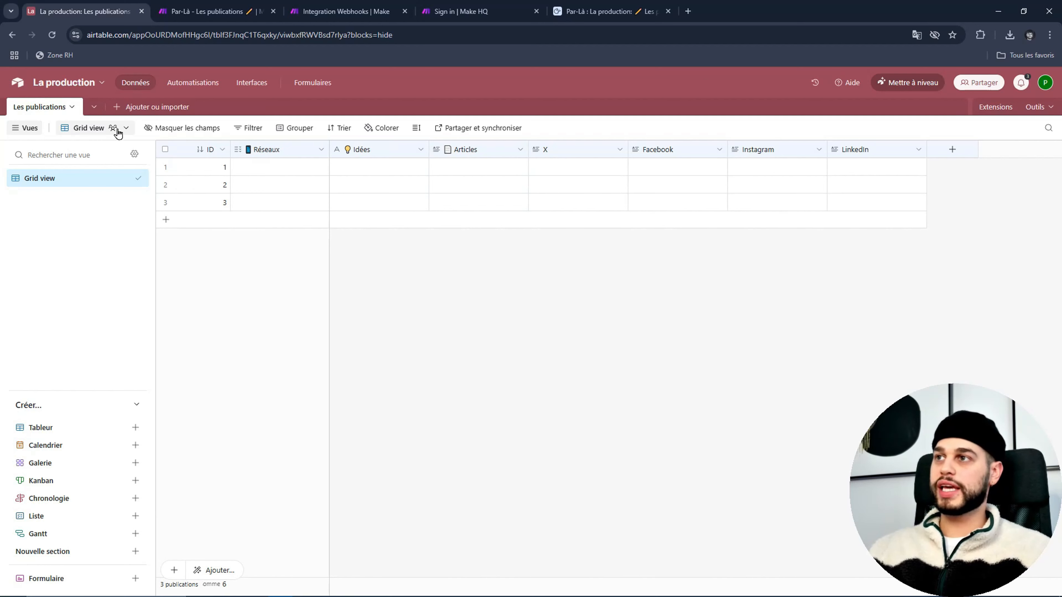
Step: Create a blank table in the La production base and name it Actions
left_click(117, 110)
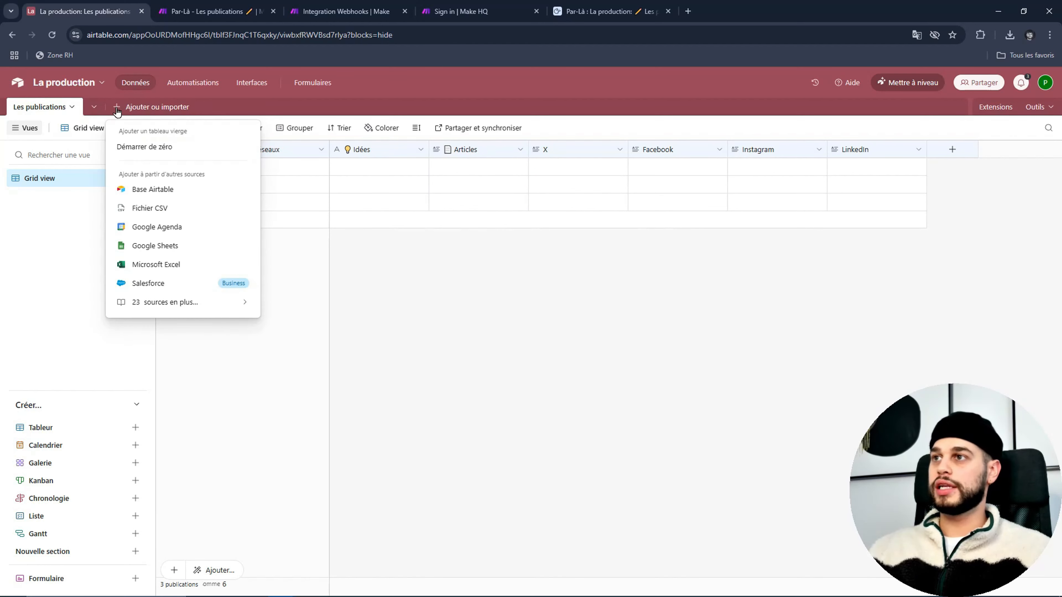
left_click(118, 155)
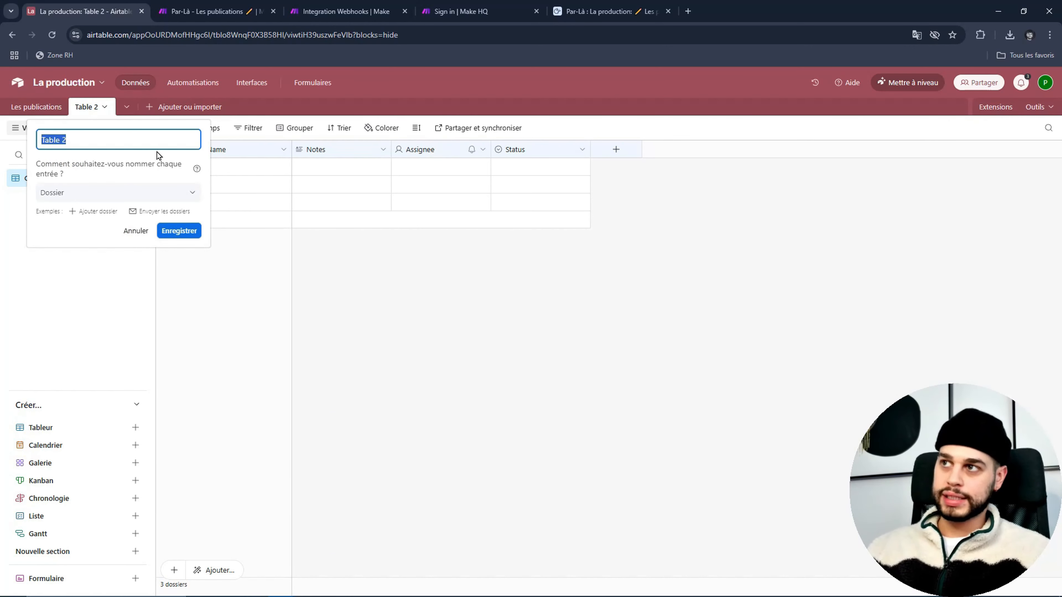
left_click(157, 140)
left_click_drag(66, 139, 44, 139)
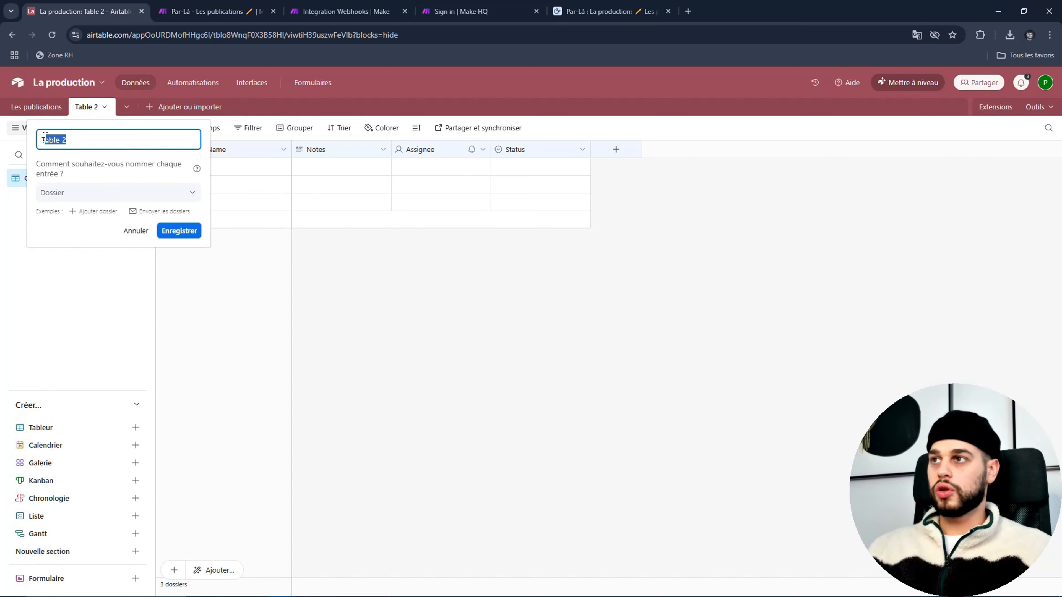
type("Actions")
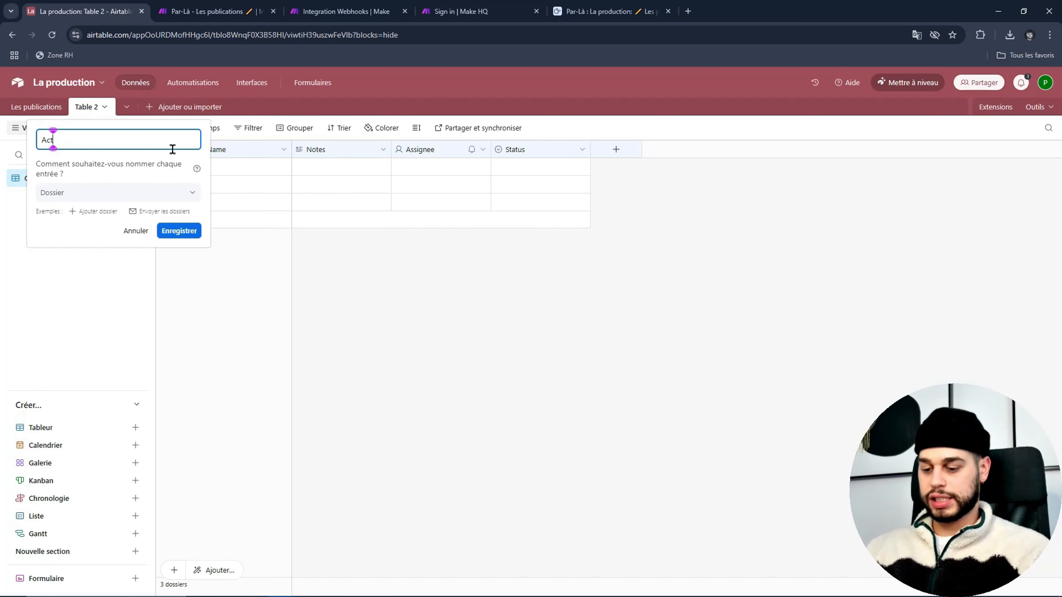
left_click(185, 230)
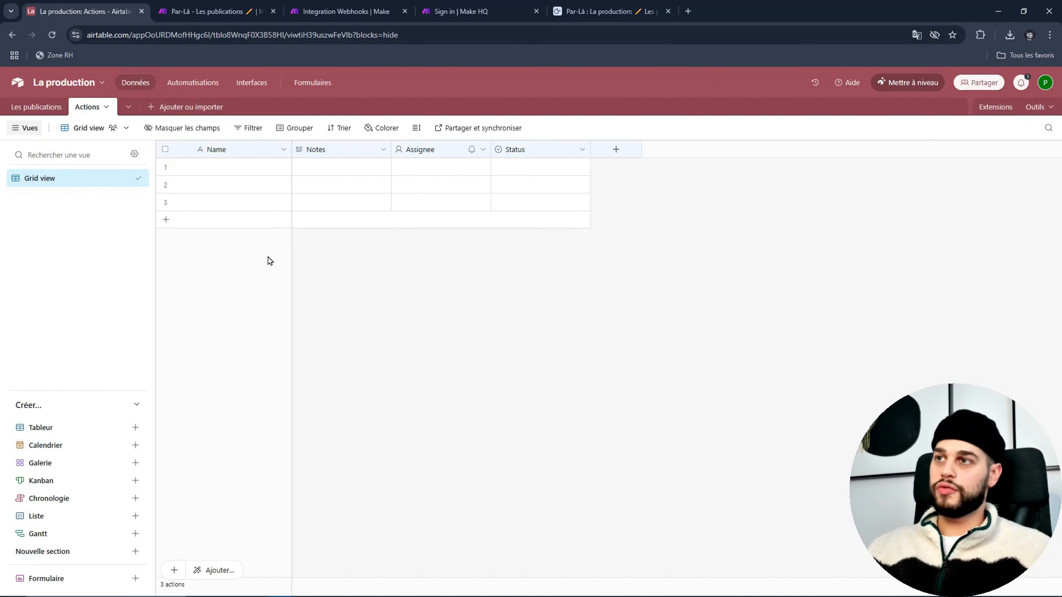
Step: Rename the Actions table's primary field Name as Les types d'actions
right_click(227, 150)
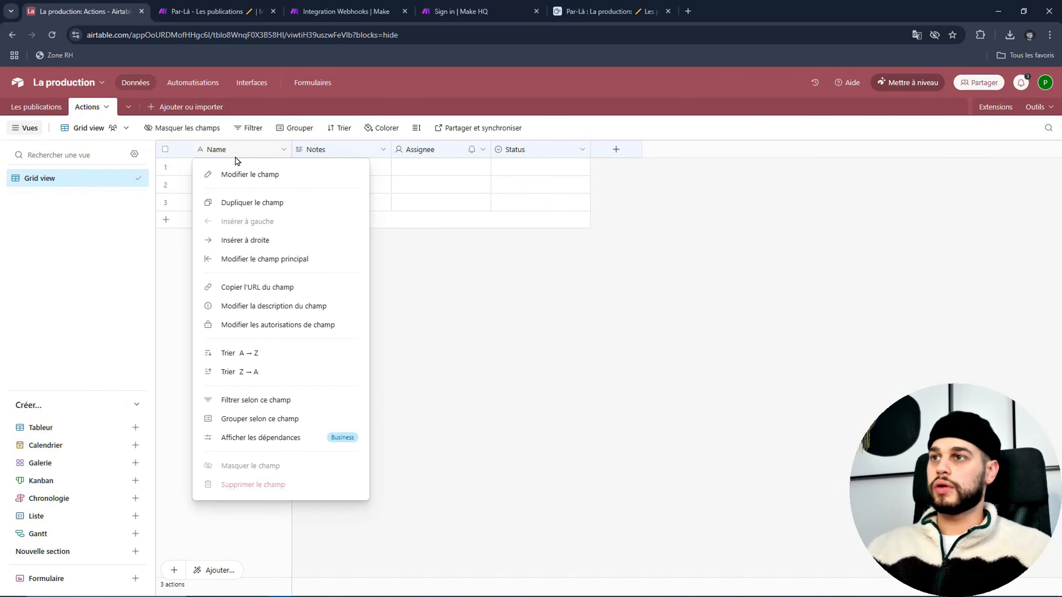
left_click(245, 173)
double_click(293, 174)
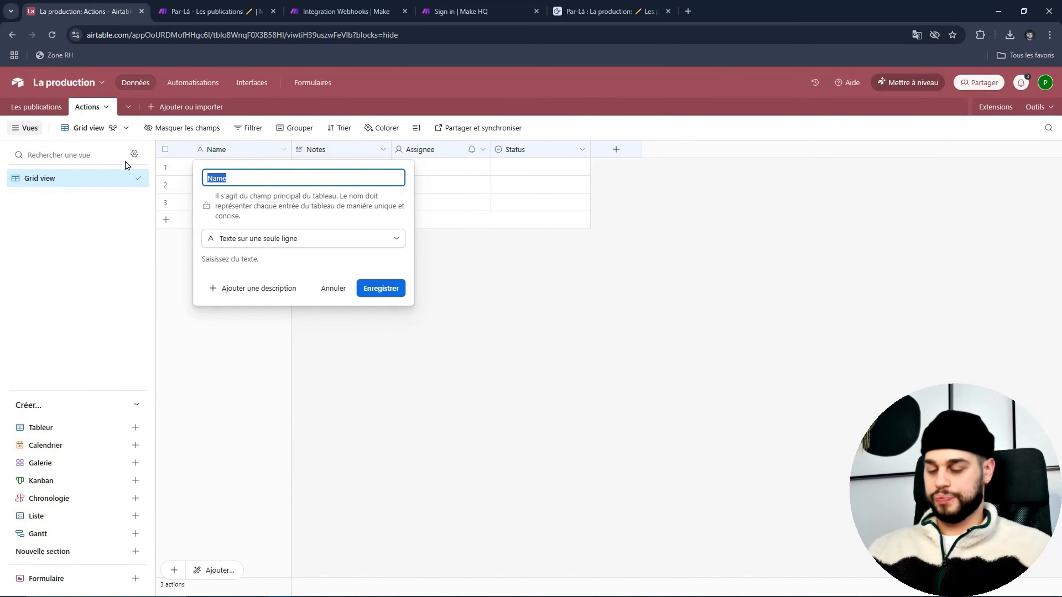
type("Les types d'actions")
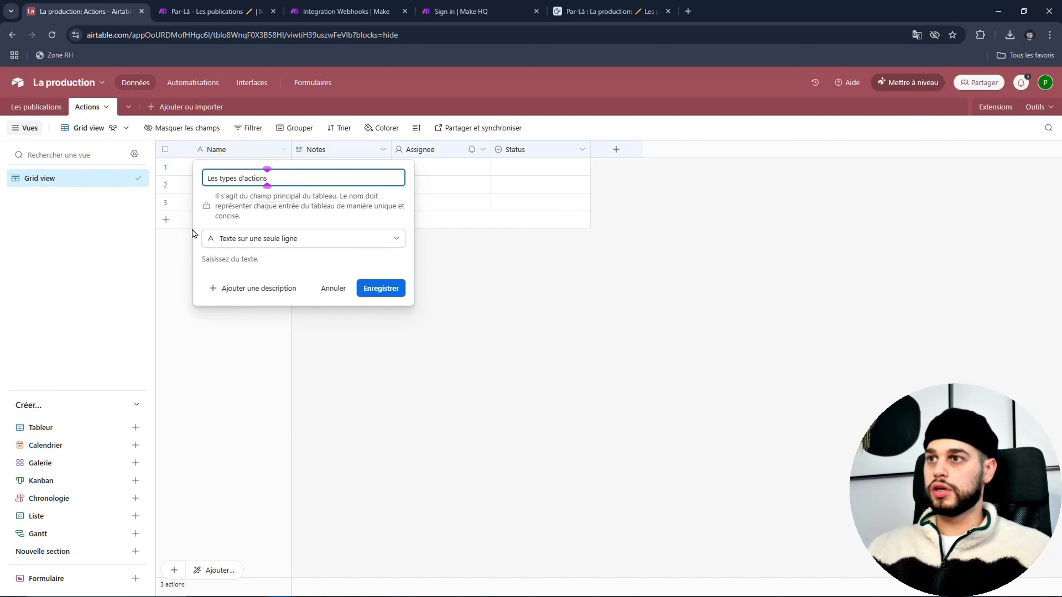
left_click(378, 288)
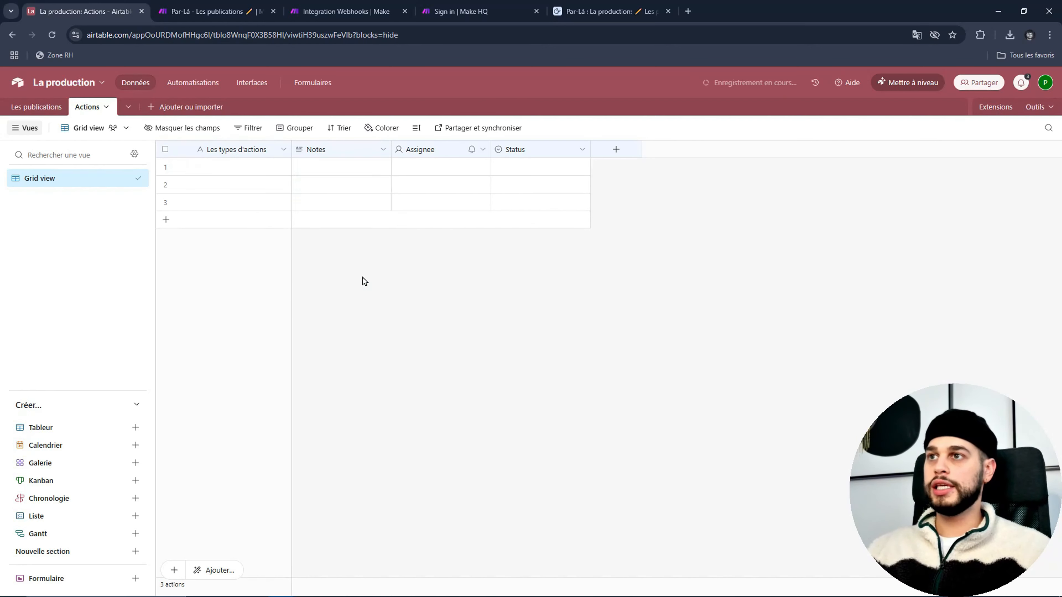
Step: Turn the Notes field into an automatic-number field named ID and narrow its column
right_click(357, 152)
left_click(358, 168)
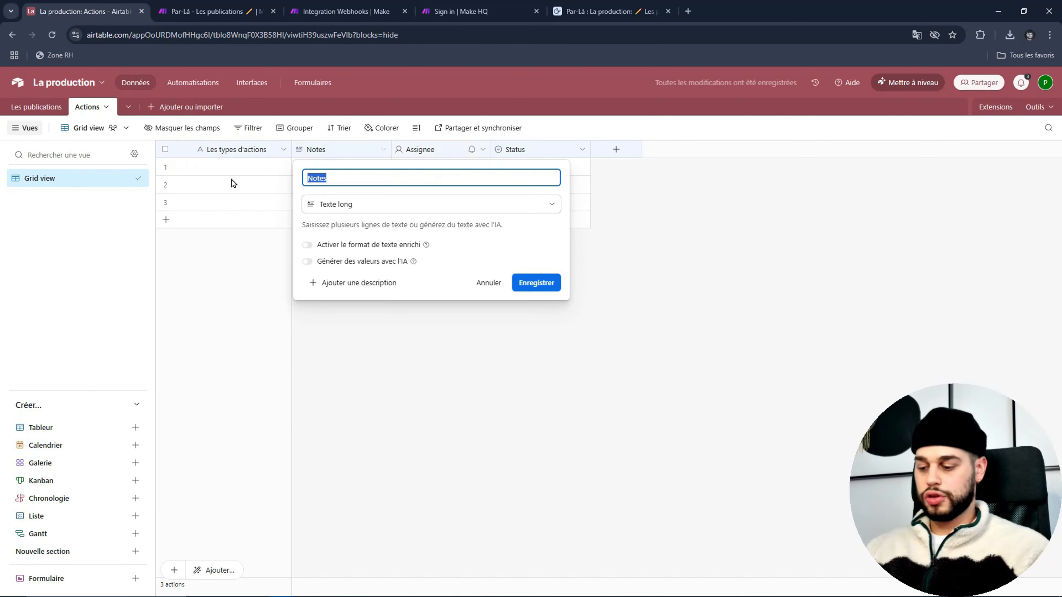
type("ID")
left_click(468, 209)
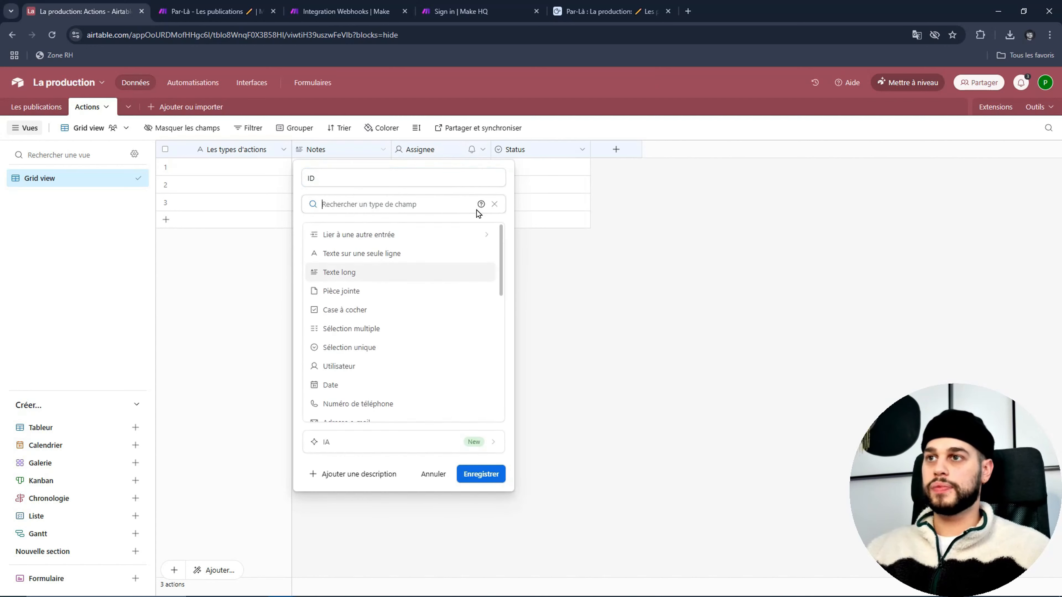
scroll(465, 331, "down", 5)
scroll(465, 337, "down", 5)
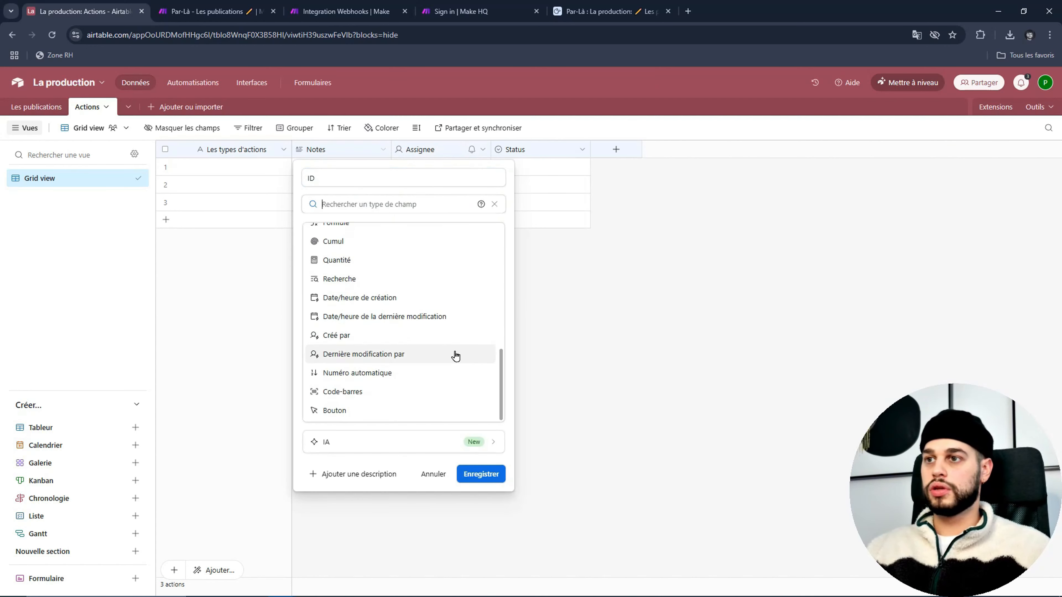
left_click(441, 372)
left_click(500, 267)
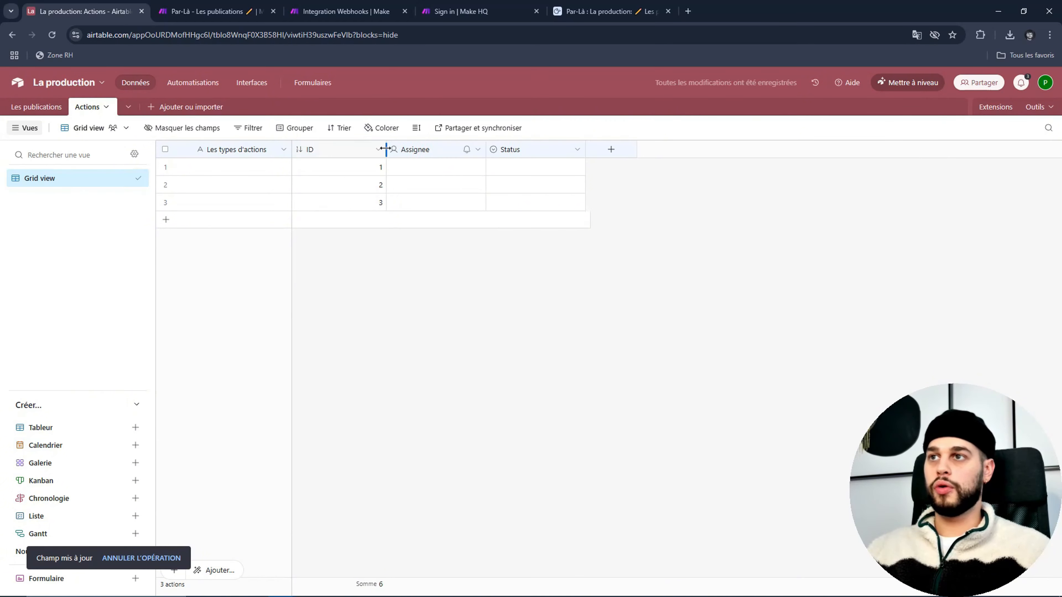
left_click_drag(386, 149, 282, 182)
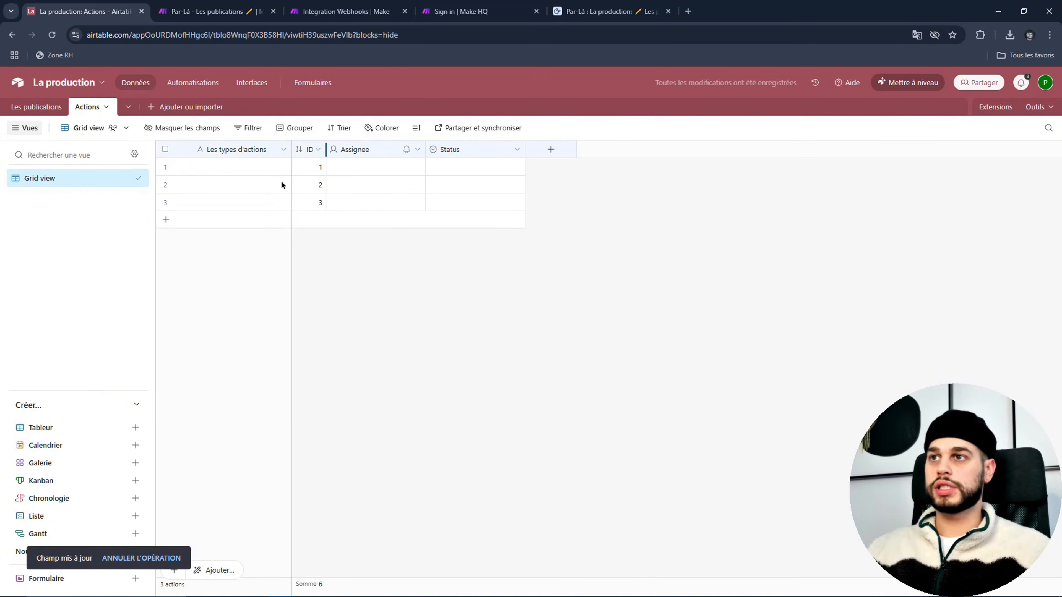
Step: Turn the Assignee field into a URL field named Webhook URL
right_click(377, 152)
left_click(387, 173)
double_click(388, 174)
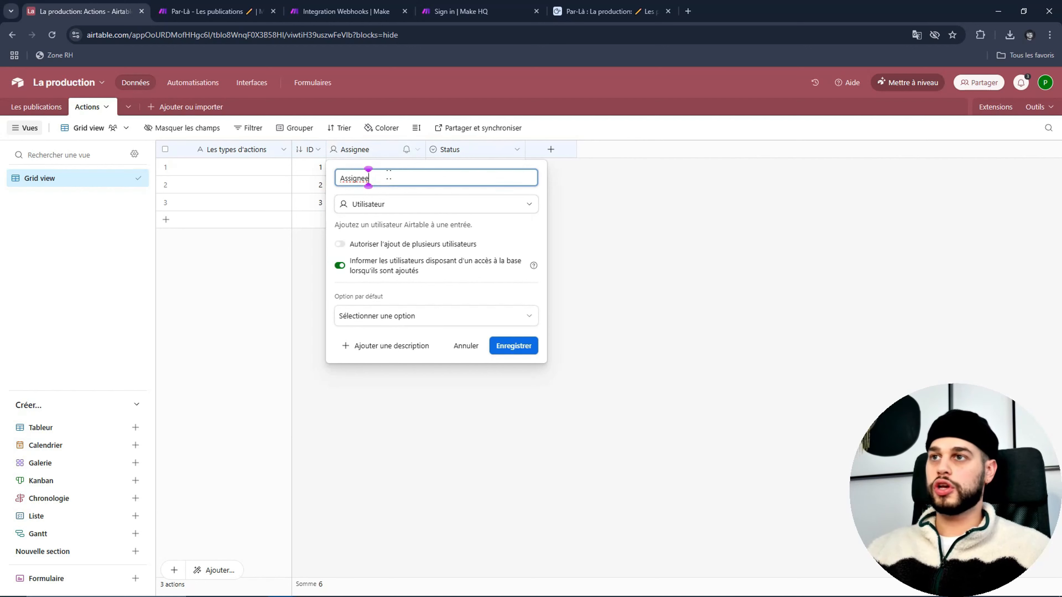
type("Webh")
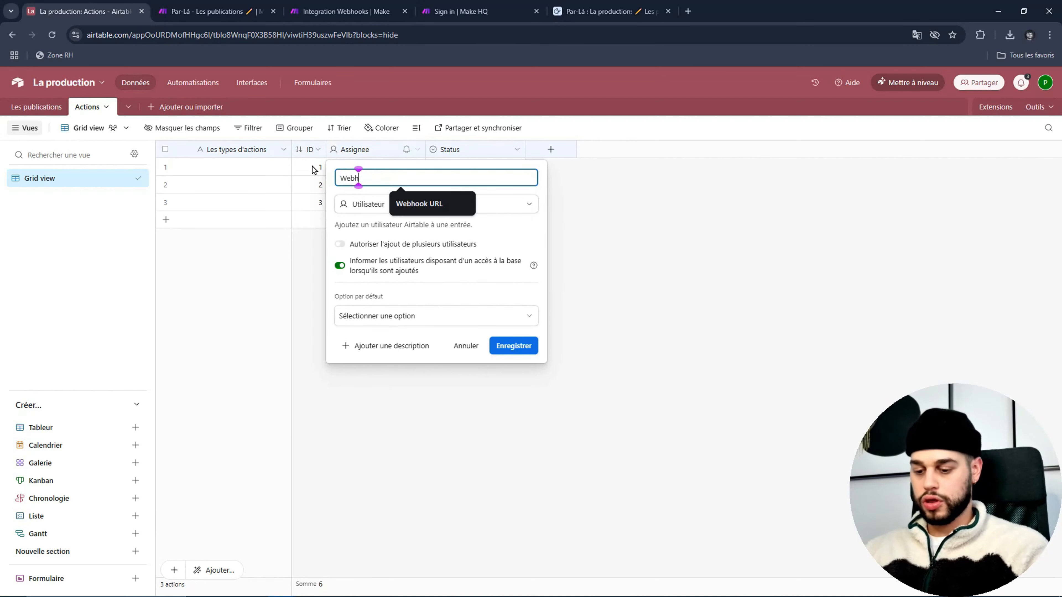
type("ook URL")
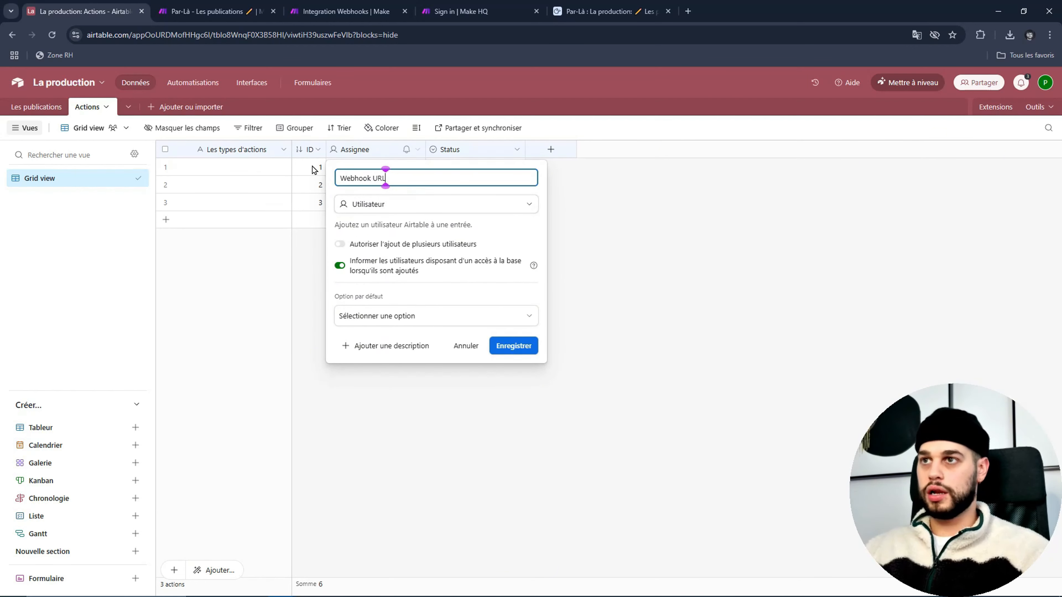
left_click(407, 213)
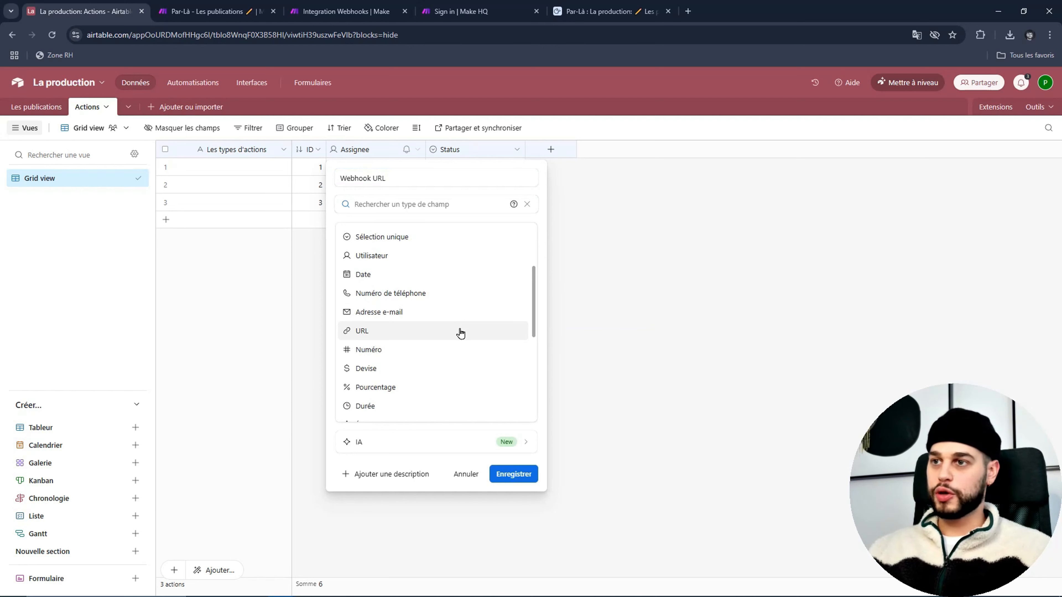
scroll(458, 333, "down", 3)
scroll(458, 332, "up", 5)
scroll(463, 346, "down", 8)
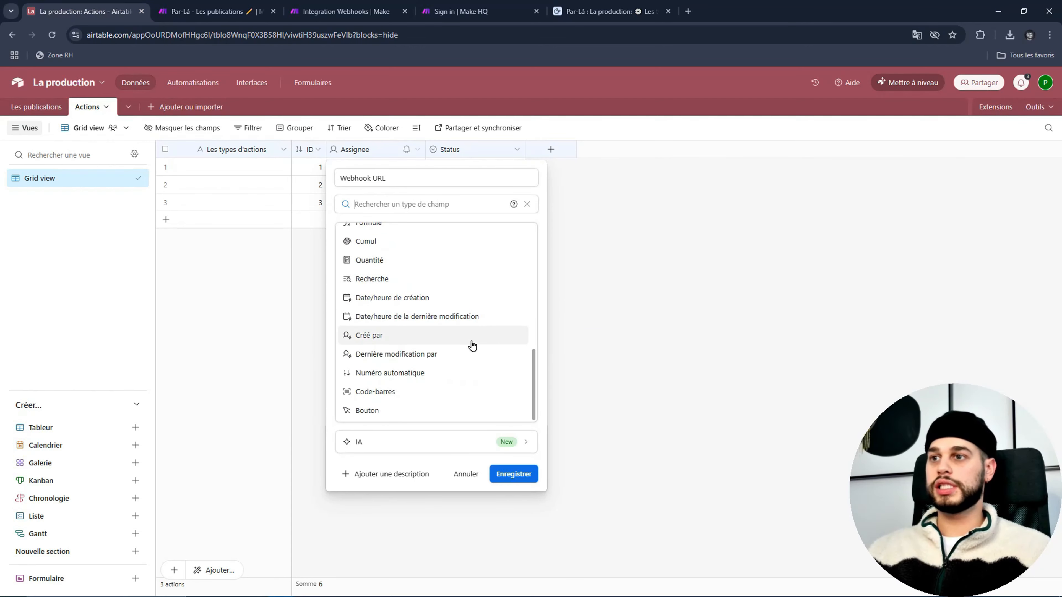
scroll(471, 345, "up", 7)
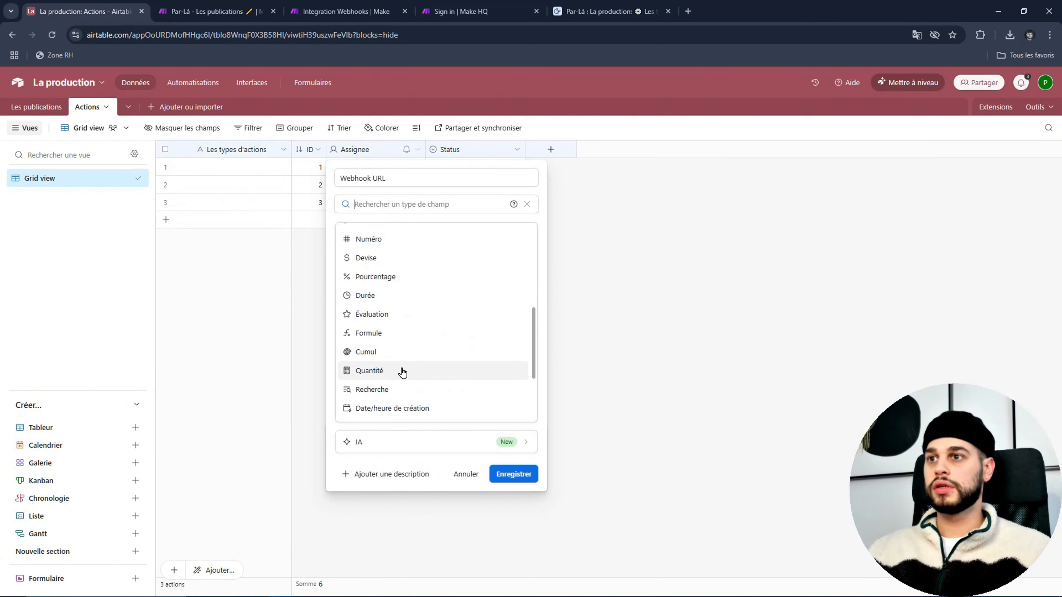
left_click(438, 330)
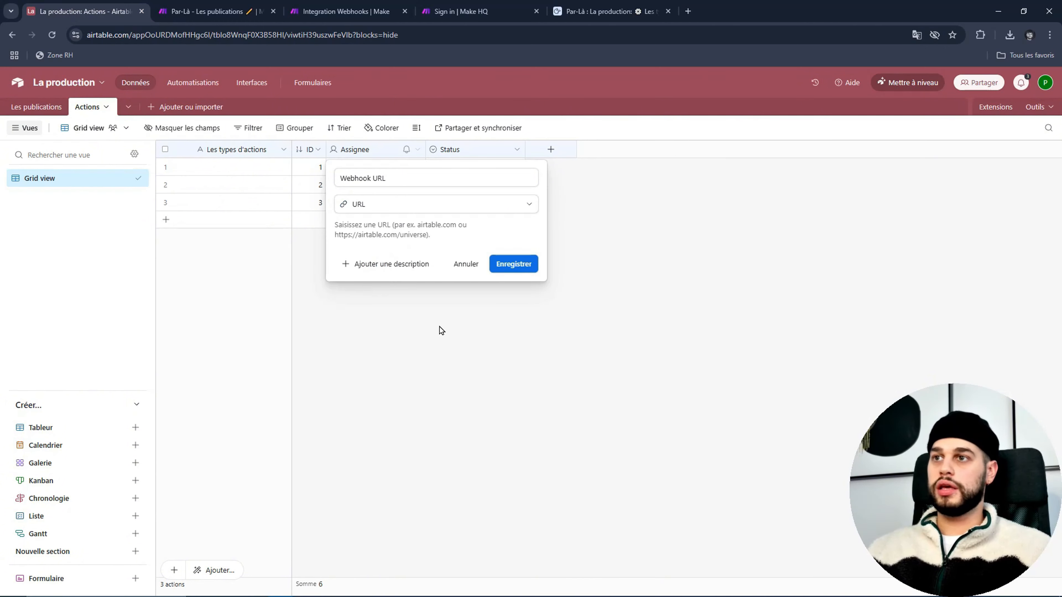
left_click(522, 274)
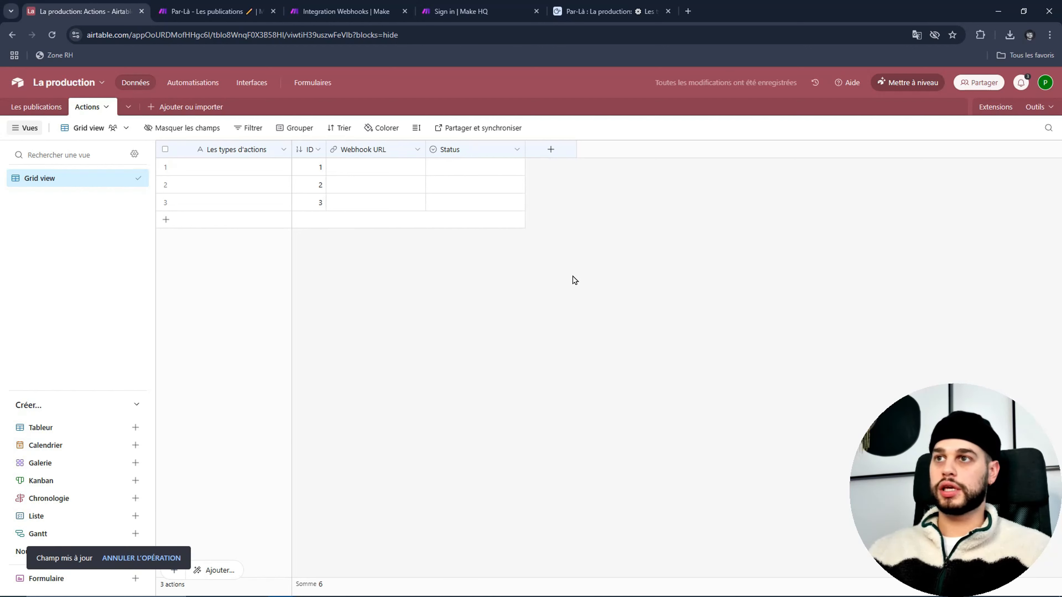
Step: Delete the Status field from the Actions table and widen the Les types d'actions and Webhook URL columns
right_click(461, 147)
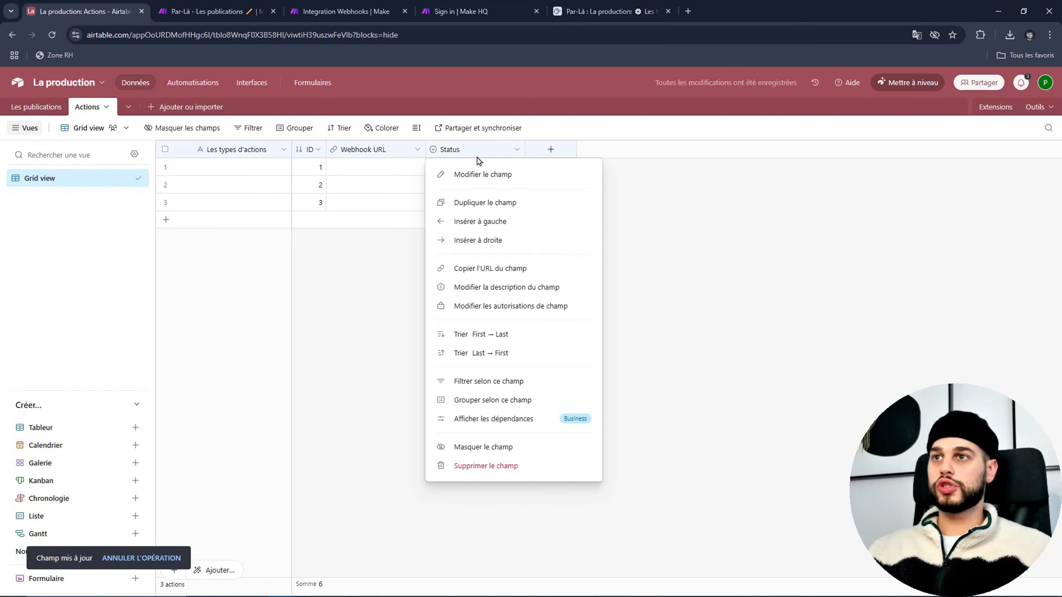
left_click(520, 469)
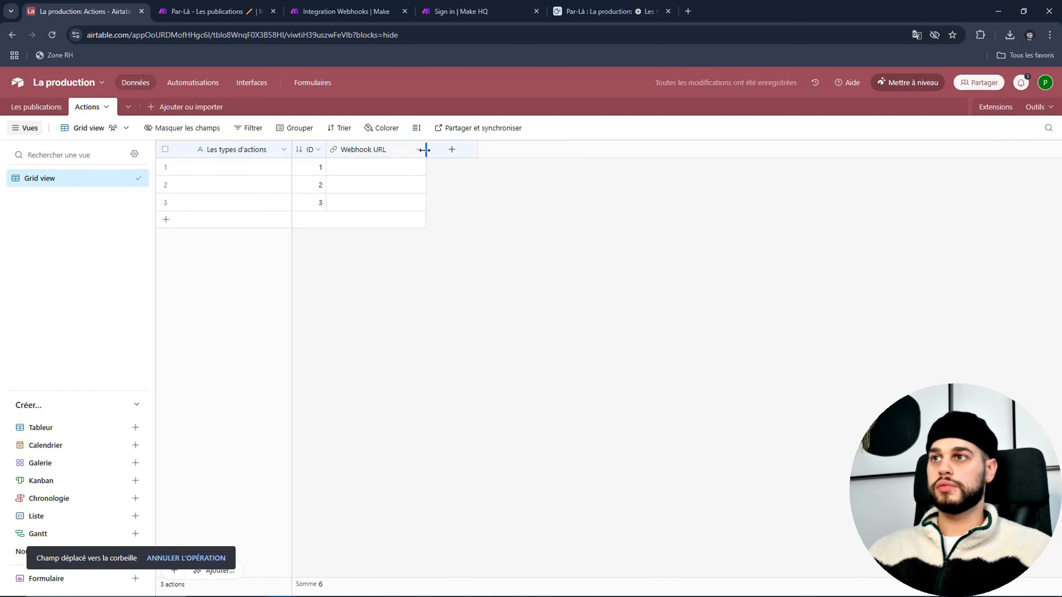
left_click_drag(291, 150, 402, 149)
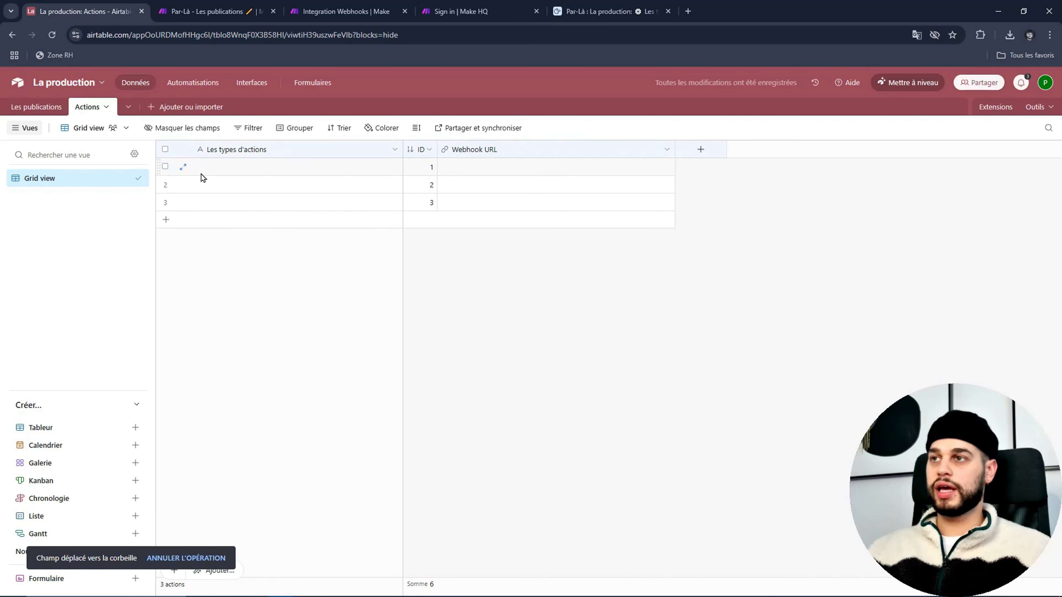
Step: Enter "Idée a publication" as the action type of the first record
left_click(231, 172)
double_click(230, 173)
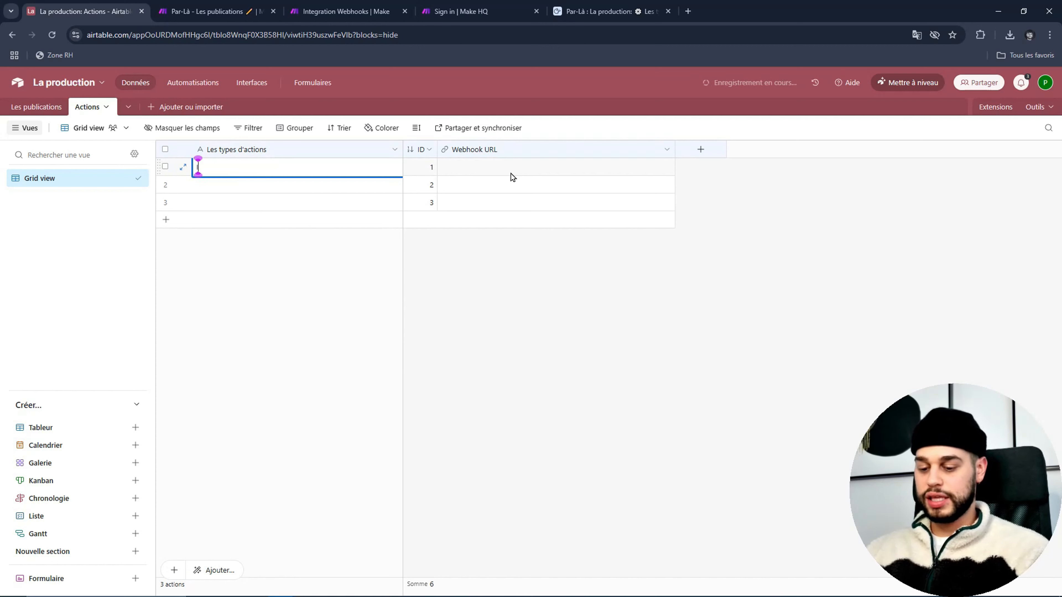
type("Idée a")
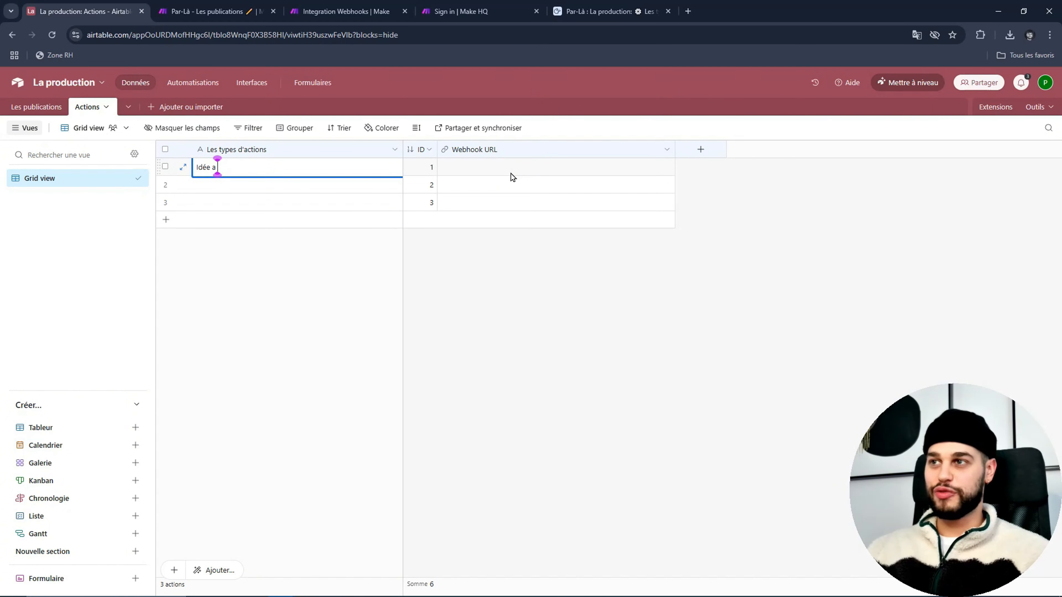
type(" public")
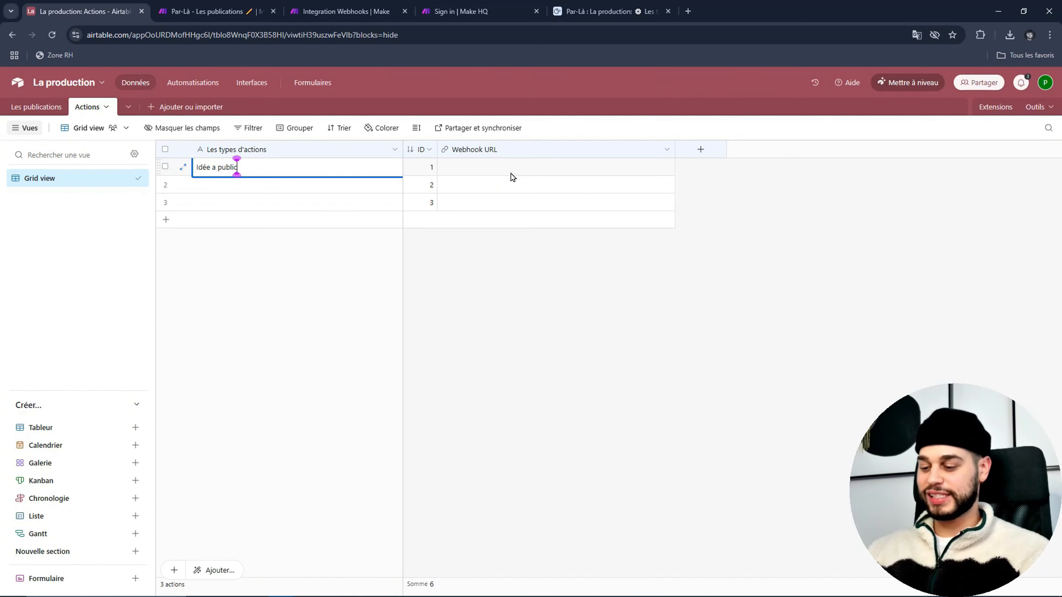
type("ation")
left_click(331, 310)
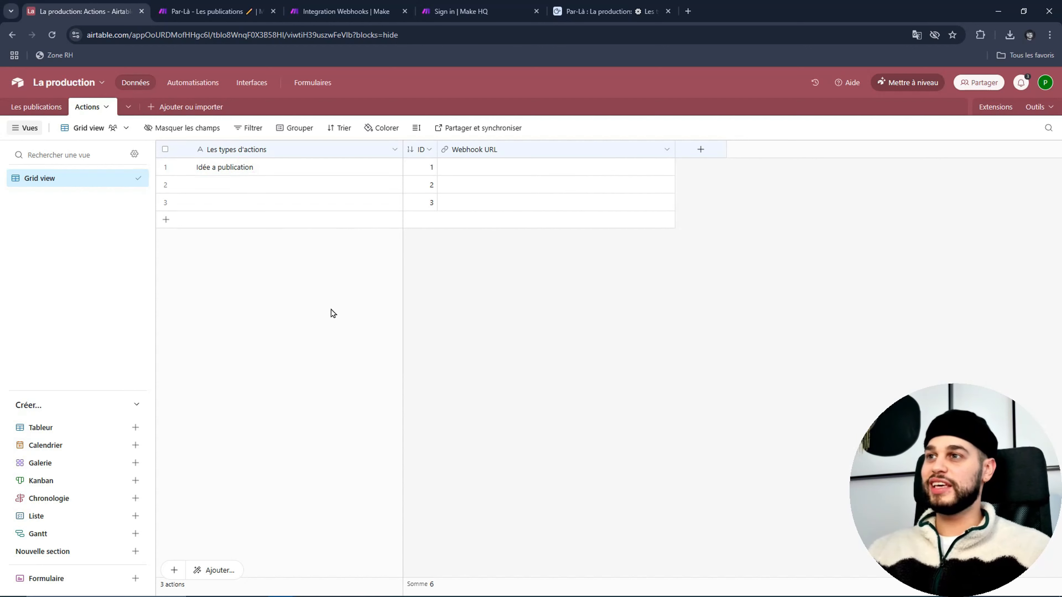
Step: Enter "Article a publication" as the action type of the second record
double_click(243, 181)
type("Ar")
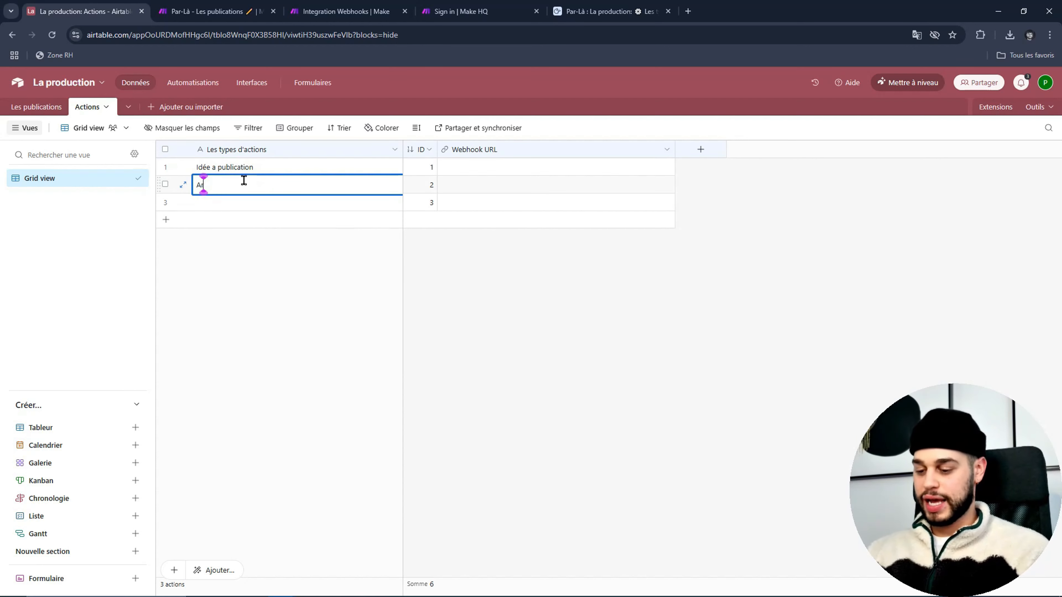
type("ticle a")
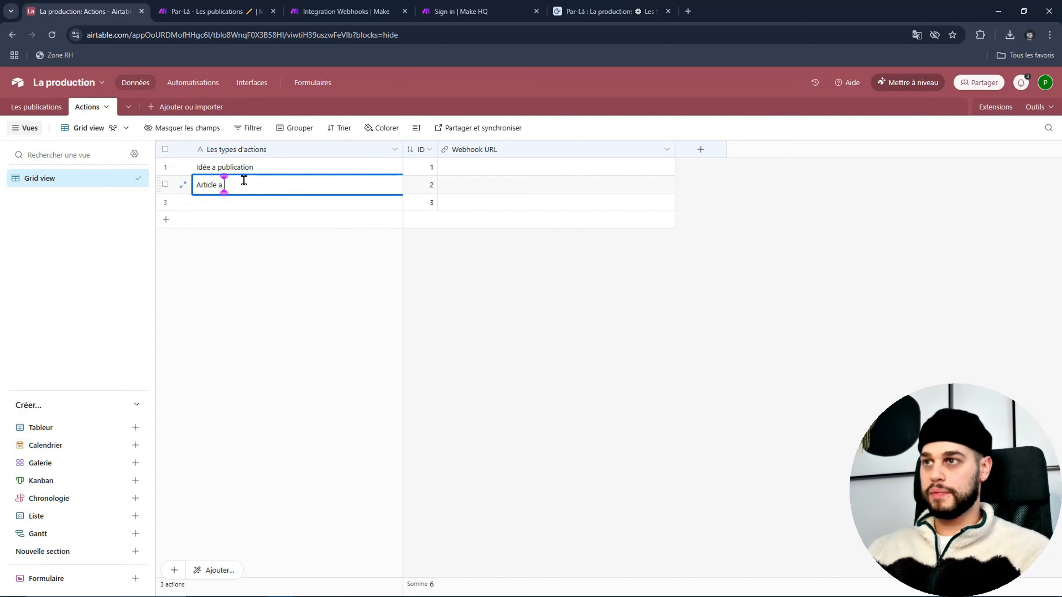
type(" publication")
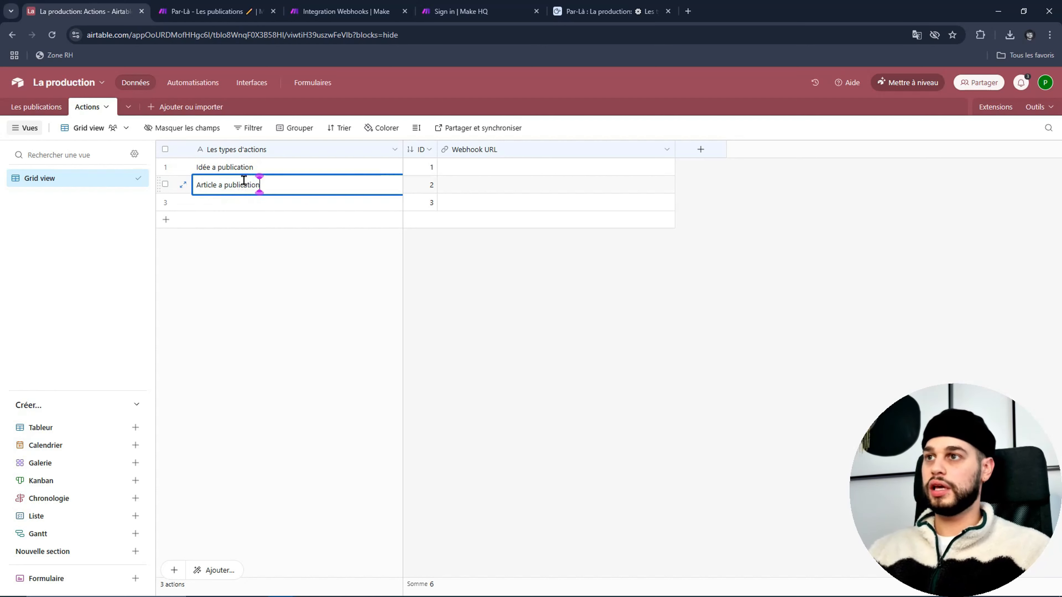
key("Return")
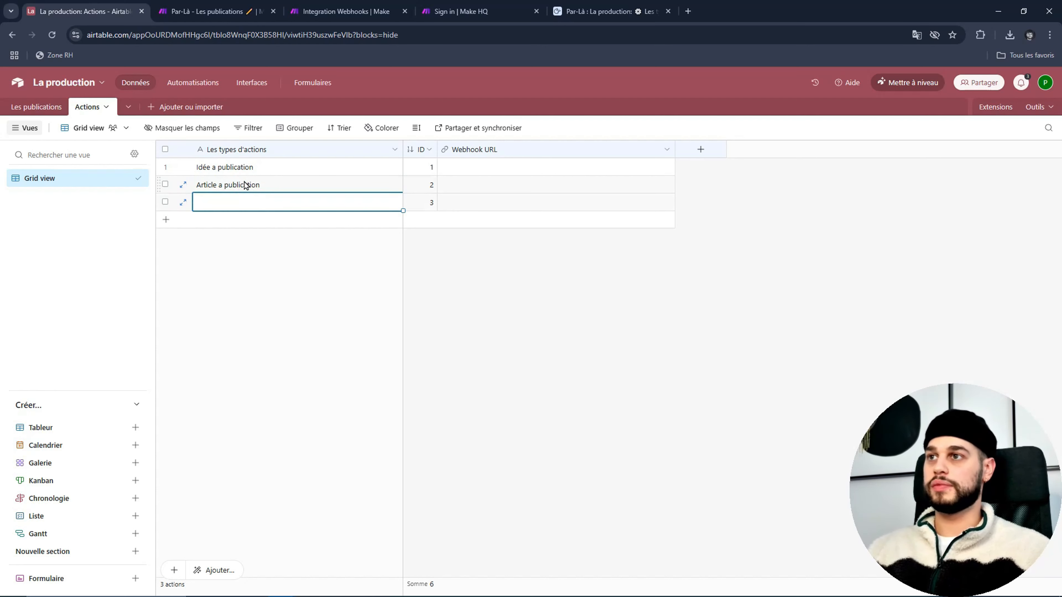
Step: Delete the empty third record of the Actions table and narrow the Les types d'actions column
right_click(161, 202)
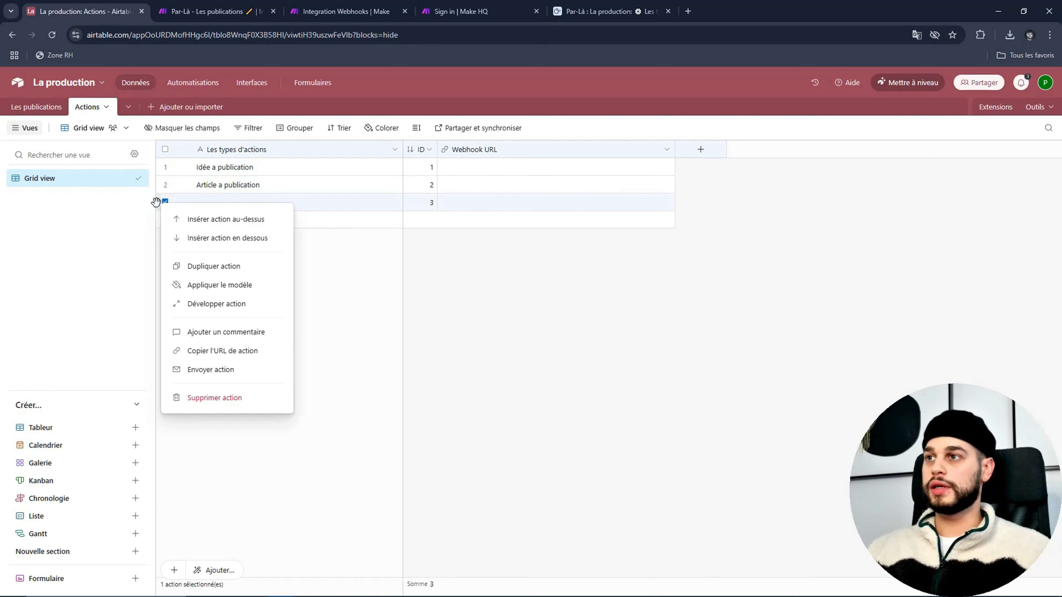
left_click(225, 398)
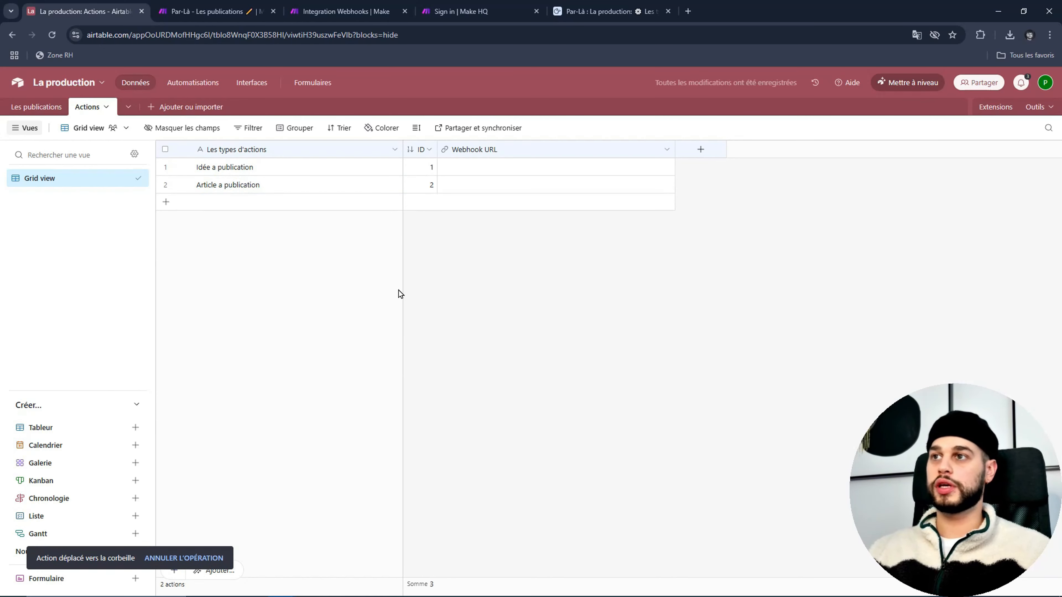
left_click_drag(402, 149, 308, 177)
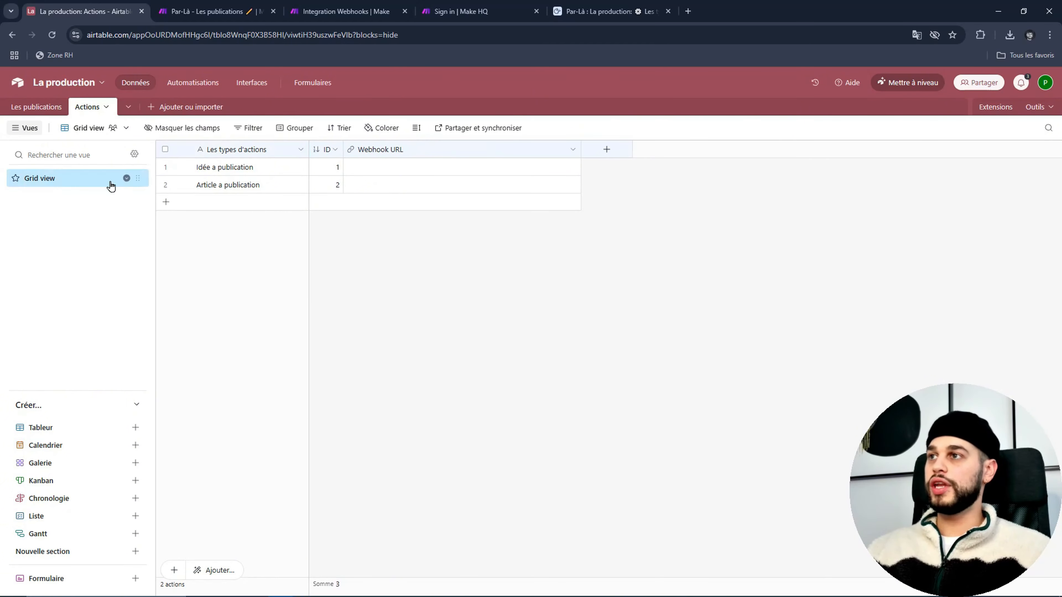
Step: Start a new field in the Les publications table that links to records of the Actions table
left_click(43, 108)
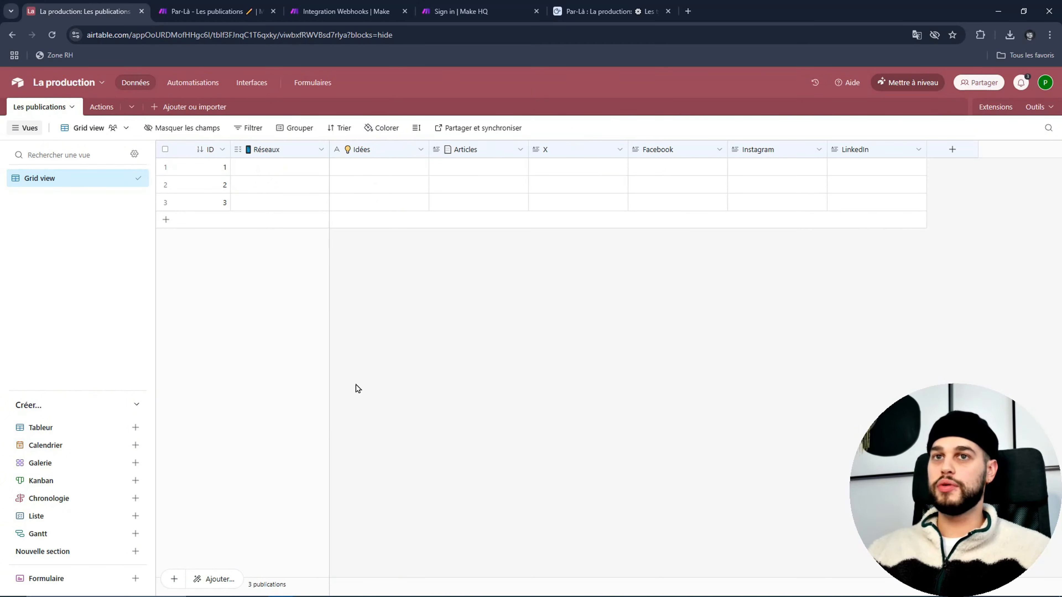
left_click(956, 155)
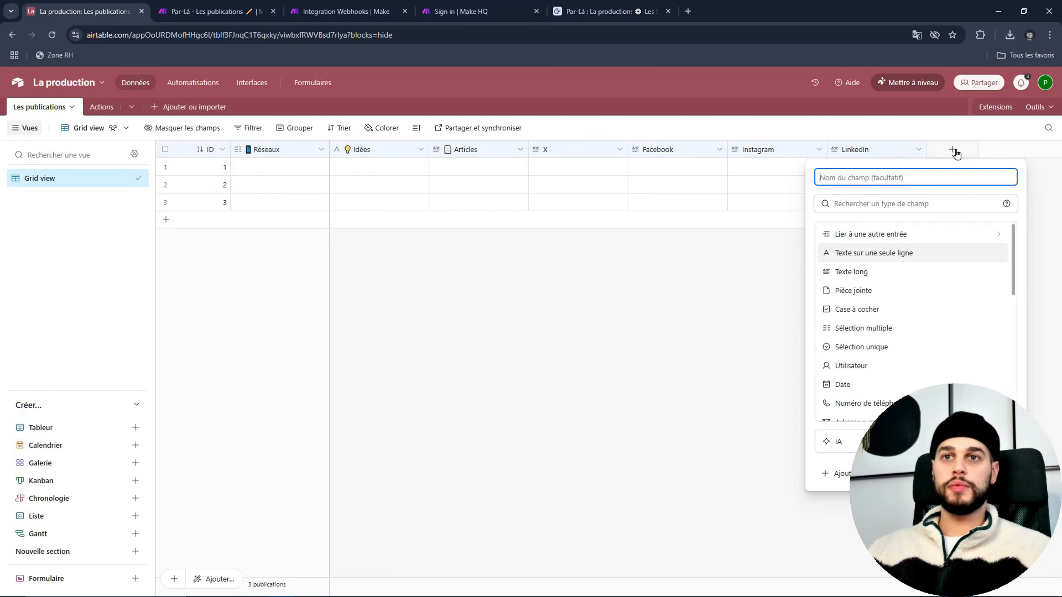
left_click(888, 240)
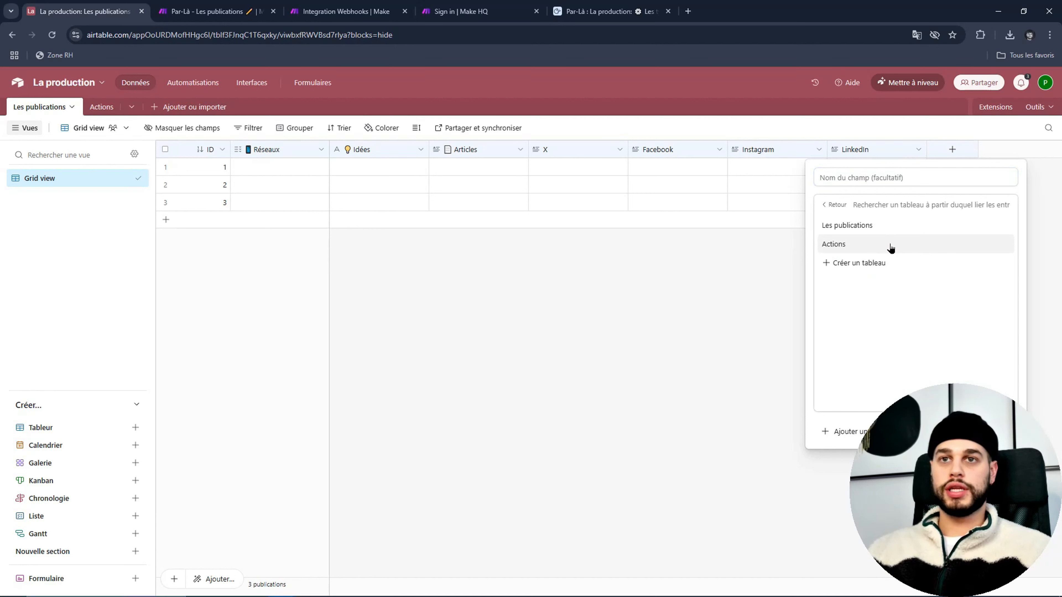
left_click(891, 246)
Step: Name the linked field "Action" with a leading gear emoji, disallow linking to multiple records, and create it
left_click(735, 176)
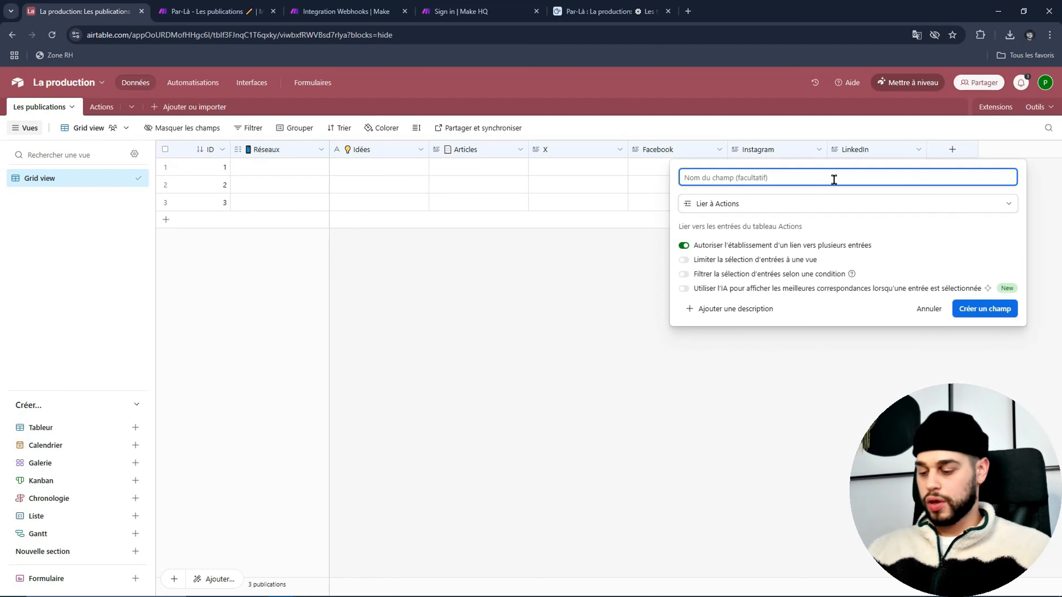
type("Actionj")
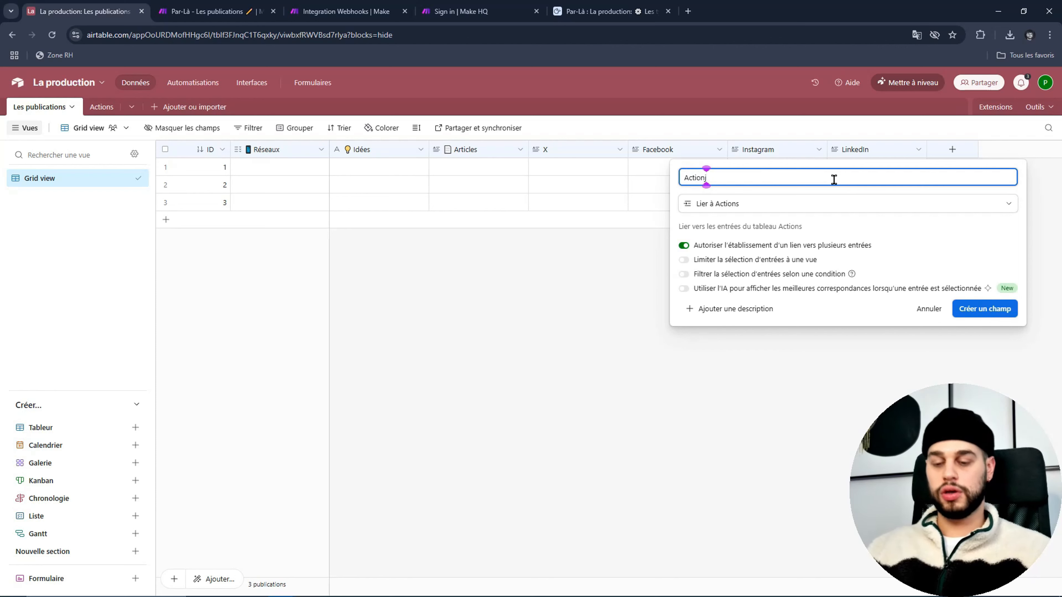
key("BackSpace")
right_click(681, 181)
left_click(694, 186)
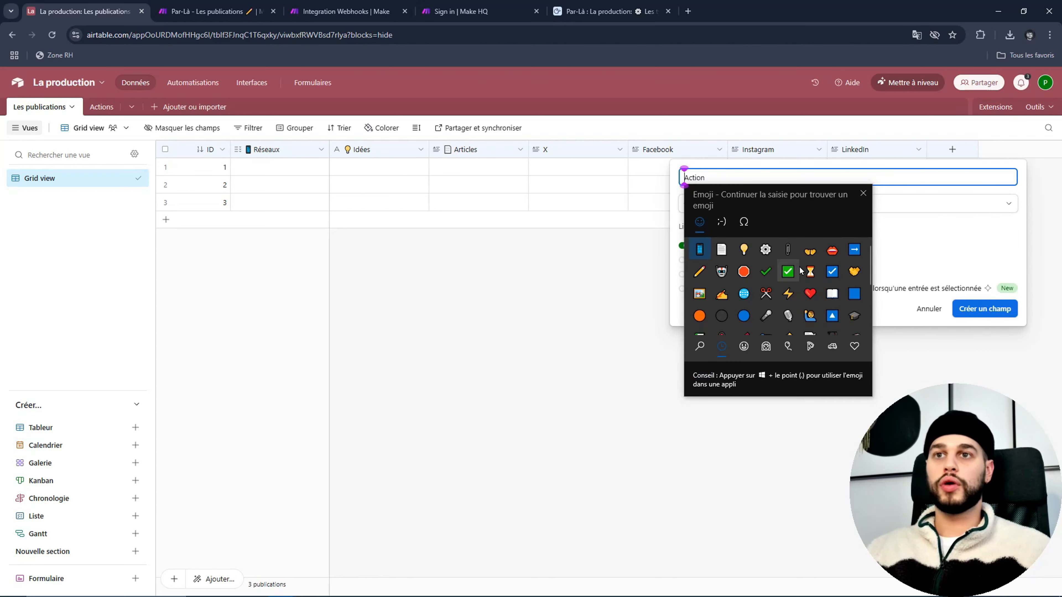
left_click(766, 251)
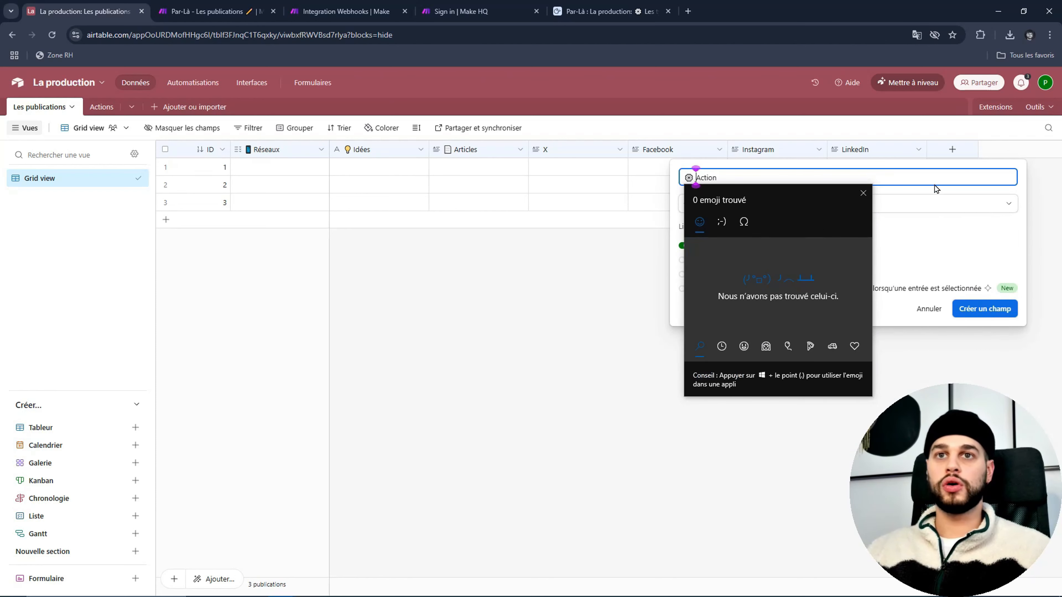
key("Escape")
left_click(684, 246)
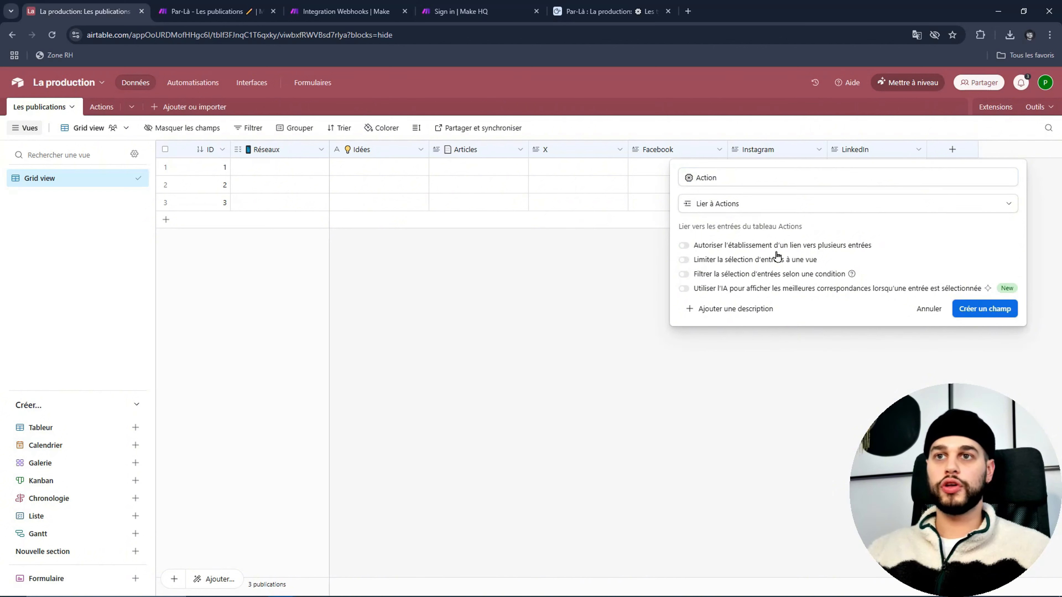
left_click(975, 309)
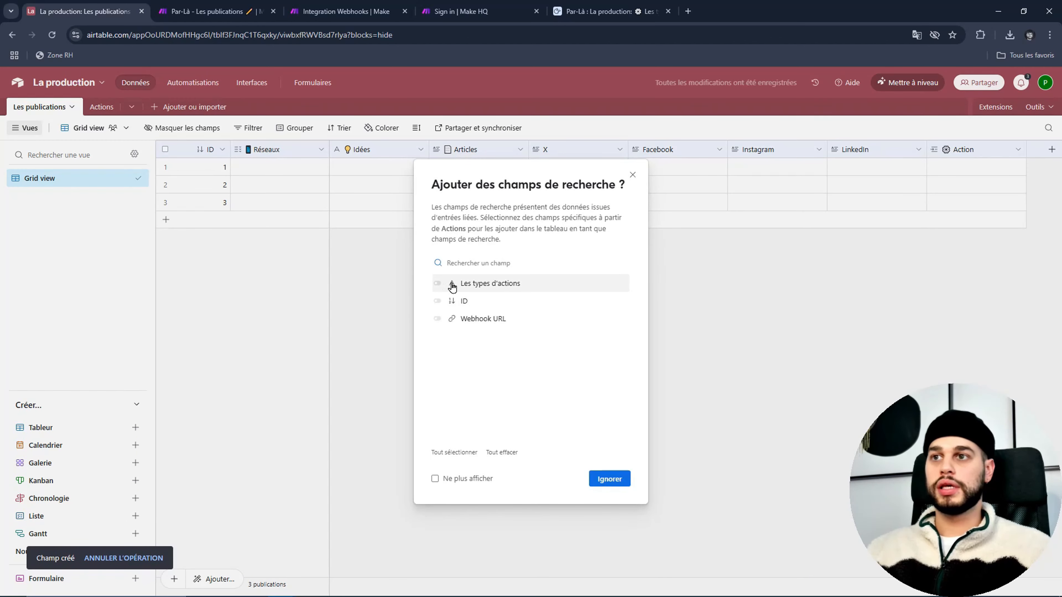
Step: Add lookup fields for Les types d'actions, ID and Webhook URL from the Actions table
left_click(437, 283)
left_click(437, 301)
left_click(437, 319)
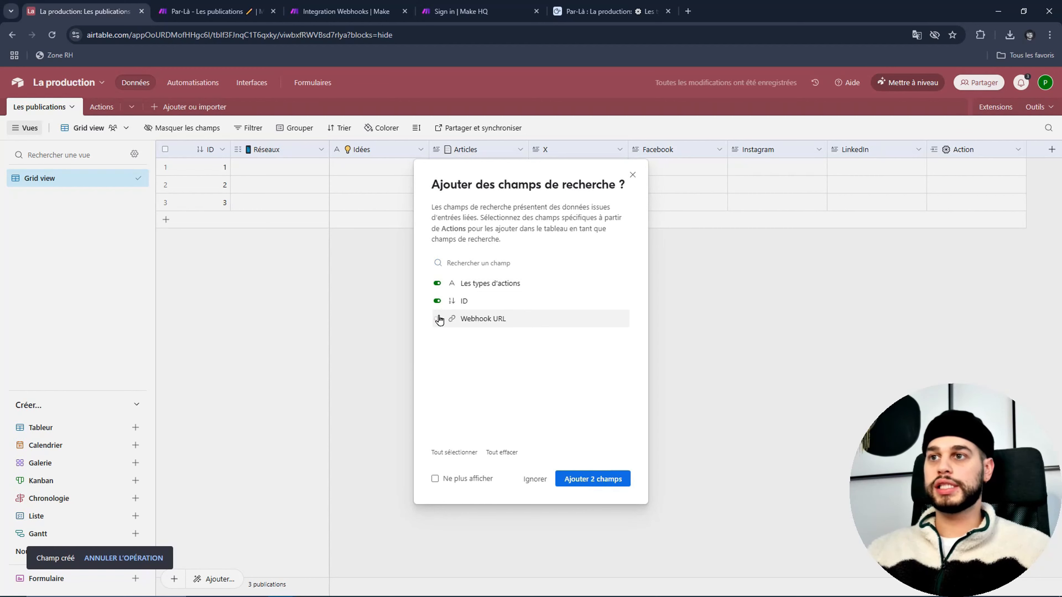
left_click(592, 479)
Step: Hide the three lookup fields Les types d'actions, ID and Webhook URL in the Les publications grid view
scroll(688, 579, "right", 8)
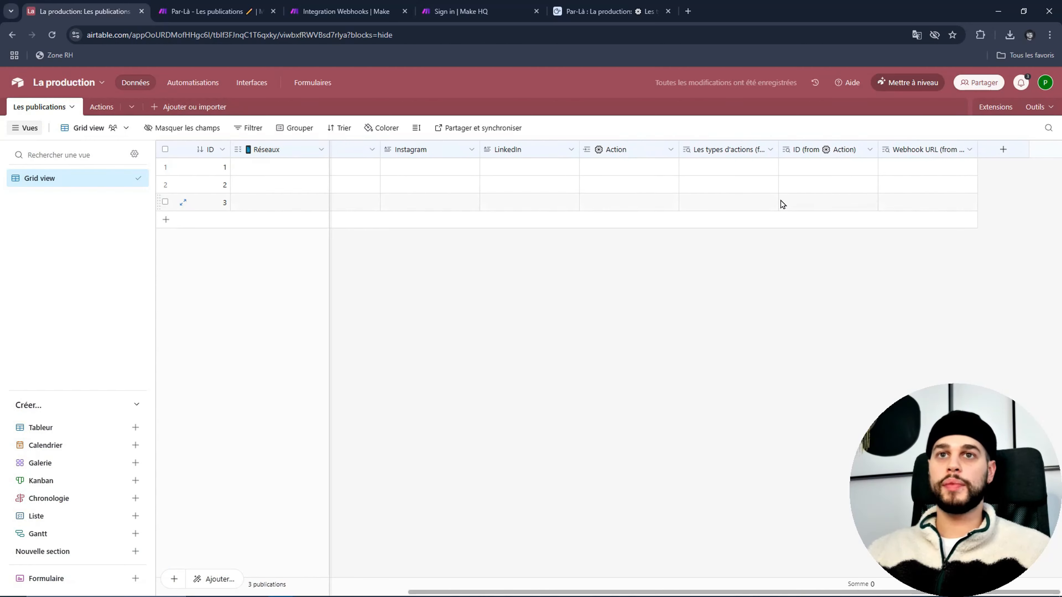
right_click(729, 149)
left_click(784, 452)
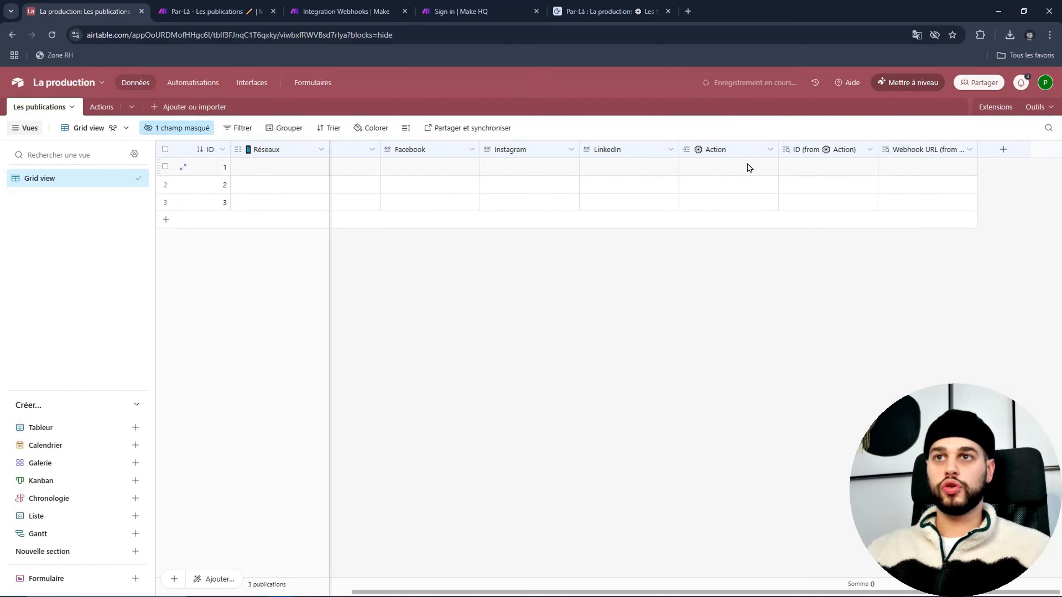
right_click(827, 150)
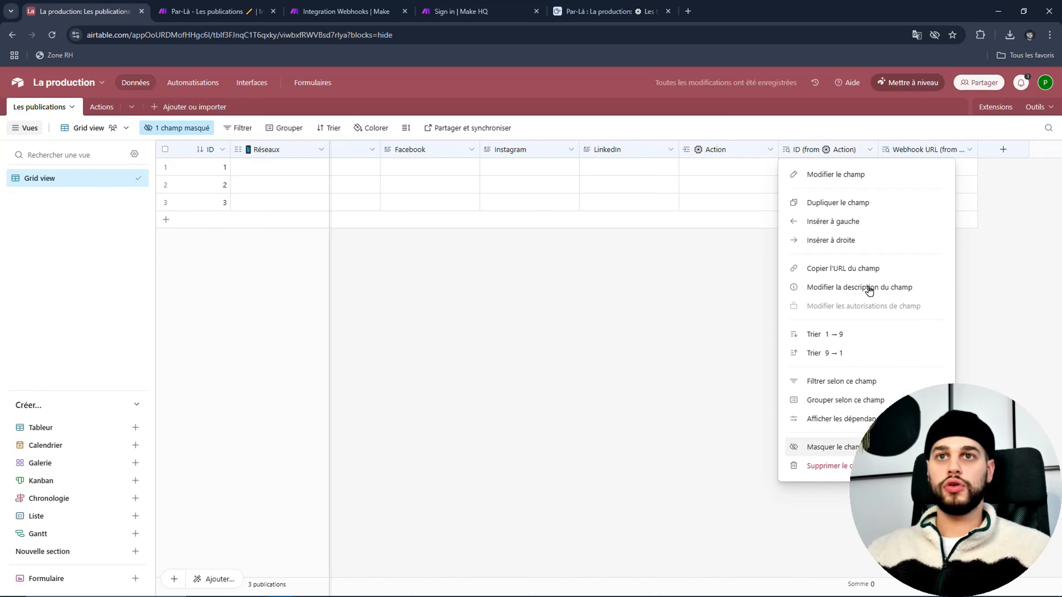
left_click(832, 447)
right_click(904, 156)
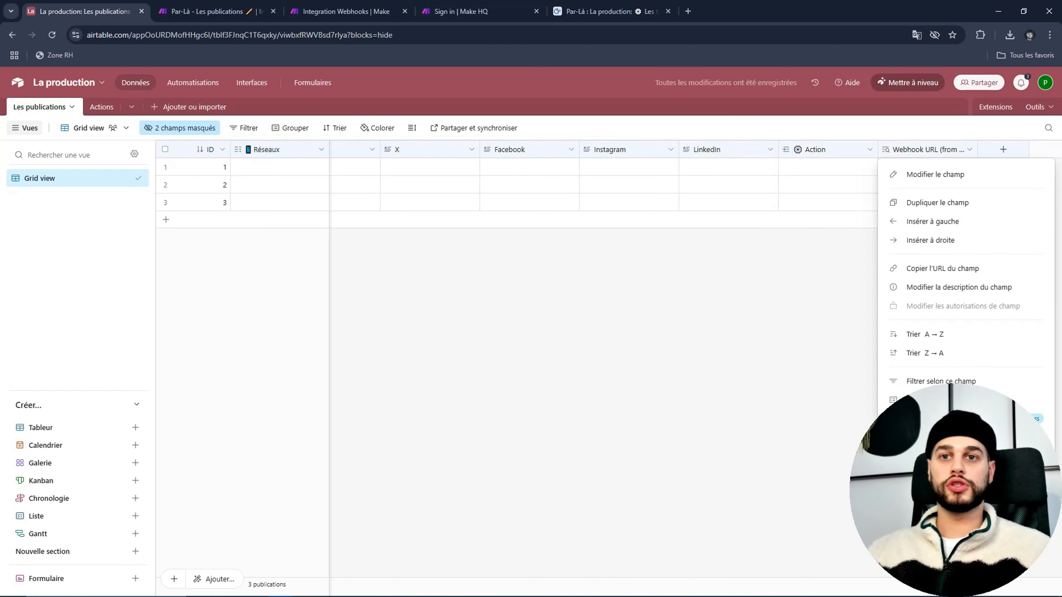
left_click(920, 448)
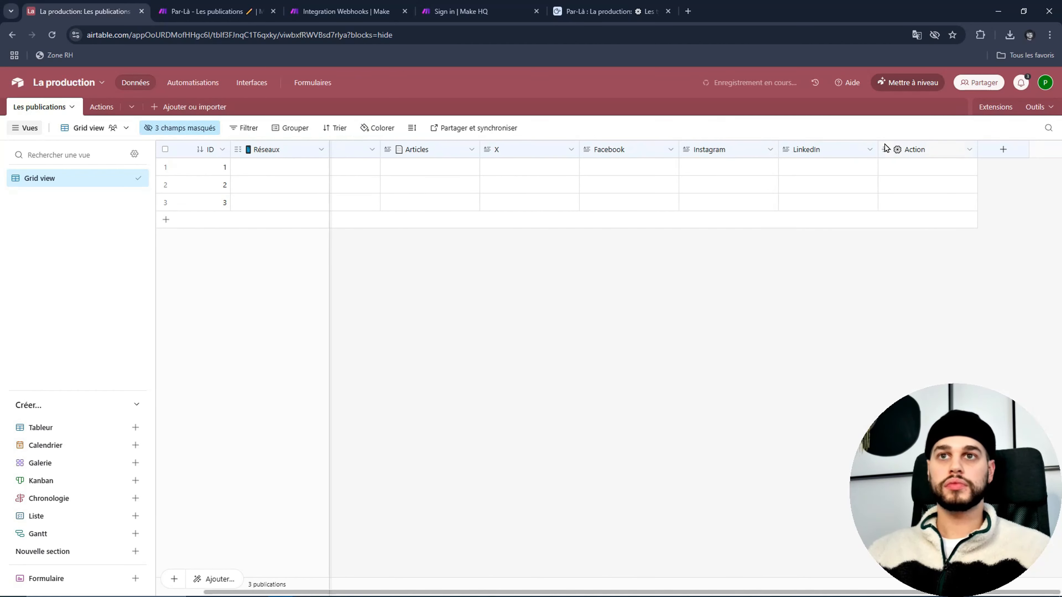
Step: Move the Action column directly after ID and extend the frozen columns to include Réseaux
left_click_drag(937, 152, 243, 185)
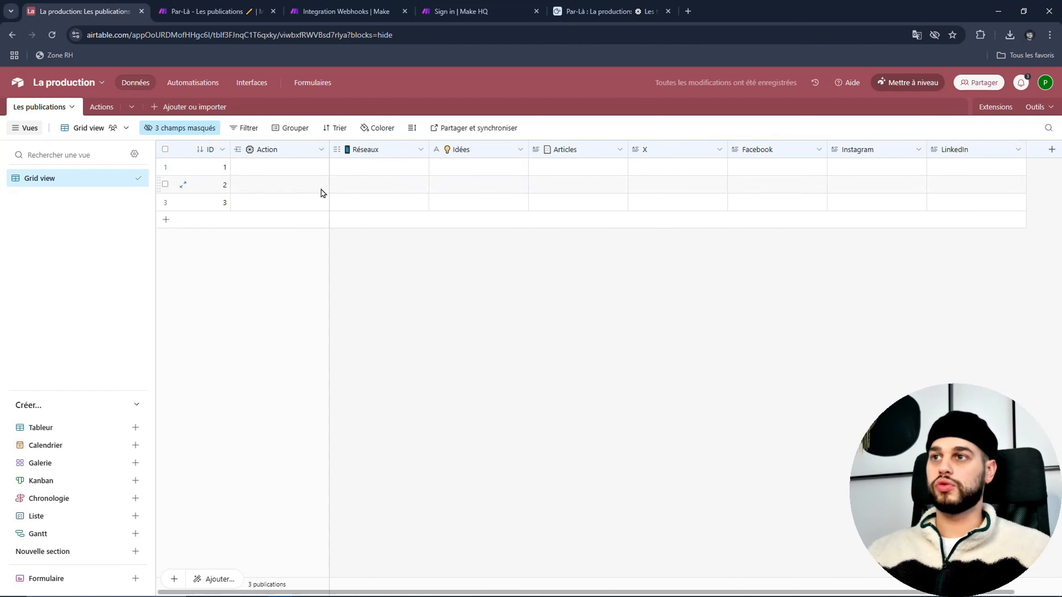
left_click_drag(329, 274, 419, 284)
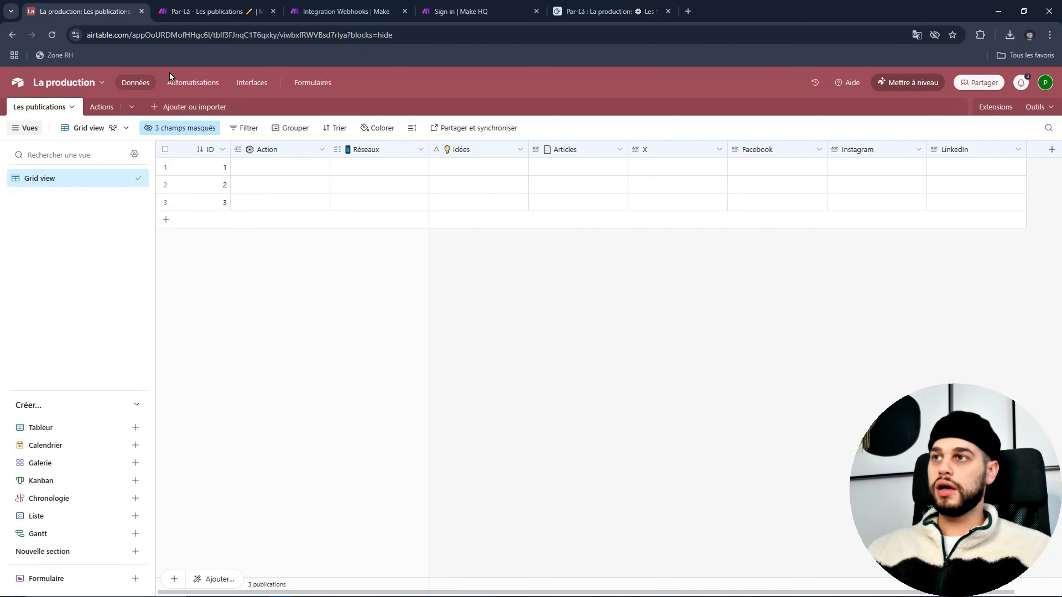
Step: Create an automation triggered when a record matches conditions, using the Les publications table
left_click(180, 83)
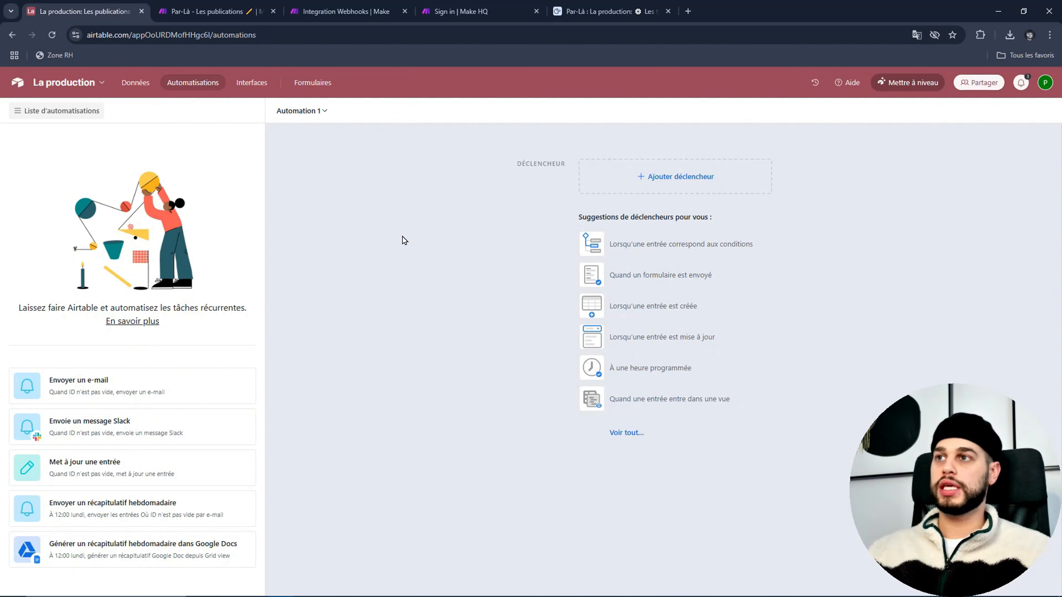
left_click(592, 244)
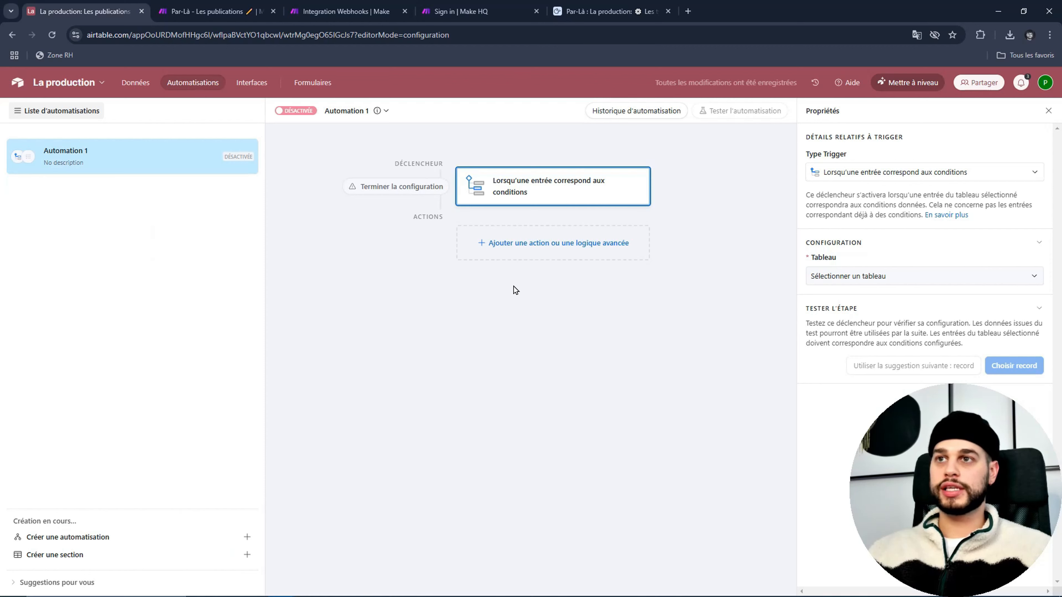
left_click(872, 281)
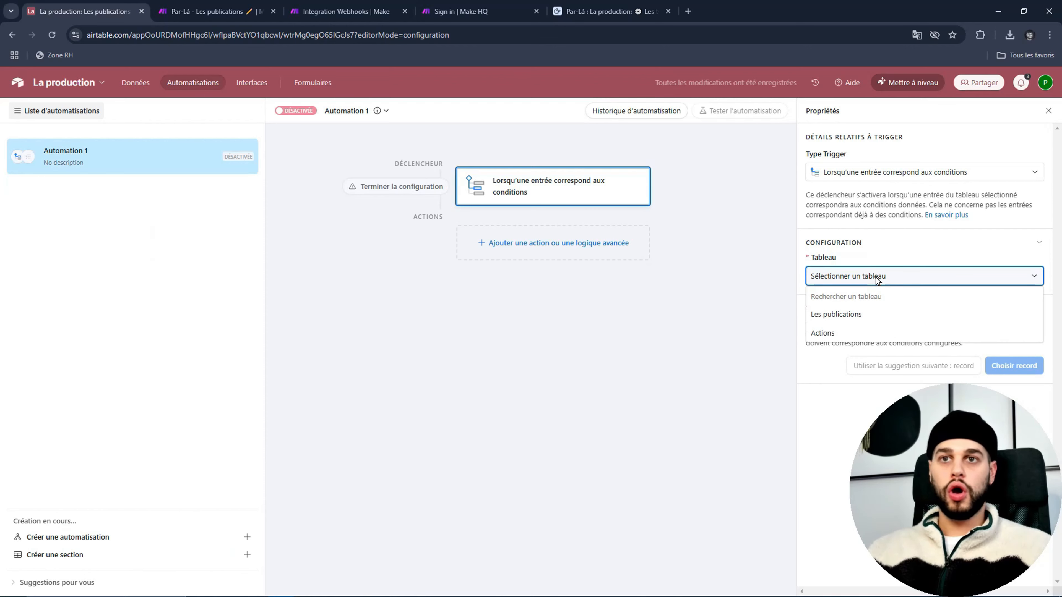
left_click(877, 318)
Step: Add a trigger condition requiring that the Action field is not empty ("n'est pas vide")
left_click(852, 319)
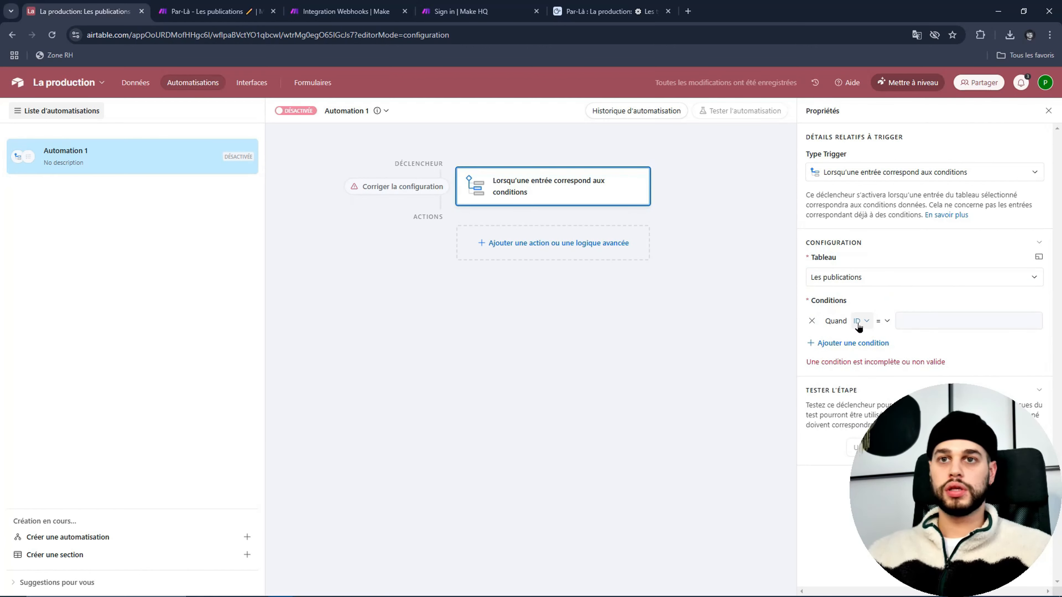
left_click(859, 321)
left_click(902, 377)
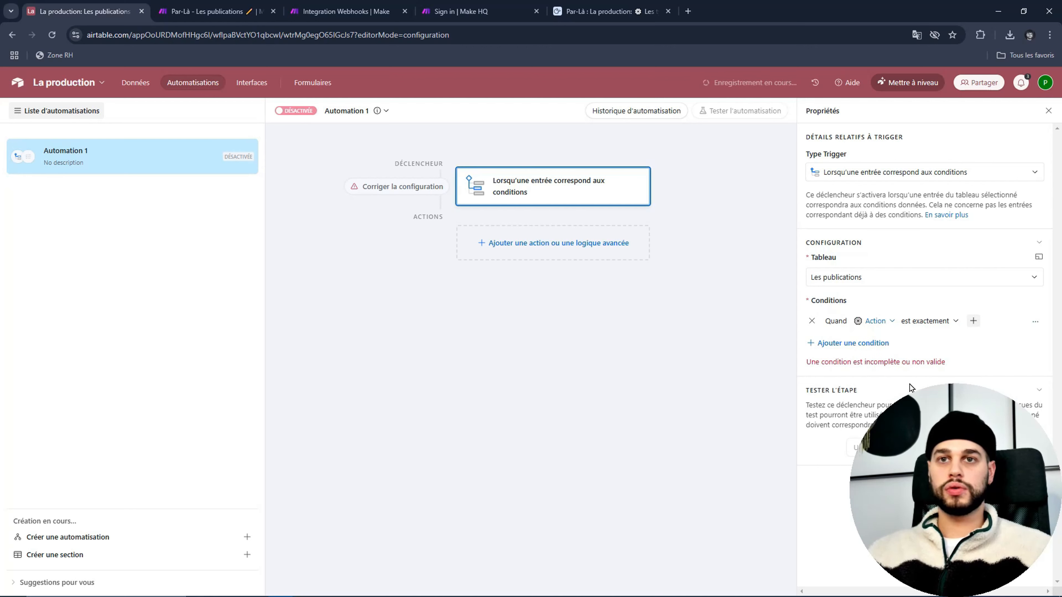
left_click(936, 321)
scroll(962, 376, "down", 2)
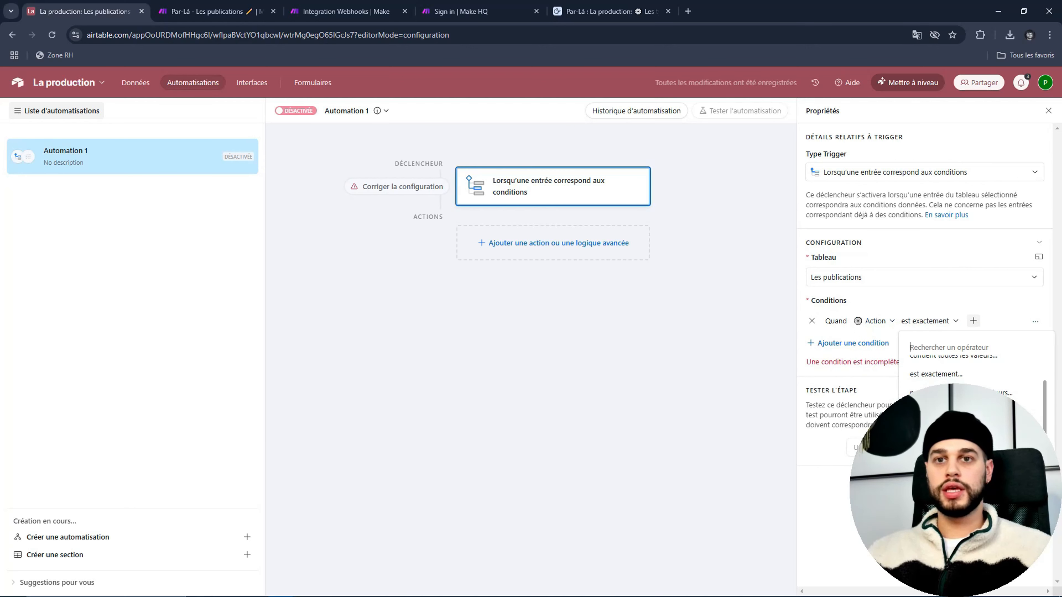
left_click(937, 430)
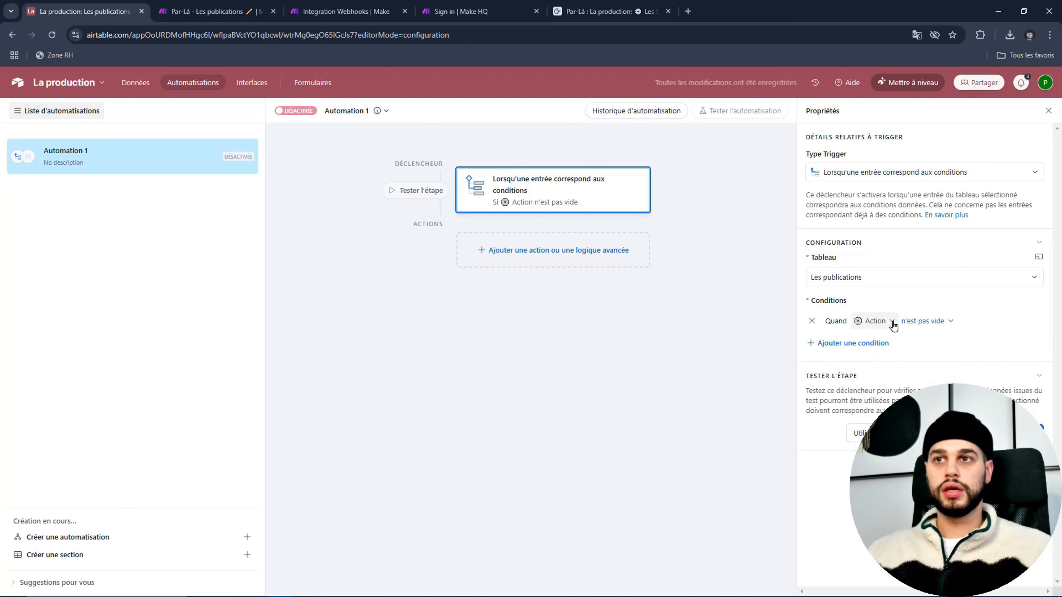
Step: In the first Les publications record, enter the sample idea "bldlledqwe" and set its Action to "Idée a publication"
left_click(135, 84)
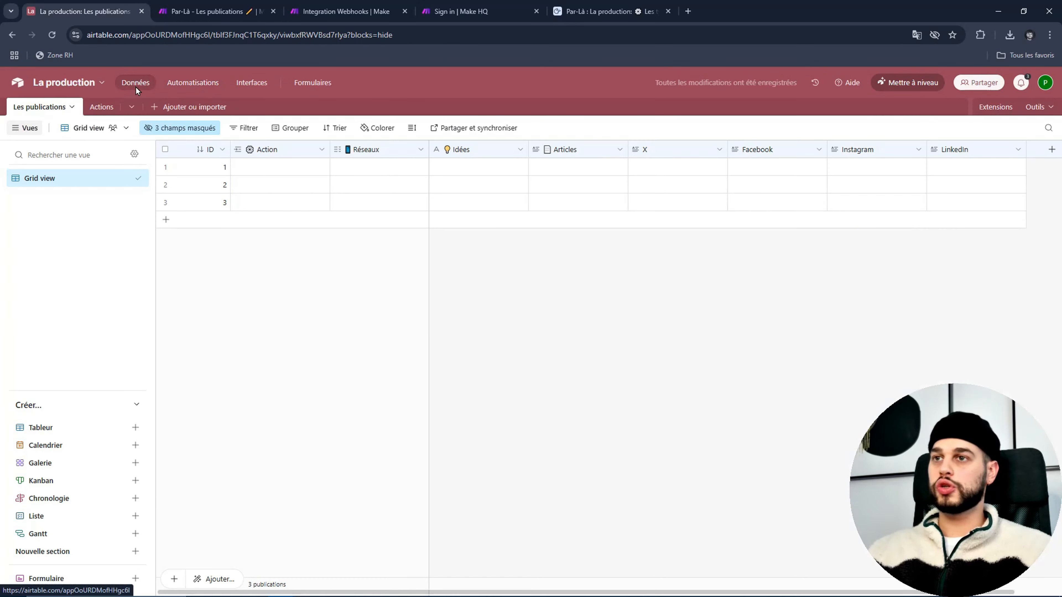
left_click(499, 168)
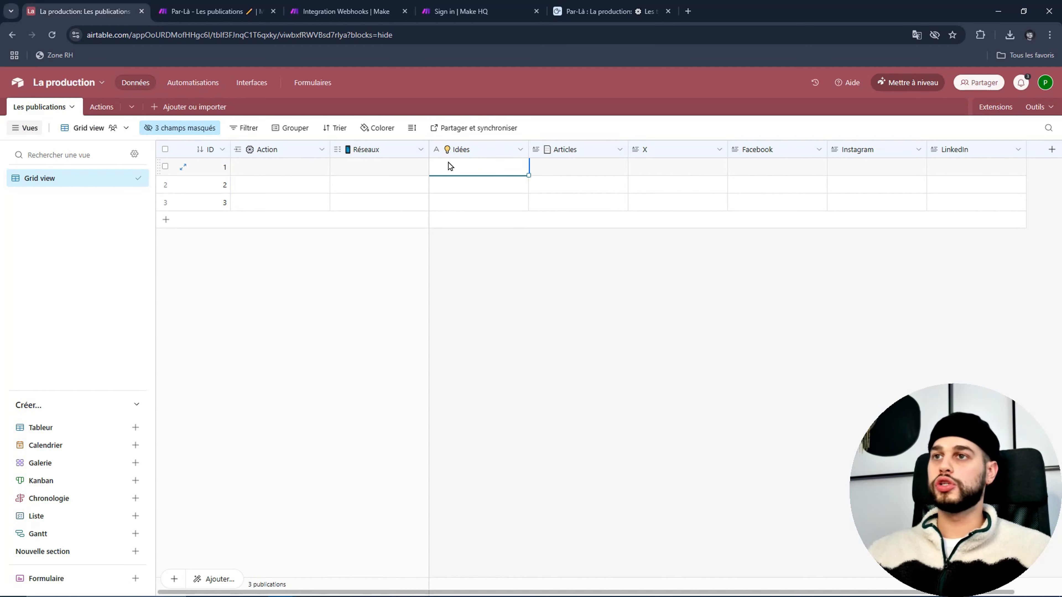
type("bldlledqwe")
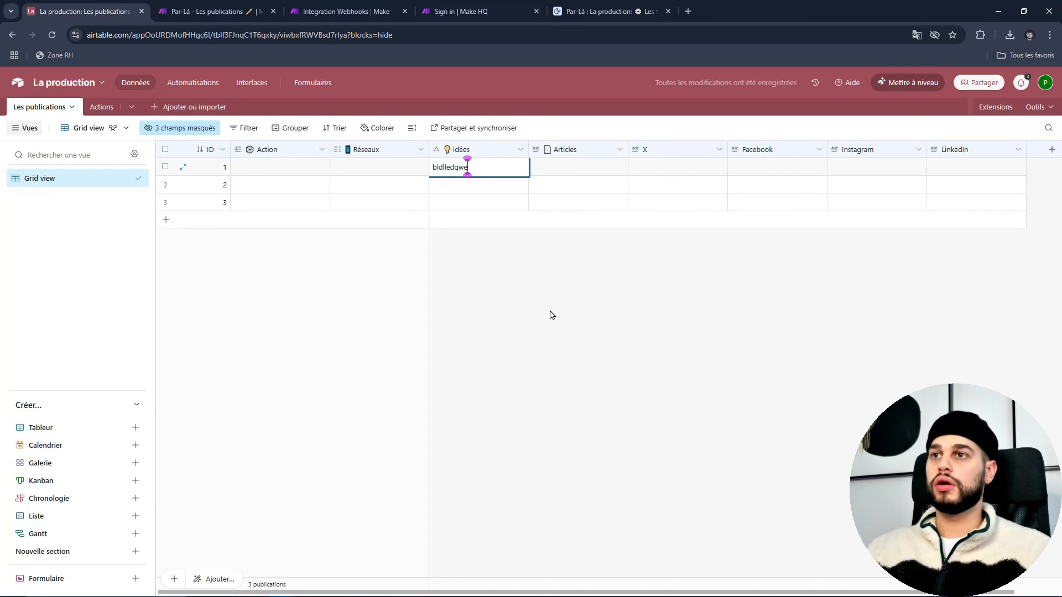
key("Return")
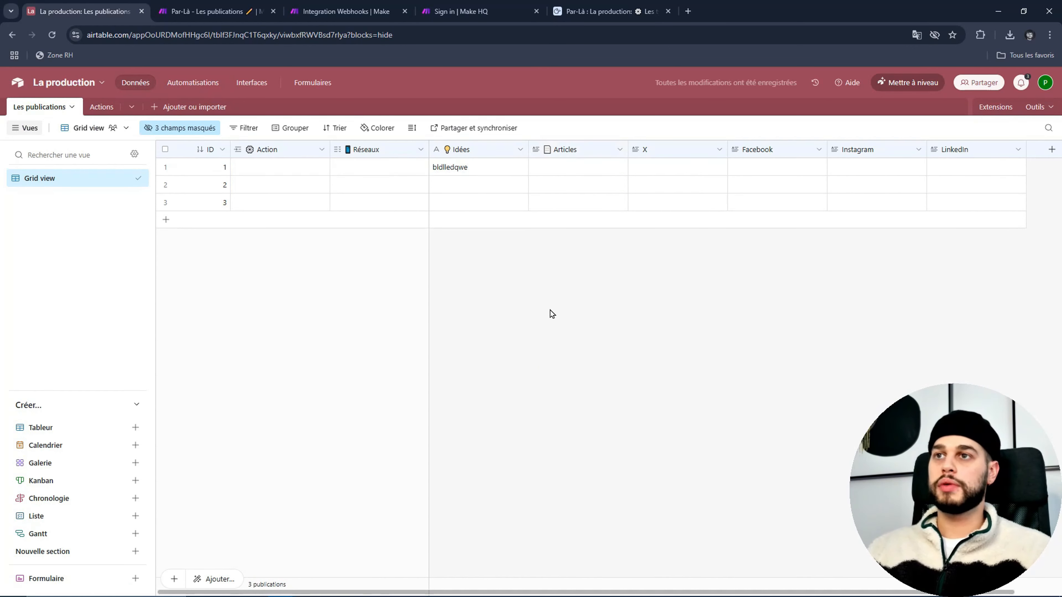
left_click(294, 172)
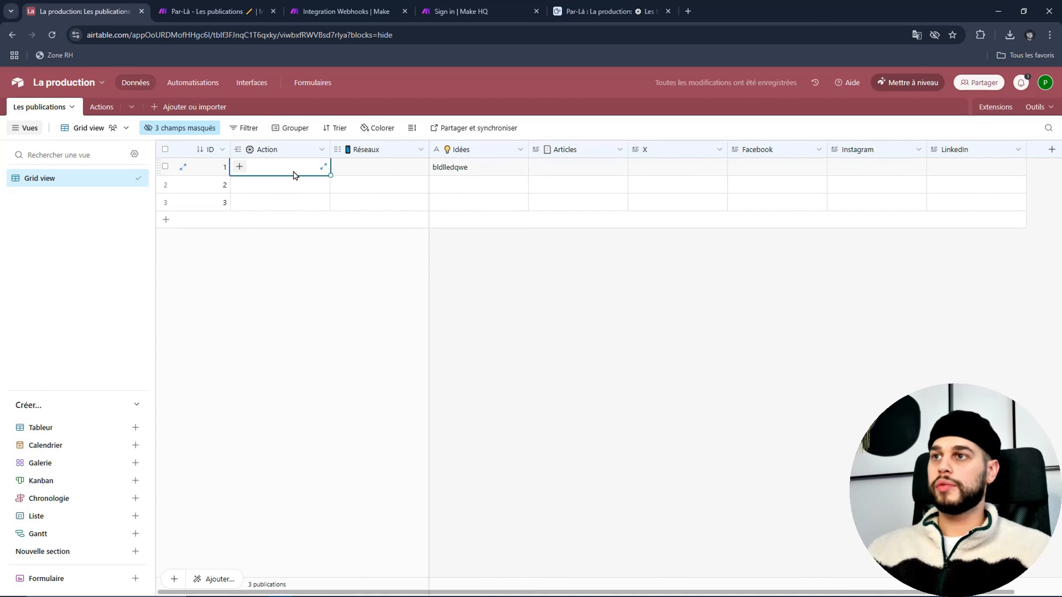
left_click(239, 166)
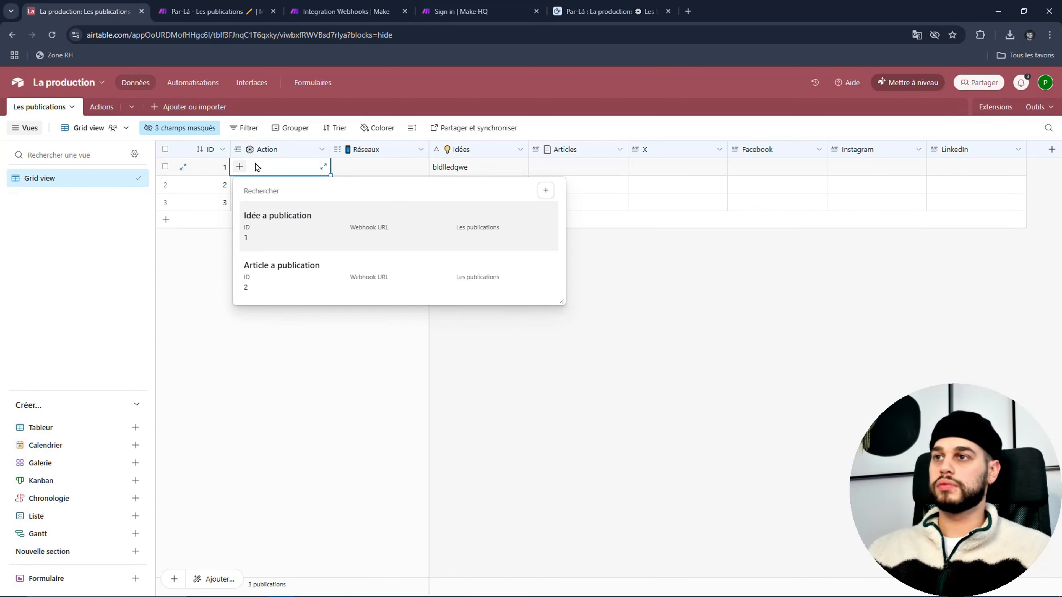
left_click(277, 232)
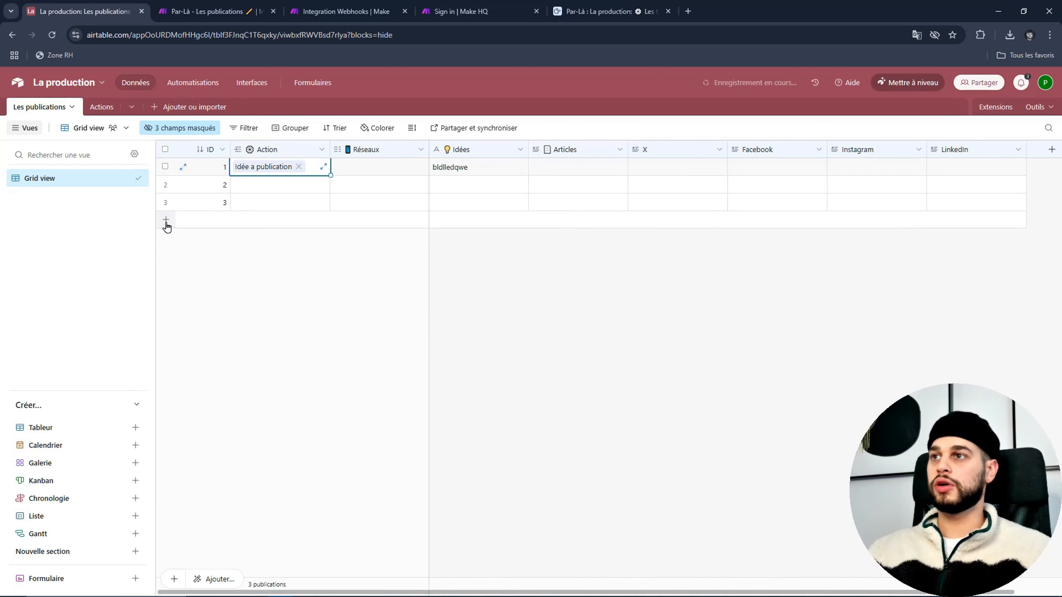
Step: Test the automation's trigger using record 1 of Les publications
left_click(198, 82)
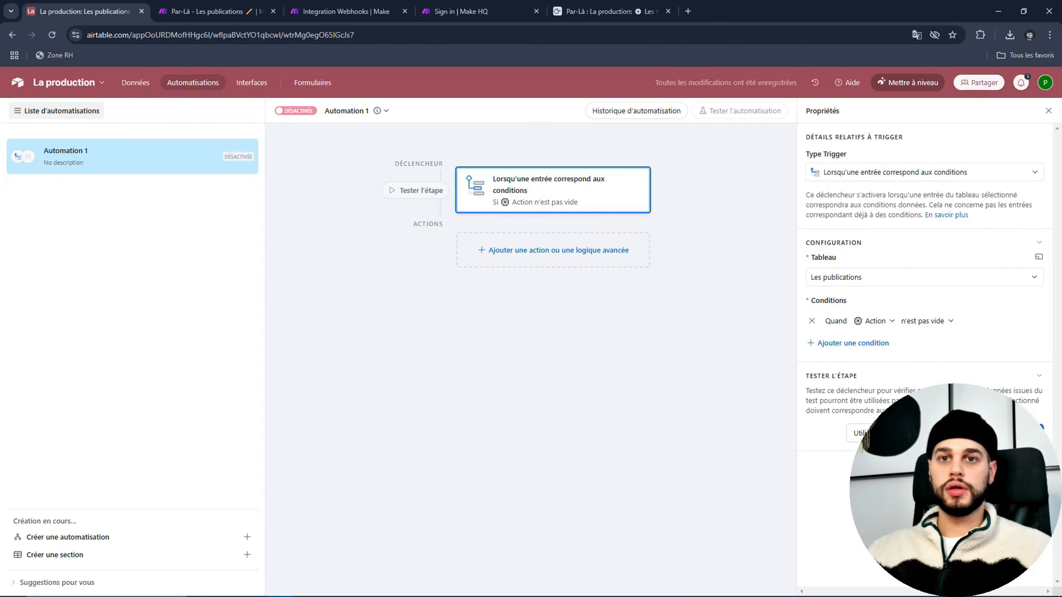
left_click(1004, 433)
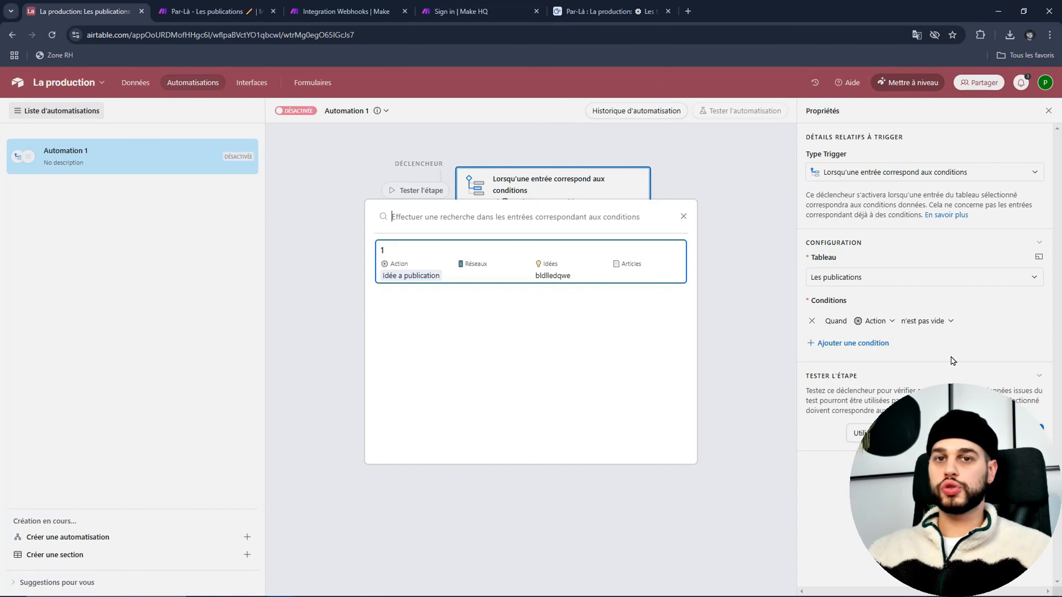
left_click(487, 259)
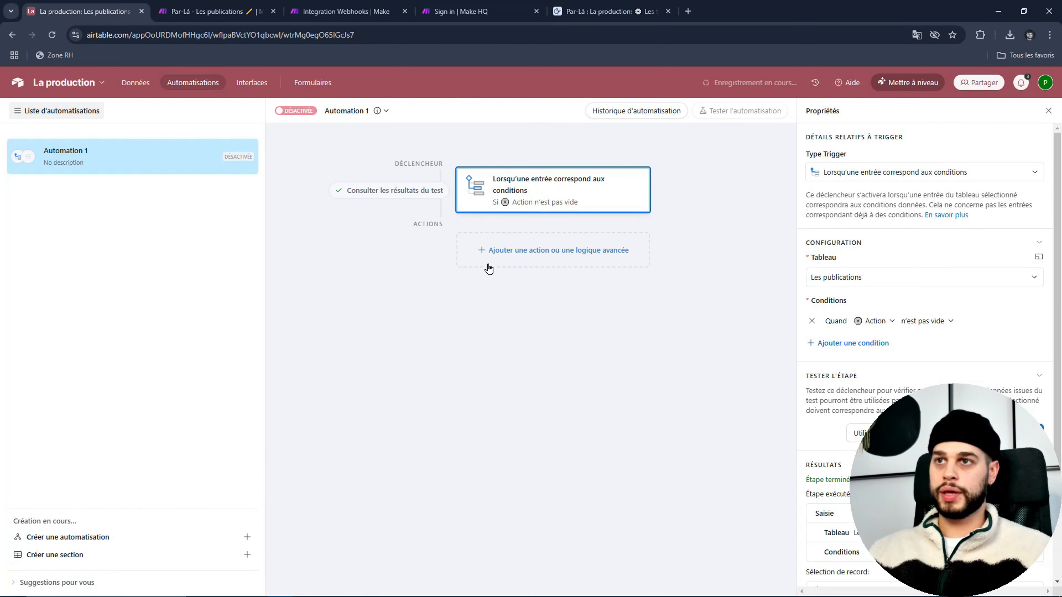
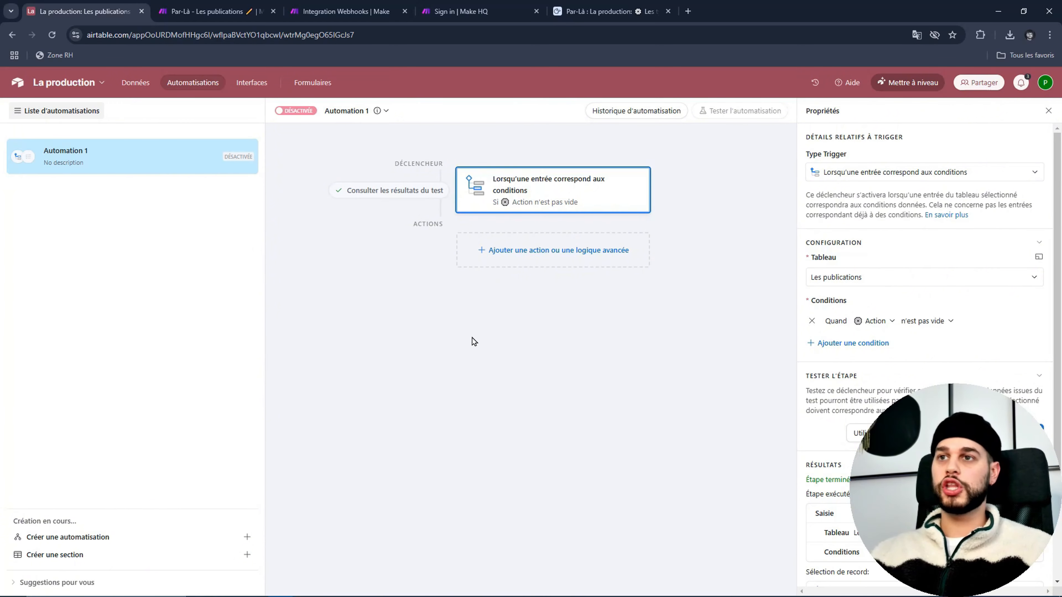
Step: Add an "Exécuter le script" action and replace its sample code with a fetch call to webhookUrl passing recordId and actionId from input.config()
left_click(552, 263)
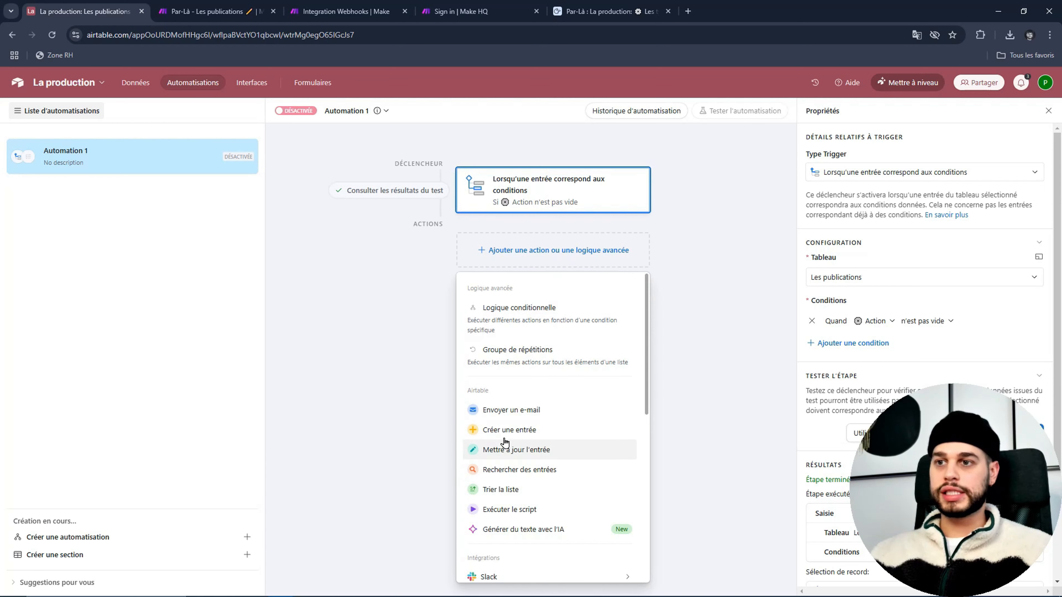
left_click(528, 511)
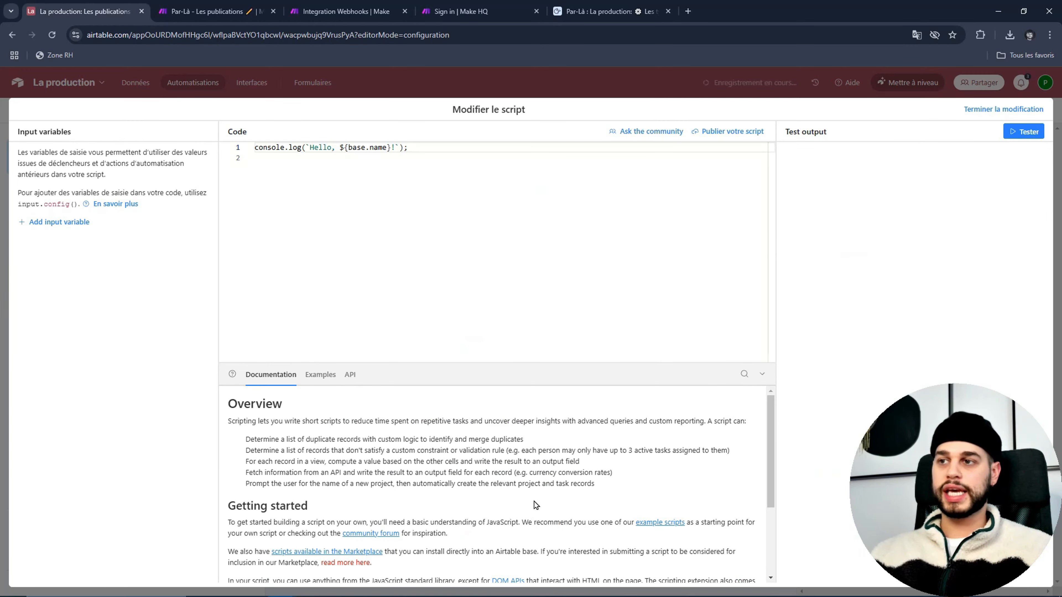
left_click_drag(410, 147, 216, 137)
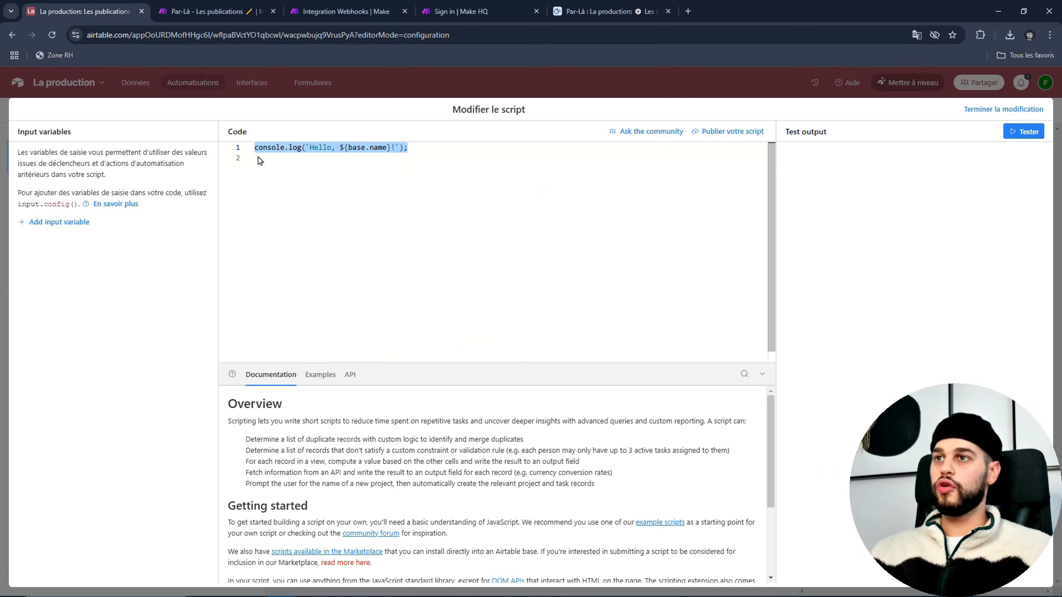
type("let params = input.config();  await fetch(params.webhookUrl + \"?recordId=\" + params.recordId + \"&actionId=\" + params.actionId);")
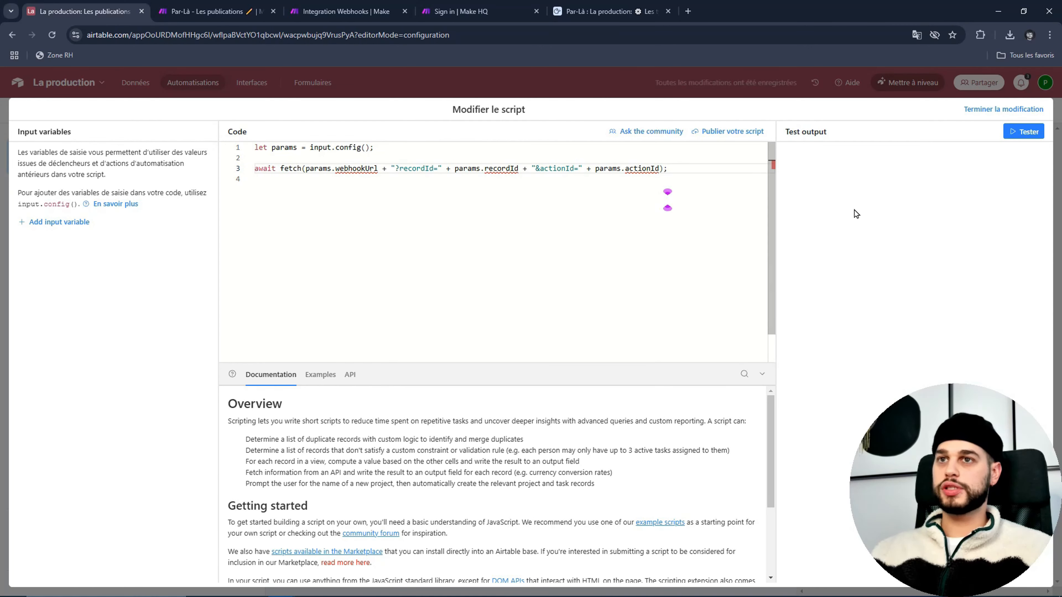
left_click(620, 269)
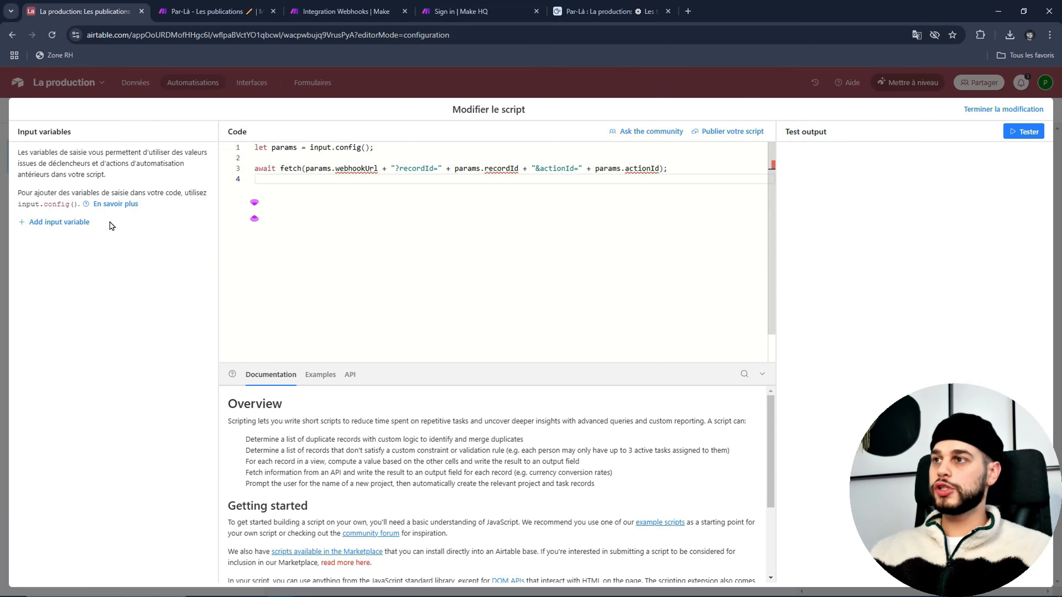
Step: Add a script input variable named recordId with the trigger record's "ID de l'entrée Airtable" as its value
left_click(78, 226)
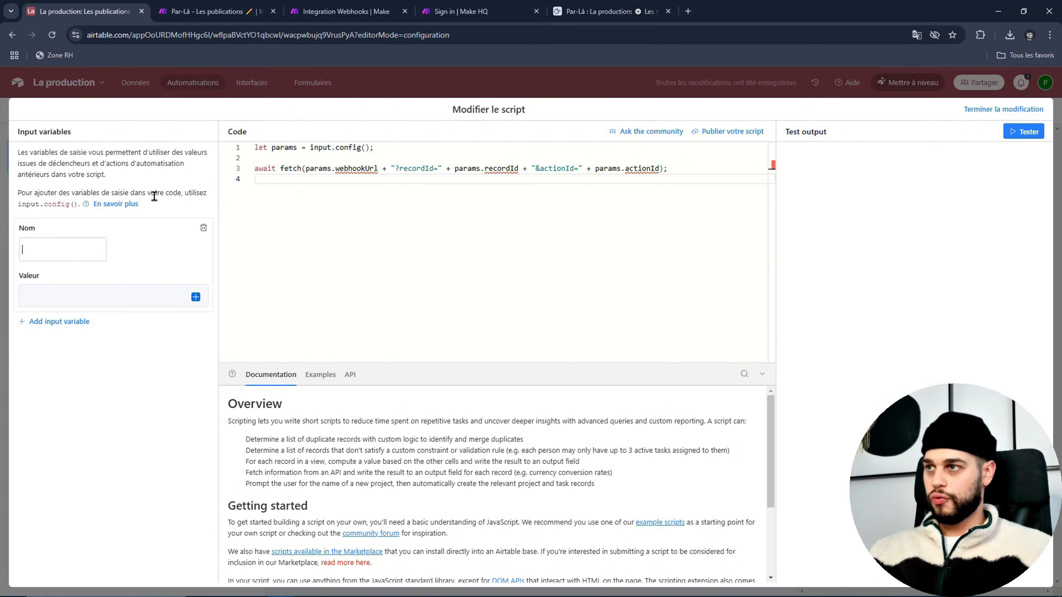
type("record")
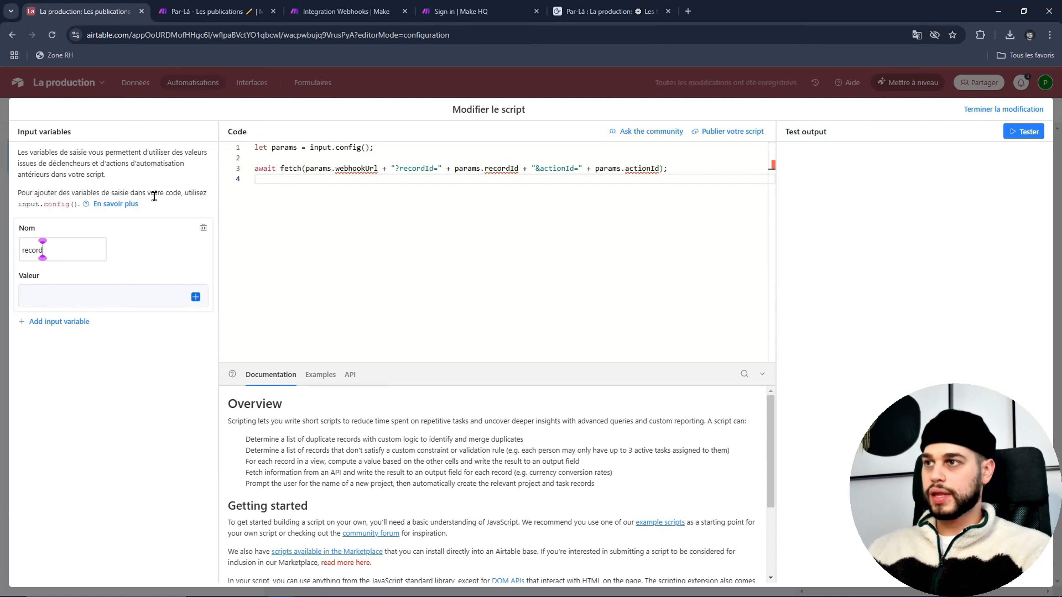
type("Id")
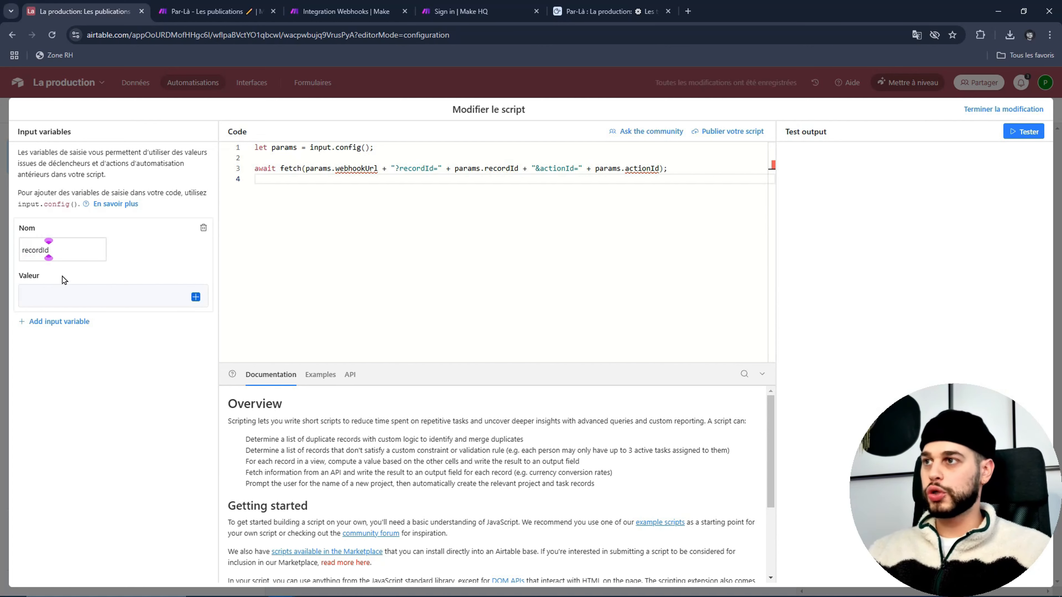
left_click(153, 240)
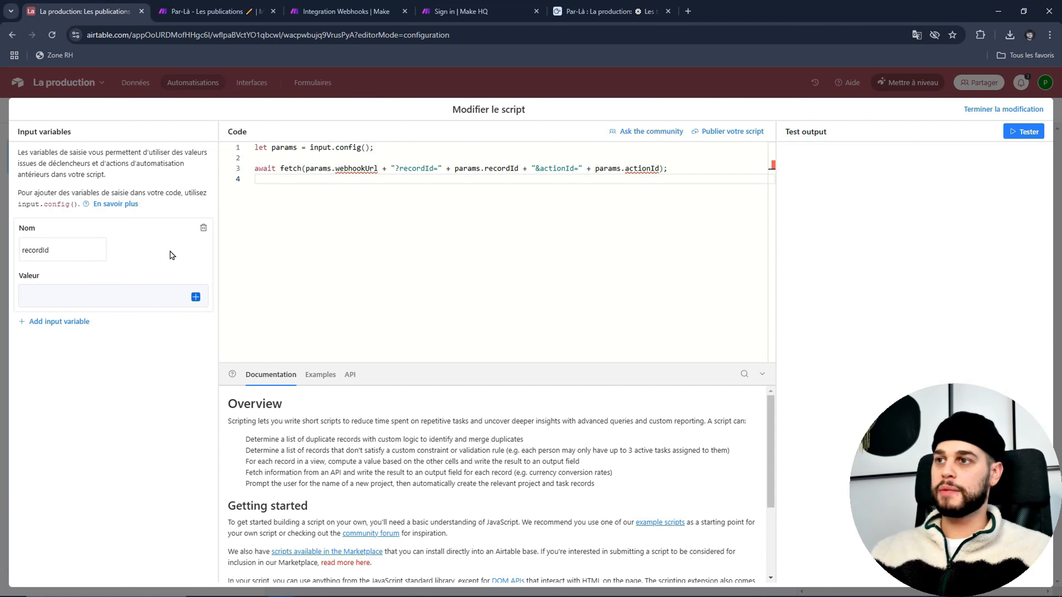
left_click(196, 298)
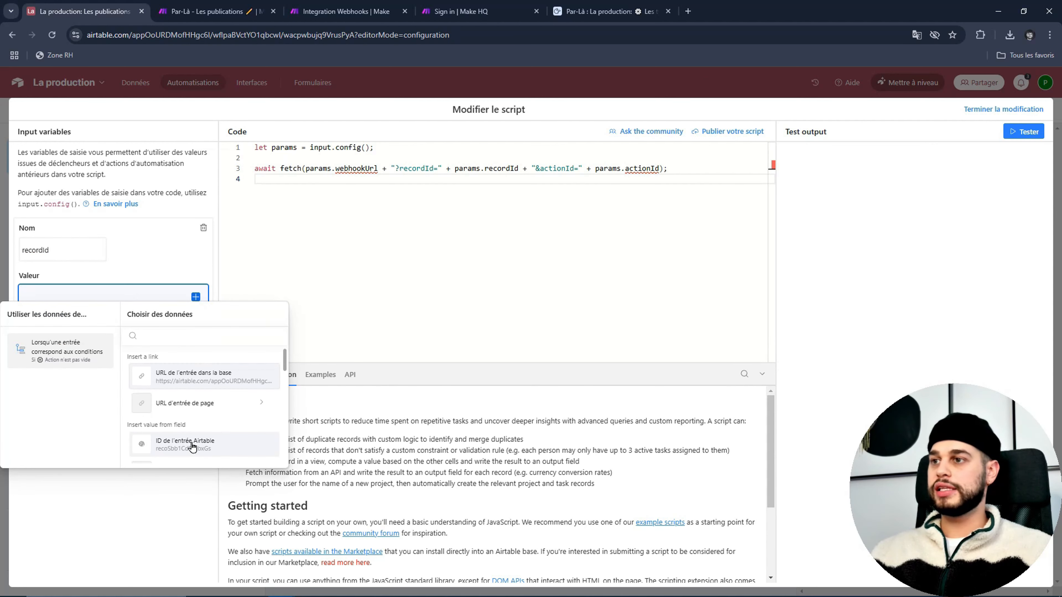
left_click(235, 446)
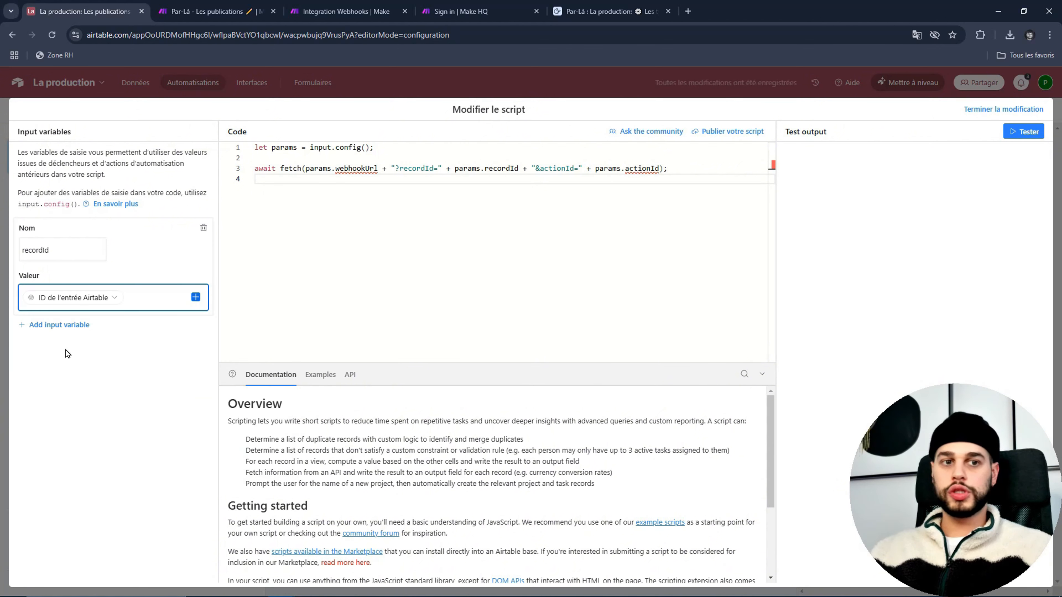
Step: Add a second input variable named actionId whose value is the list of values from "ID (from Action)"
left_click(75, 325)
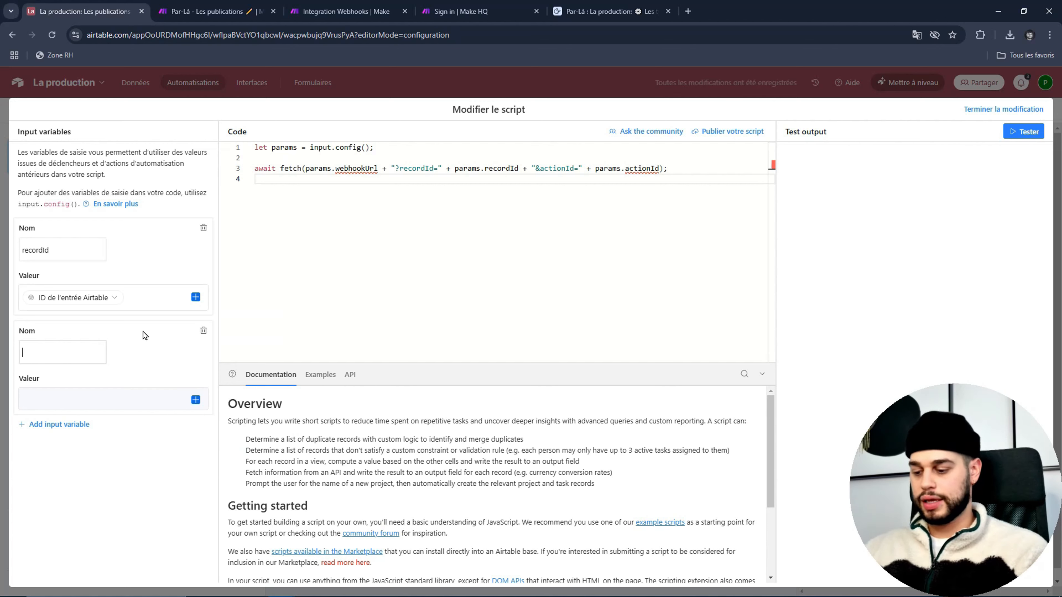
type("actionId")
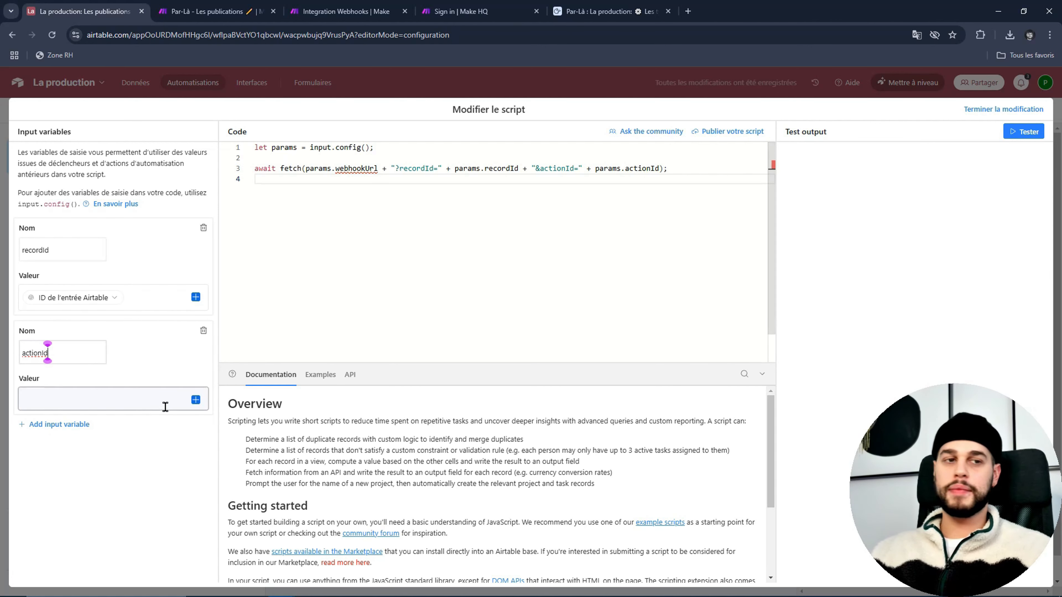
left_click(195, 399)
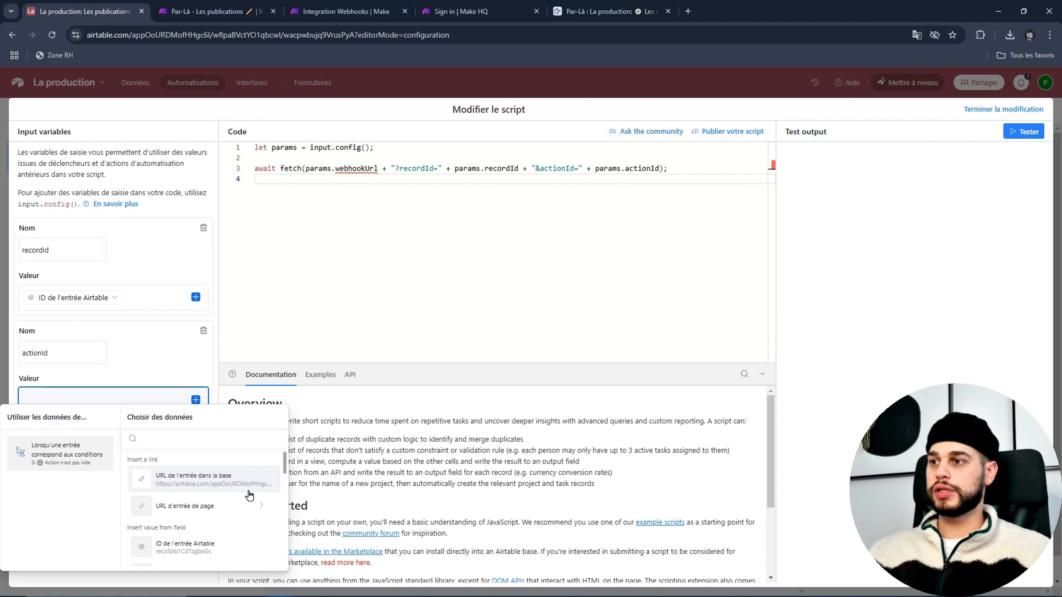
scroll(247, 490, "down", 5)
scroll(249, 489, "down", 5)
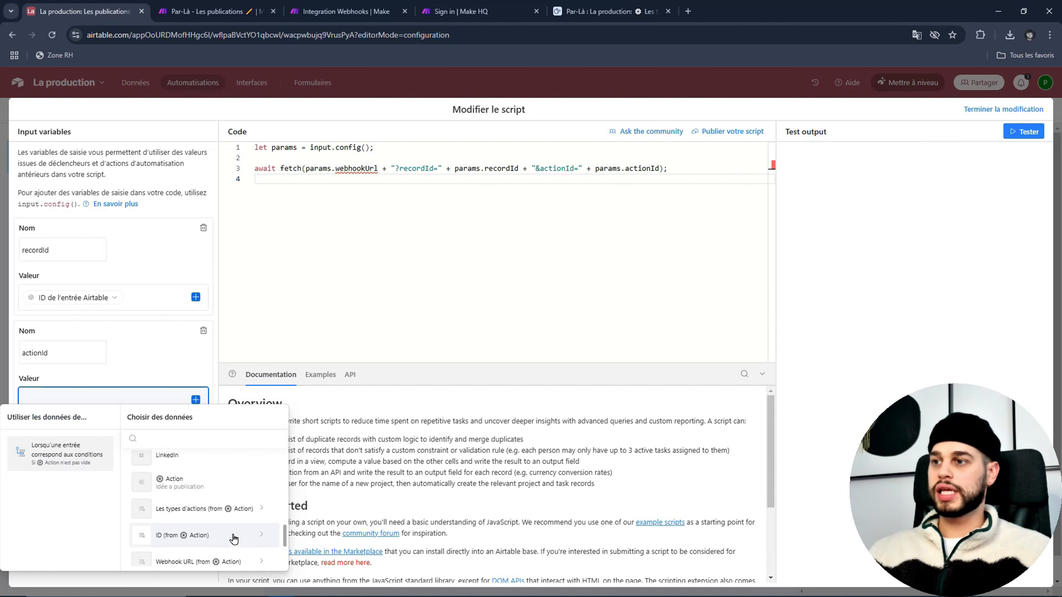
left_click(212, 540)
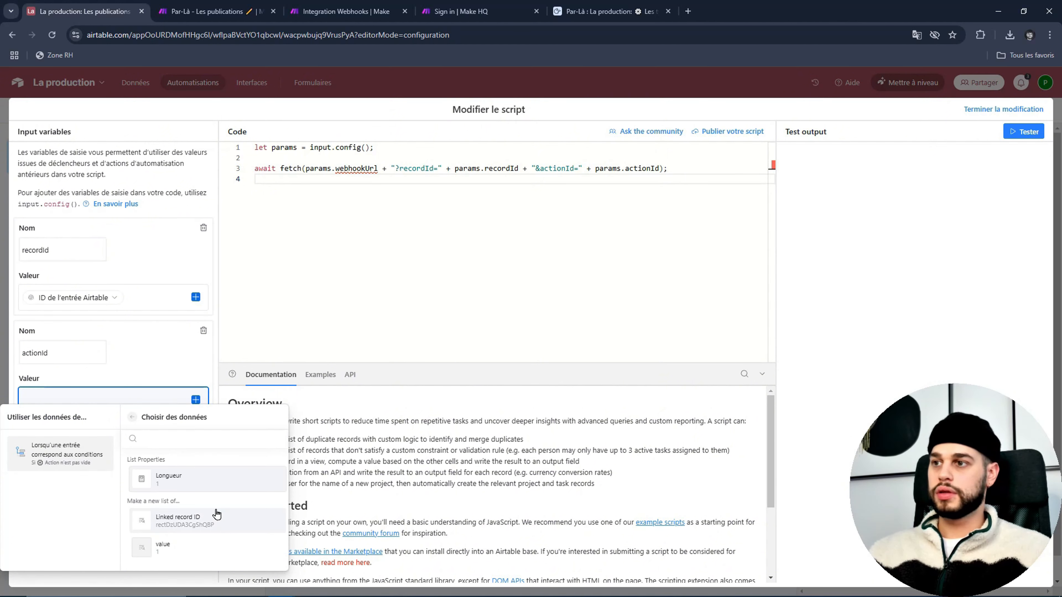
left_click(230, 545)
Step: Add a third input variable named webhookUrl using the values of "Webhook URL (from Action)", and finish editing the script
left_click(76, 430)
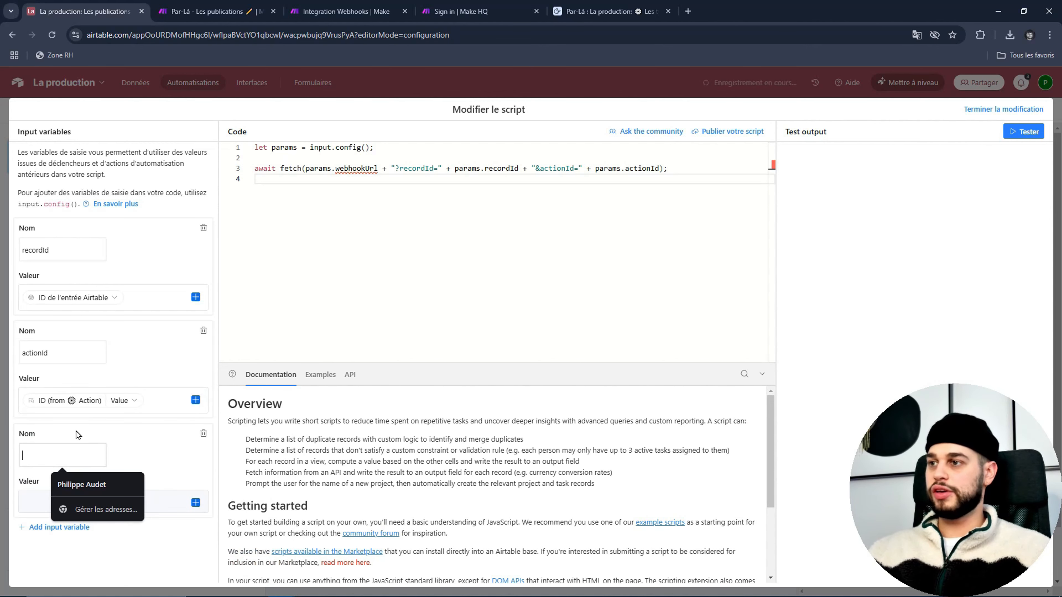
type("web")
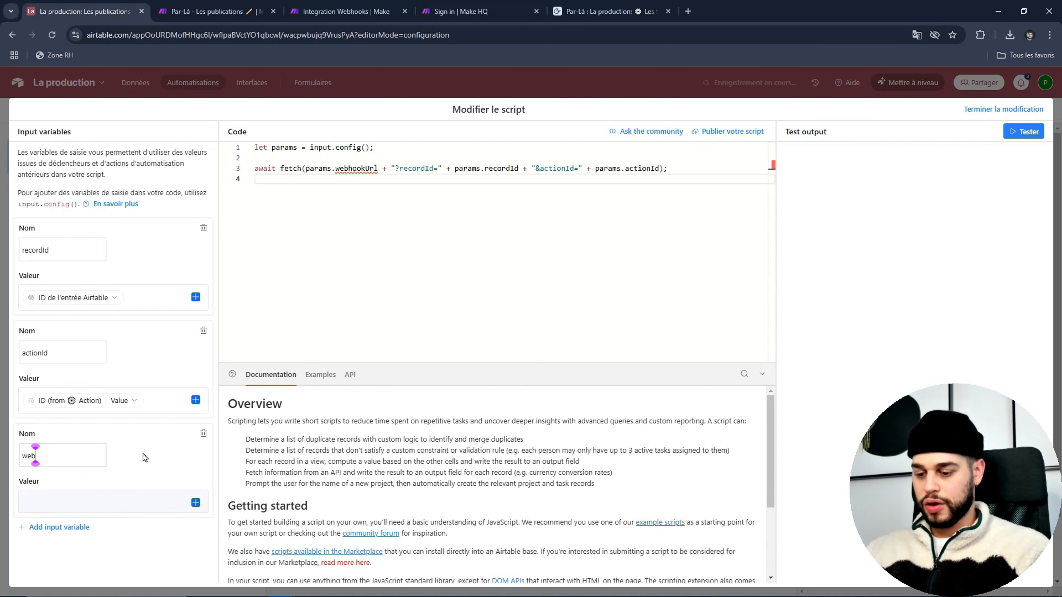
type("hookU")
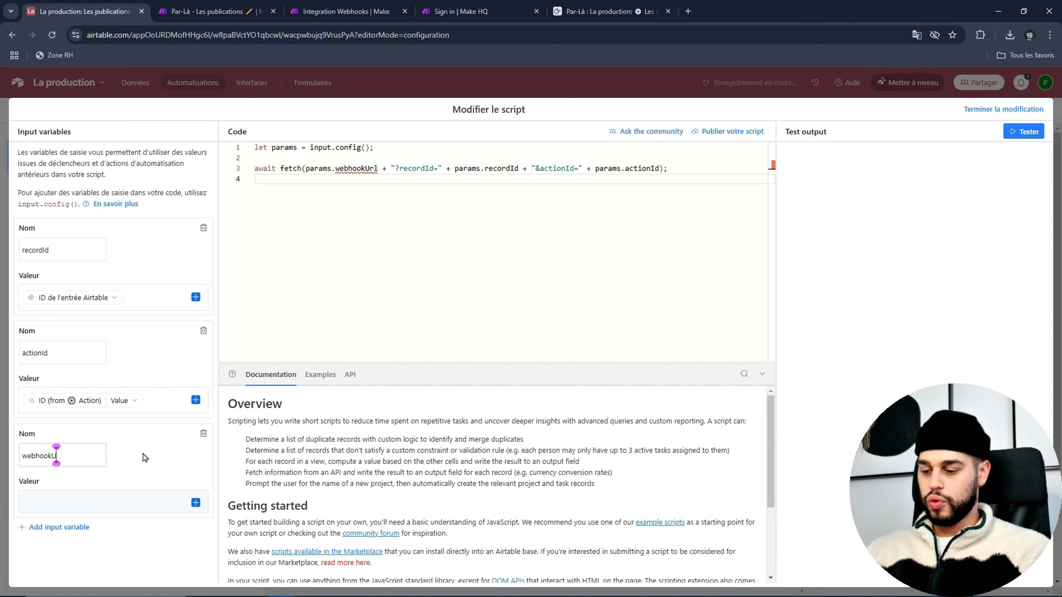
type("rl")
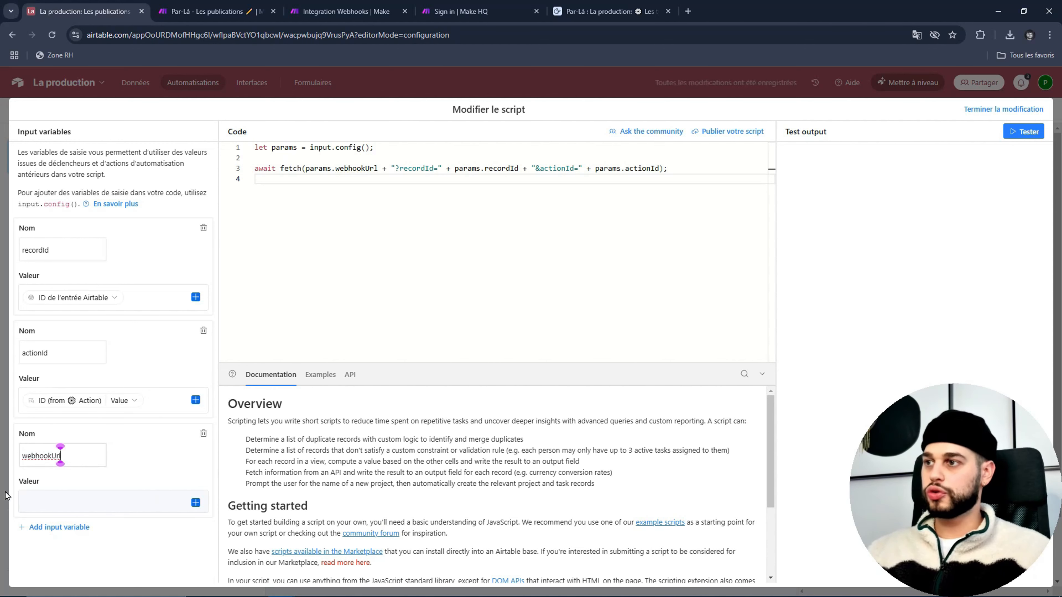
left_click(196, 504)
scroll(246, 521, "down", 2)
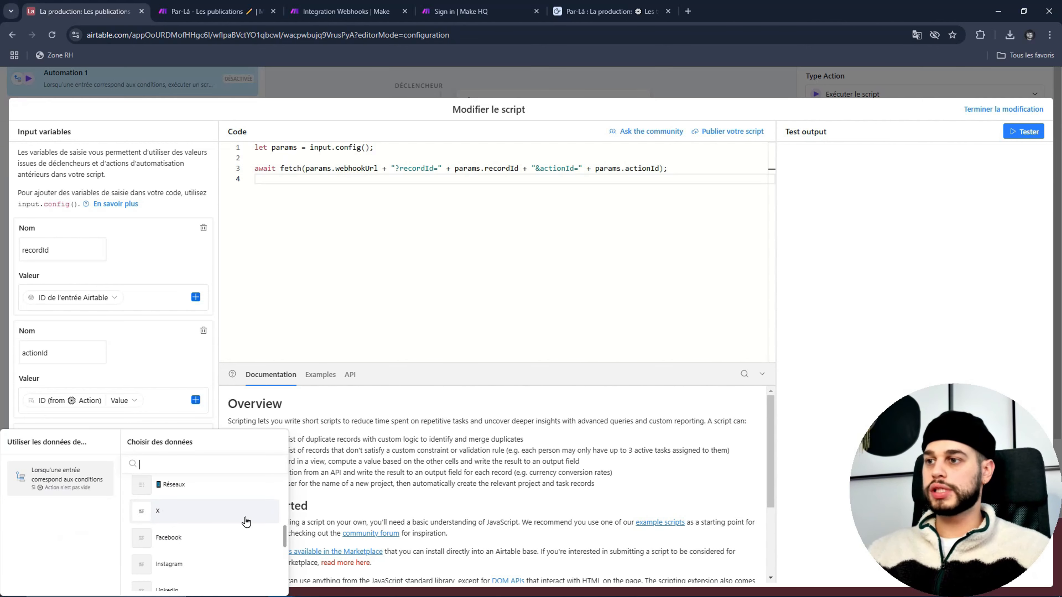
scroll(245, 521, "down", 2)
scroll(246, 525, "down", 2)
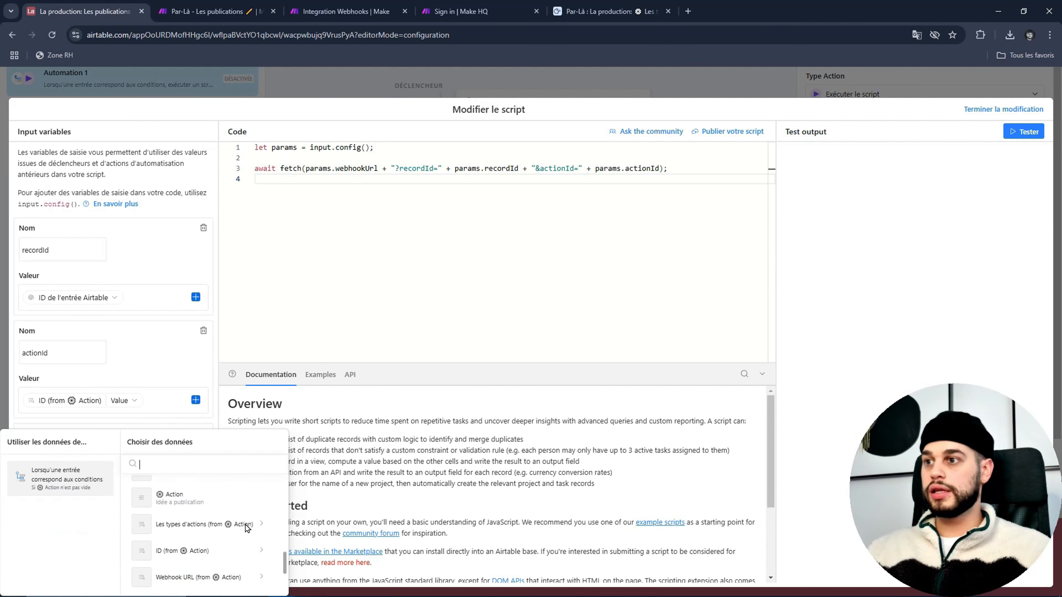
scroll(246, 528, "down", 2)
left_click(208, 508)
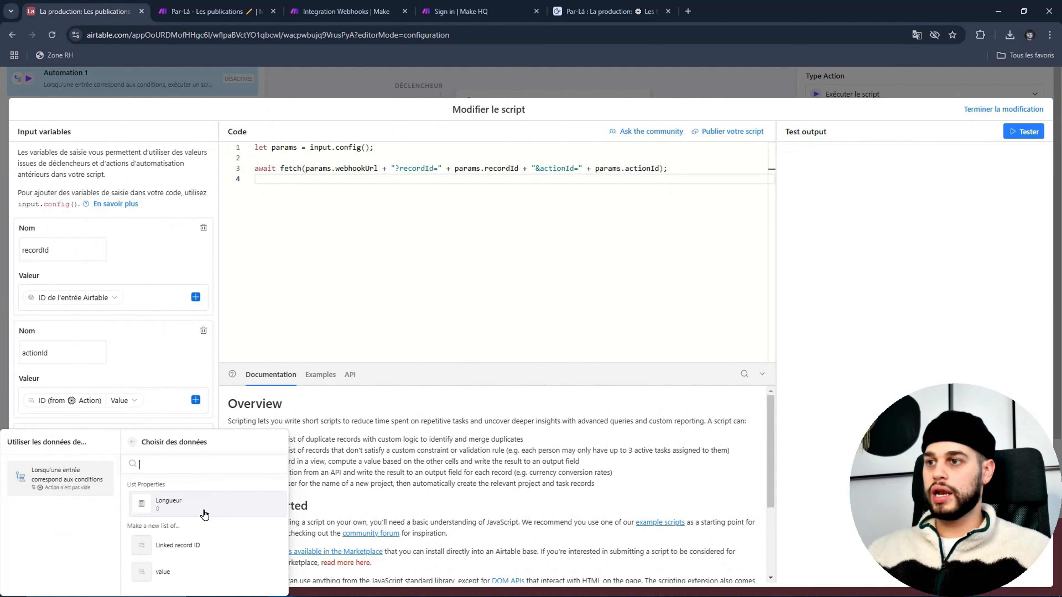
left_click(204, 572)
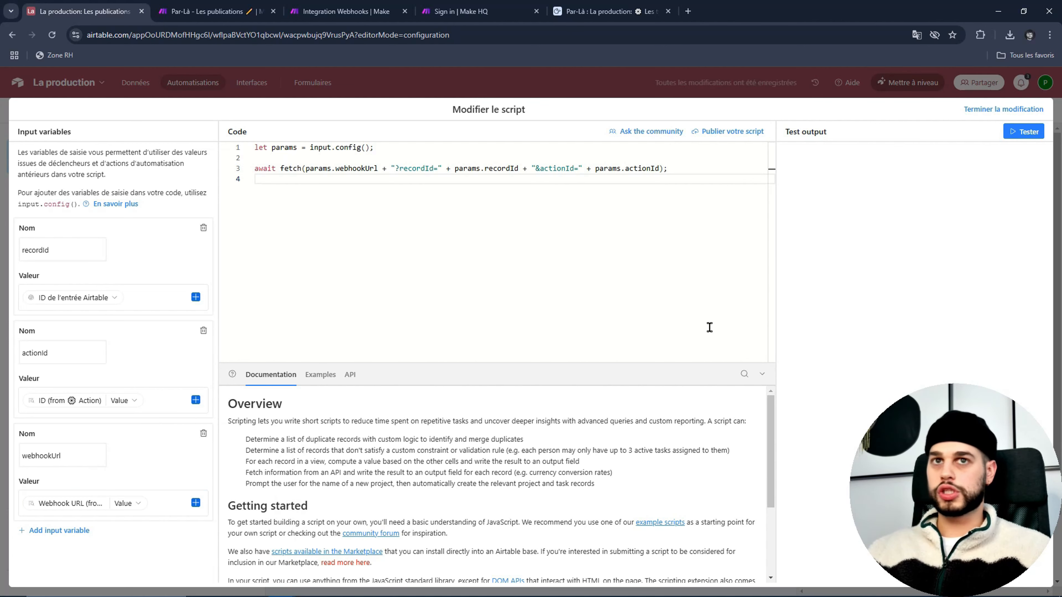
left_click(983, 109)
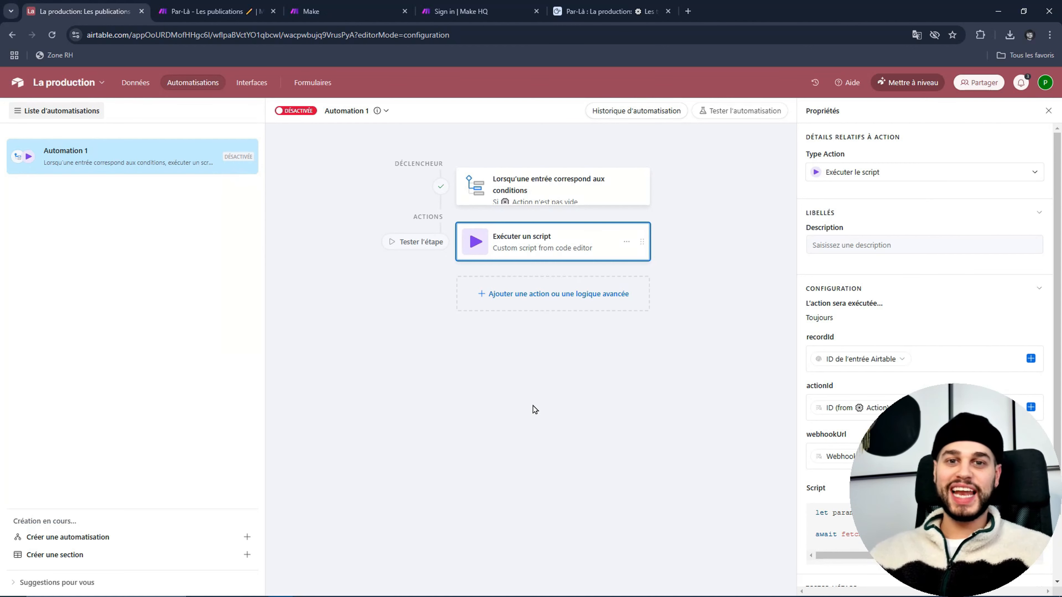
Step: Switch to Make and create a new scenario that starts with a Webhooks Custom webhook module
left_click(428, 17)
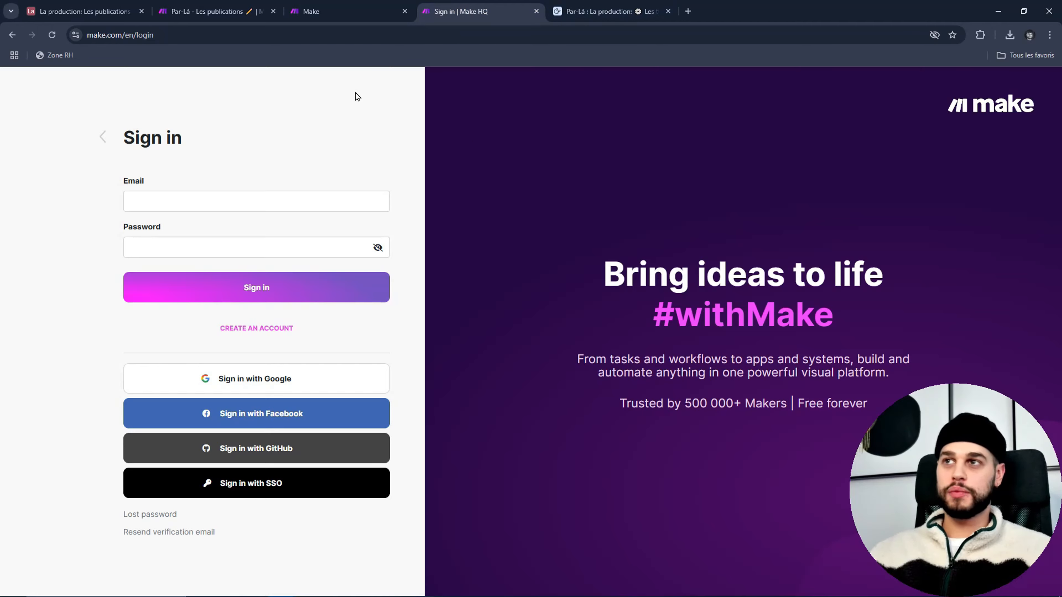
left_click(343, 12)
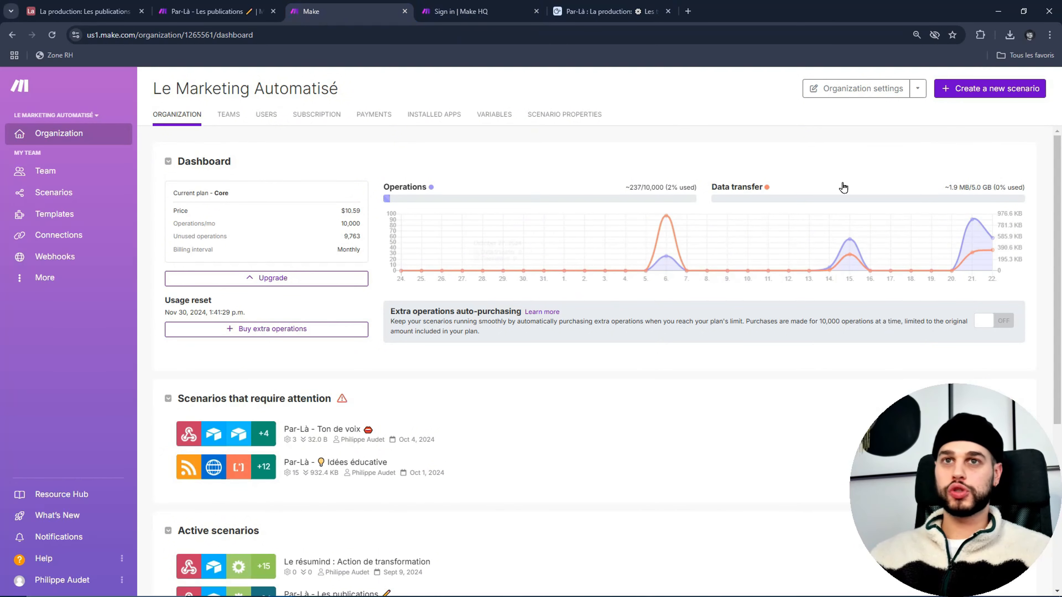
left_click(987, 99)
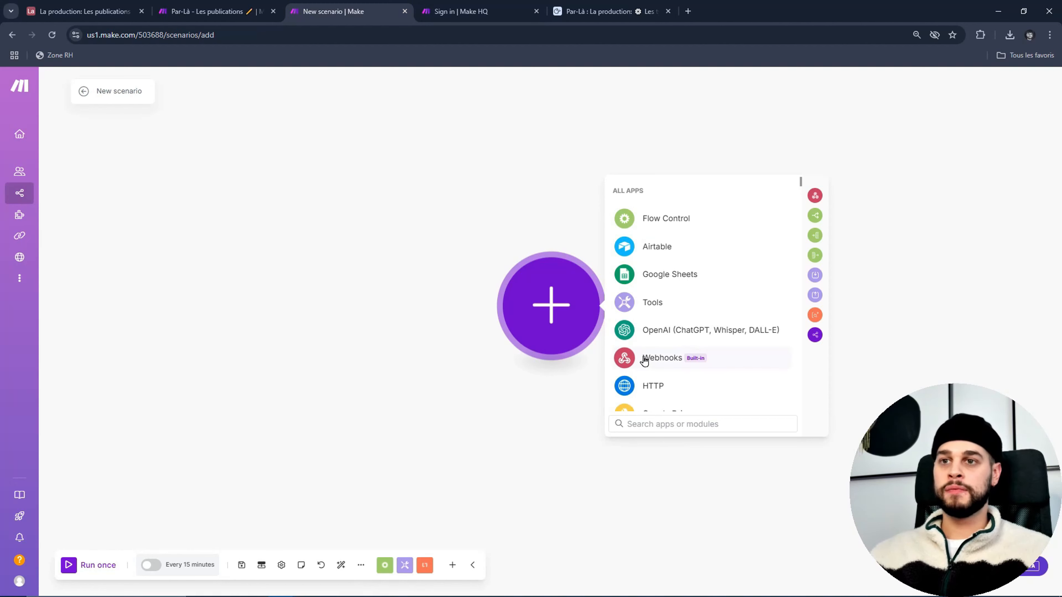
left_click(662, 358)
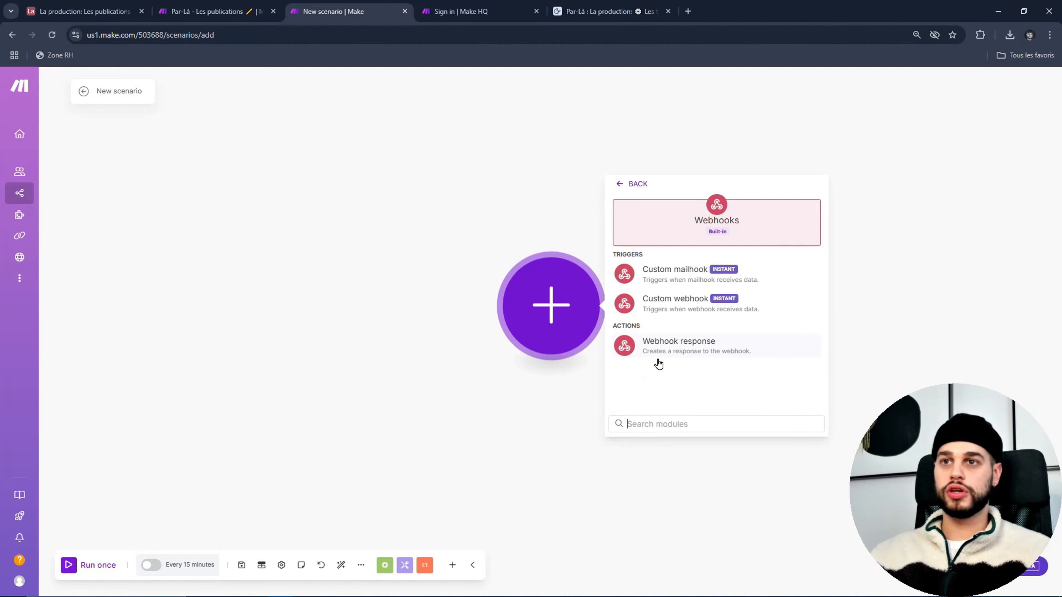
left_click(661, 314)
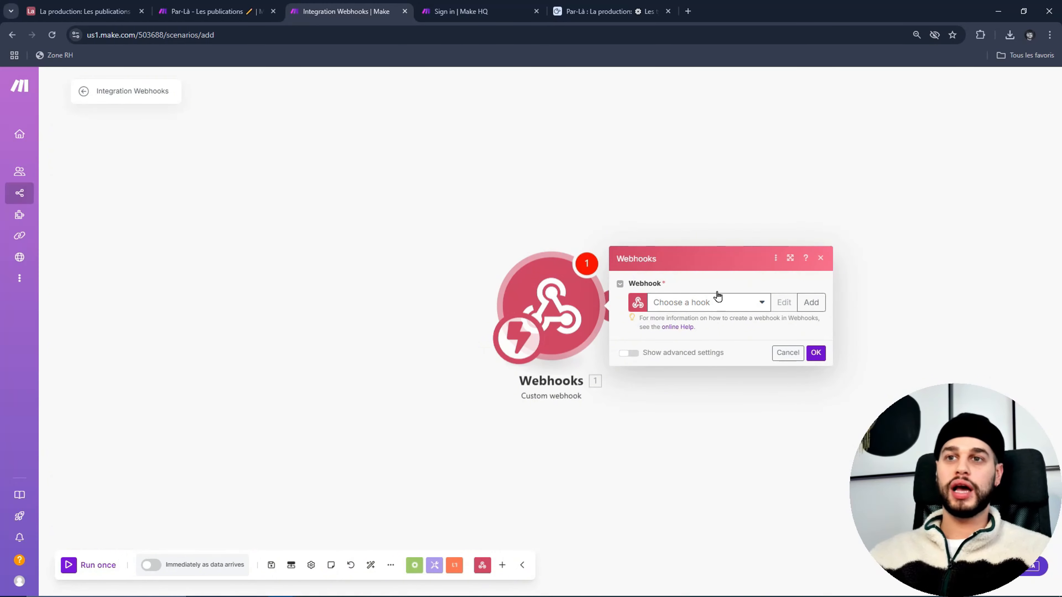
Step: Create a webhook with the default name "My gateway-webhook webhook" for the module and copy its address
left_click(818, 309)
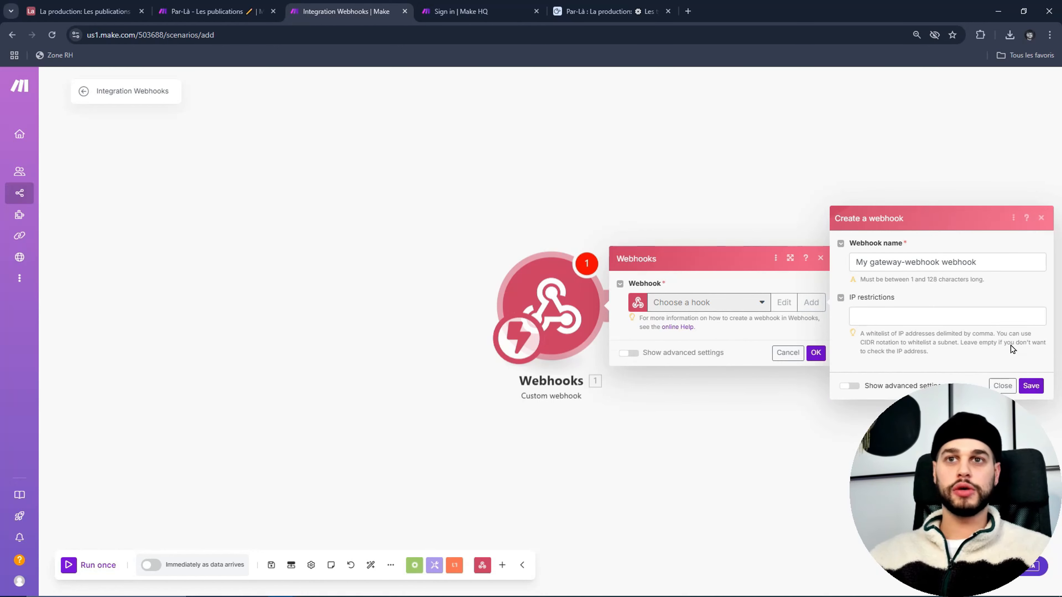
left_click(1031, 386)
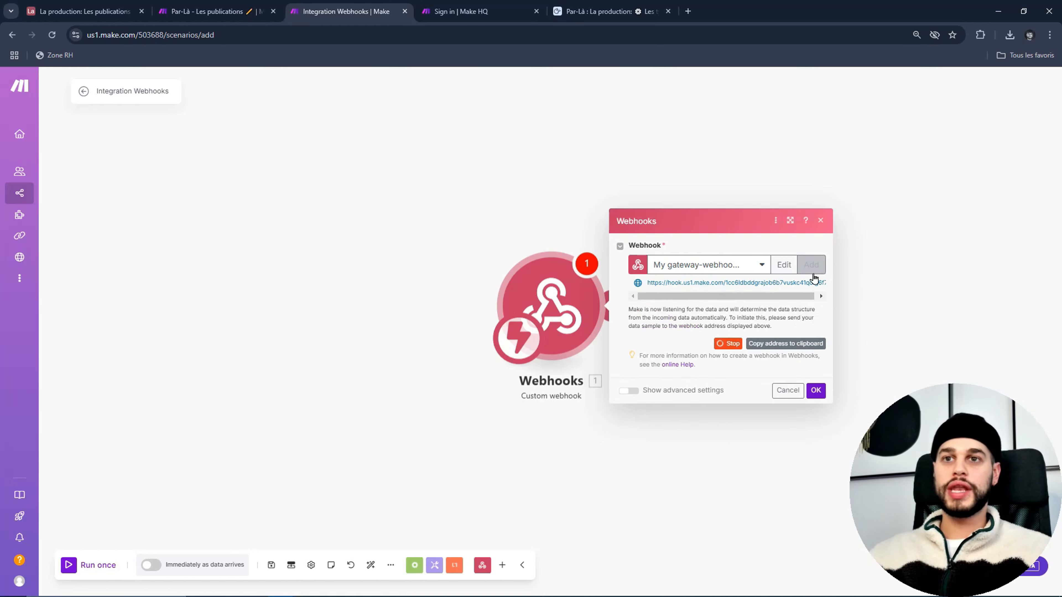
left_click(788, 345)
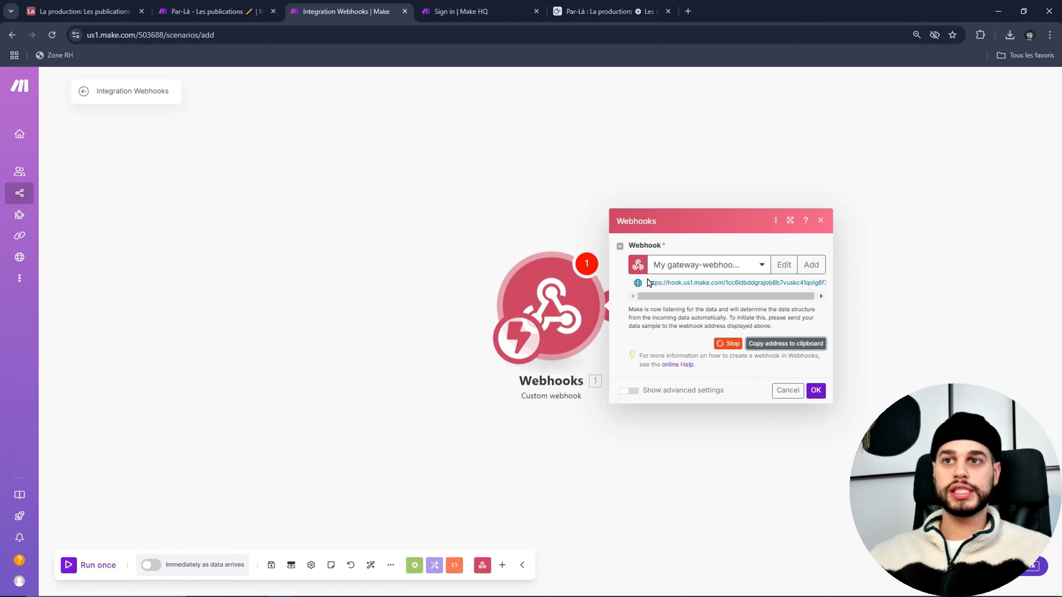
left_click_drag(647, 282, 826, 284)
key("ctrl+c")
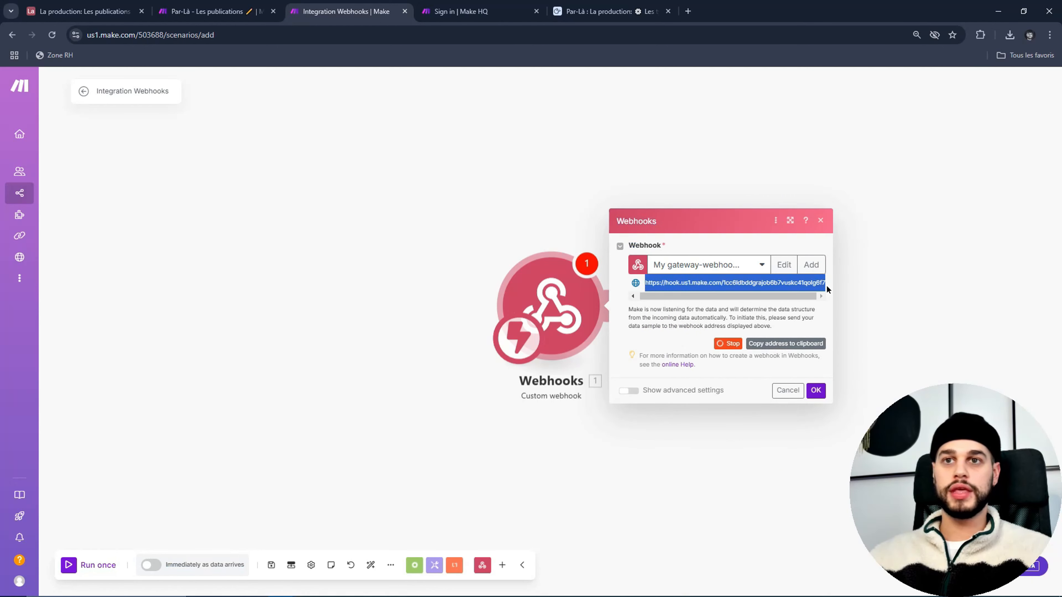
left_click(821, 344)
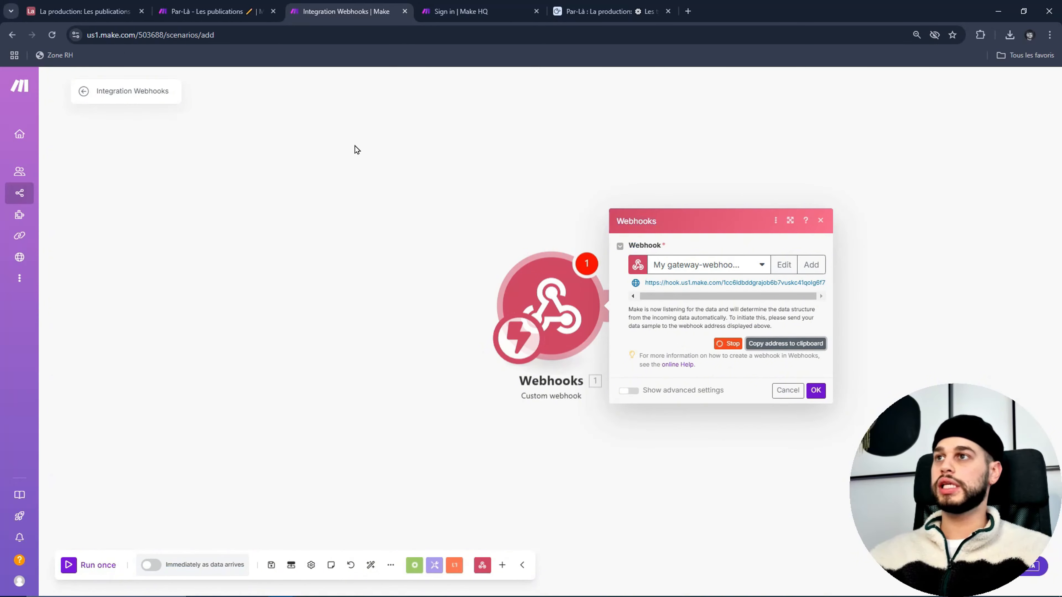
Step: Switch to Airtable, leave the automation without activating it, and open the Actions table
left_click(106, 9)
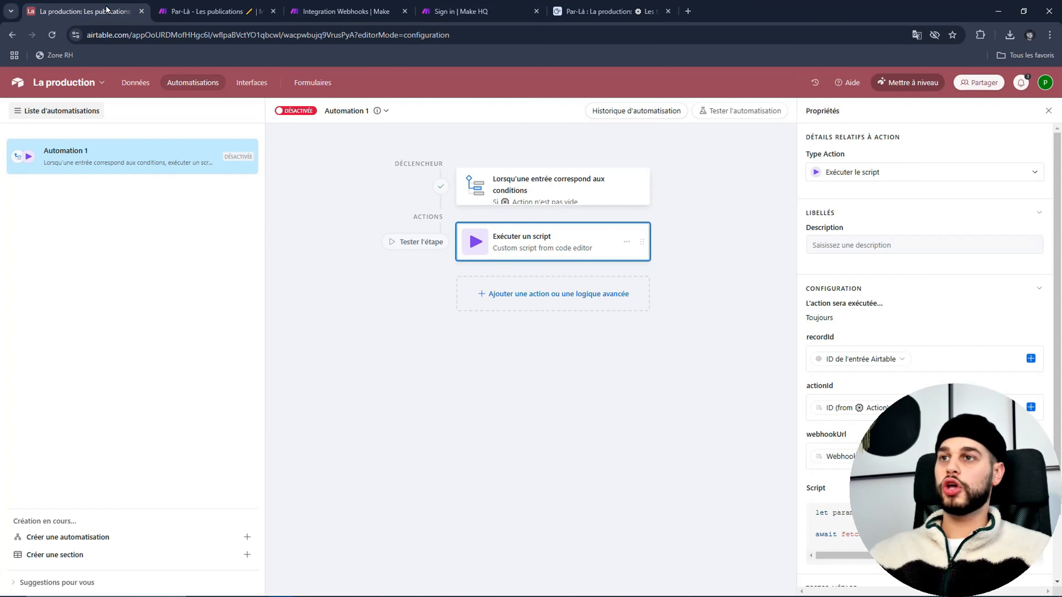
left_click(144, 82)
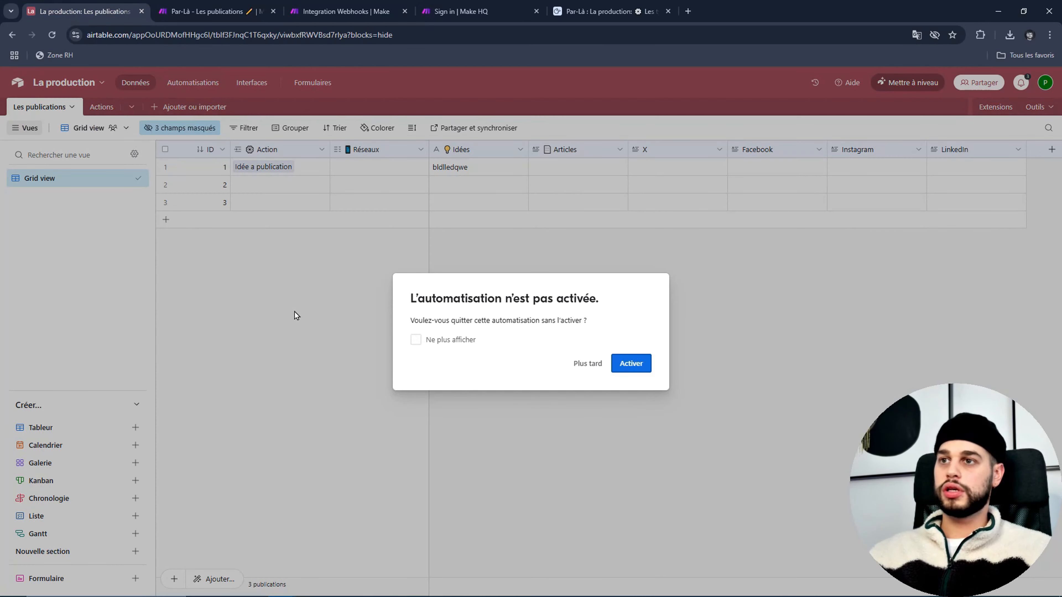
left_click(587, 363)
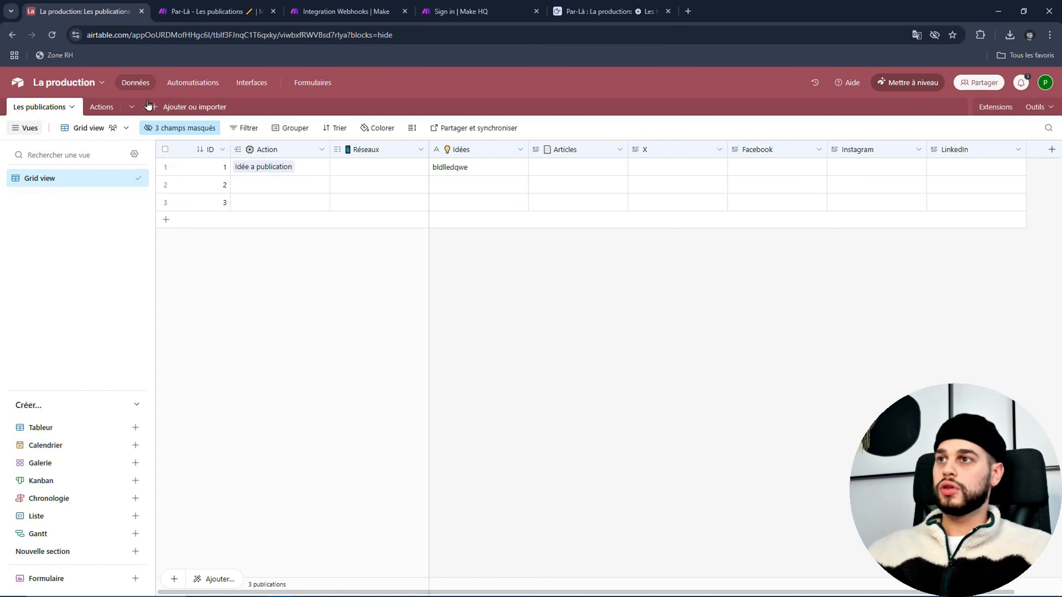
left_click(104, 110)
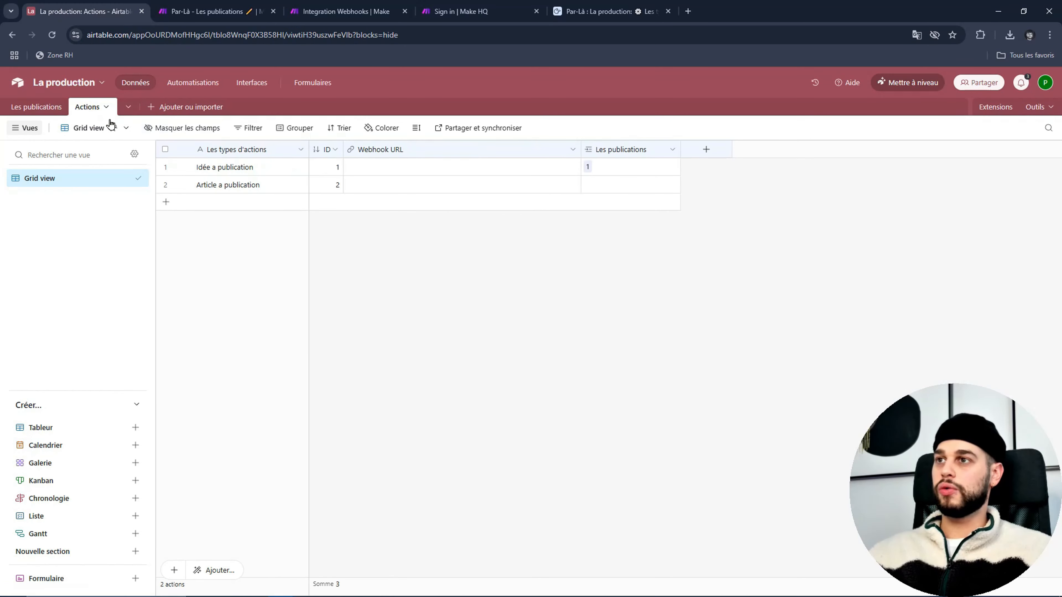
Step: Paste the copied webhook address into Webhook URL for Idée a publication and Article a publication, and hide the Les publications field
left_click(446, 168)
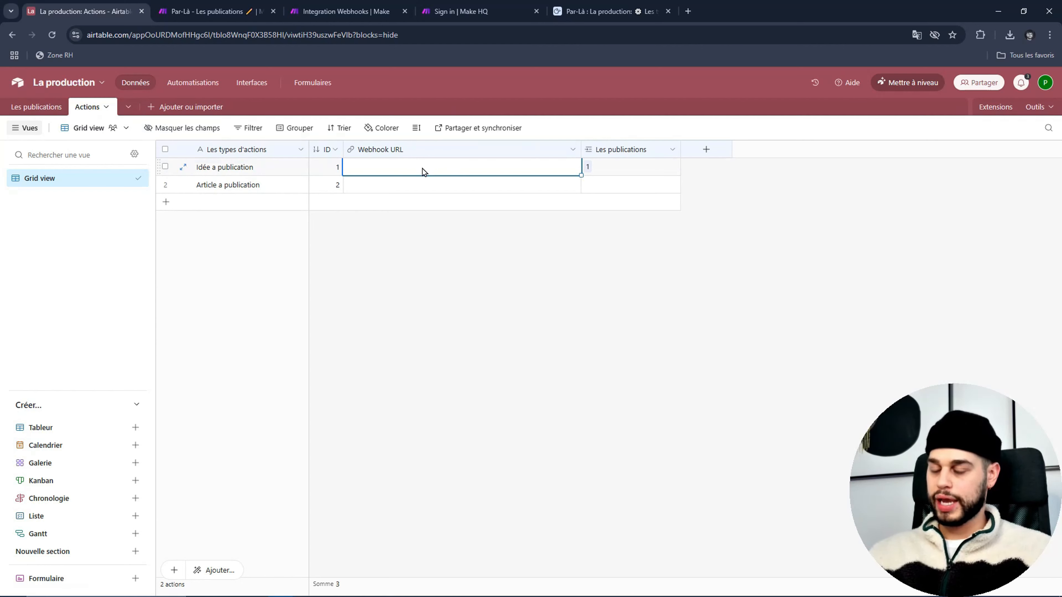
key("ctrl+v")
left_click(441, 192)
key("ctrl+v")
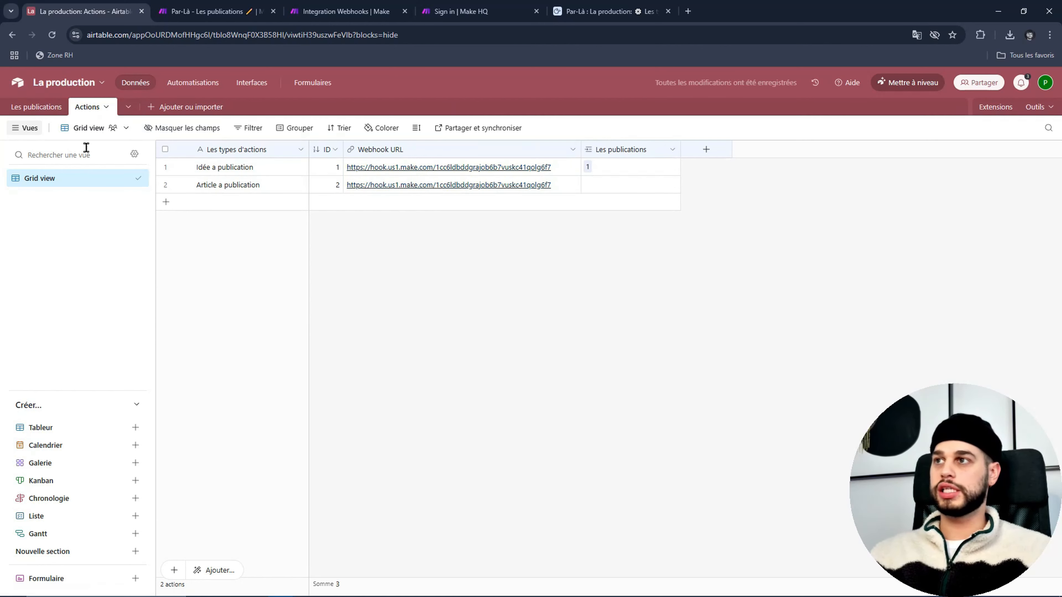
right_click(644, 151)
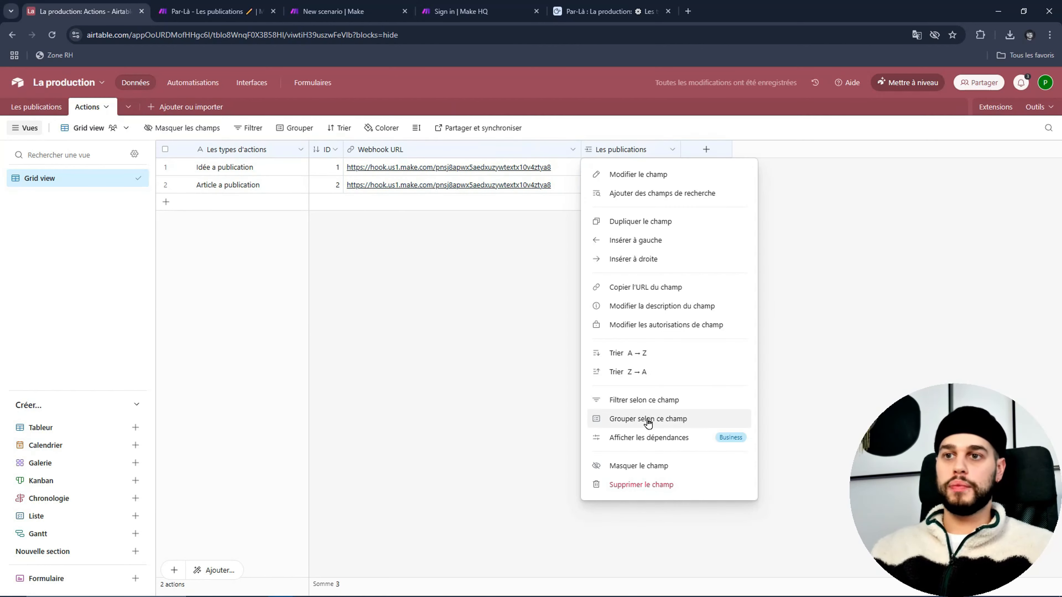
left_click(650, 467)
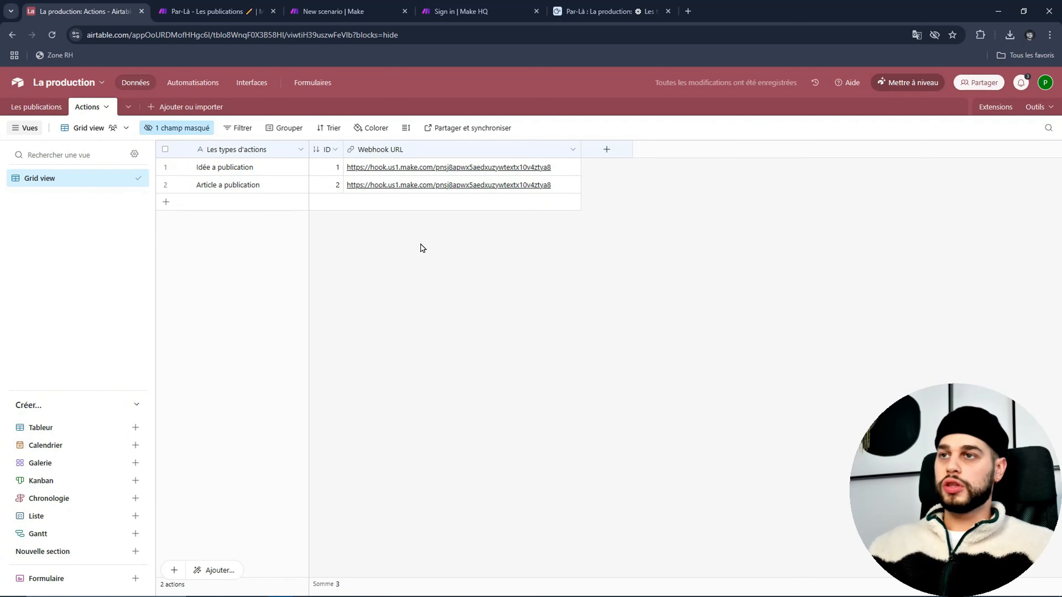
Step: Close the Make sign-in page and return to the new Make scenario
left_click(459, 11)
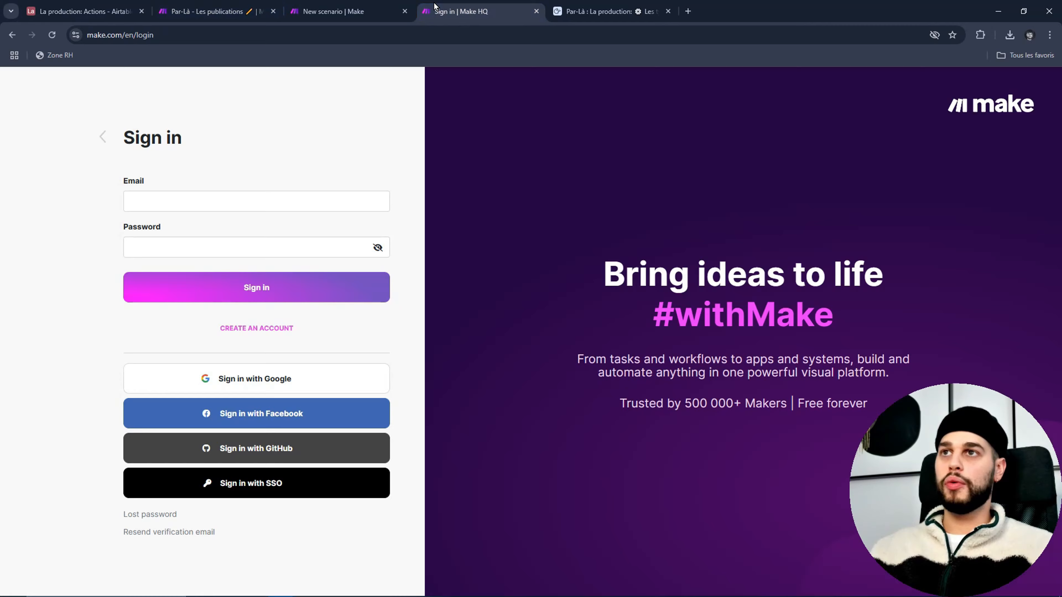
left_click(332, 5)
left_click(536, 12)
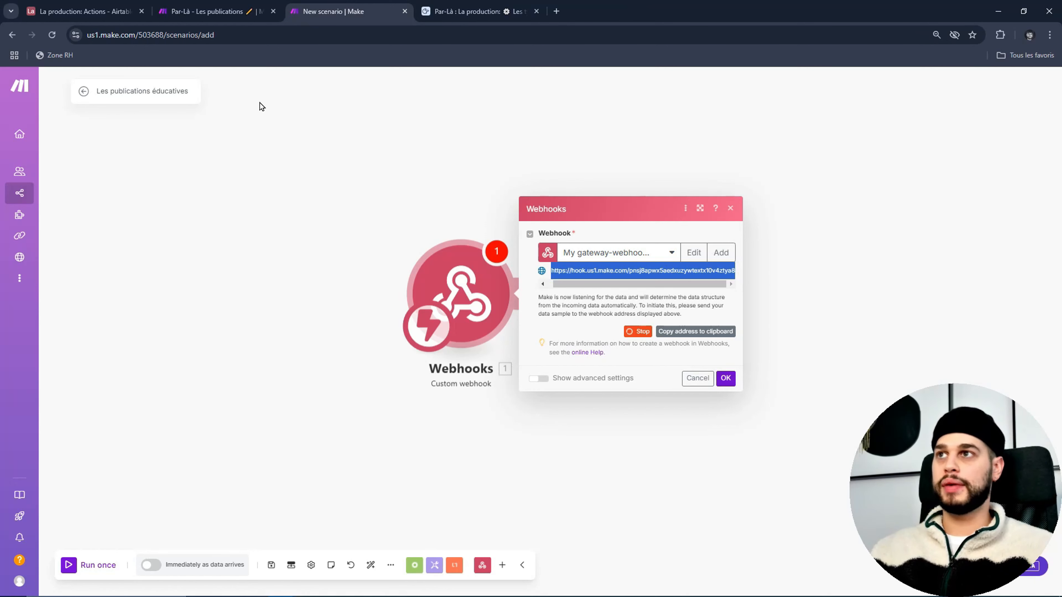
Step: Open the Idée a publication row's webhook link from Airtable to send sample data, and confirm the Webhooks module's settings in Make
left_click(84, 19)
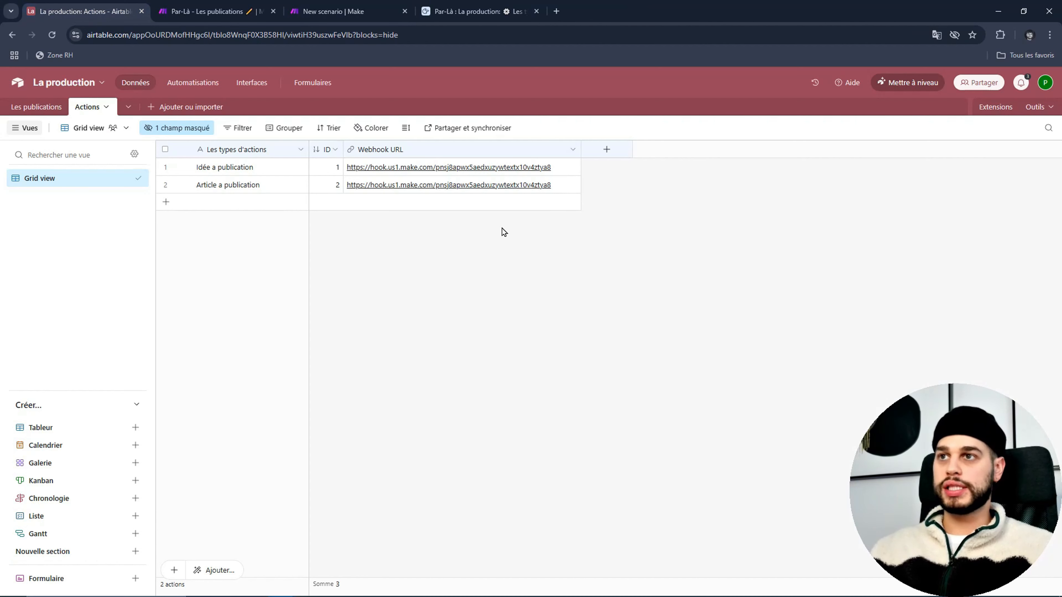
left_click(481, 171)
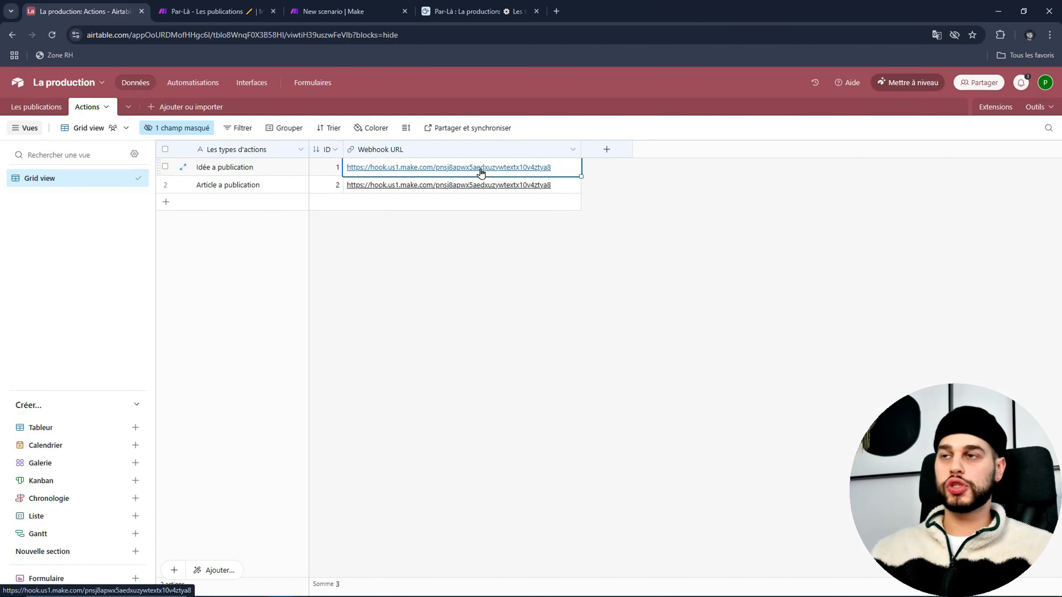
left_click(480, 170)
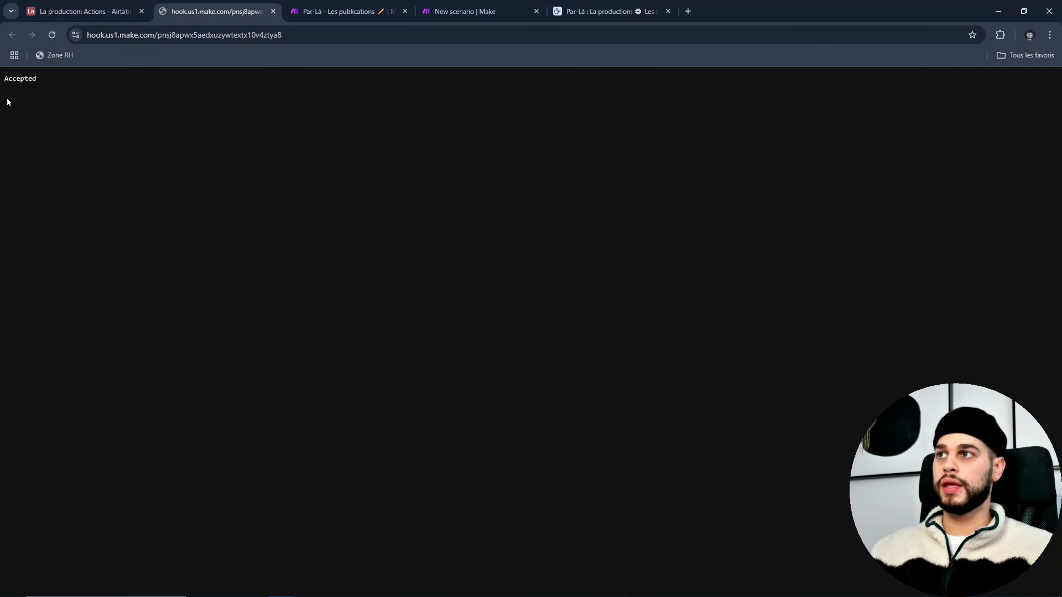
left_click(344, 11)
left_click(448, 6)
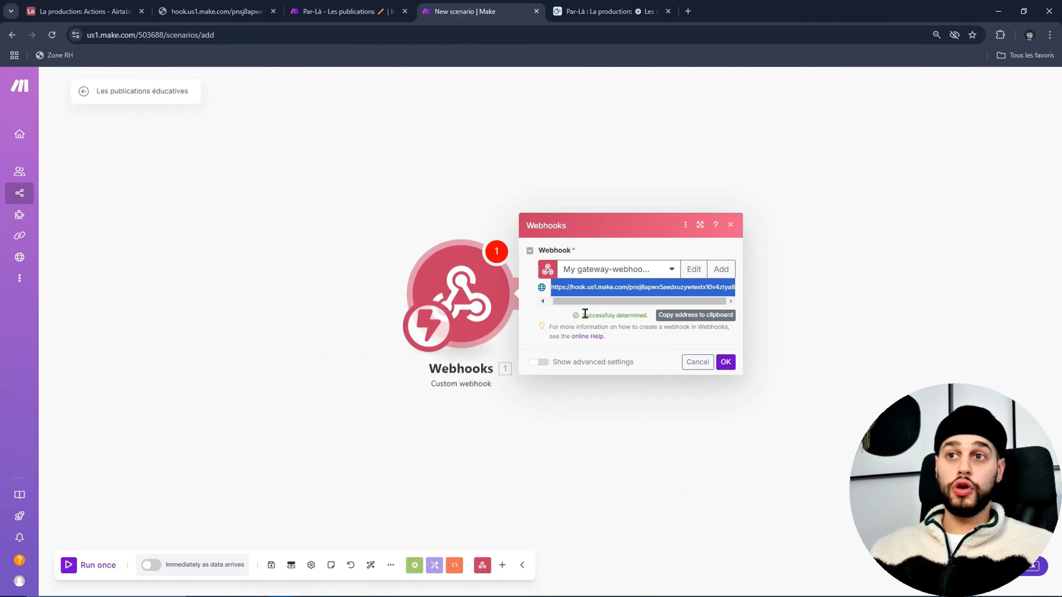
left_click(726, 362)
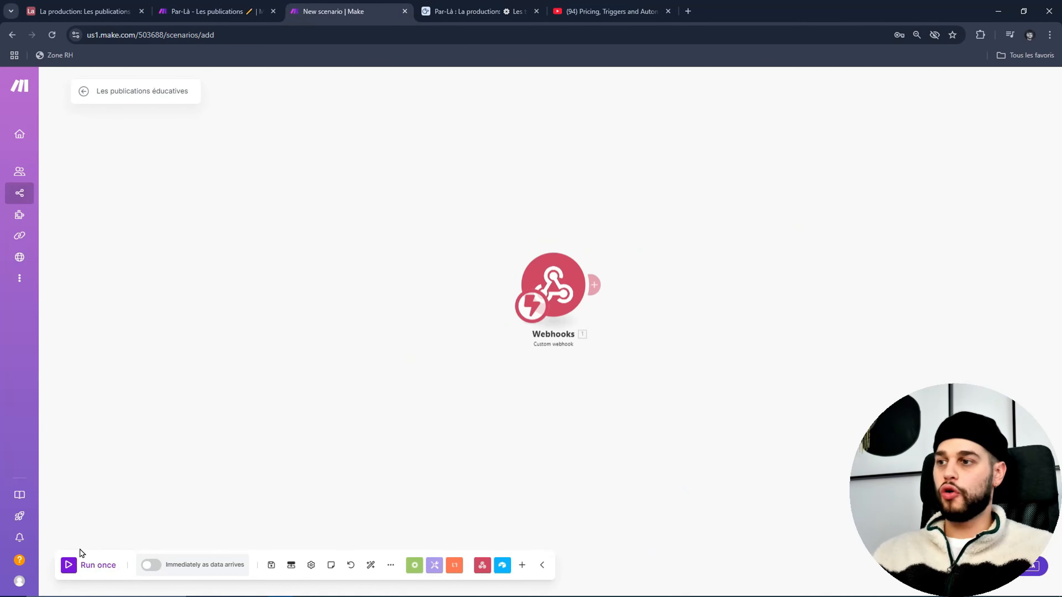
Step: Run the Make scenario once, switch to Airtable, and run a new test of Automation 1 with record 1
left_click(71, 567)
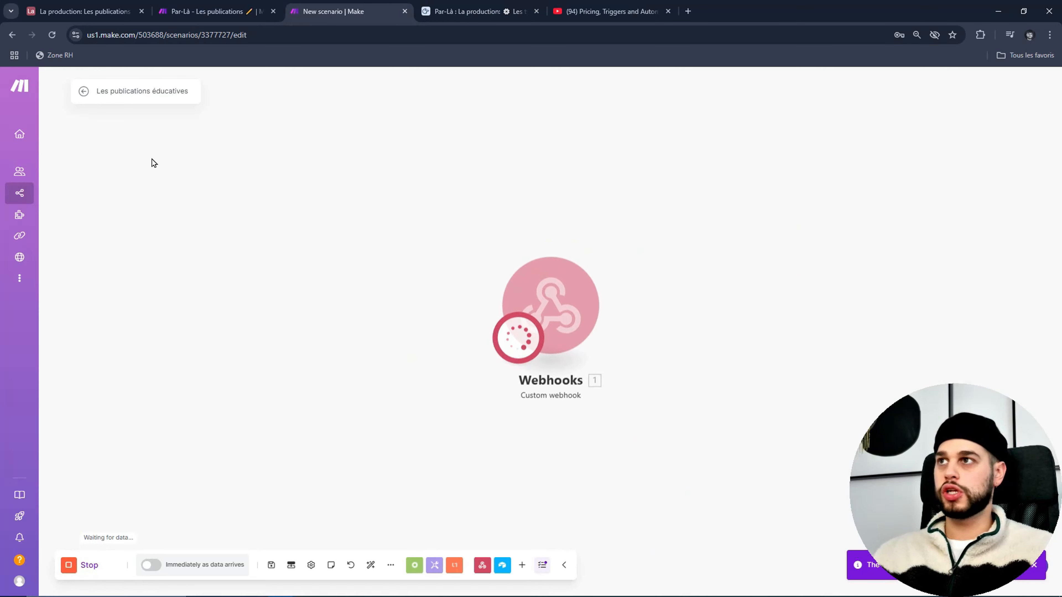
left_click(61, 5)
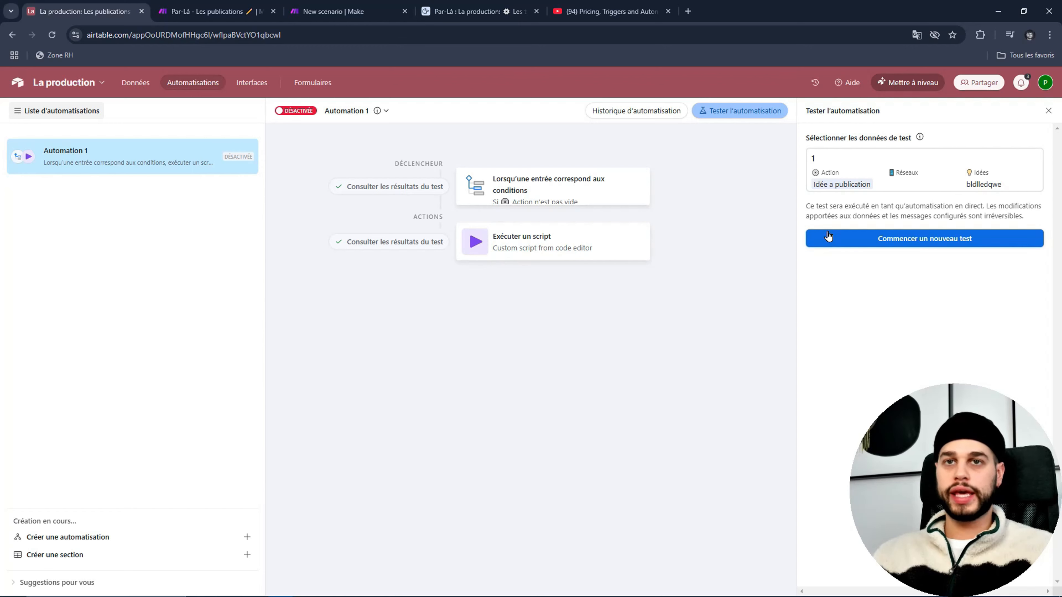
left_click(902, 245)
left_click(918, 161)
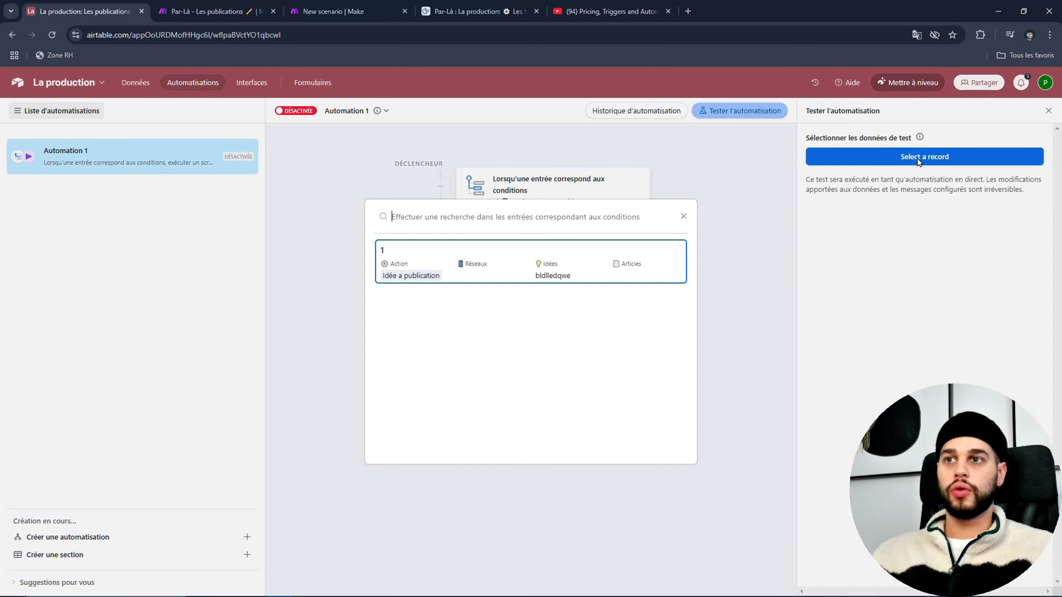
left_click(623, 258)
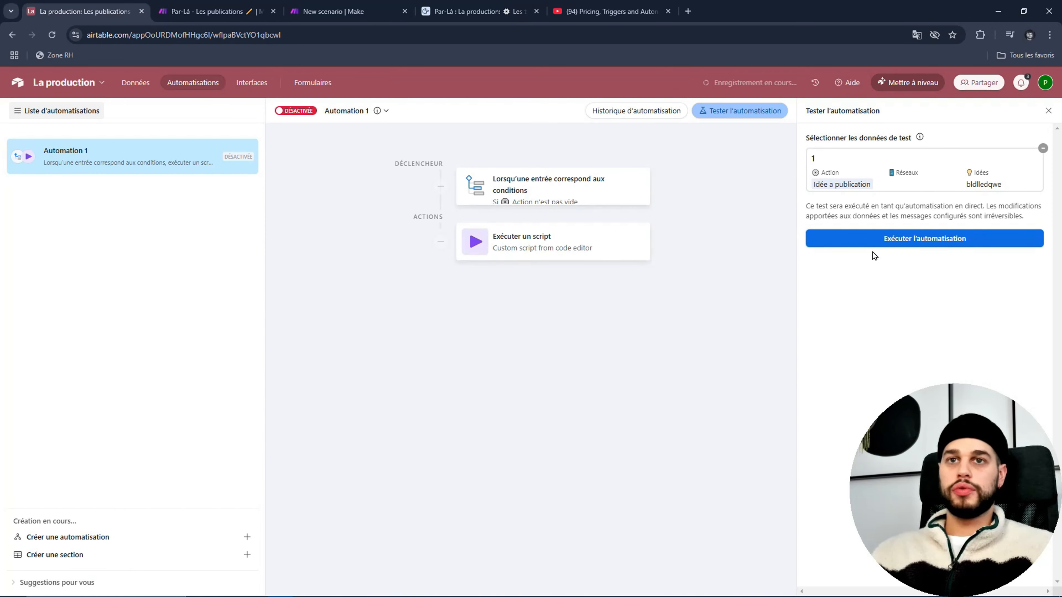
left_click(850, 242)
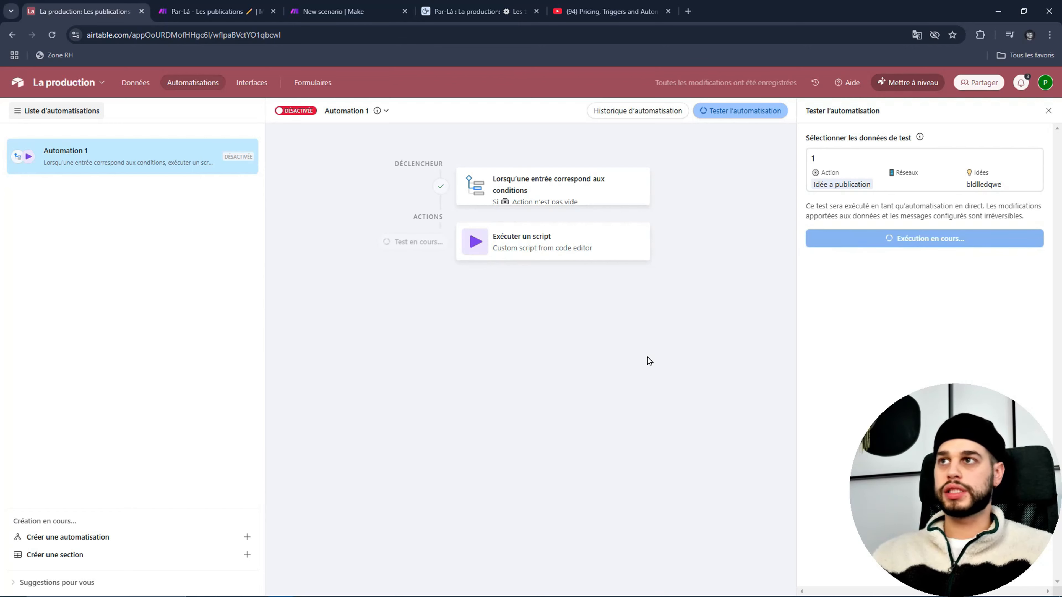
Step: Switch to the new Make scenario and add an Airtable Get a Record module after the webhook
left_click(216, 7)
left_click(345, 9)
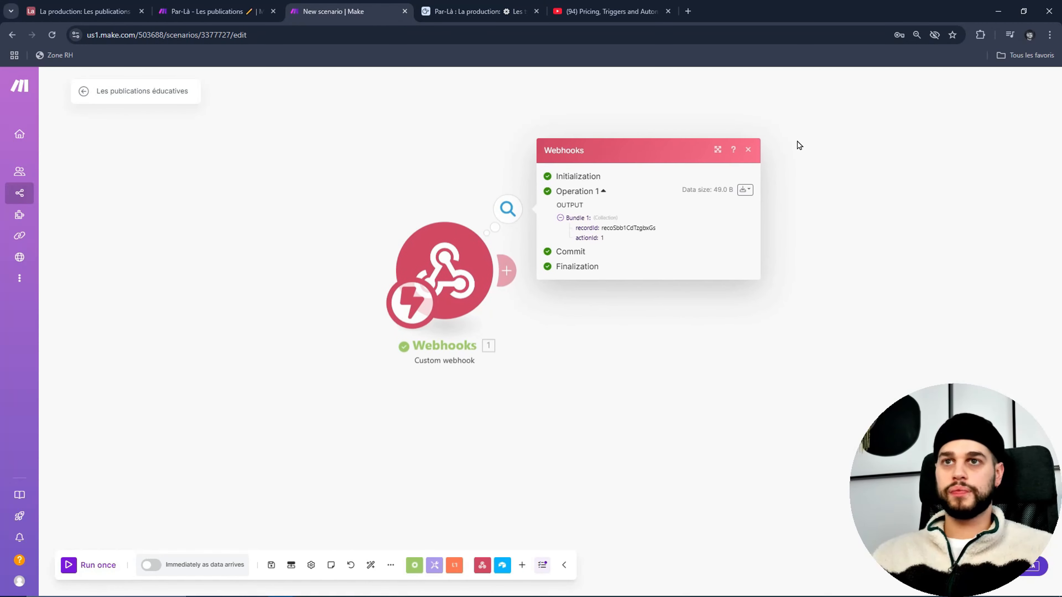
left_click(748, 150)
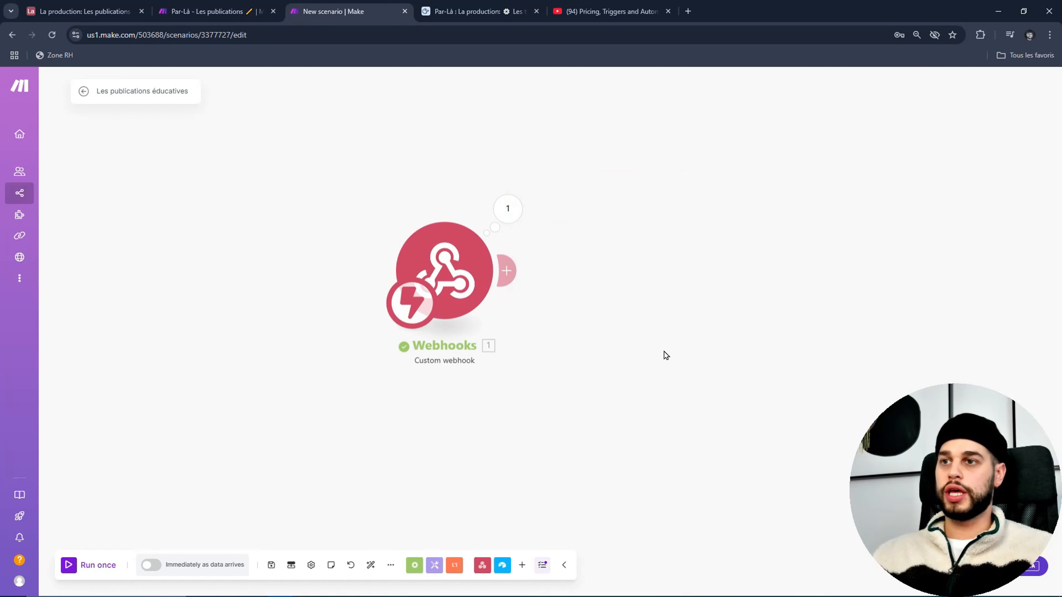
left_click(507, 270)
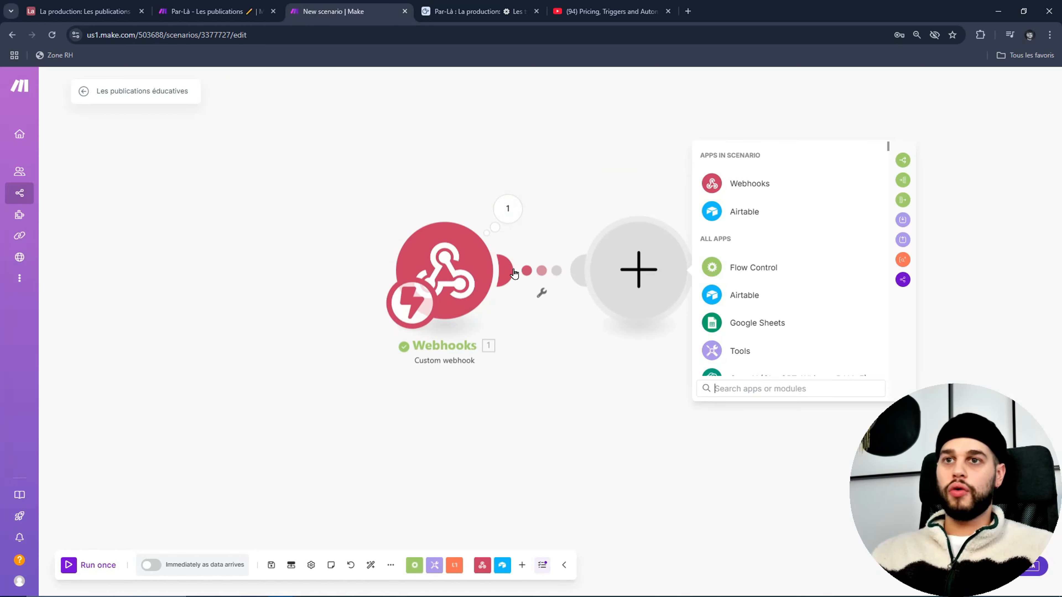
left_click(800, 302)
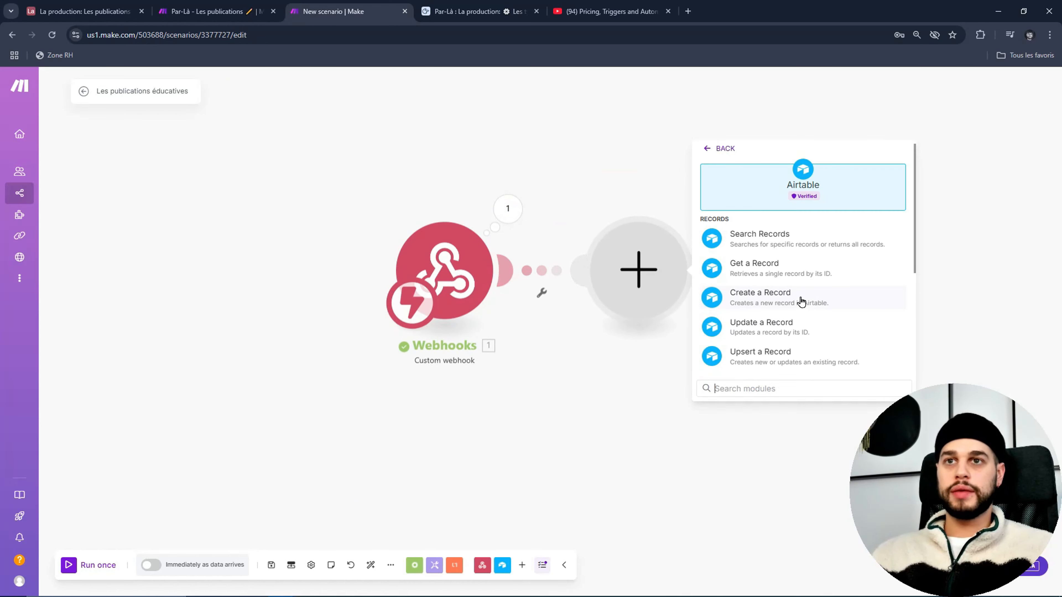
left_click(799, 273)
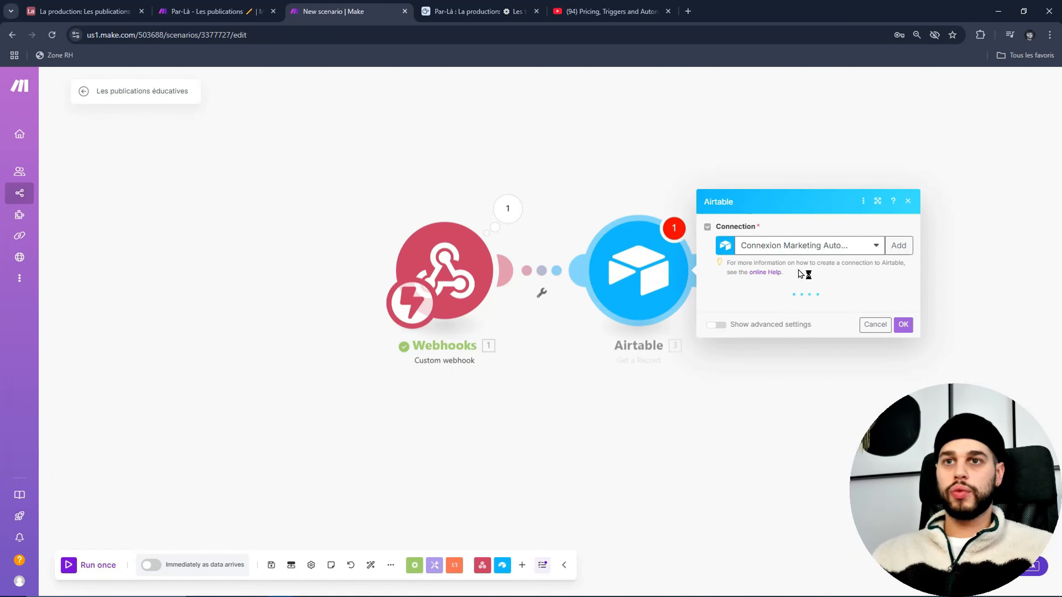
left_click_drag(782, 427, 635, 450)
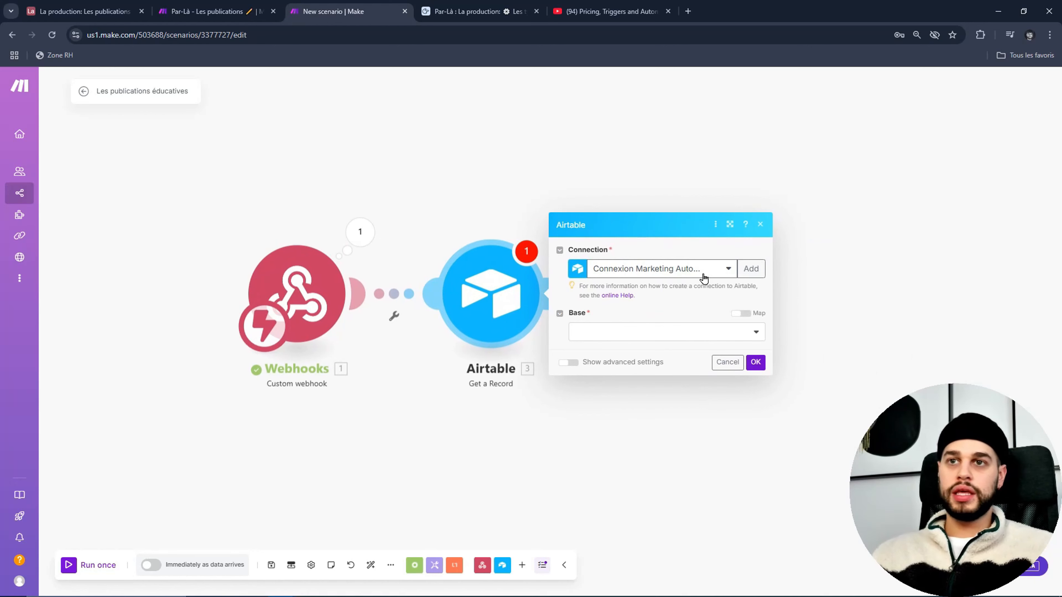
Step: Create an Airtable OAuth connection named "Connexion Marketing Auto" for the Get a Record module
left_click(751, 269)
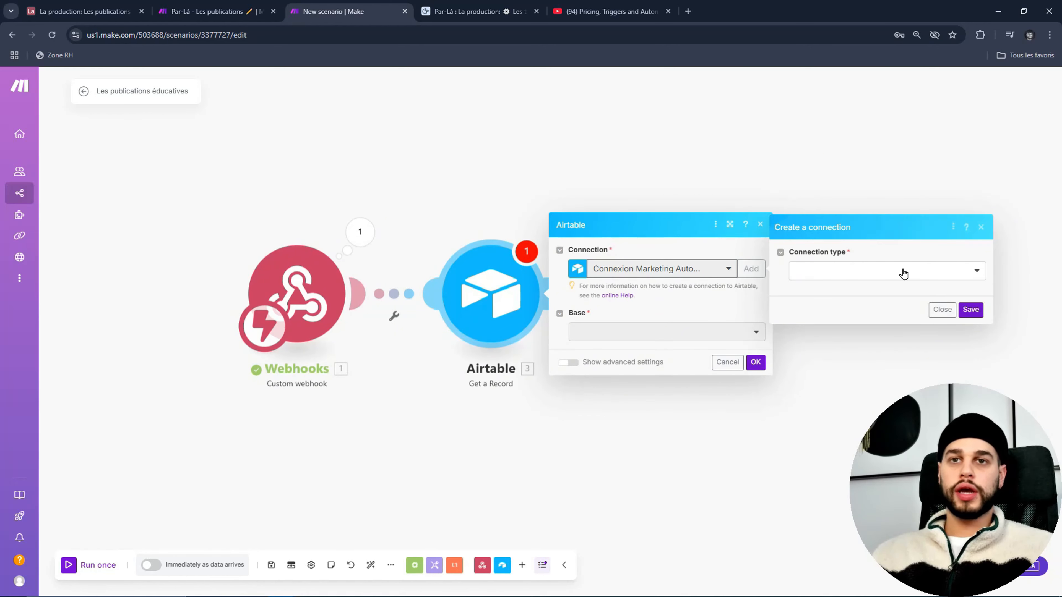
left_click(903, 274)
left_click(826, 312)
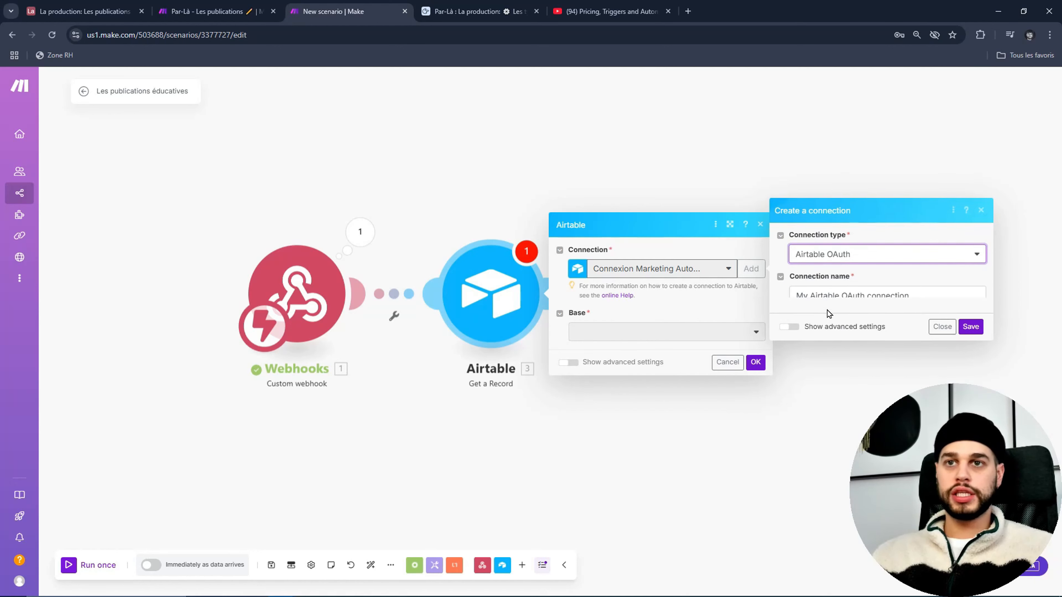
left_click(969, 290)
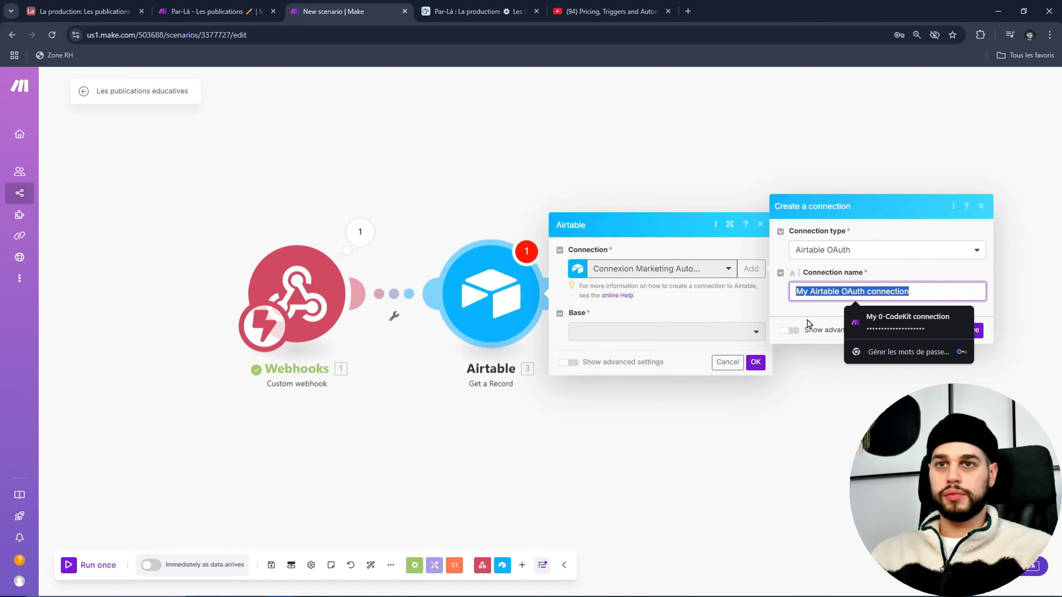
type("Connexion")
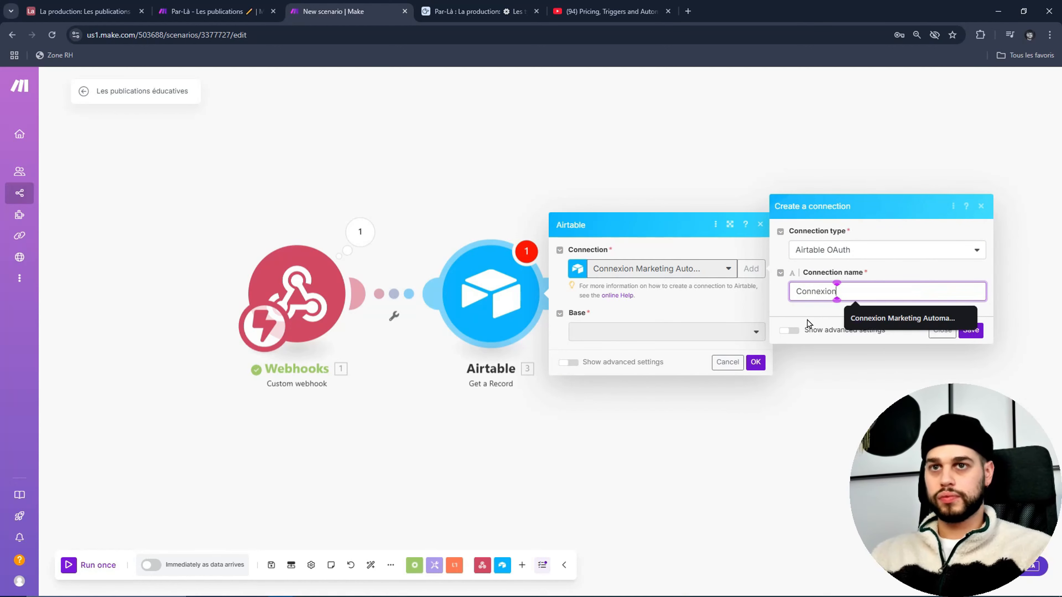
type(" Marke")
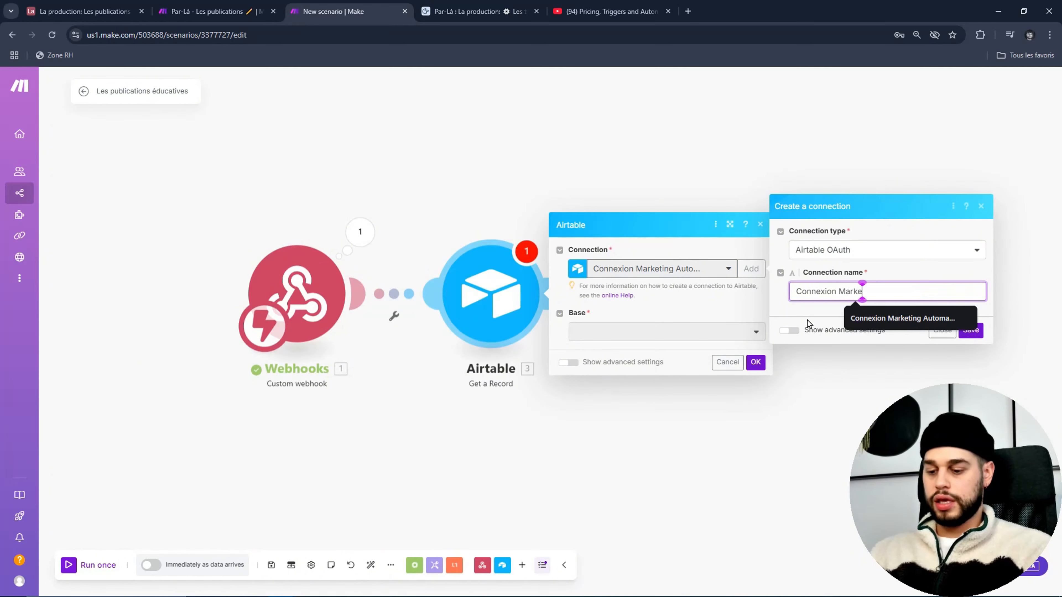
type("ting Automatisé")
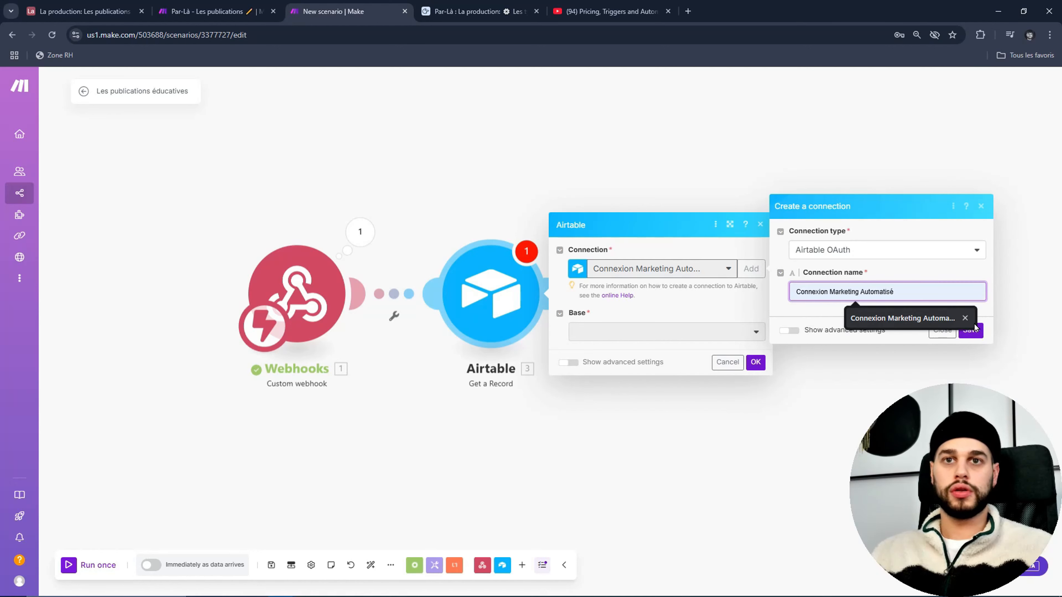
left_click(964, 319)
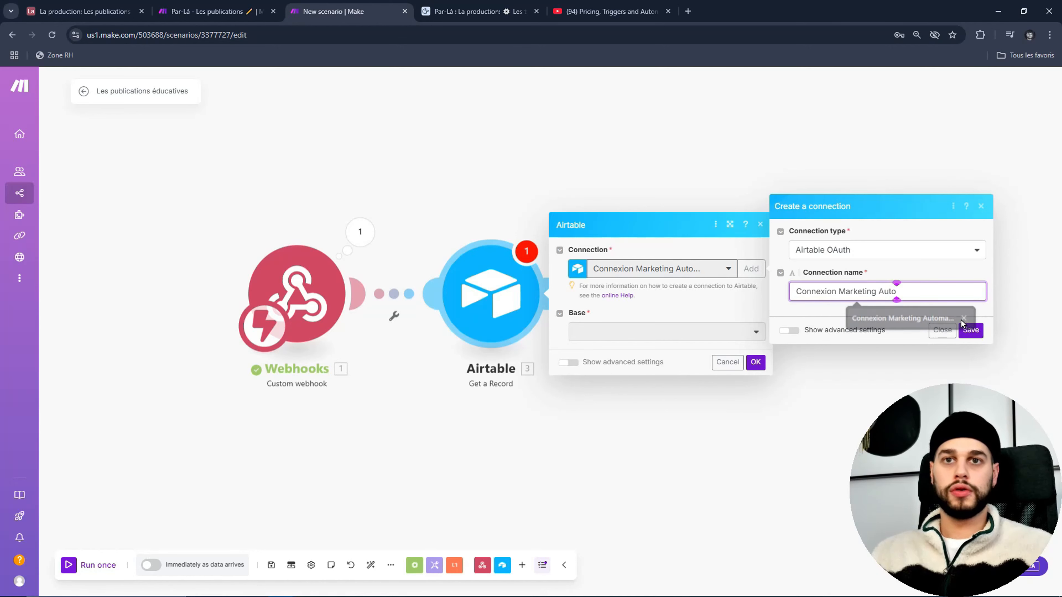
left_click(971, 330)
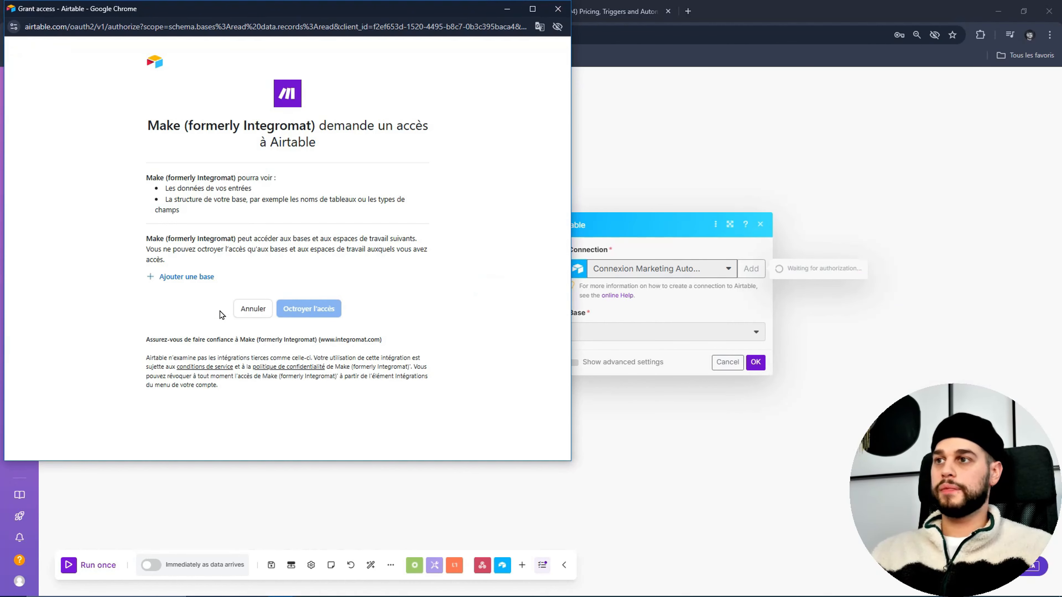
Step: Grant Make access to the "La production" base in the Airtable authorization window
left_click(161, 278)
scroll(268, 370, "down", 2)
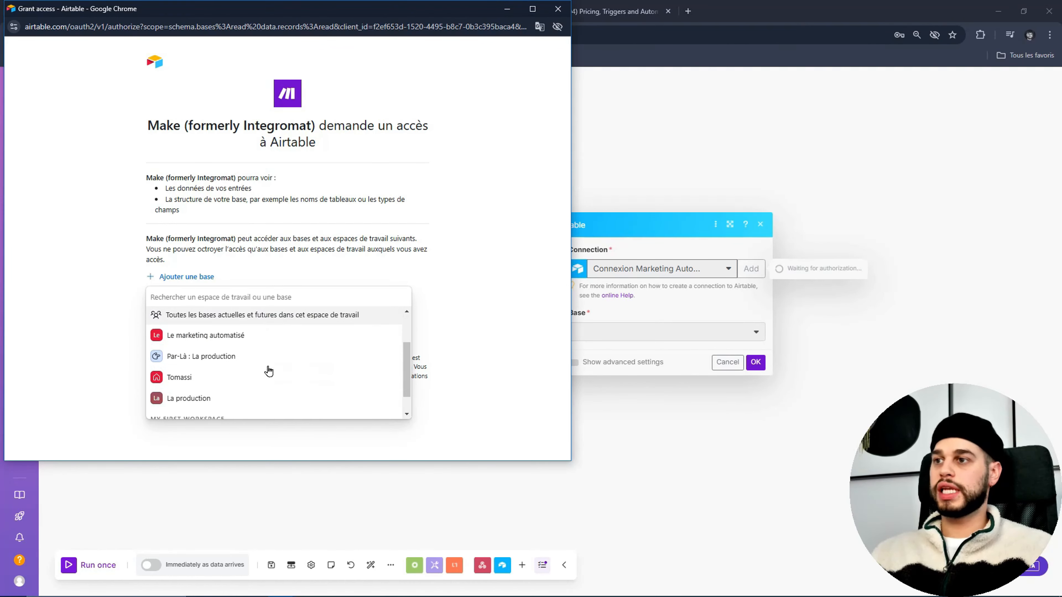
scroll(268, 370, "down", 1)
left_click(257, 373)
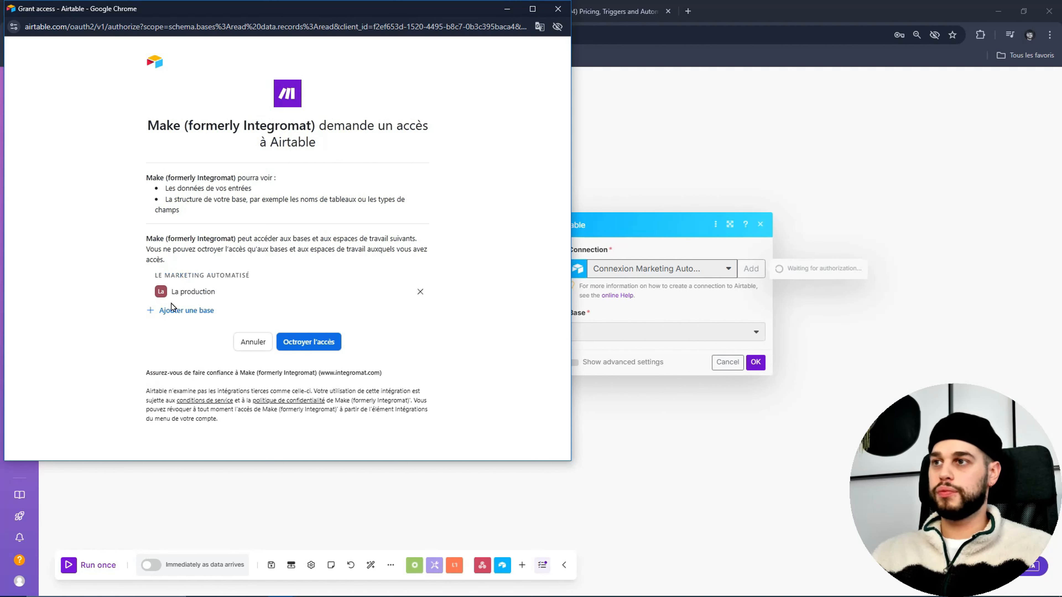
left_click(317, 347)
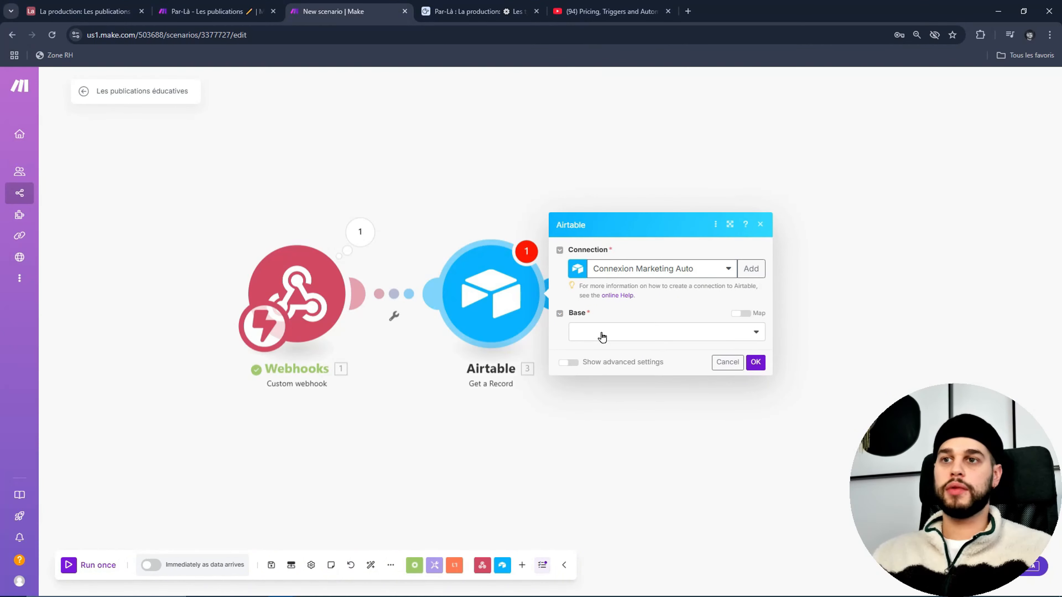
Step: Configure Get a Record with base "La production", table "Les publications" and the webhook's recordId as Record ID, and save it
left_click(618, 341)
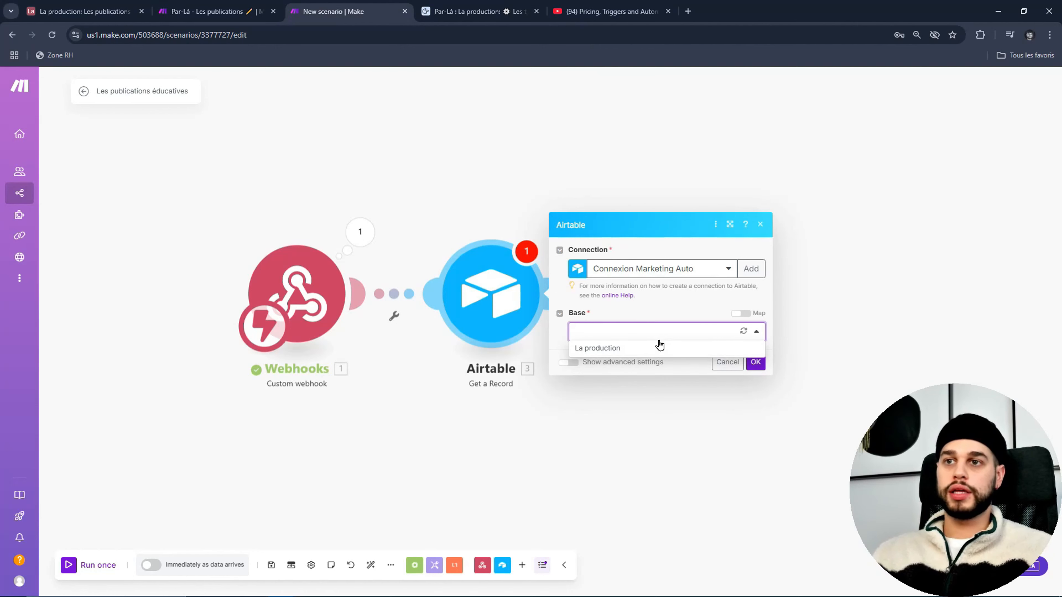
left_click(654, 355)
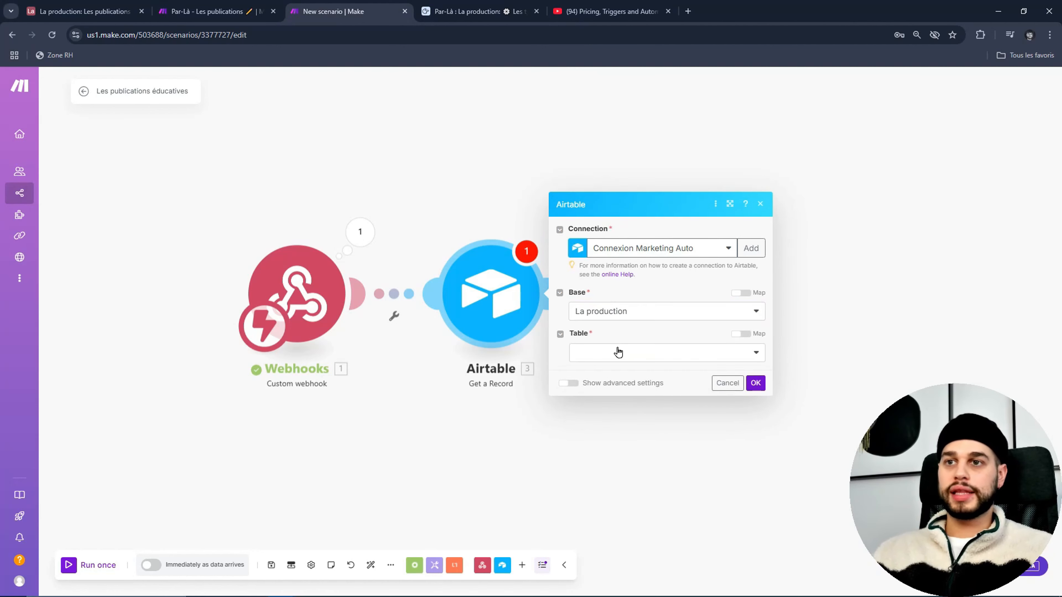
left_click(623, 353)
left_click(666, 368)
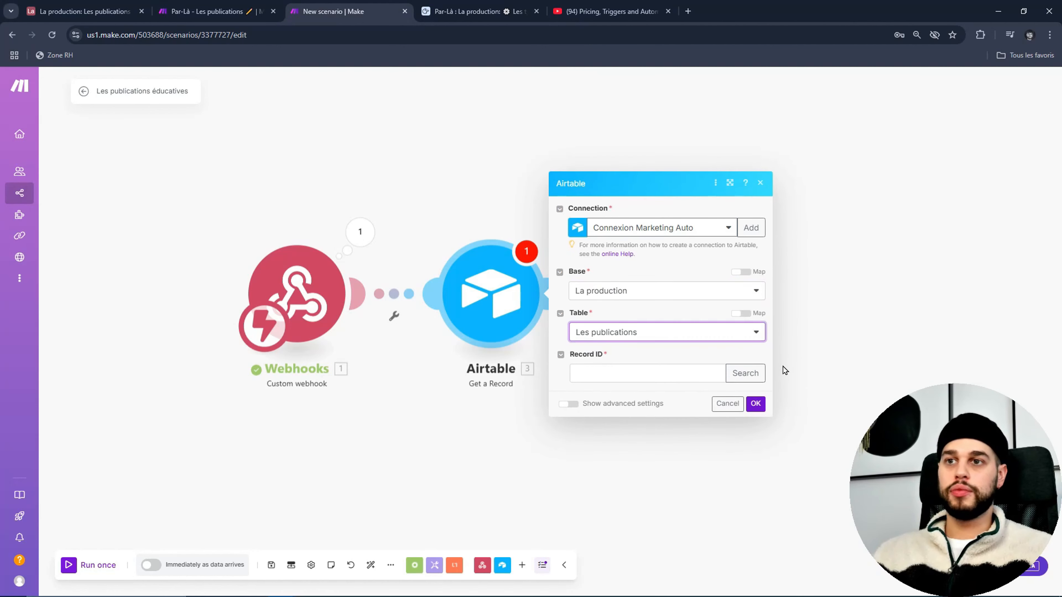
left_click(601, 371)
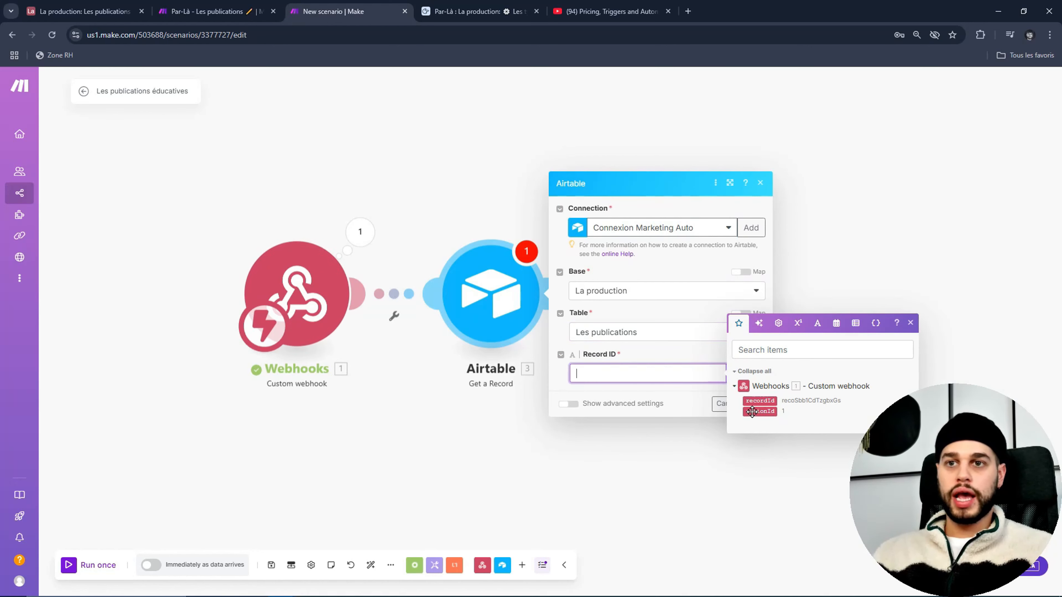
left_click_drag(759, 400, 653, 374)
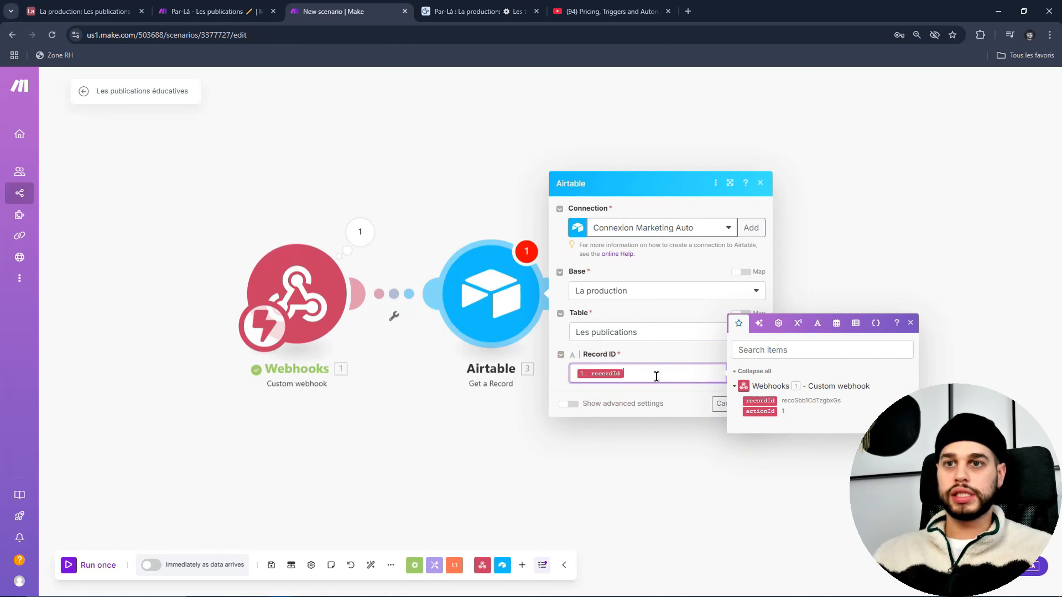
left_click(910, 323)
left_click(755, 404)
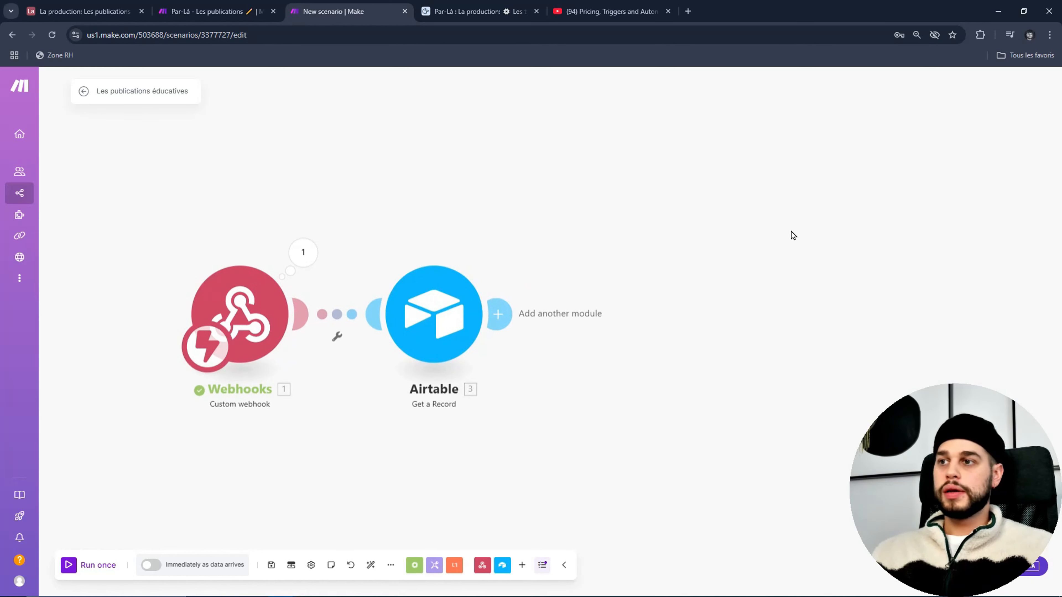
Step: Add a Router after the Airtable module and arrange its two empty branch modules farther apart
left_click(501, 316)
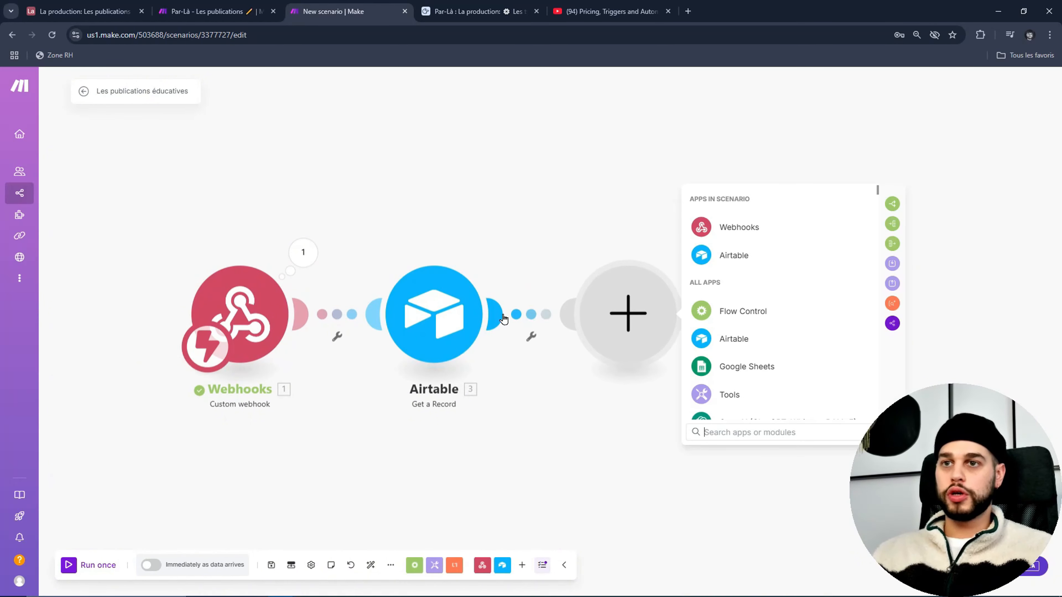
type("rout")
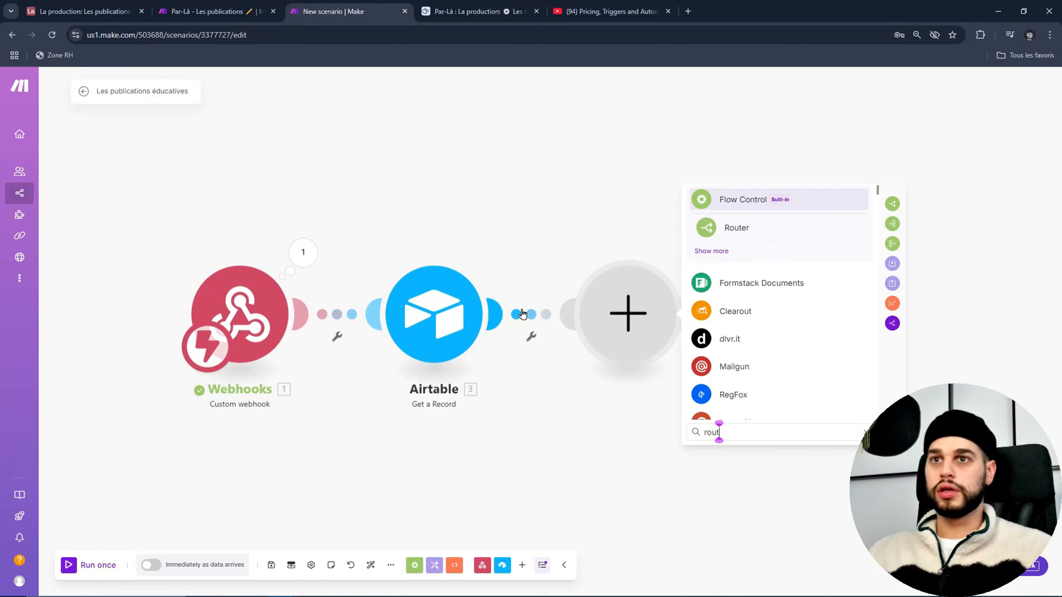
left_click(799, 230)
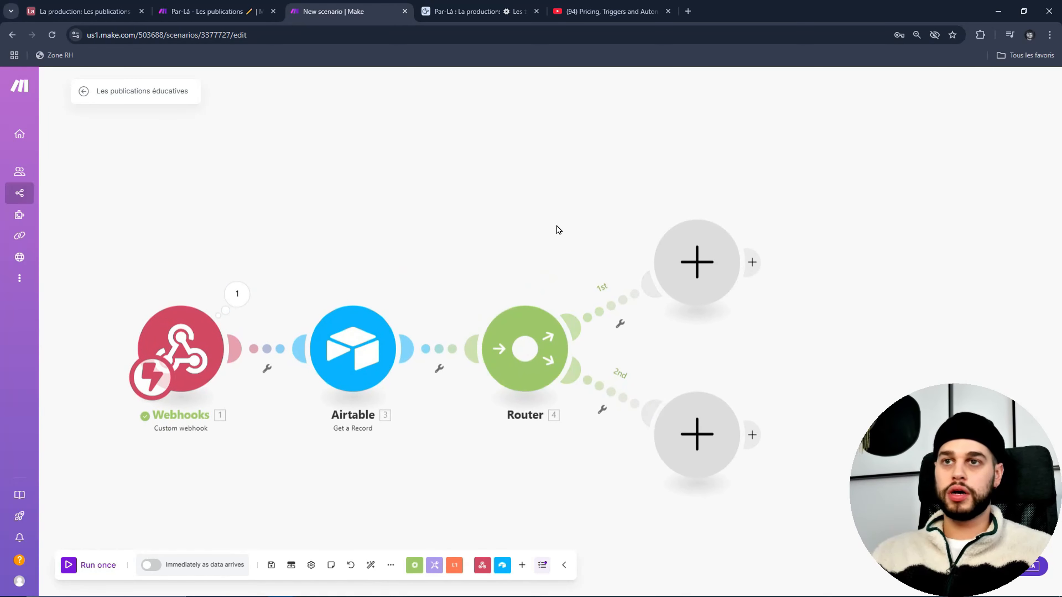
left_click_drag(571, 181, 509, 199)
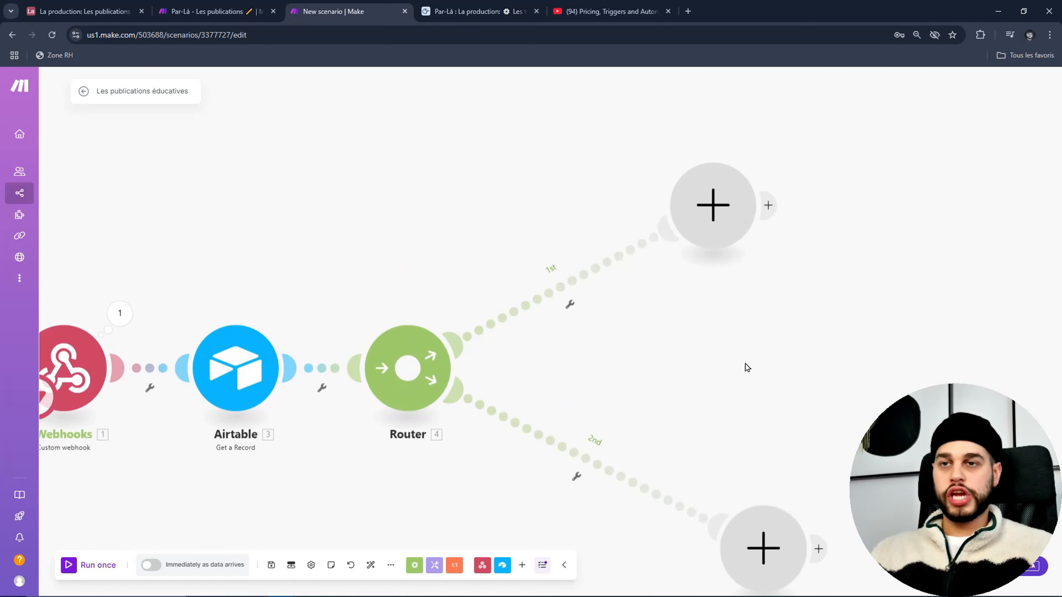
left_click_drag(756, 348, 679, 305)
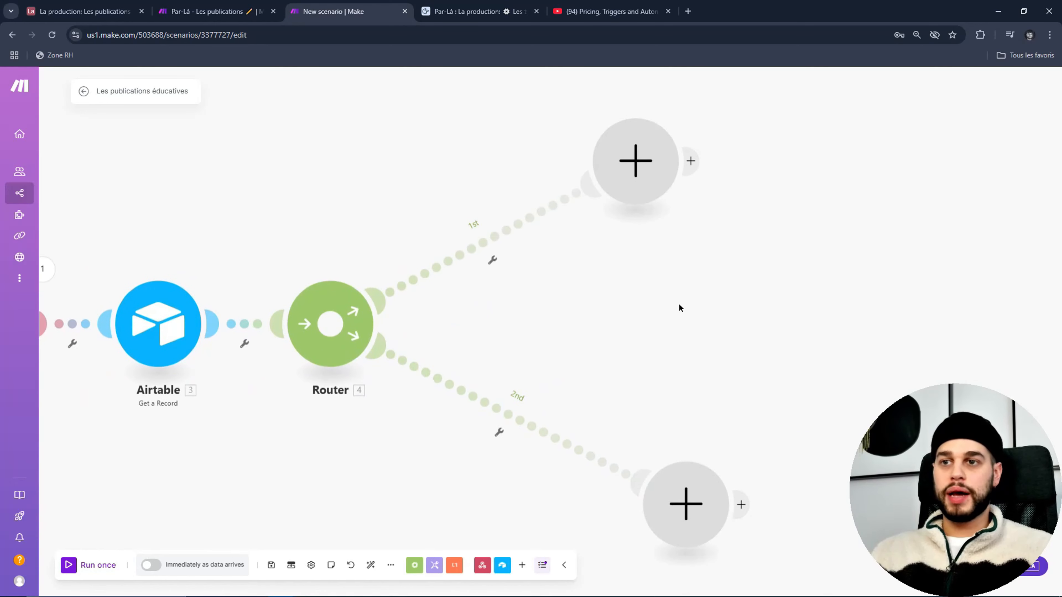
left_click_drag(689, 501, 608, 471)
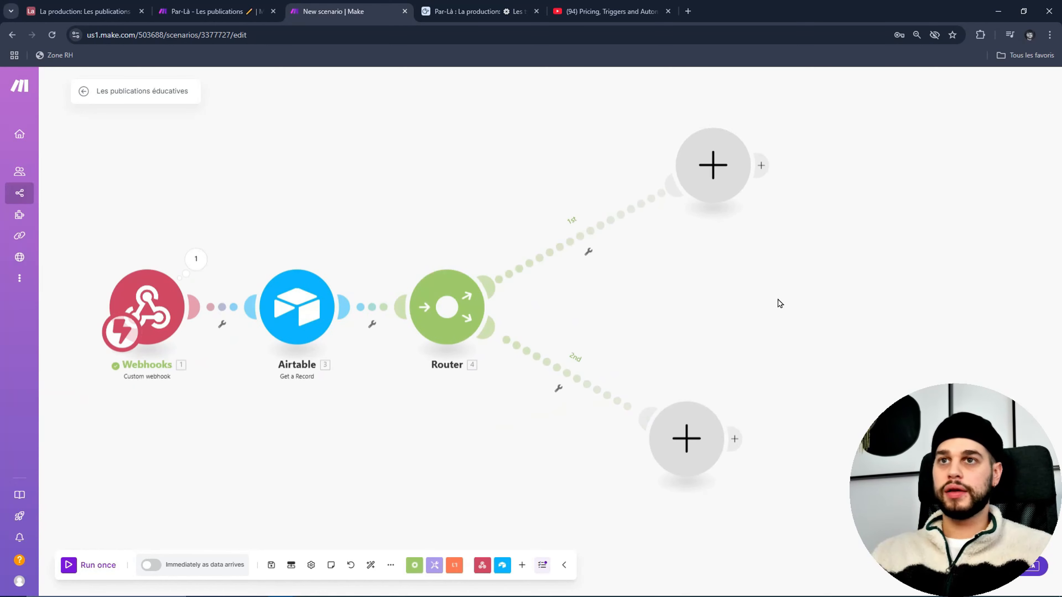
left_click_drag(781, 291, 728, 318)
scroll(735, 291, "down", 1)
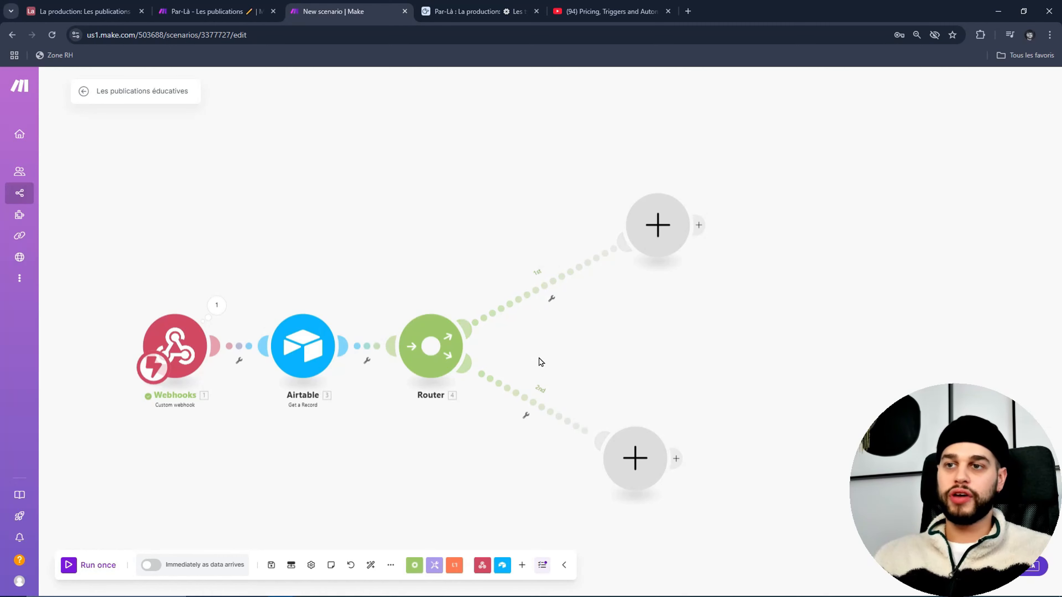
Step: Set up a filter on the router's first route with the label "Idée à publication"
left_click(569, 273)
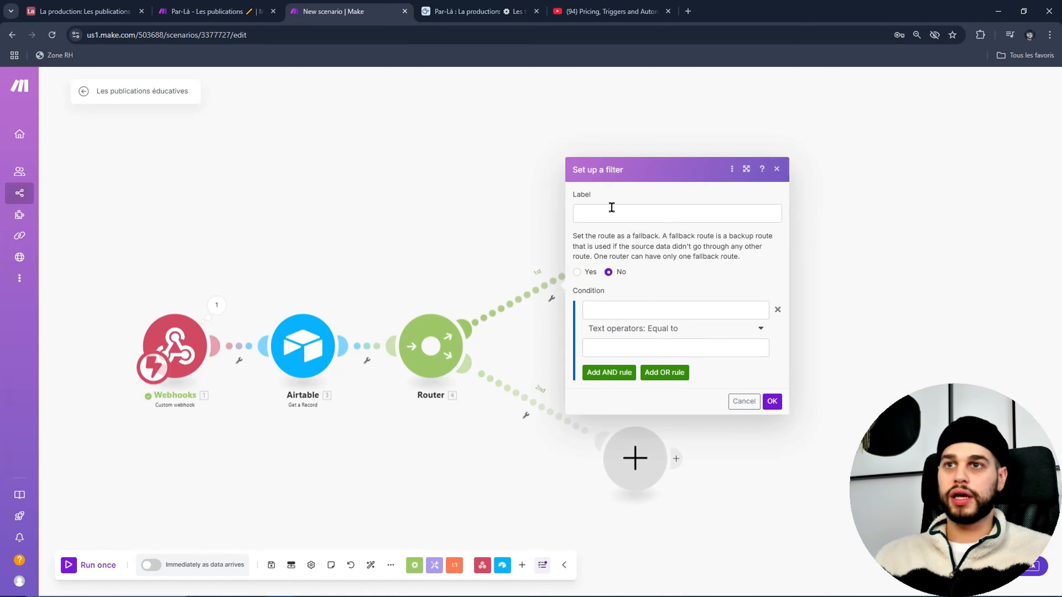
left_click(627, 213)
type("Idée")
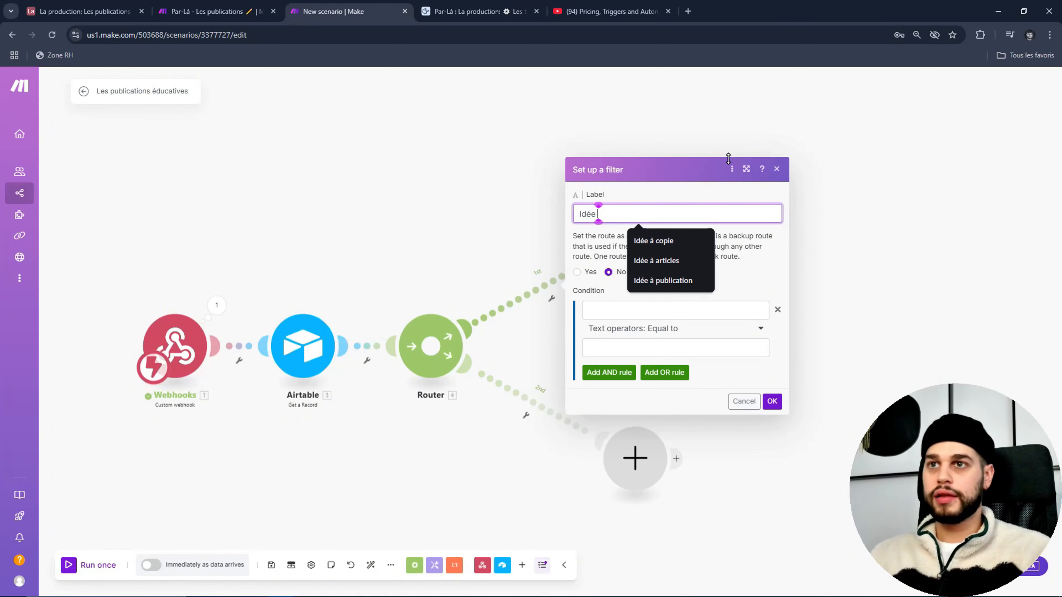
left_click(669, 280)
Step: Set the filter condition's first value to the Airtable Action[] field with the text operator Contains (case insensitive)
left_click(696, 309)
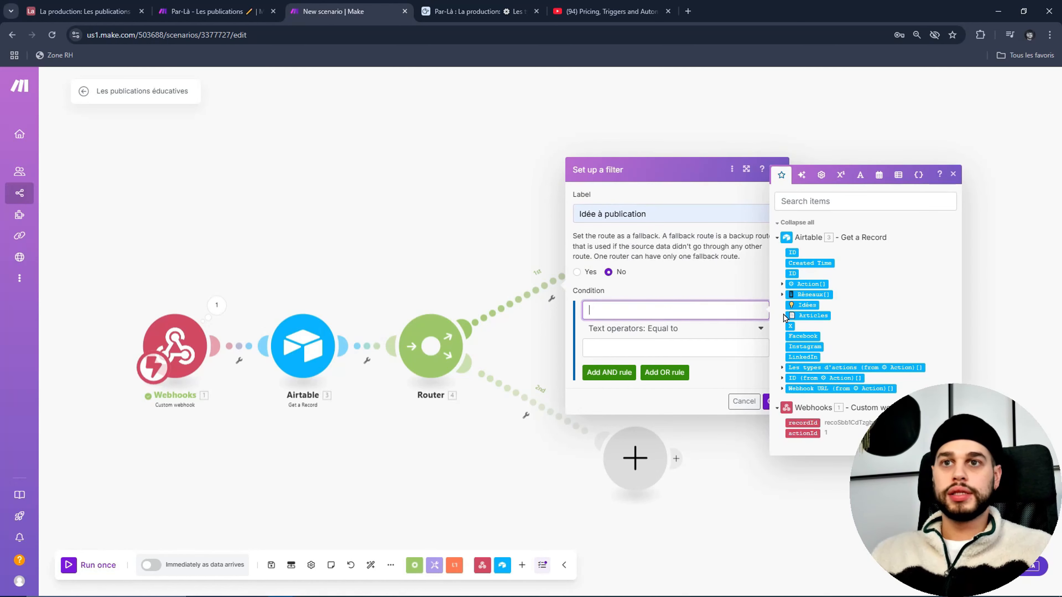
left_click(781, 284)
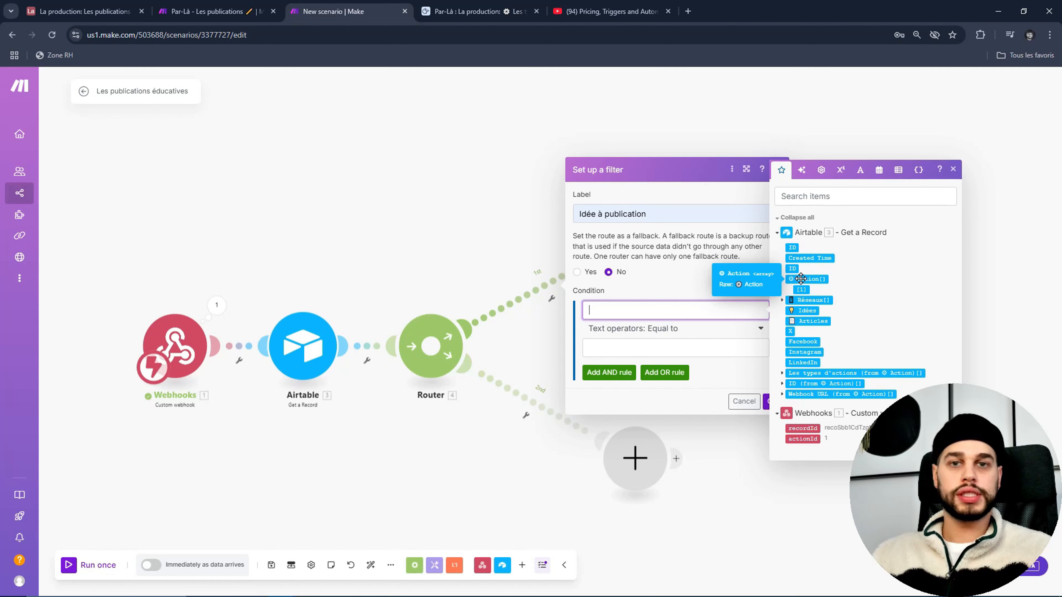
left_click_drag(805, 285, 706, 310)
left_click(668, 340)
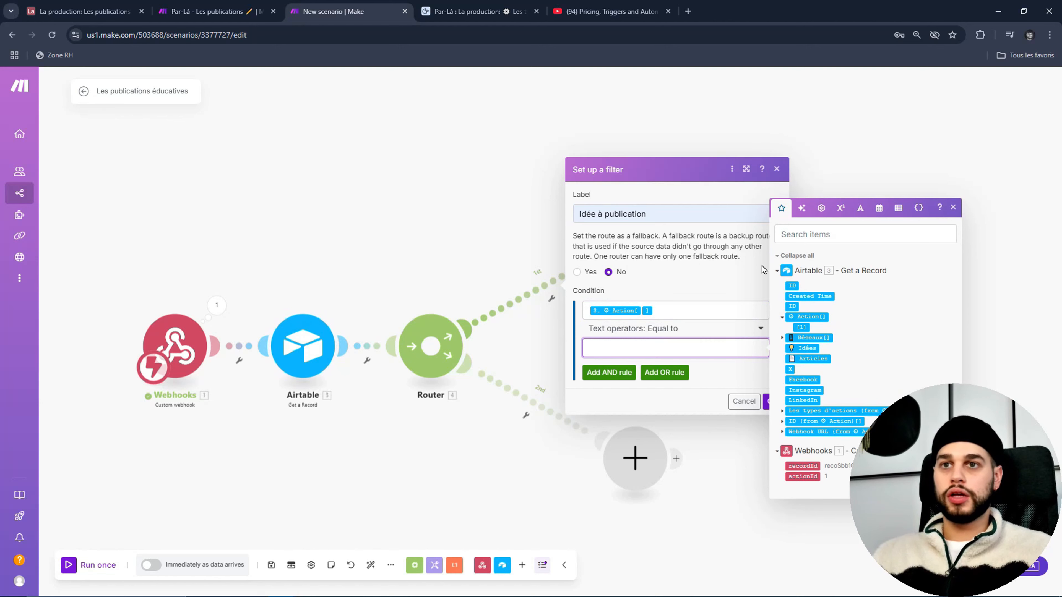
left_click(657, 334)
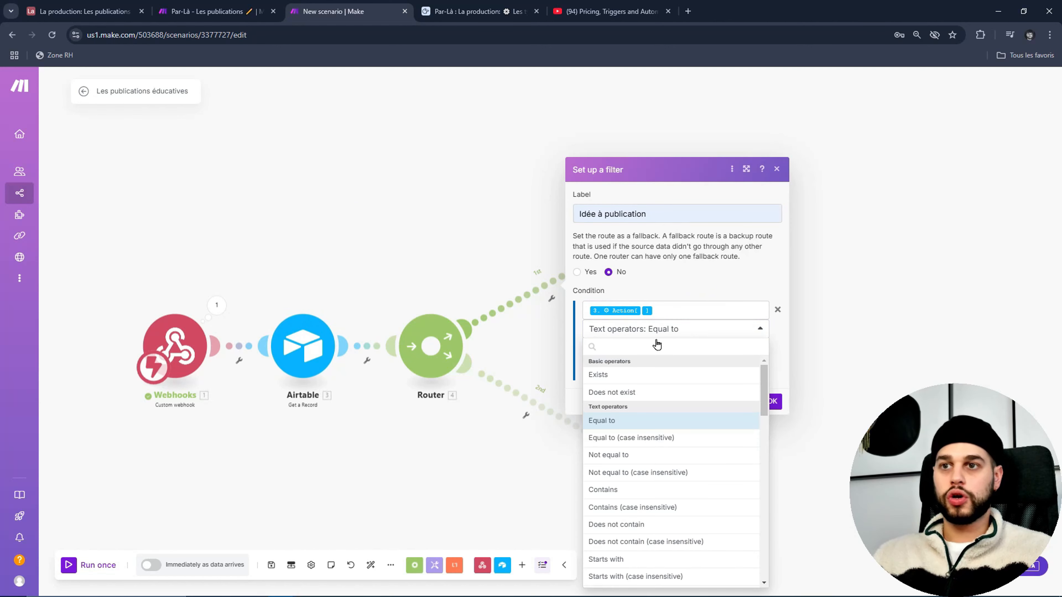
scroll(660, 460, "down", 3)
scroll(677, 456, "up", 3)
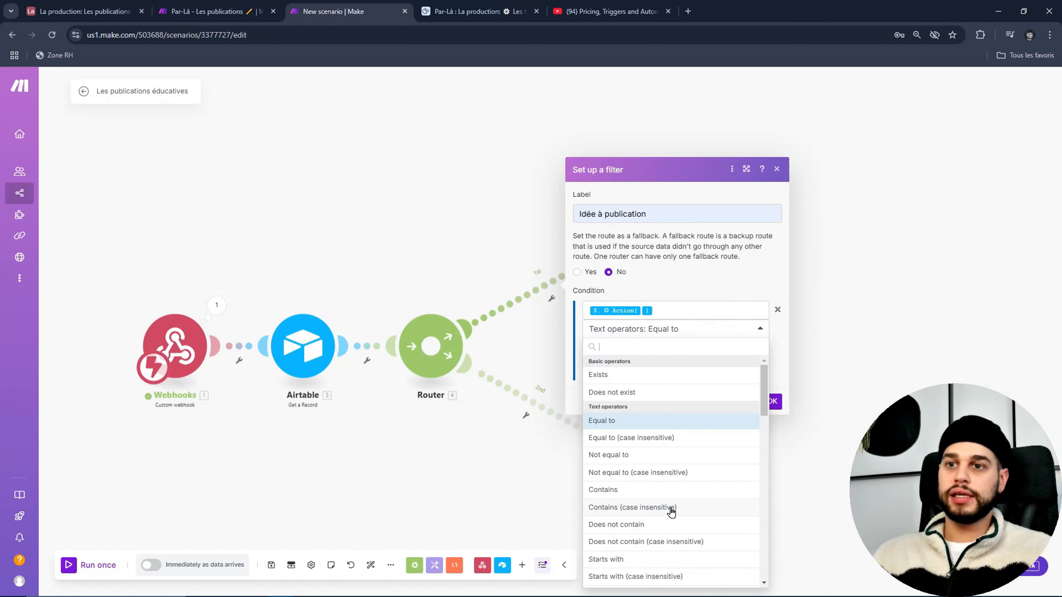
left_click(670, 510)
Step: Enter "Idée a publication" as the comparison value, check its spelling against the Action field in Airtable, and save the filter
left_click(672, 343)
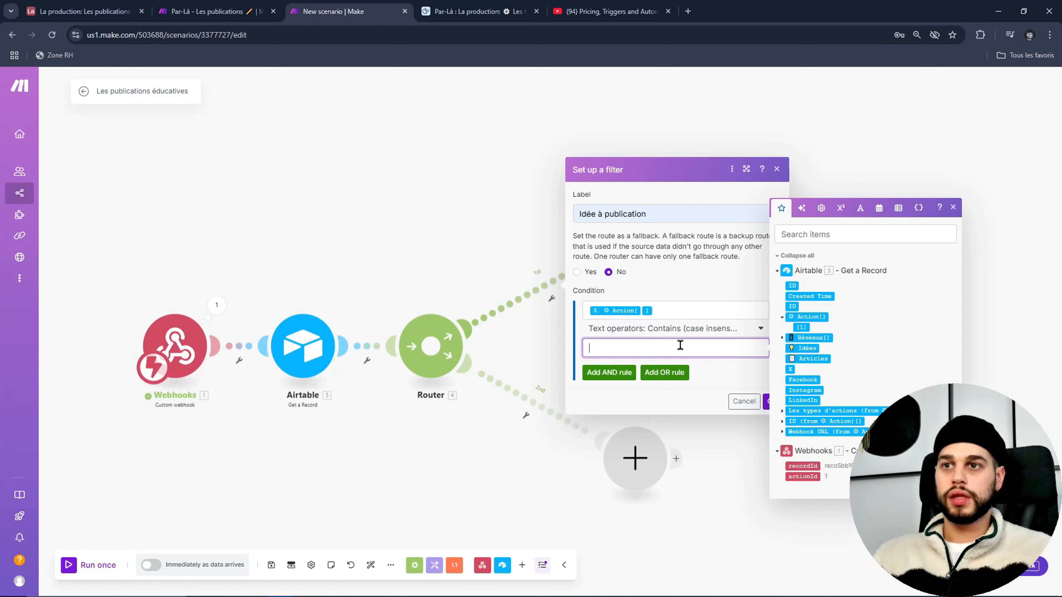
type("Idée a")
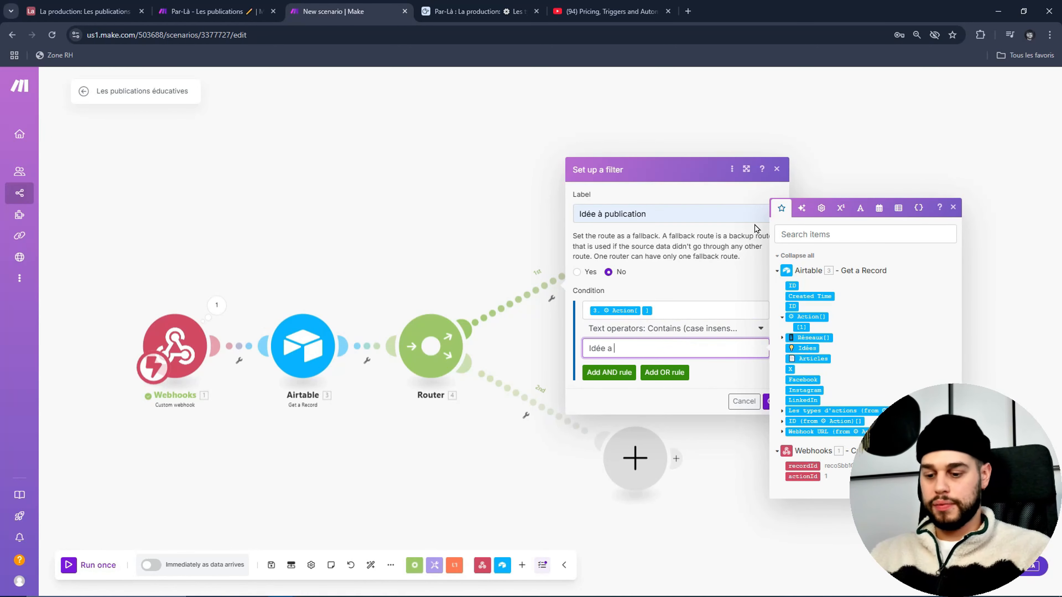
type(" publication")
left_click(693, 384)
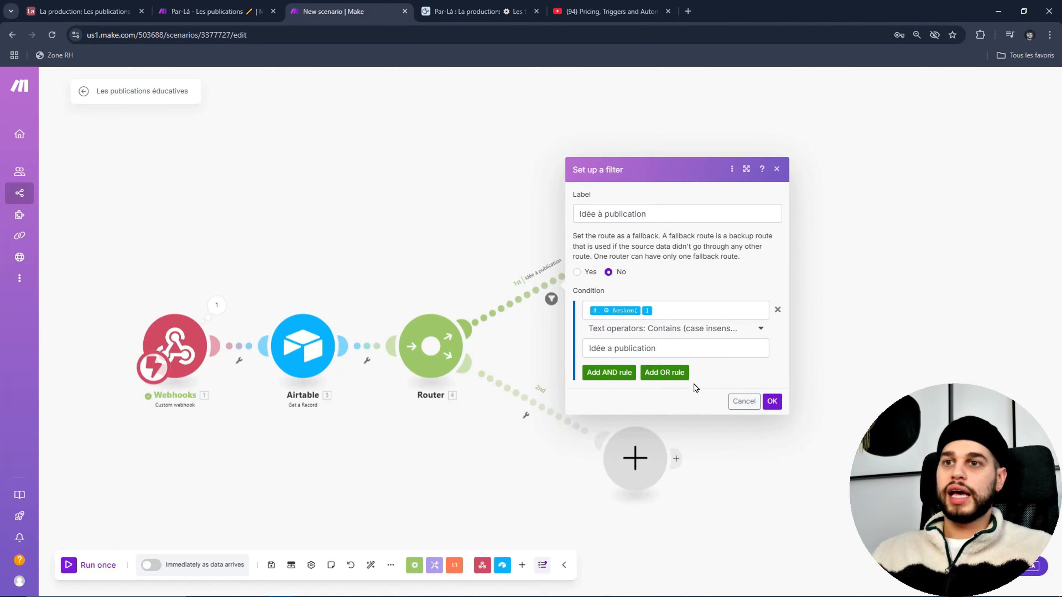
left_click(83, 12)
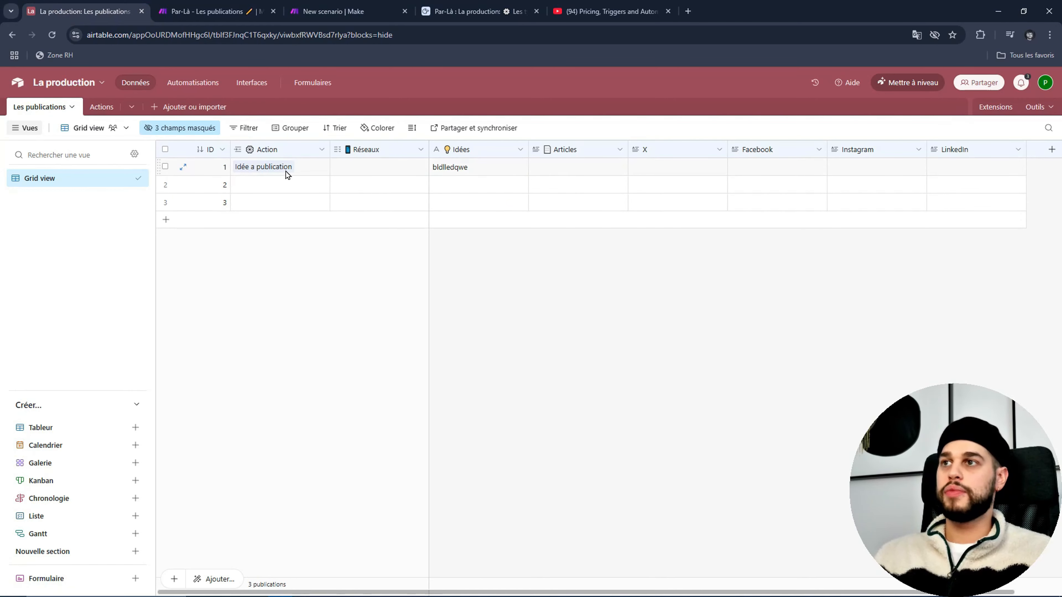
left_click(330, 11)
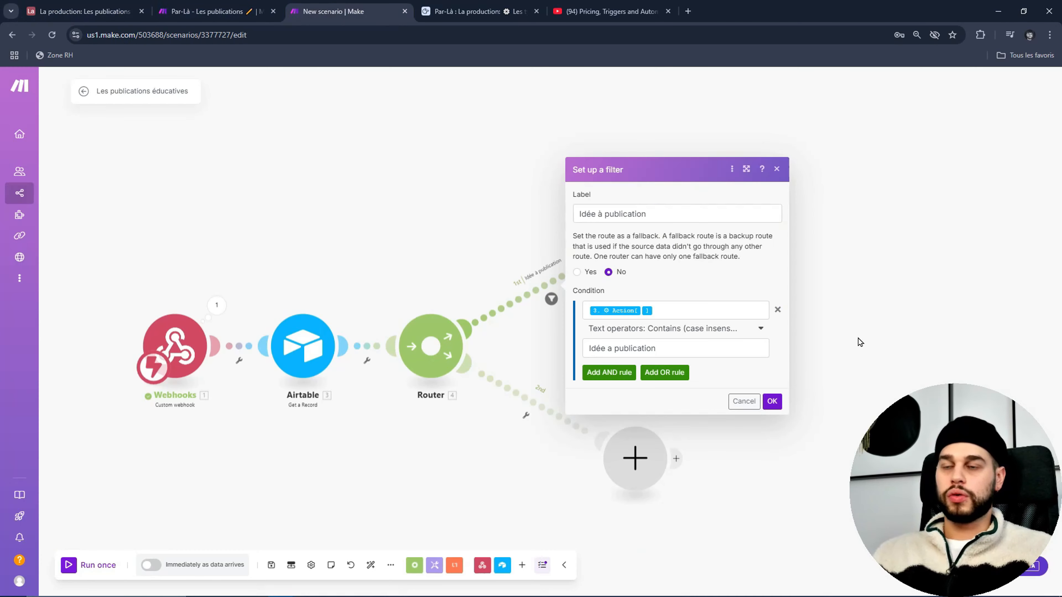
left_click(771, 401)
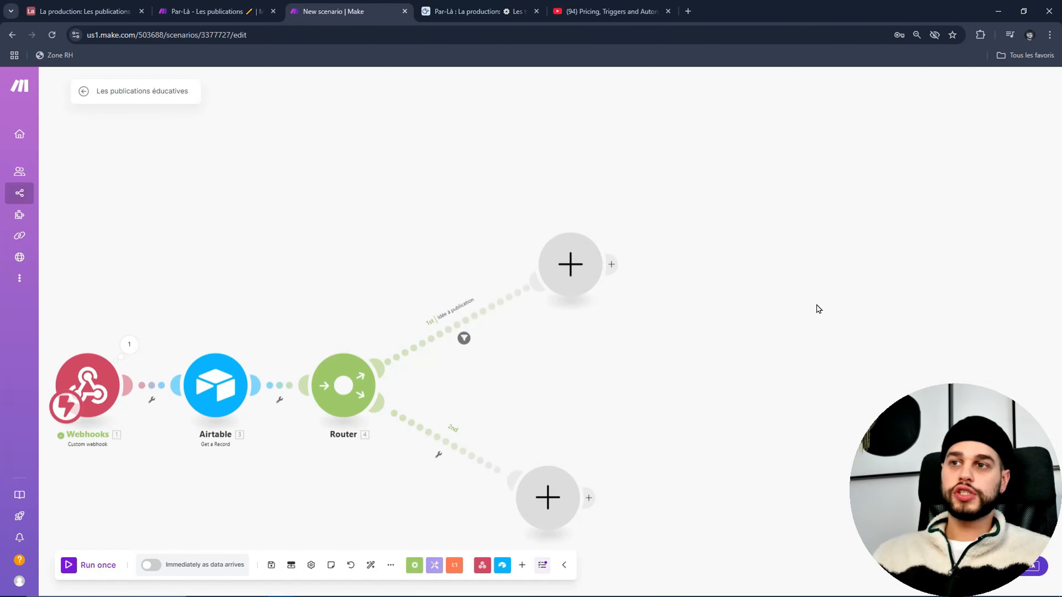
Step: Add a Perplexity AI "Create a Chat Completion" module on the router's "Idée à publication" route
left_click(589, 281)
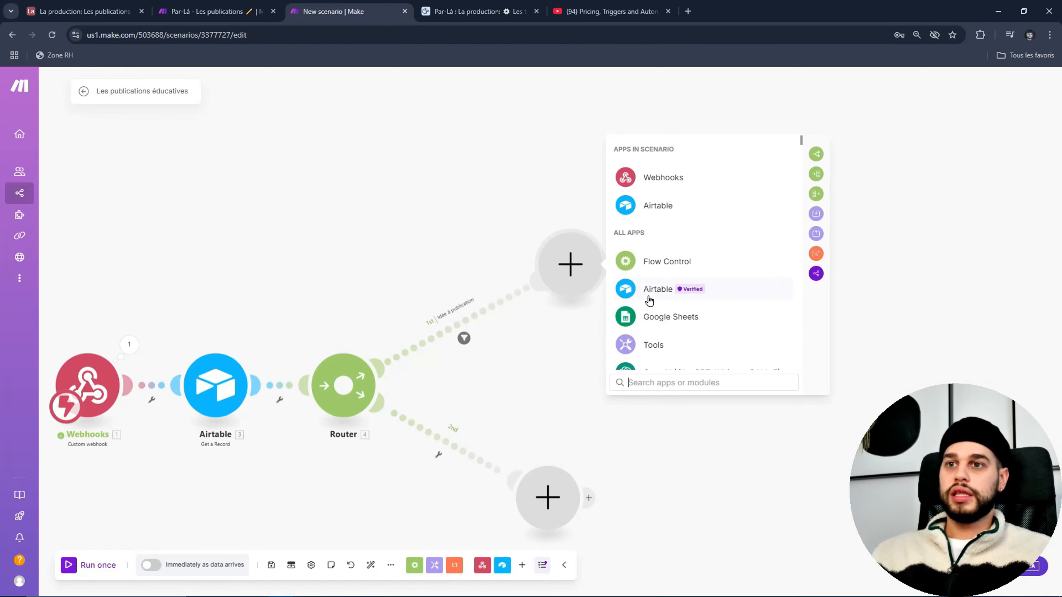
type("perple")
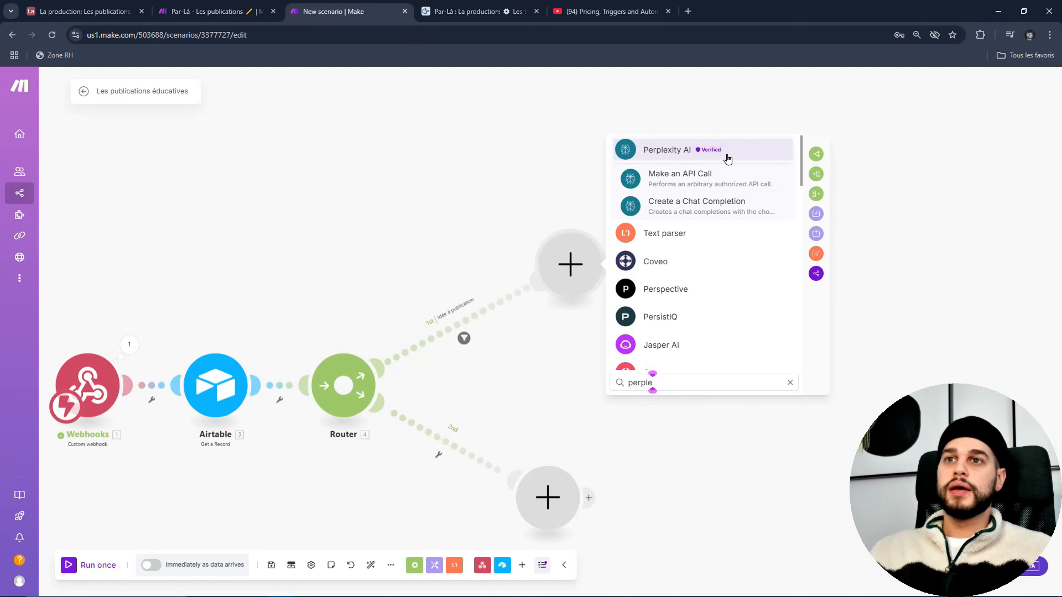
left_click(660, 152)
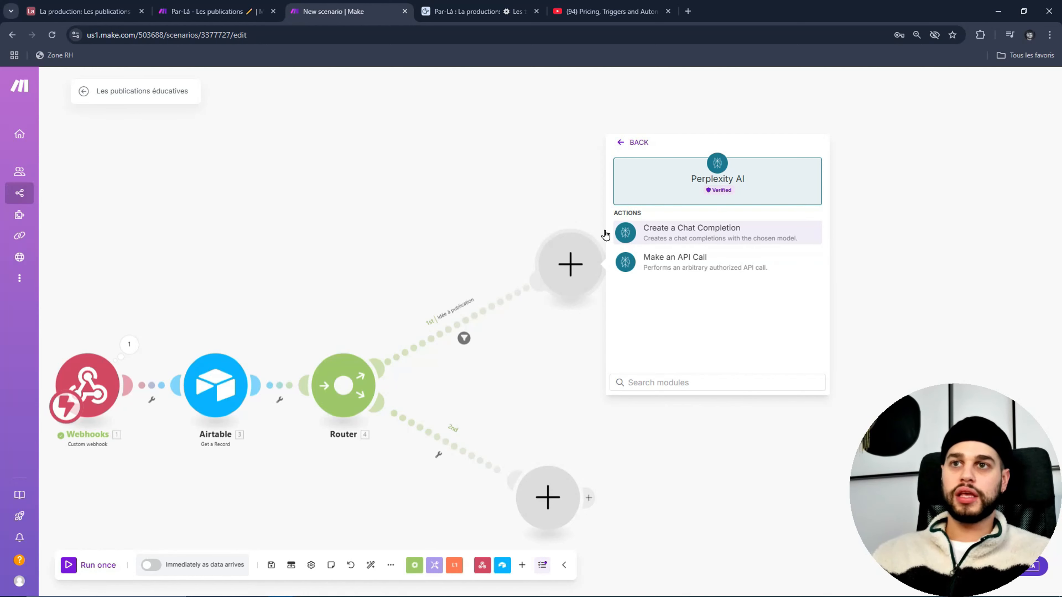
left_click(701, 230)
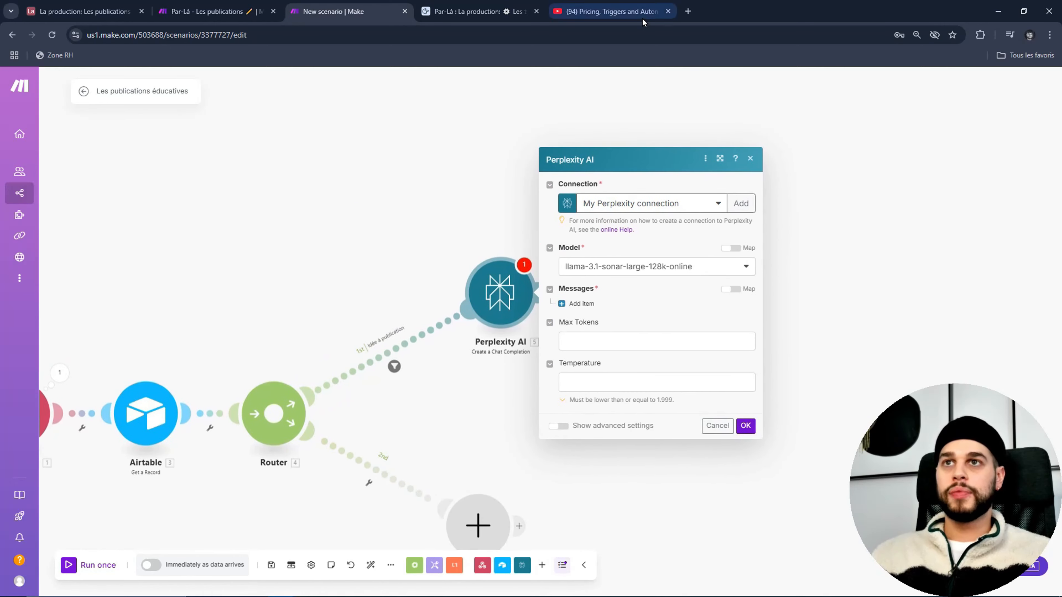
Step: Open the API settings of the Perplexity account in a new browser tab, examine the API keys section, and return to the Make scenario
left_click(687, 11)
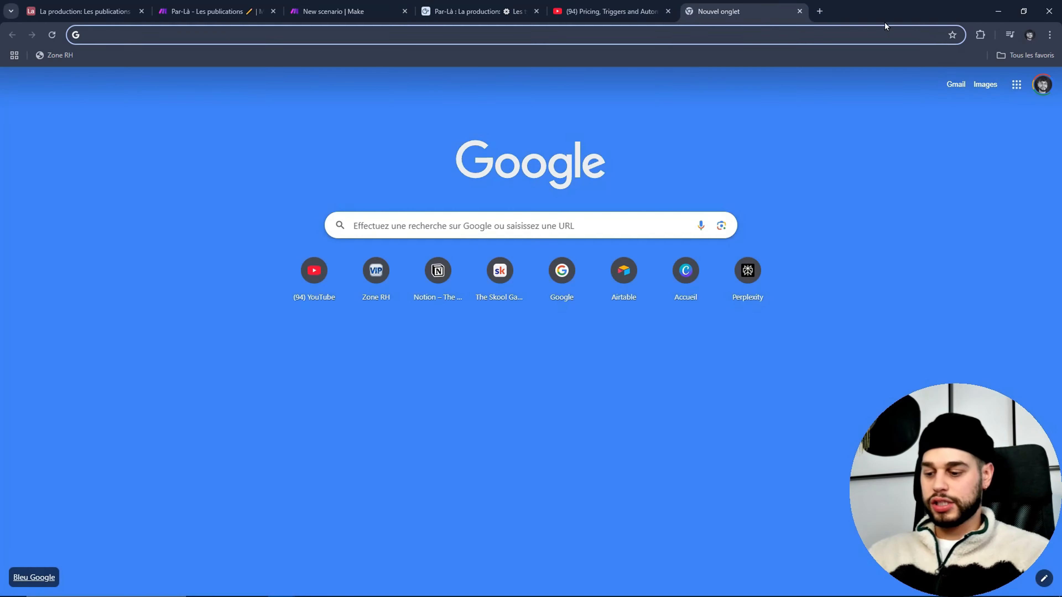
type("perp")
key("Return")
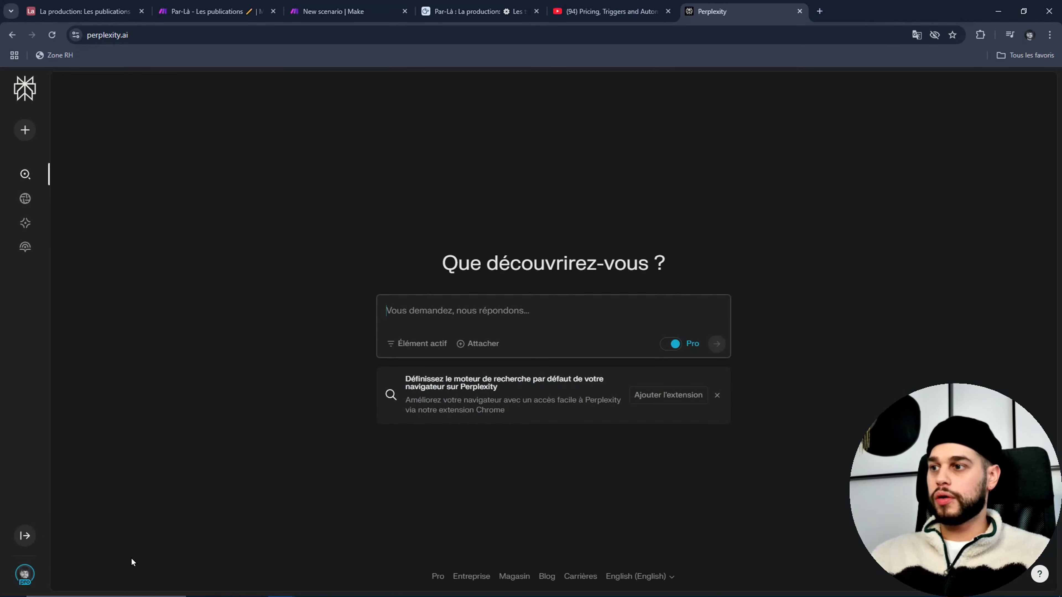
left_click(31, 578)
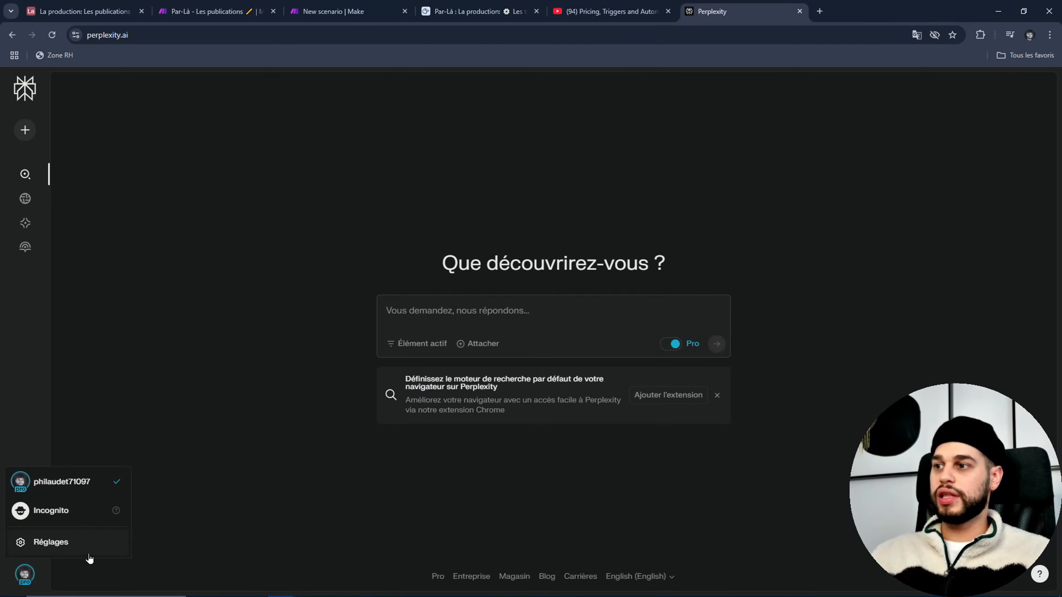
left_click(100, 555)
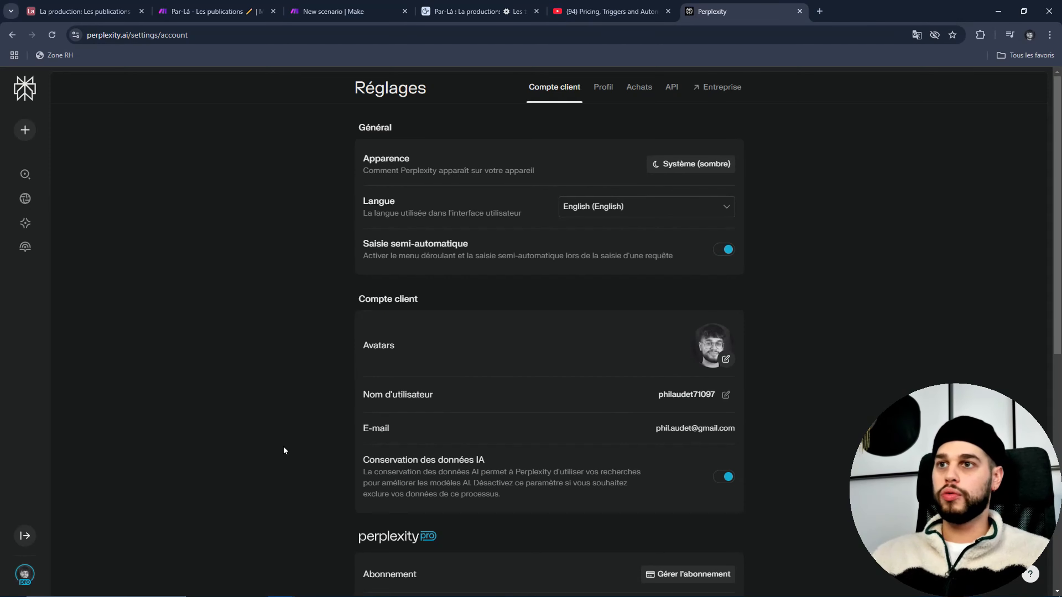
scroll(355, 408, "down", 5)
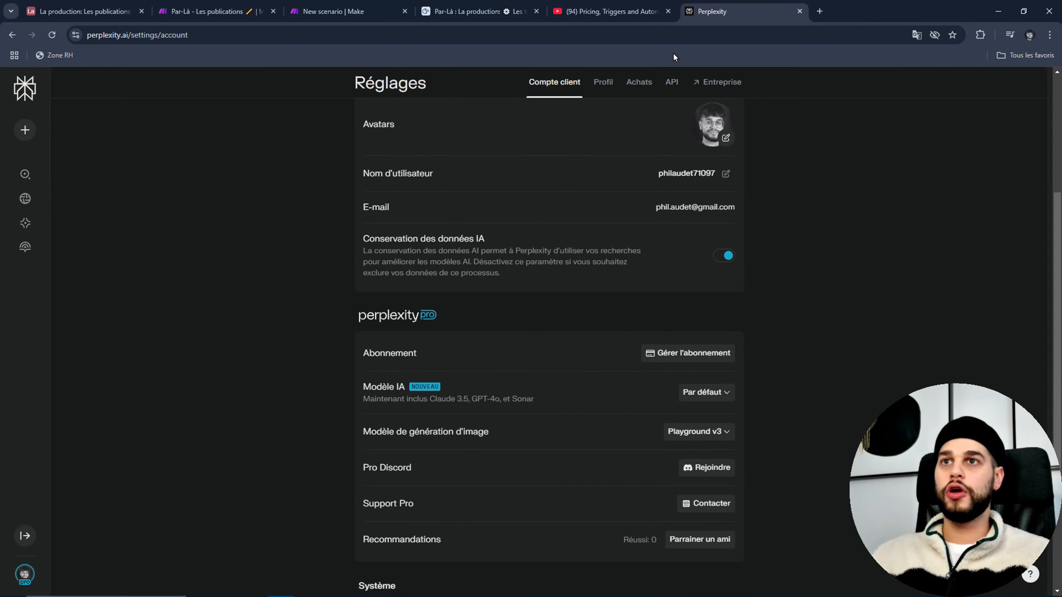
left_click(671, 82)
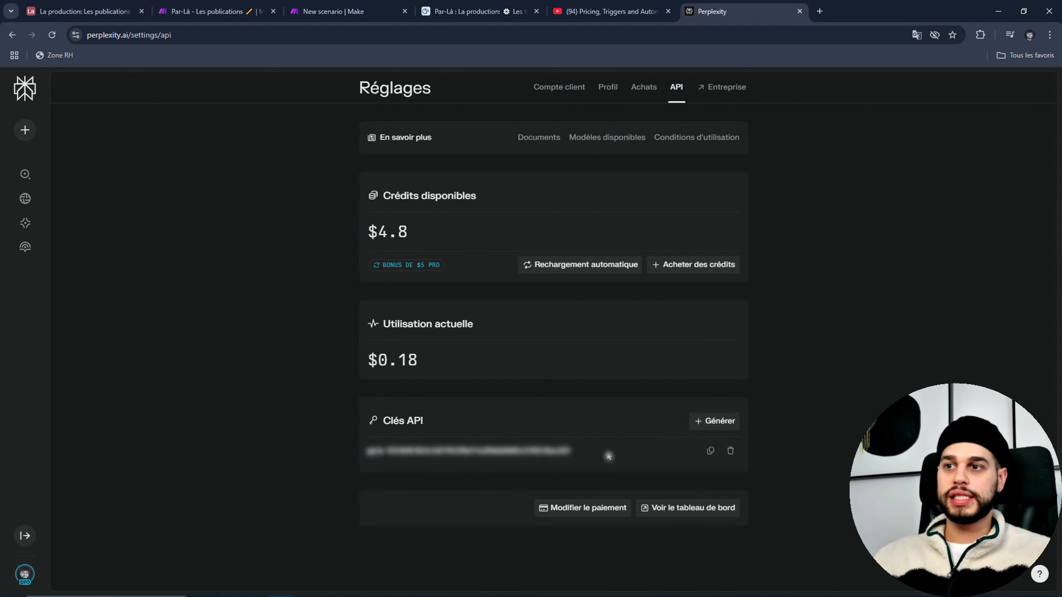
left_click_drag(609, 456, 466, 432)
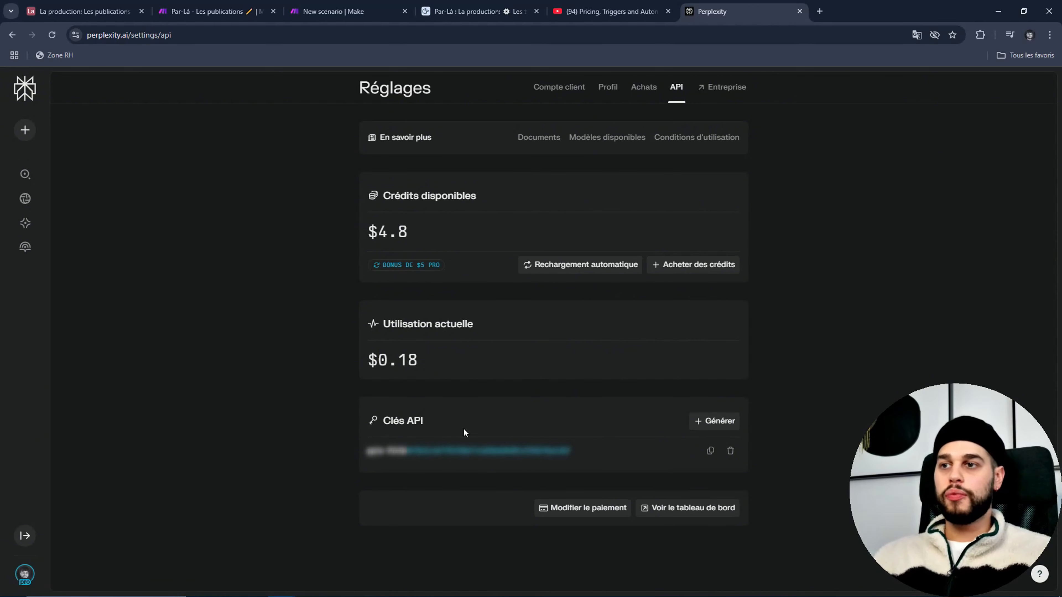
left_click(525, 414)
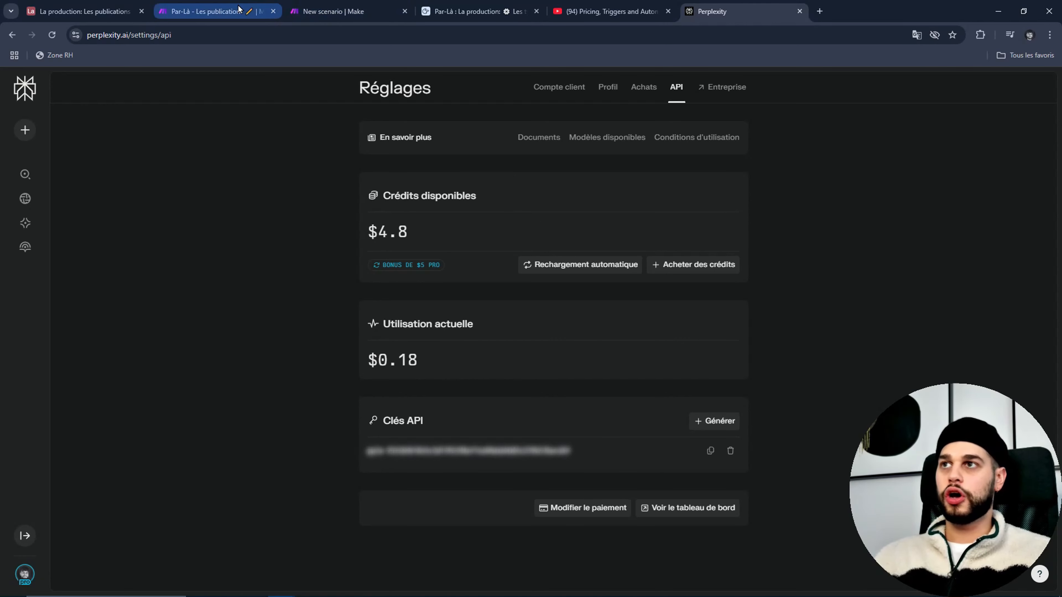
left_click(333, 11)
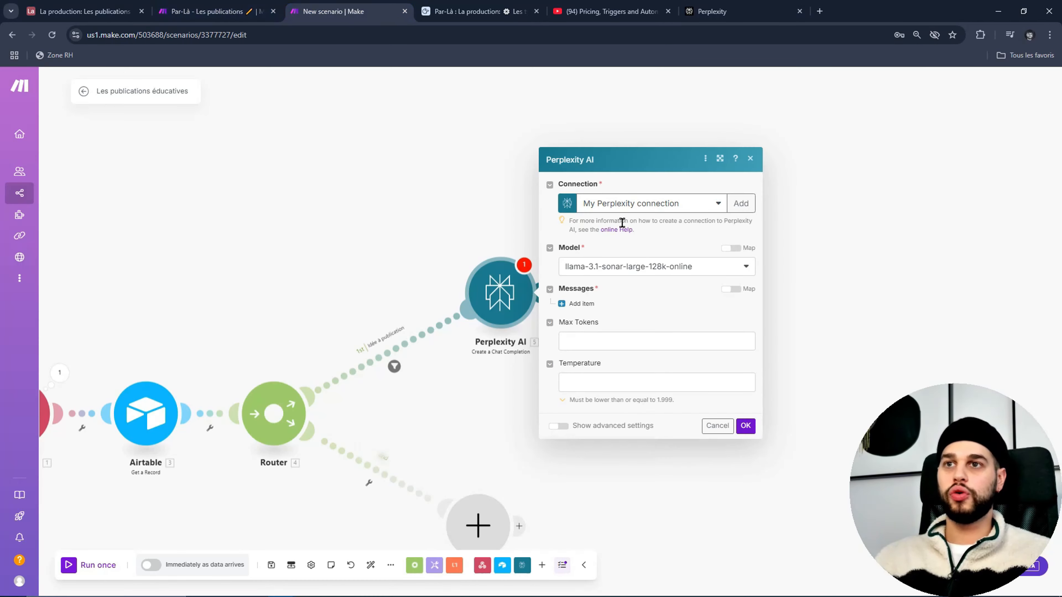
left_click(740, 204)
left_click(889, 225)
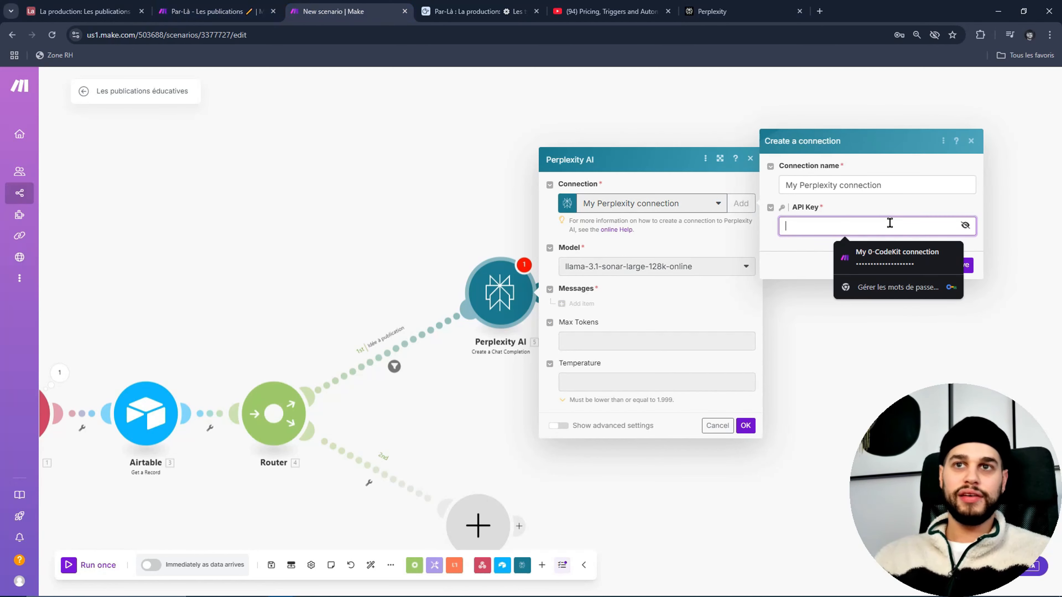
left_click(882, 210)
left_click(958, 231)
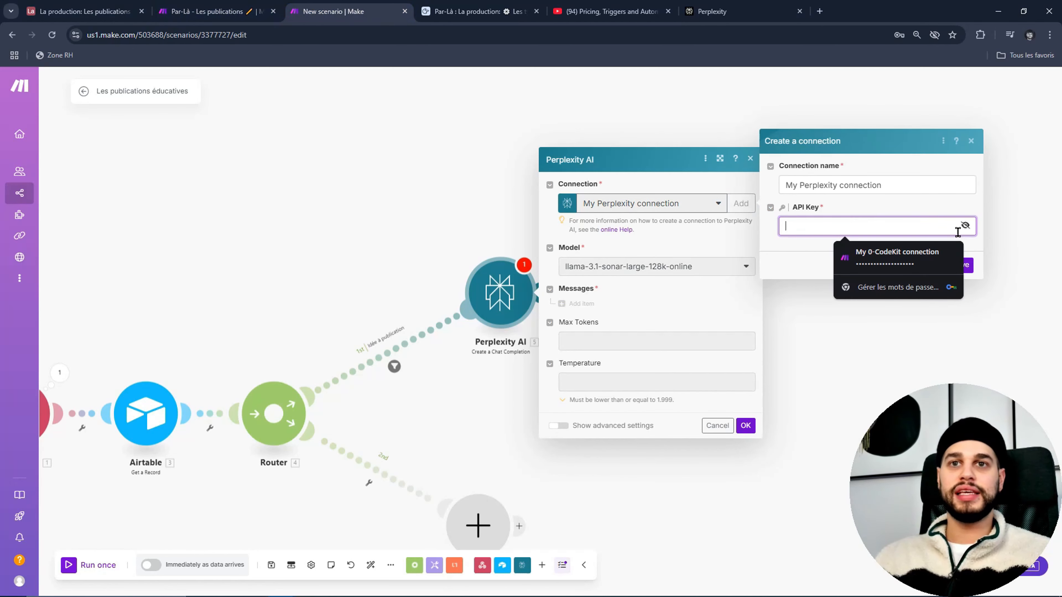
left_click(1019, 286)
left_click(496, 288)
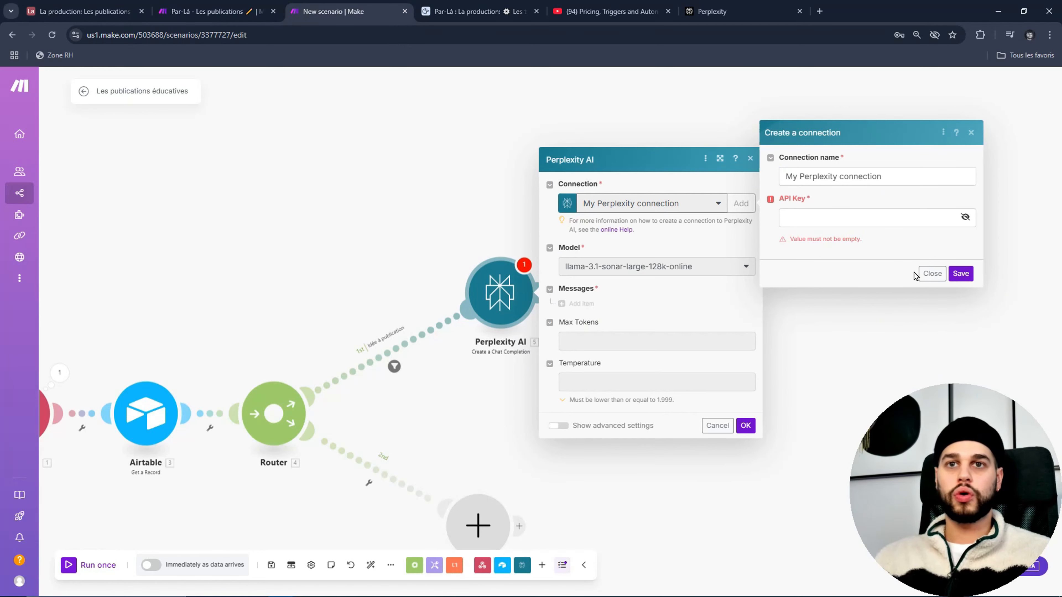
left_click(932, 273)
Step: Keep the model llama-3.1-sonar-large-128k-online and add a message whose content is the French prompt requesting 3 articles about the idea
left_click(672, 268)
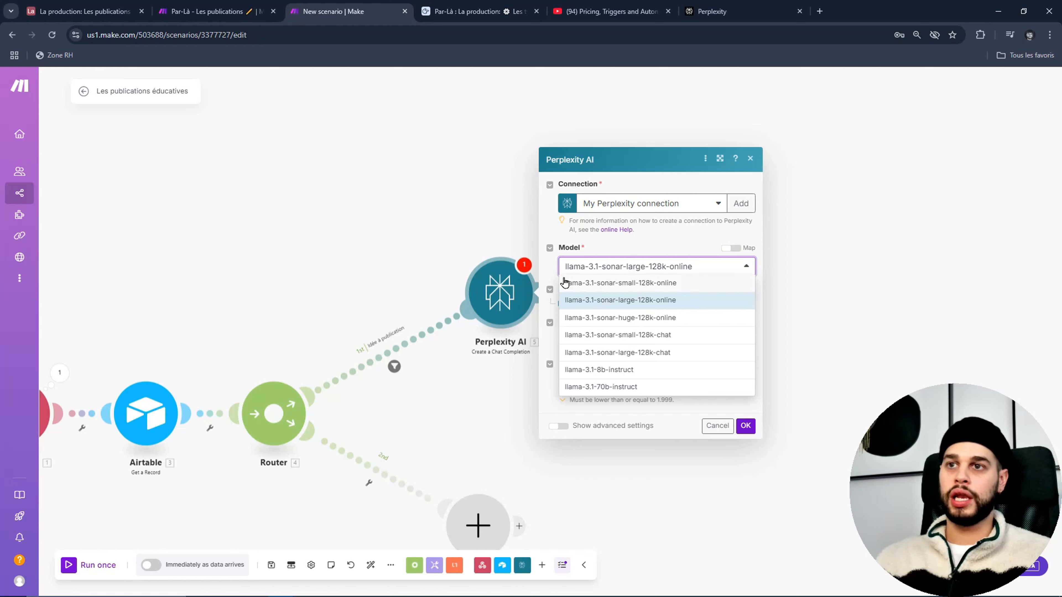
left_click(672, 295)
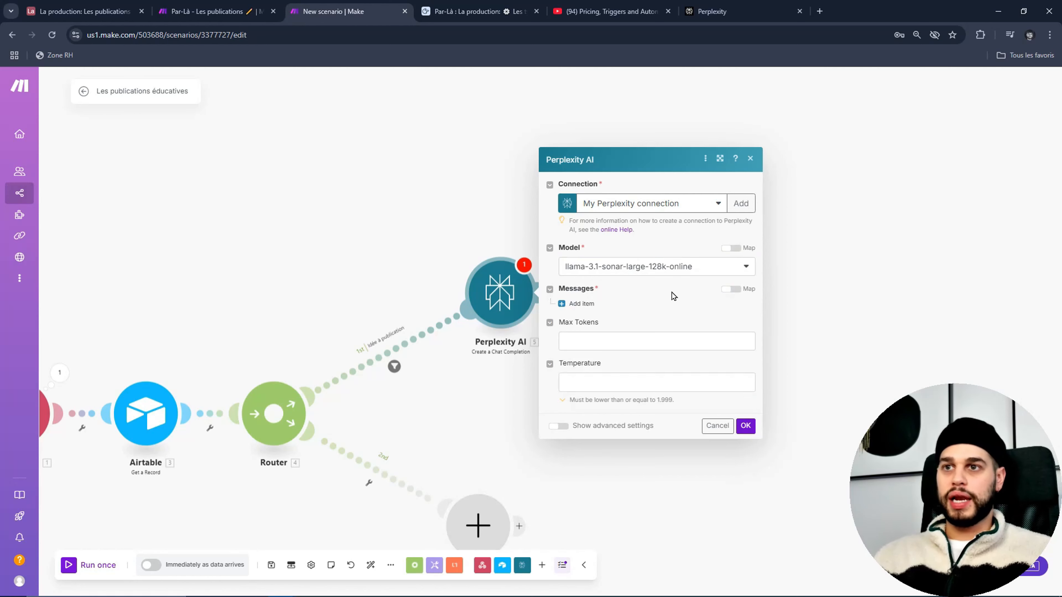
left_click(589, 310)
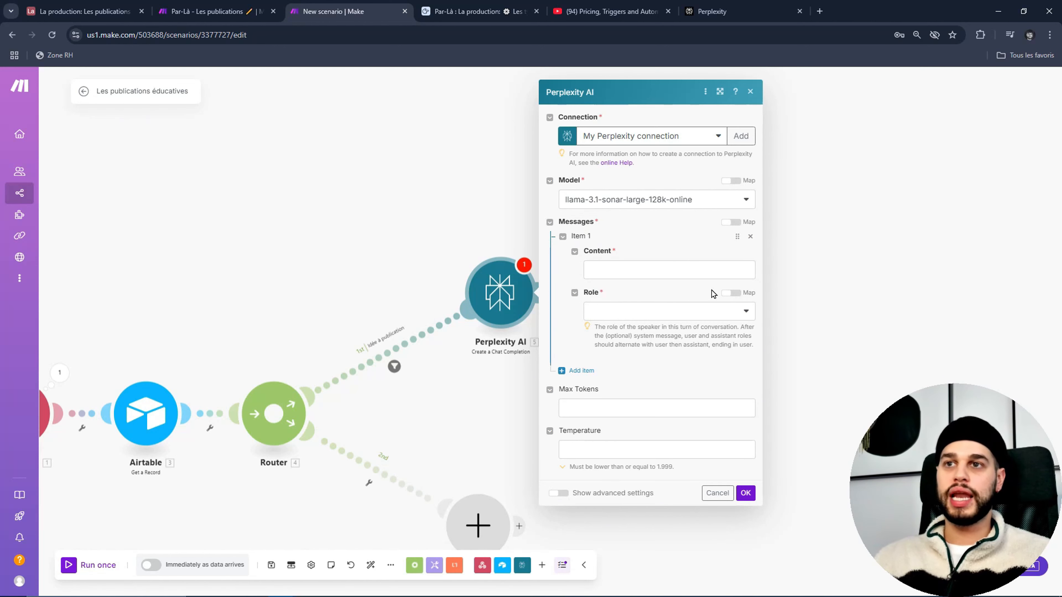
left_click(710, 270)
type("Je suis en train de faire une présentation orale pour mes cours et j'aimerais que tu m'aides à trouver 3 articles complet en anglais ou en français datant de l'année en cours ({{now}}) pour approfondir cette idée  {{2.Les idées}} en t'y rapprochant le plus possible. Ces articles doivent vraiment être pertinent pour cette idée principale suivante : . Donnes moi seulement et uniquement les liens urls de ces articles dans une liste à puce comme réponse et rien d'autre.")
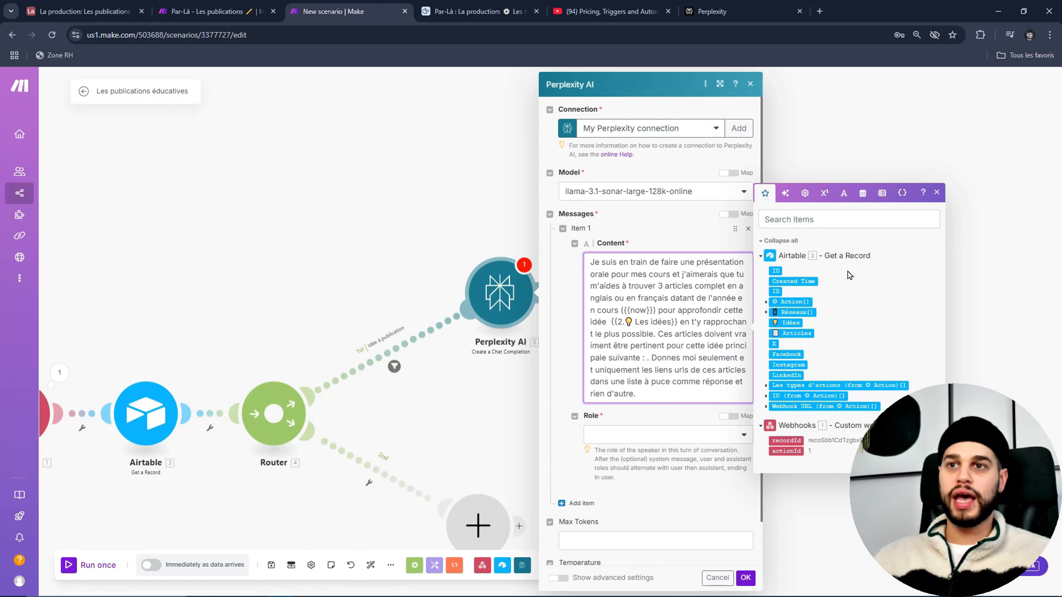
left_click(936, 192)
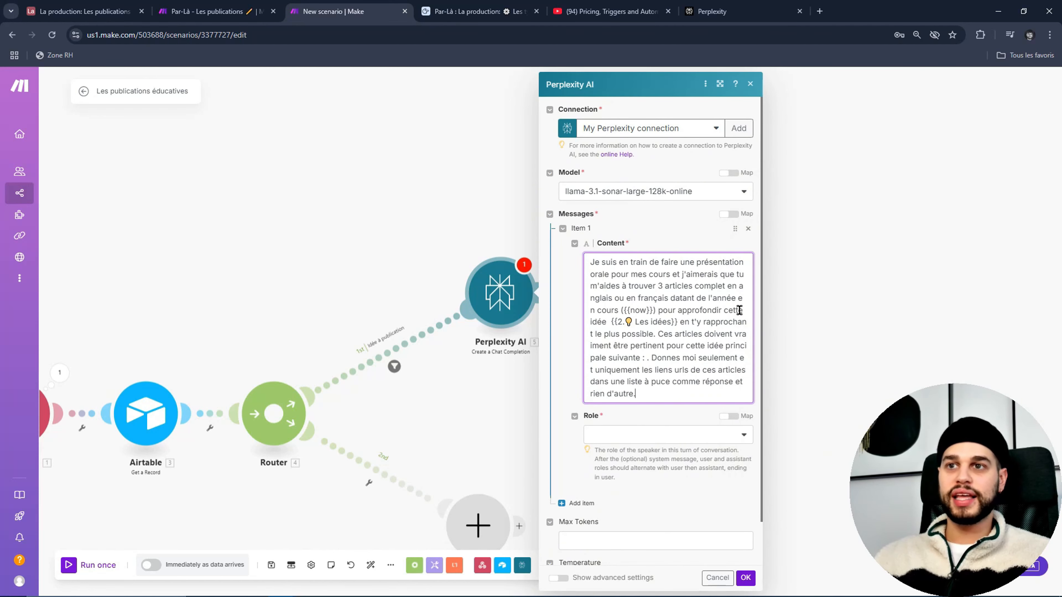
Step: Replace the plain-text now placeholder in the prompt with the date variable now, keeping "pour approfondir cette idée" after it
left_click(654, 306)
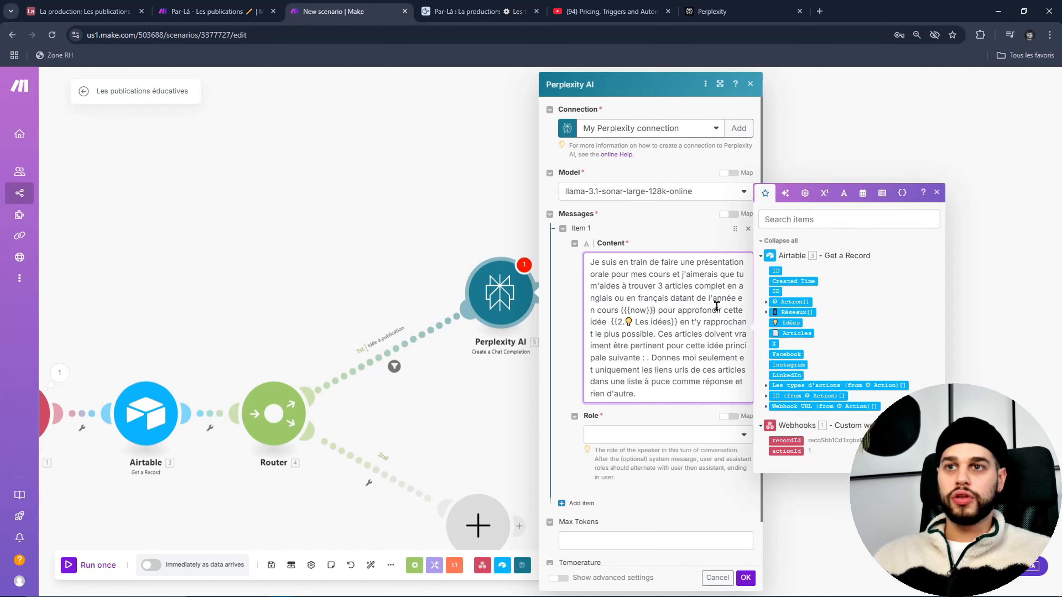
key("BackSpace")
key("BackSpace")
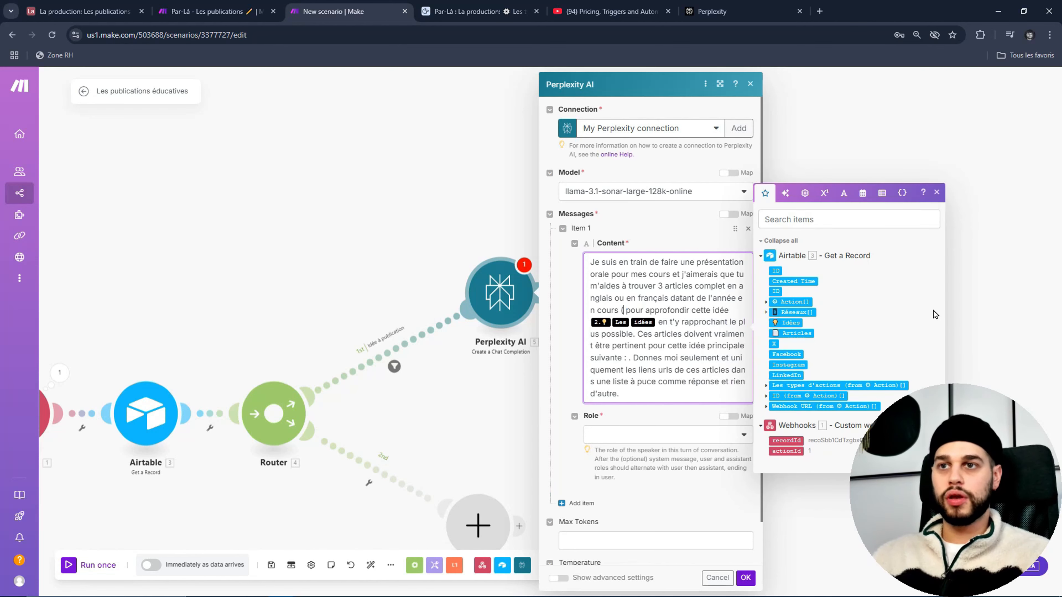
key("ctrl+z")
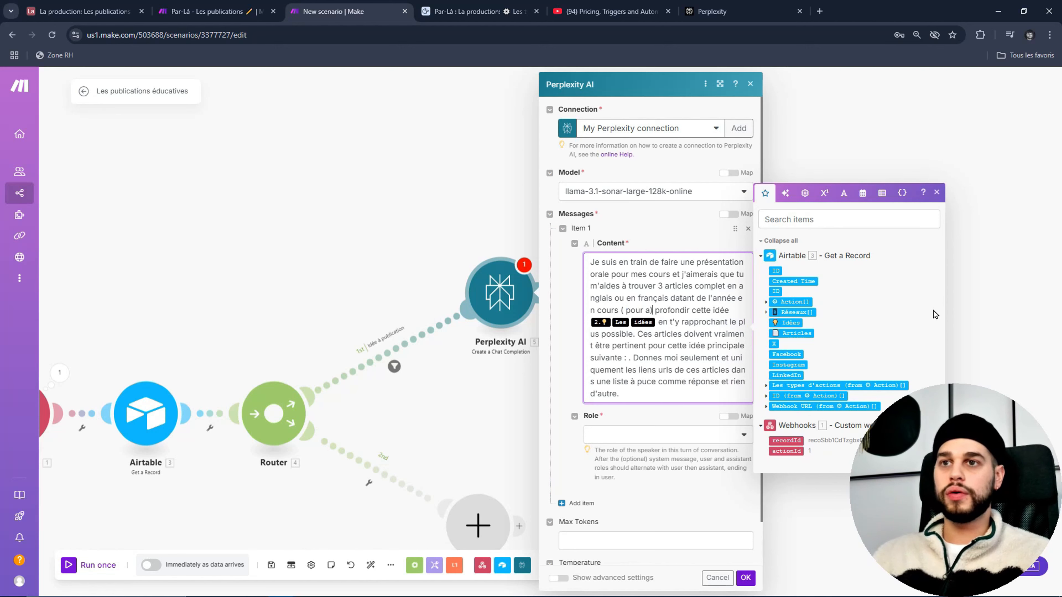
key("ctrl+z")
left_click(861, 194)
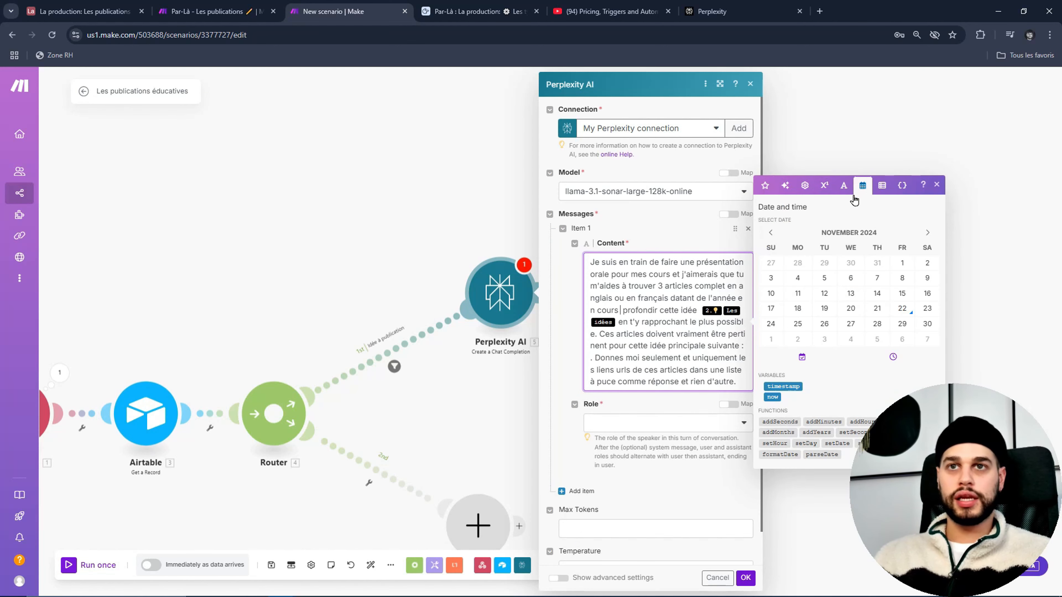
left_click(774, 397)
type("pour ")
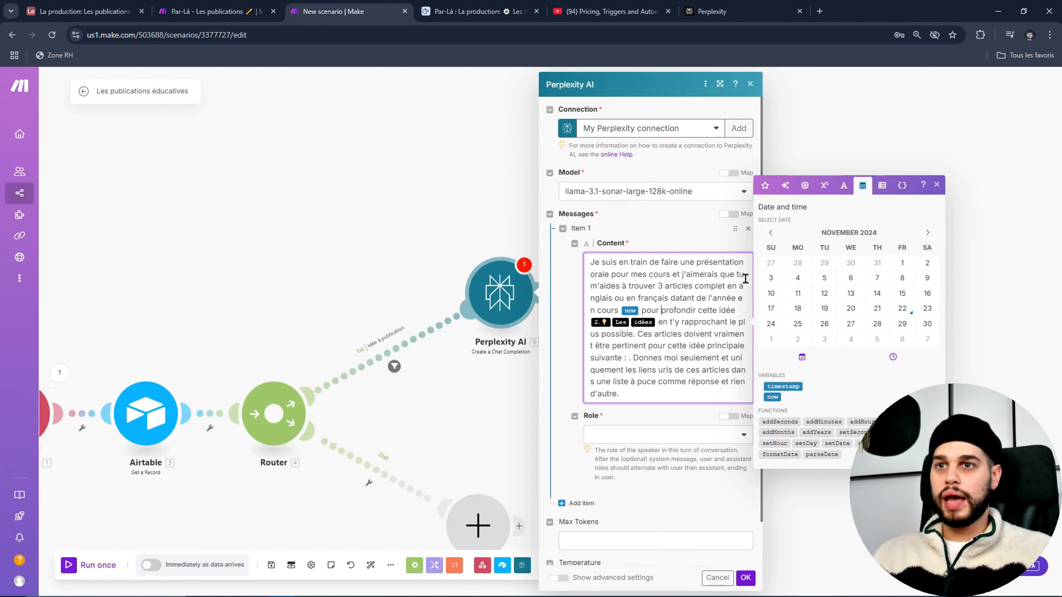
type("ap")
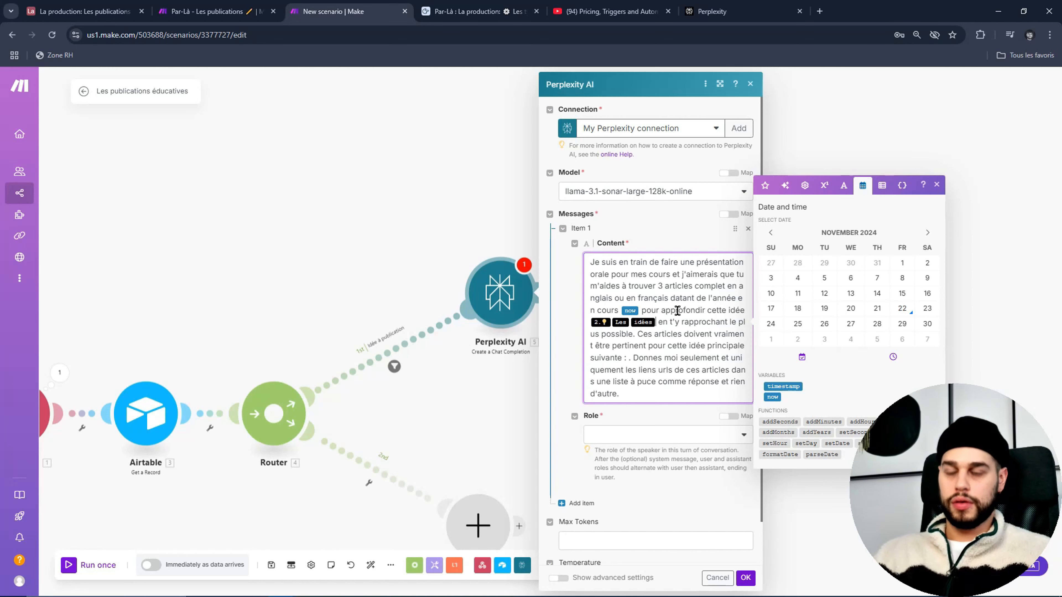
Step: Replace the outdated idea placeholder in the prompt with Airtable's Idées field, and insert the same field after "idée principale suivante :"
key("BackSpace")
key("BackSpace")
key("BackSpace")
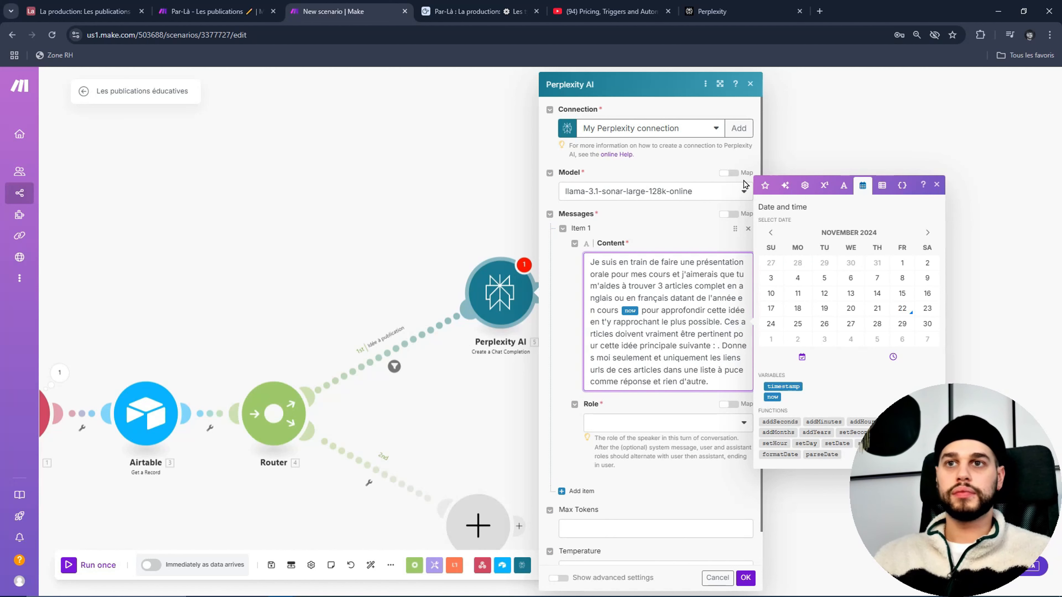
left_click(765, 185)
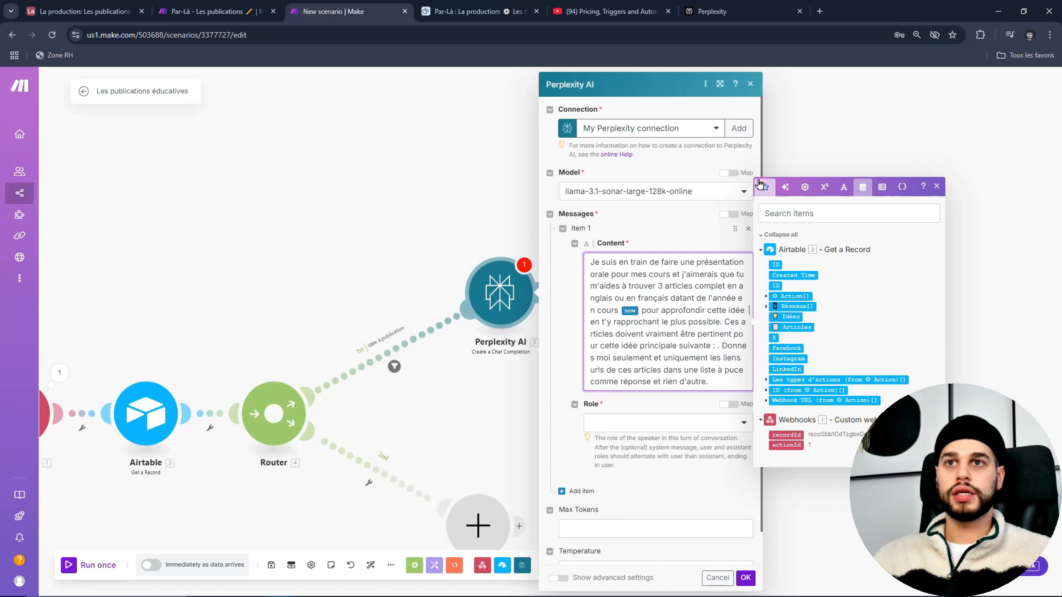
left_click(777, 317)
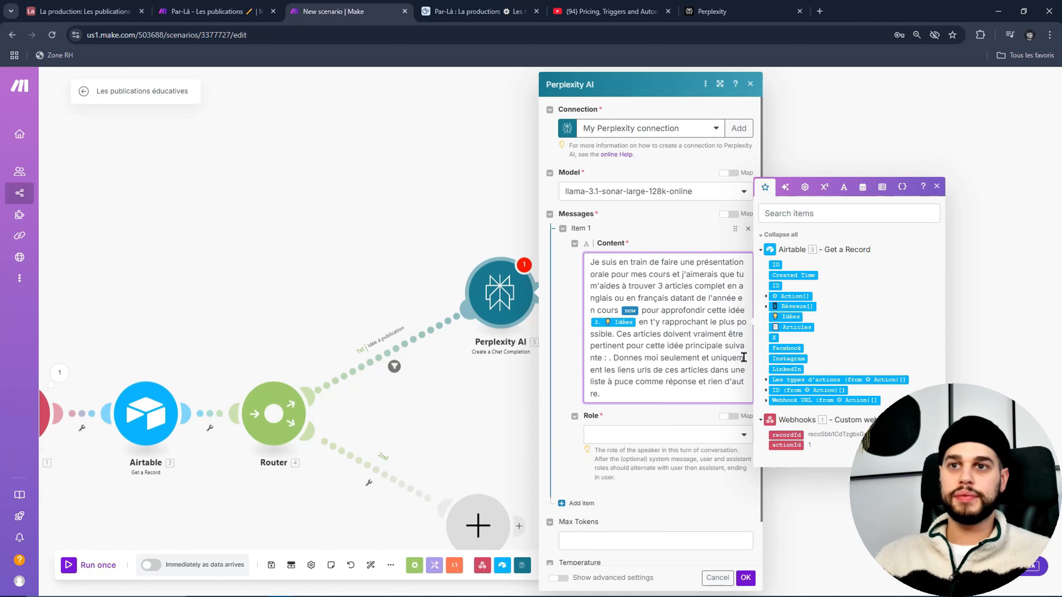
left_click(610, 358)
left_click(788, 317)
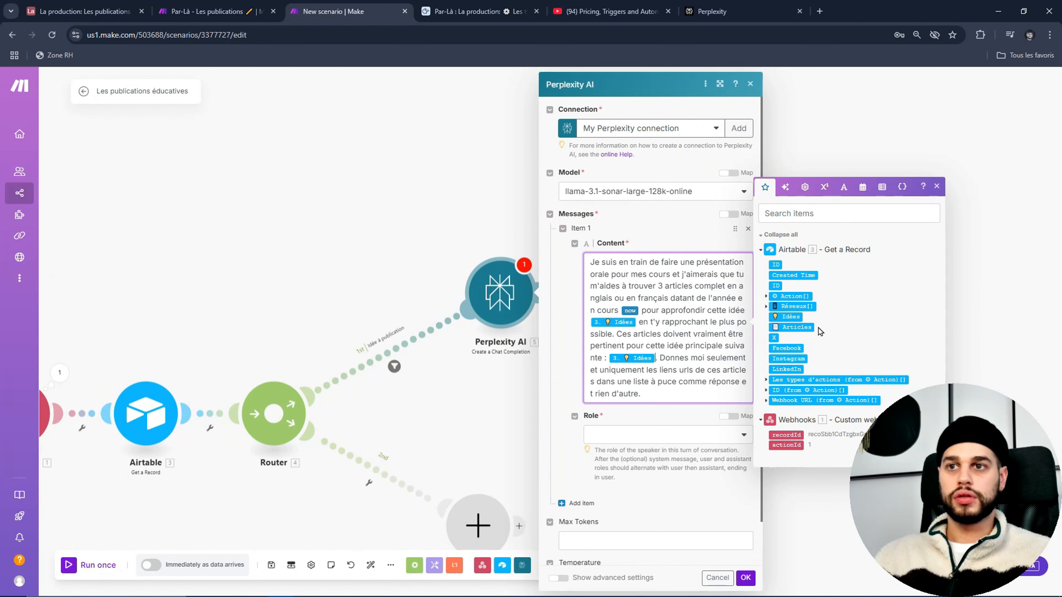
Step: Set the message role to Assistant, leave Max Tokens empty, and save the Perplexity AI module
scroll(715, 370, "down", 1)
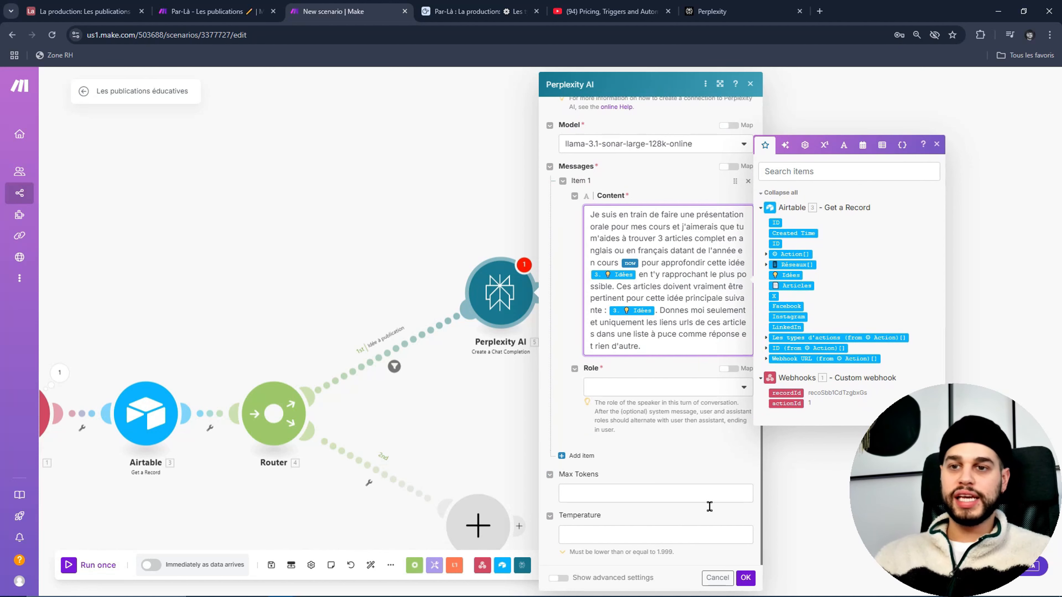
left_click(658, 397)
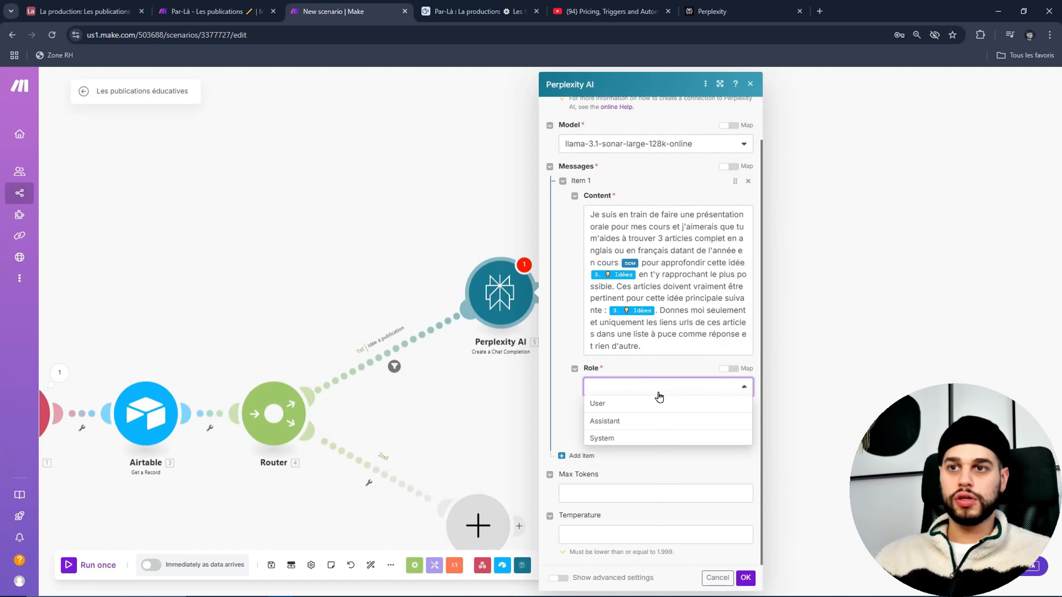
left_click(659, 422)
left_click(692, 496)
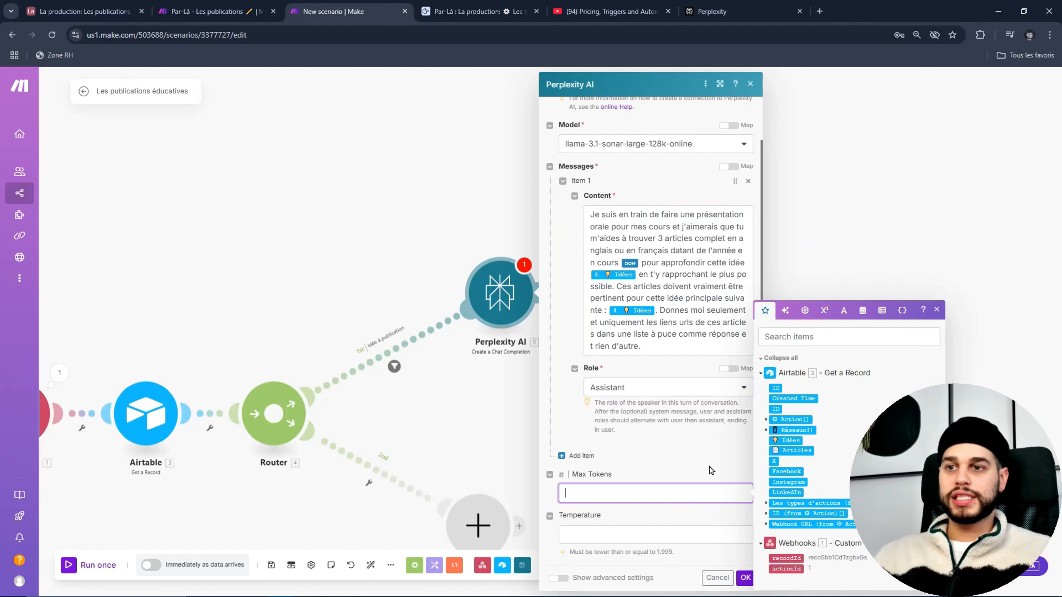
left_click(747, 577)
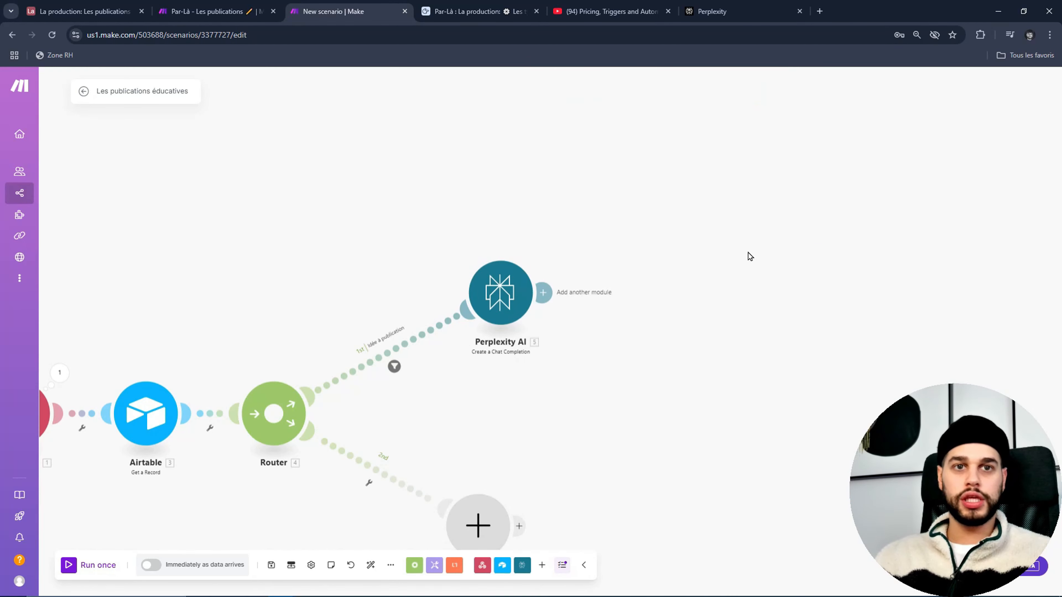
Step: Add a second Perplexity AI "Create a Chat Completion" module after the first one on the "Idée à publication" route
left_click_drag(748, 253, 616, 269)
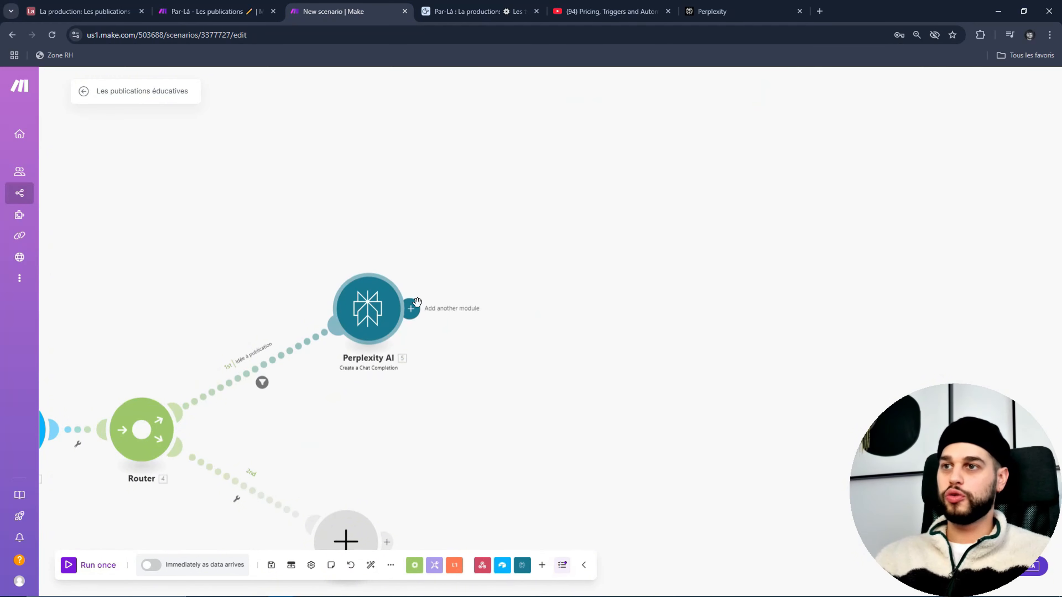
left_click(410, 309)
left_click(617, 289)
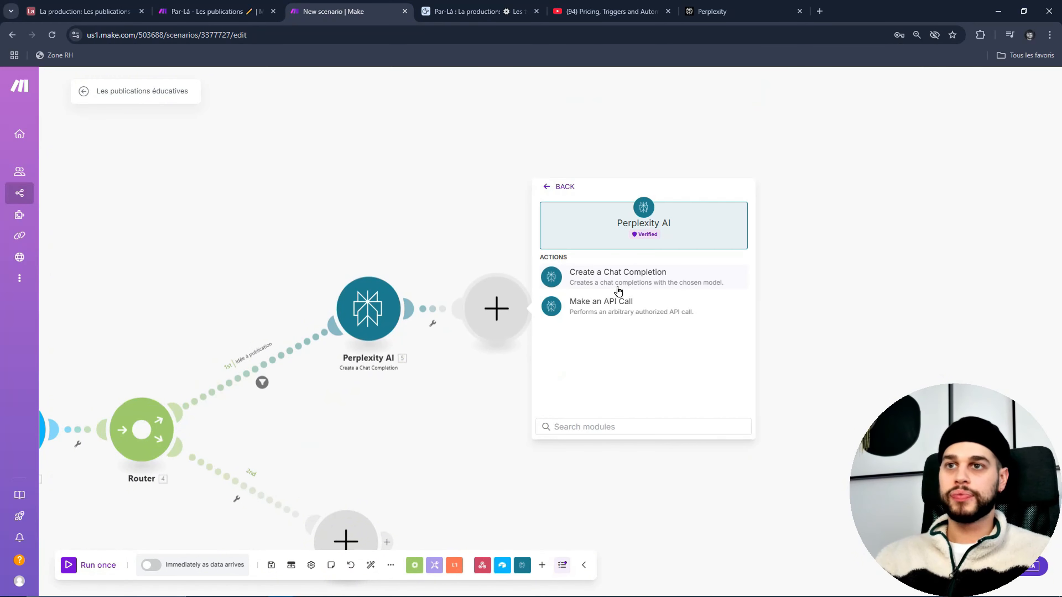
left_click(620, 279)
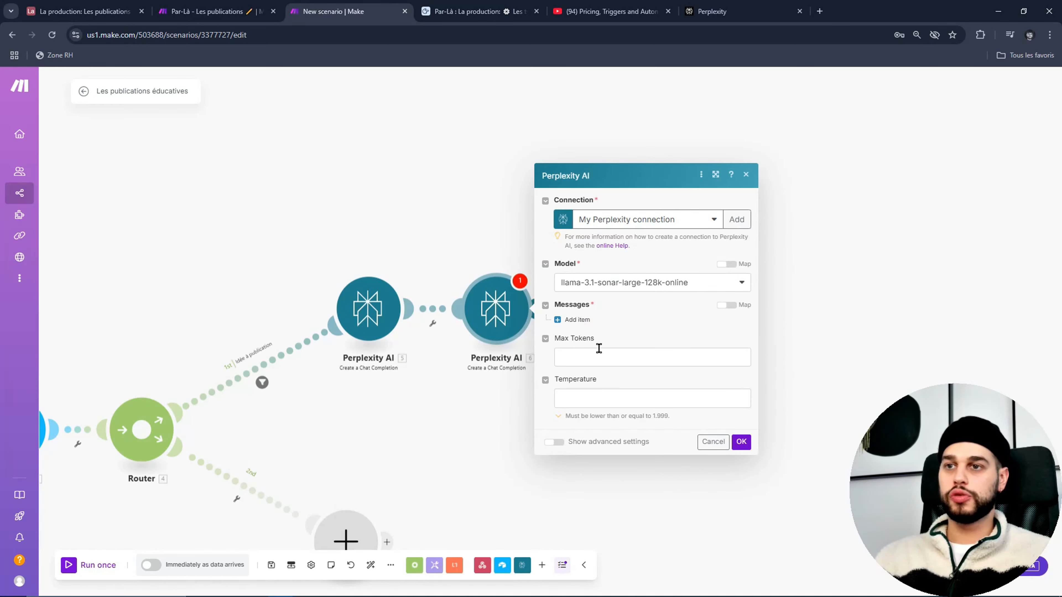
Step: Add a message whose content is the French prompt asking to visit each link and give separate detailed summaries of the 3 articles in French
left_click(571, 320)
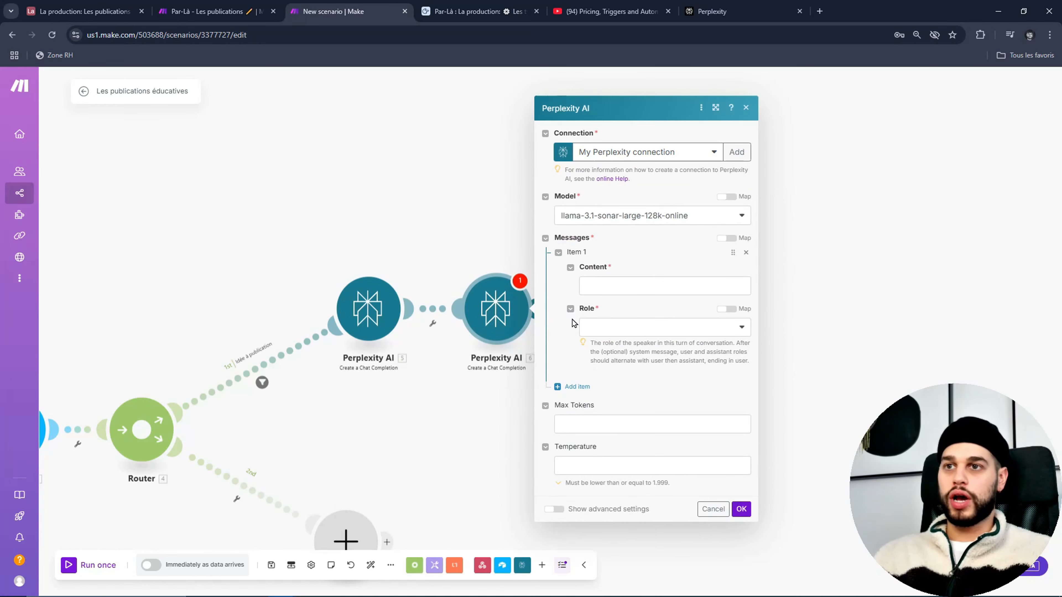
left_click(630, 289)
type("Visites chacun de ces liens  et donnes moi un résumé détaillé de ces 3 articles séparement. Je veux seulement et uniquement le résumé de chaque articles comme réponse et rien d'autre. Donnes moi ta réponse en français. Donc si les articles sont dans une autre langue, traduis les en français")
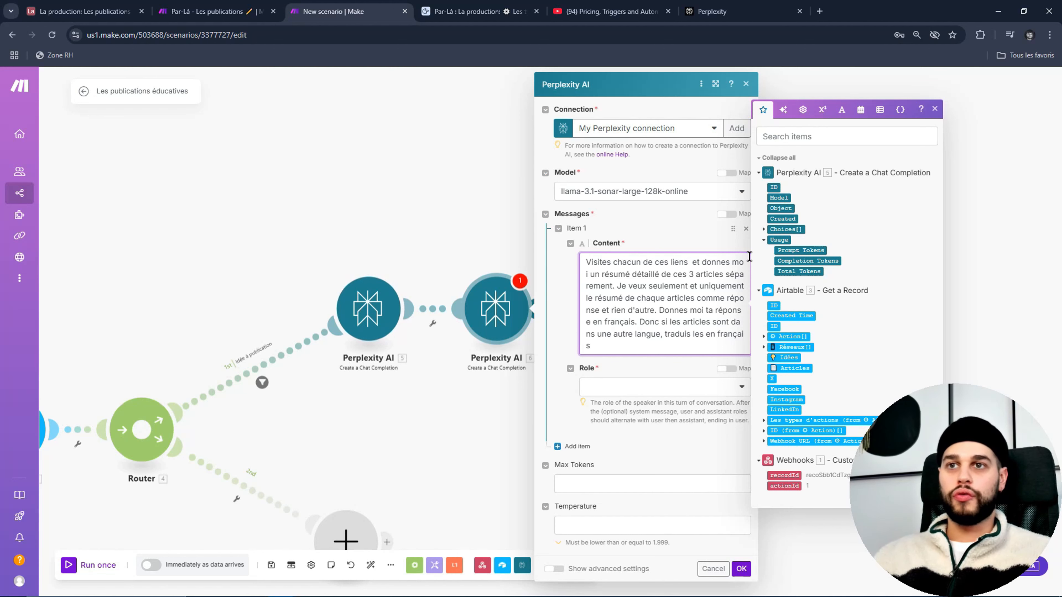
Step: Insert the first Perplexity module's Choices Message Content into the prompt after "Visites chacun de ces liens"
left_click(764, 229)
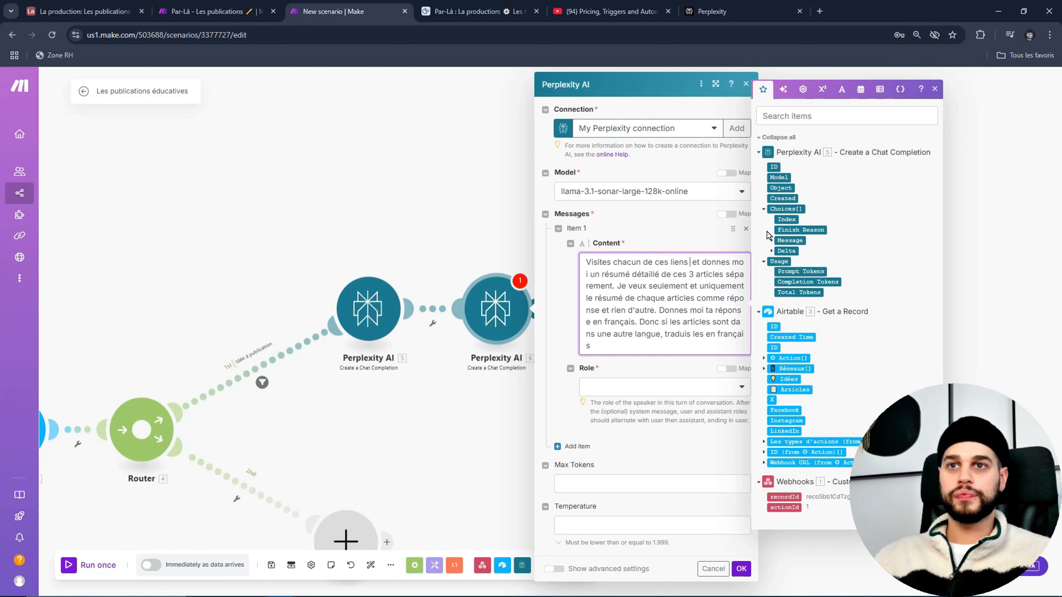
left_click(771, 241)
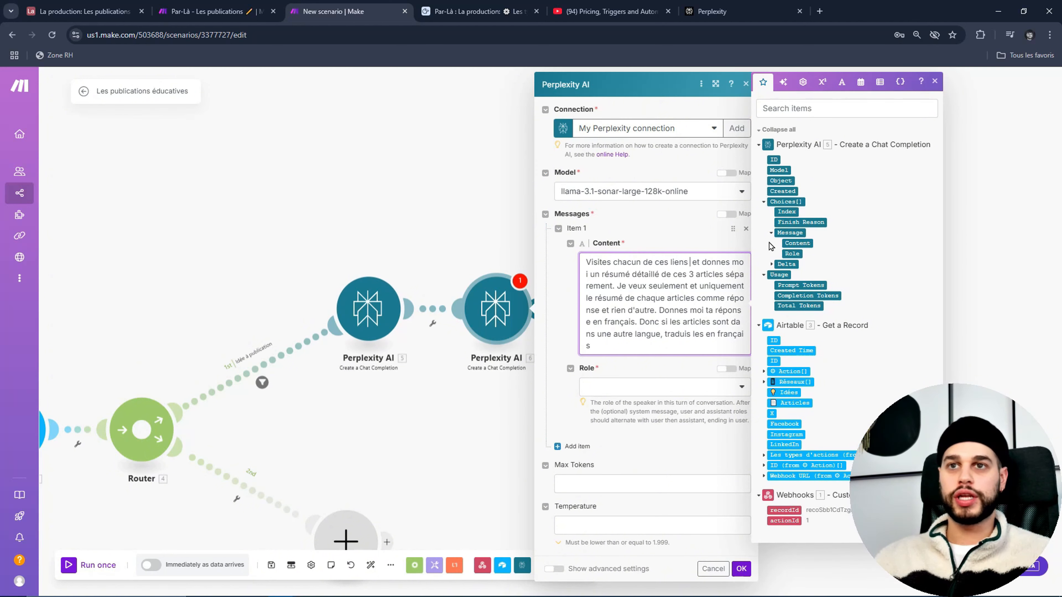
left_click(805, 239)
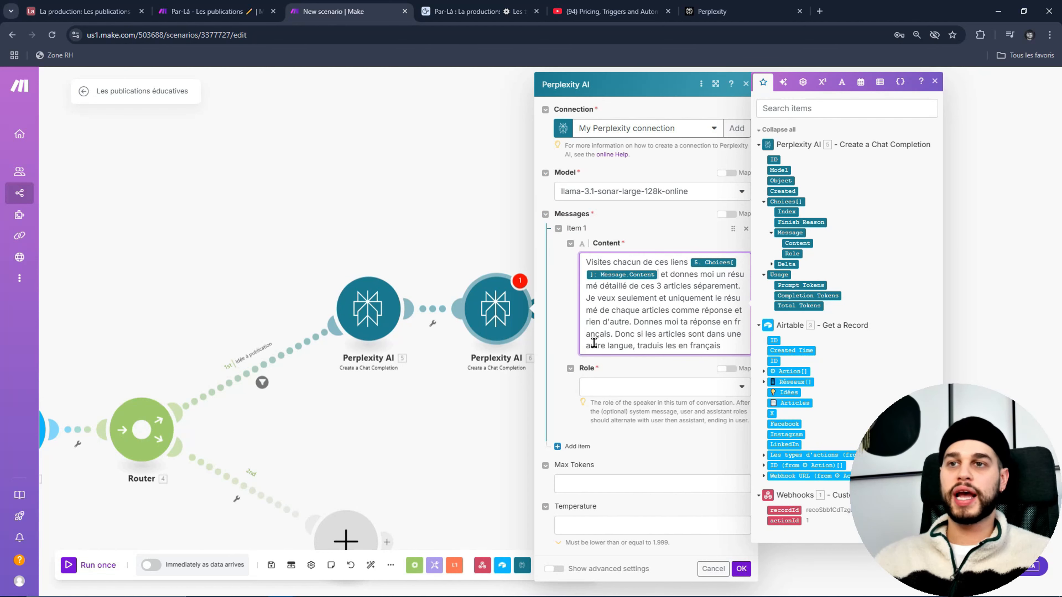
left_click(935, 82)
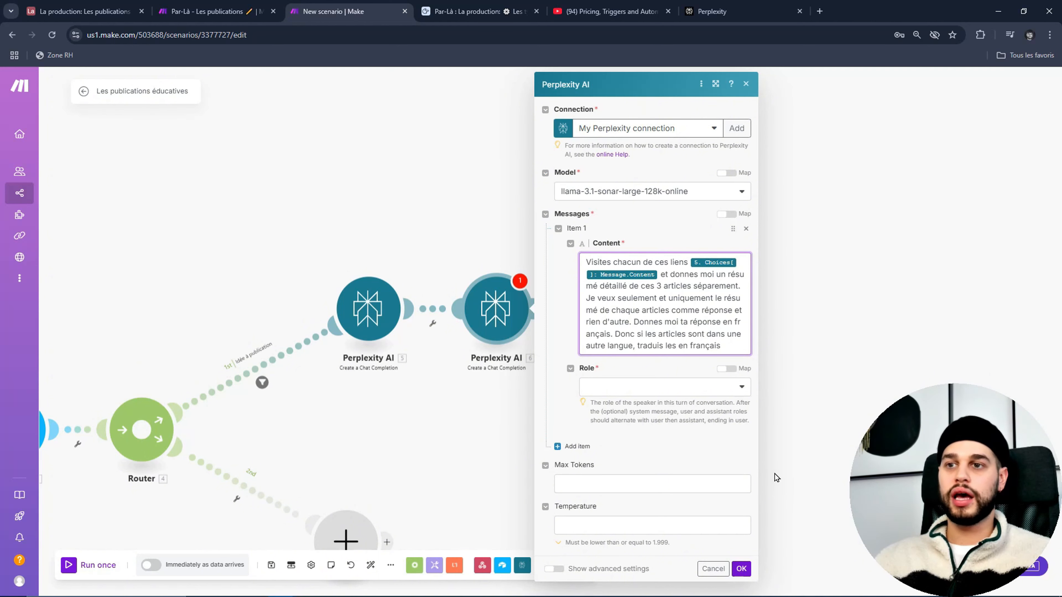
Step: Set the summary message's role to Assistant and save the second Perplexity AI module
left_click(741, 394)
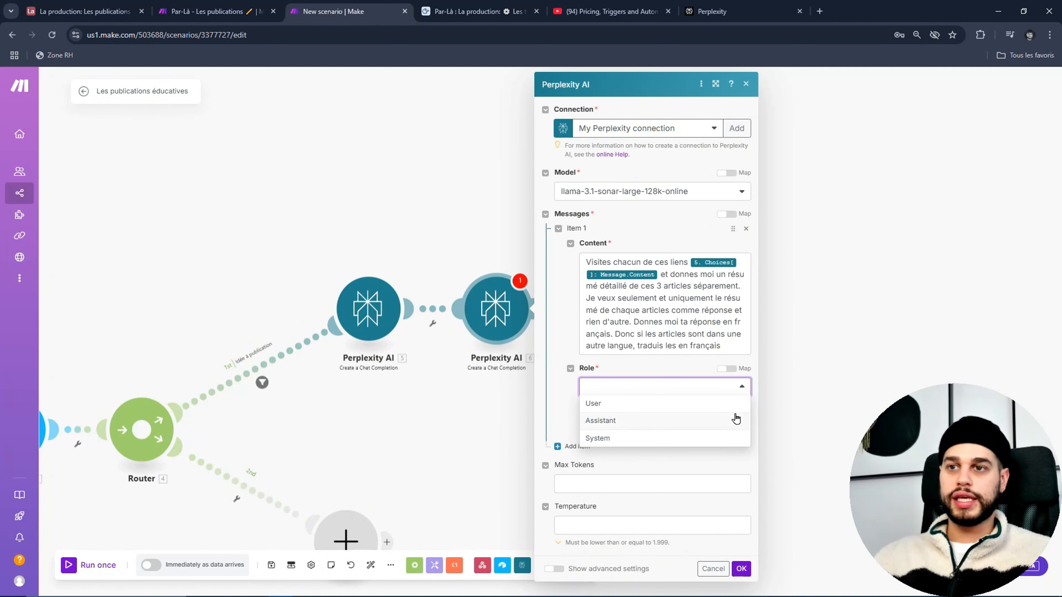
left_click(734, 421)
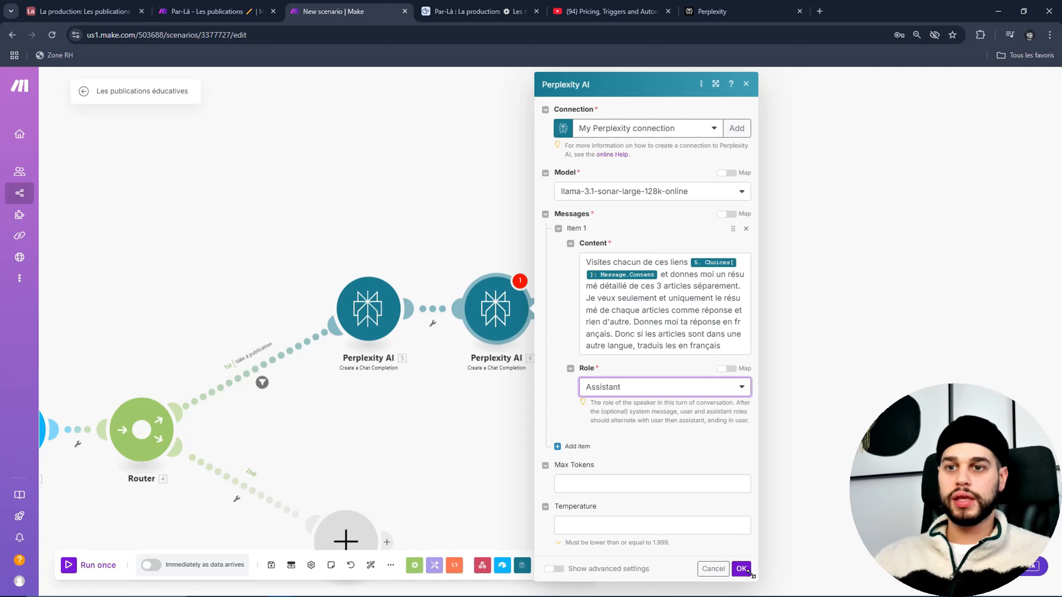
left_click(741, 569)
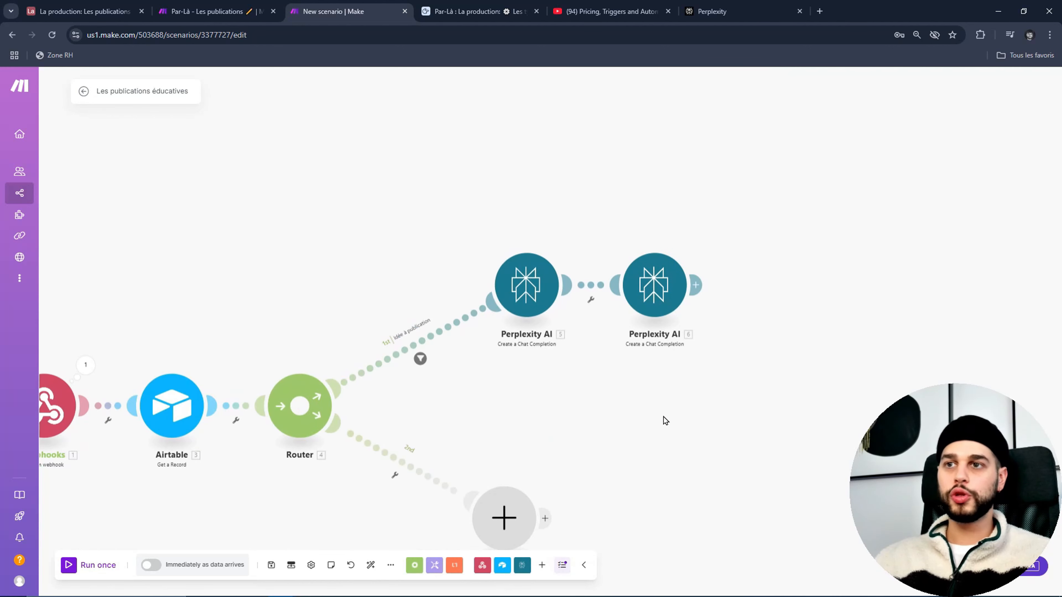
Step: Rename the first Perplexity AI module as "Liens d'articles"
right_click(542, 298)
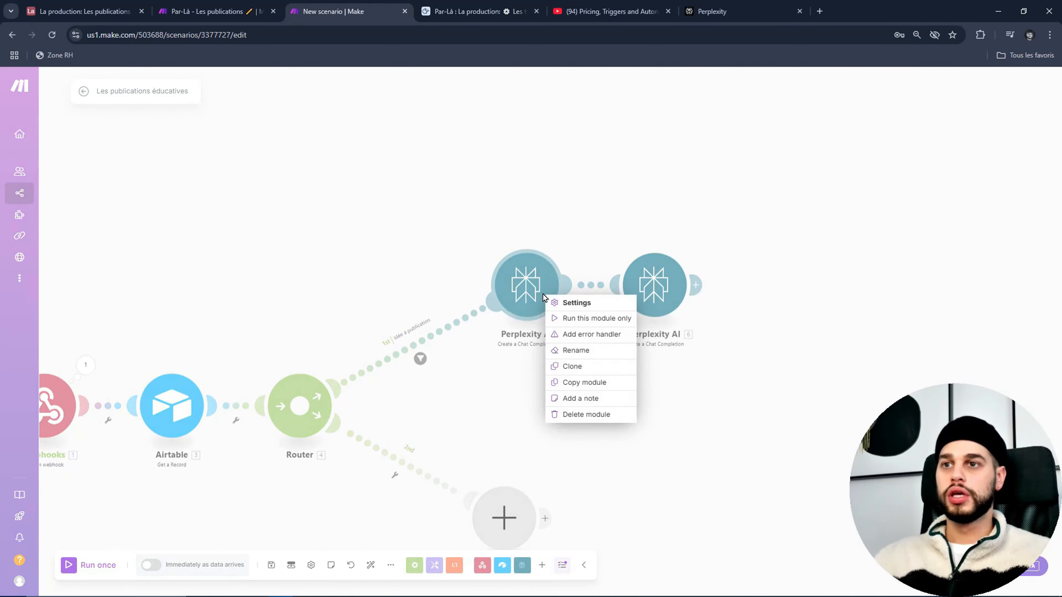
left_click(583, 351)
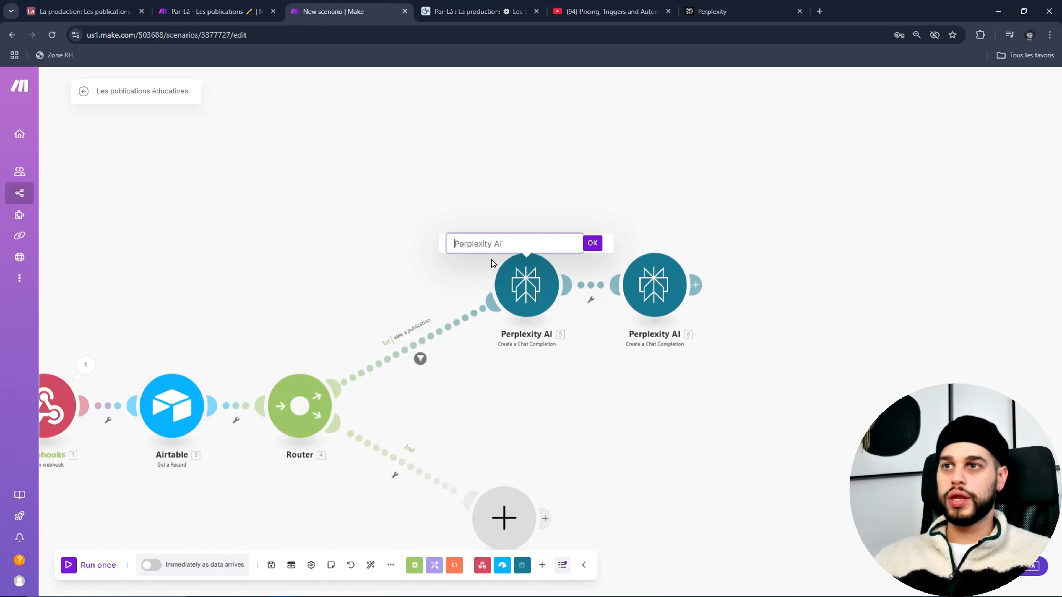
type("Liens d")
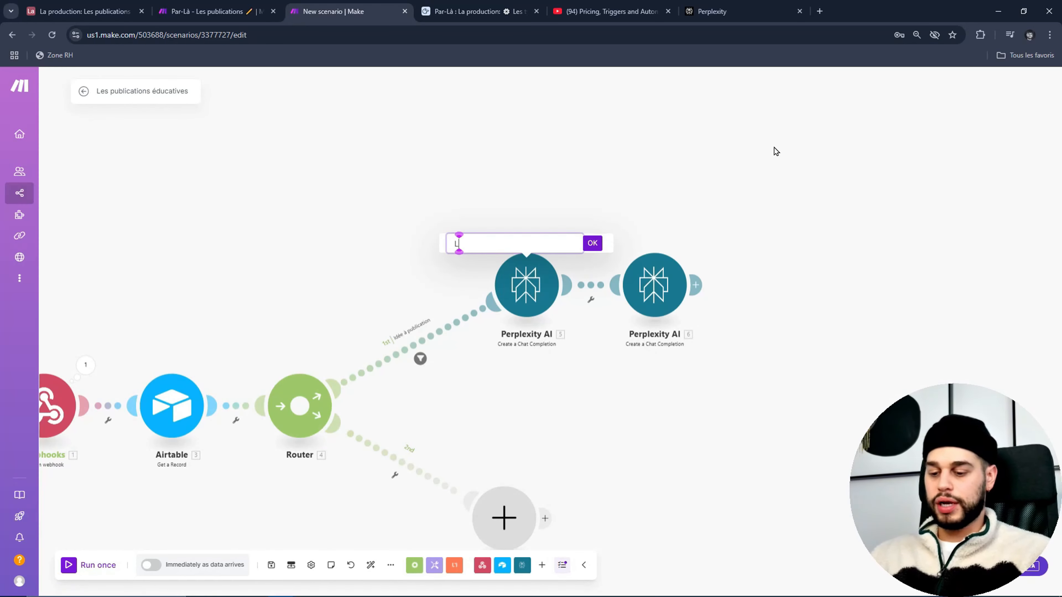
type("rticles")
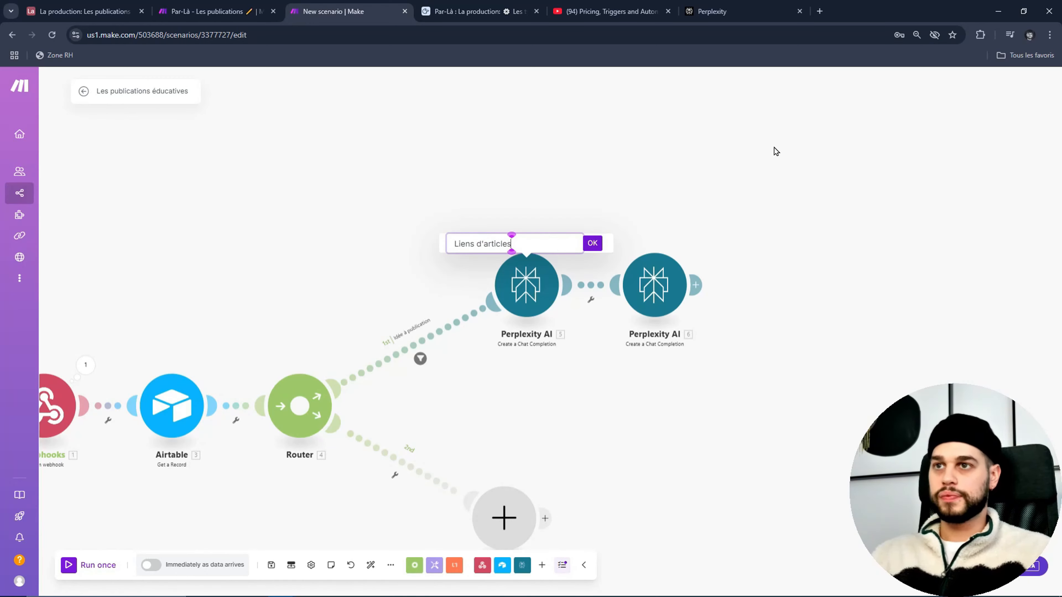
key("Return")
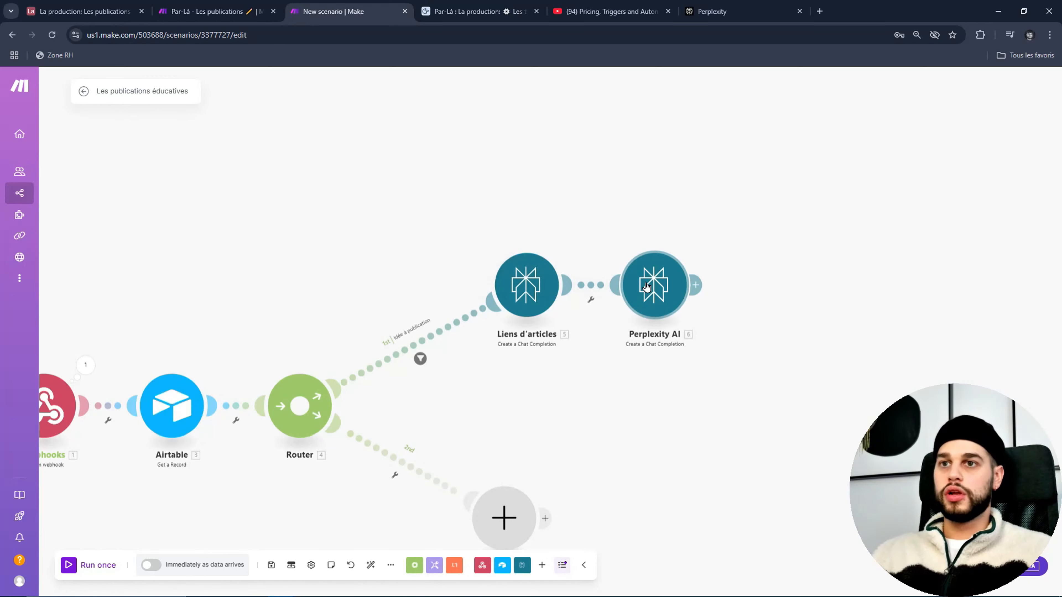
Step: Rename the second Perplexity AI module as "Résumés d'articles"
right_click(639, 299)
left_click(686, 355)
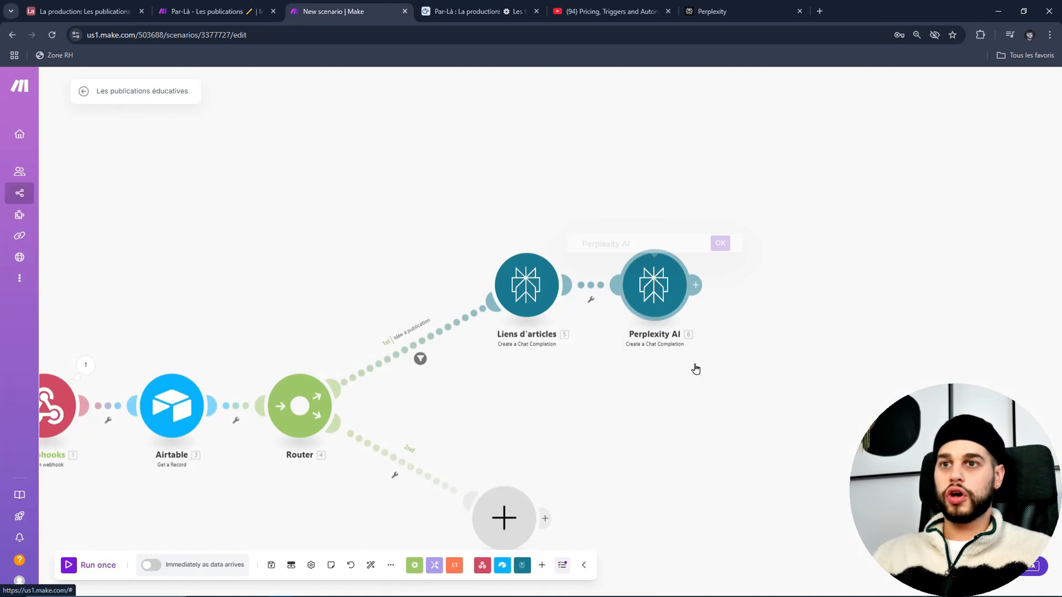
type("Résum")
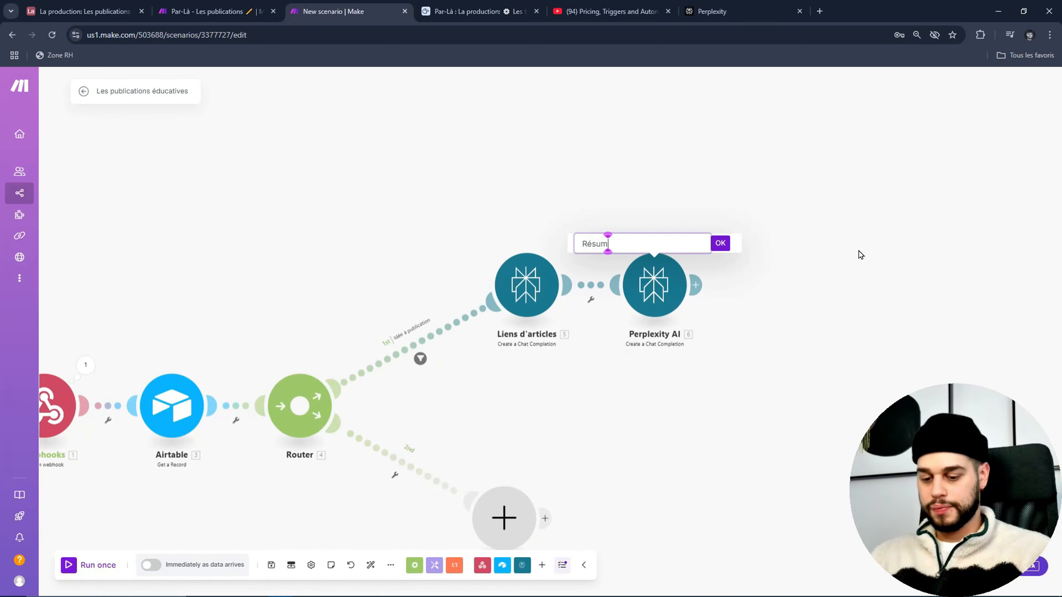
type("és d'articles")
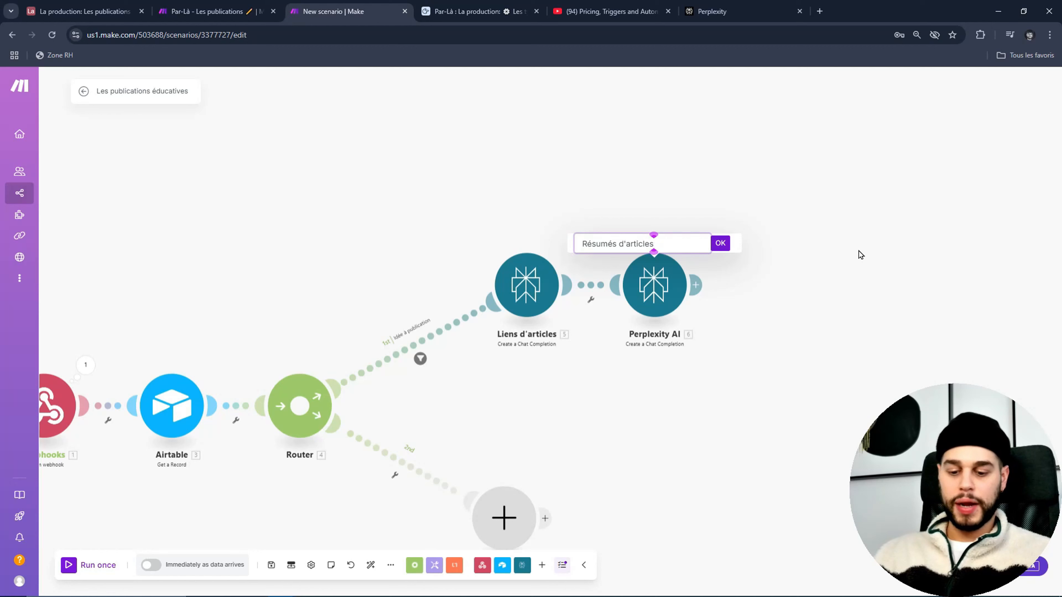
key("Return")
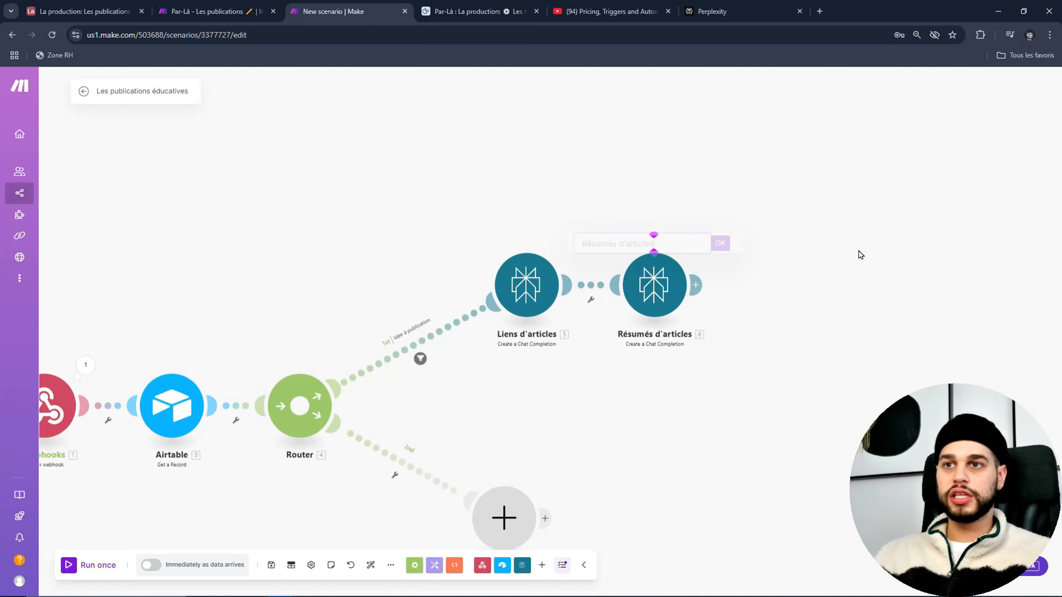
Step: Add an Airtable Update a Record module after the Résumés d'articles module
left_click_drag(851, 255, 746, 239)
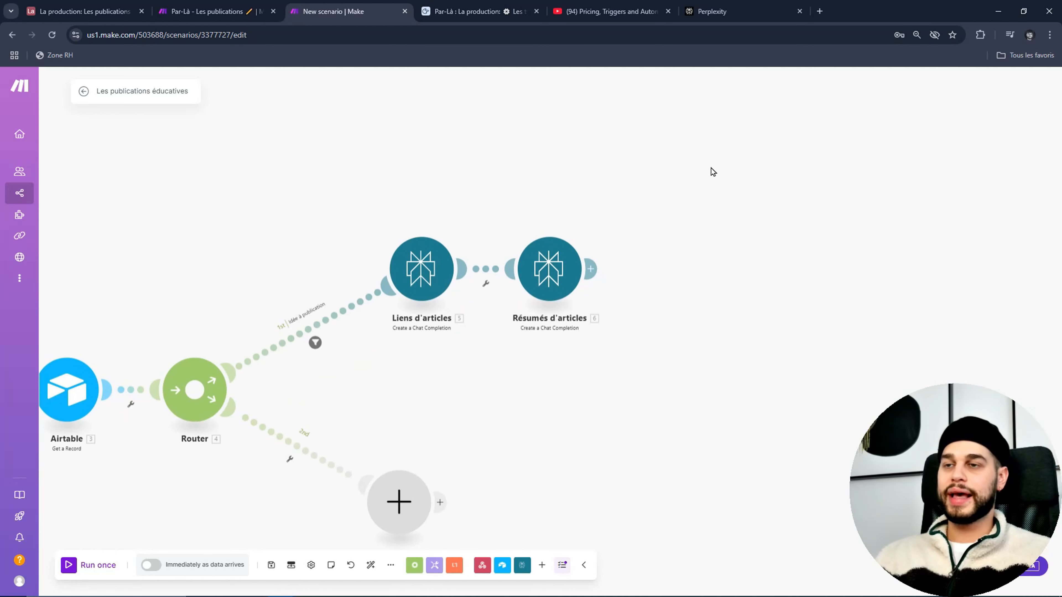
left_click_drag(688, 180, 617, 173)
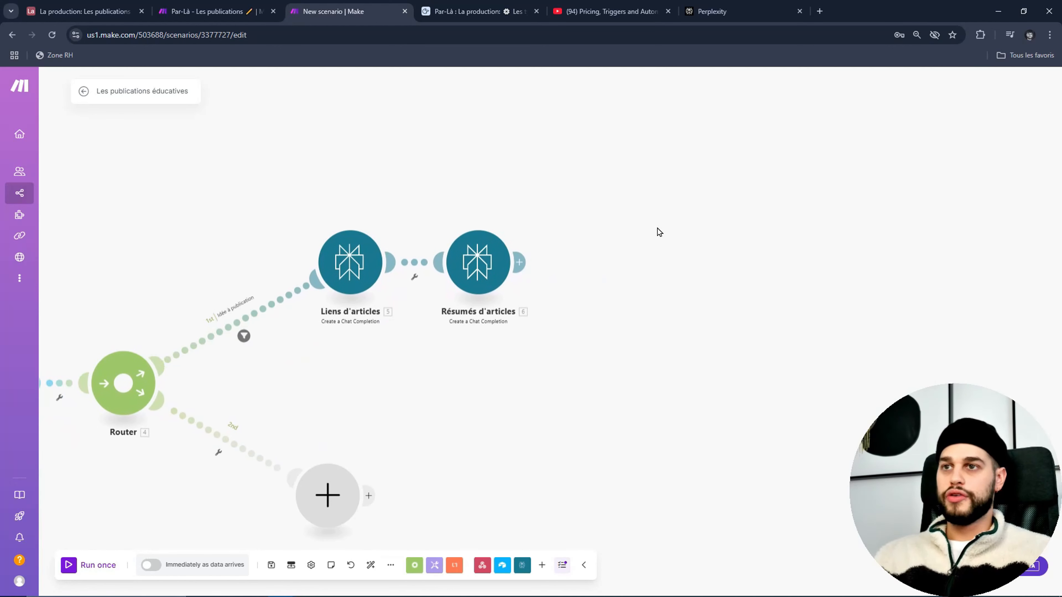
left_click(519, 262)
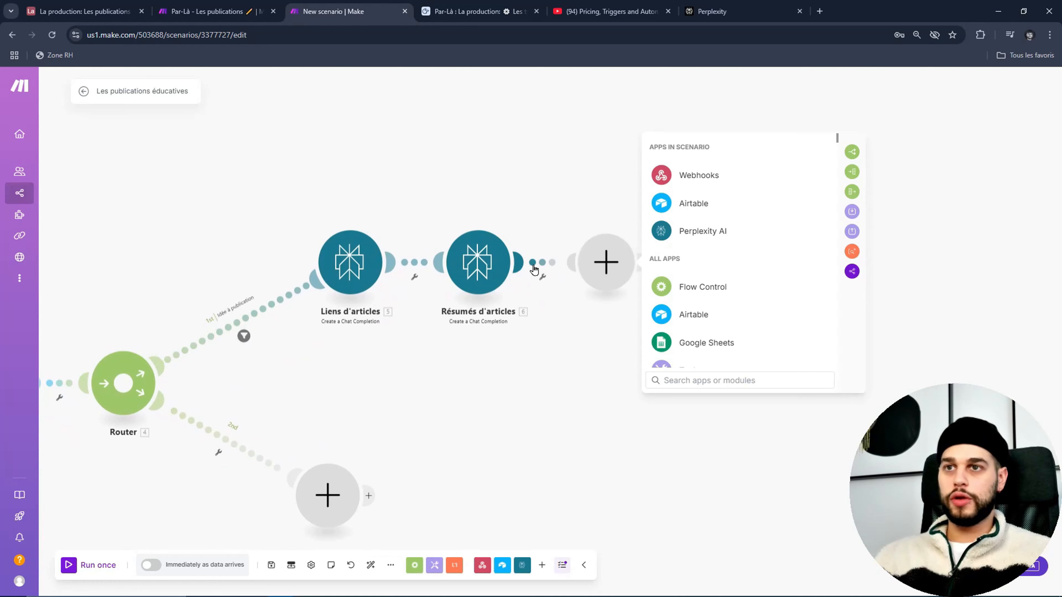
left_click(704, 313)
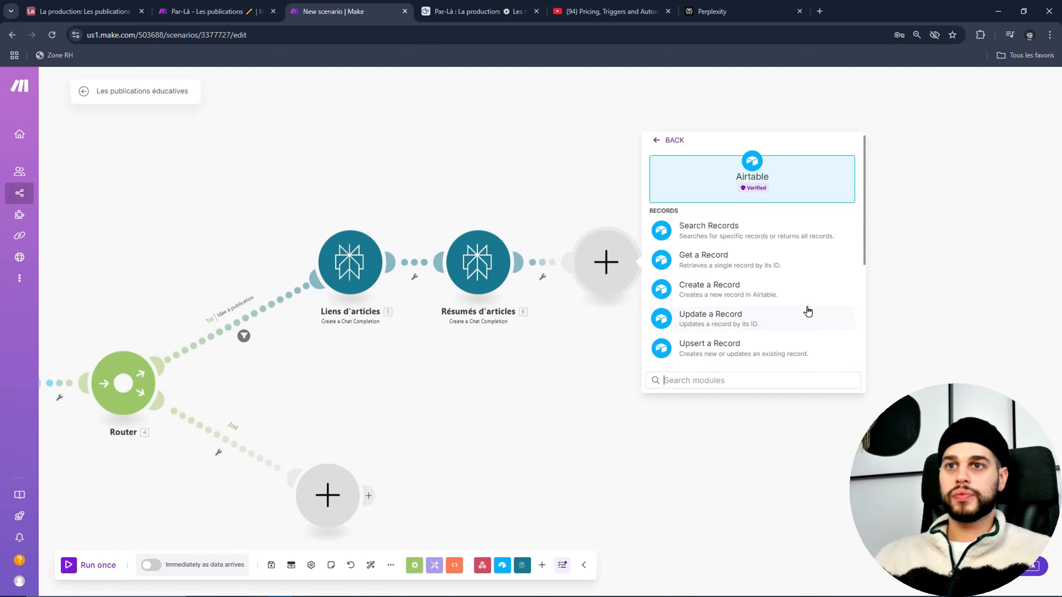
left_click(737, 322)
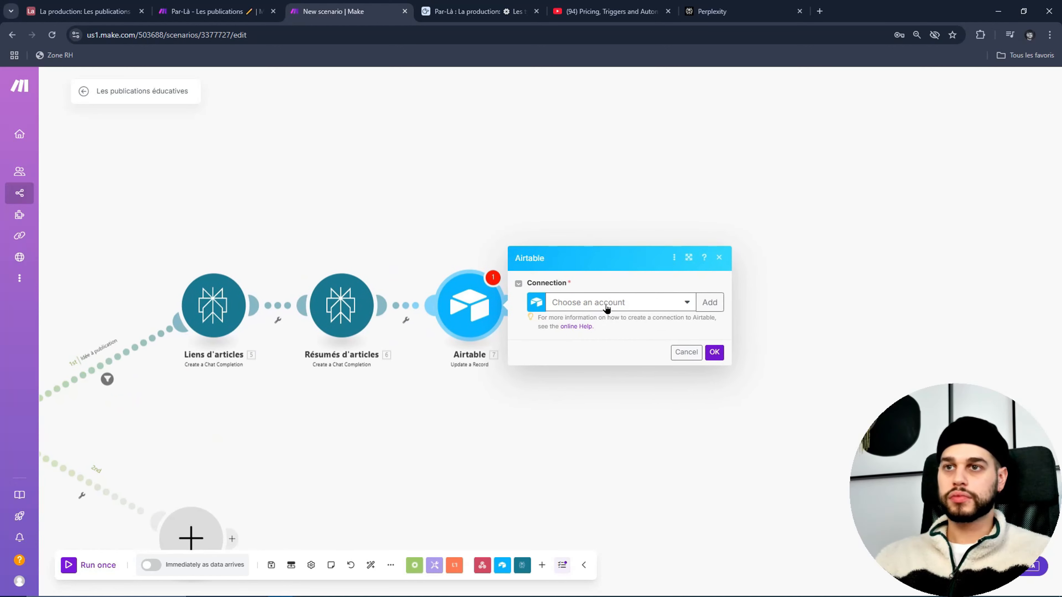
Step: Authorize Make to access the La production base through a new Airtable connection for the Update a Record module
left_click(606, 308)
left_click(710, 302)
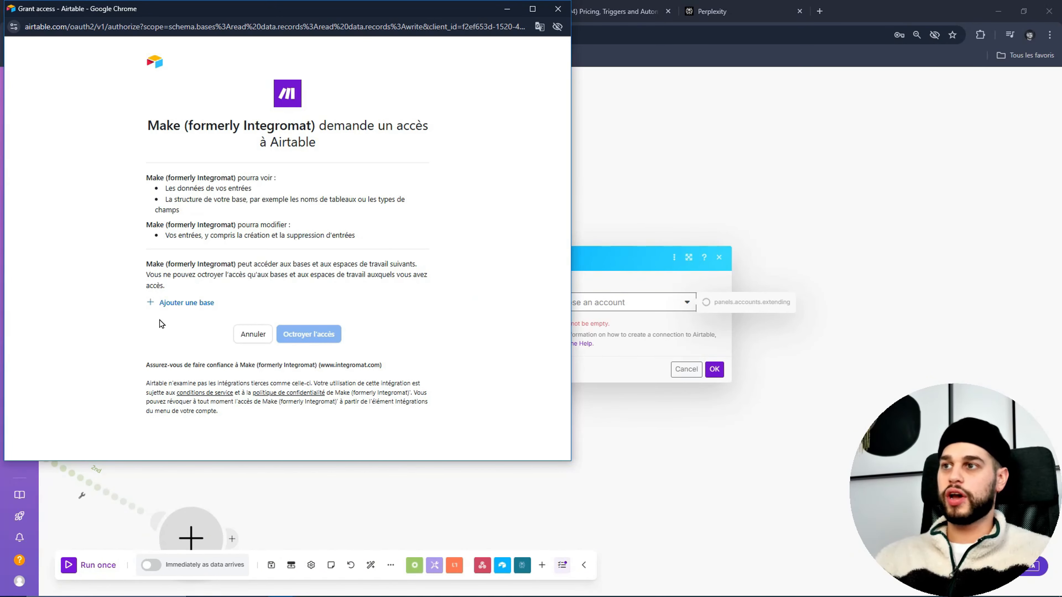
left_click(158, 303)
scroll(259, 422, "down", 3)
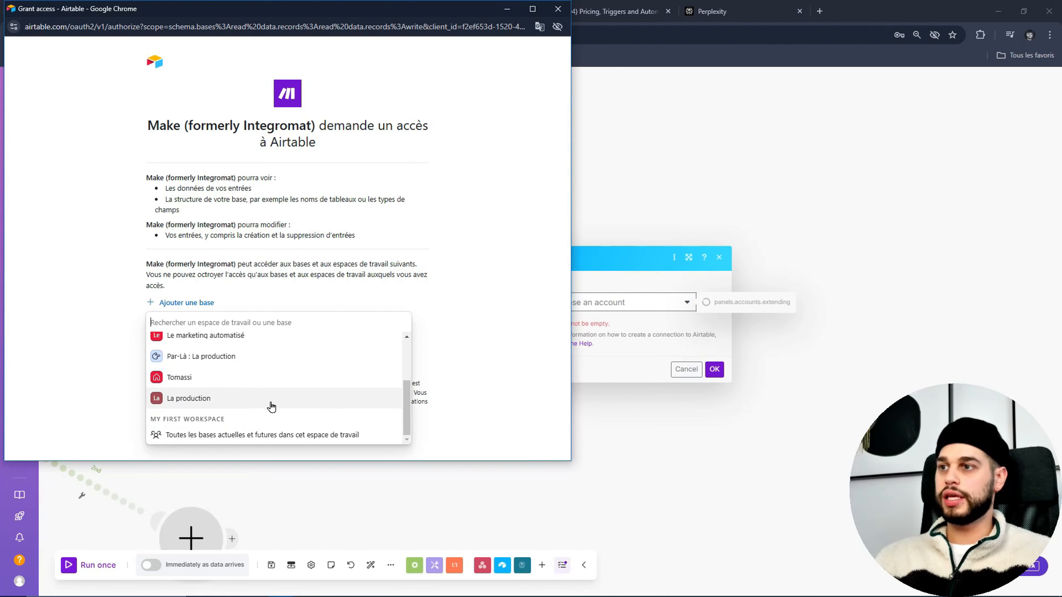
left_click(266, 401)
left_click(328, 368)
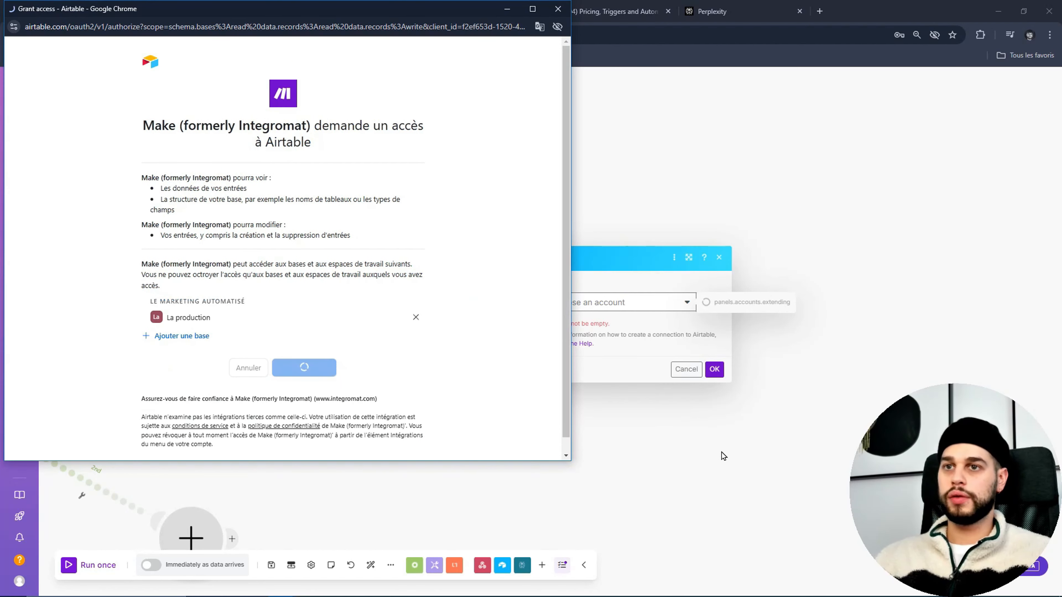
Step: Select the La production base and Les publications table, and map the Record ID to the Get a Record module's ID
left_click(589, 293)
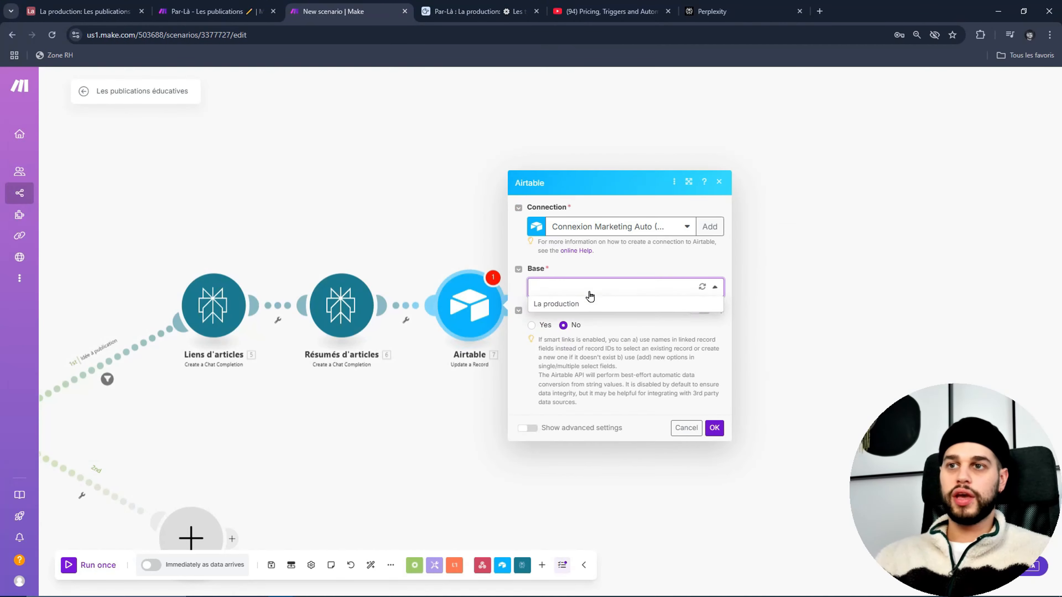
left_click(609, 305)
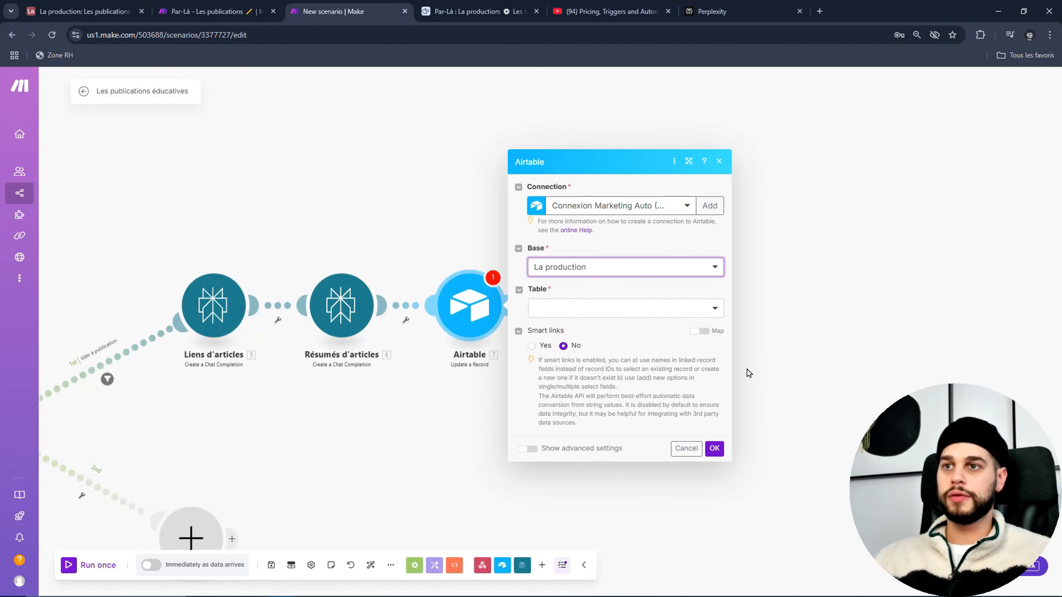
left_click(642, 312)
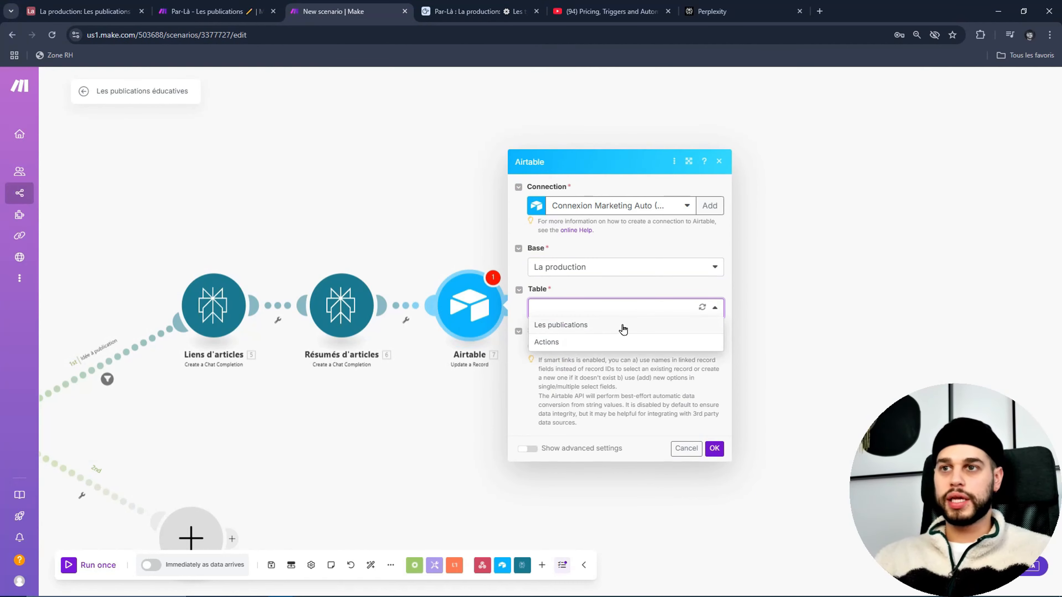
left_click(621, 326)
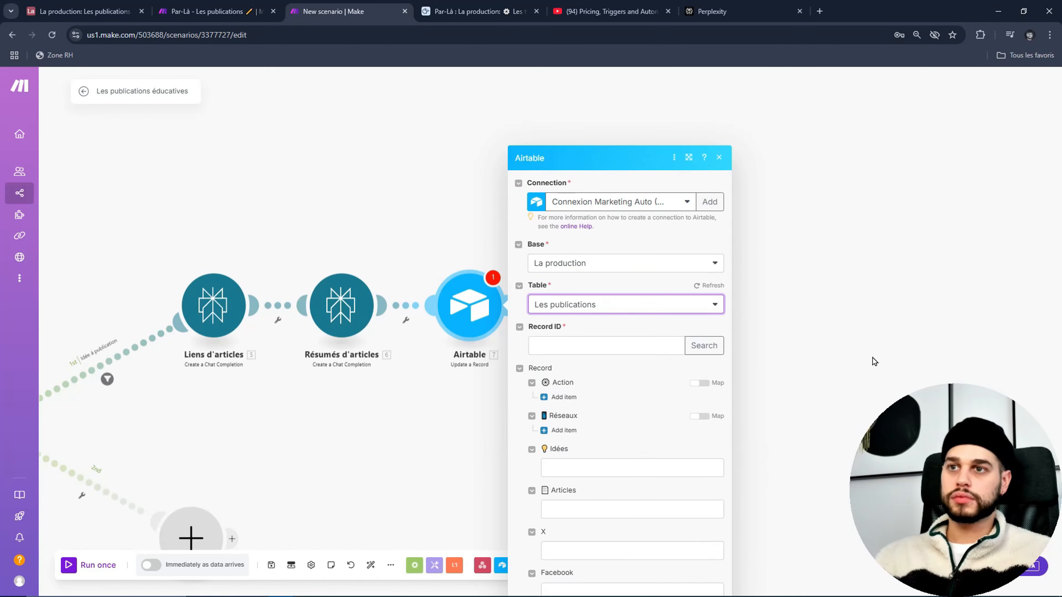
key("Tab")
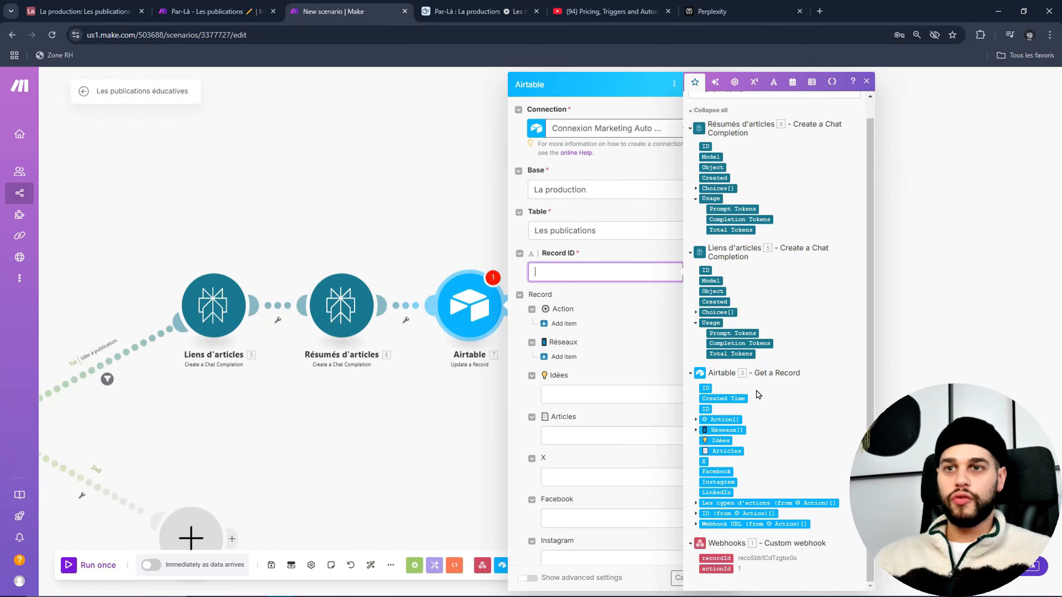
left_click(706, 388)
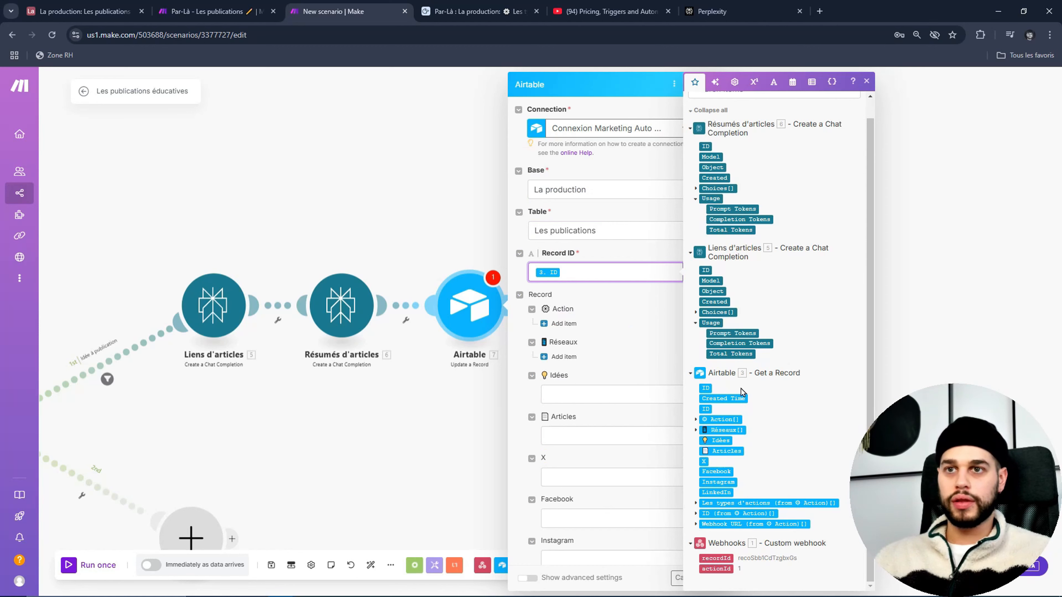
Step: Map the Articles field to the Choices Message Content of Résumés d'articles and save the Airtable update module
scroll(634, 320, "down", 4)
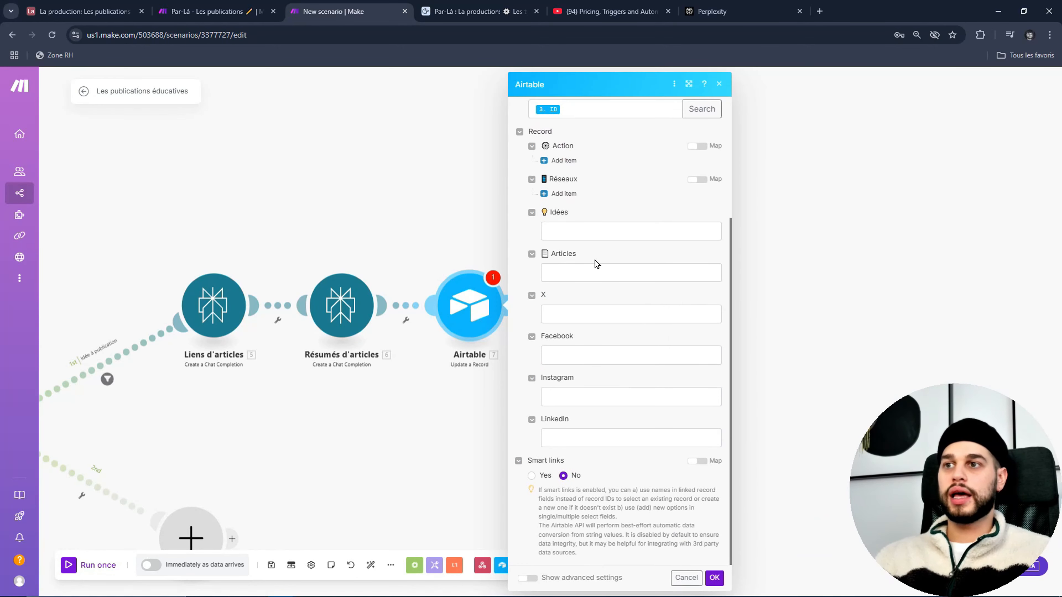
left_click(594, 266)
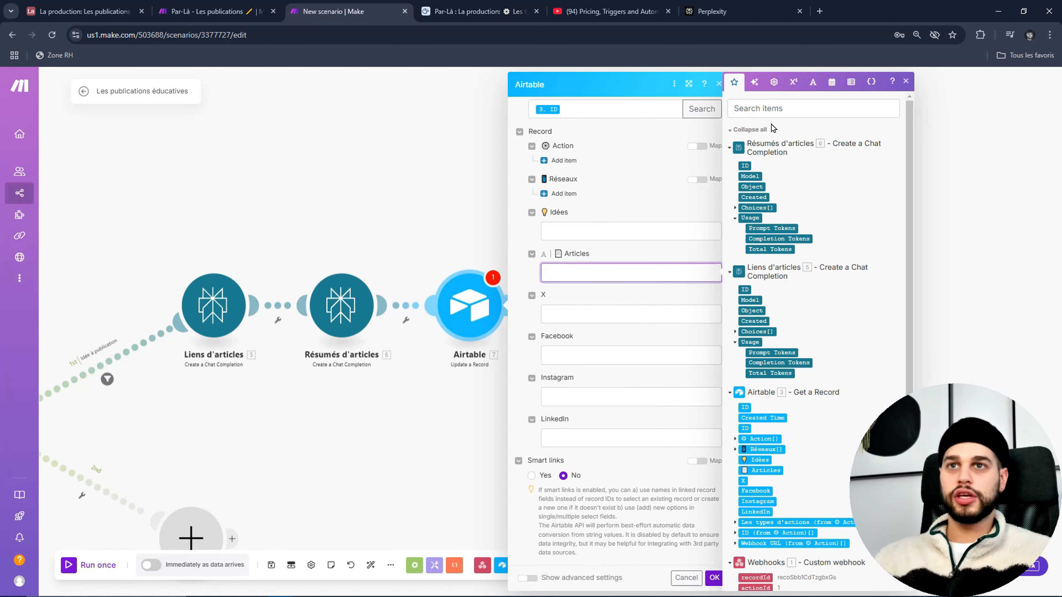
left_click(736, 208)
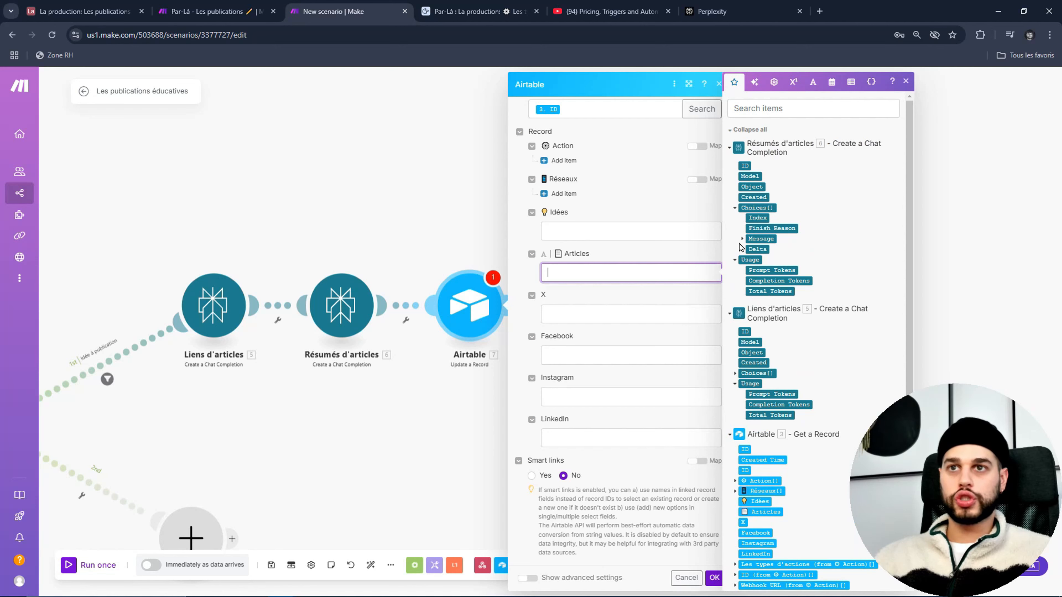
left_click(742, 238)
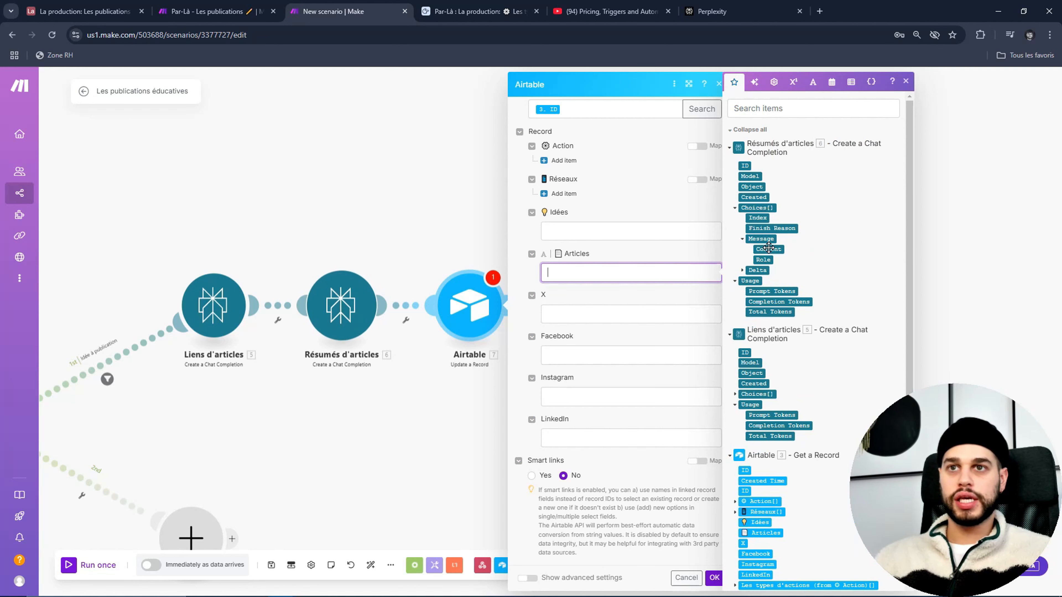
left_click_drag(768, 249, 652, 272)
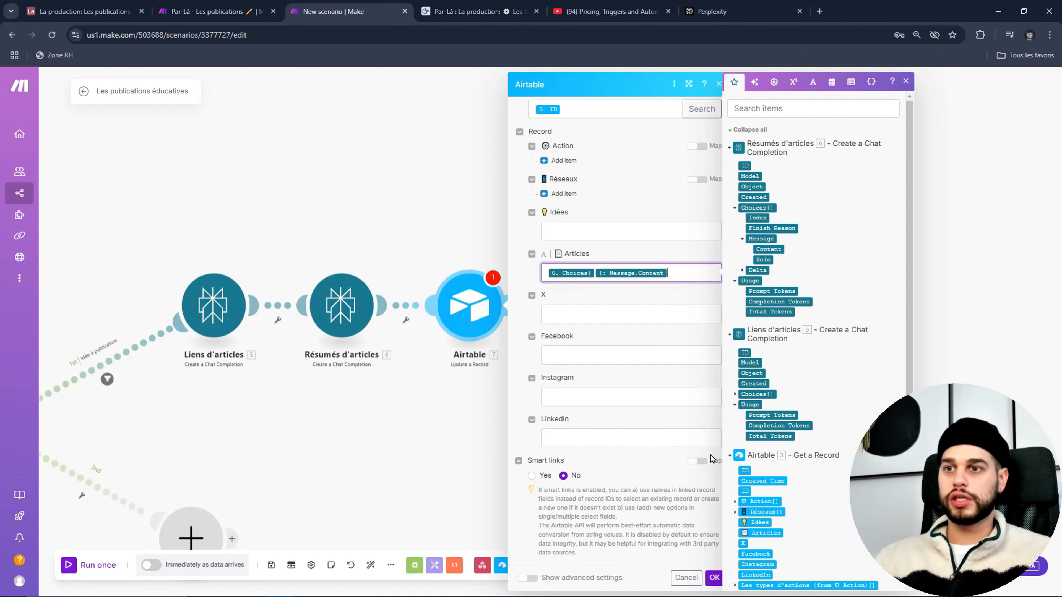
left_click(714, 577)
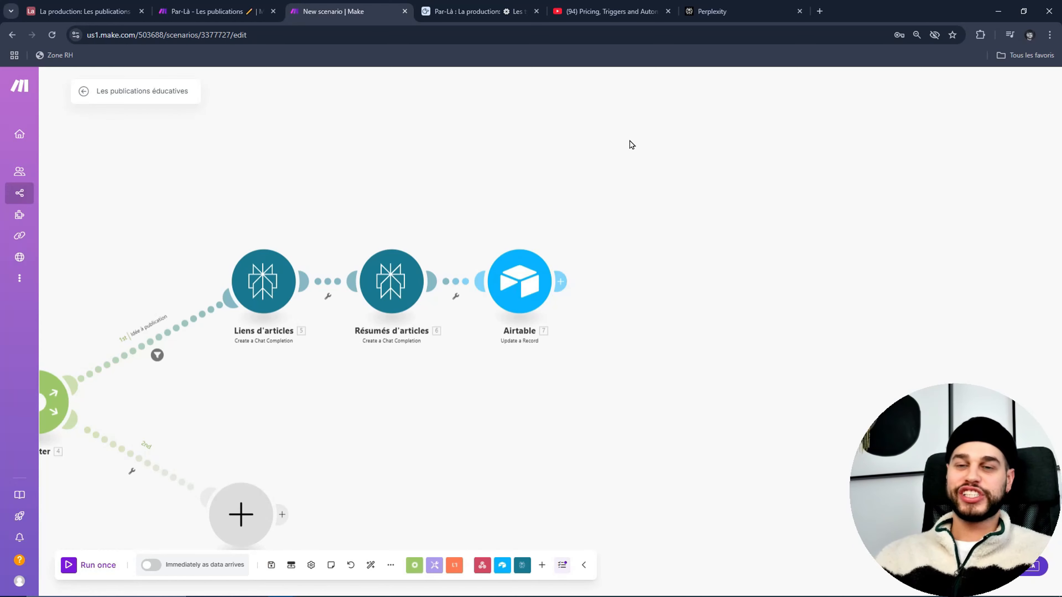
Step: Set up a filter on the router's second route and label it "Article a publication"
left_click_drag(549, 341, 659, 297)
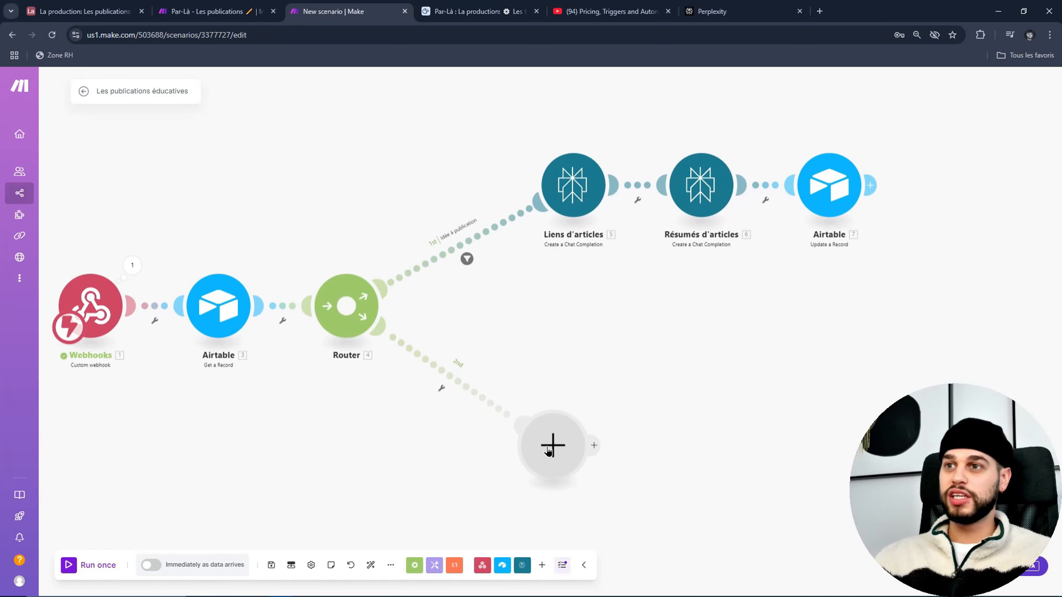
left_click(442, 372)
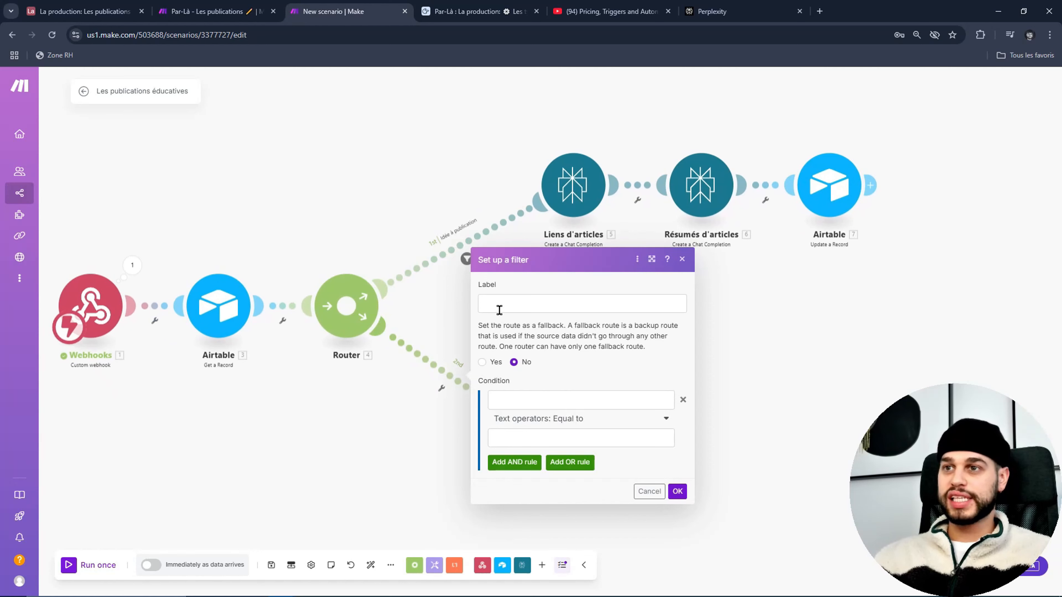
left_click(334, 403)
left_click(435, 373)
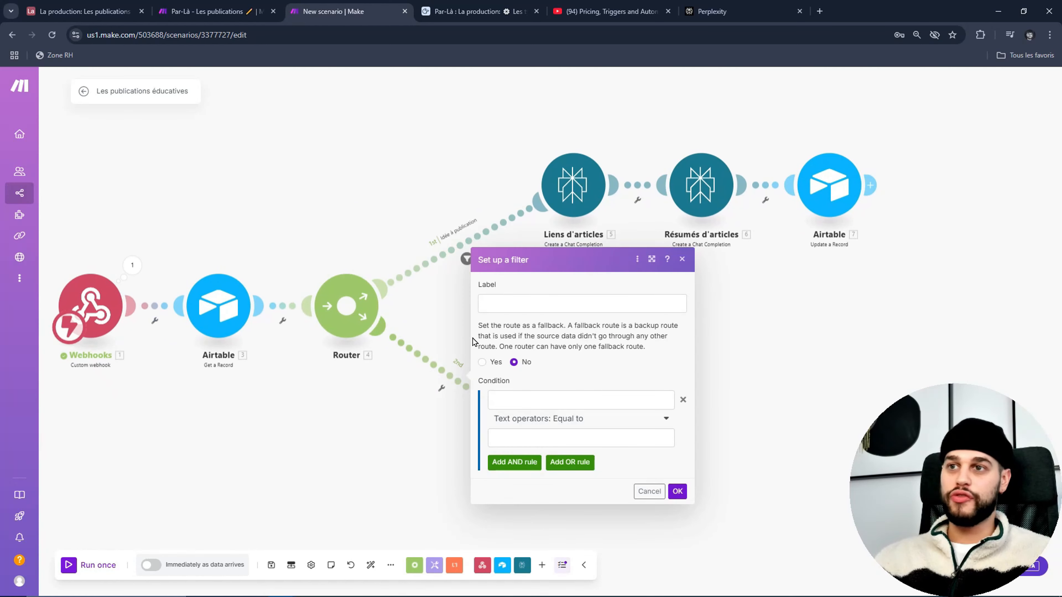
left_click(502, 302)
type("Ar")
key("BackSpace")
key("BackSpace")
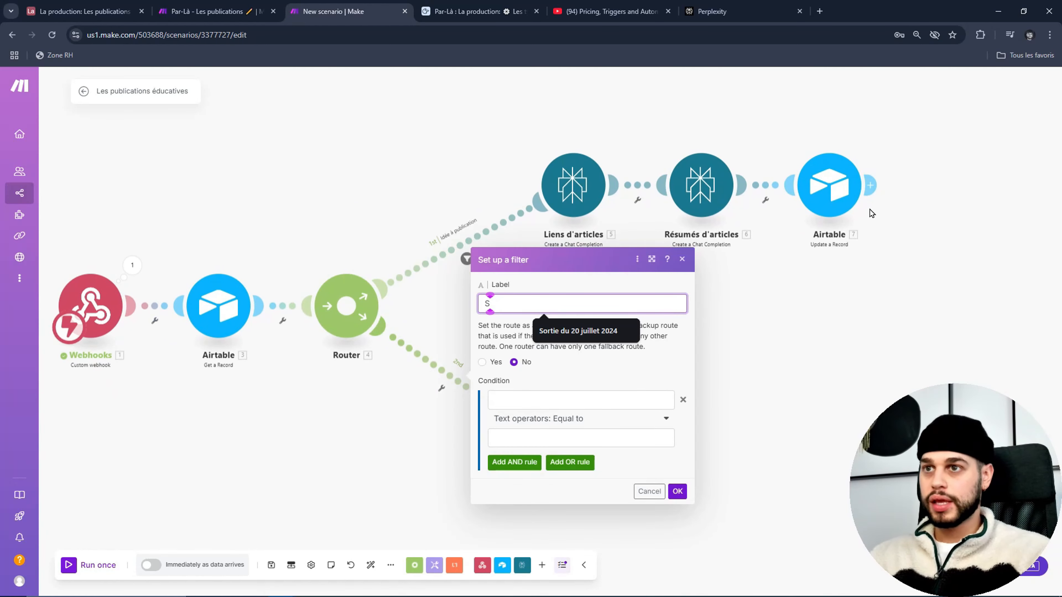
type("Article")
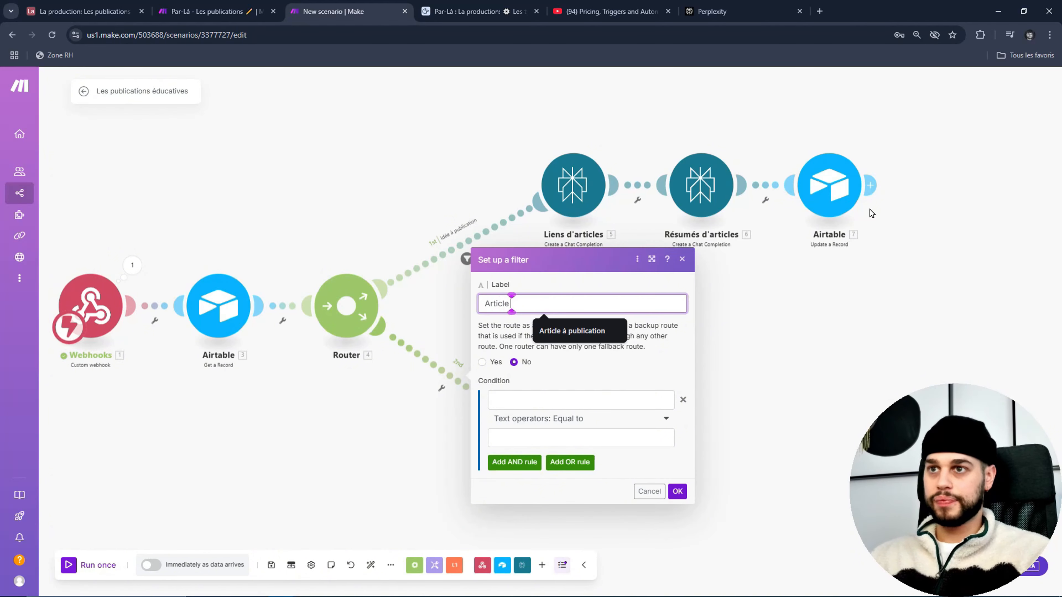
type(" a p")
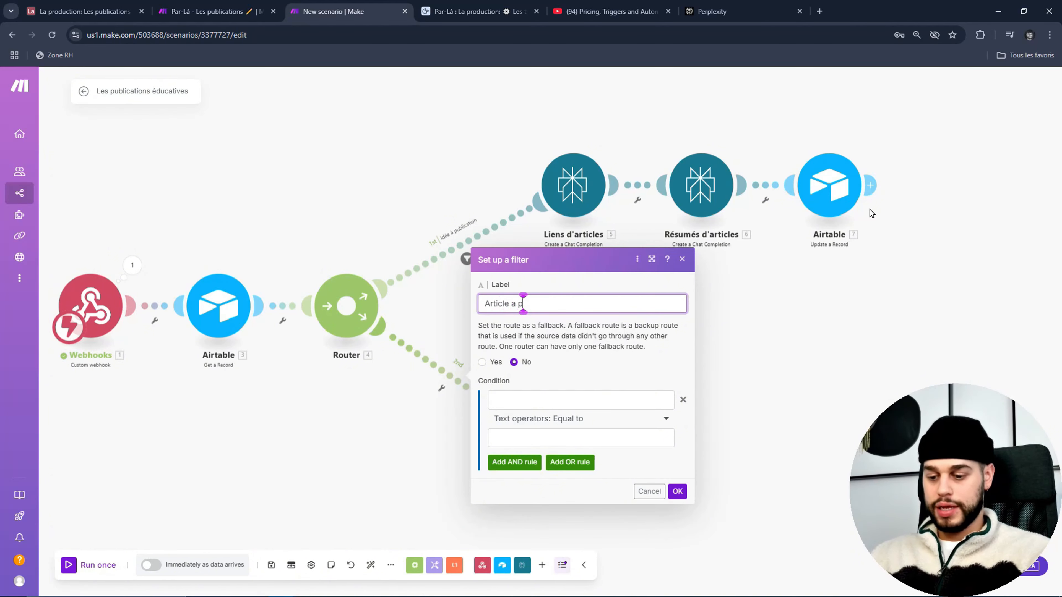
type("ublication")
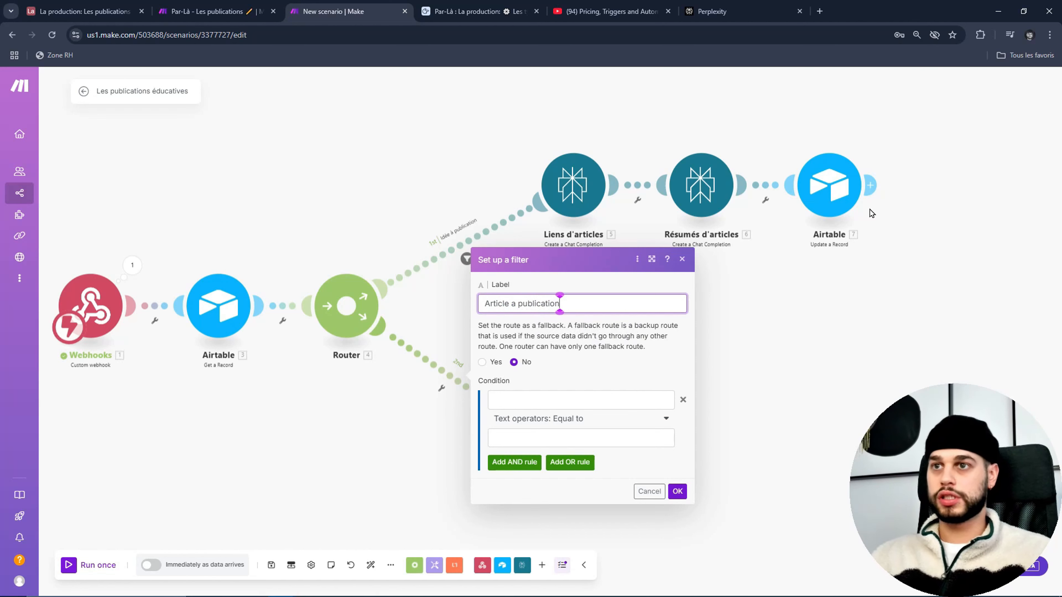
Step: Set the filter condition so that Get a Record's Action equals "Article a publication"
left_click(576, 399)
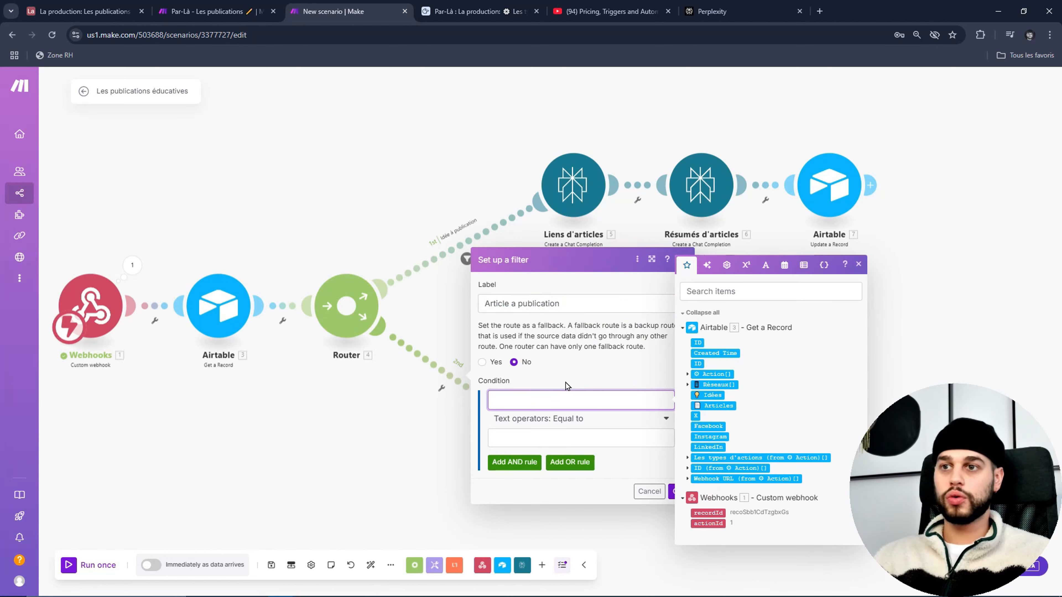
left_click(688, 374)
left_click_drag(702, 376, 543, 400)
left_click(536, 432)
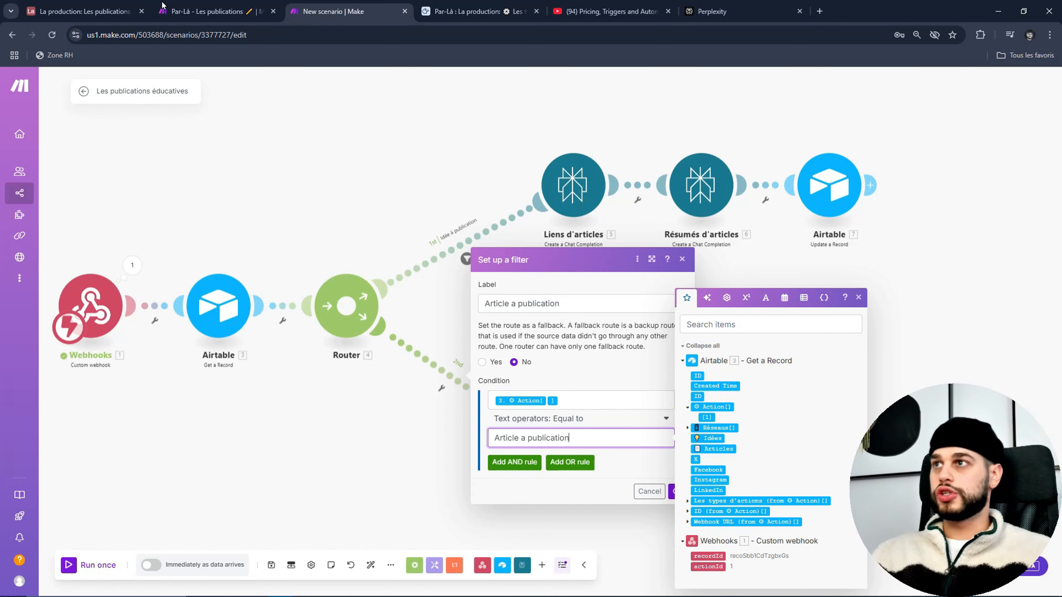
Step: Switch to Airtable and check the action names available for record 2 in Les publications, and return to the new Make scenario
left_click(75, 6)
left_click(302, 184)
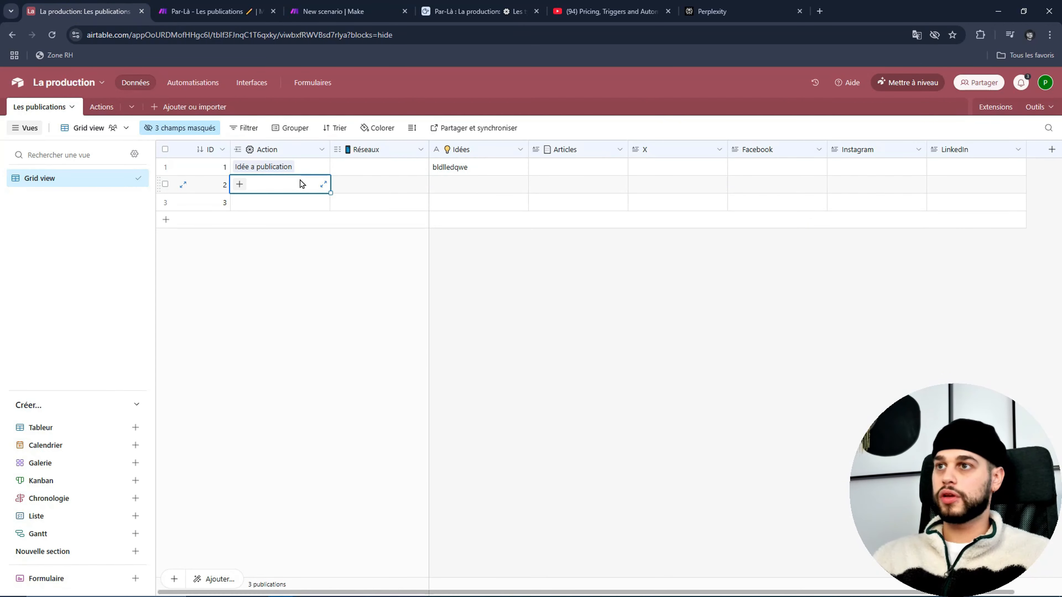
left_click(239, 184)
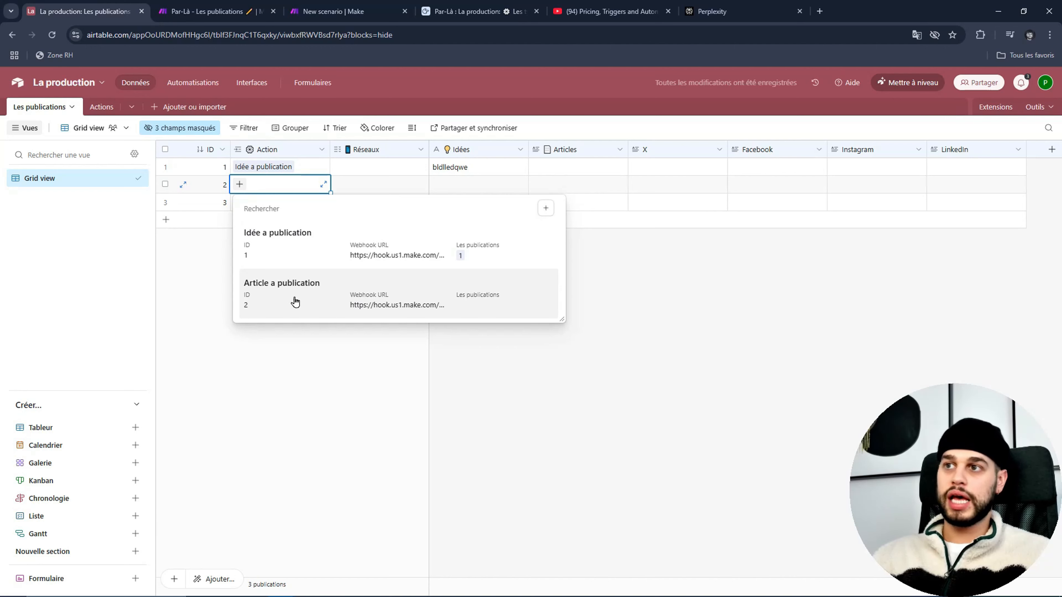
left_click(444, 365)
key("ctrl+Tab")
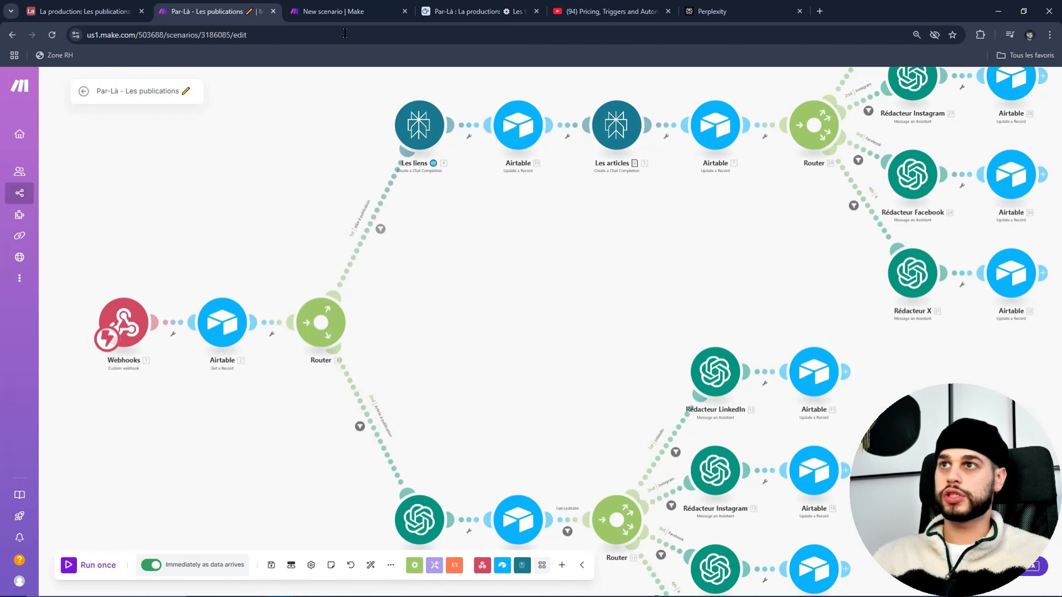
key("ctrl+Tab")
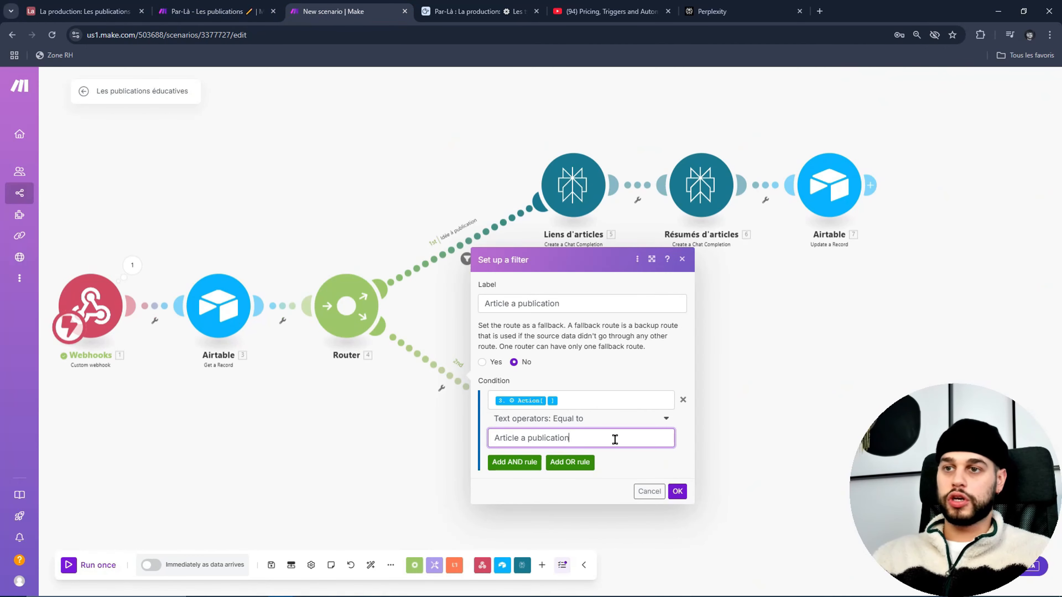
Step: Change the "Article a publication" filter's operator to Contains (case insensitive) and save the filter
left_click(550, 423)
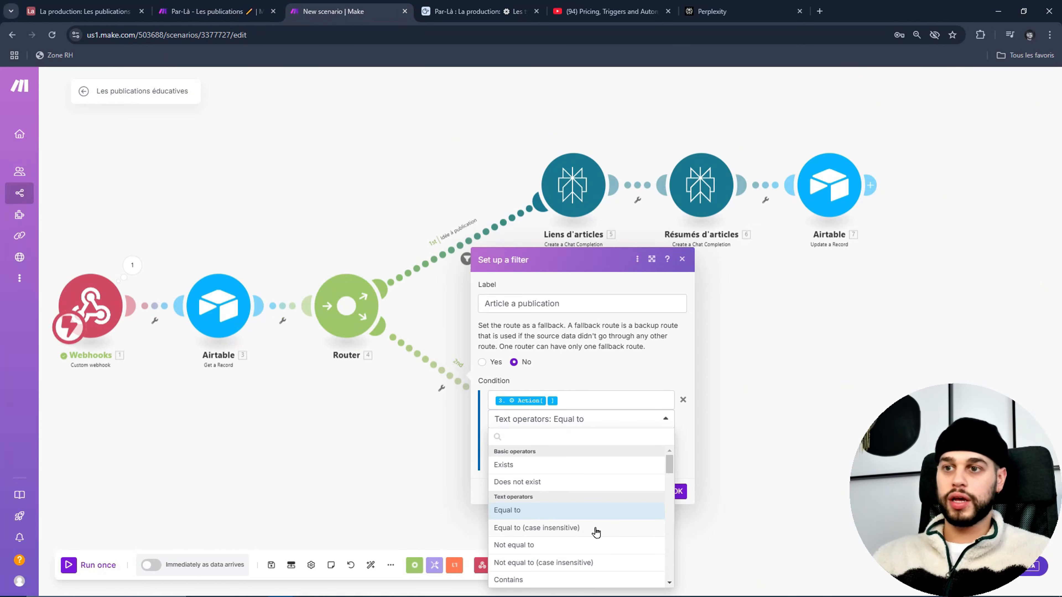
scroll(596, 532, "down", 3)
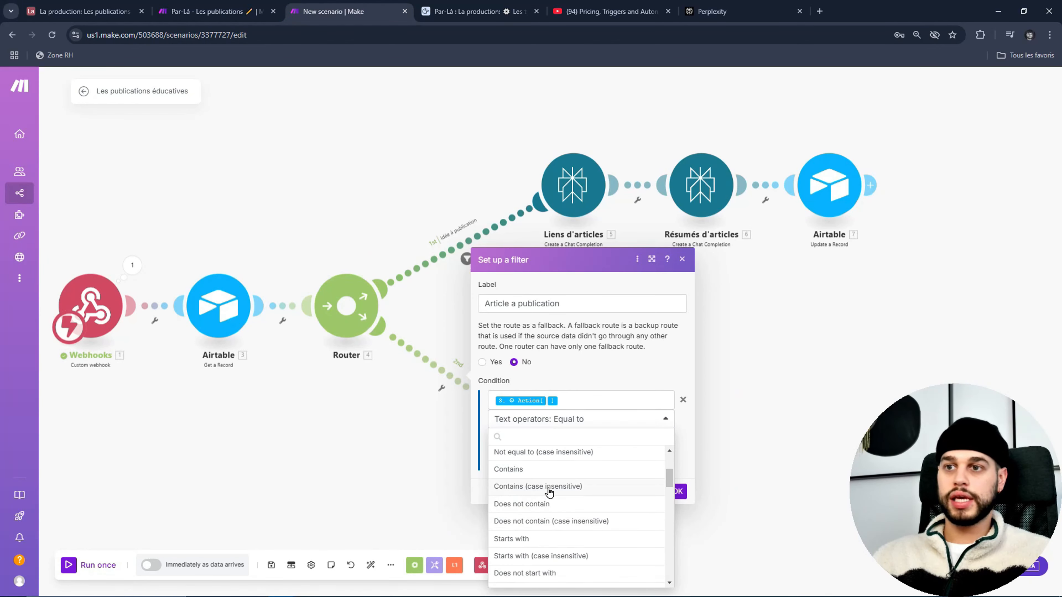
left_click(569, 491)
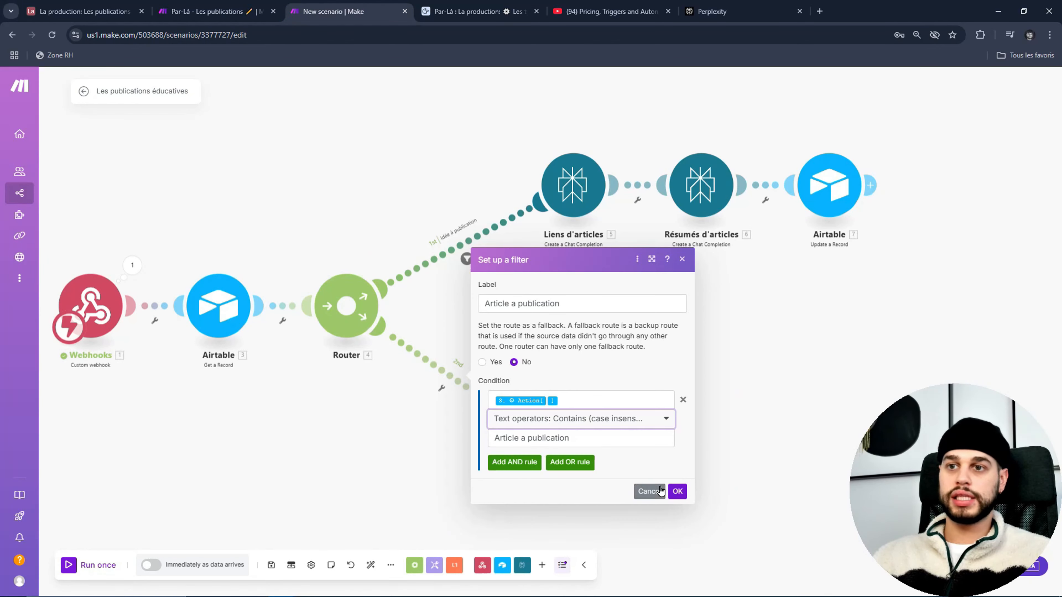
left_click(677, 492)
Step: Add an OpenAI Create a Completion (Prompt) module to the router's second route
left_click_drag(685, 444, 633, 393)
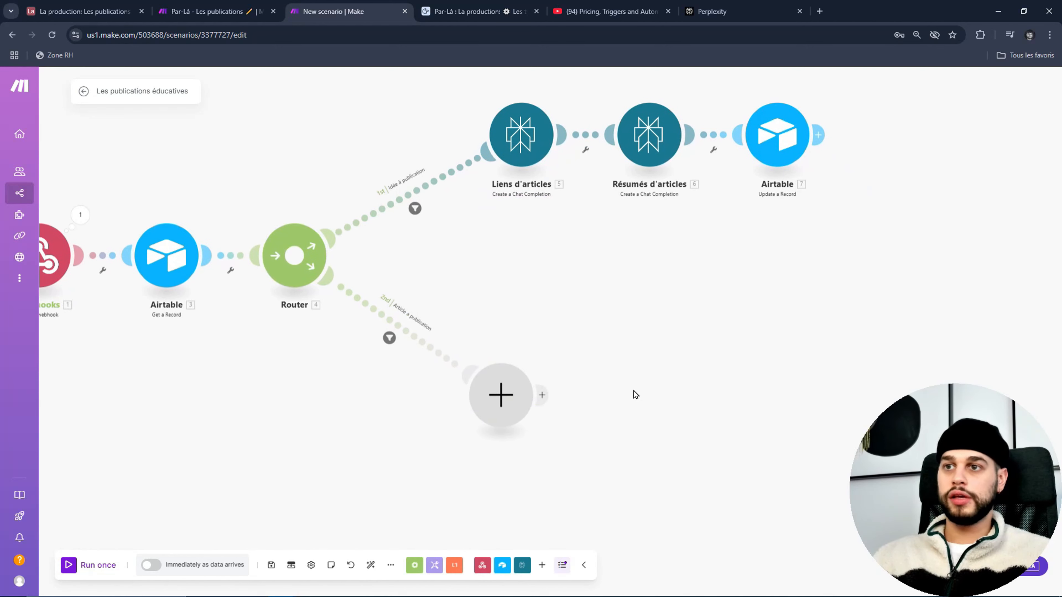
left_click(515, 400)
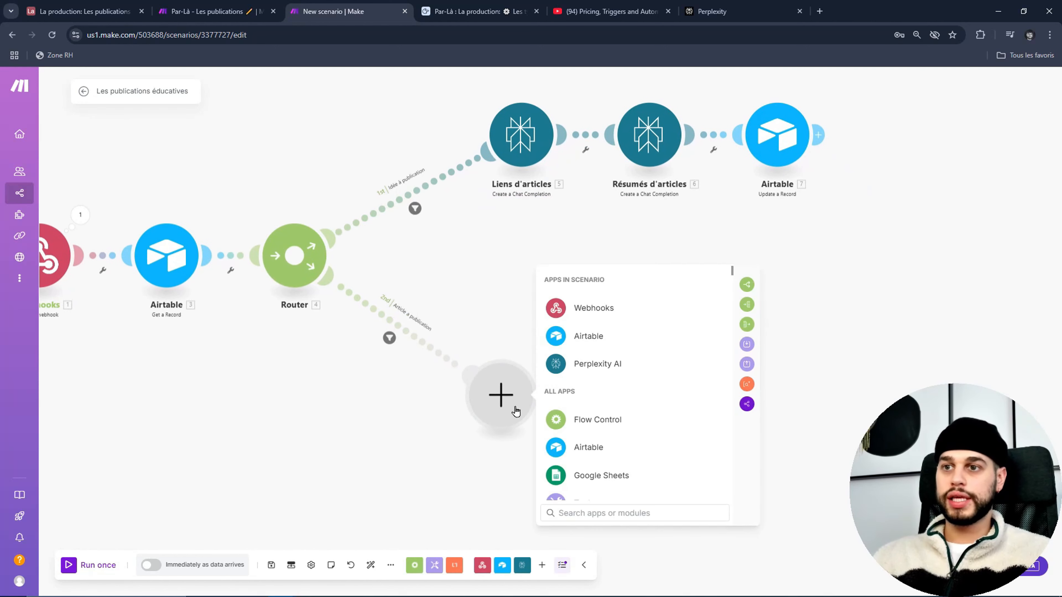
scroll(557, 401, "down", 3)
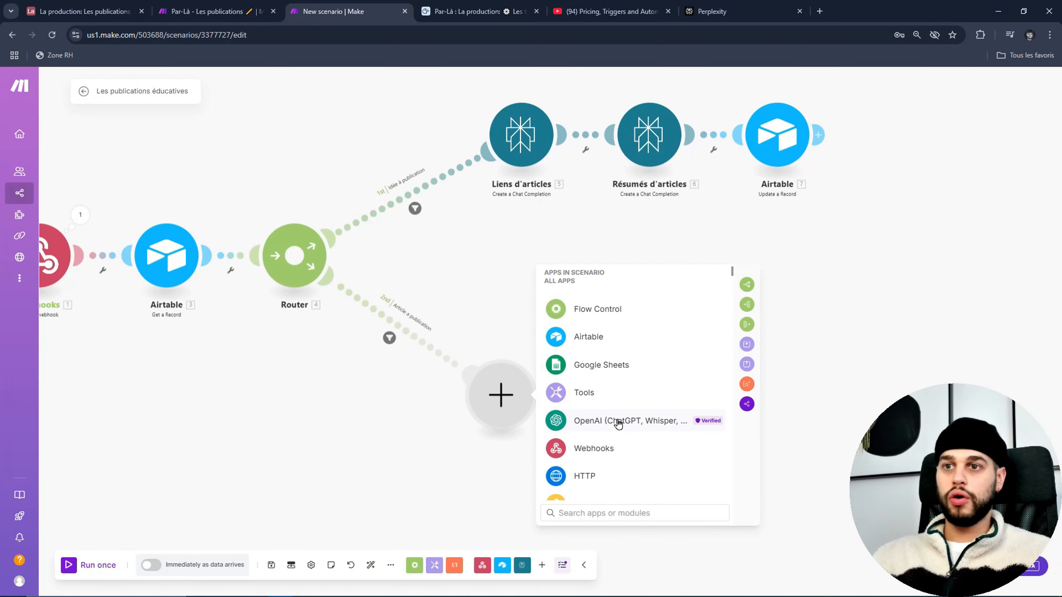
left_click(642, 421)
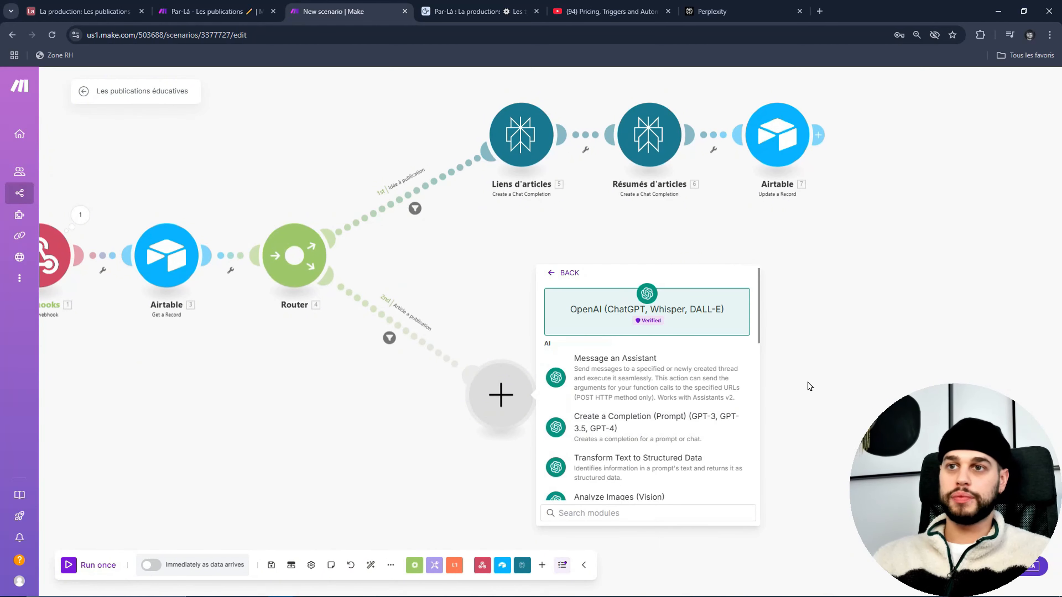
left_click_drag(870, 384, 760, 349)
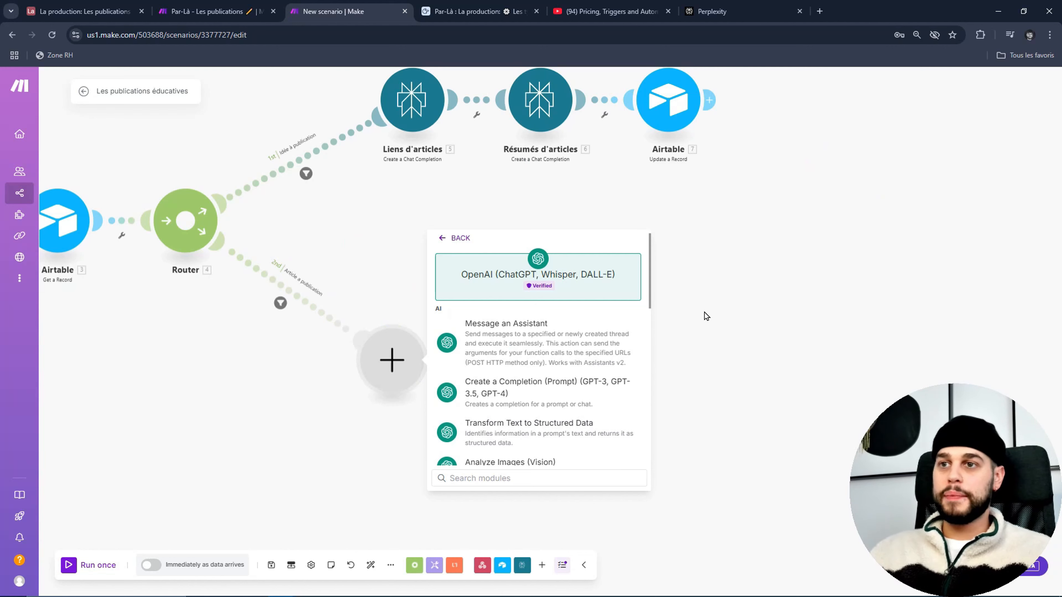
left_click(606, 390)
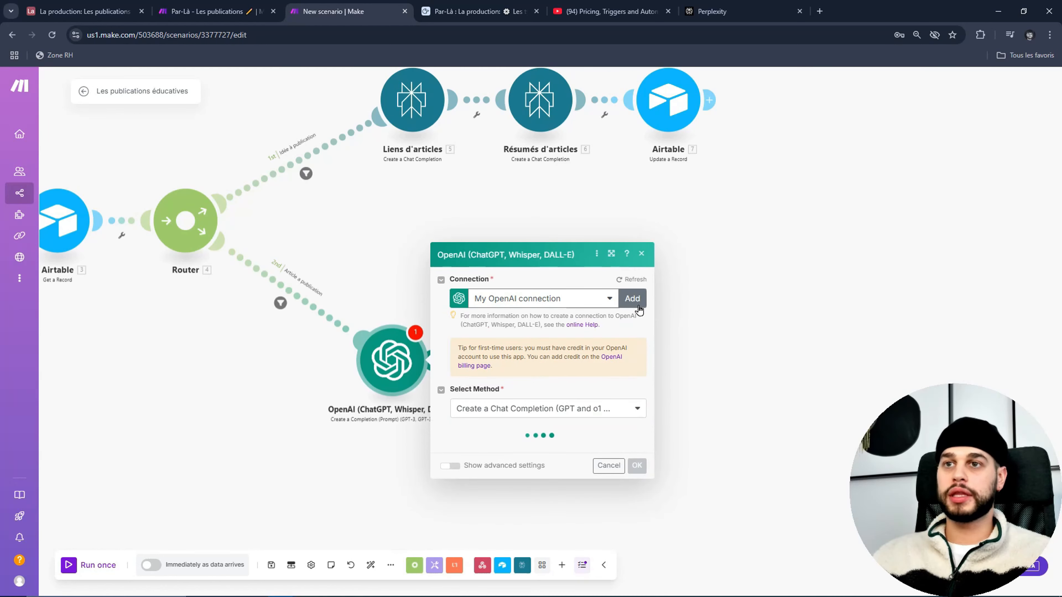
Step: Start a new OpenAI connection for the module, and sign in to the OpenAI platform's API area in a new browser tab with Google
left_click(632, 298)
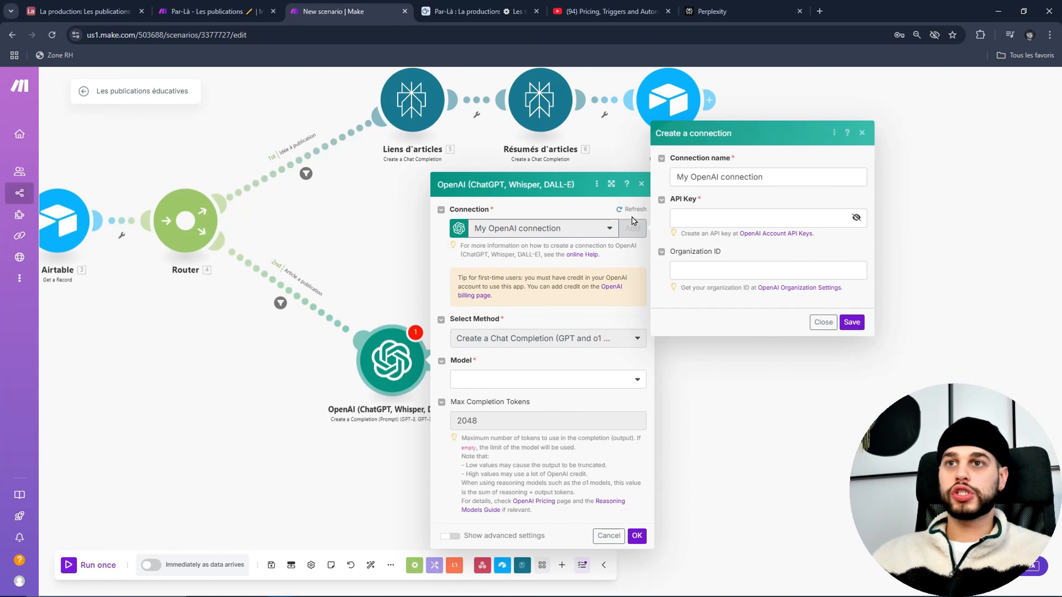
left_click(677, 222)
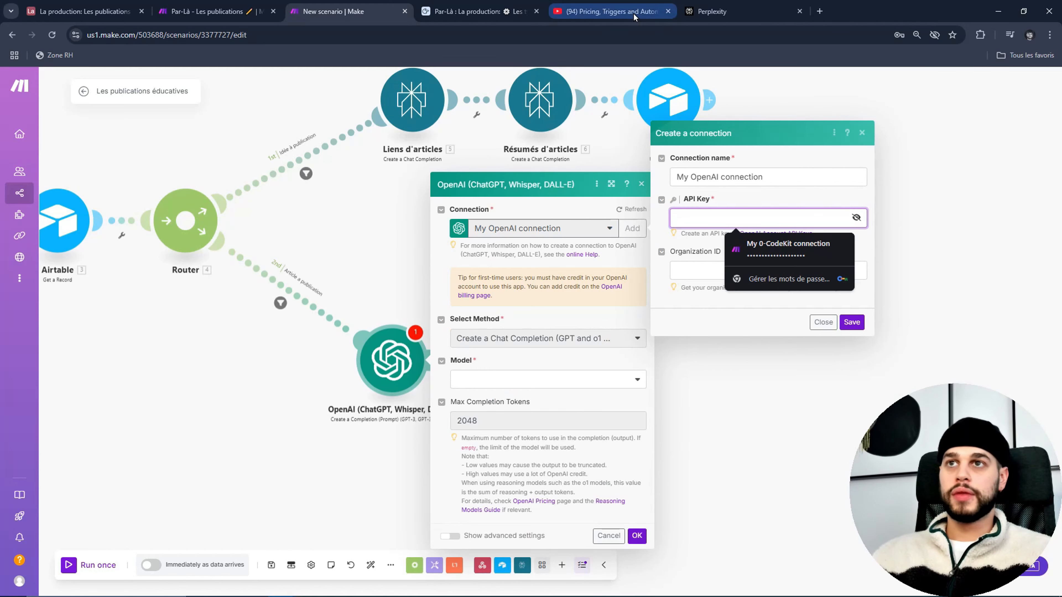
left_click(819, 11)
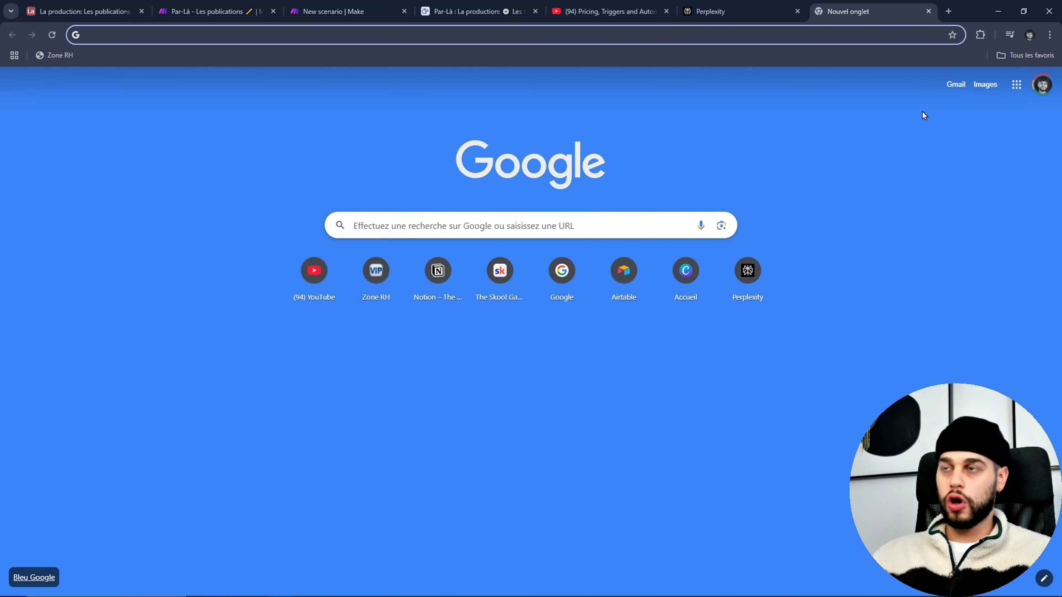
type("o")
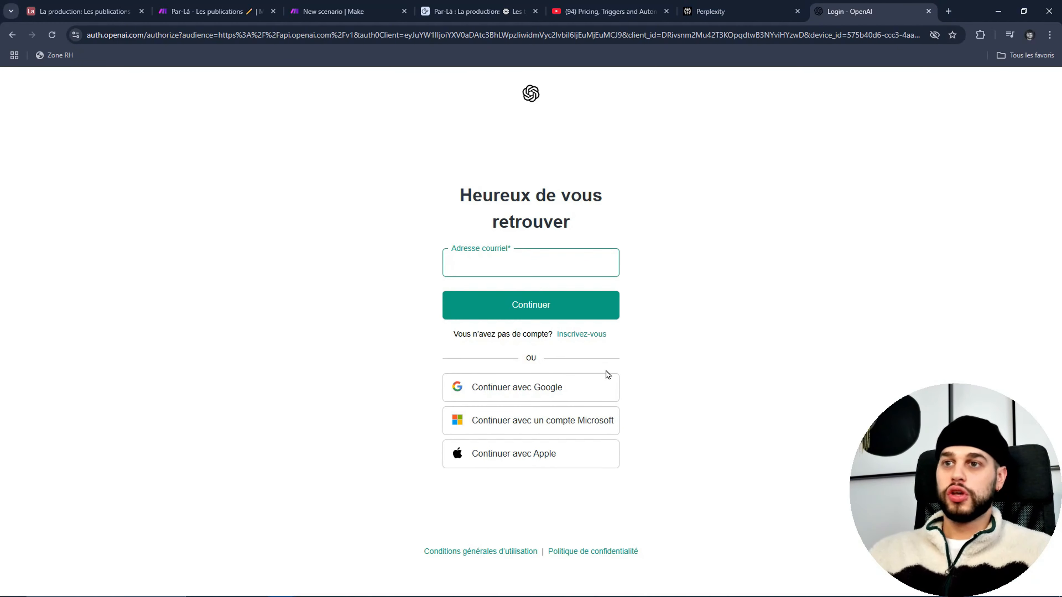
left_click(590, 384)
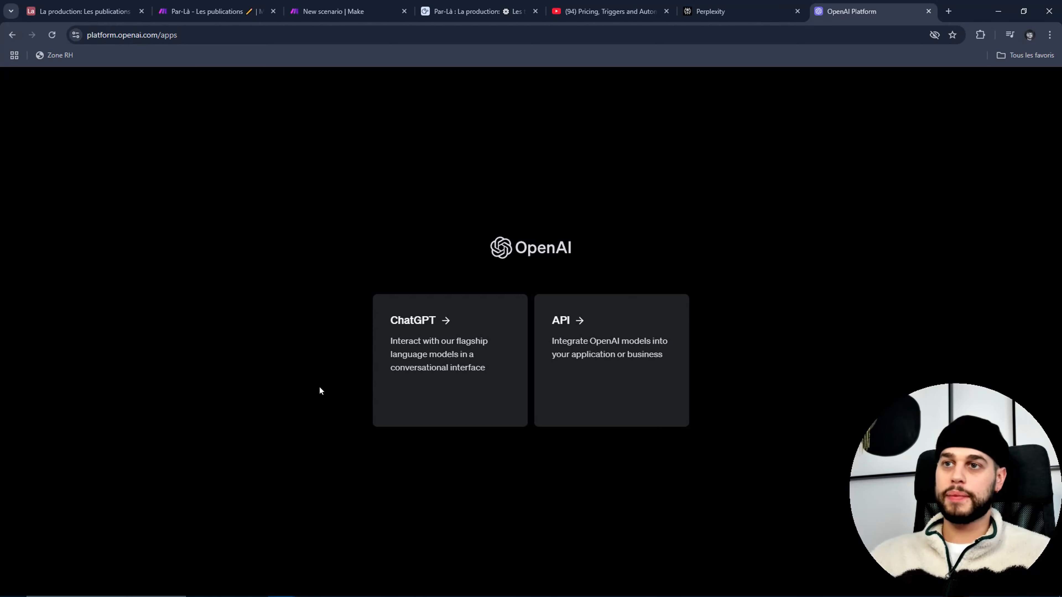
left_click(633, 370)
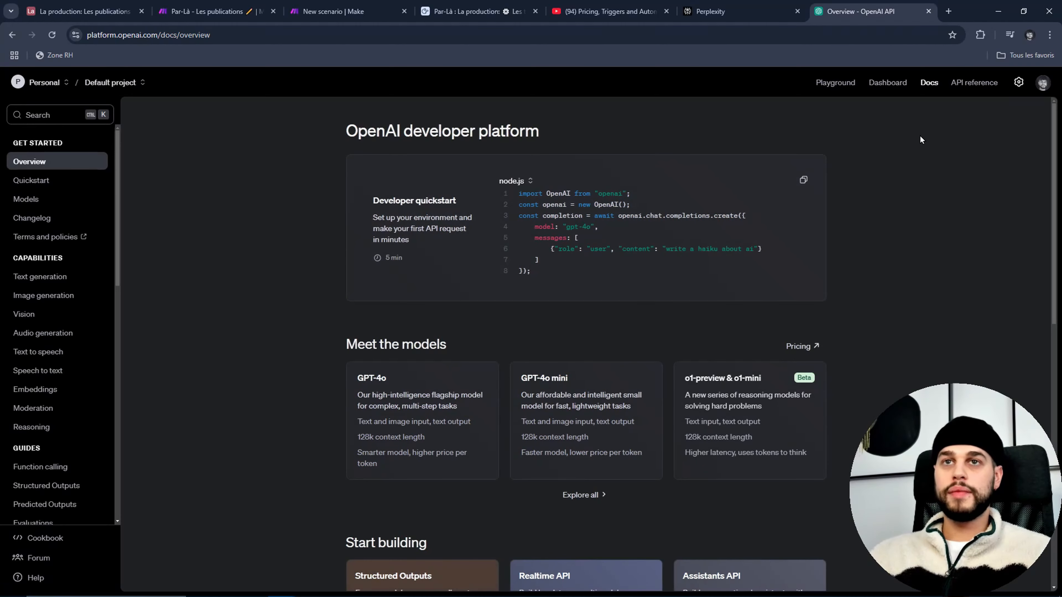
Step: Create a secret key named "Clé secrete" on the OpenAI dashboard's API keys page and copy it
left_click(891, 84)
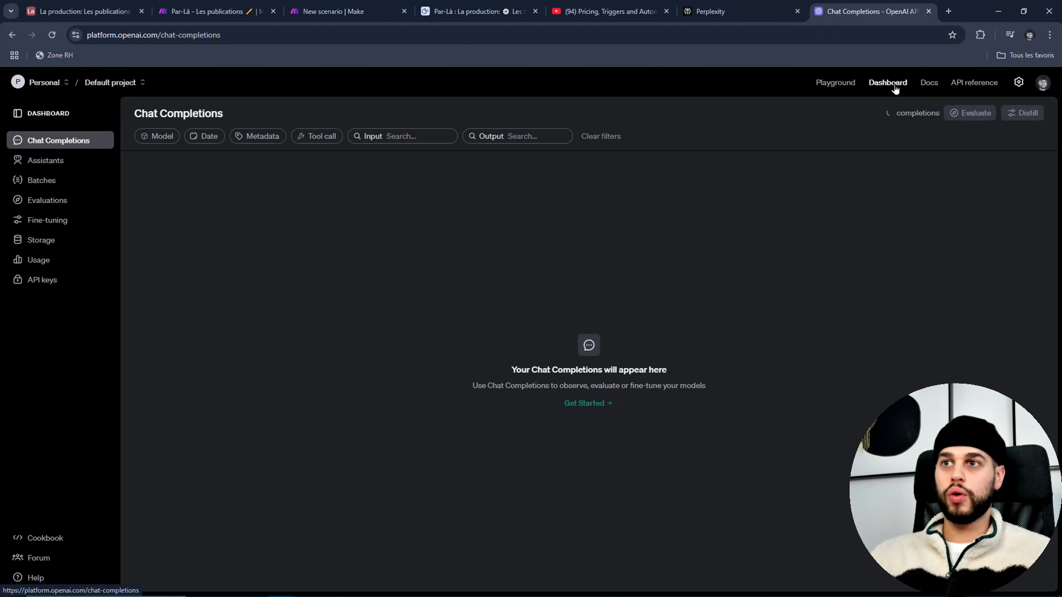
left_click(68, 286)
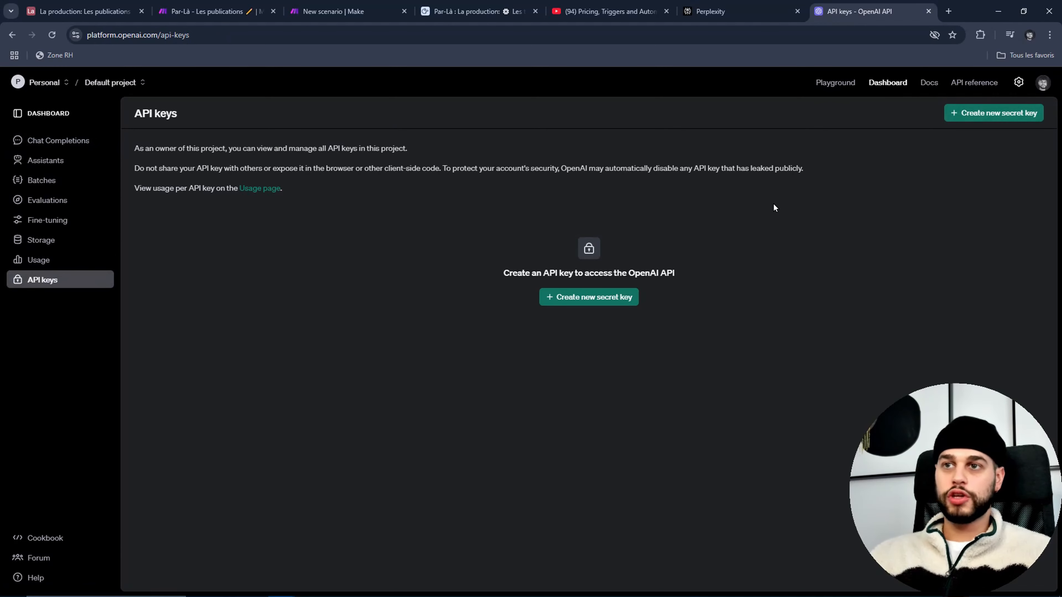
left_click(613, 302)
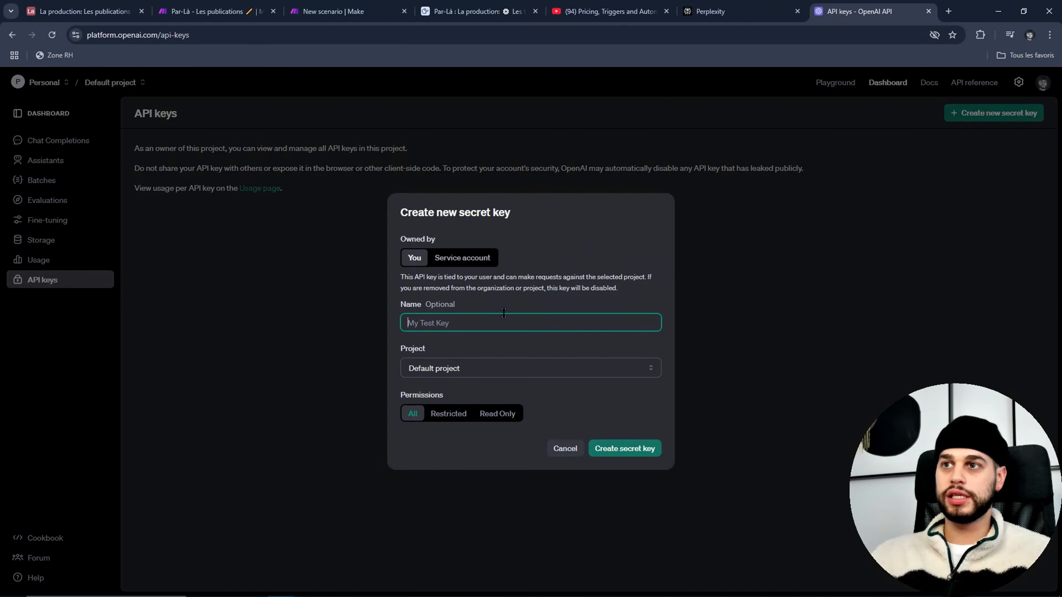
type("C")
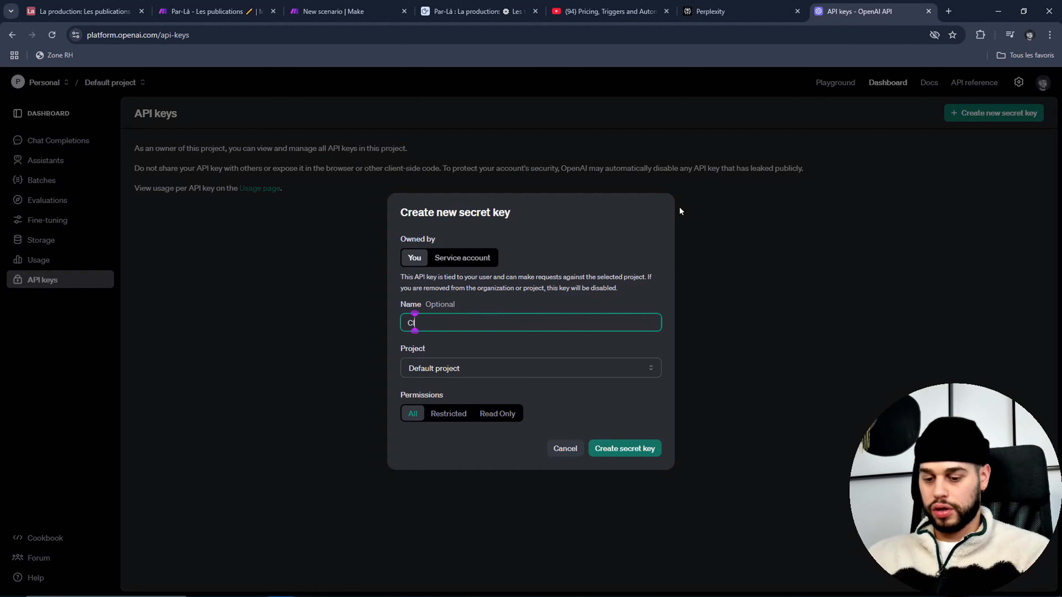
type("lé sec")
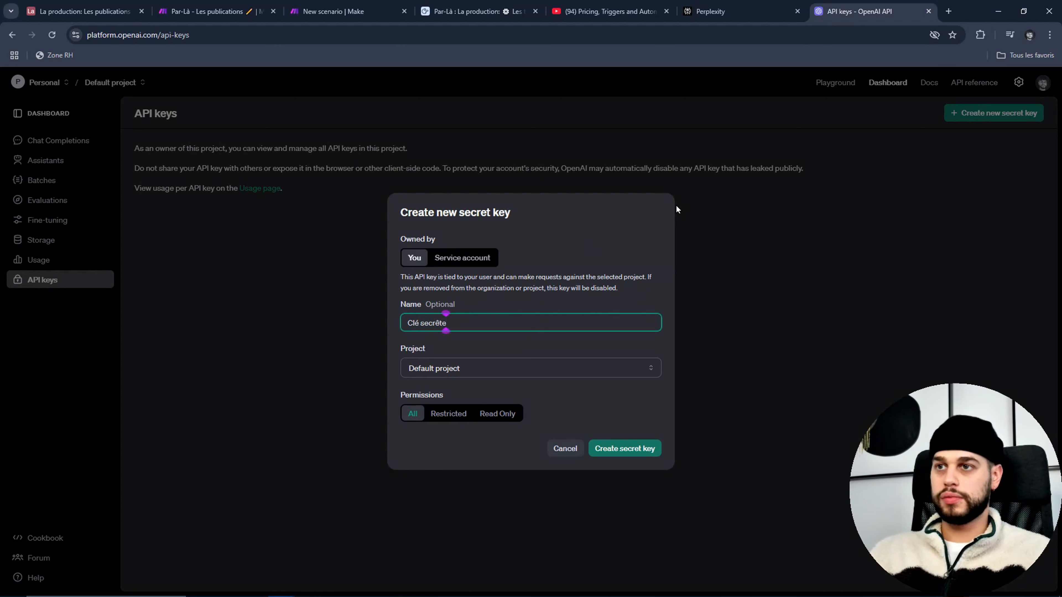
type("rete")
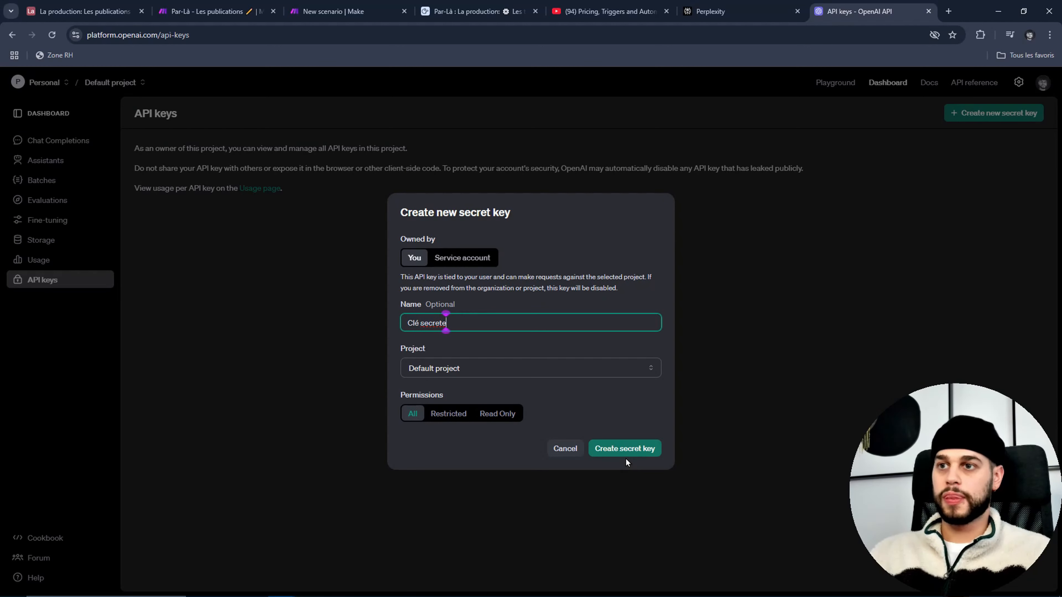
left_click(626, 449)
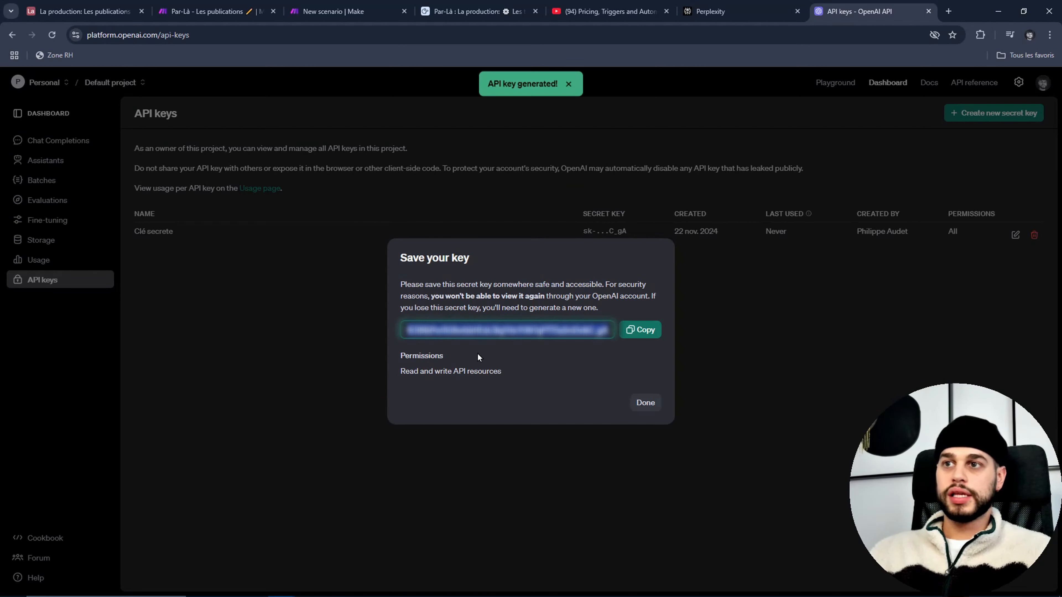
left_click(629, 337)
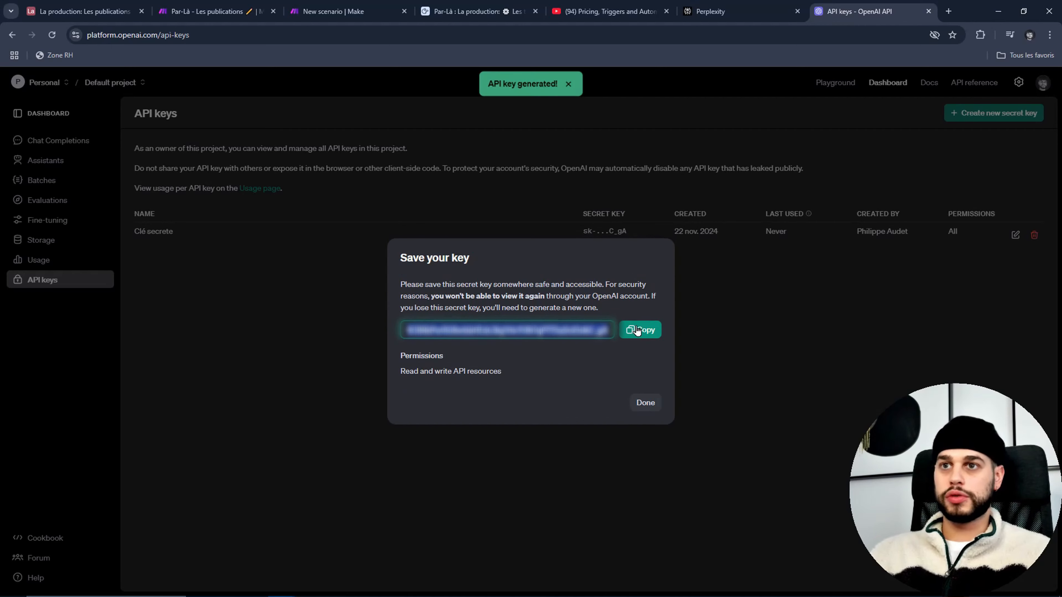
left_click(646, 402)
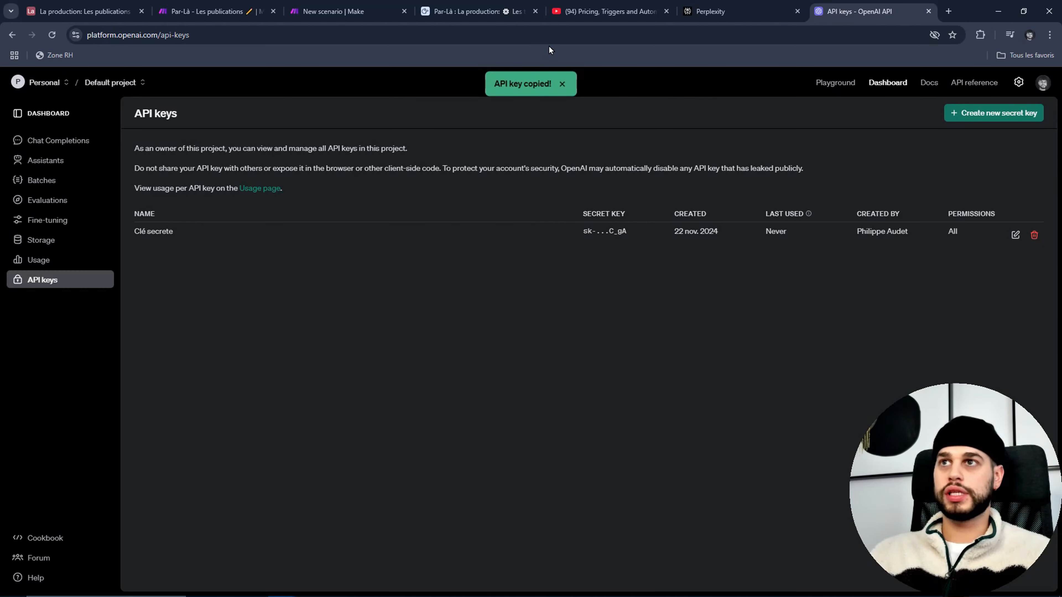
Step: Return to the new Make scenario, paste the API key into the OpenAI connection and save the connection
left_click(360, 11)
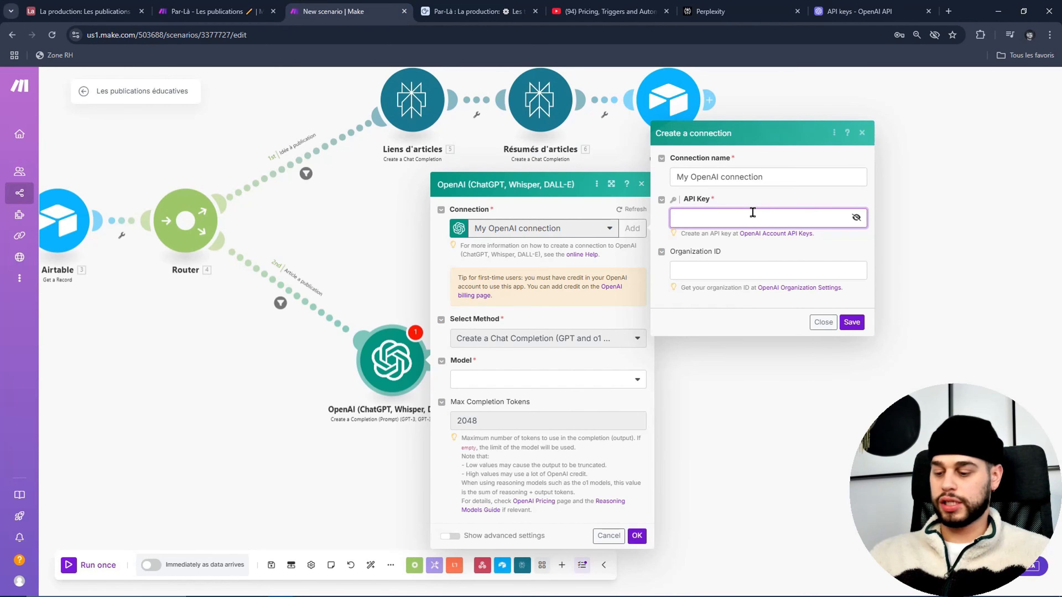
key("ctrl+v")
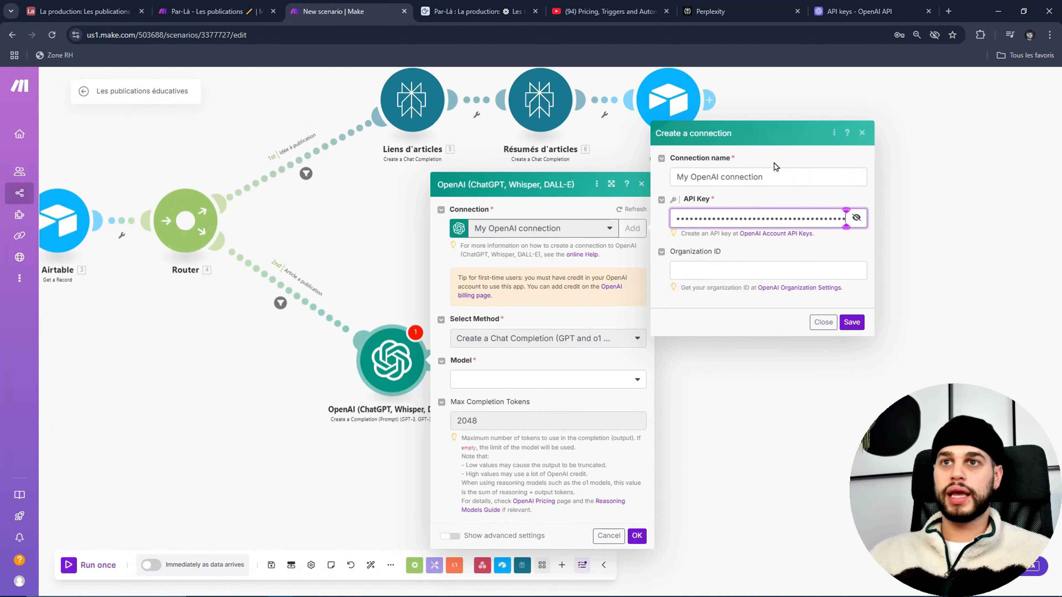
left_click(853, 323)
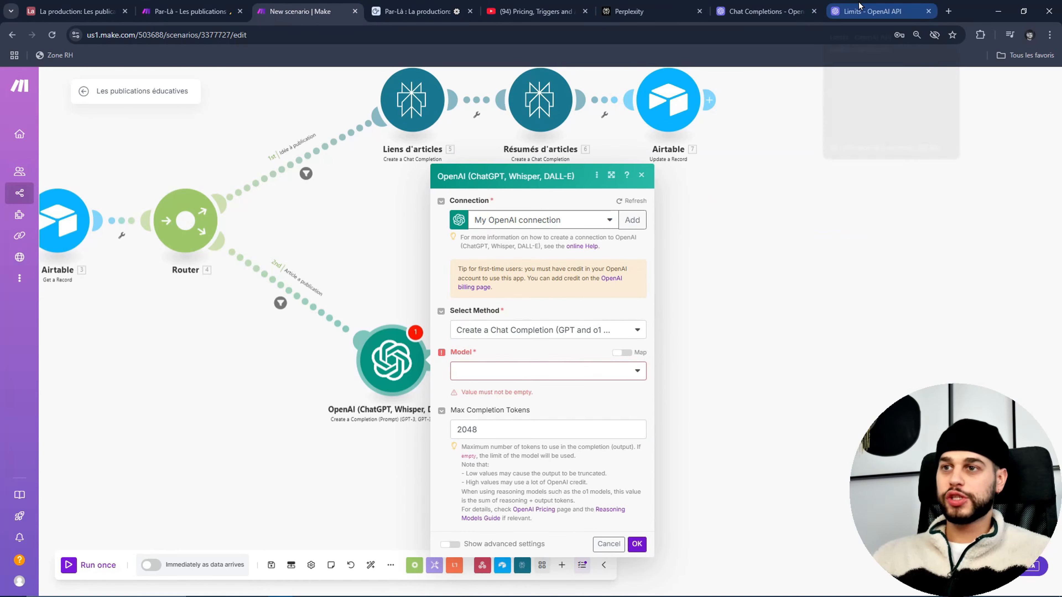
Step: Switch to the OpenAI platform, check the credit balance in the organization's billing settings, and return to the Make scenario
left_click(861, 5)
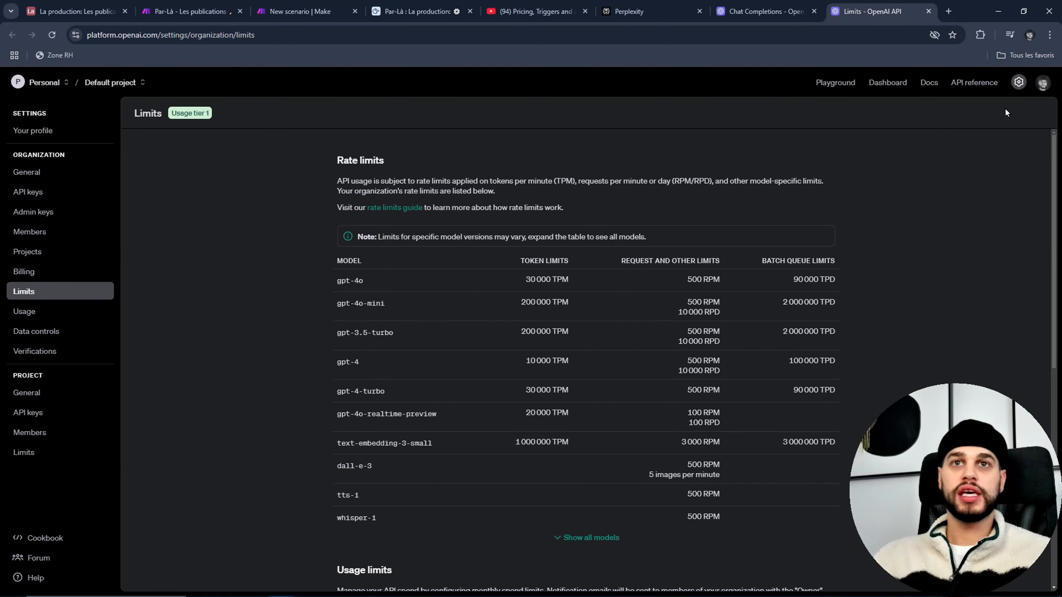
left_click(1017, 83)
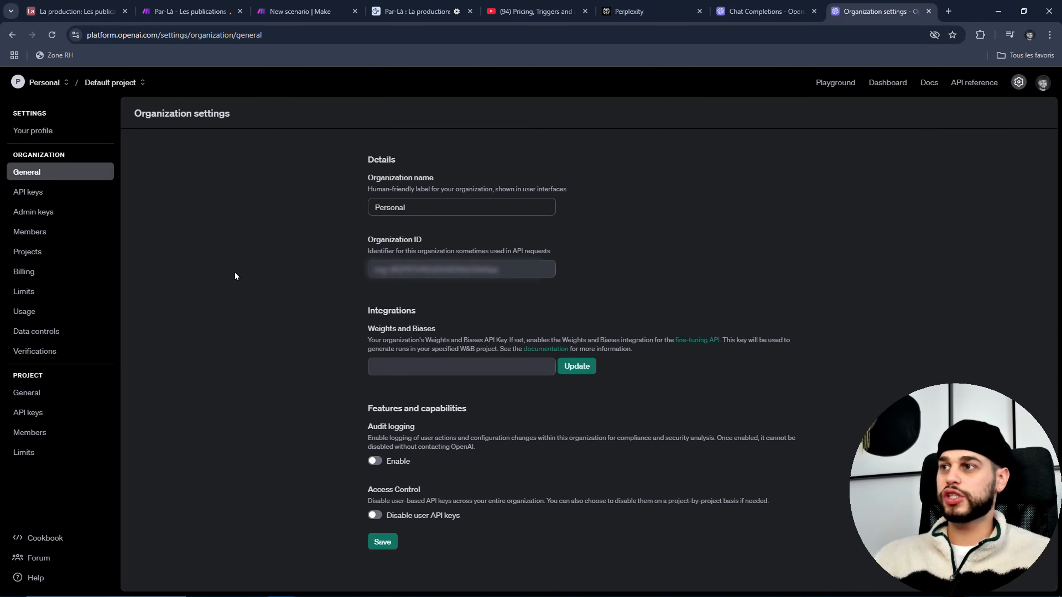
left_click(88, 274)
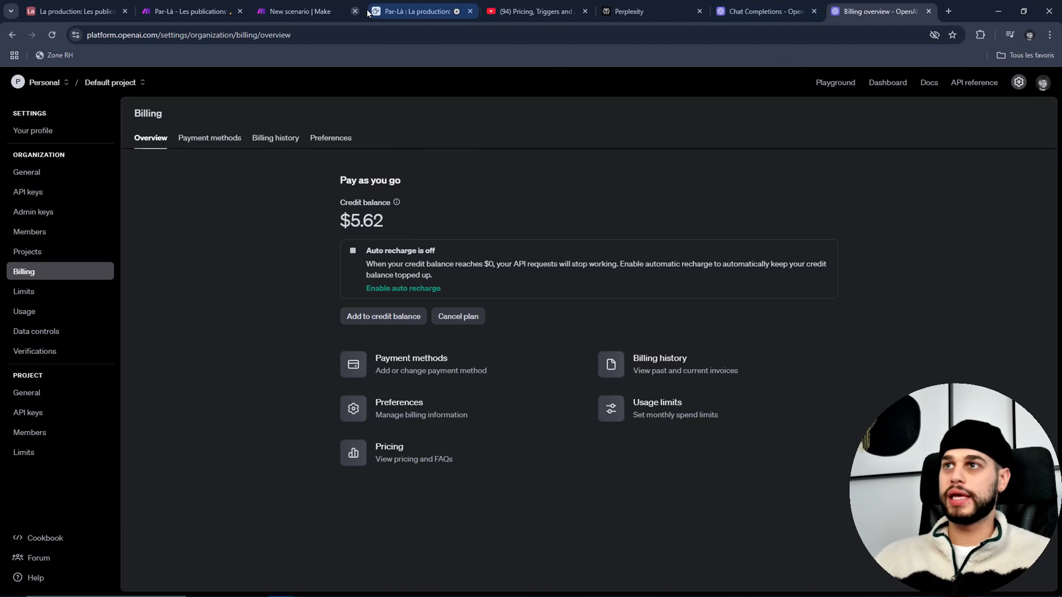
left_click(306, 6)
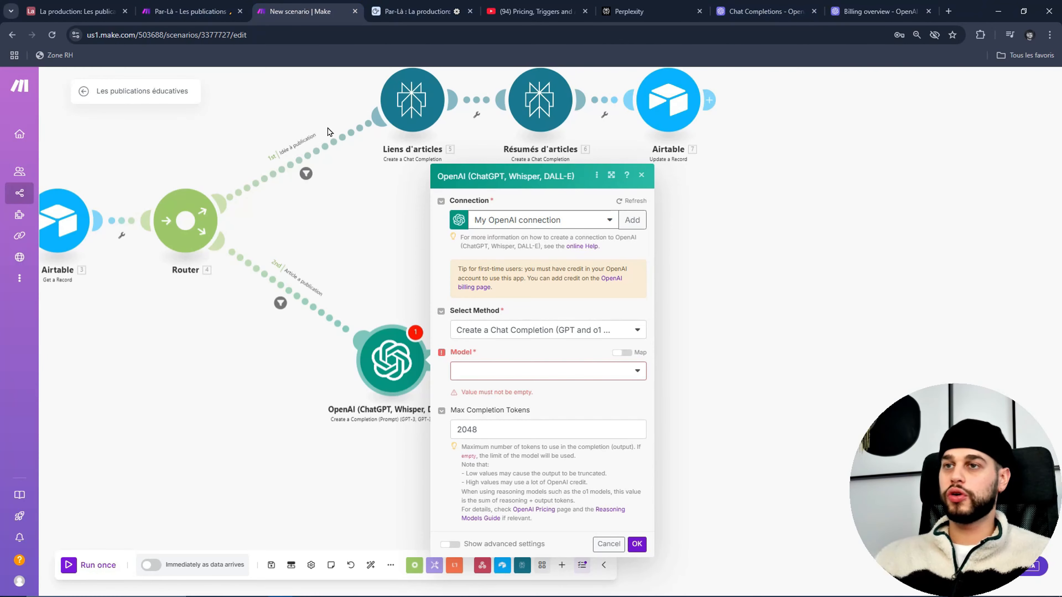
Step: Set the OpenAI module's model to chatgpt-4o-latest and add a first message with the System role
left_click(572, 371)
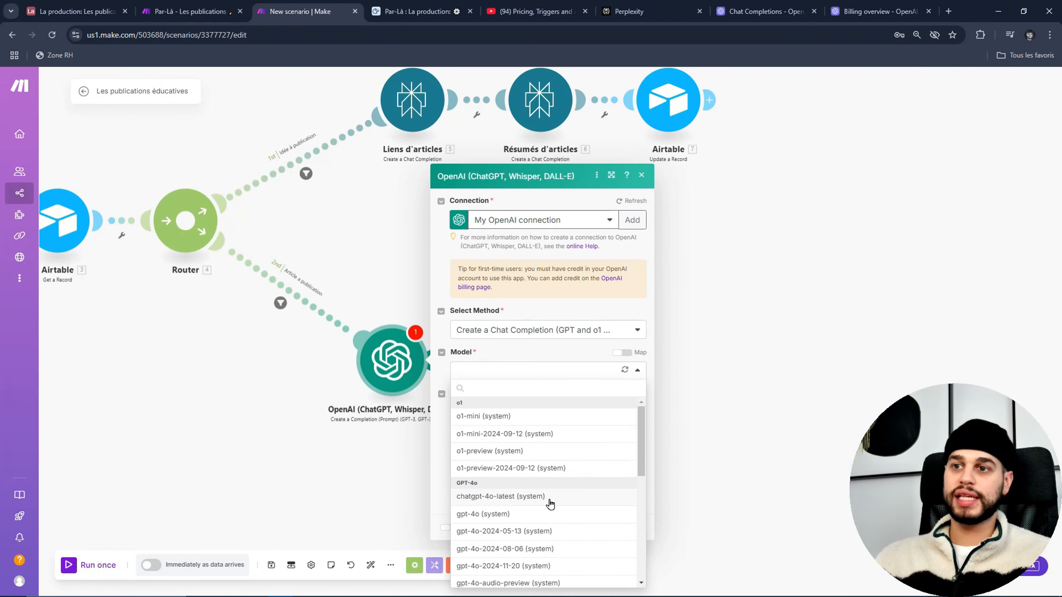
left_click(538, 497)
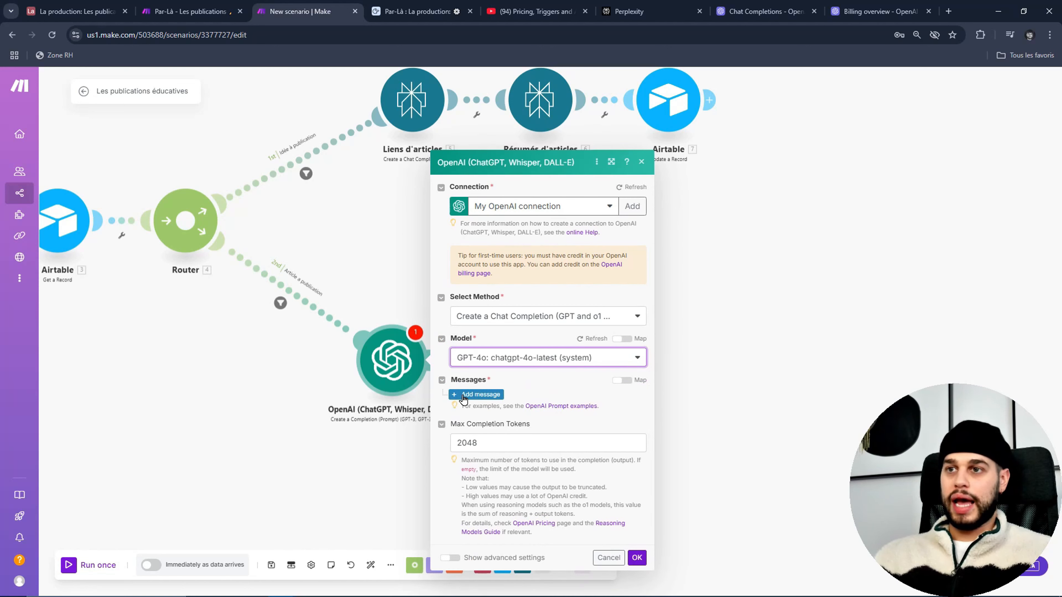
left_click(465, 397)
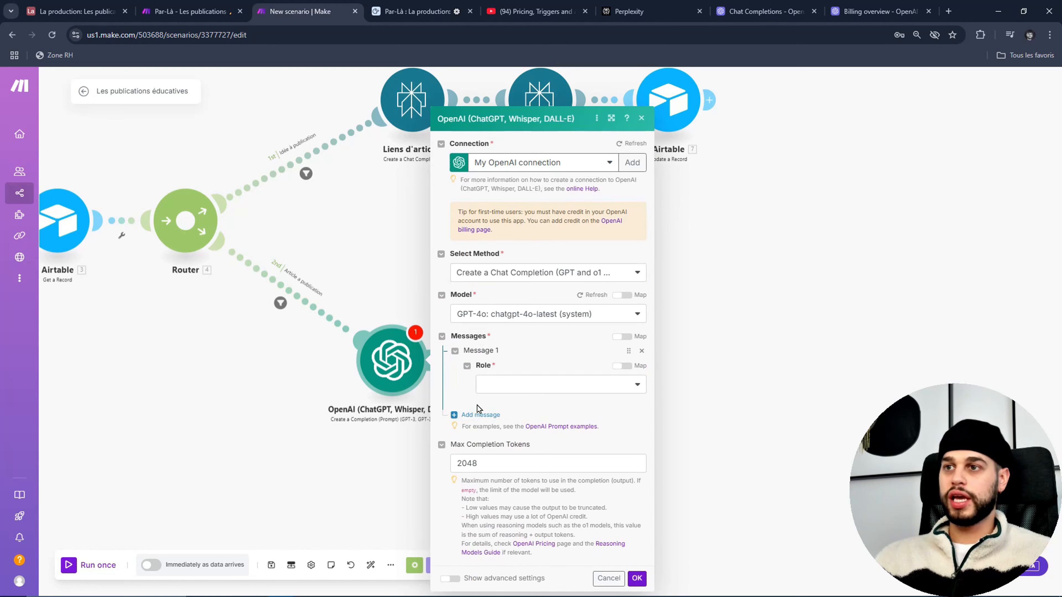
left_click(574, 384)
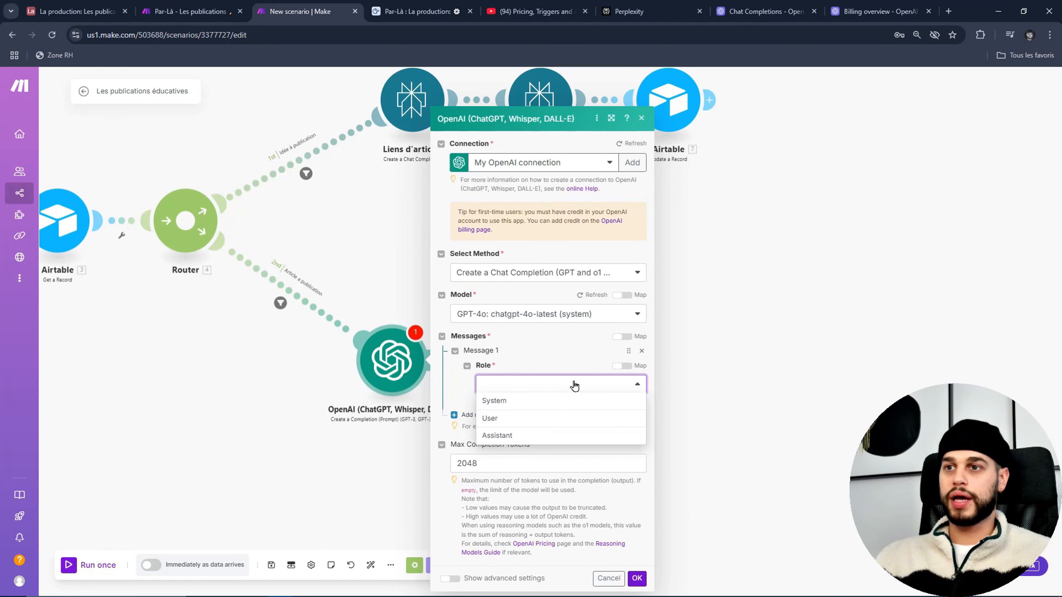
left_click(538, 401)
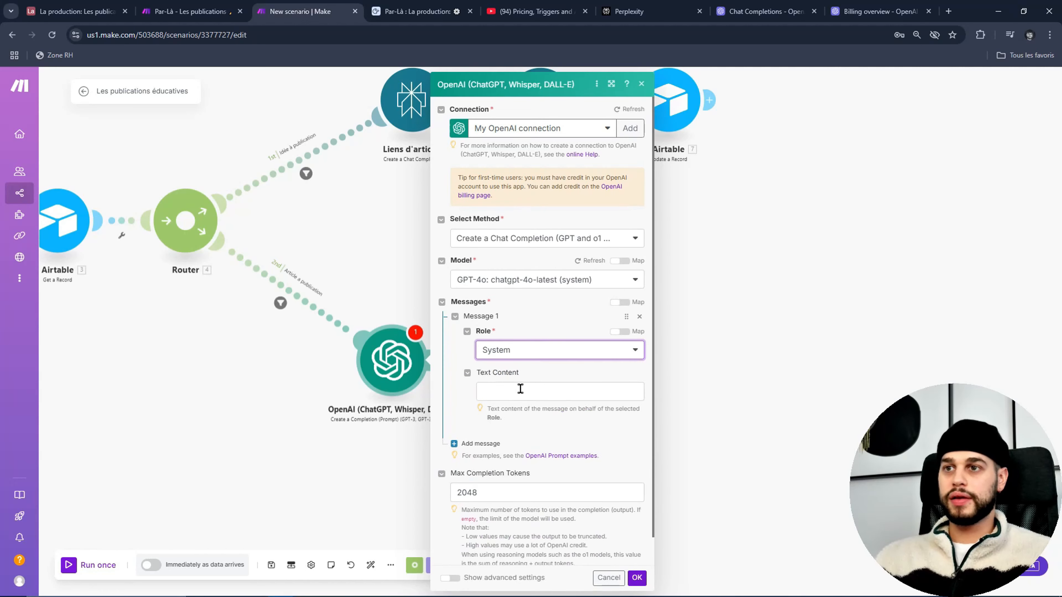
Step: Paste the prompt for a main-idea title of maximum 10 words into the System message, replacing its outdated variable with the Airtable record's Articles field
left_click(502, 391)
key("ctrl+v")
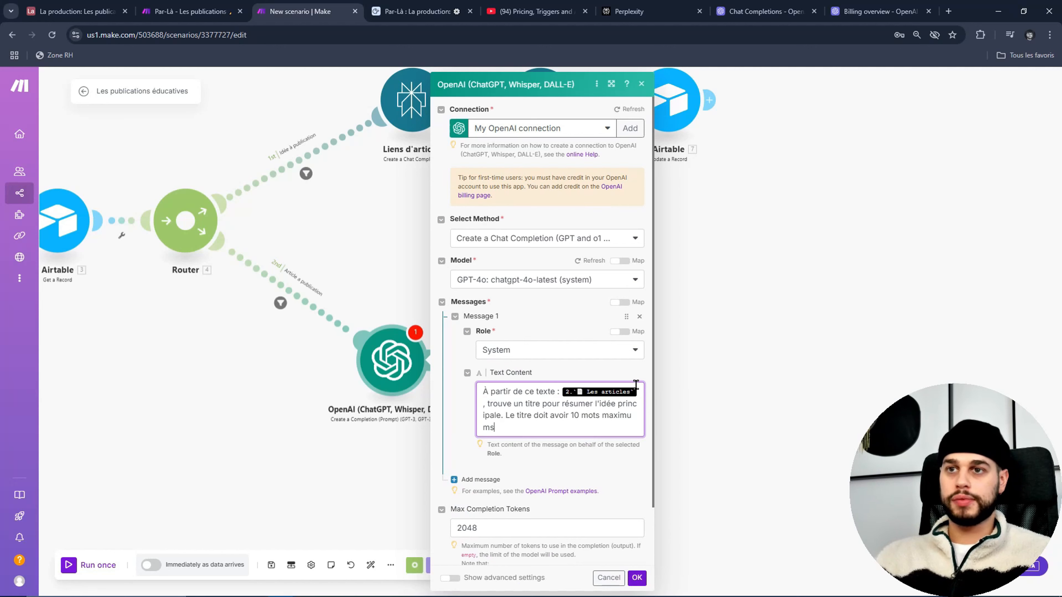
left_click(635, 388)
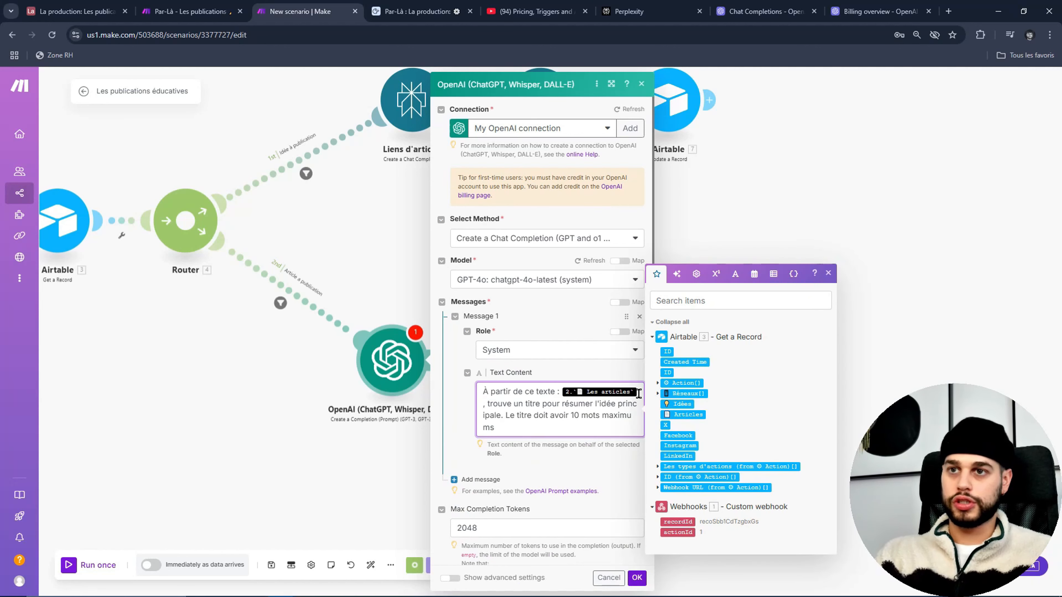
key("BackSpace")
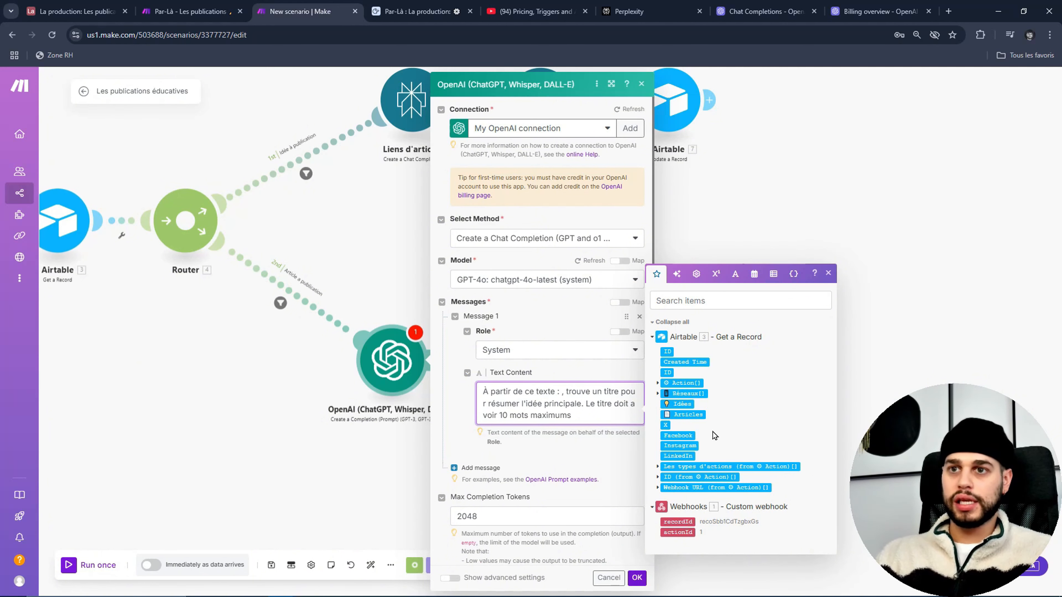
left_click(696, 415)
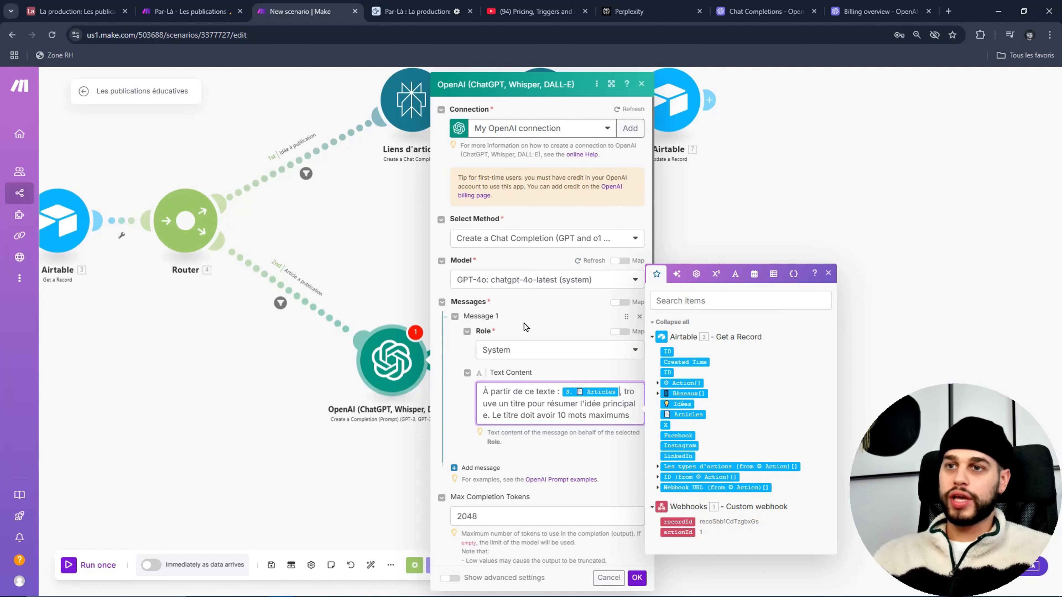
Step: Set the OpenAI module's Max Completion Tokens to 0 and save the module
scroll(587, 462, "down", 1)
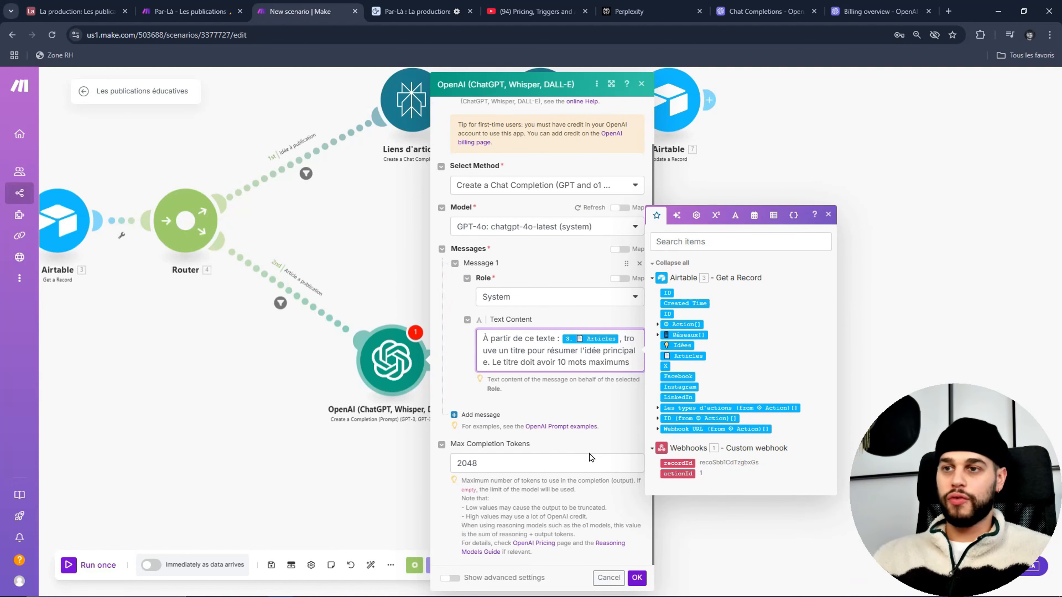
left_click(587, 462)
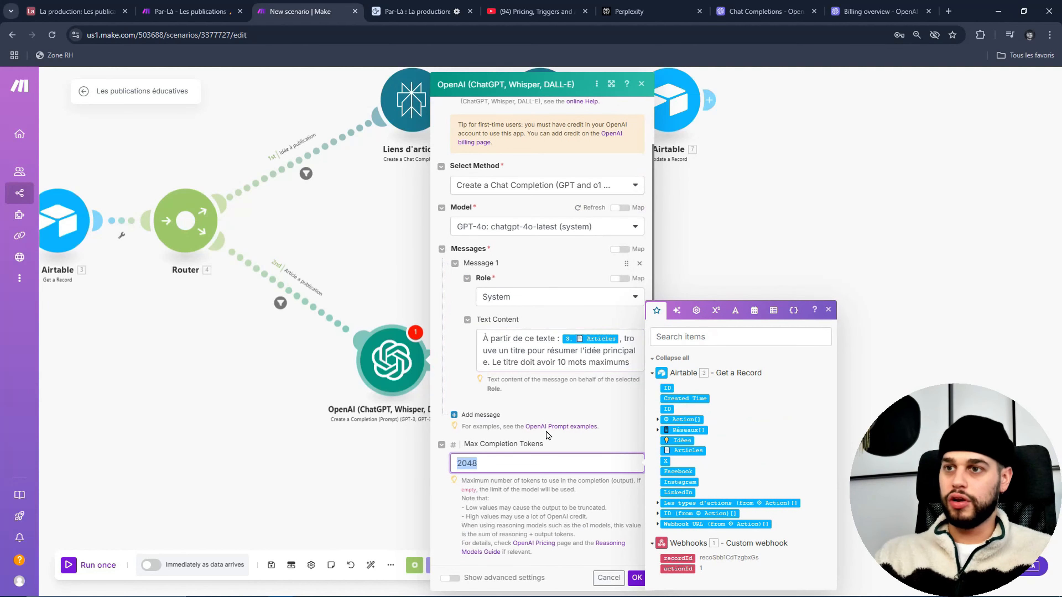
type("0")
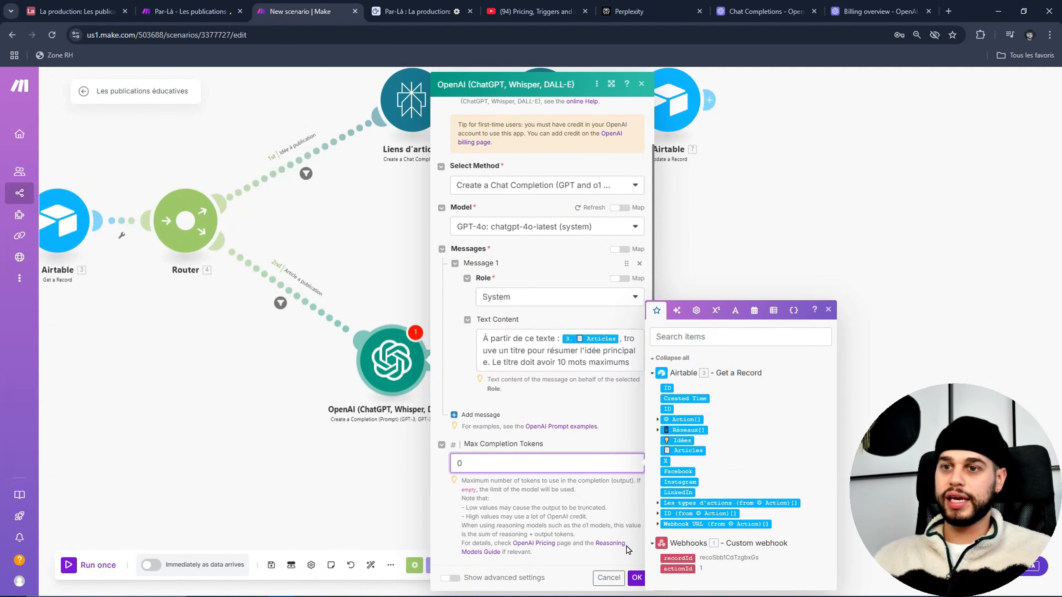
left_click(637, 578)
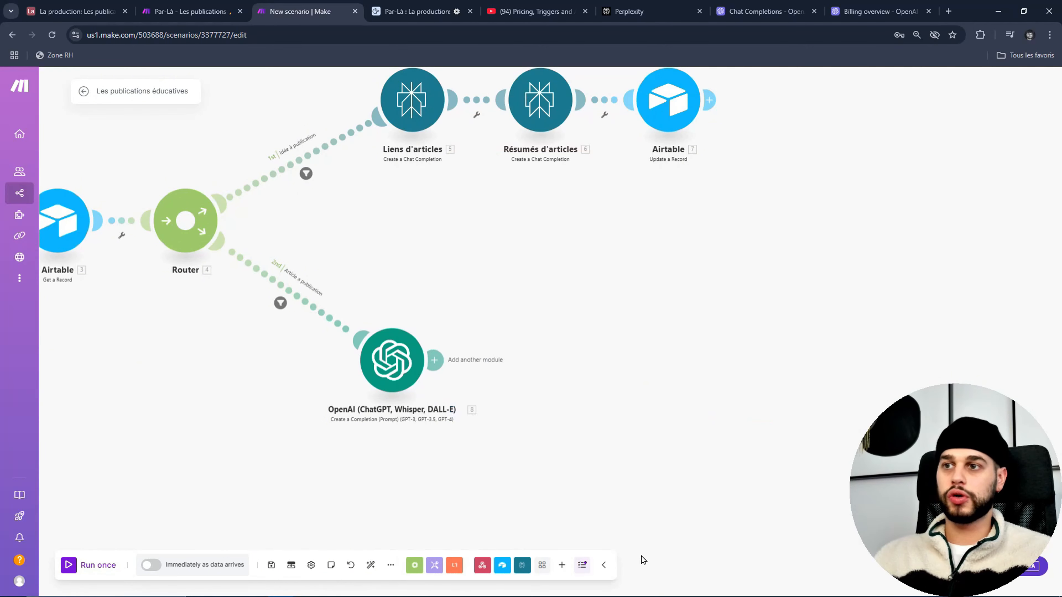
Step: Rename the OpenAI module on the "Article à publication" route to "Idée"
right_click(392, 368)
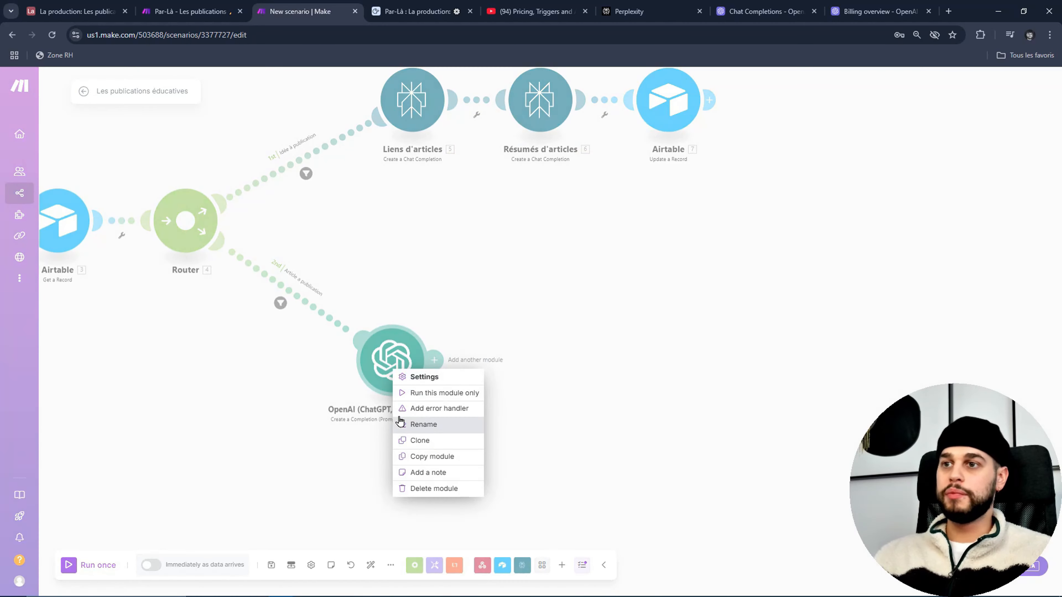
left_click(402, 430)
type("Idée")
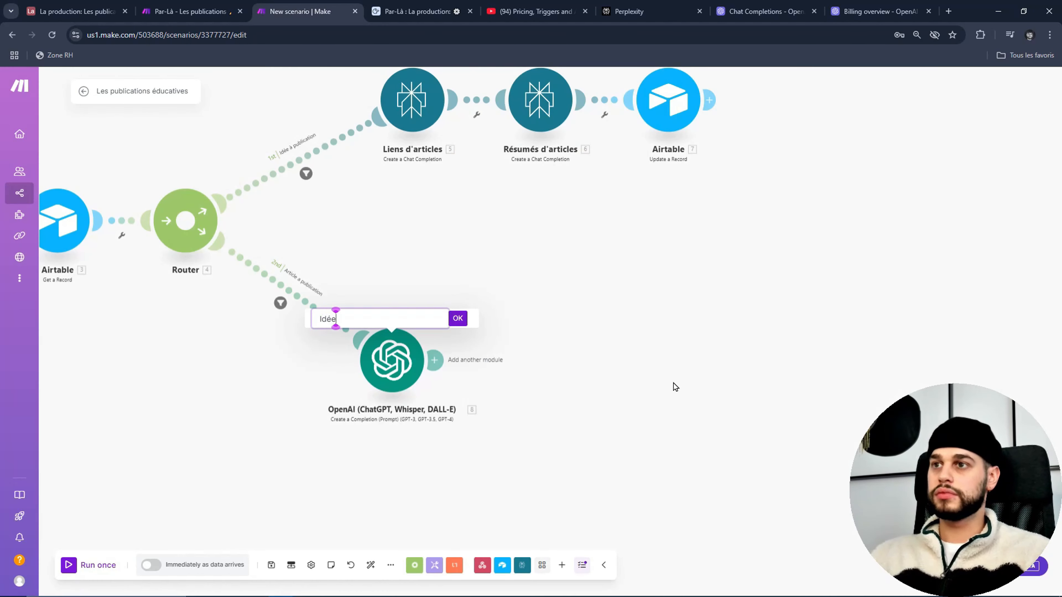
key("Return")
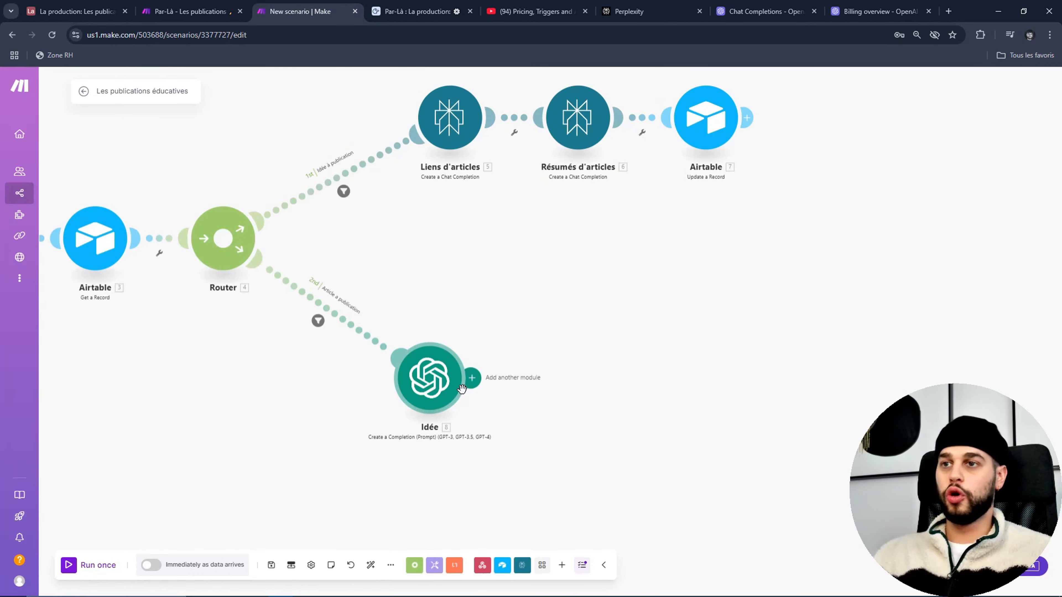
Step: Add an Airtable Update a Record module after Idée, using the La production base and the Les publications table
left_click(476, 384)
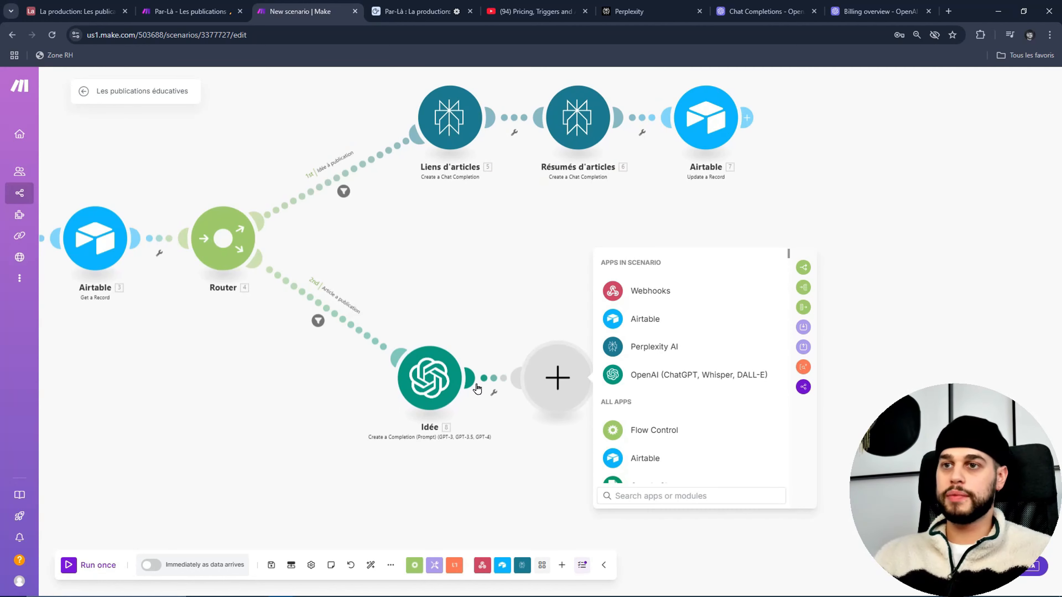
left_click(690, 470)
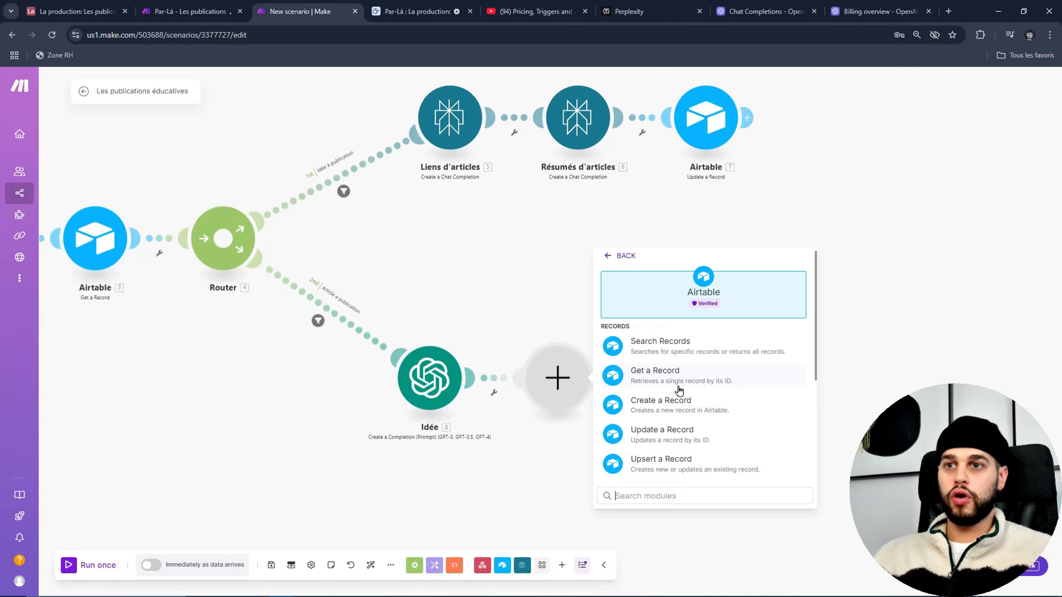
left_click(734, 428)
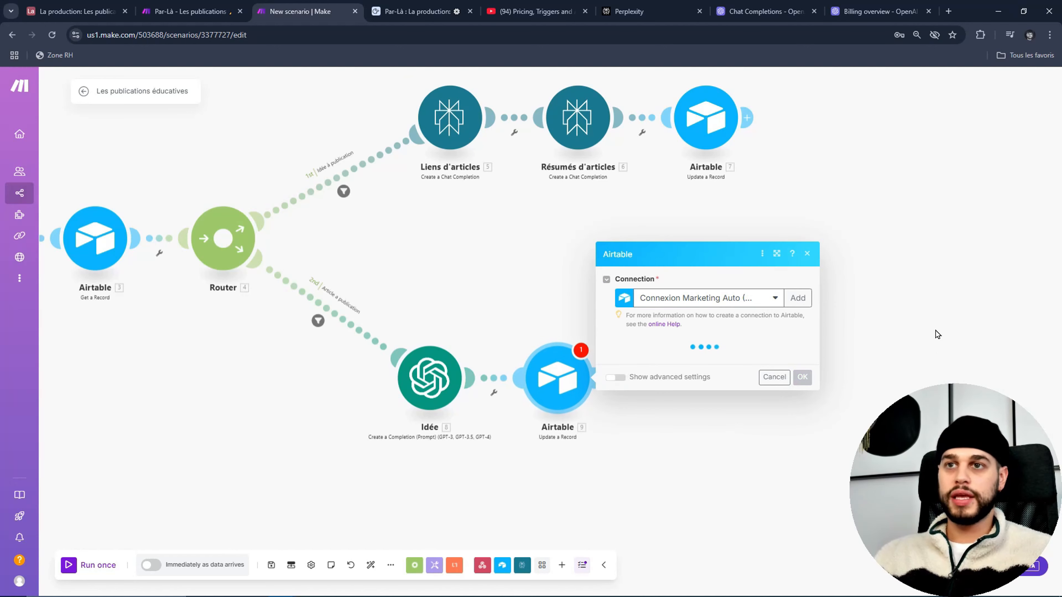
left_click(758, 361)
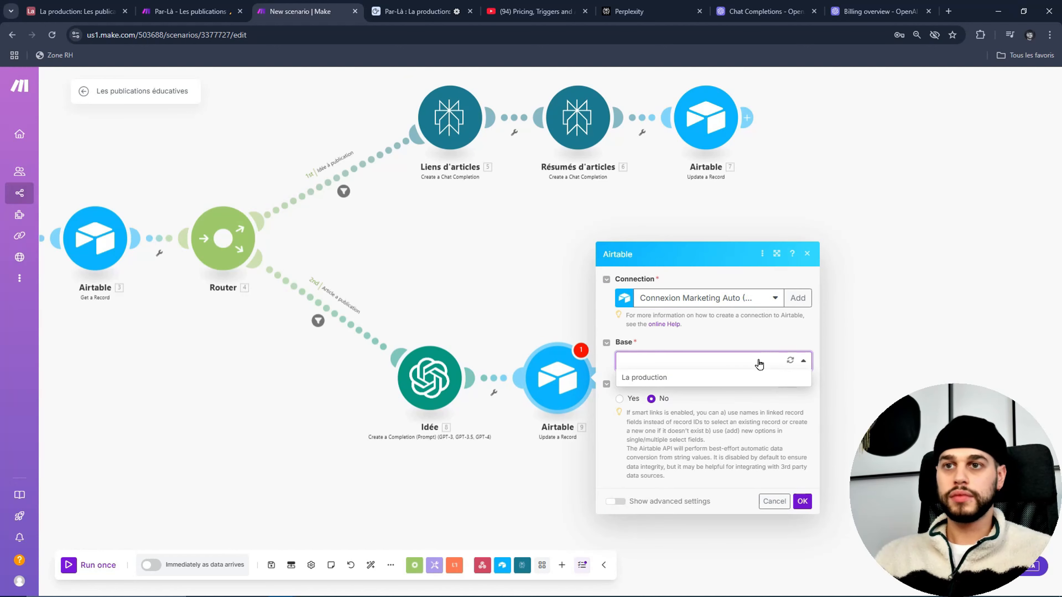
left_click(716, 373)
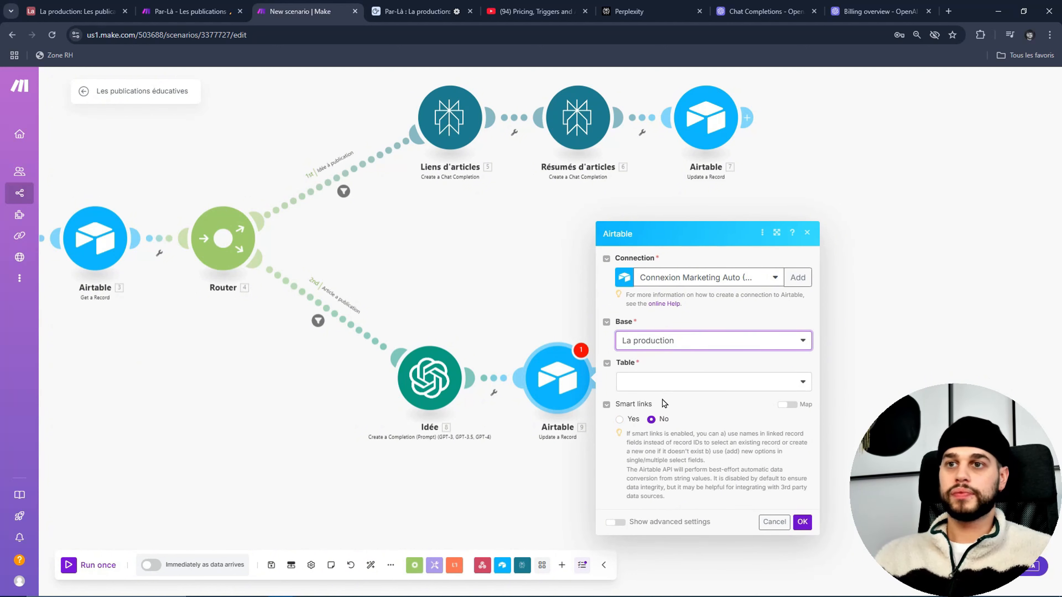
left_click(661, 389)
left_click(679, 399)
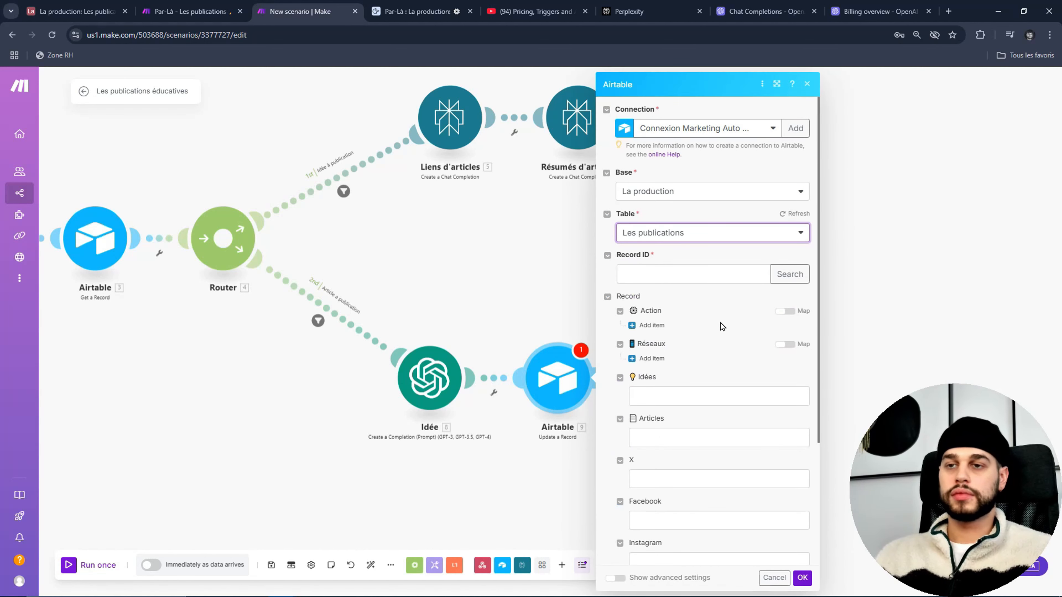
Step: Map the Idée module's Result to the Idées field and the Get a Record ID to Record ID, and save the Airtable module
left_click(717, 396)
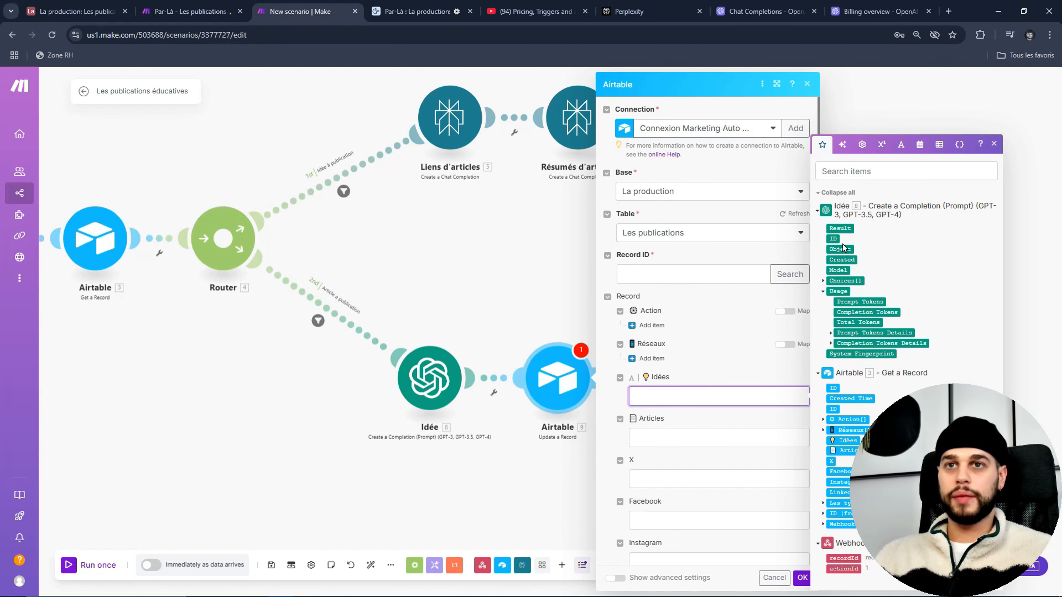
left_click(852, 225)
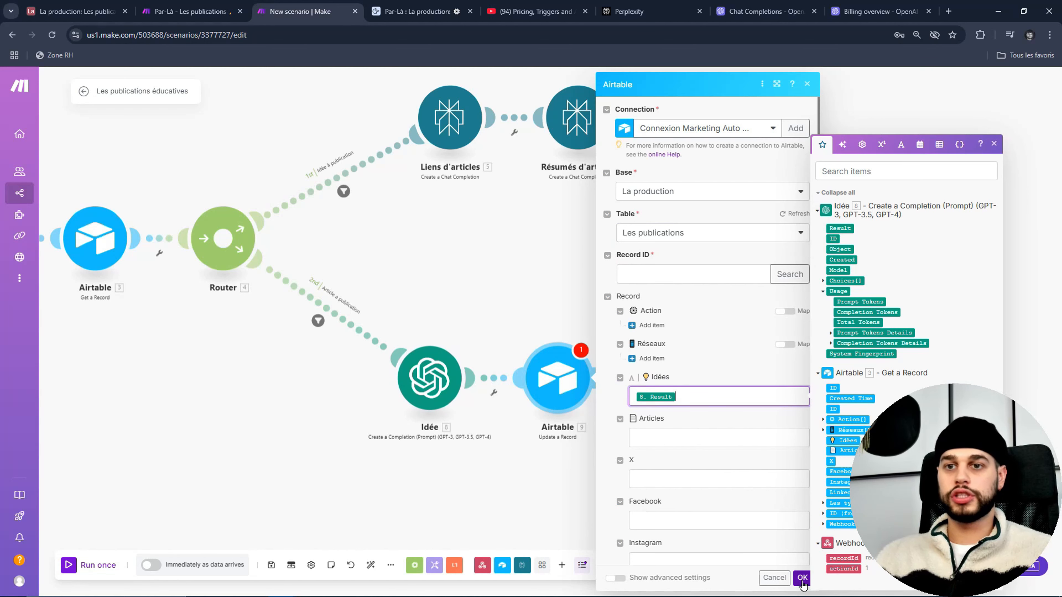
left_click(802, 582)
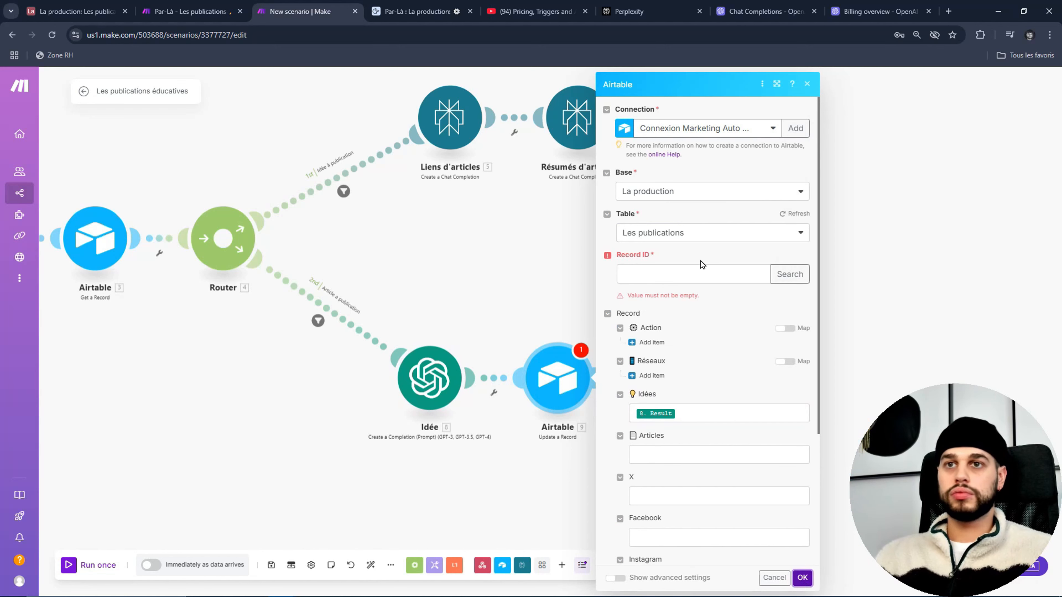
left_click(723, 273)
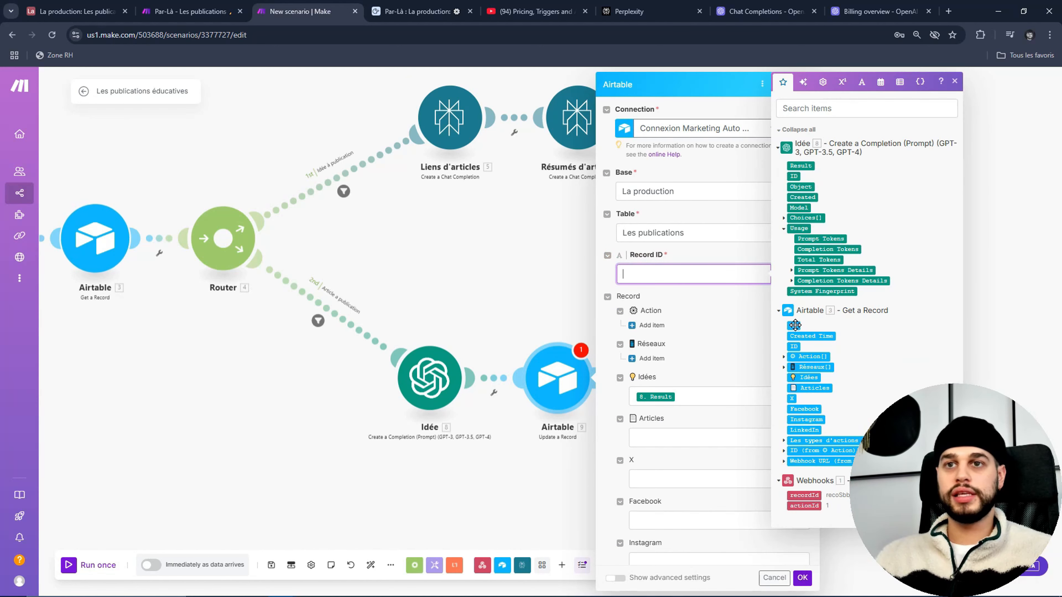
left_click(794, 324)
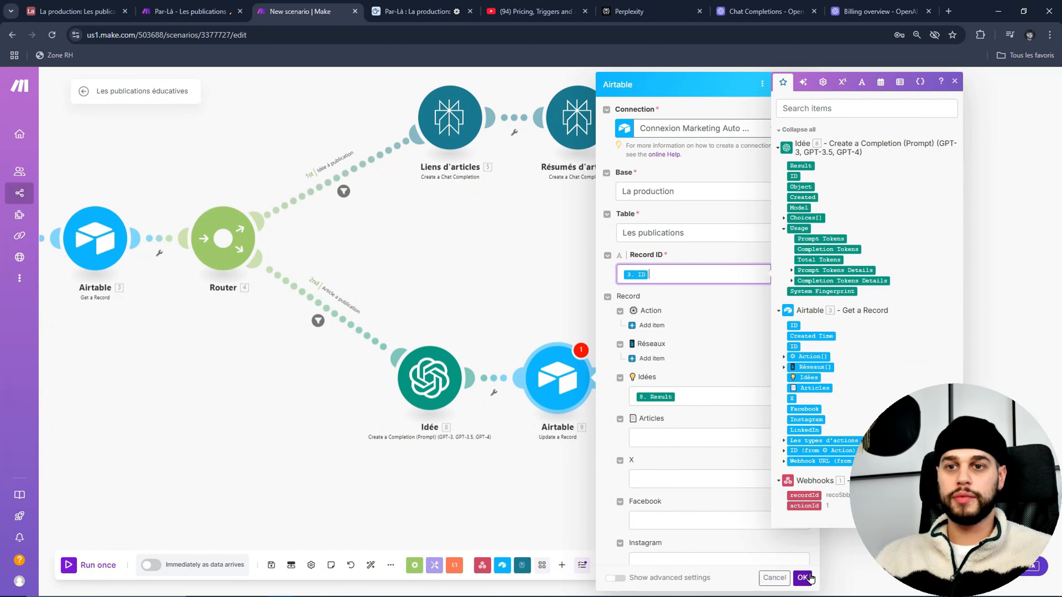
left_click(803, 578)
Step: Add a Router after the Airtable Update a Record module on the "Idée à publication" route and spread its two empty branches apart
left_click_drag(843, 262, 755, 262)
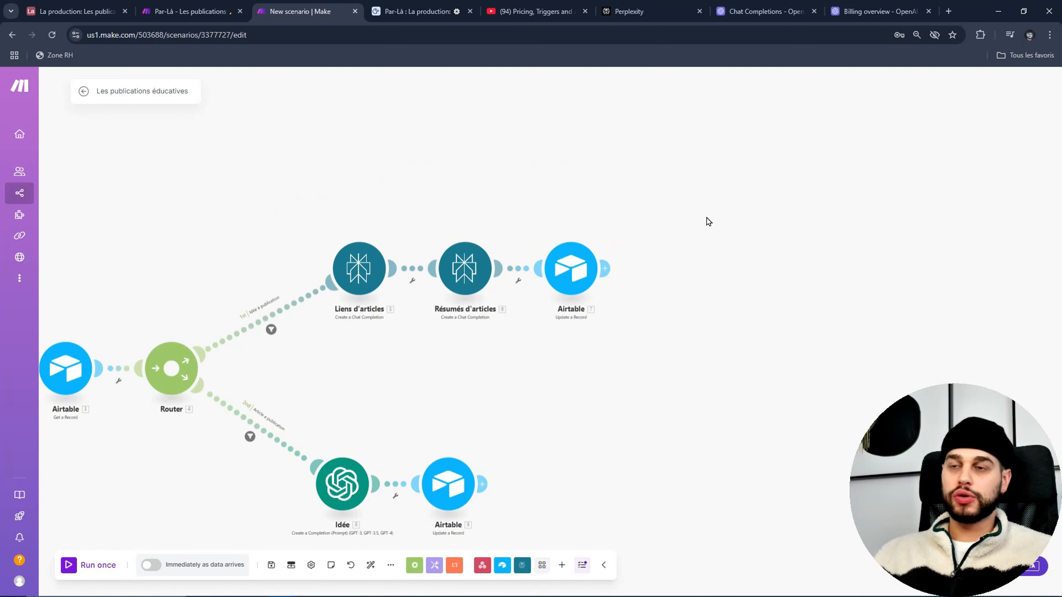
left_click_drag(671, 218, 580, 262)
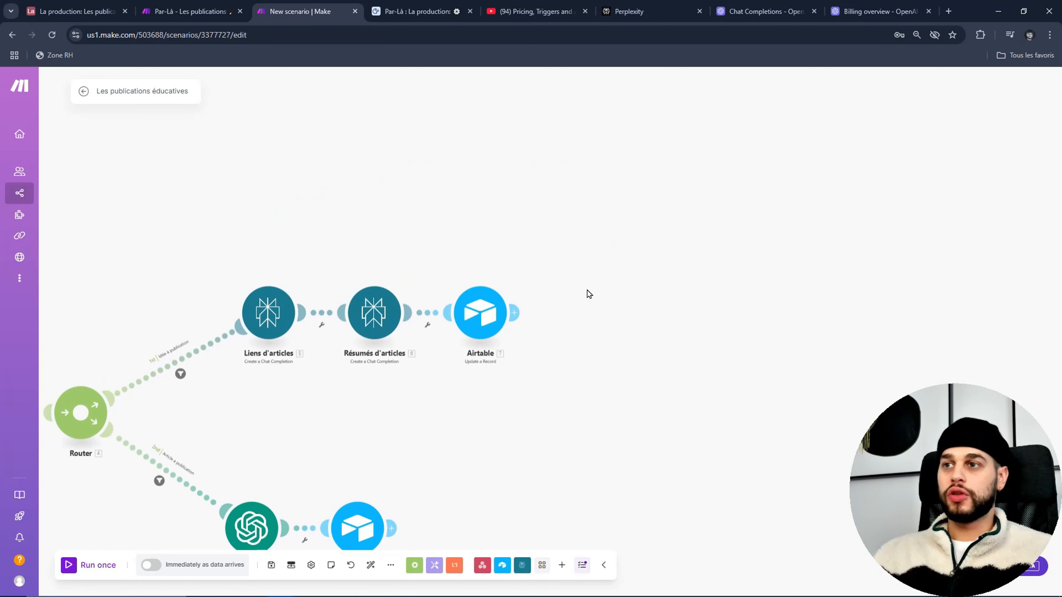
left_click(518, 314)
type("rout")
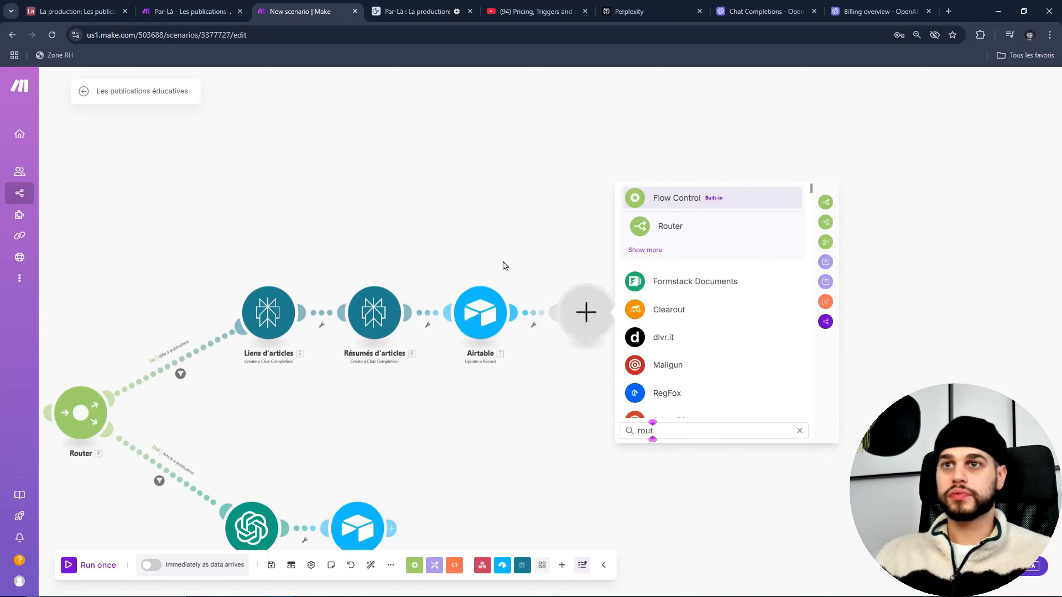
left_click(657, 225)
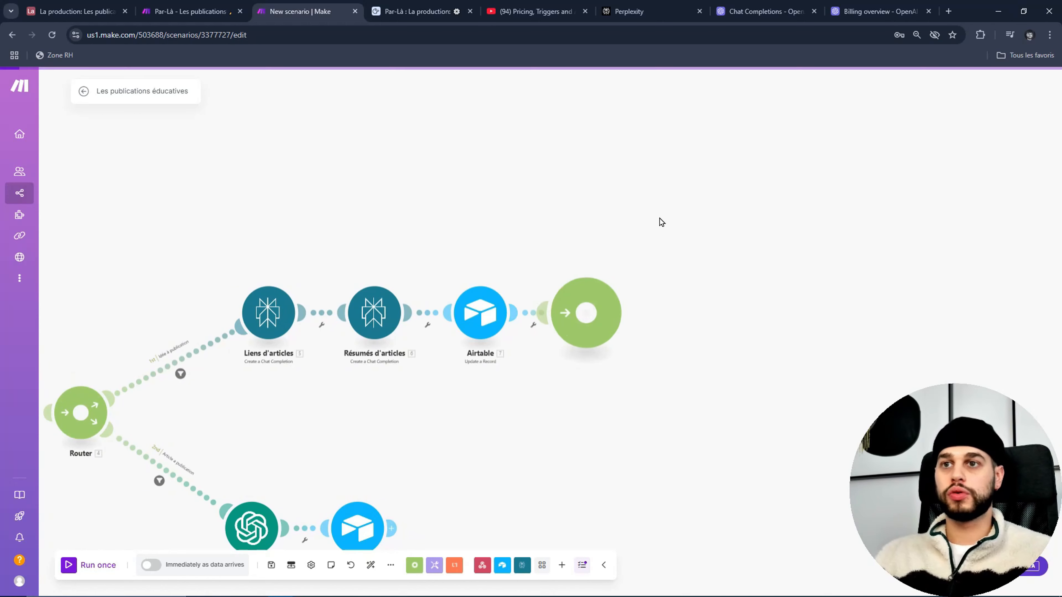
left_click_drag(664, 159, 485, 230)
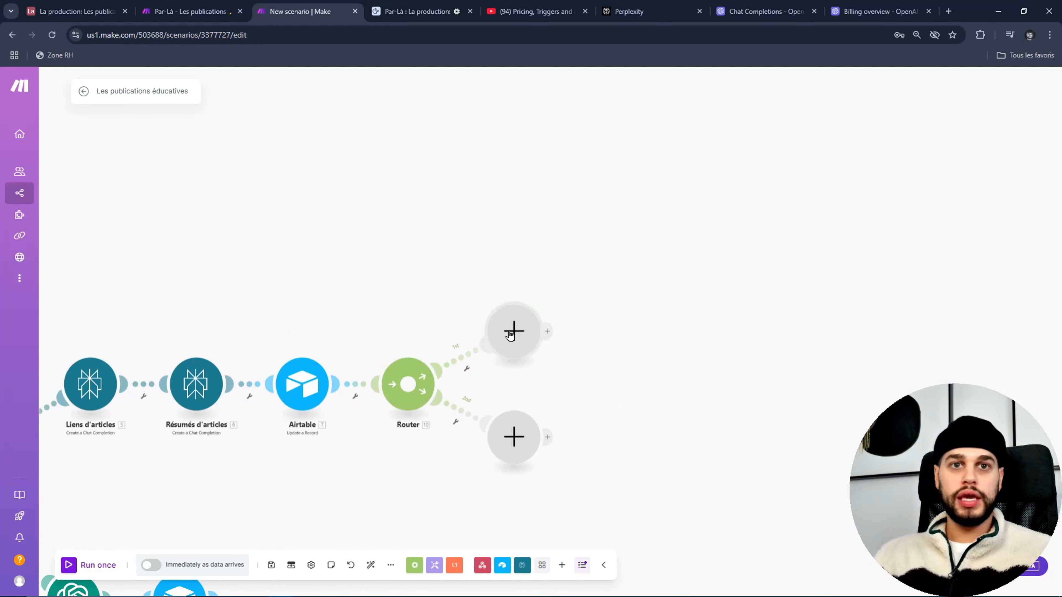
left_click_drag(510, 336, 593, 266)
left_click_drag(513, 439, 631, 477)
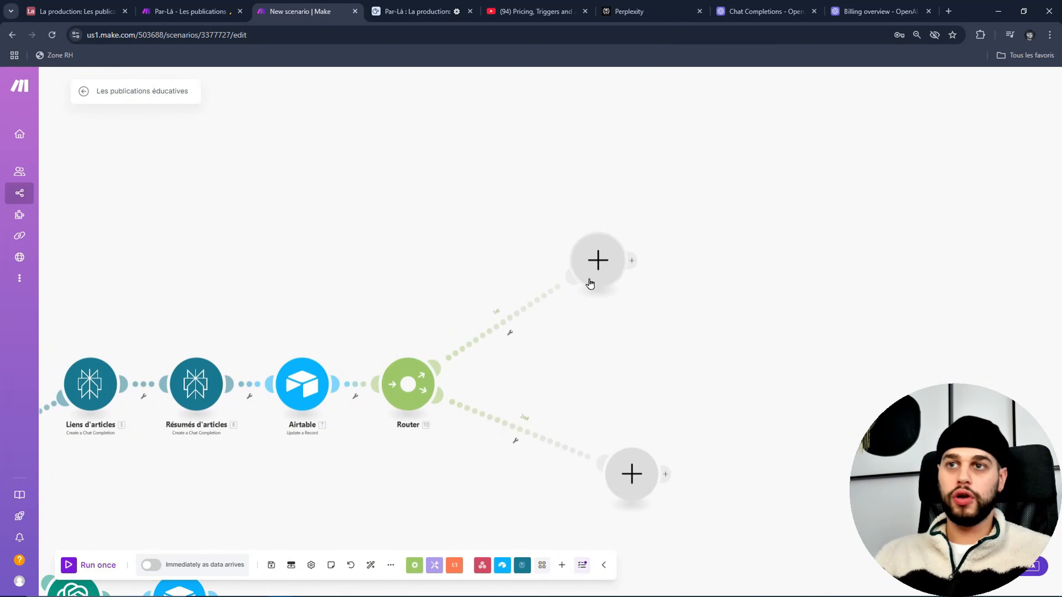
left_click_drag(590, 284, 624, 273)
Step: Set up a filter labelled Instagram on the router's first route, with the condition that the Airtable update's Réseaux[] equals Instagram
left_click(488, 312)
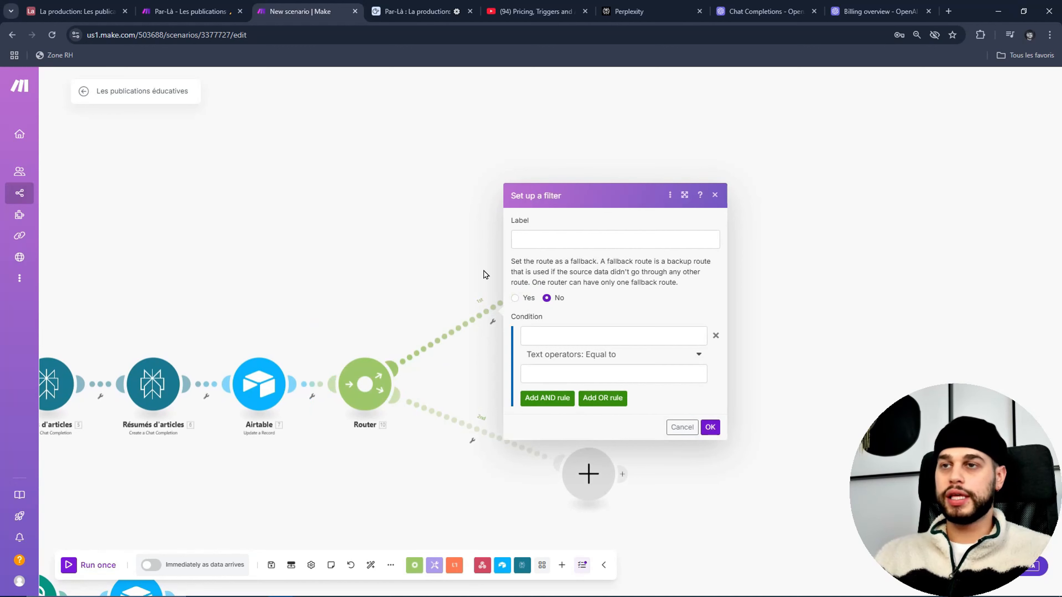
left_click(551, 241)
type("Ins")
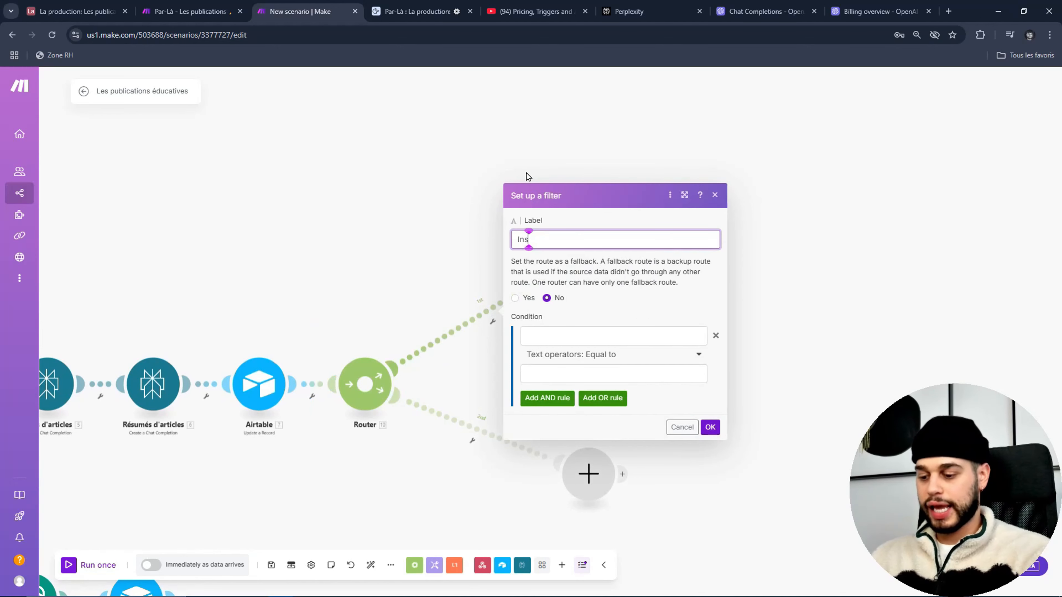
type("tagram")
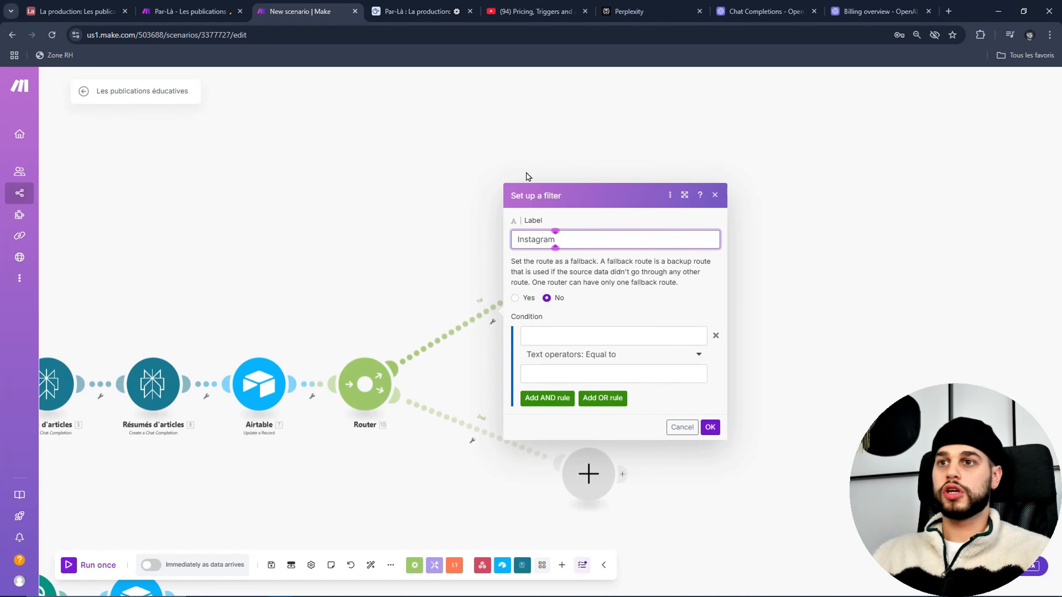
left_click(533, 334)
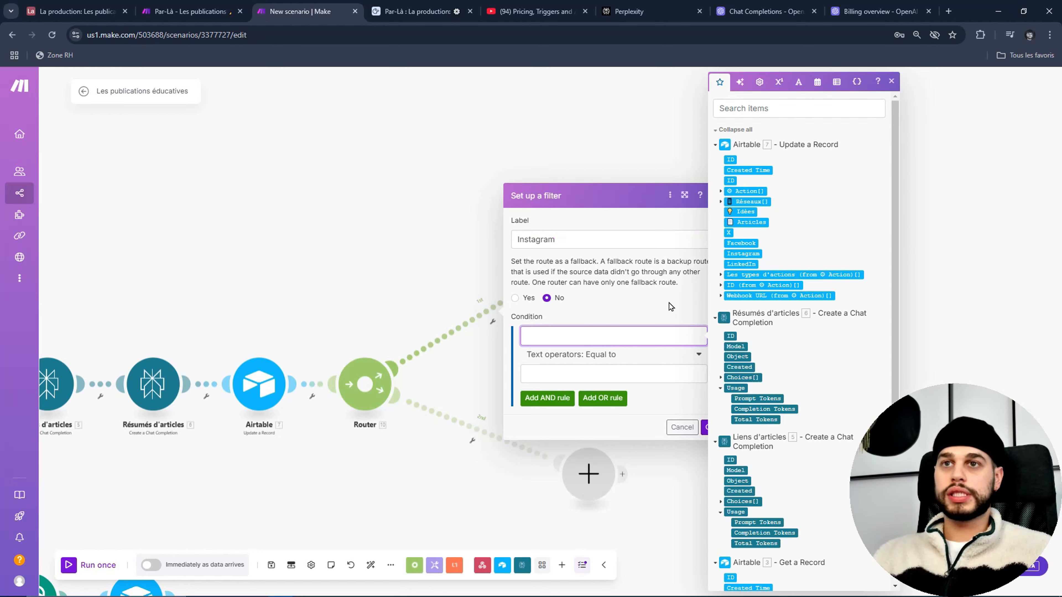
left_click(720, 203)
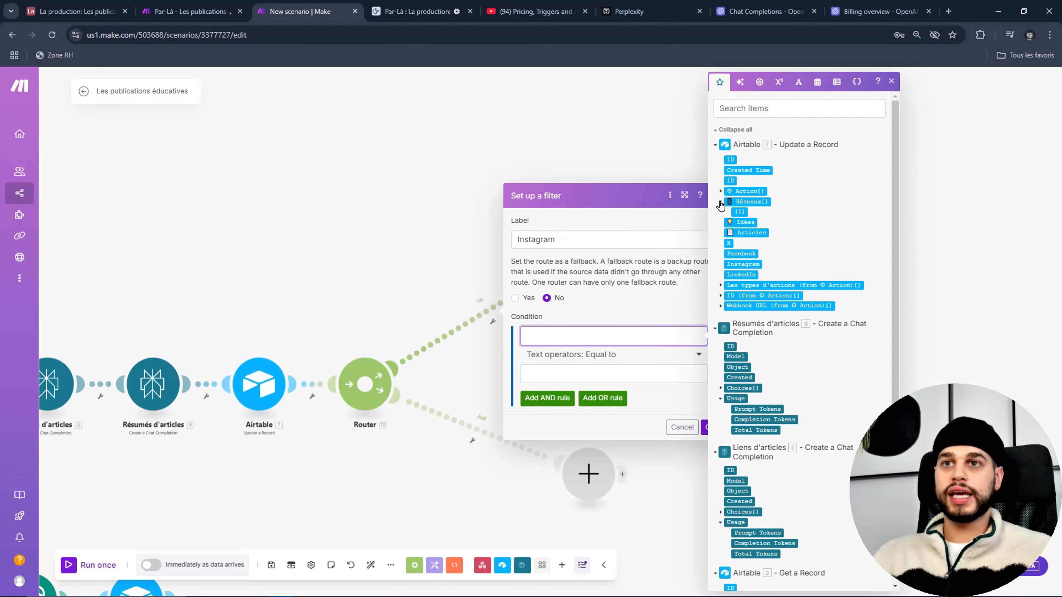
left_click(738, 210)
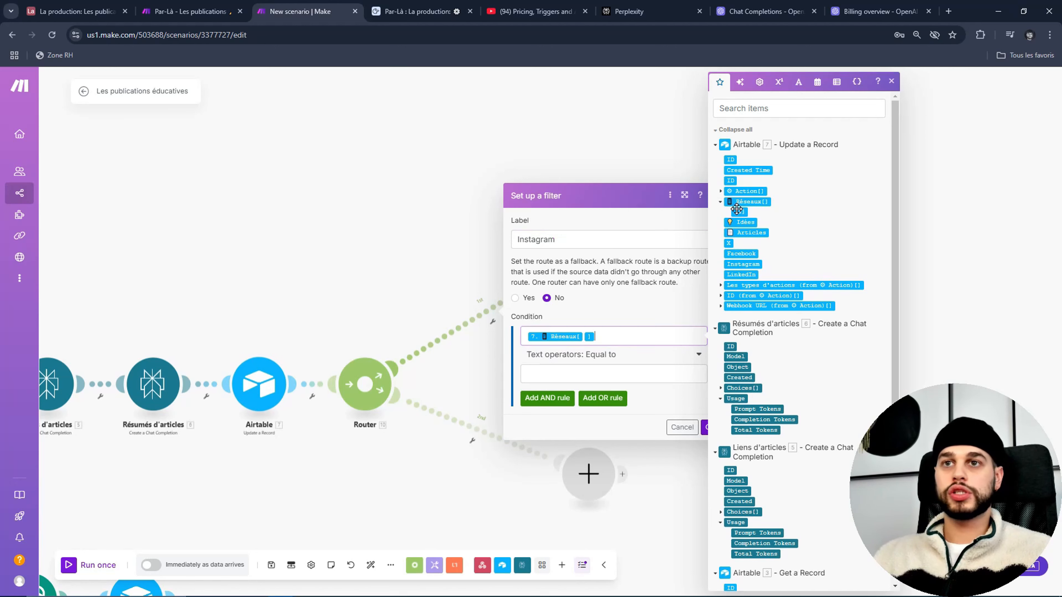
left_click(635, 373)
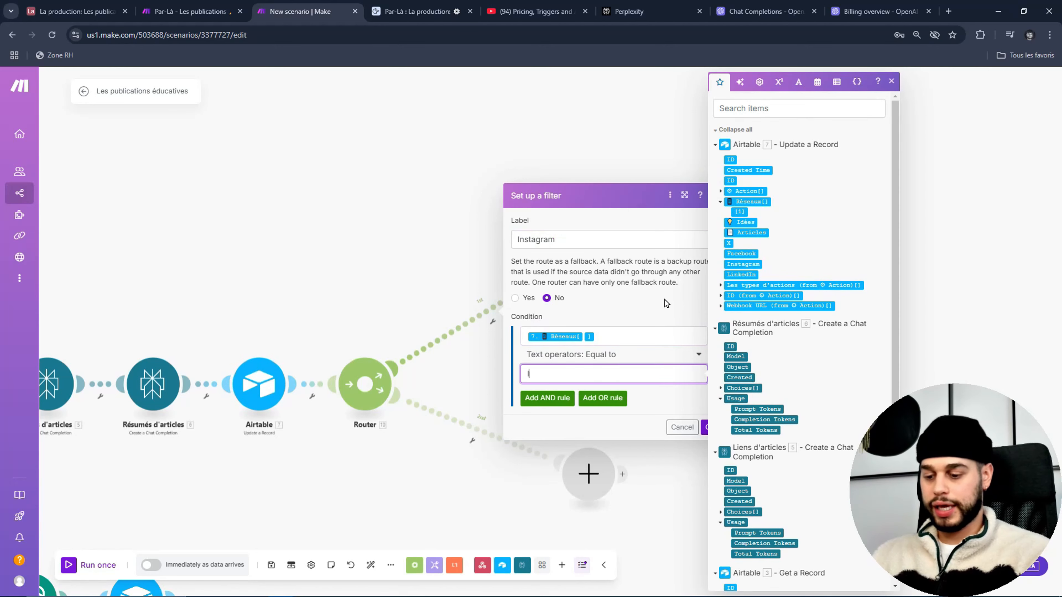
type("Instagram")
left_click(706, 430)
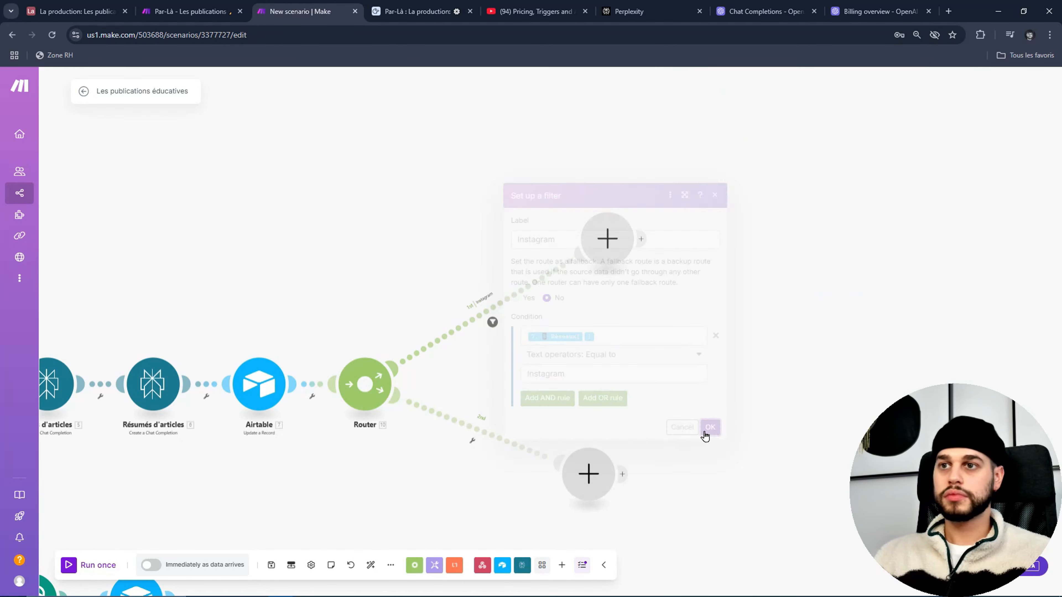
Step: Switch to the Airtable base and add the options Instagram and Facebook to the Réseaux multiple-select field
left_click(75, 11)
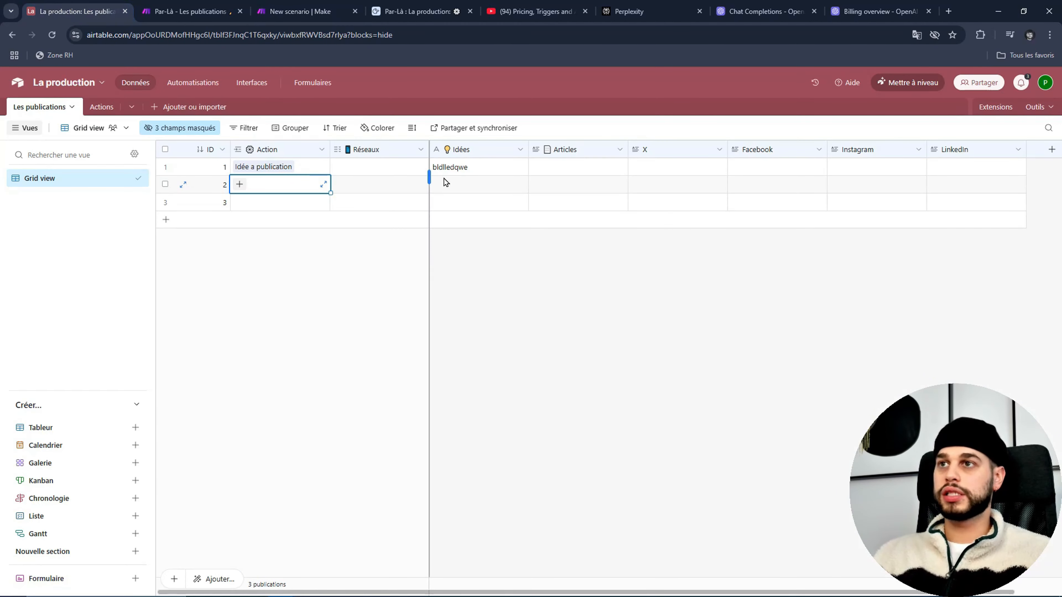
left_click(372, 154)
right_click(393, 152)
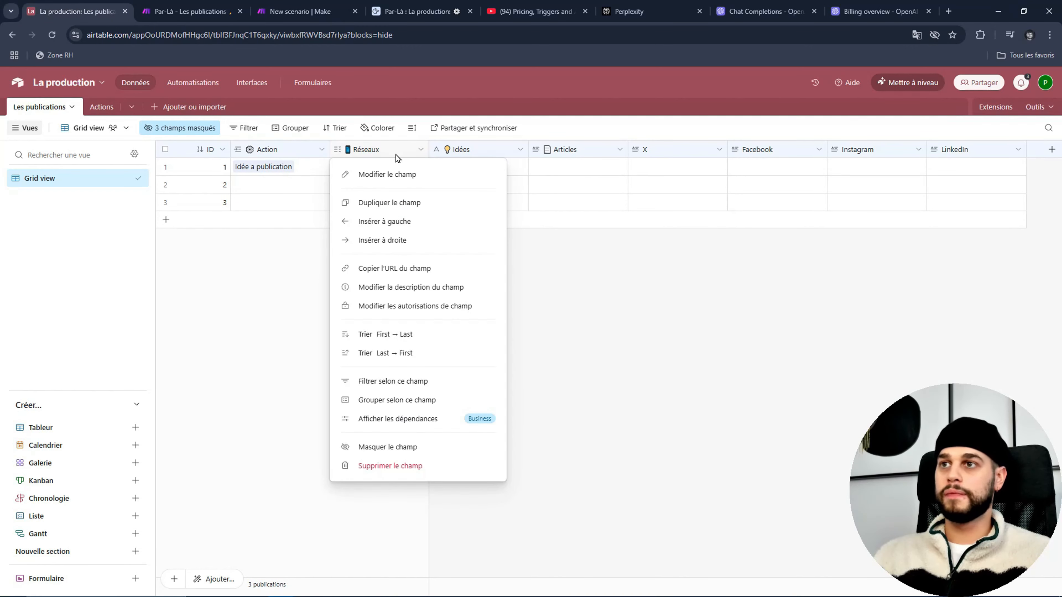
left_click(396, 178)
left_click(417, 300)
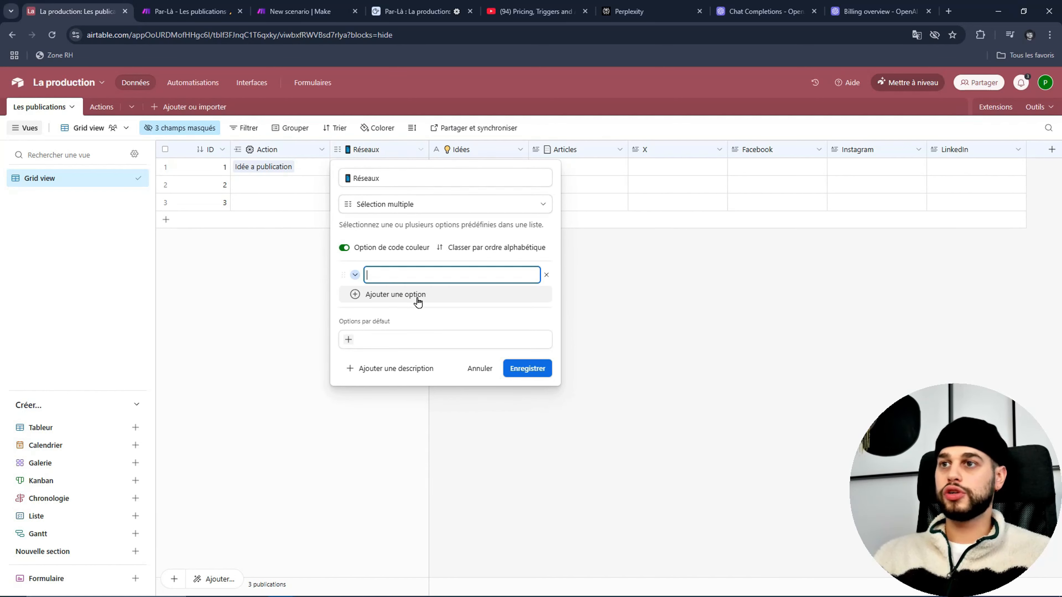
type("Inst")
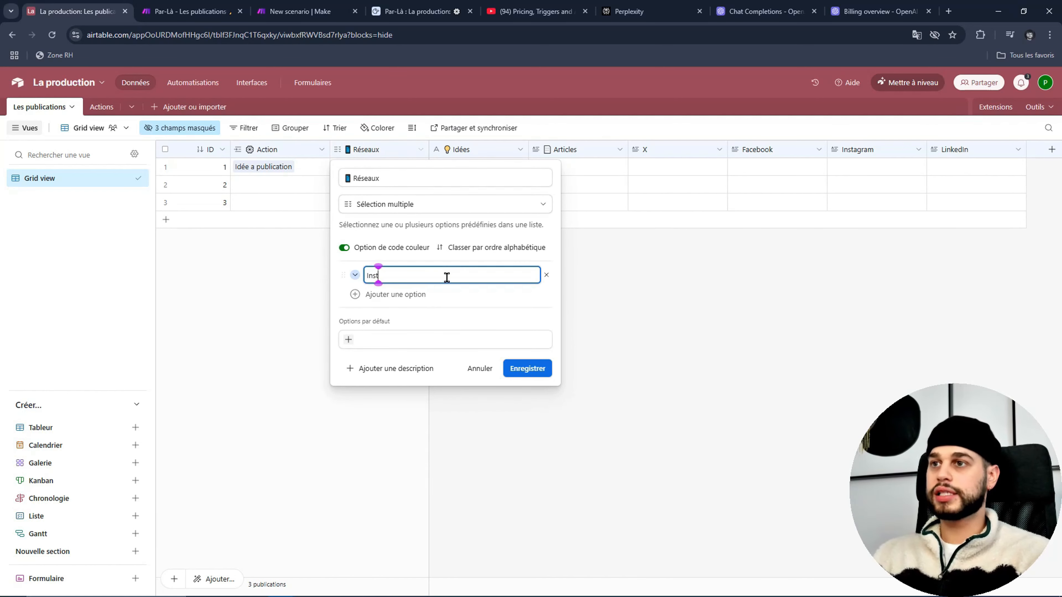
type("agram")
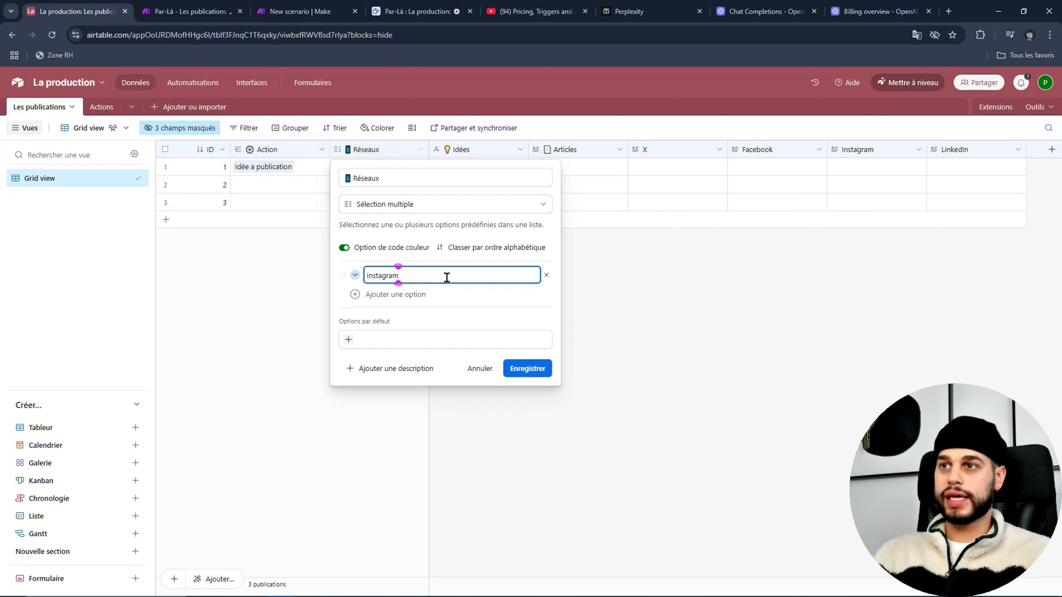
key("Return")
type("F")
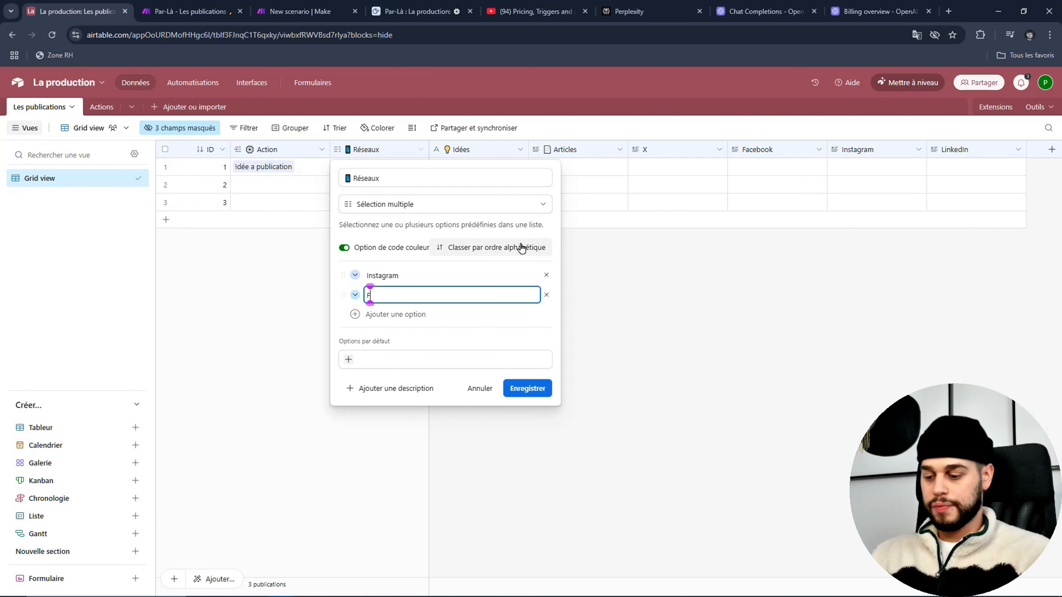
type("aceb")
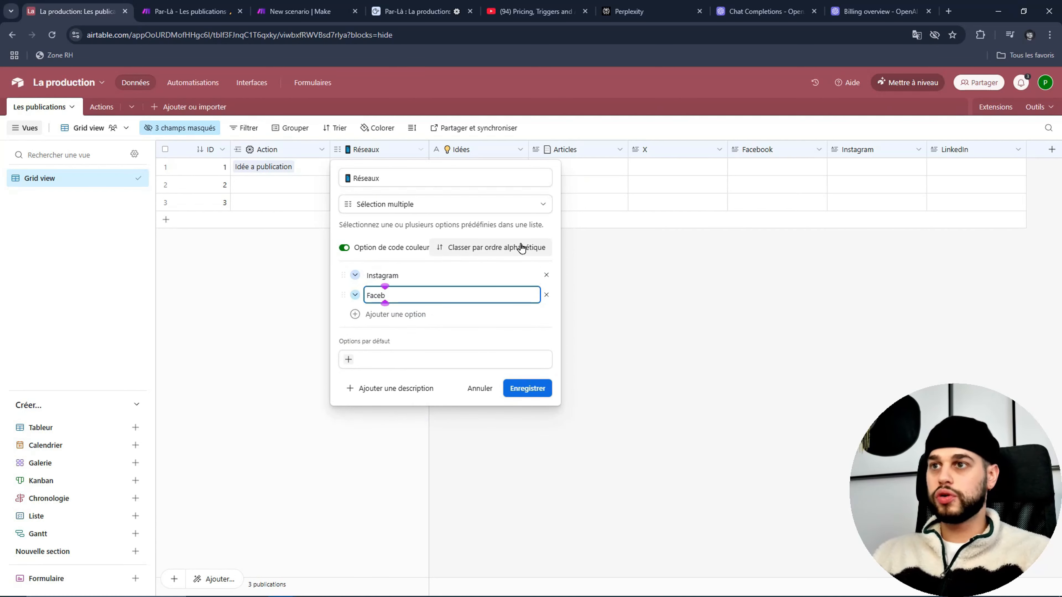
key("BackSpace")
type("book")
key("Return")
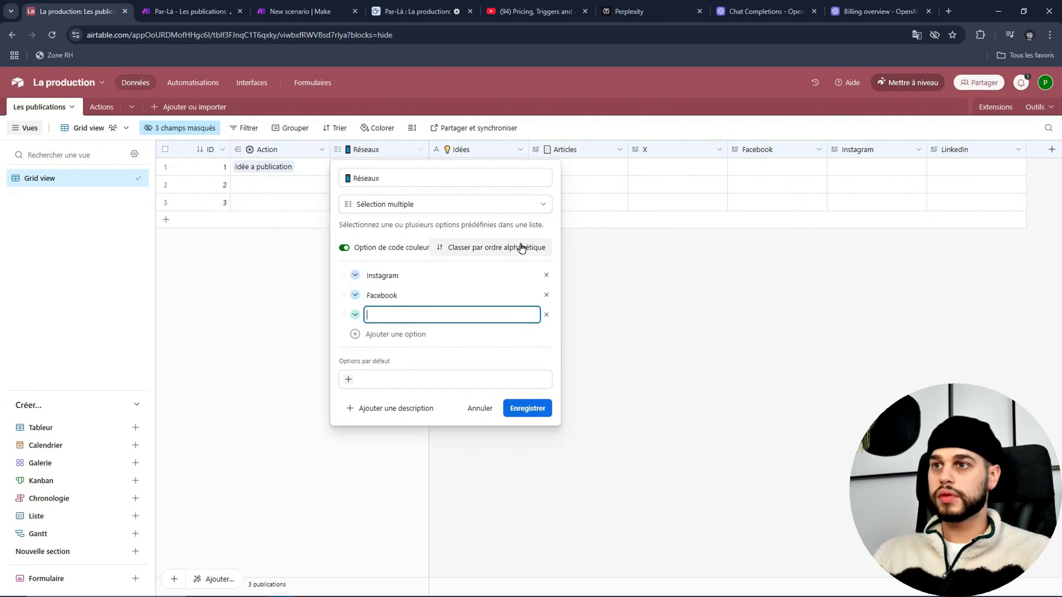
Step: Add the options X and LinkedIn to the Réseaux field, remove the leftover empty option and save the field
type("X")
key("Return")
type("L")
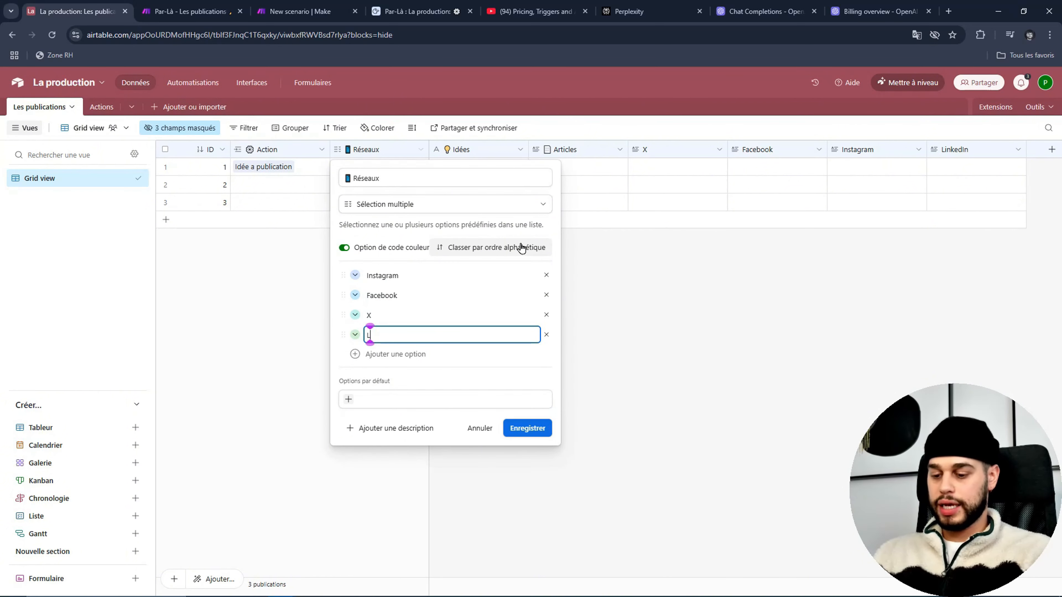
type("inkedIn")
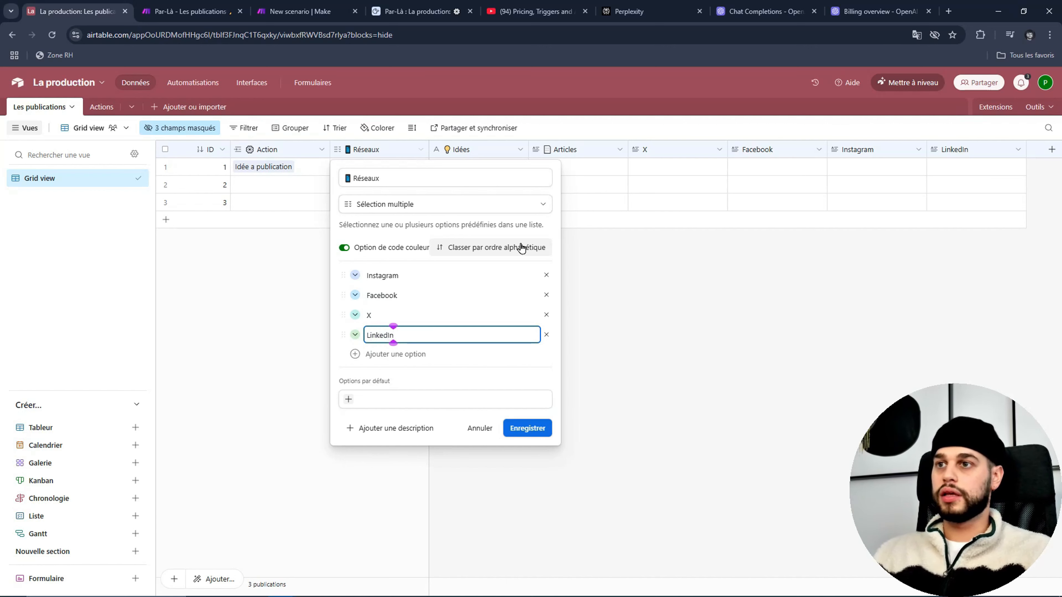
key("Return")
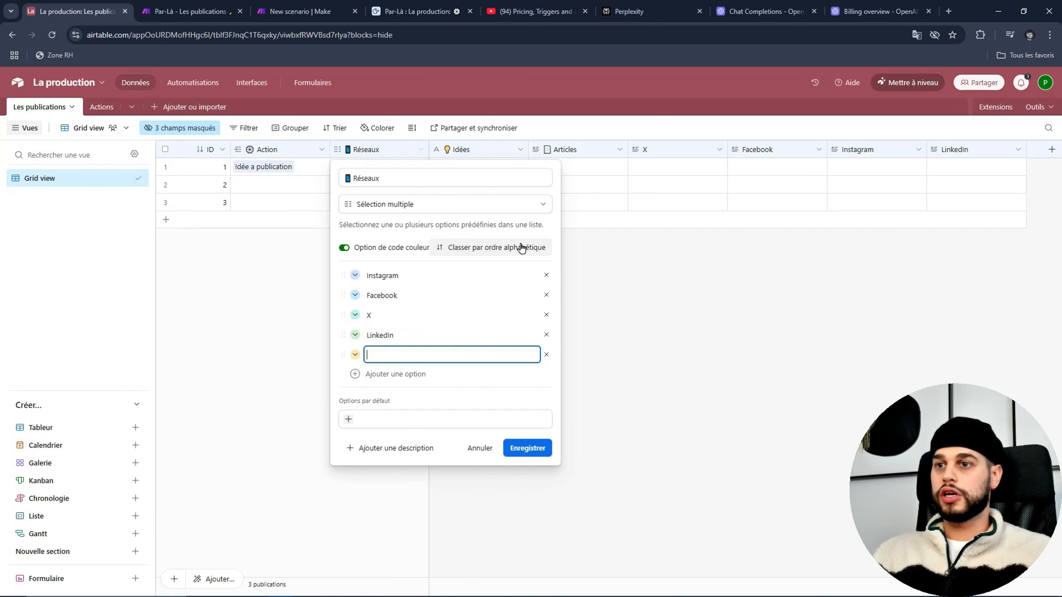
left_click(547, 355)
left_click(530, 428)
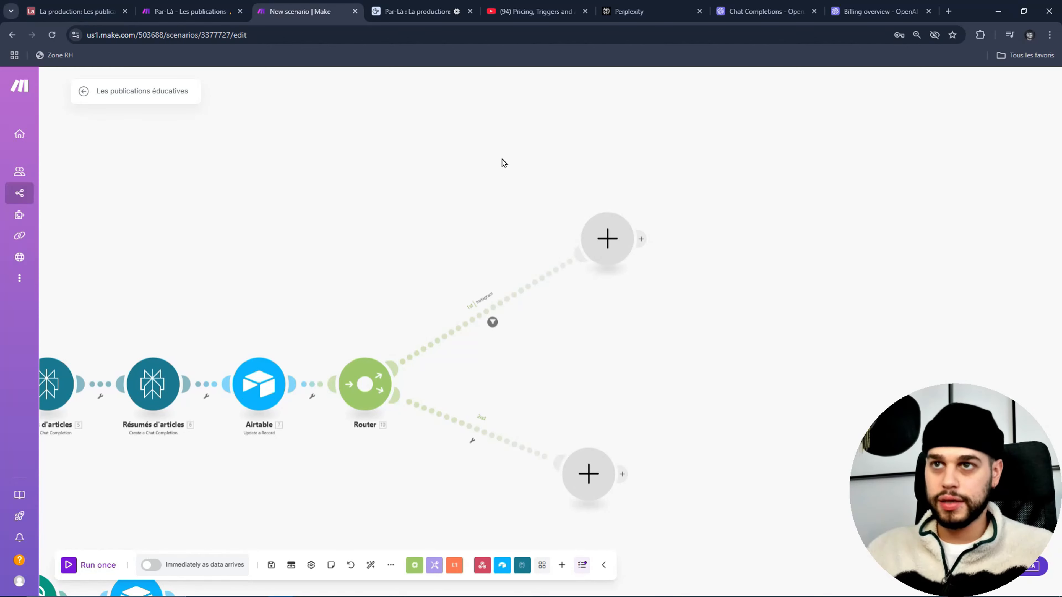
Step: Add an OpenAI Message an Assistant module at the end of the Instagram route in the Make scenario
left_click(613, 236)
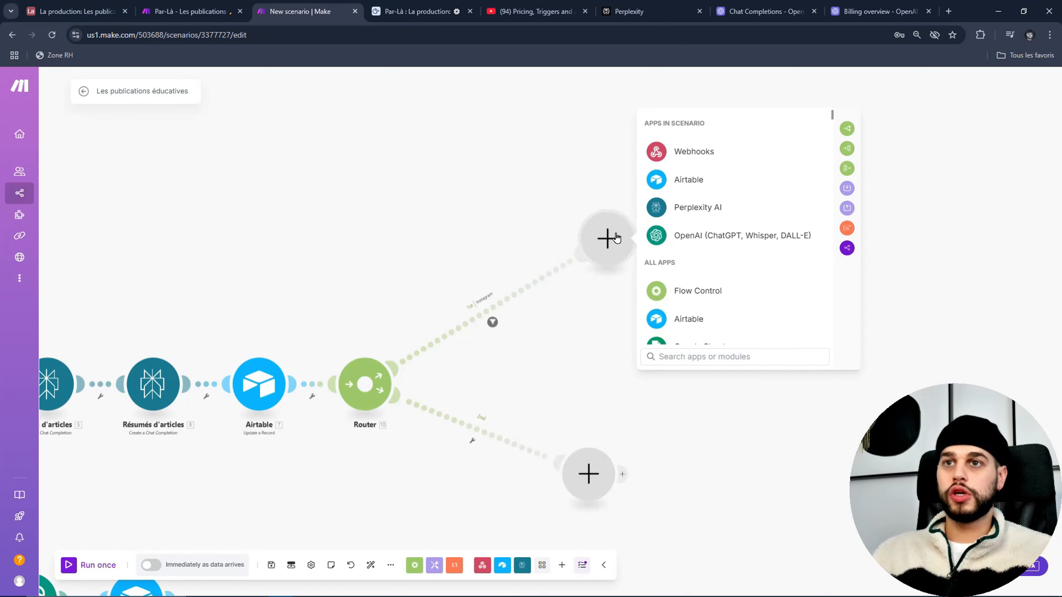
left_click(690, 237)
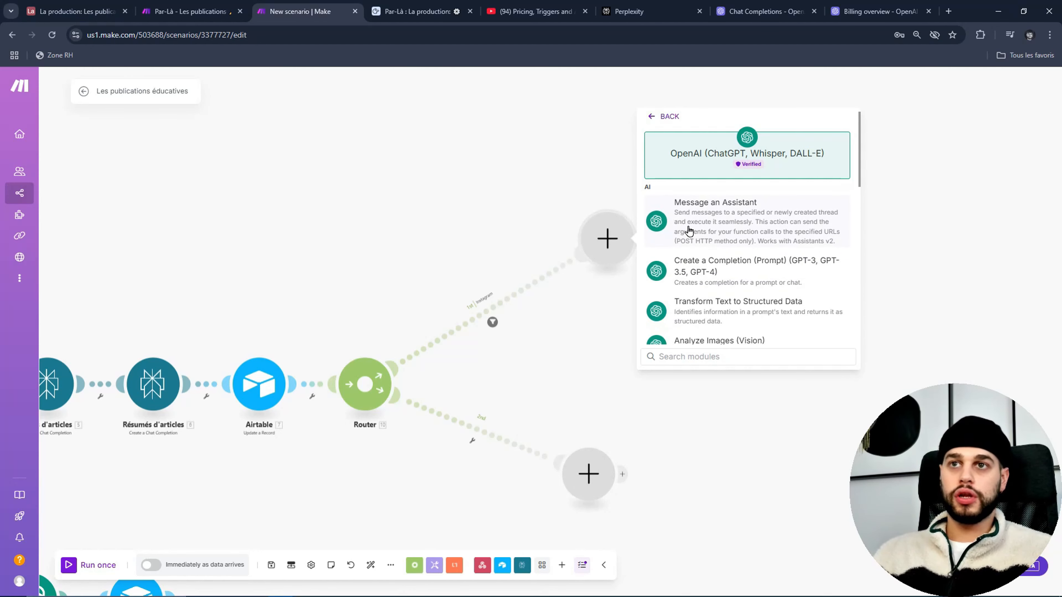
left_click(703, 229)
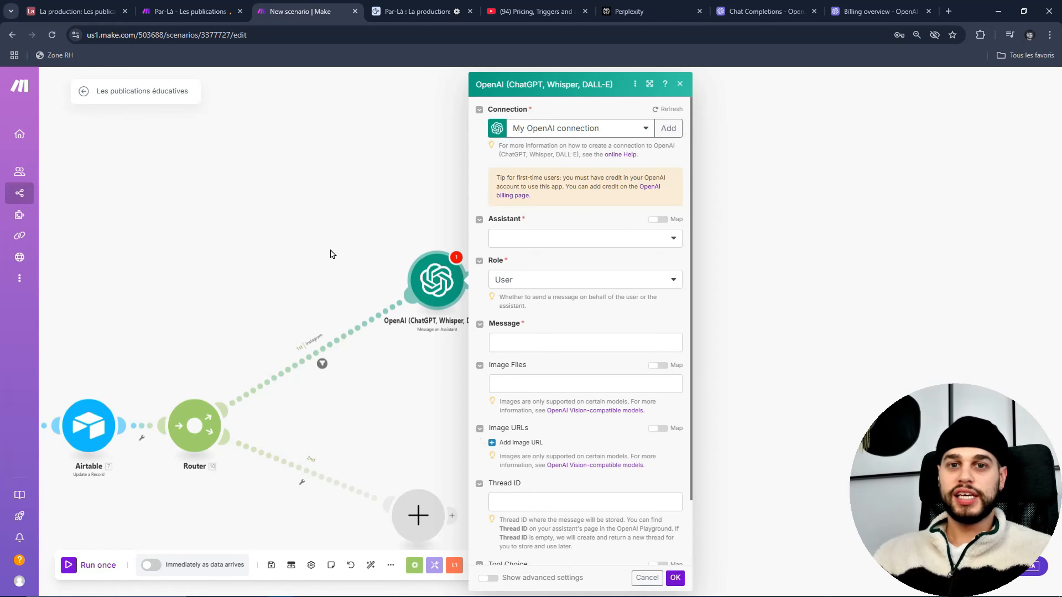
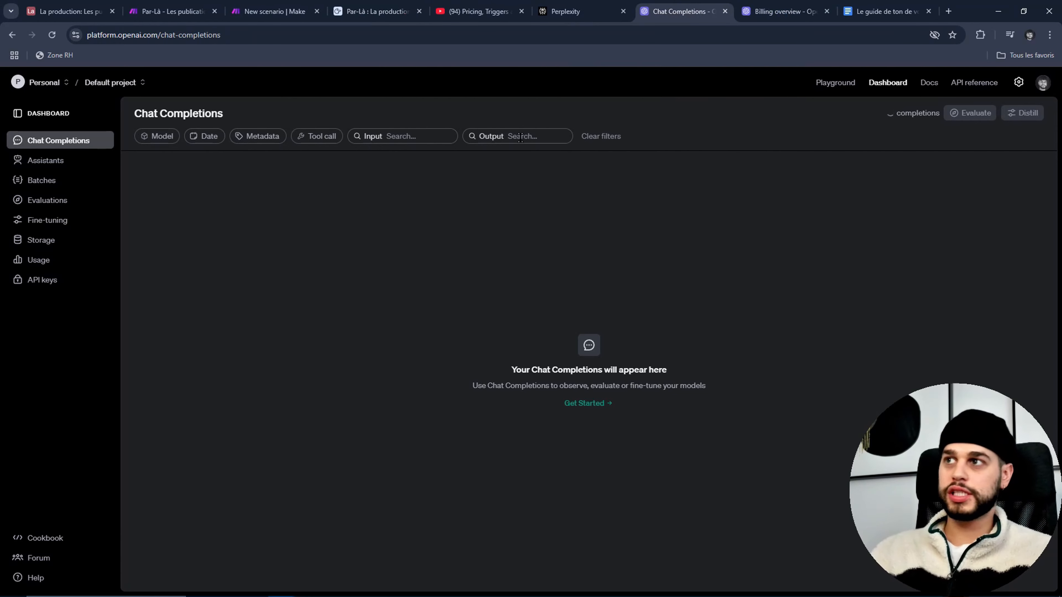
Step: Create a new assistant in the OpenAI Playground
left_click(833, 83)
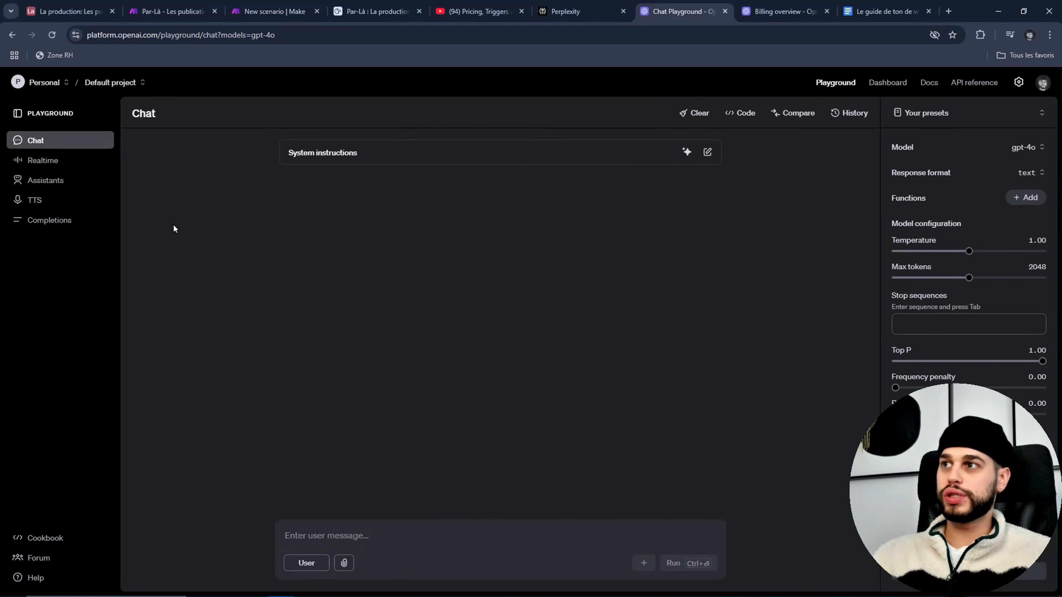
left_click(79, 181)
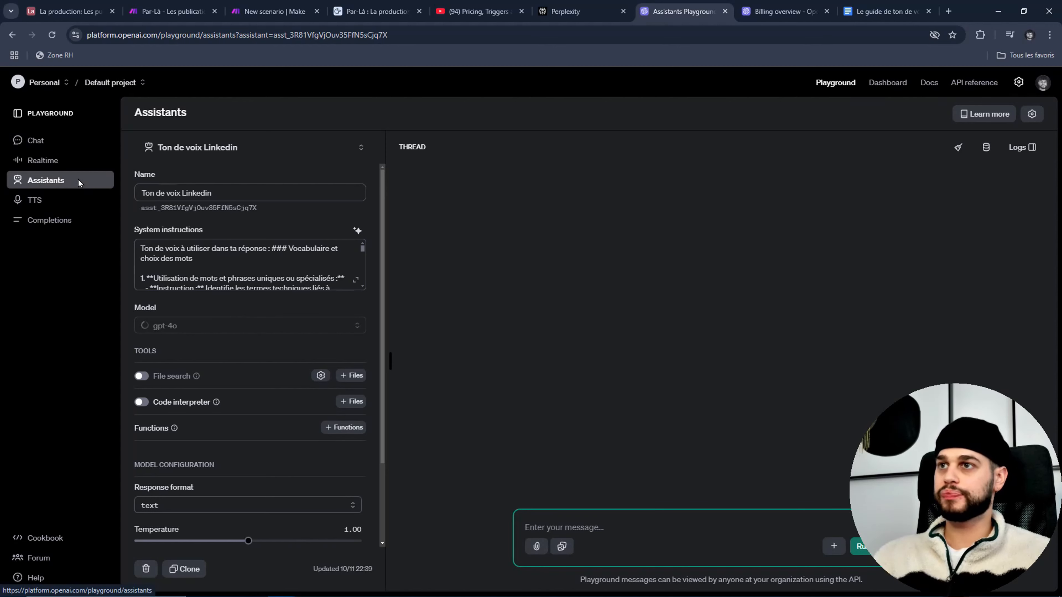
left_click(283, 155)
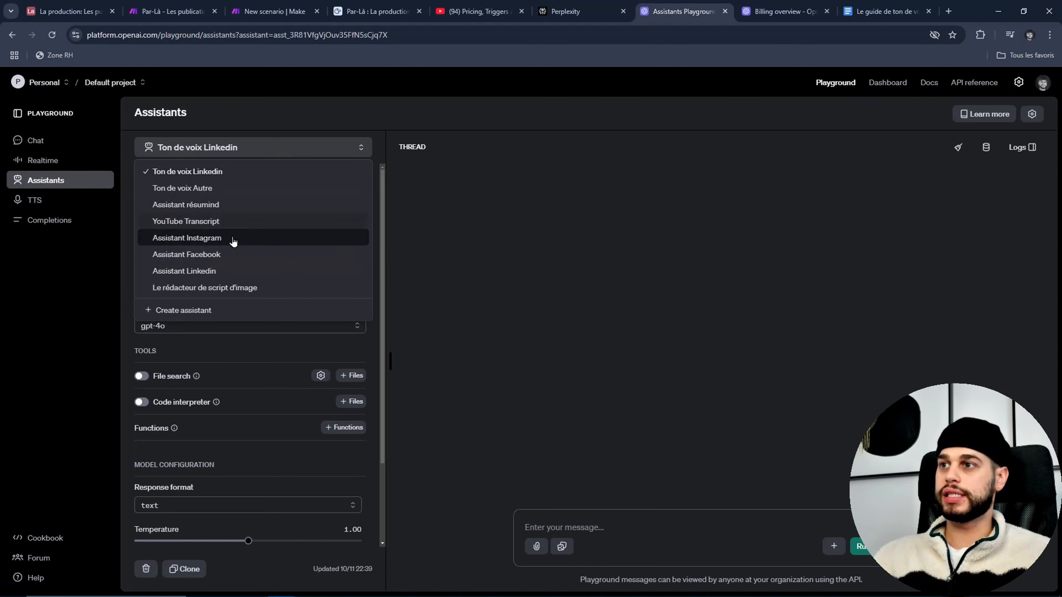
left_click(210, 309)
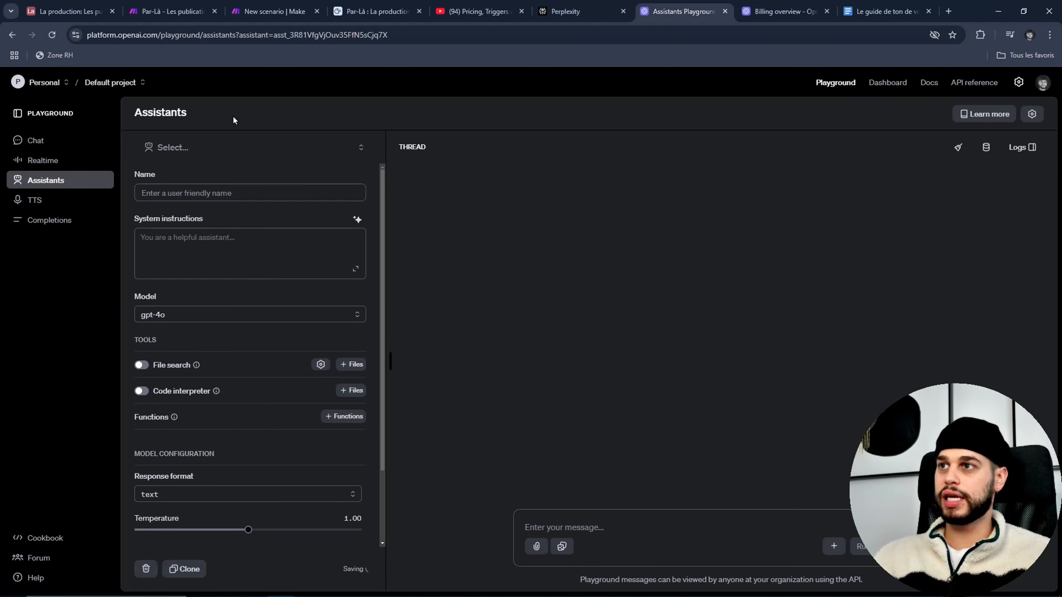
Step: Name the new assistant "Ton de voix pour Facebook"
left_click(204, 194)
type("Ton d")
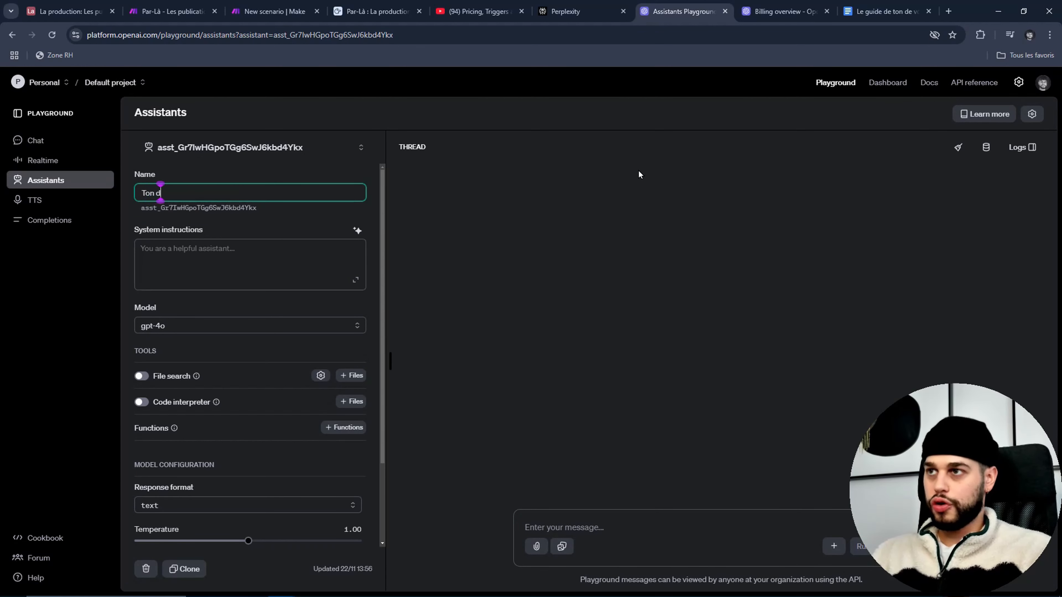
type("e voix pour")
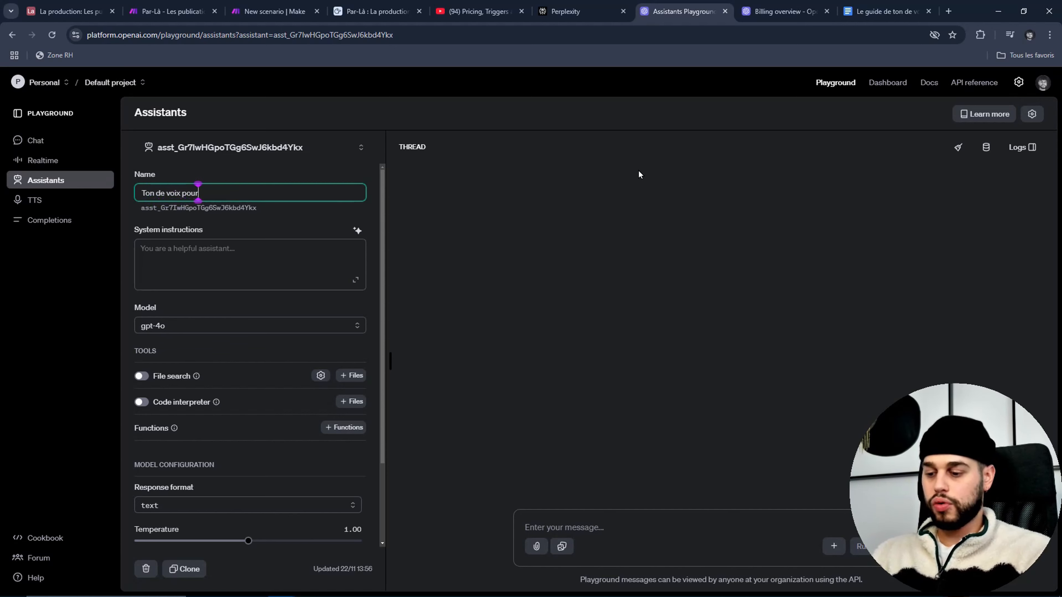
type(" Facebook")
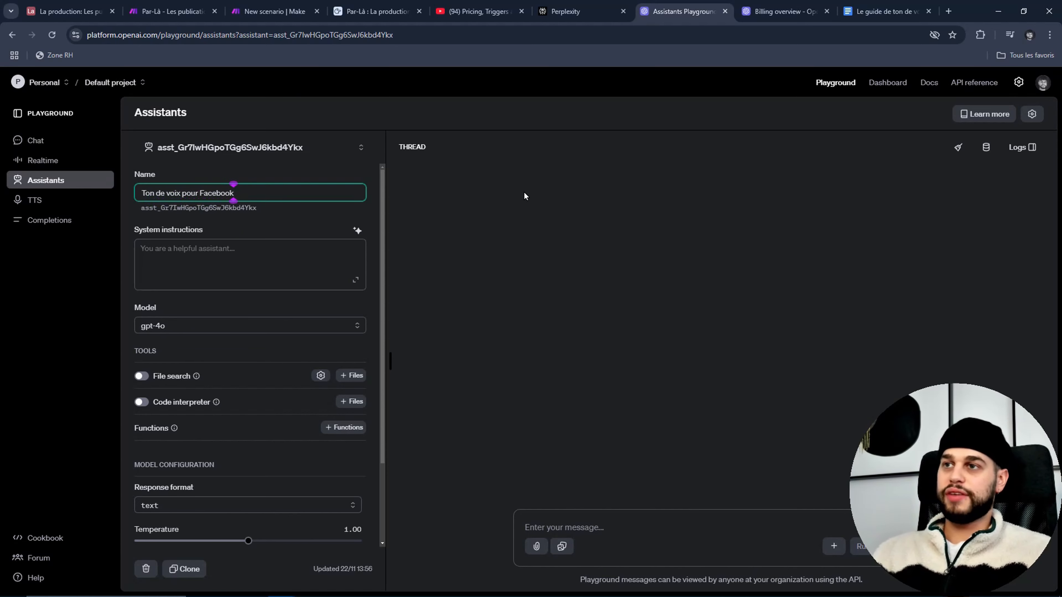
left_click(327, 226)
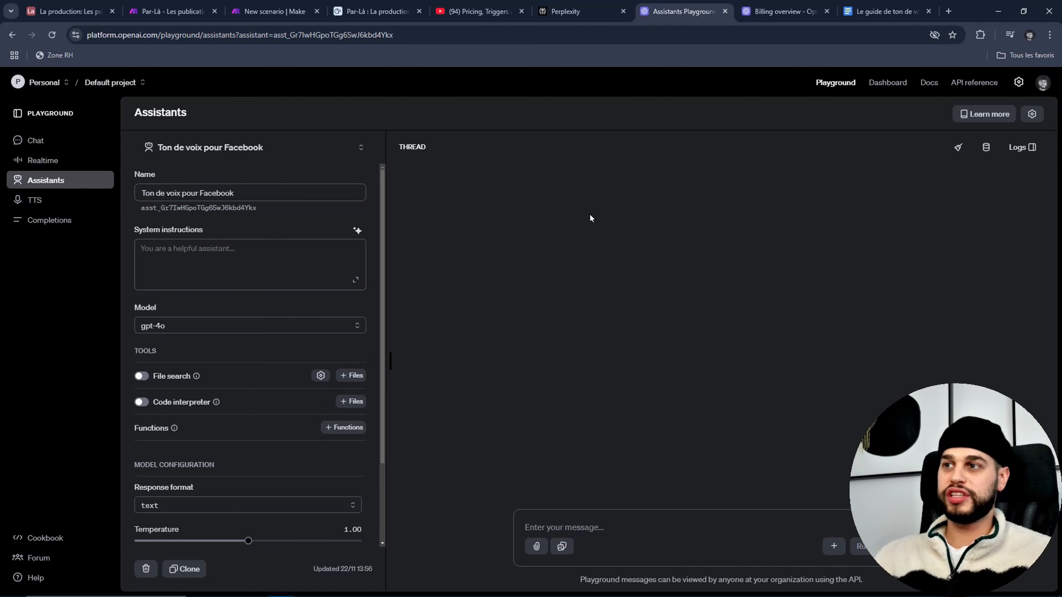
Step: Examine the tone-of-voice guide "Le guide de ton de voix" in Google Docs from its title through its last section
left_click(882, 11)
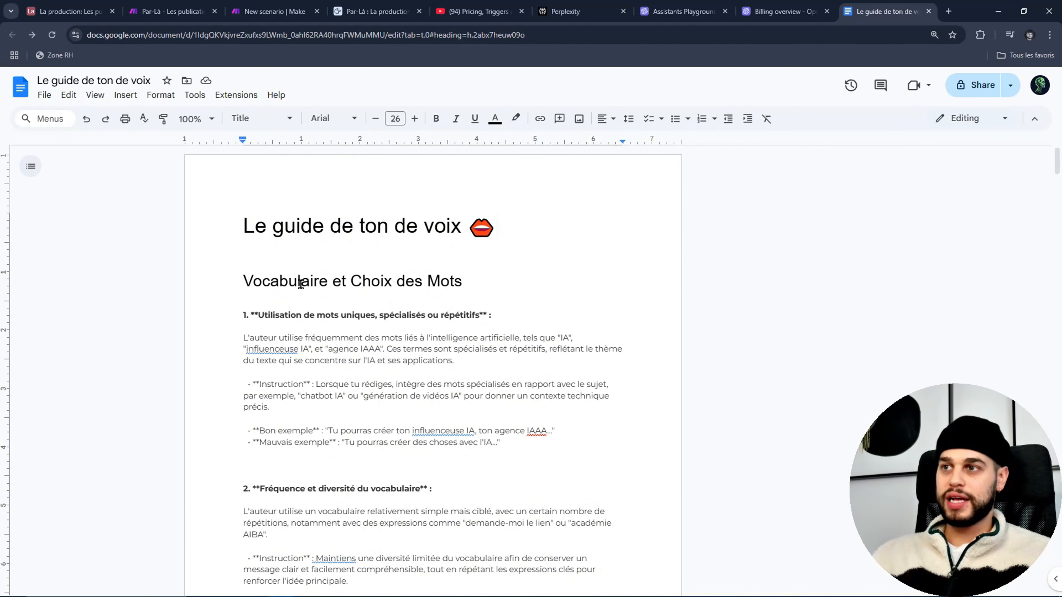
left_click(244, 226)
mouse_move(245, 226)
left_mouse_down()
mouse_move(340, 228)
mouse_move(244, 229)
left_mouse_up()
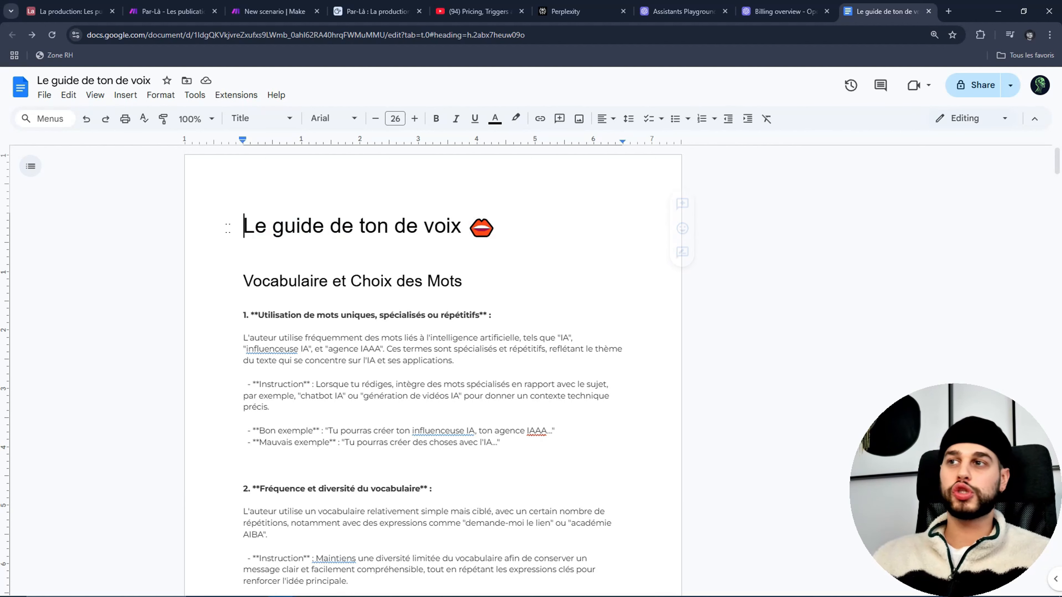
scroll(325, 301, "down", 5)
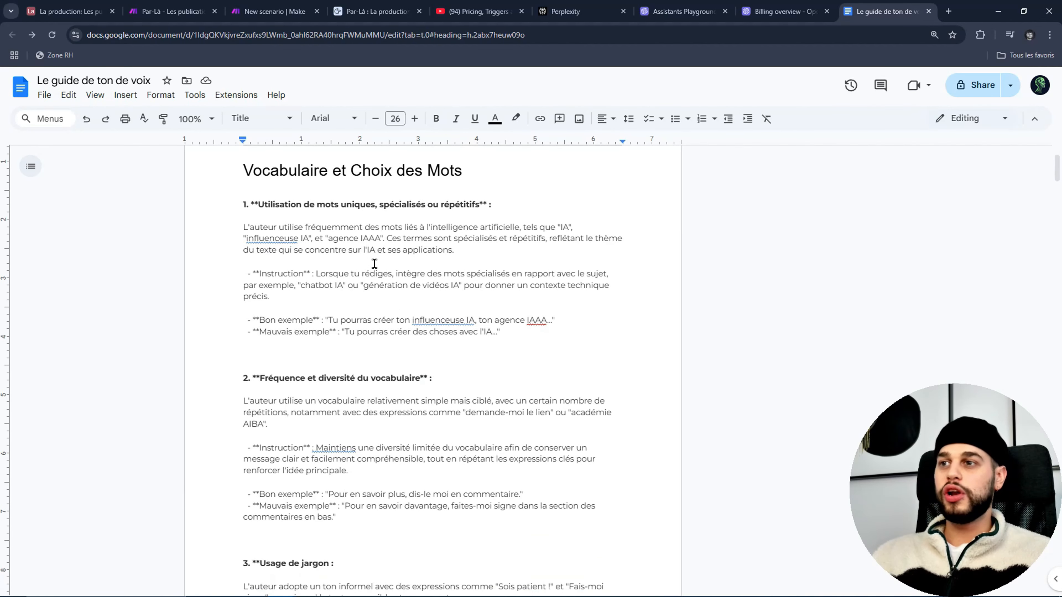
scroll(347, 286, "down", 12)
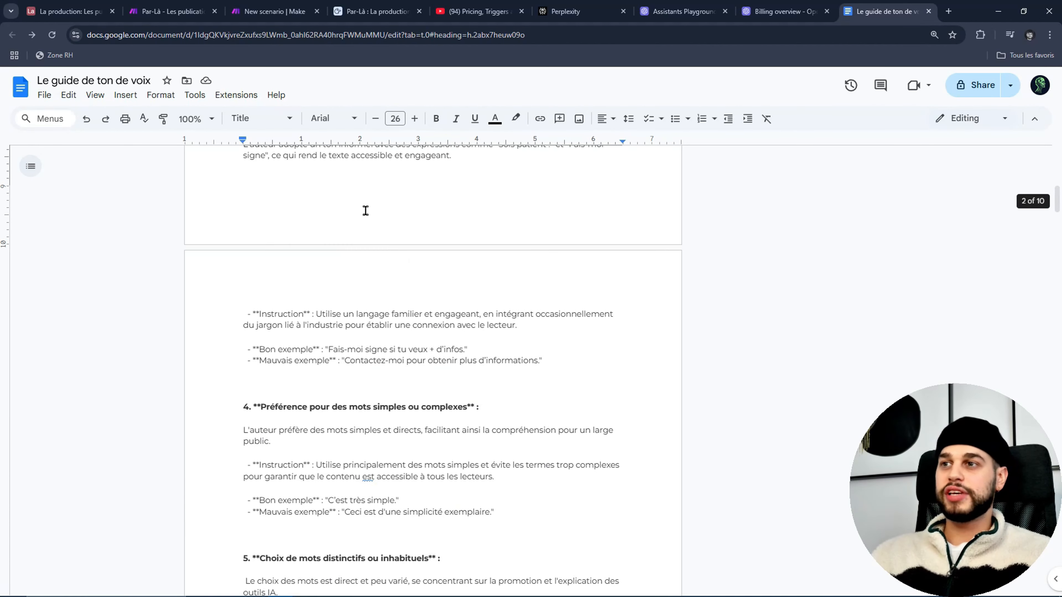
scroll(458, 305, "down", 15)
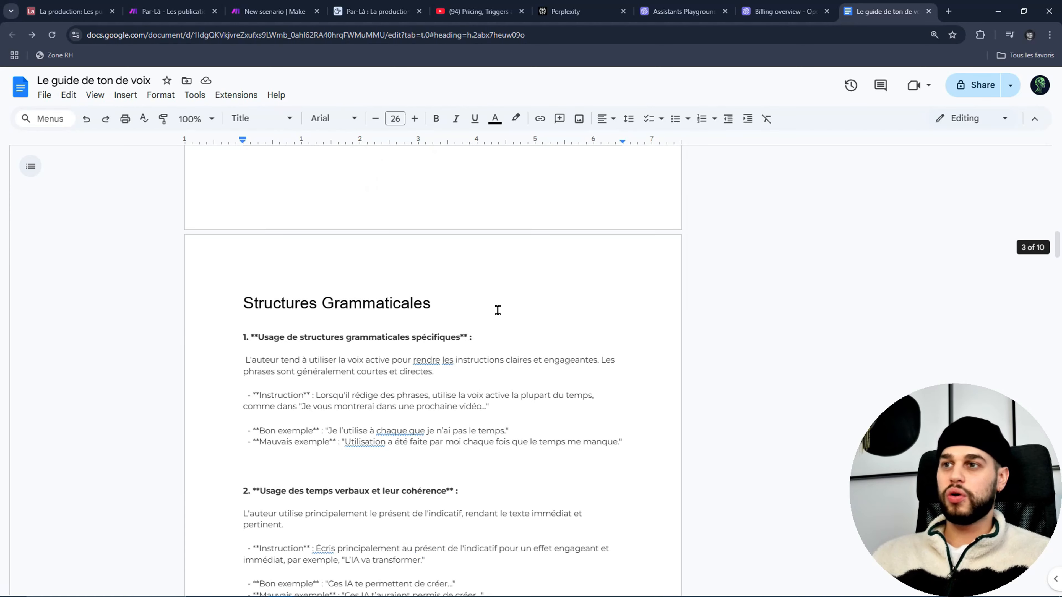
scroll(285, 378, "down", 15)
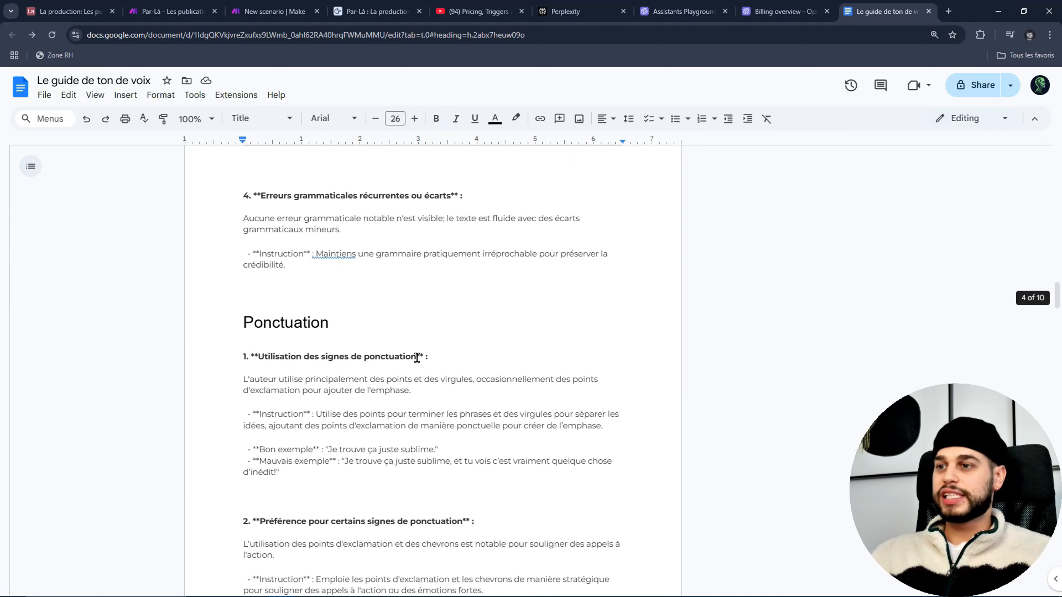
scroll(391, 340, "down", 20)
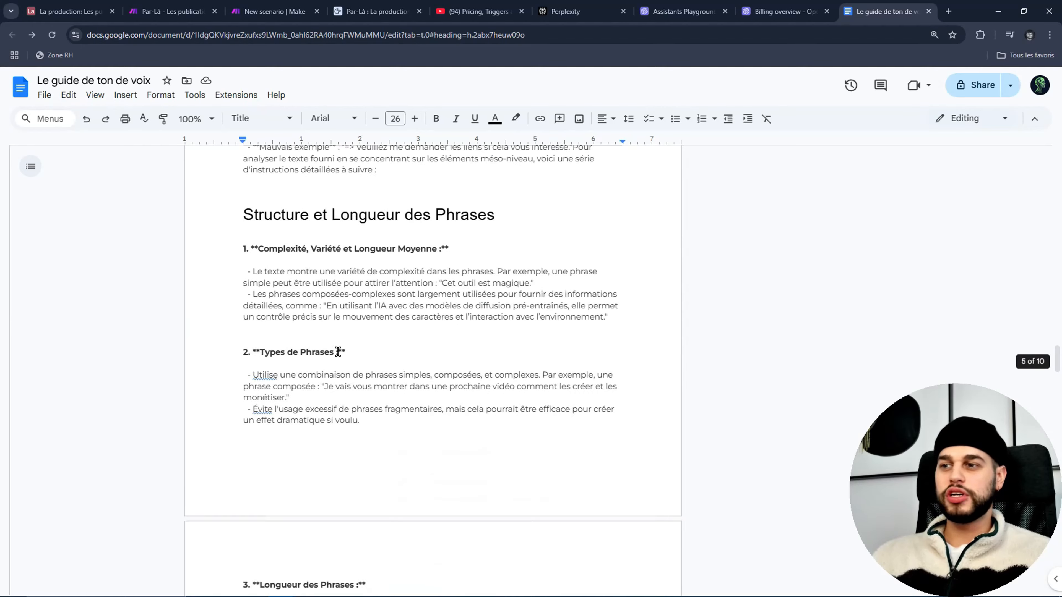
scroll(344, 343, "down", 20)
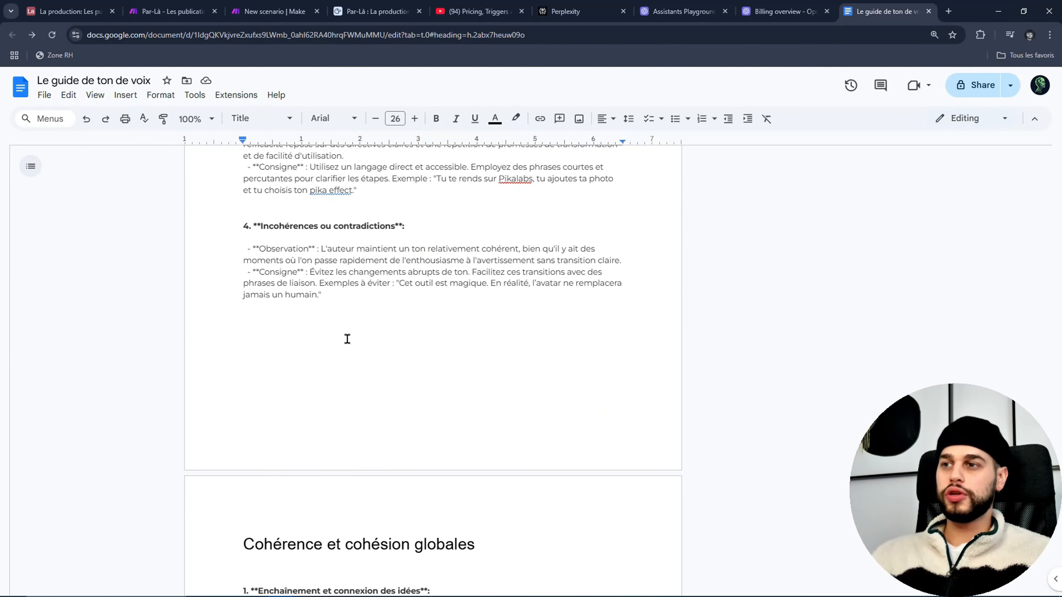
scroll(349, 338, "down", 15)
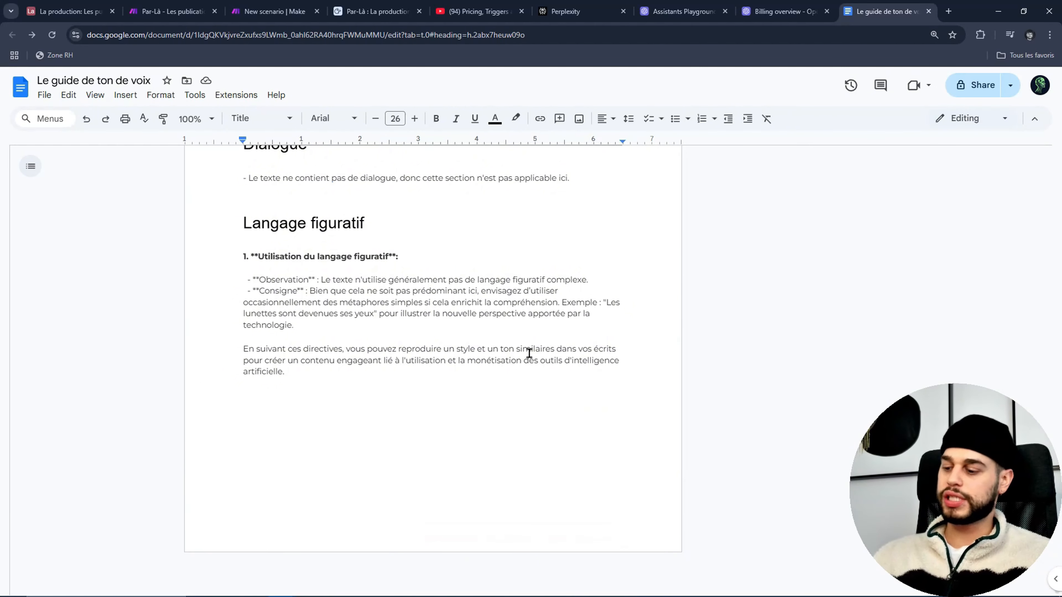
Step: Copy the whole tone-of-voice guide into the system instructions of the "Ton de voix pour Facebook" assistant in the OpenAI Playground
left_click(490, 368)
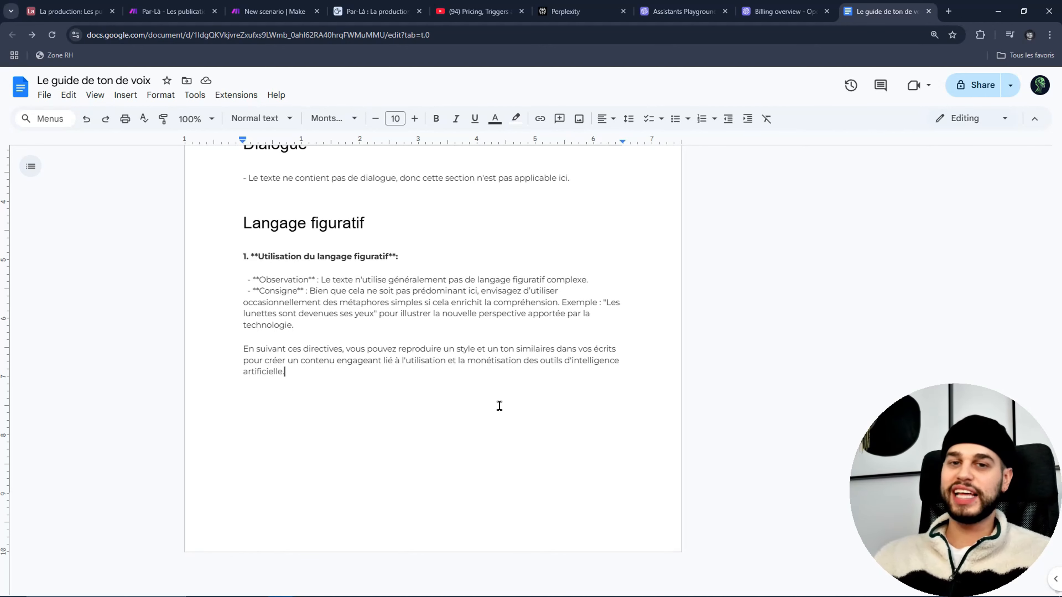
key("ctrl+a")
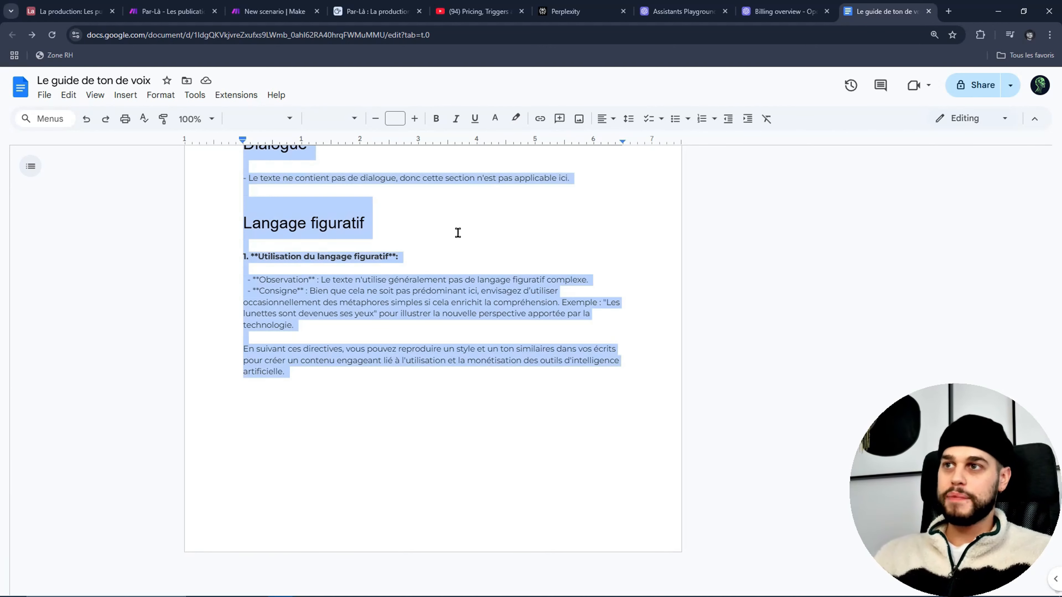
left_click(673, 5)
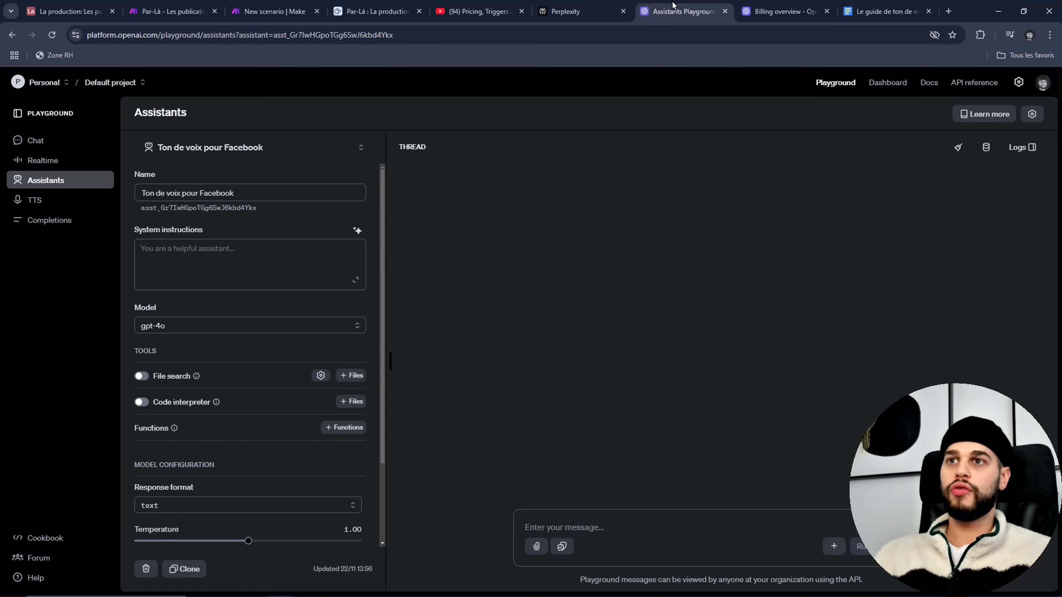
left_click(259, 247)
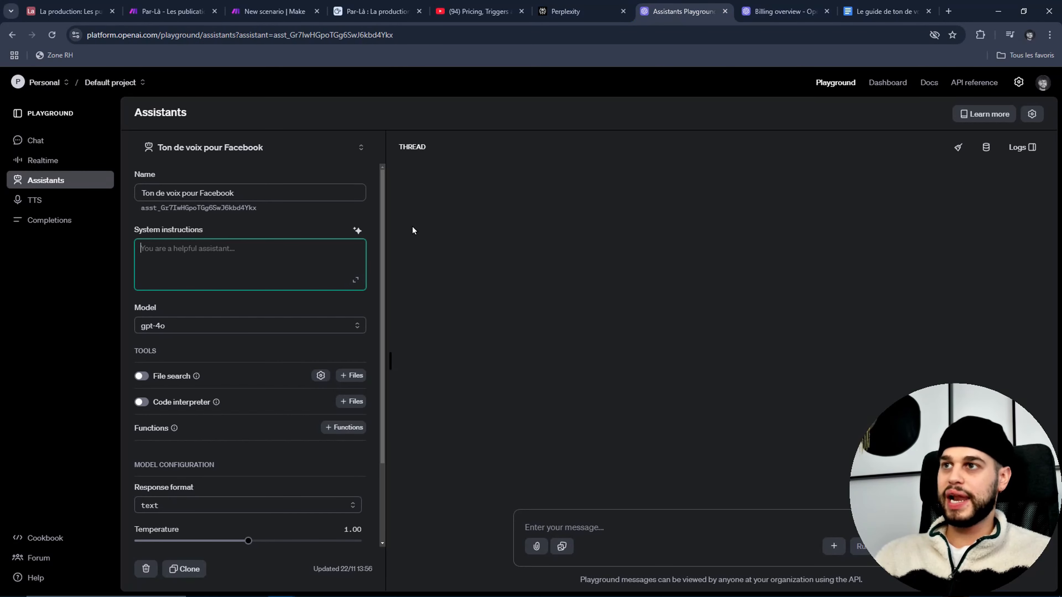
key("ctrl+v")
Step: Insert "Ton de voix à utiliser dans ta réponse :" before the guide's title in the system instructions
scroll(140, 252, "up", 10)
left_click(140, 252)
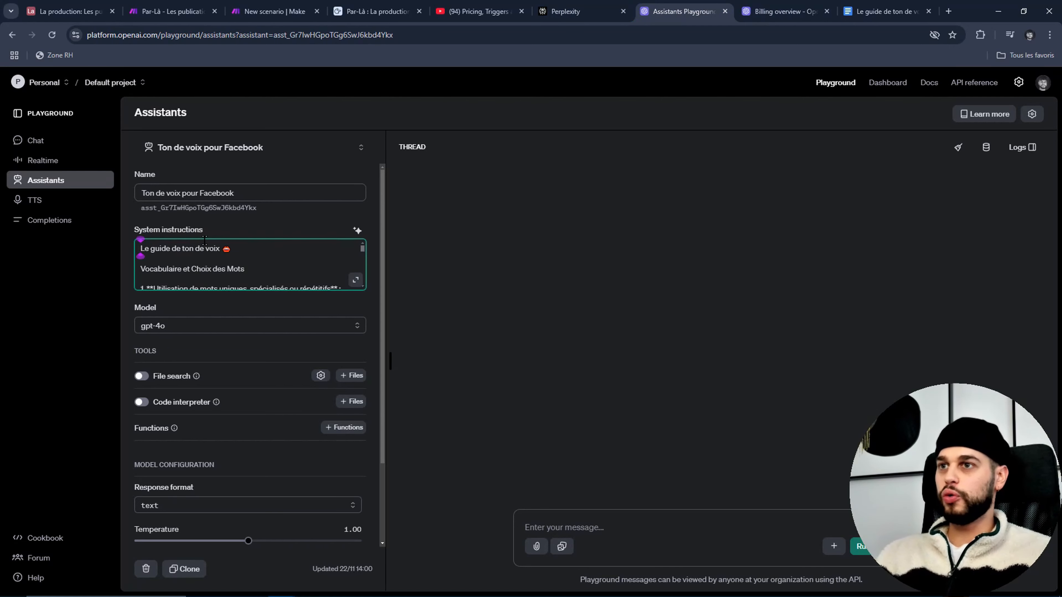
type("Ton de voix à utiliser dans ta réponse :")
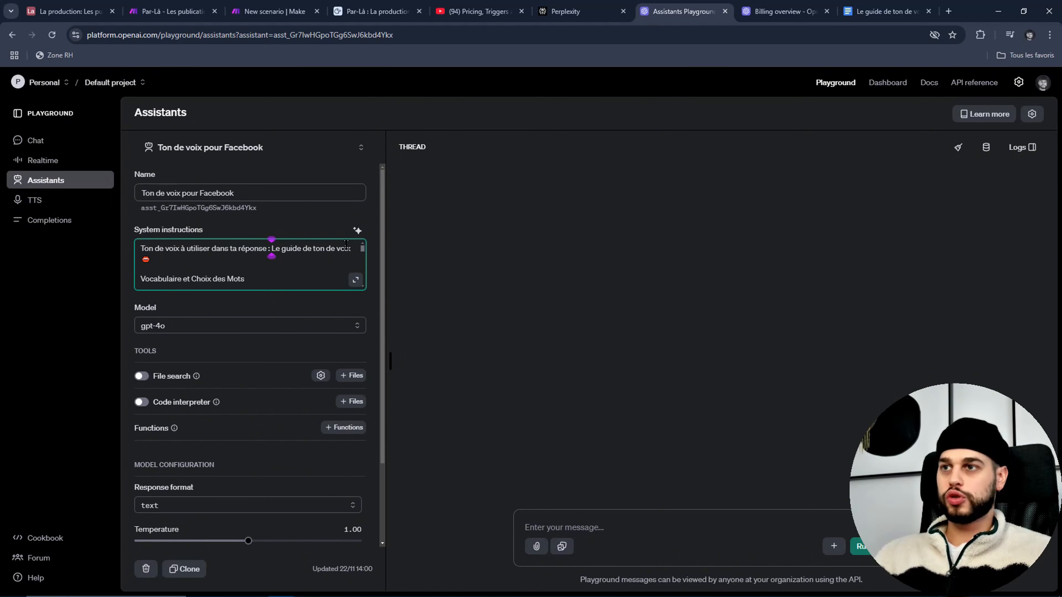
scroll(346, 245, "down", 6)
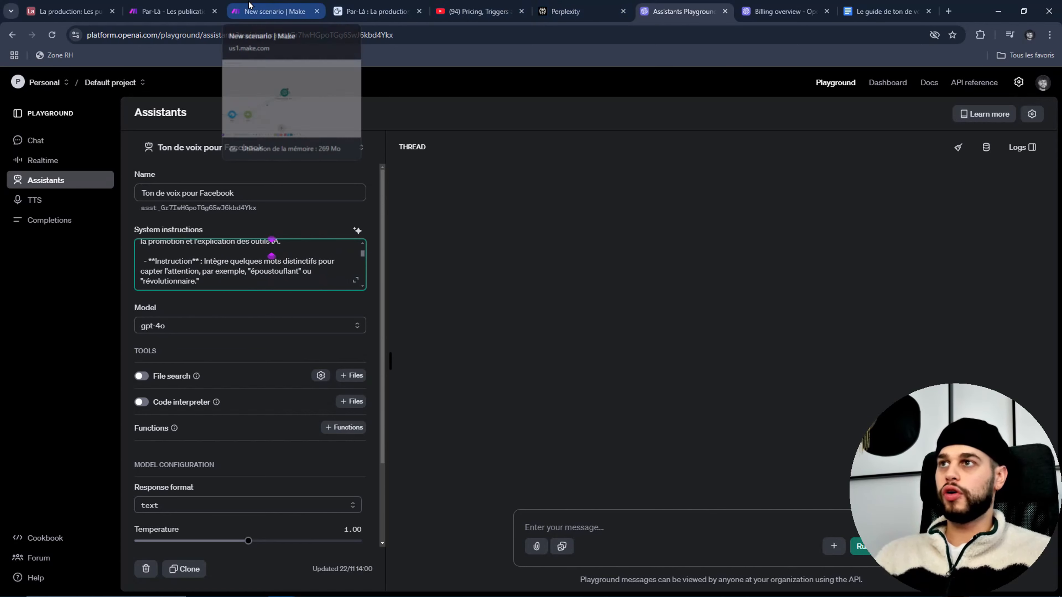
Step: Switch to the Make scenario and set the OpenAI module's assistant to "Ton de voix pour Facebook (gpt-4o)"
left_click(239, 9)
left_click(467, 283)
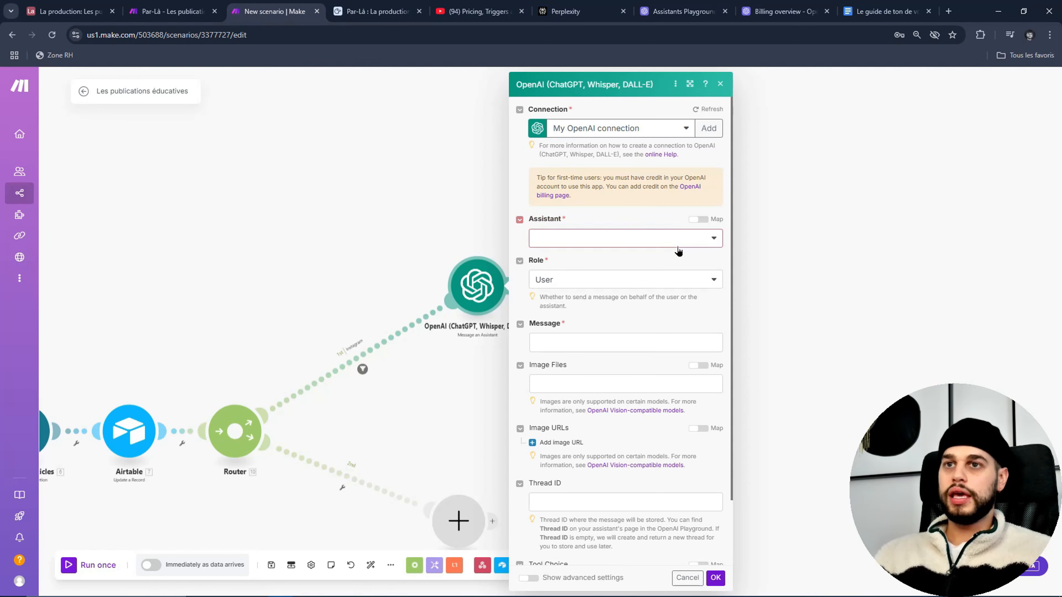
left_click(678, 244)
left_click(701, 237)
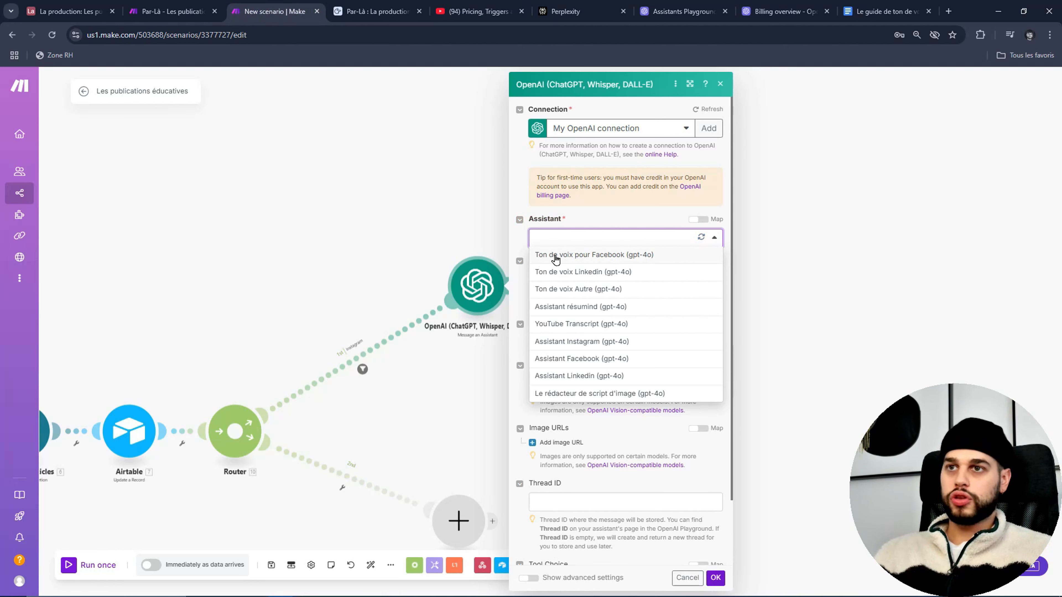
left_click(628, 256)
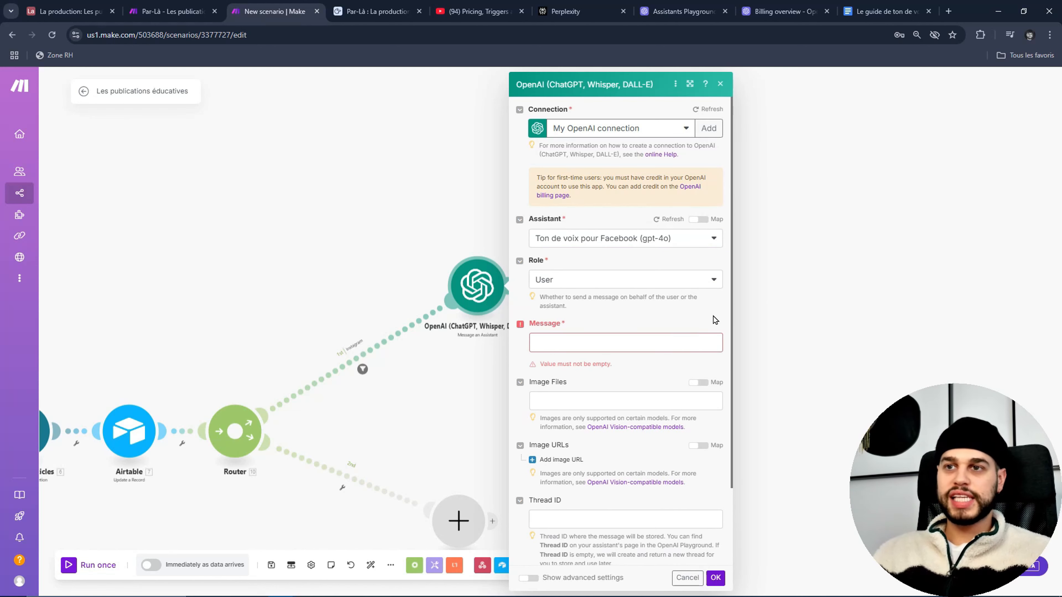
Step: Paste the prepared Facebook post-writing prompt into the OpenAI module's message
left_click(673, 343)
key("ctrl+v")
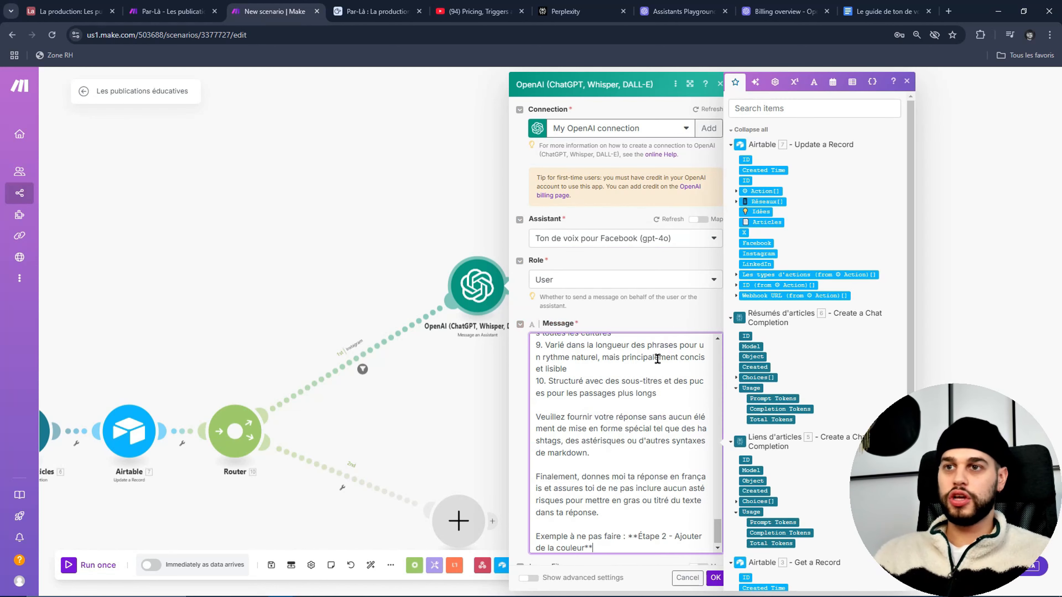
scroll(665, 418, "up", 10)
scroll(655, 440, "up", 10)
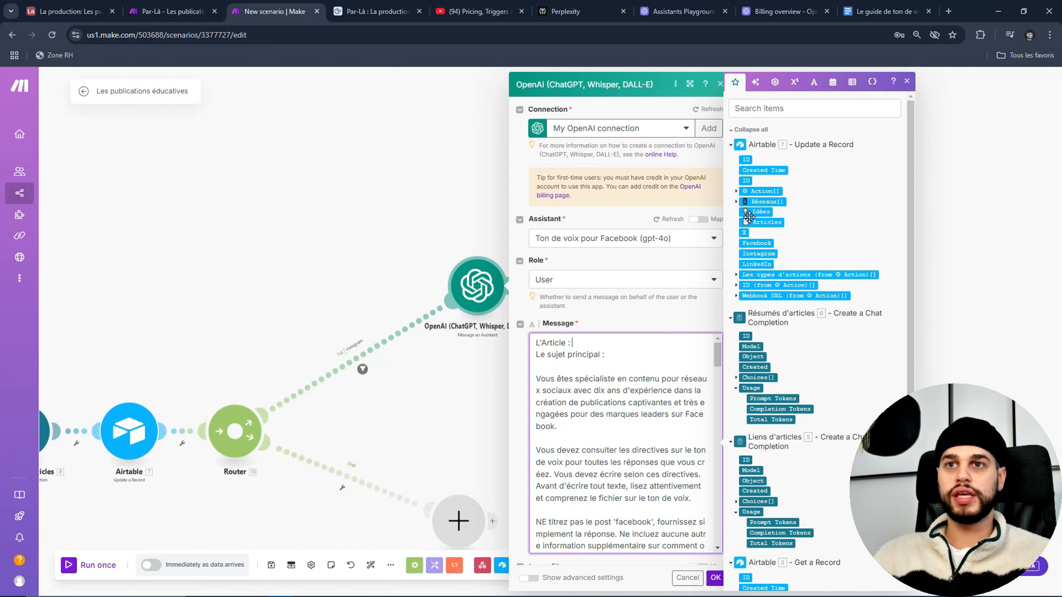
Step: Map Airtable's Articles value after "L'Article :" and Idées after "Le sujet principal :" in the message, and save the module
left_click(757, 221)
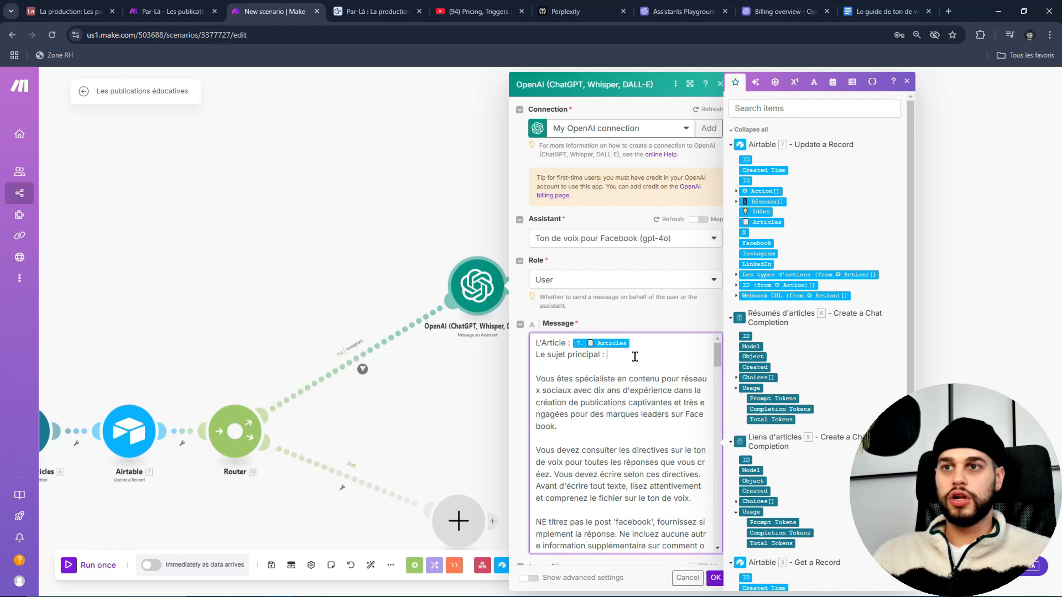
left_click(761, 212)
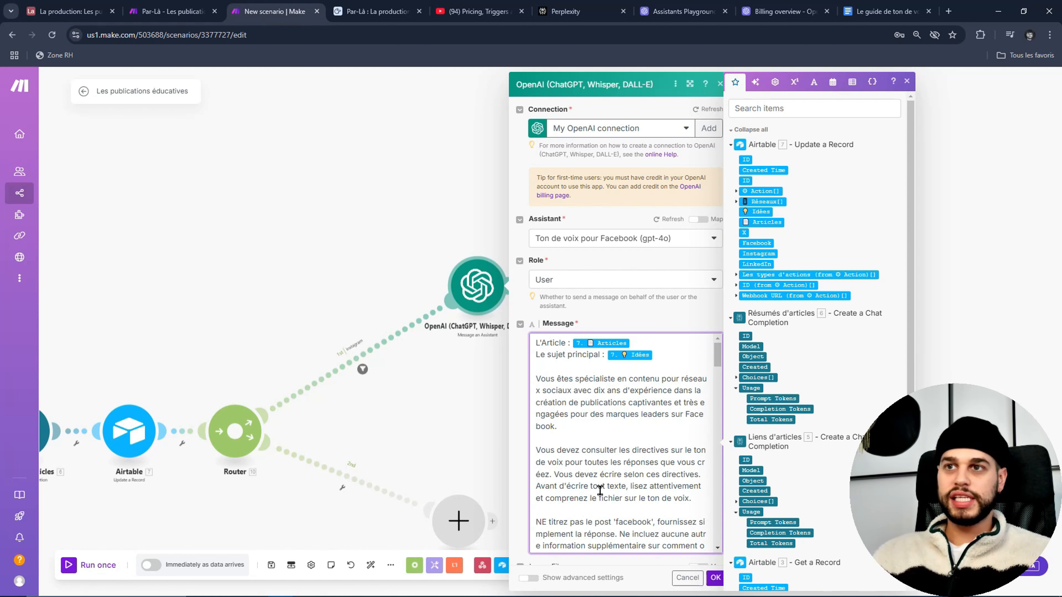
left_click(716, 578)
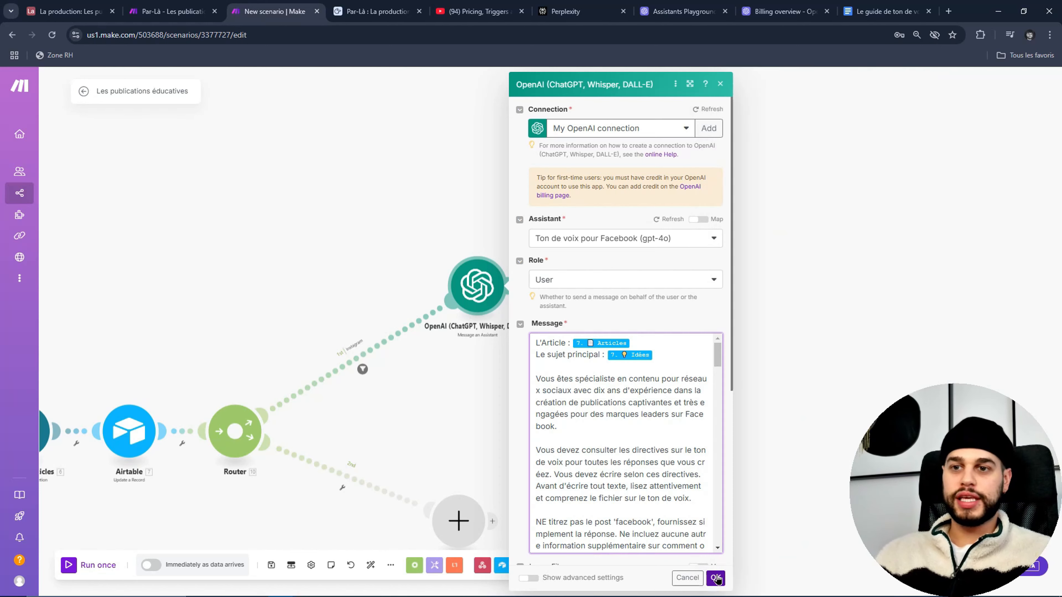
Step: Rename the OpenAI Message an Assistant module as "Facebook"
right_click(487, 295)
left_click(529, 353)
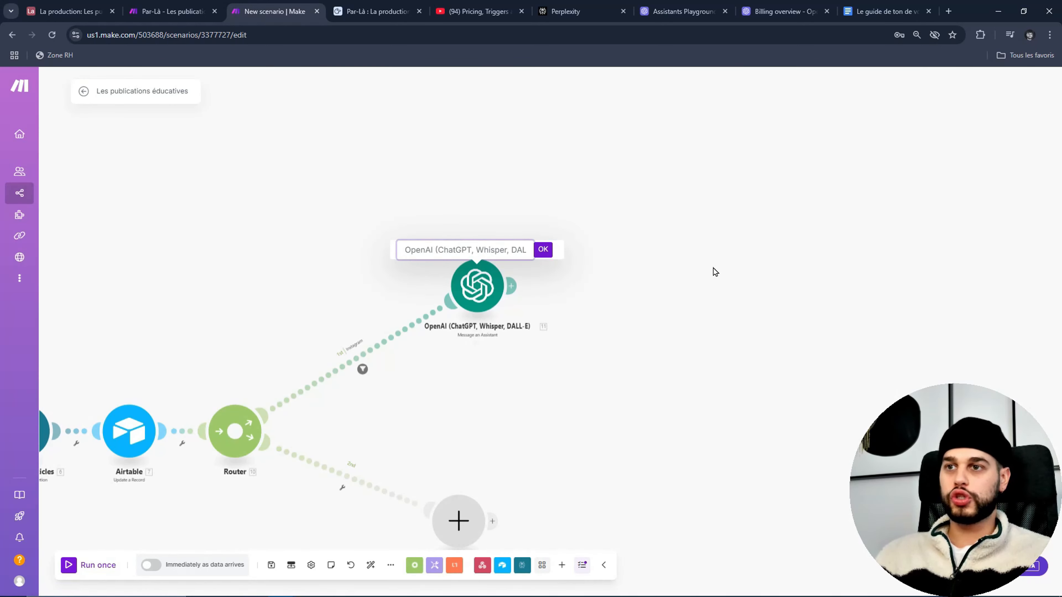
key("BackSpace")
type("Fa")
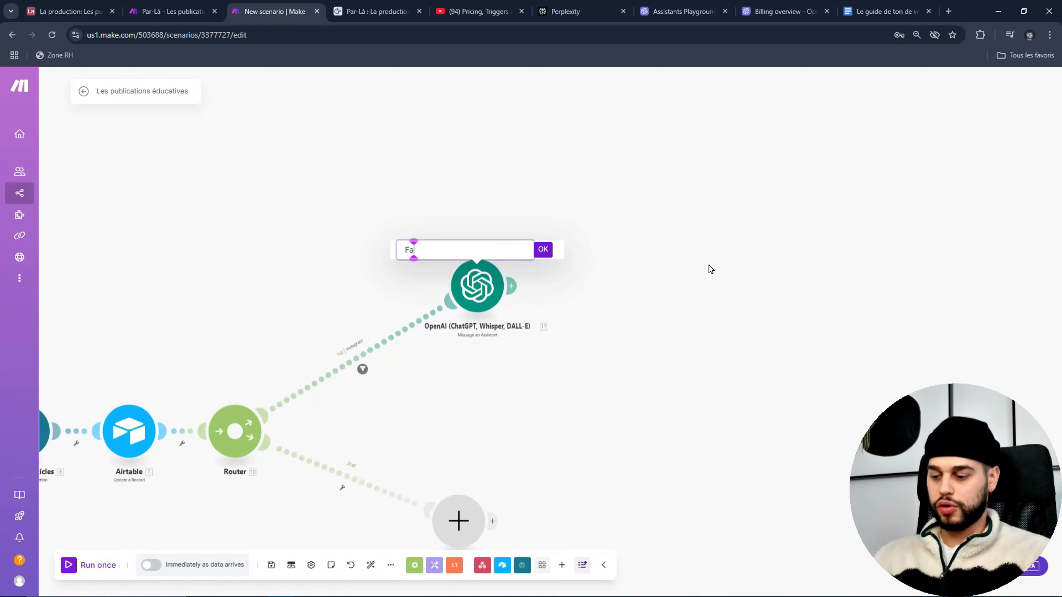
type("cebook")
key("Return")
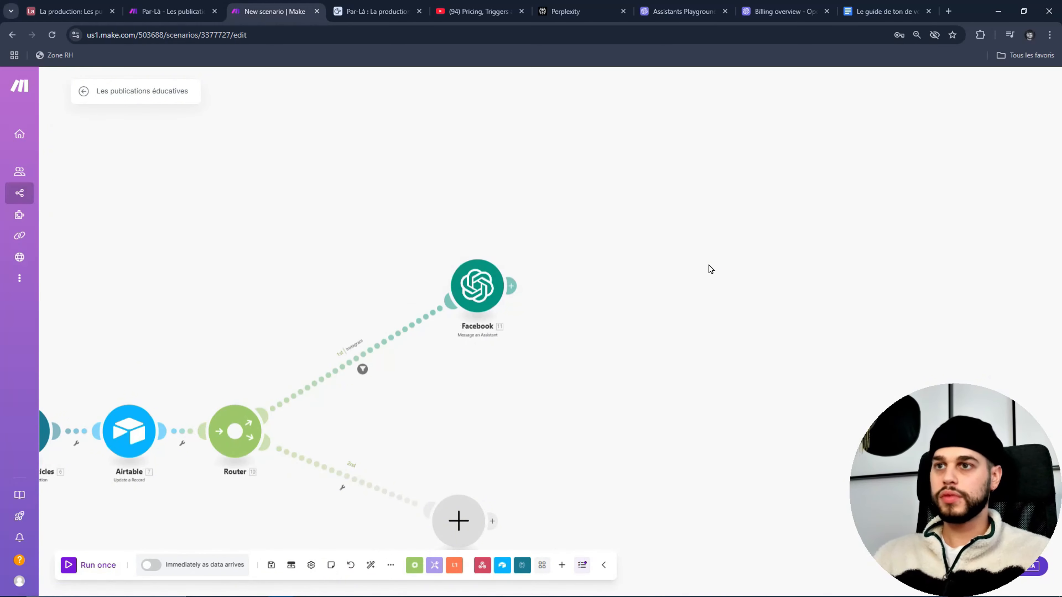
Step: Change the label of the filter between the router and the Facebook module to "Facebook"
left_click_drag(609, 304, 755, 280)
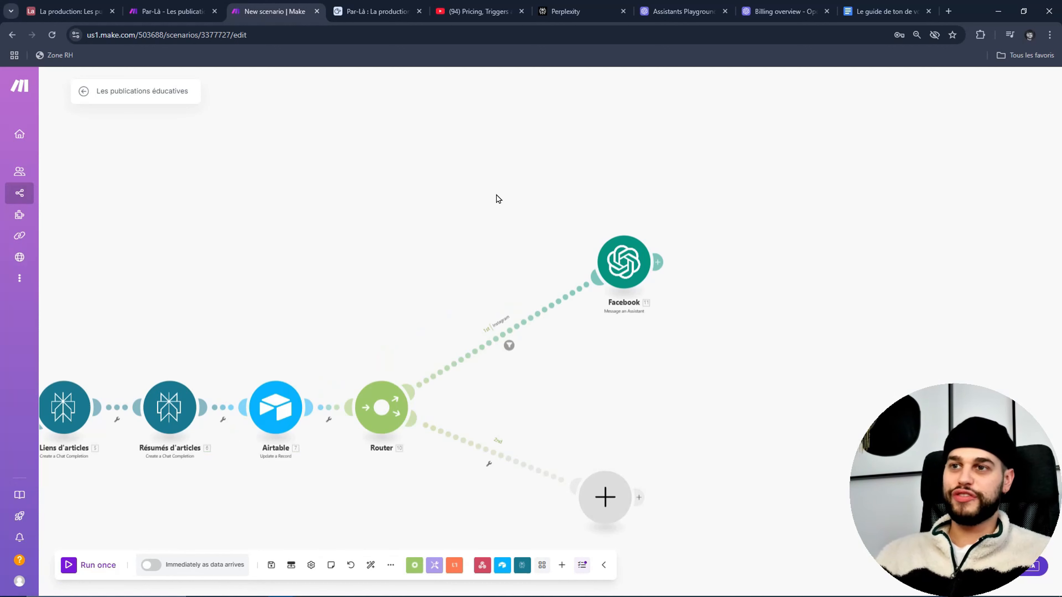
left_click(500, 337)
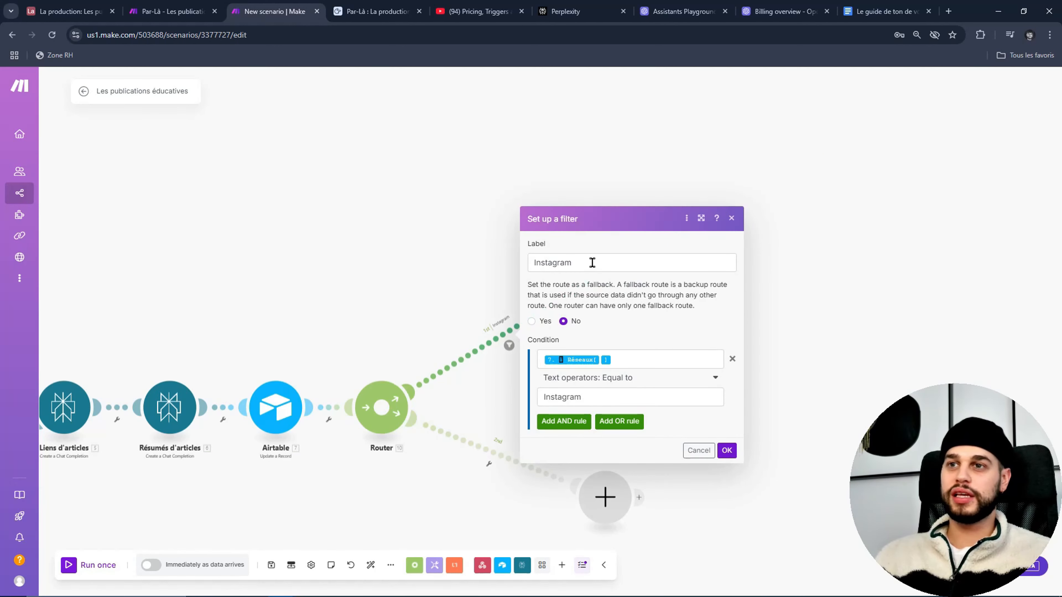
left_click(731, 218)
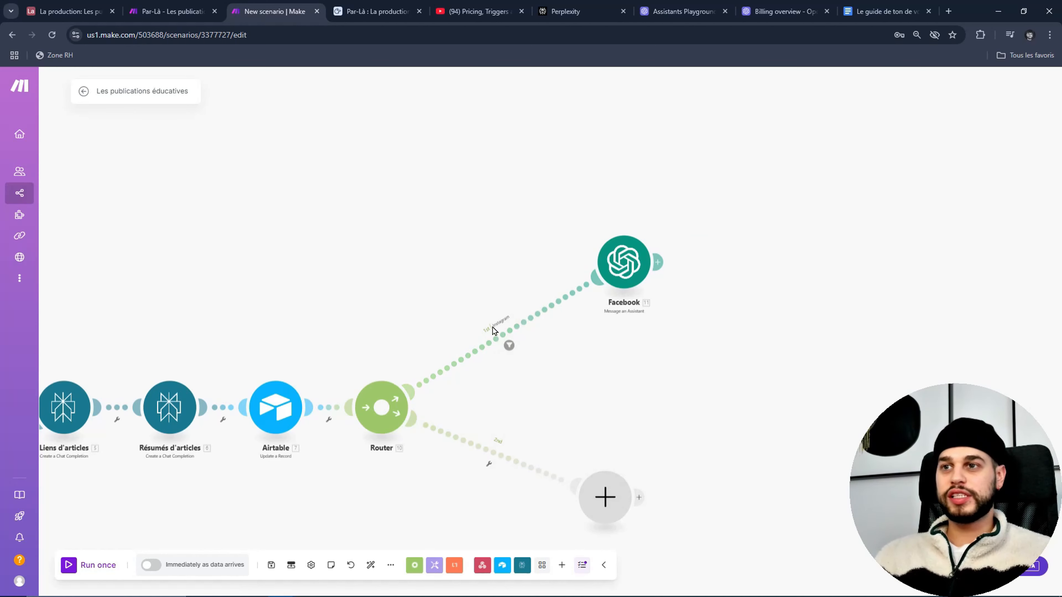
left_click(506, 342)
double_click(572, 262)
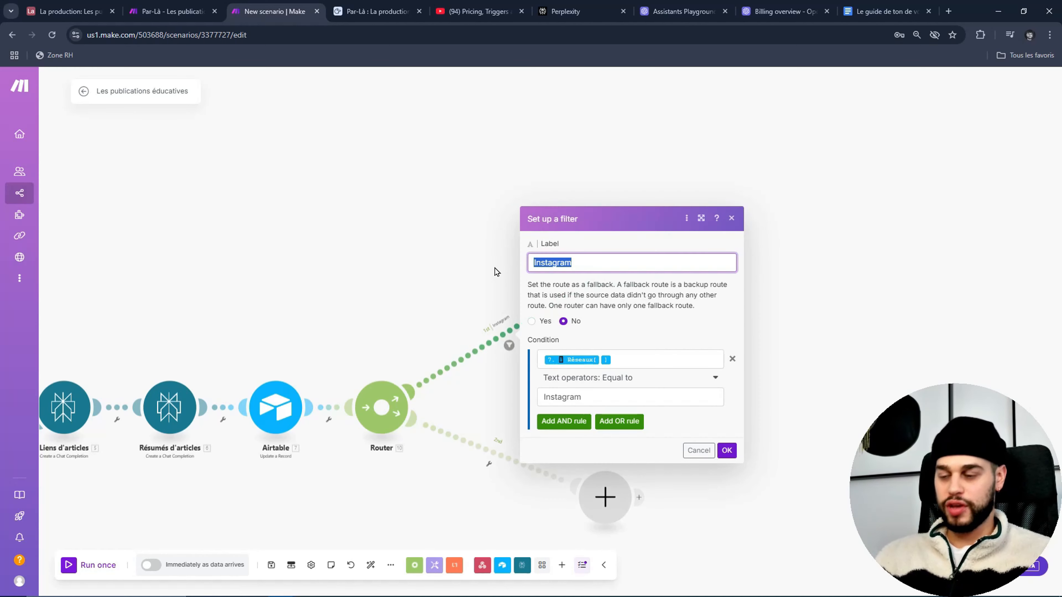
key("BackSpace")
type("Facebook")
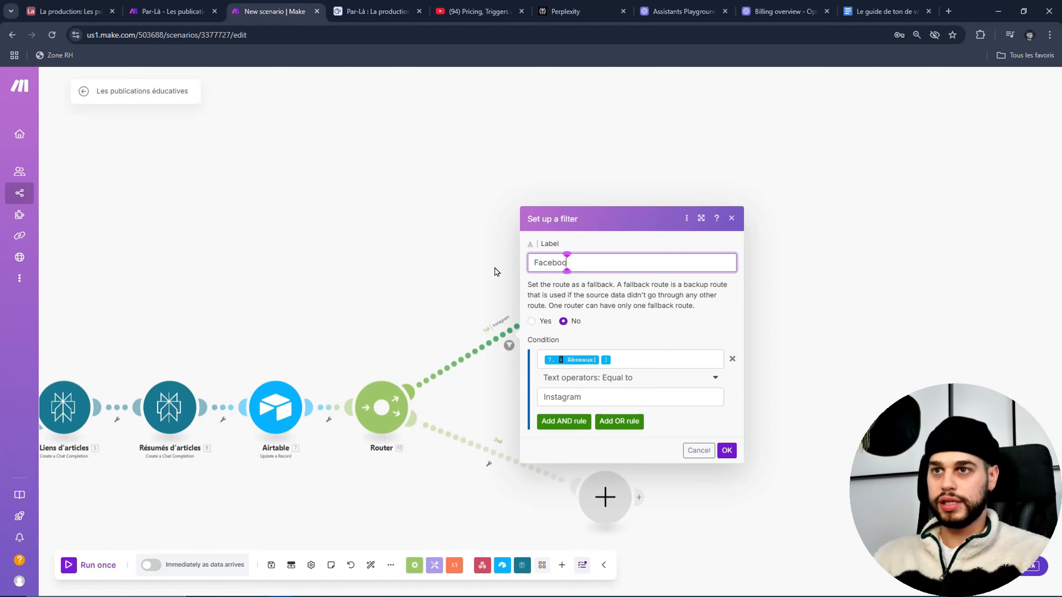
Step: Set the Facebook route filter's comparison value to "Facebook" and save the filter
double_click(600, 396)
type("Face")
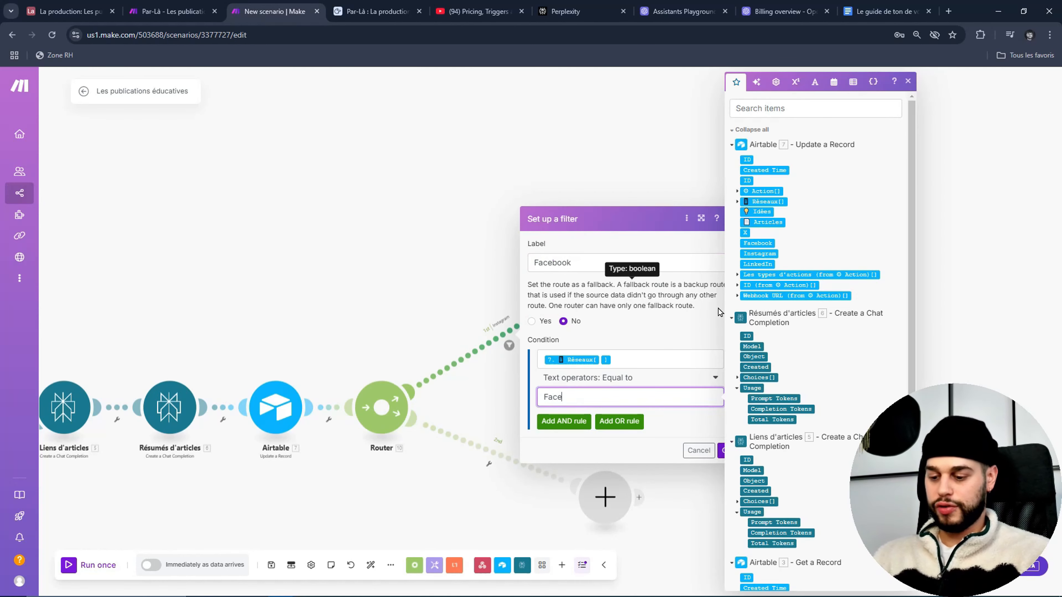
type("book")
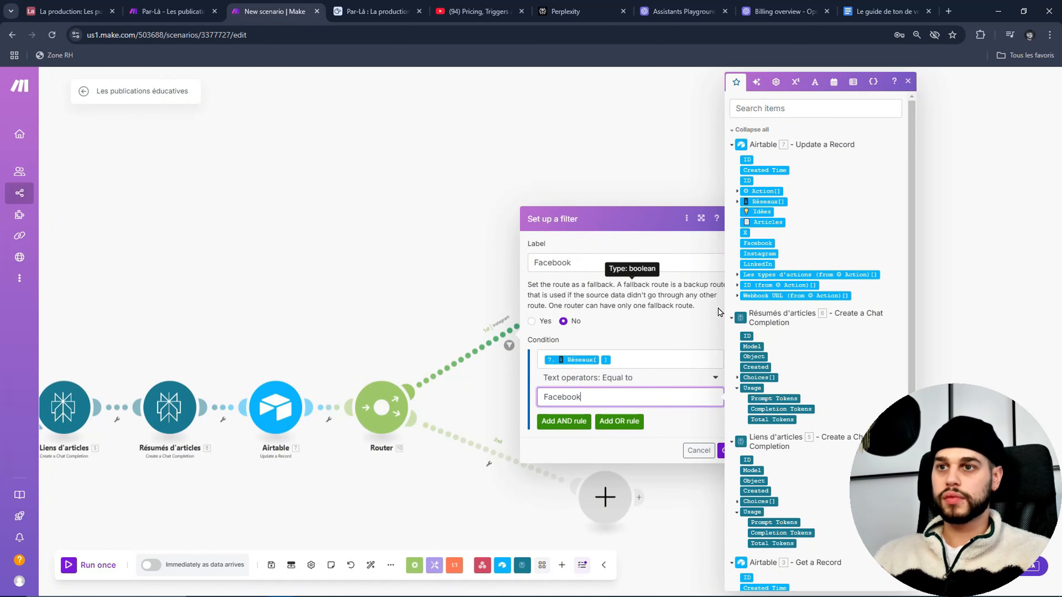
key("Return")
key("BackSpace")
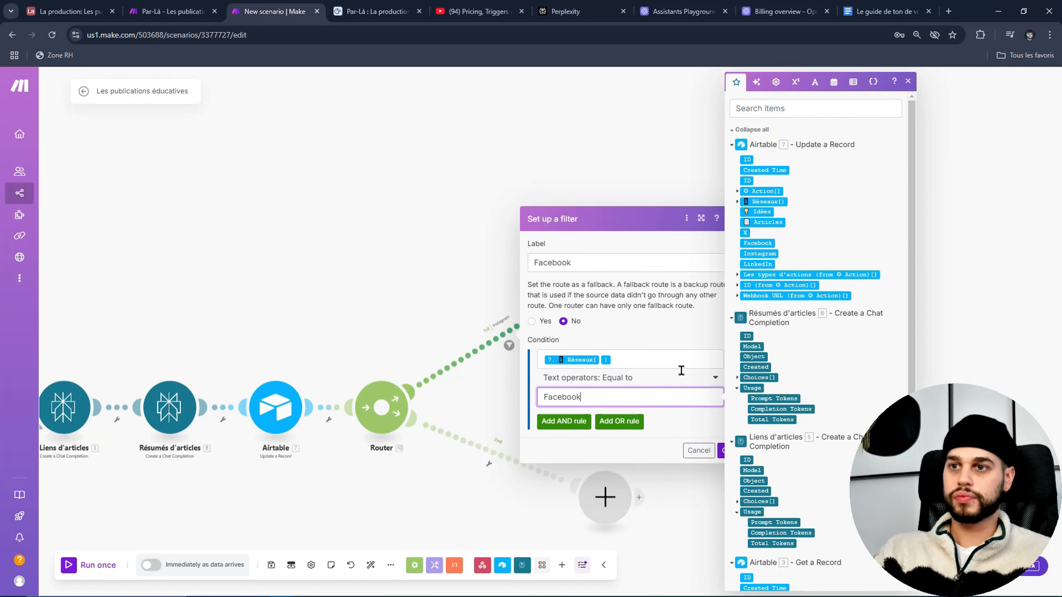
left_click(722, 451)
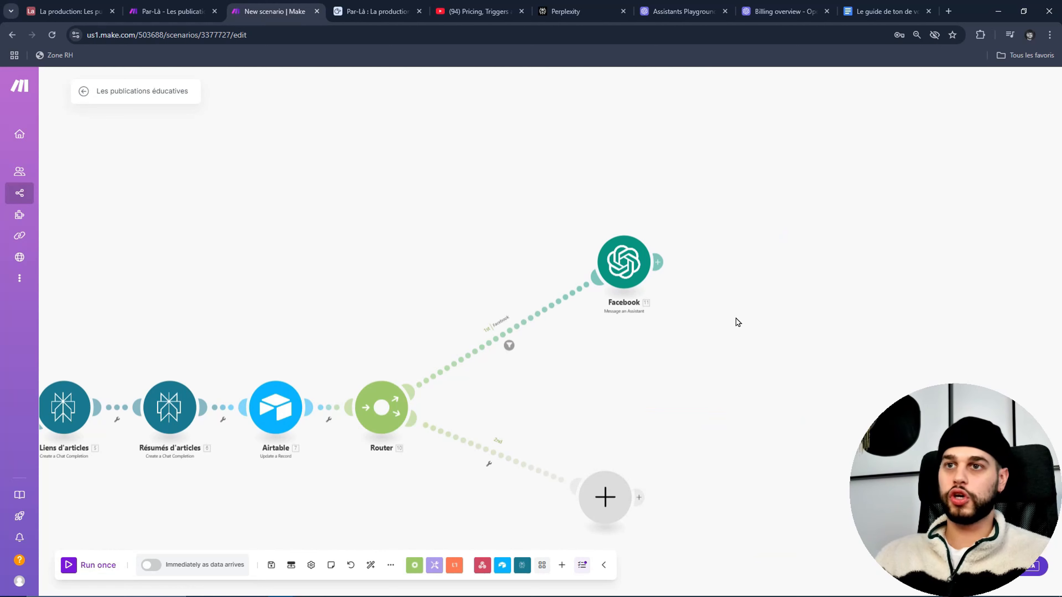
Step: Move the empty module on the router's second route up to sit beneath the Facebook module
left_click_drag(736, 319, 691, 330)
left_click_drag(657, 401, 608, 361)
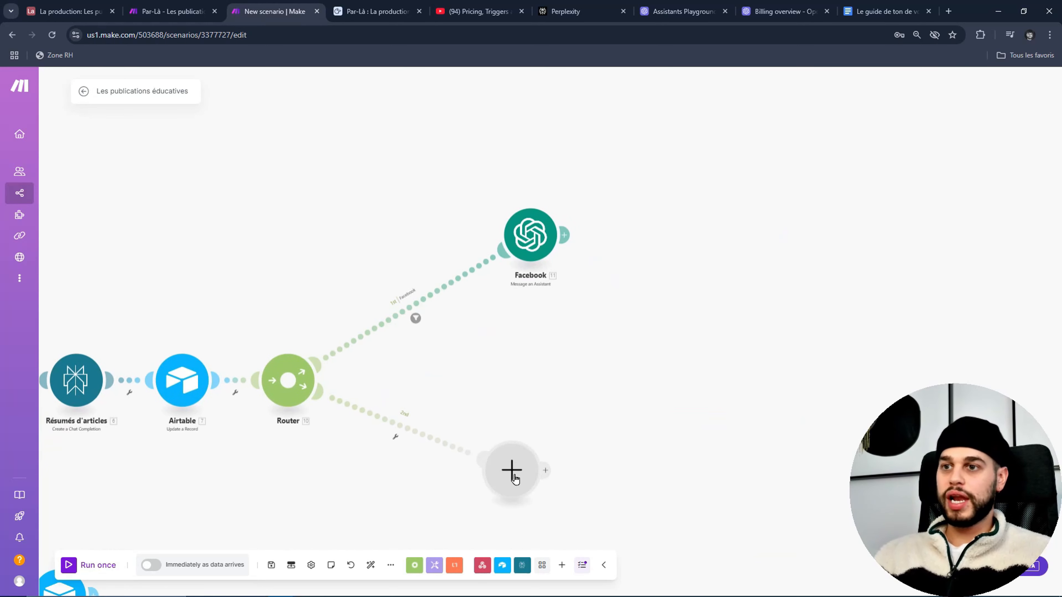
left_click_drag(513, 474, 534, 363)
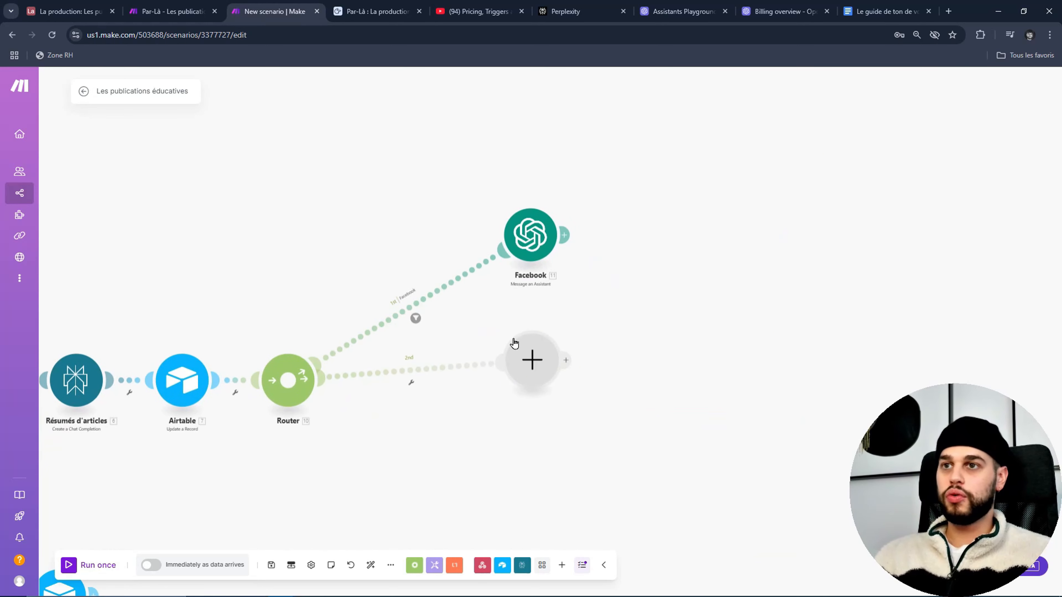
Step: Open the filter on the router's second route and label it "Instagram"
left_click(439, 372)
left_click(488, 304)
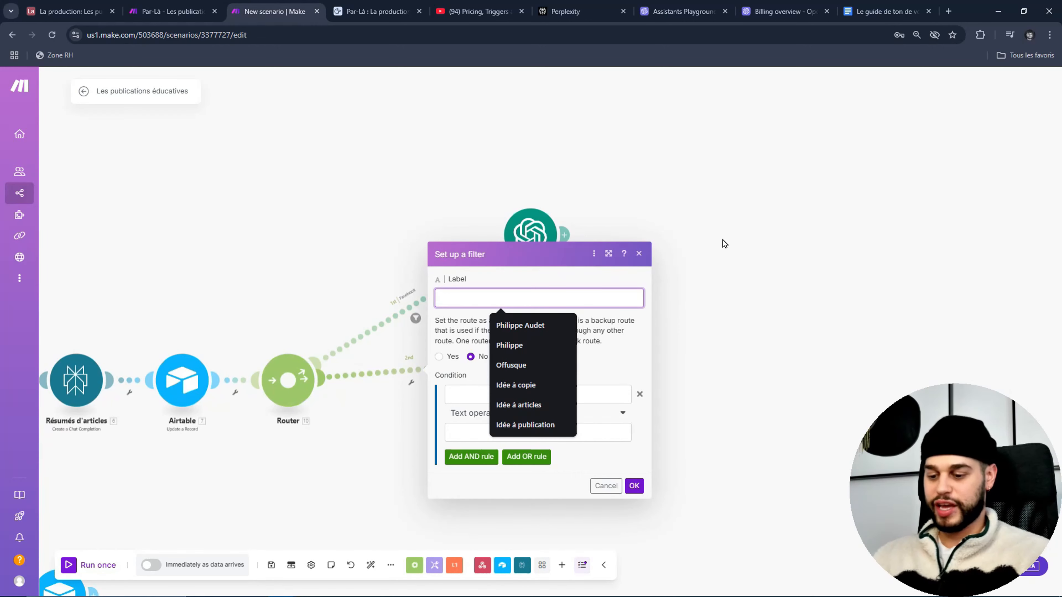
type("Instr")
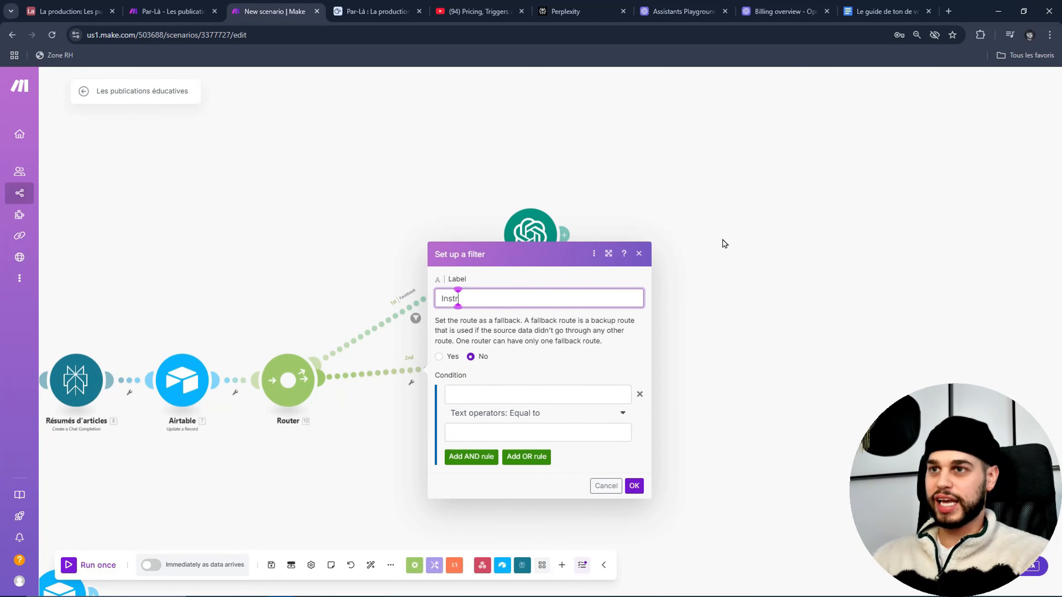
key("BackSpace")
type("agram")
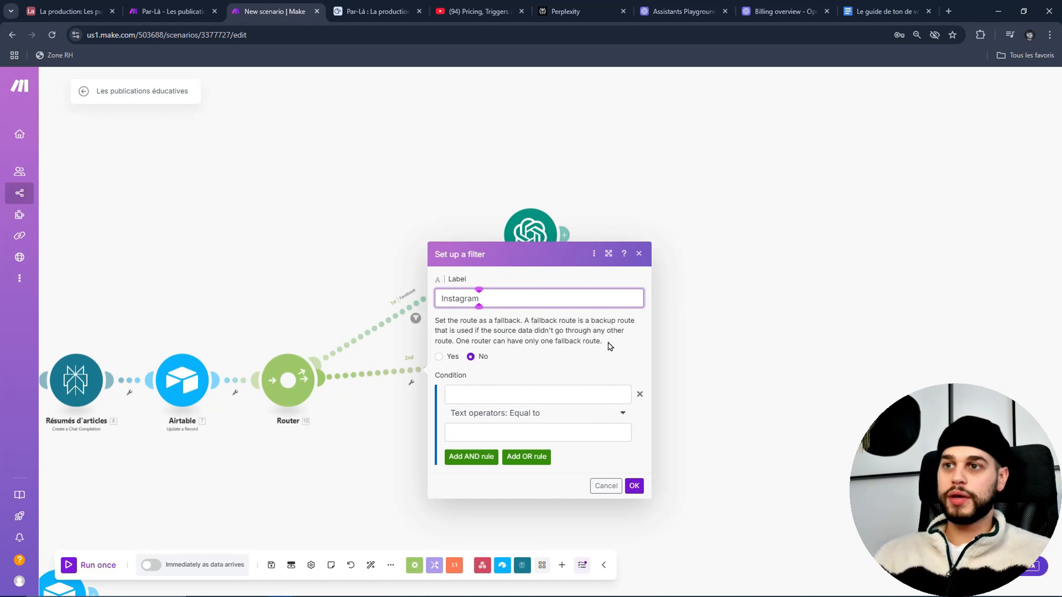
Step: Enter "Instgram" as the condition's first value and choose the text operator Contains (case insensitive)
left_click(549, 395)
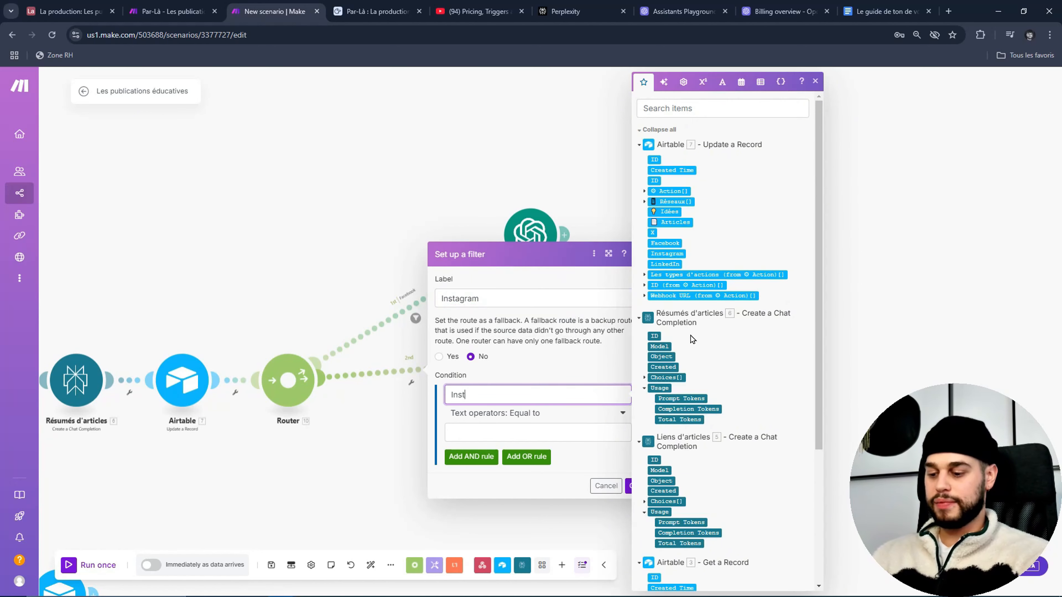
type("Instg")
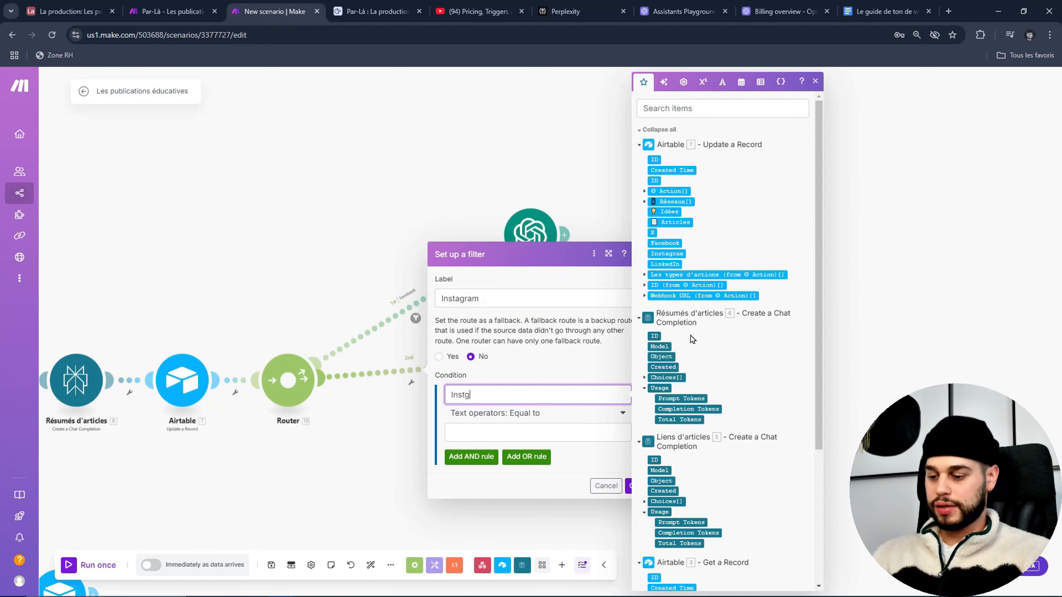
type("ram")
left_click(543, 414)
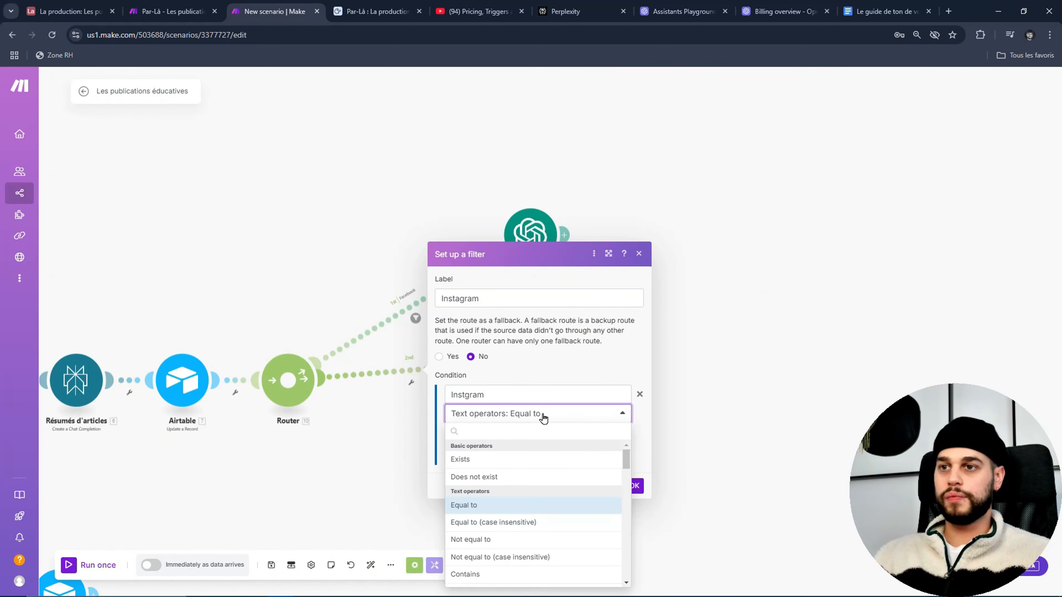
scroll(541, 519, "down", 3)
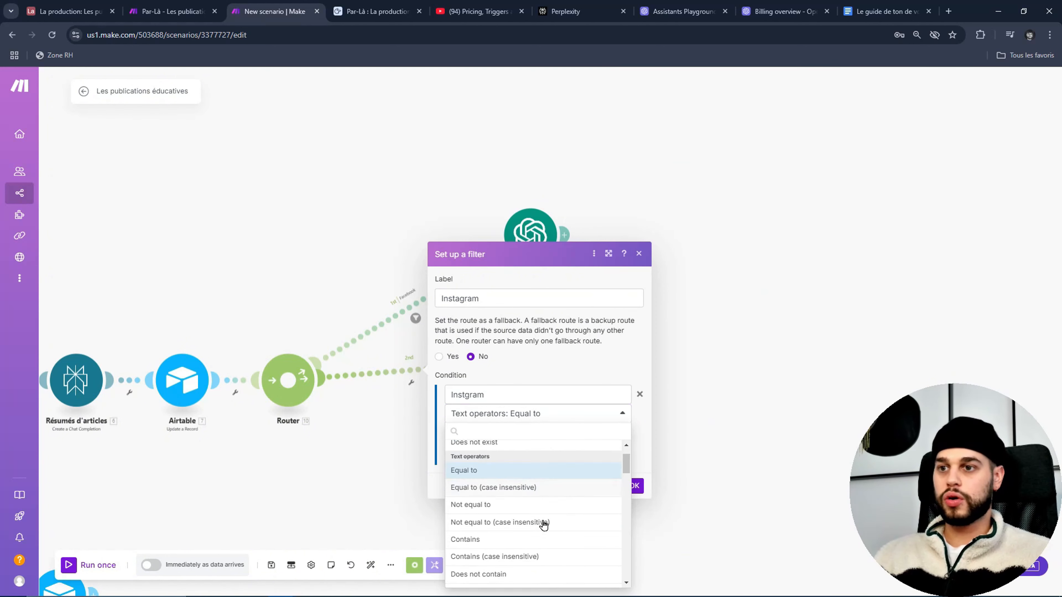
left_click(542, 482)
Step: Map the first item of Airtable's Réseaux[] as the condition's second value and save the Instagram filter
left_click(547, 431)
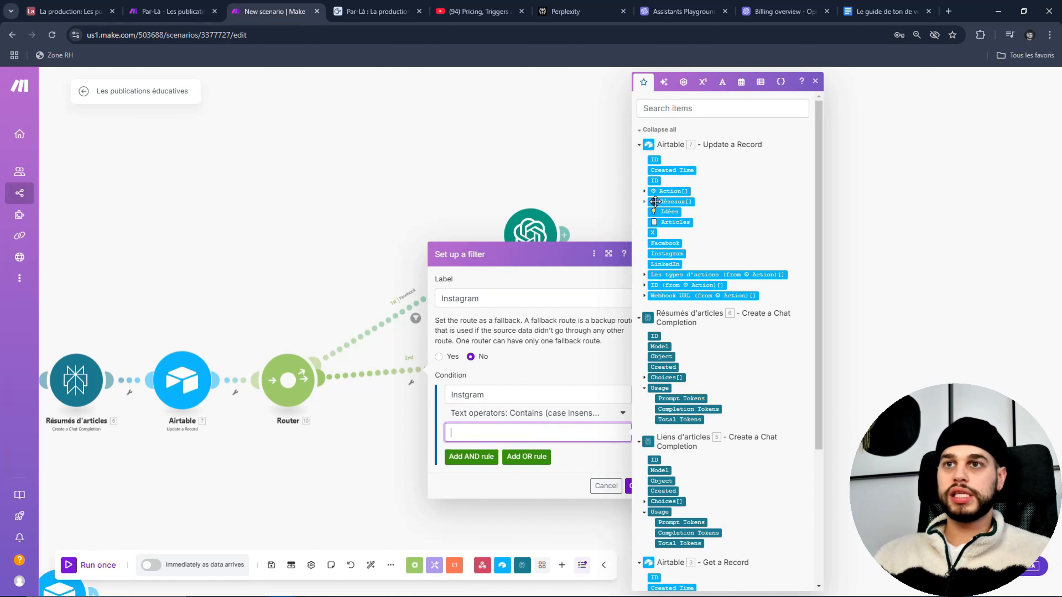
left_click(645, 202)
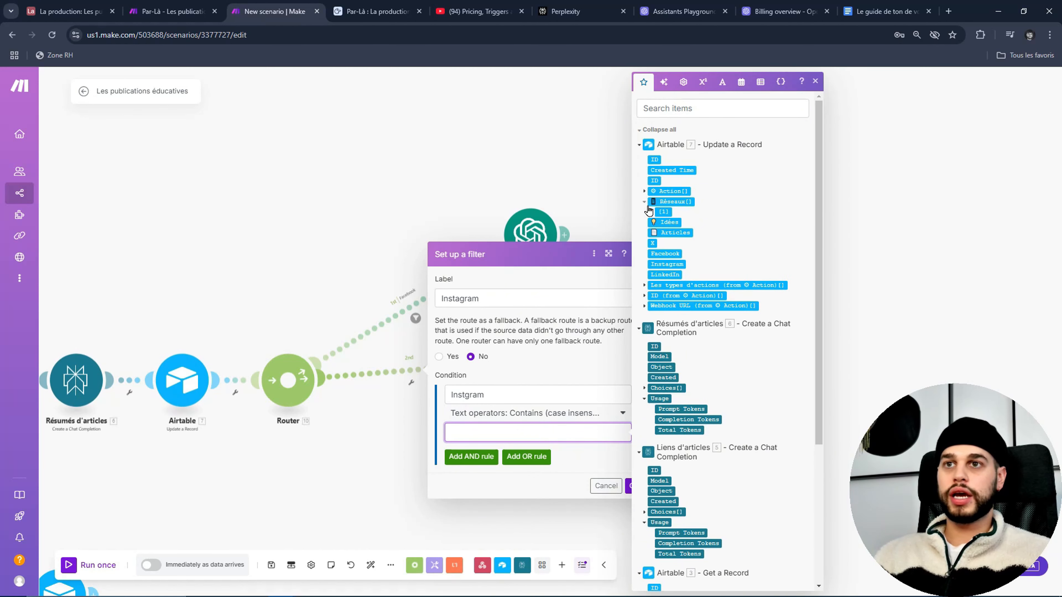
left_click(666, 212)
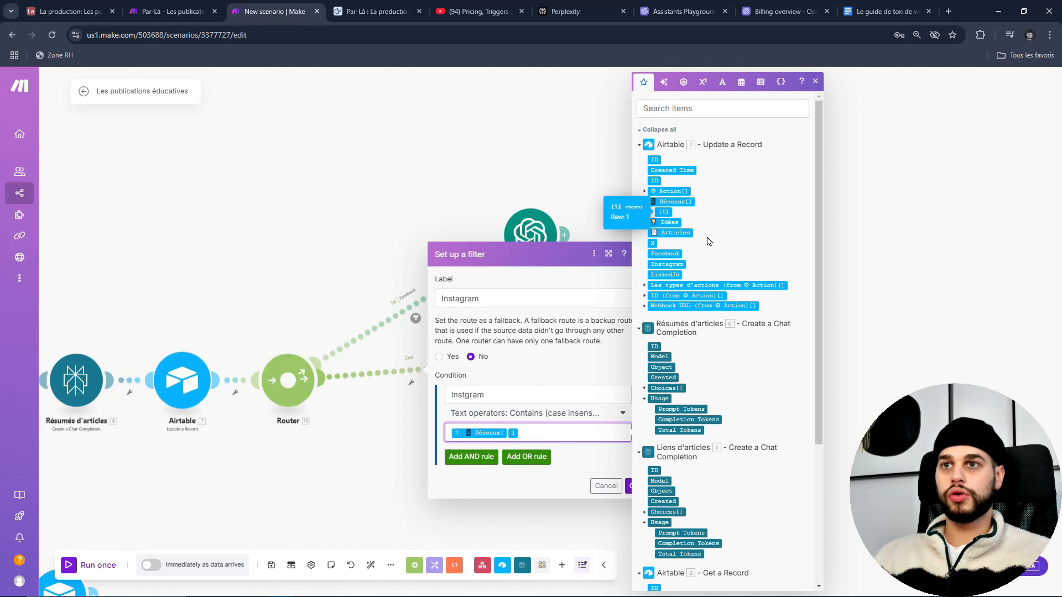
left_click(631, 487)
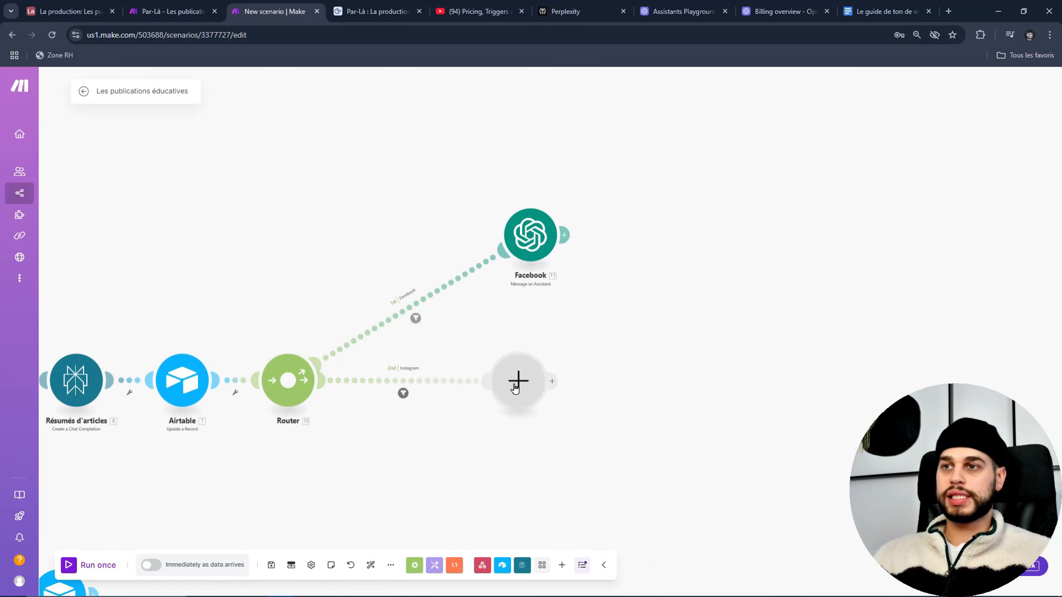
Step: Switch to the OpenAI Assistants Playground and create a new assistant
left_click(680, 12)
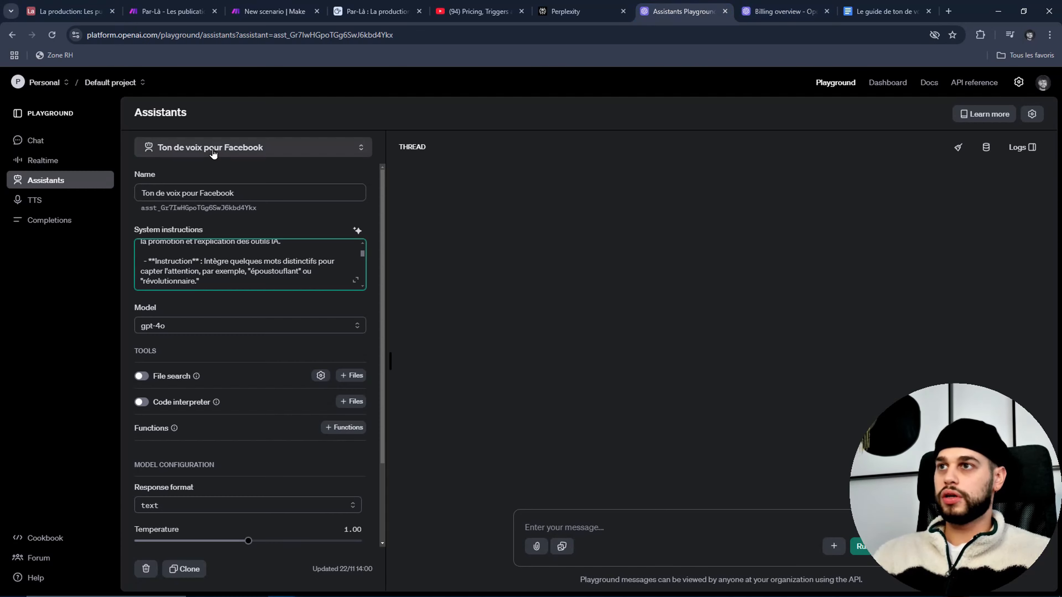
left_click(253, 156)
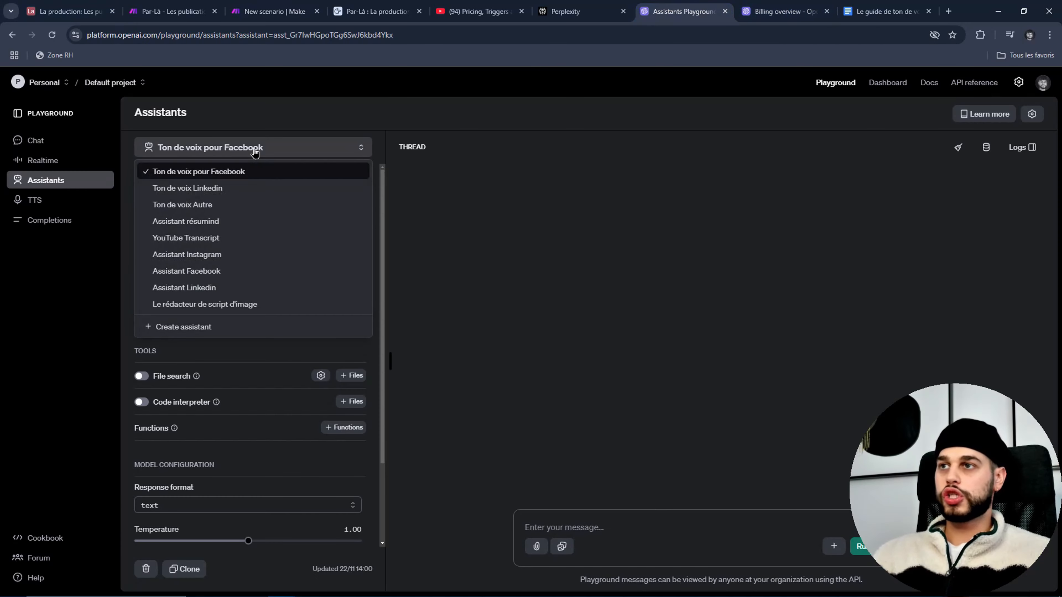
left_click(255, 150)
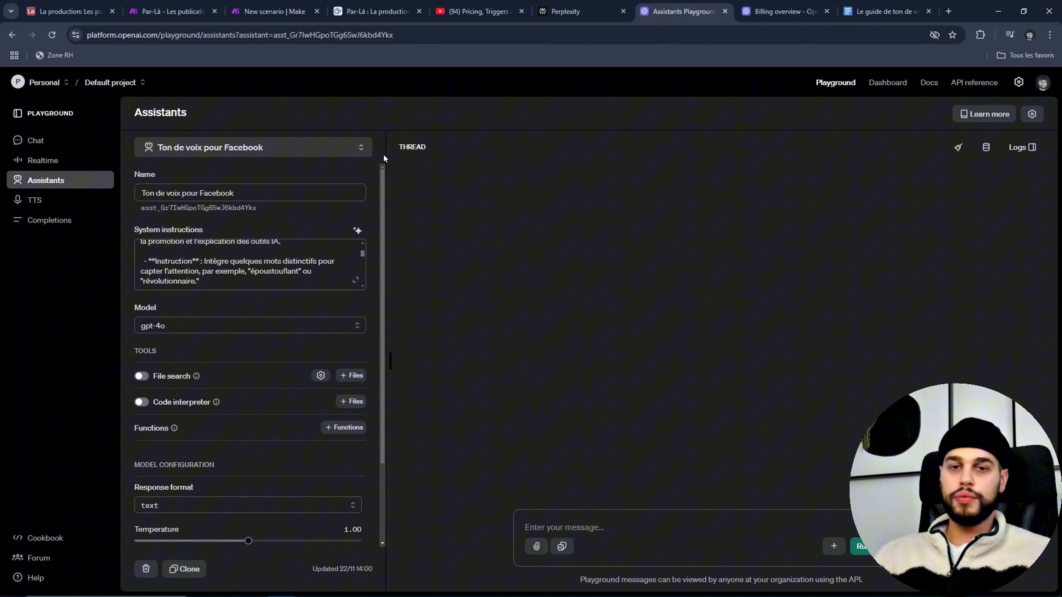
left_click(298, 149)
left_click(298, 147)
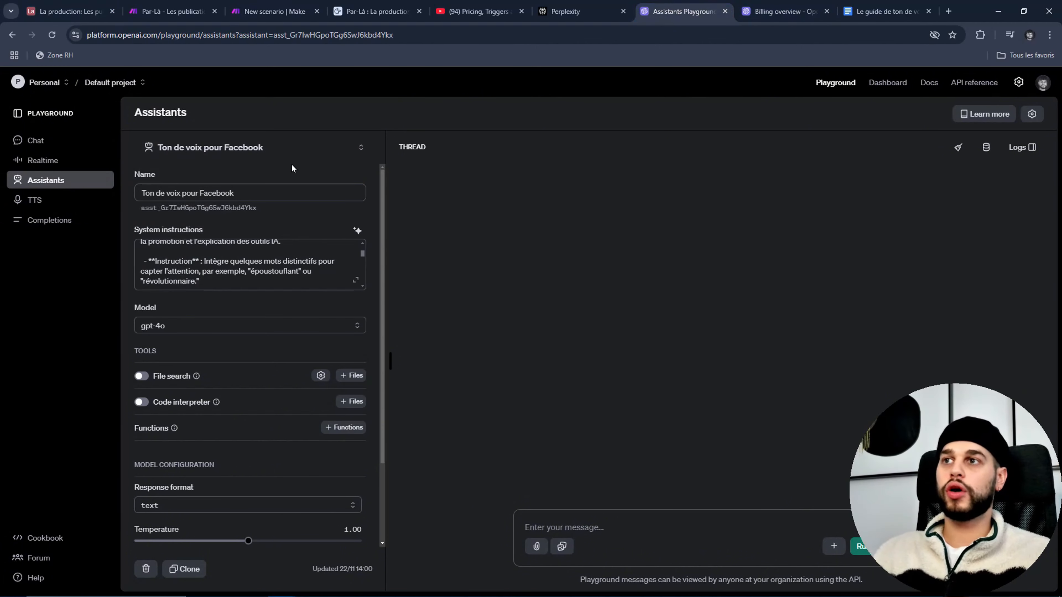
left_click(291, 155)
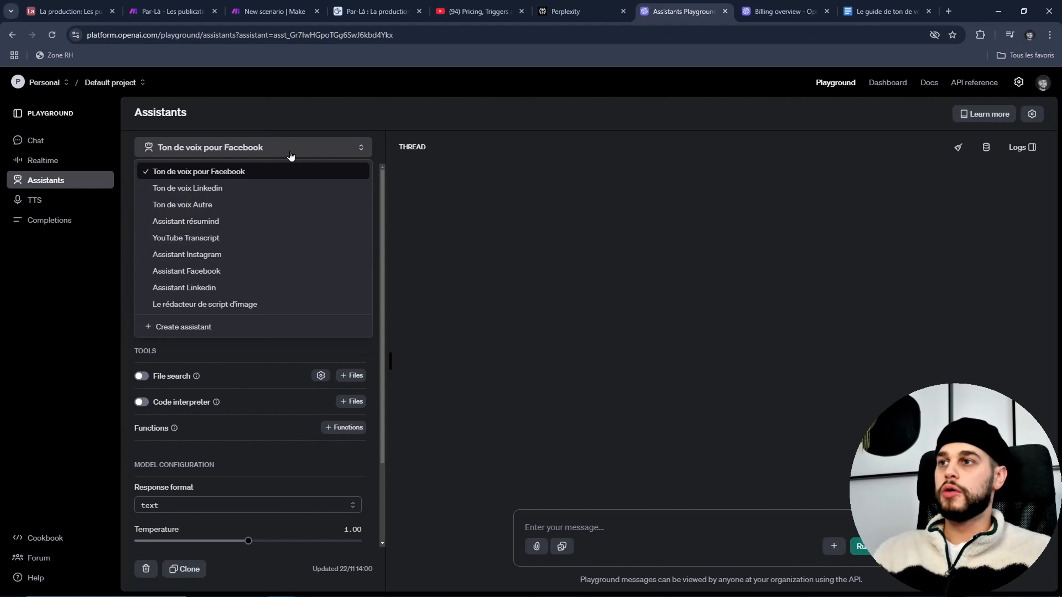
left_click(192, 328)
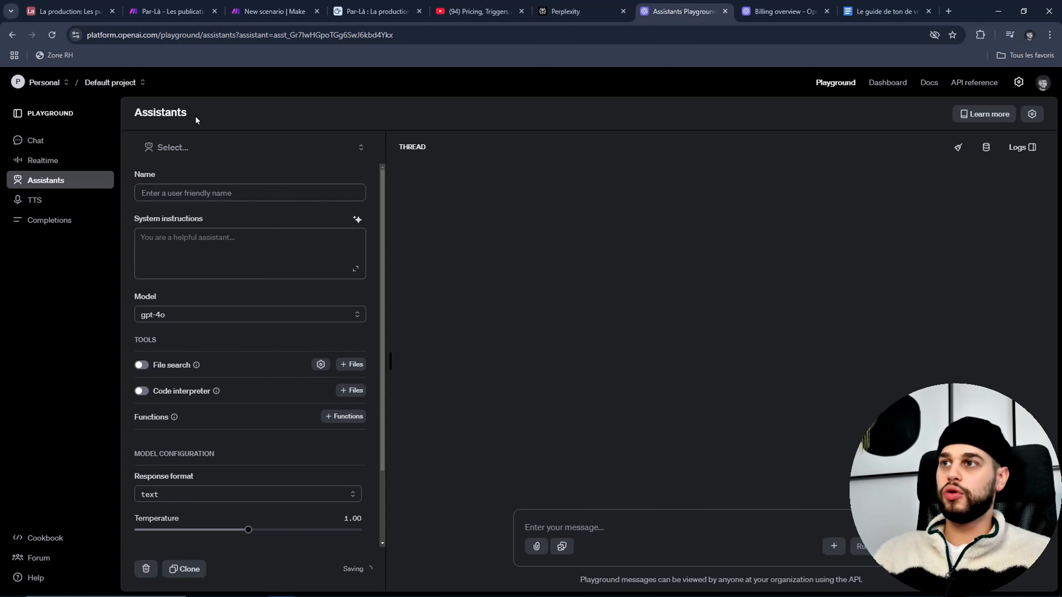
Step: Name the new assistant "Ton de voix pour Instagram"
left_click(195, 192)
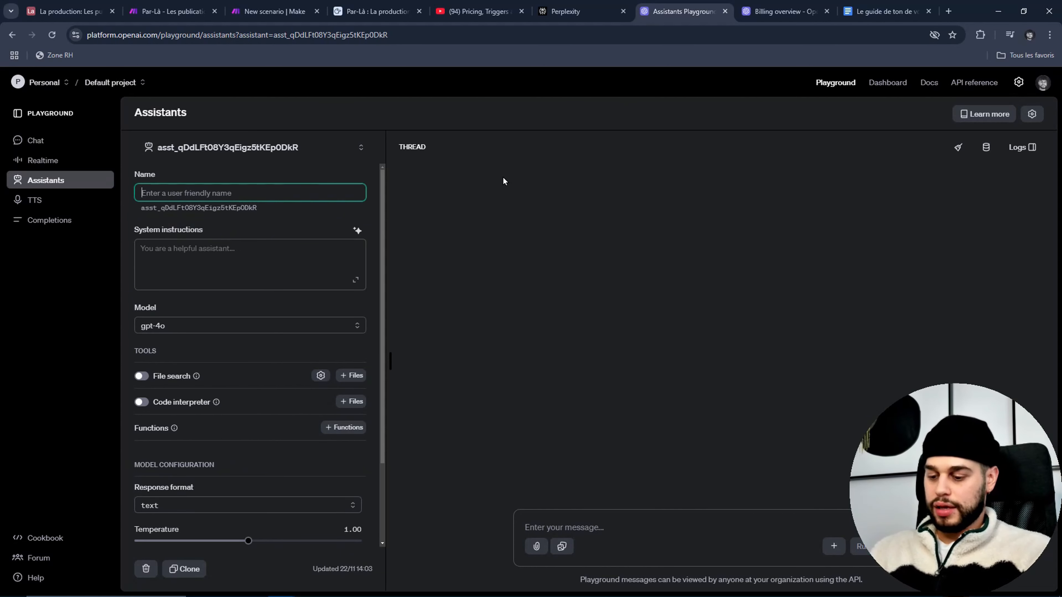
type("Ton de v")
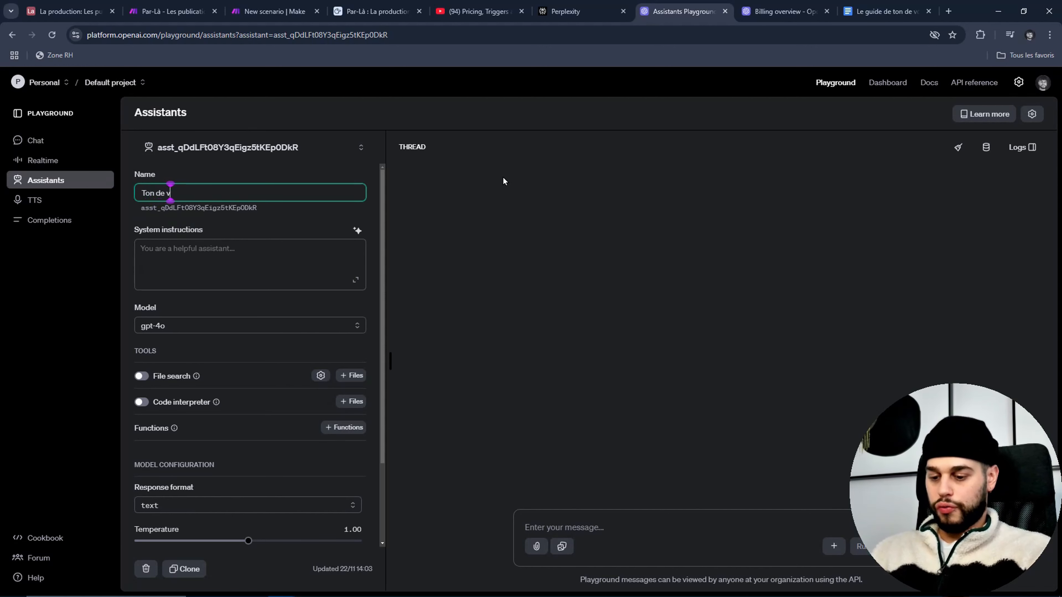
type("oix pour Insa")
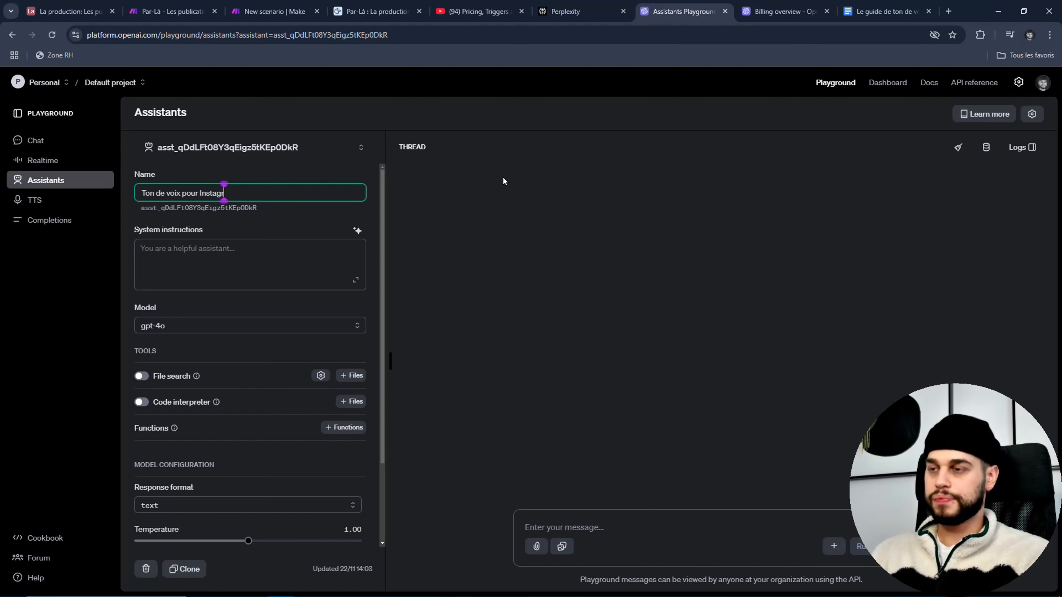
left_click(503, 178)
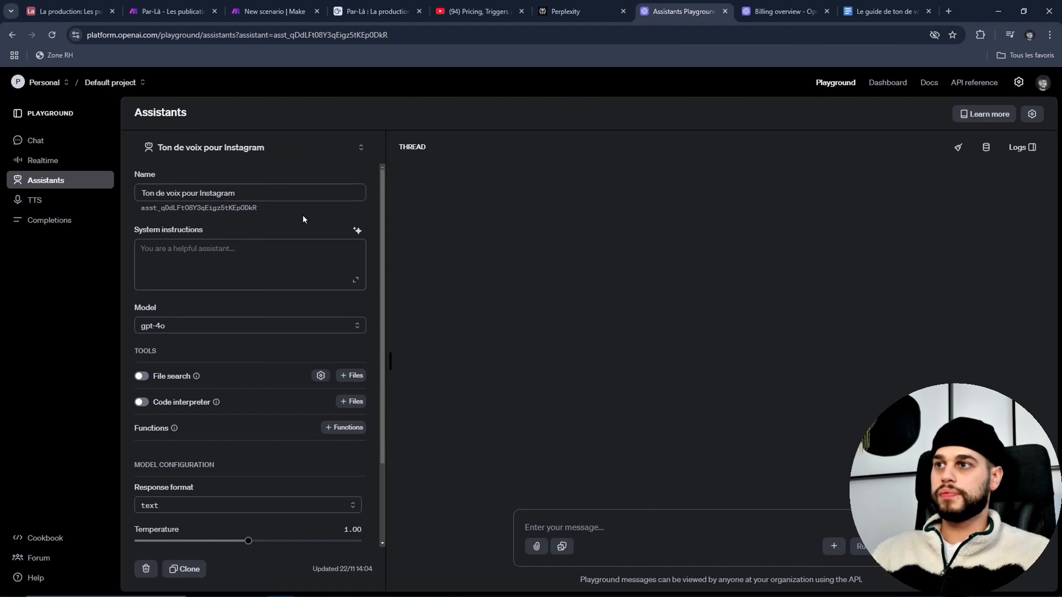
Step: Switch to the Google Docs document "Le guide de ton de voix" to get text for the assistant's system instructions
left_click(231, 258)
left_click(868, 5)
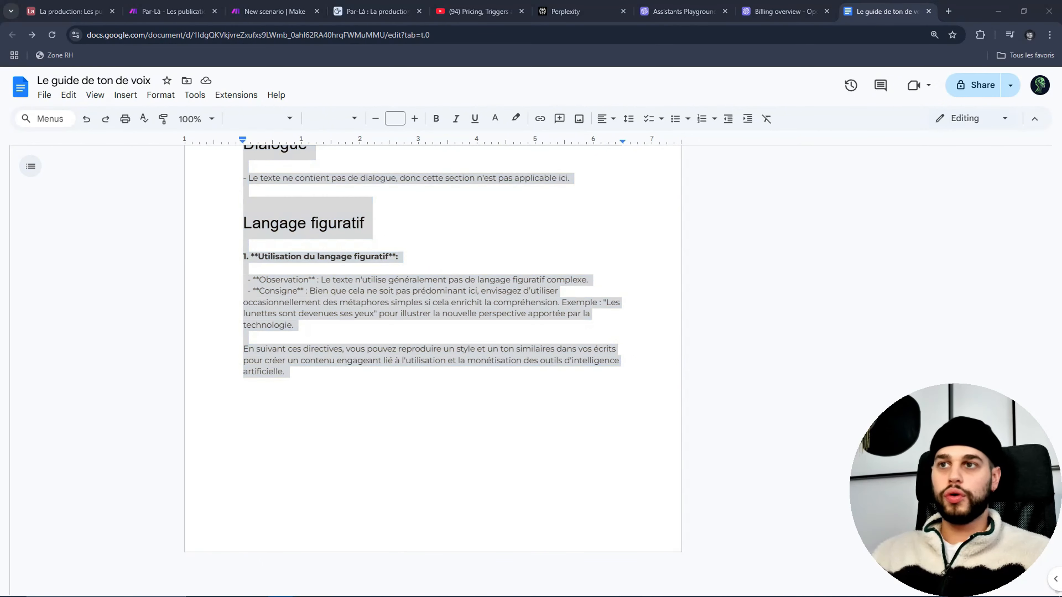
Step: Copy the entire text of the "Le guide de ton de voix" document
scroll(885, 408, "up", 15)
scroll(885, 408, "up", 20)
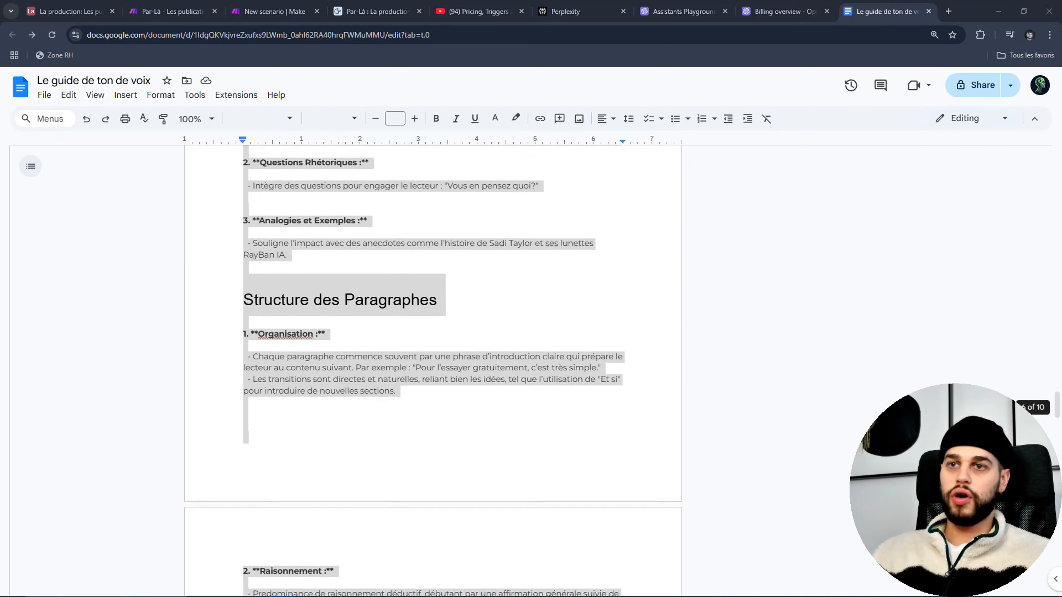
scroll(885, 408, "up", 10)
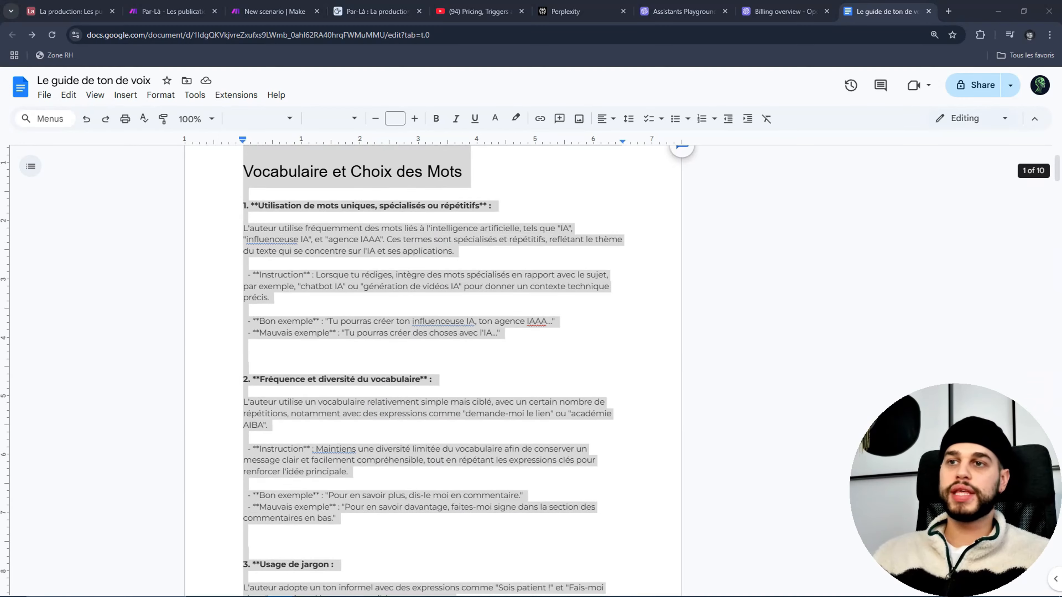
left_click(150, 375)
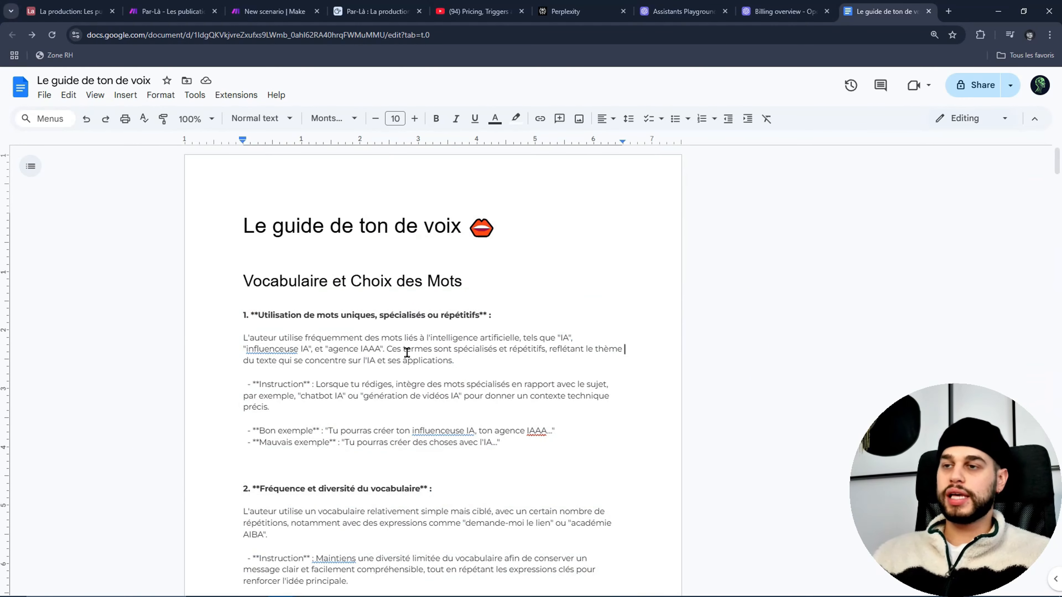
key("ctrl+a")
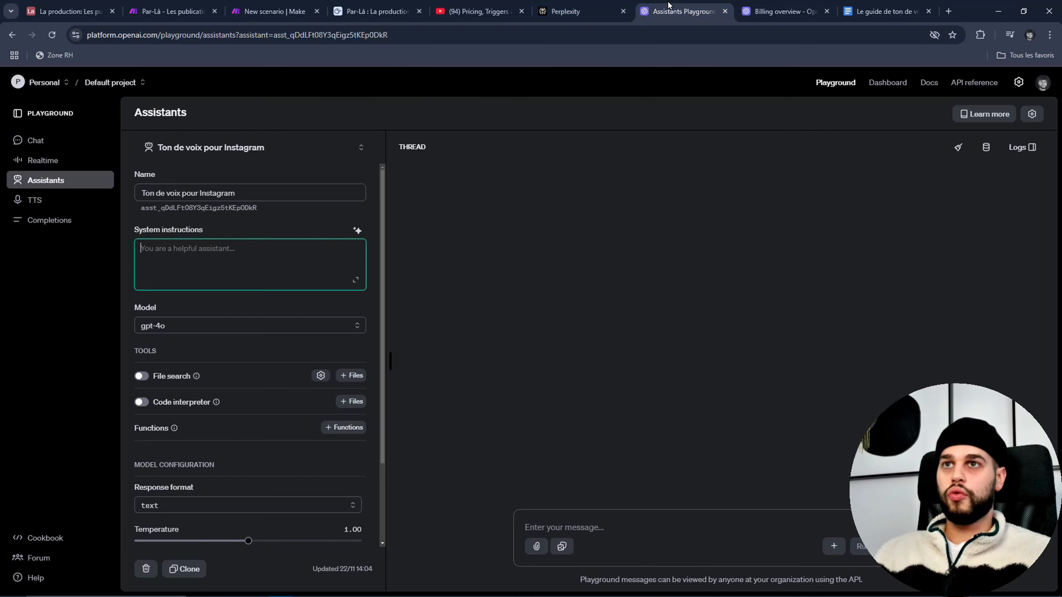
Step: Switch to the OpenAI Playground and paste the copied guide into the system instructions of the "Ton de voix pour Instagram" assistant
left_click(669, 6)
left_click(284, 268)
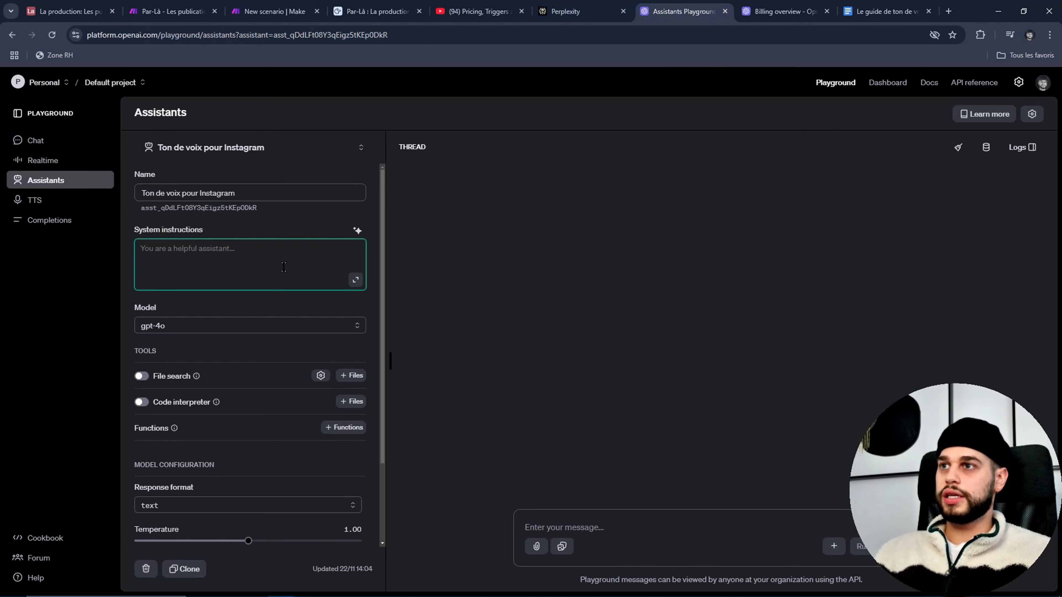
key("ctrl+v")
left_click(254, 102)
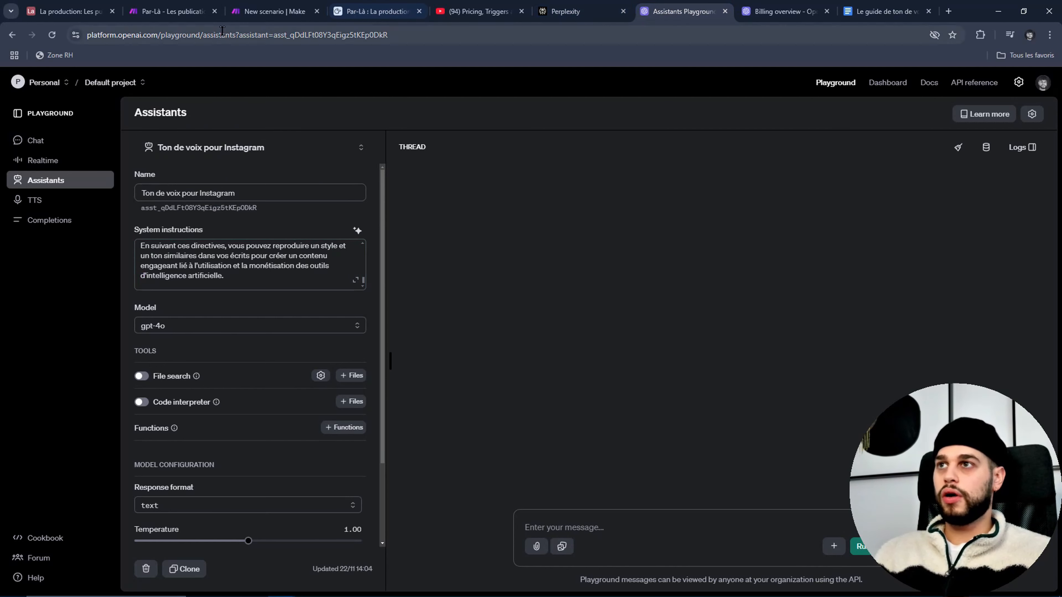
Step: Switch to Make and add an OpenAI "Message an Assistant" module on the Instagram route, using the assistant "Ton de voix pour Instagram (gpt-4o)"
left_click(272, 11)
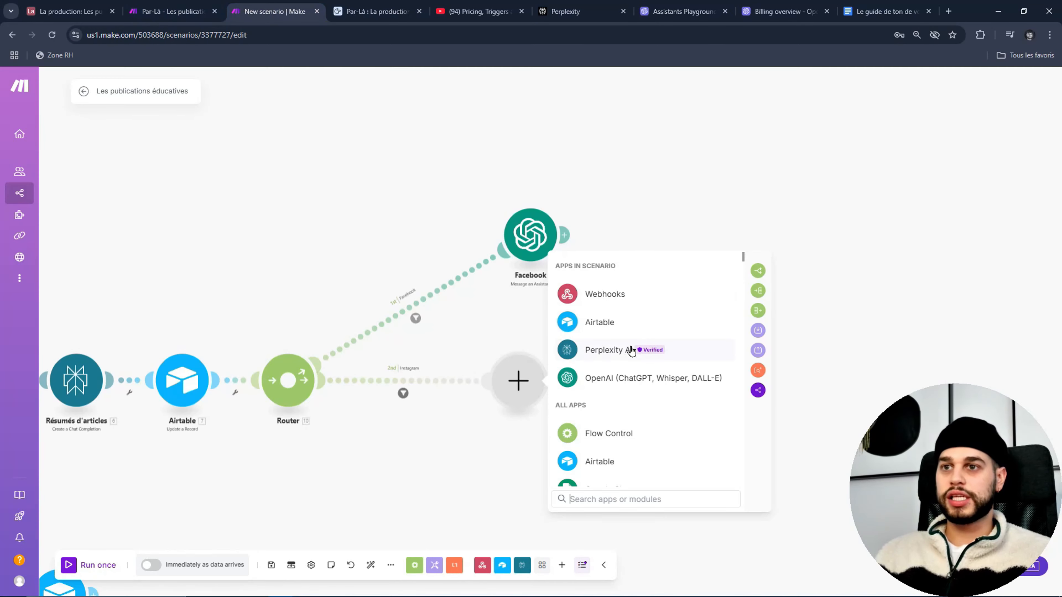
left_click(629, 377)
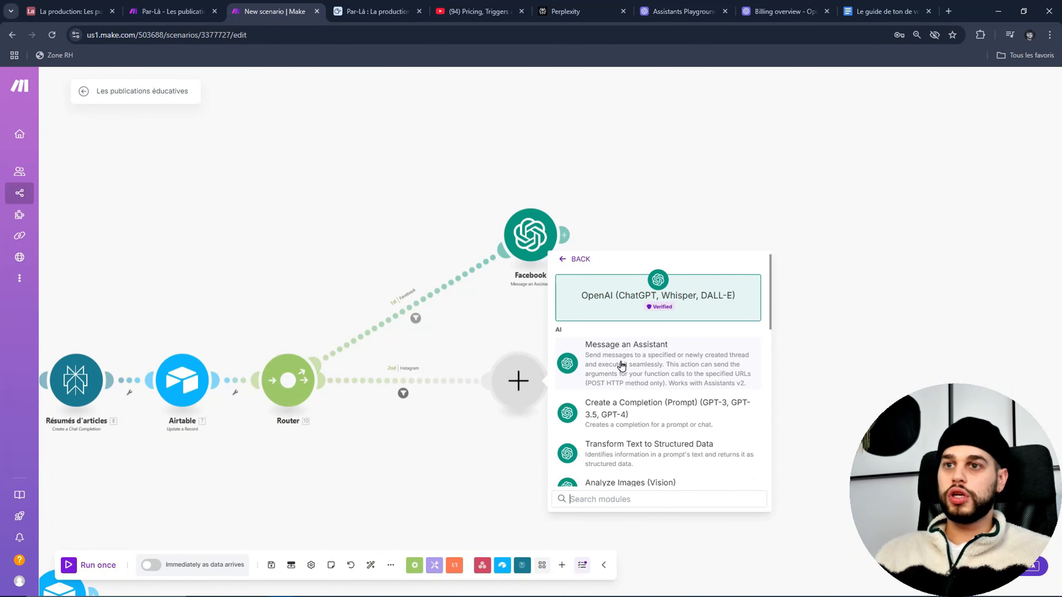
left_click(644, 359)
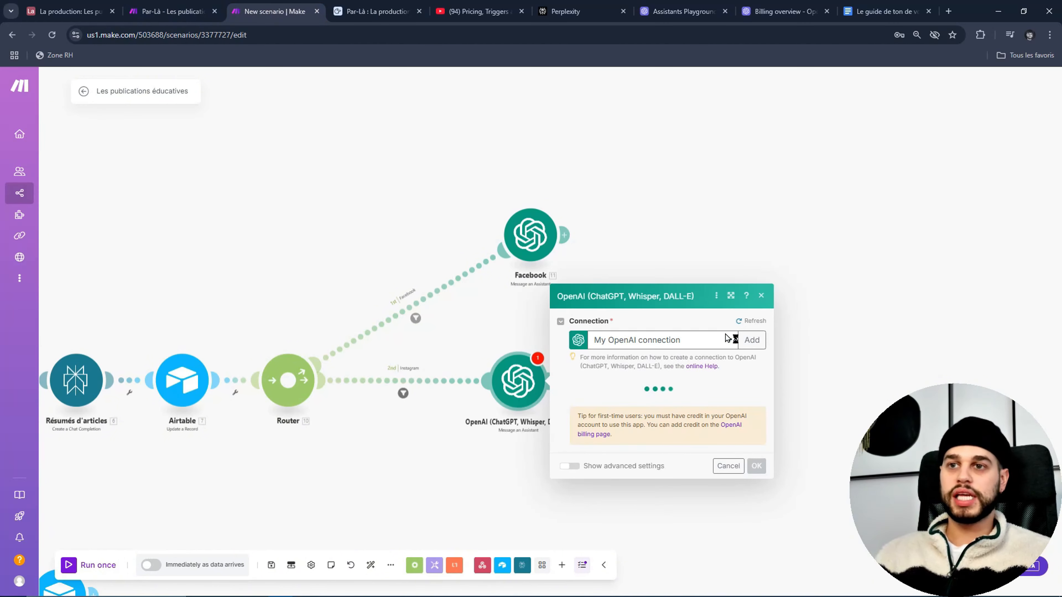
left_click(688, 244)
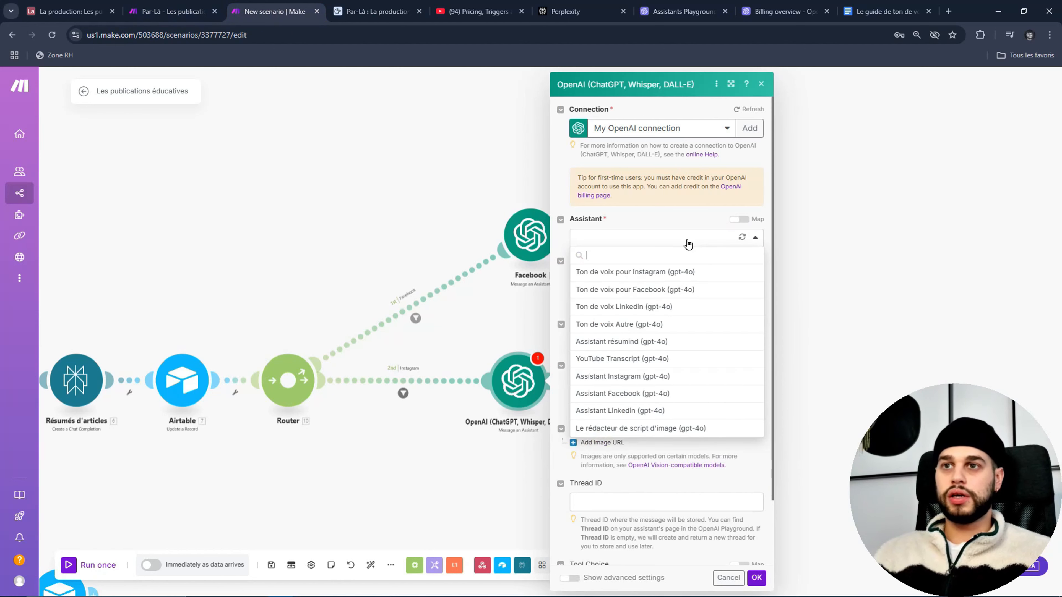
left_click(609, 273)
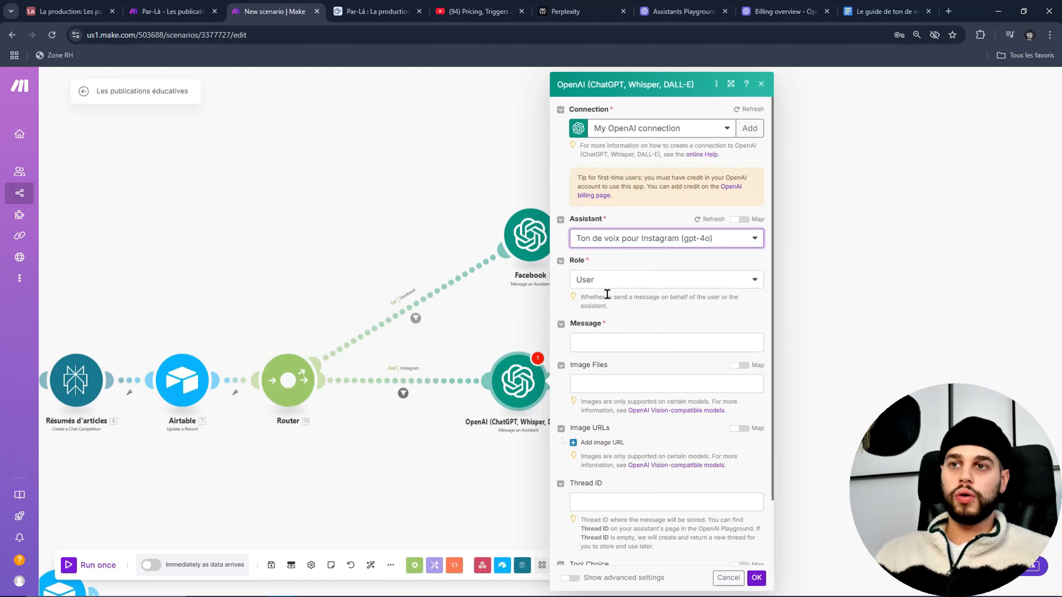
Step: Paste the prepared prompt as the message, map Airtable's Articles and Idées to its article and main-subject lines, and save the module
left_click(677, 341)
key("ctrl+v")
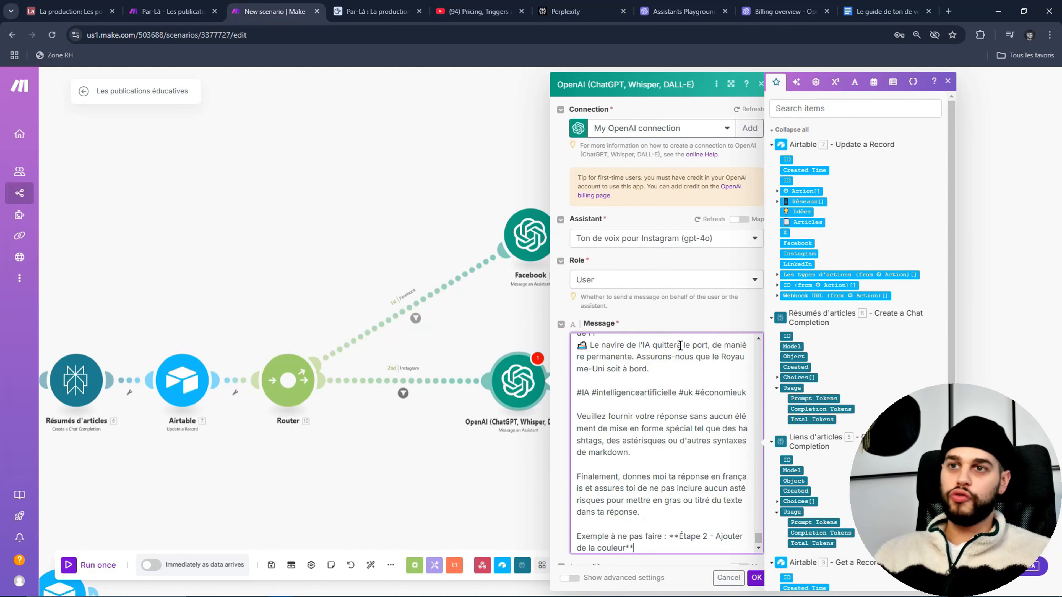
scroll(680, 471, "up", 15)
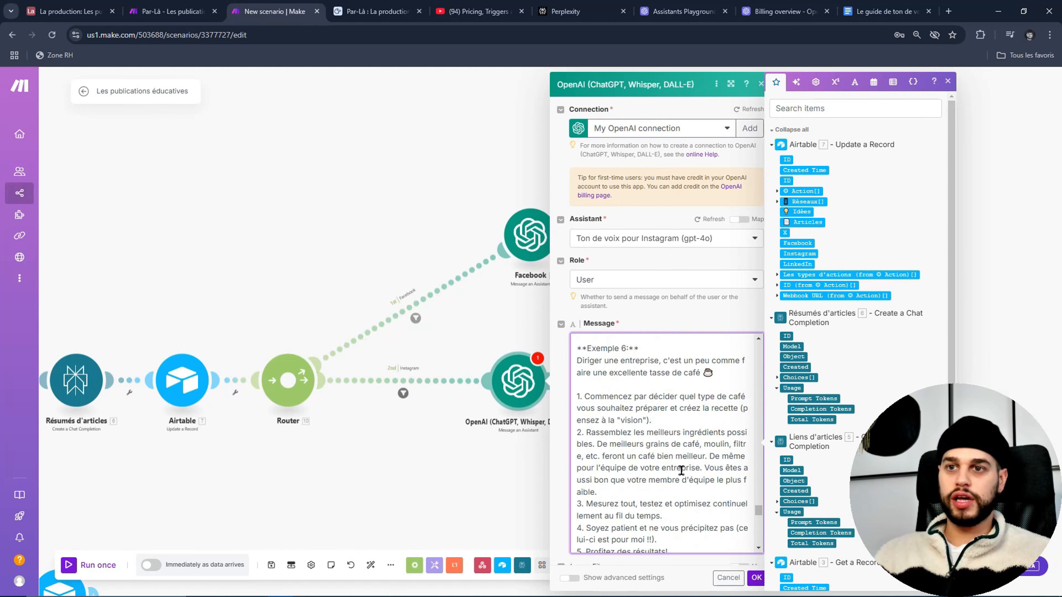
scroll(682, 471, "up", 15)
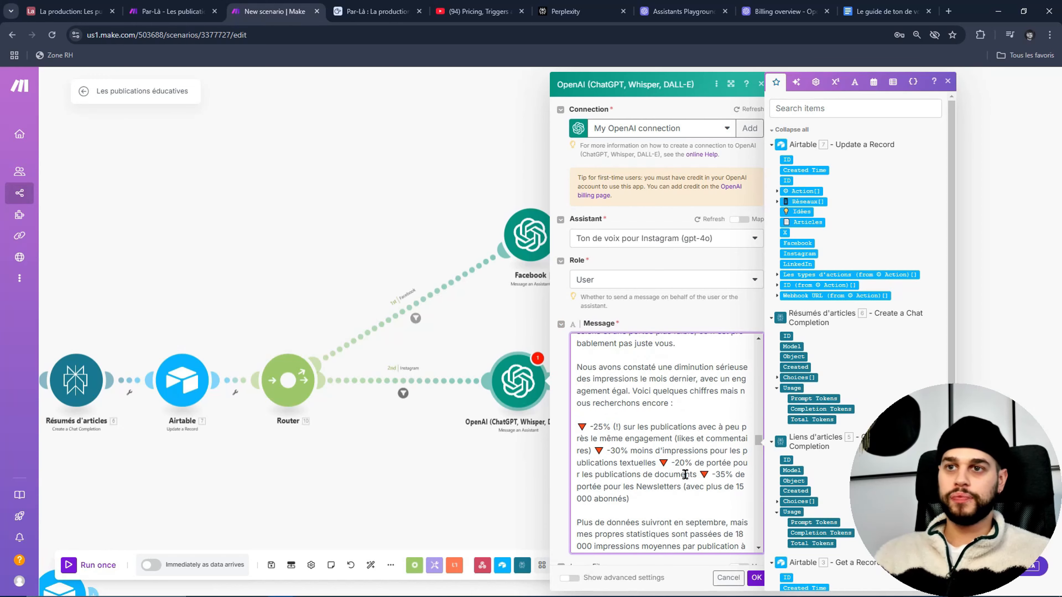
scroll(684, 473, "up", 15)
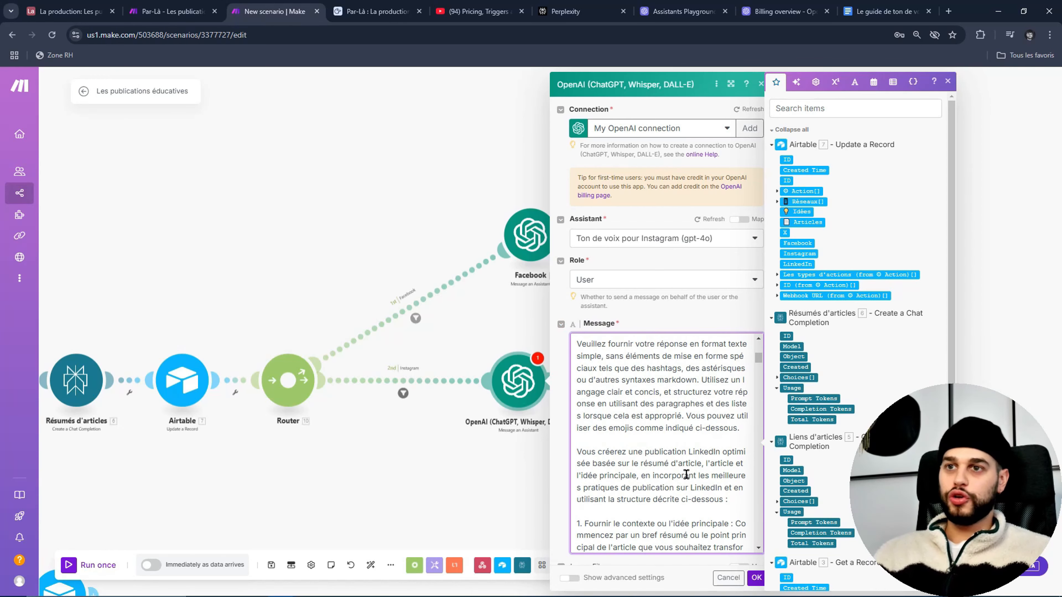
scroll(647, 433, "up", 1)
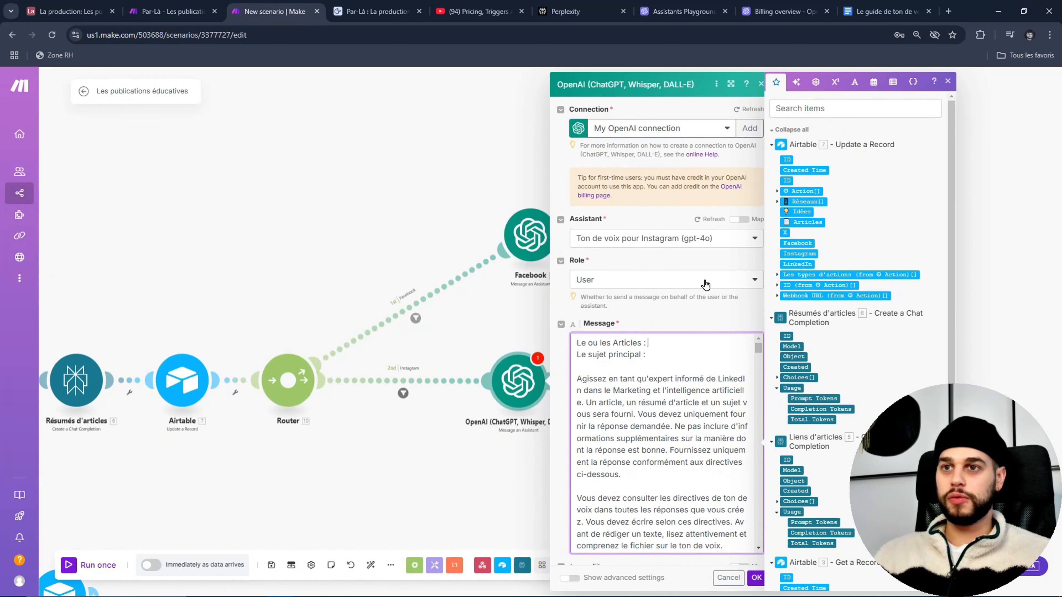
left_click(815, 222)
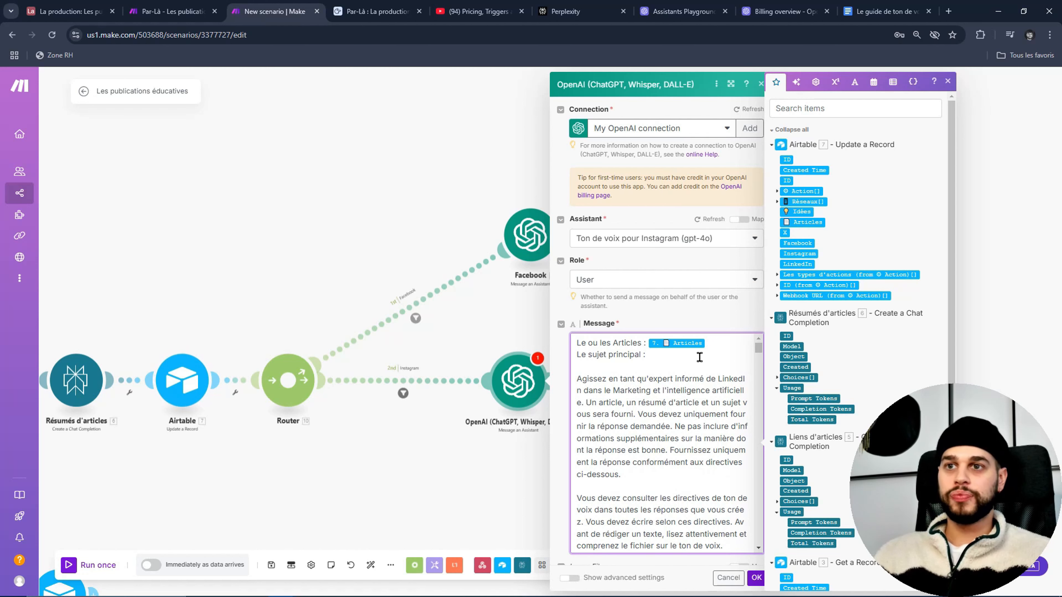
left_click(804, 211)
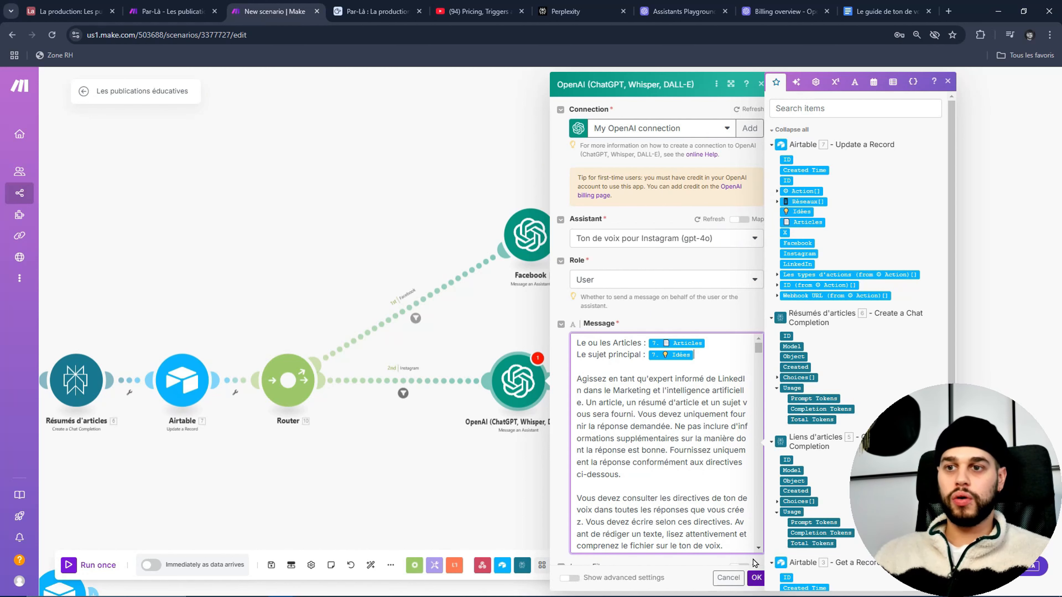
scroll(755, 563, "down", 6)
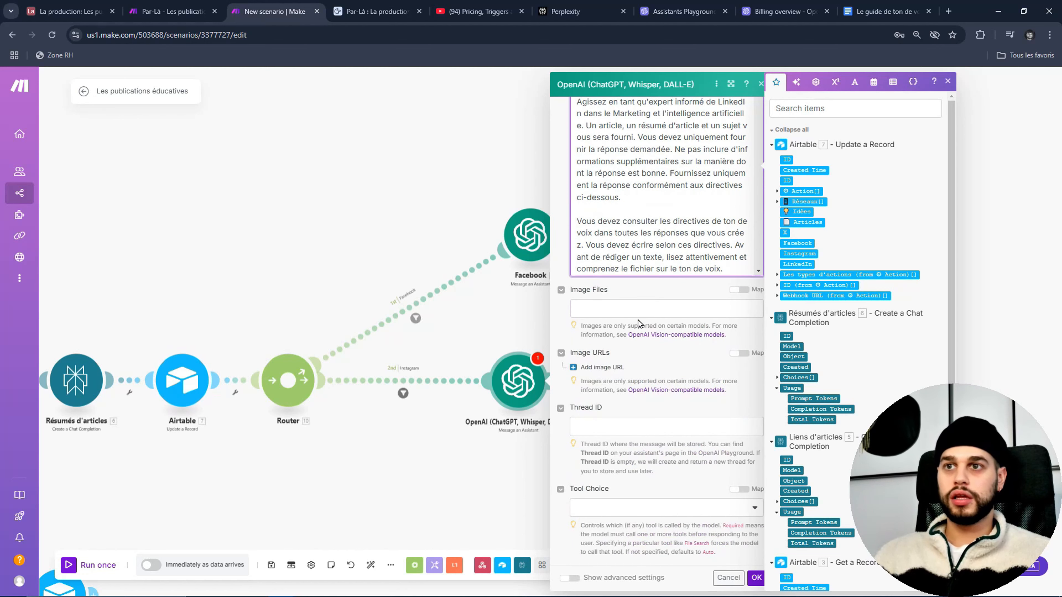
left_click(755, 578)
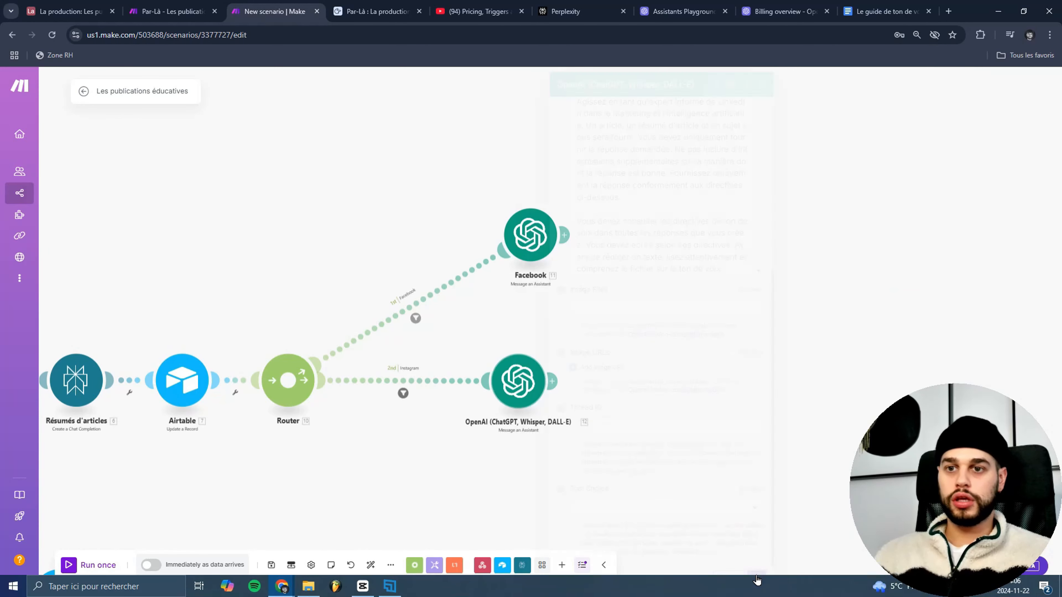
Step: Rename the new OpenAI module on the Instagram route as "Instagram"
right_click(529, 393)
left_click(587, 452)
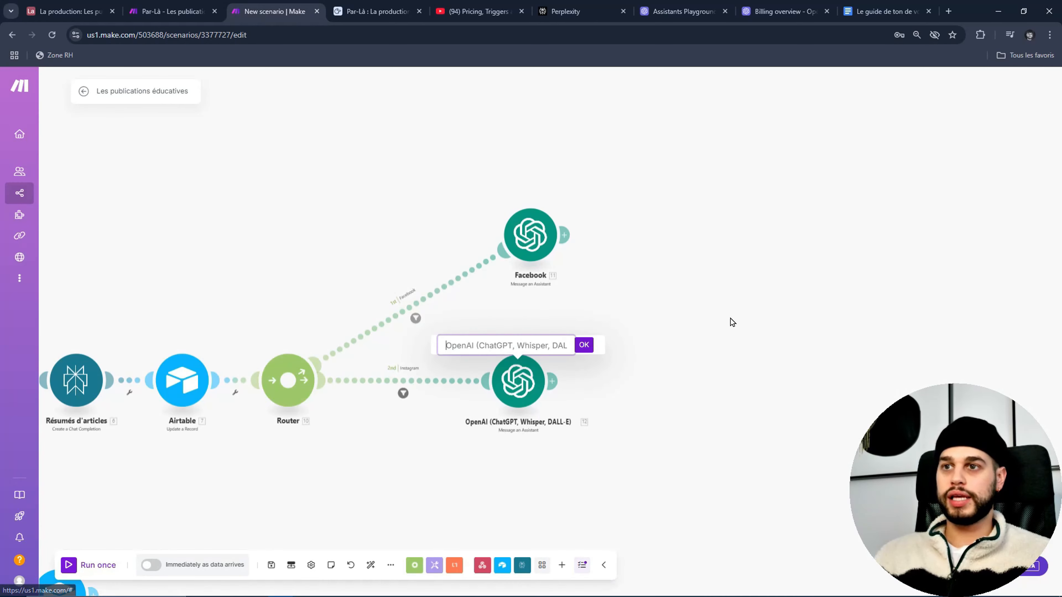
type("Instag")
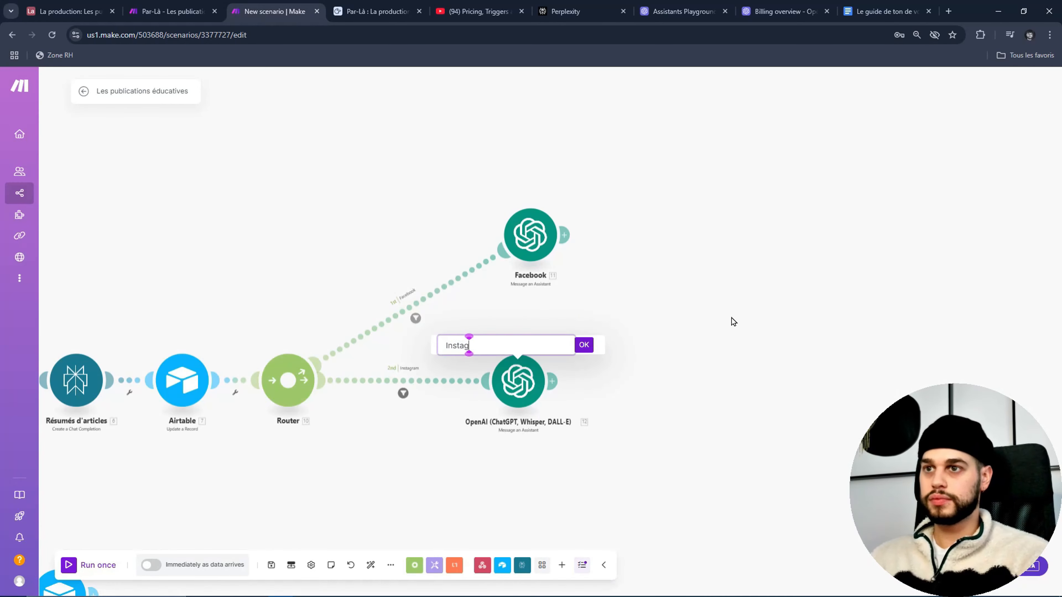
type("ram")
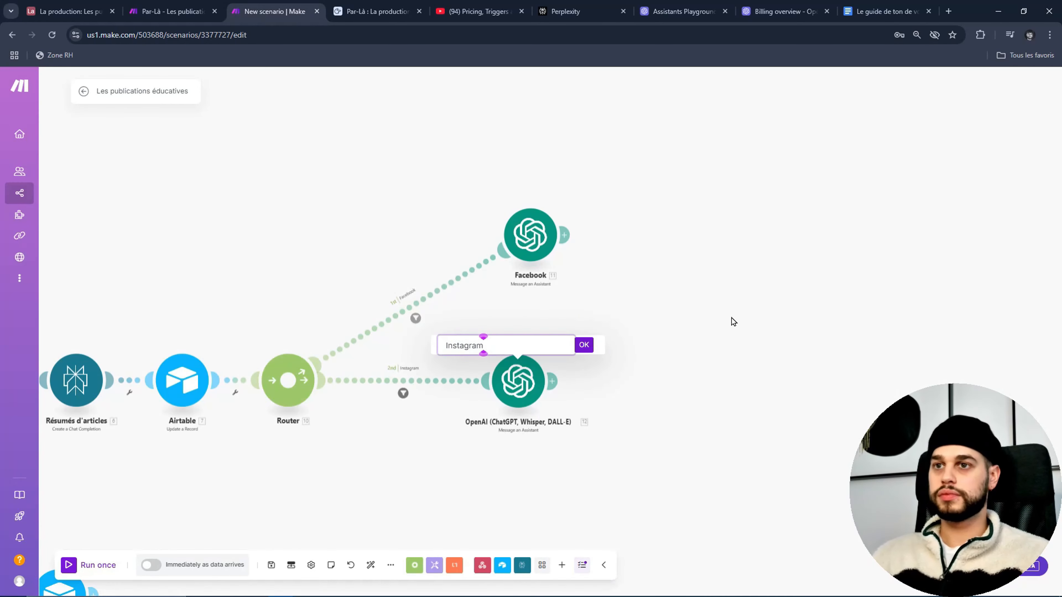
key("Return")
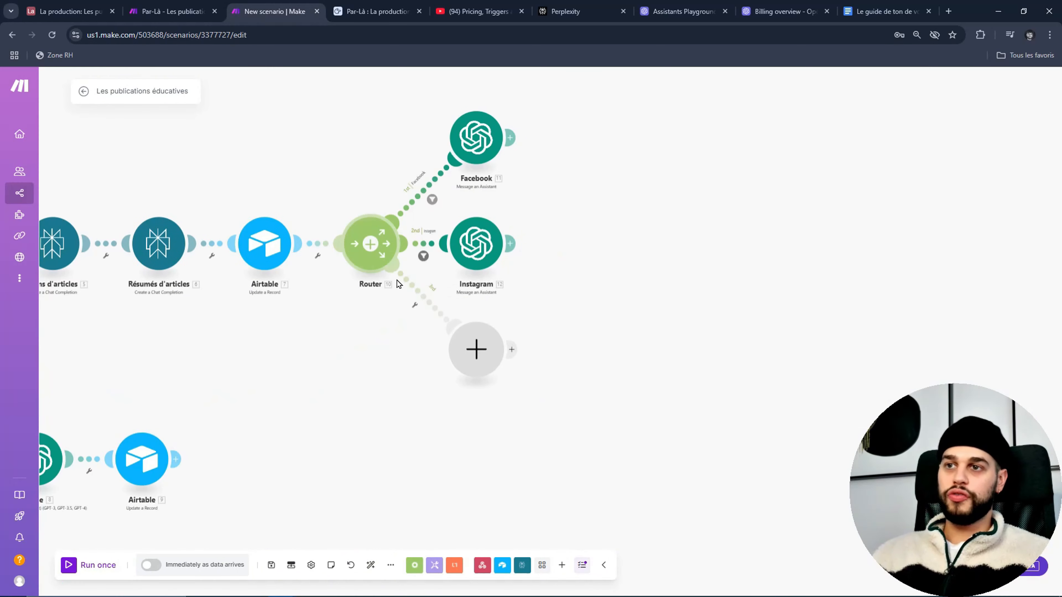
Step: Add an OpenAI "Message an Assistant" module on a third router route, using the assistant "Ton de voix pour Instagram (gpt-4o)"
left_click(476, 349)
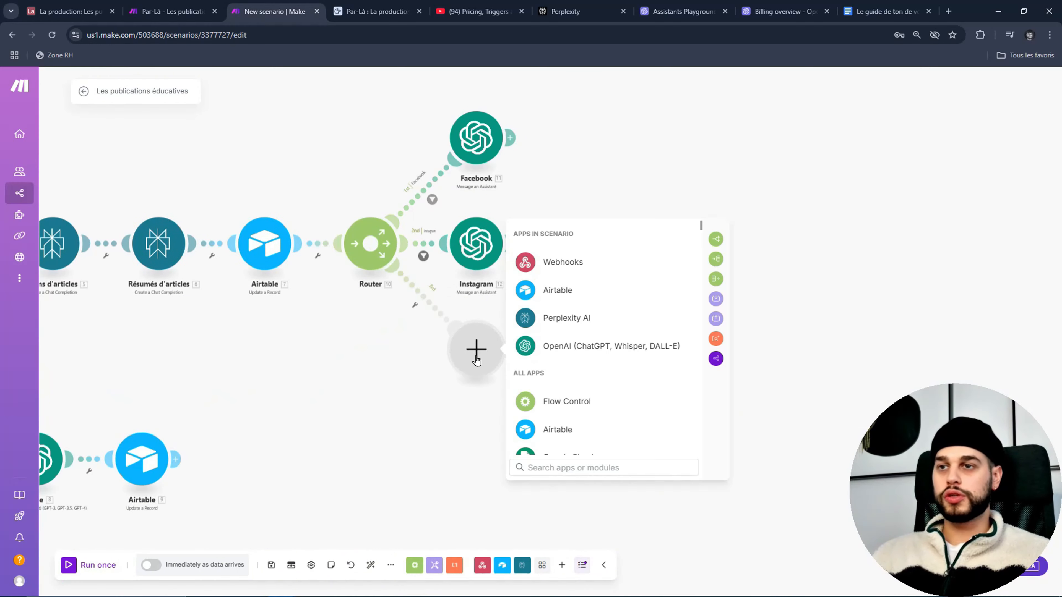
left_click(526, 349)
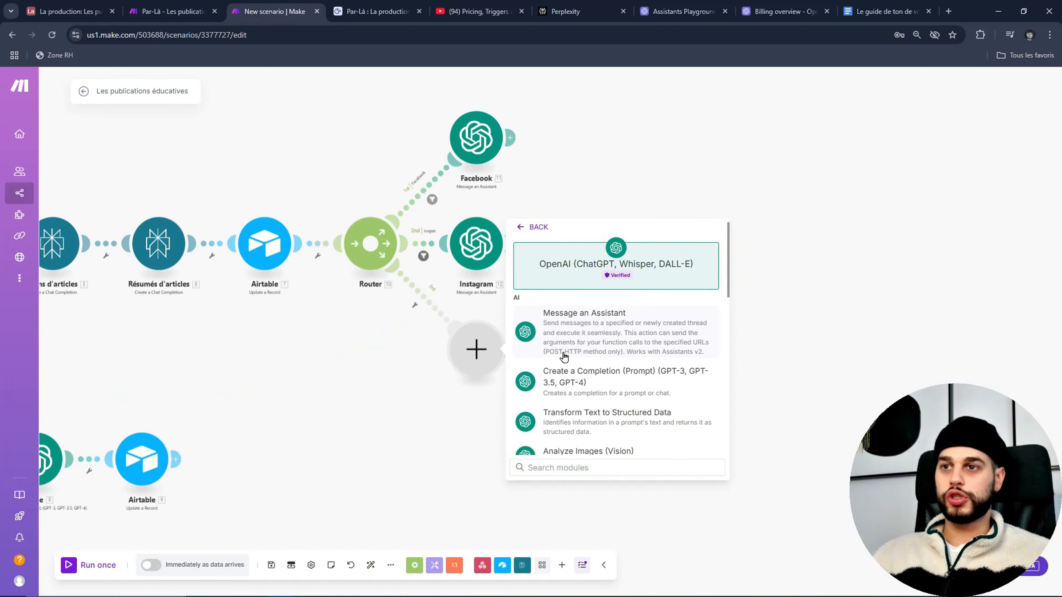
left_click(581, 332)
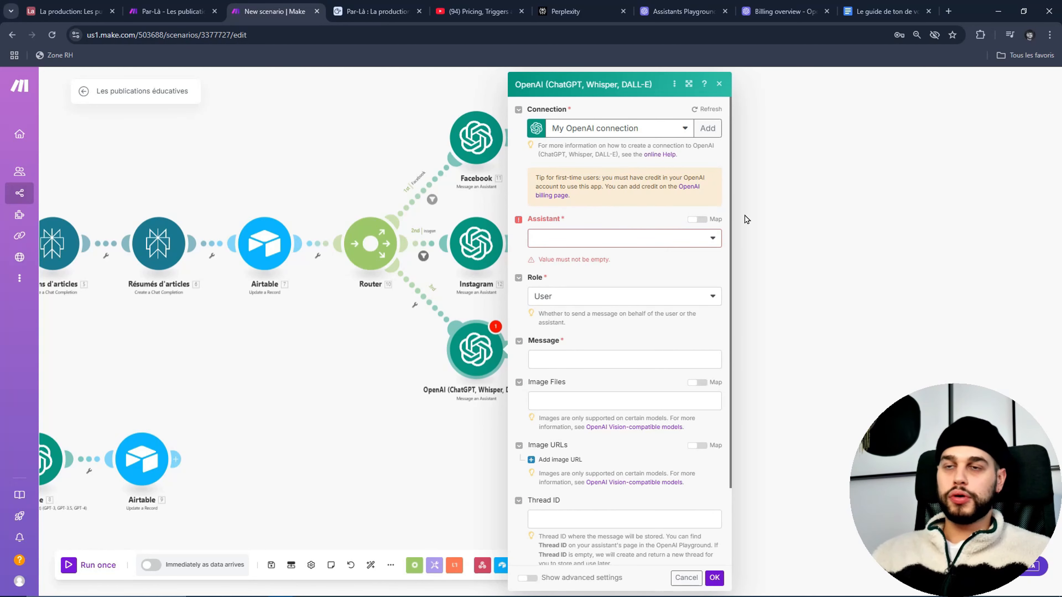
left_click(620, 236)
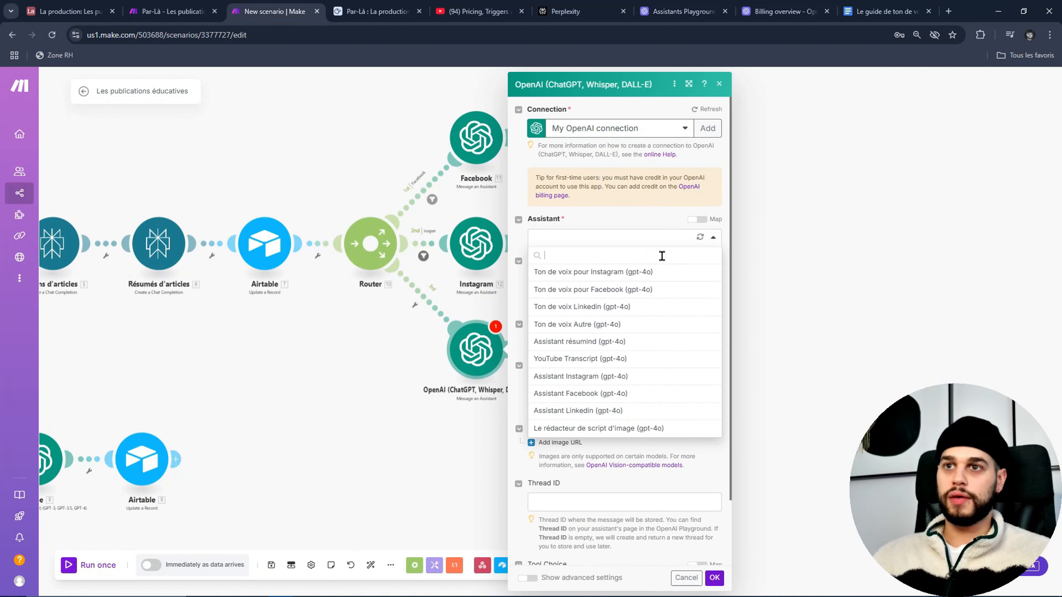
left_click(565, 272)
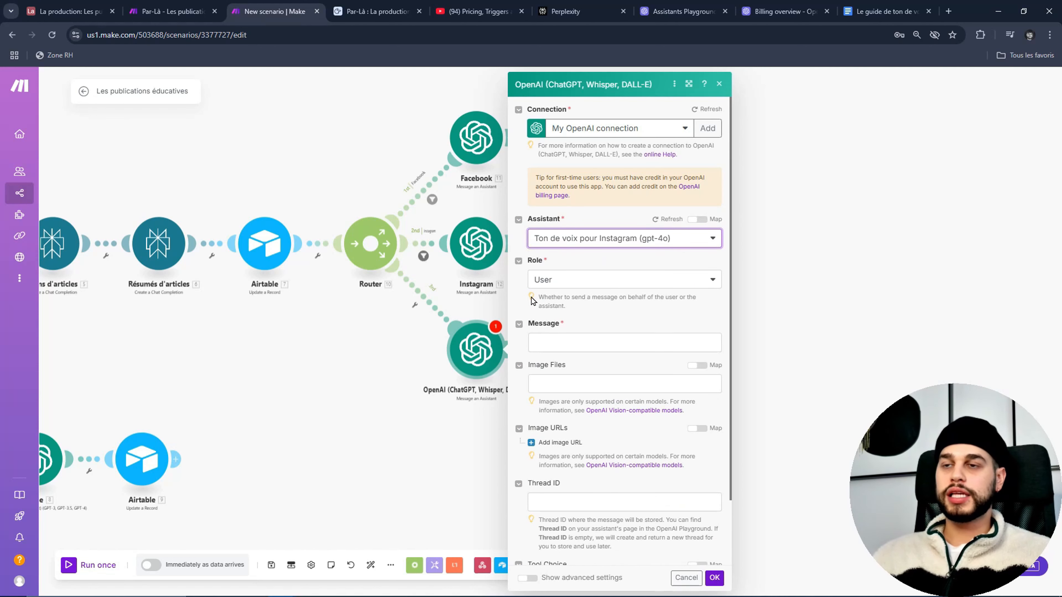
Step: Paste the X (Twitter) prompt as the message and remove its old mapped variables and the "Le résumé d'article" line
left_click(610, 342)
key("ctrl+v")
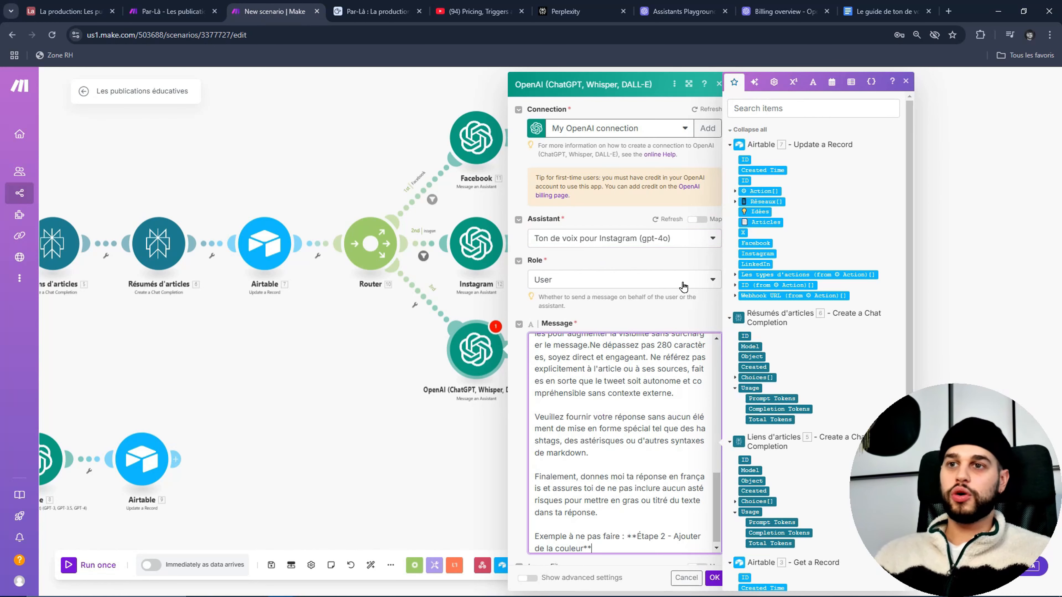
scroll(609, 488, "up", 10)
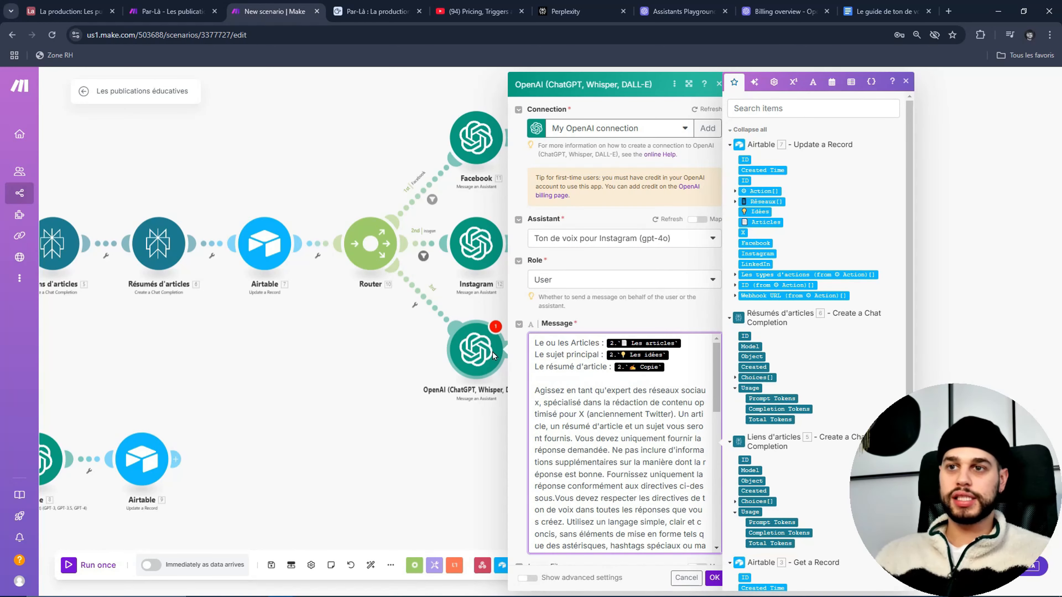
key("BackSpace")
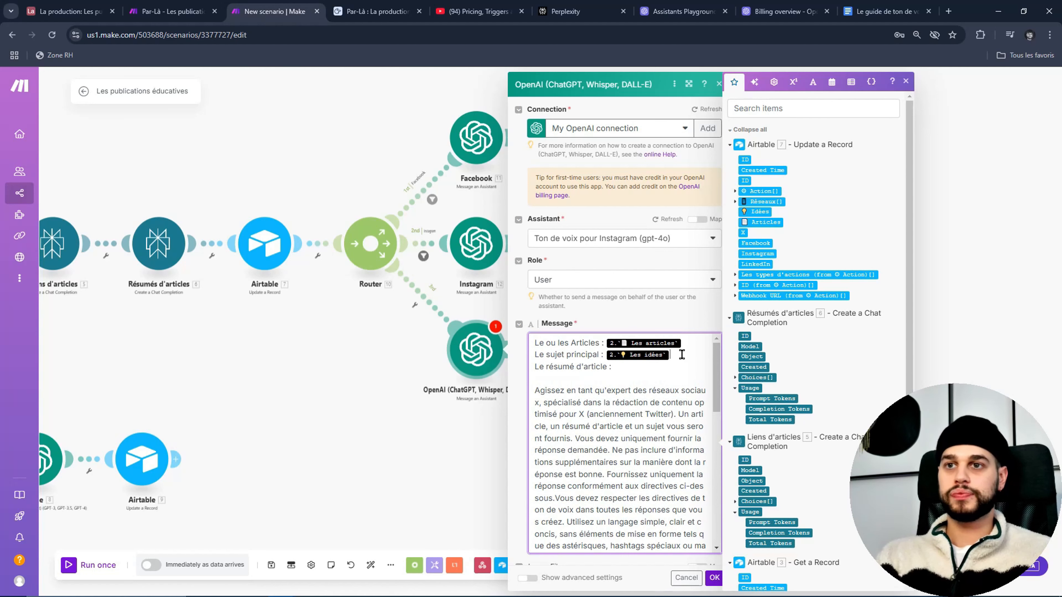
key("BackSpace")
key("BackSpace")
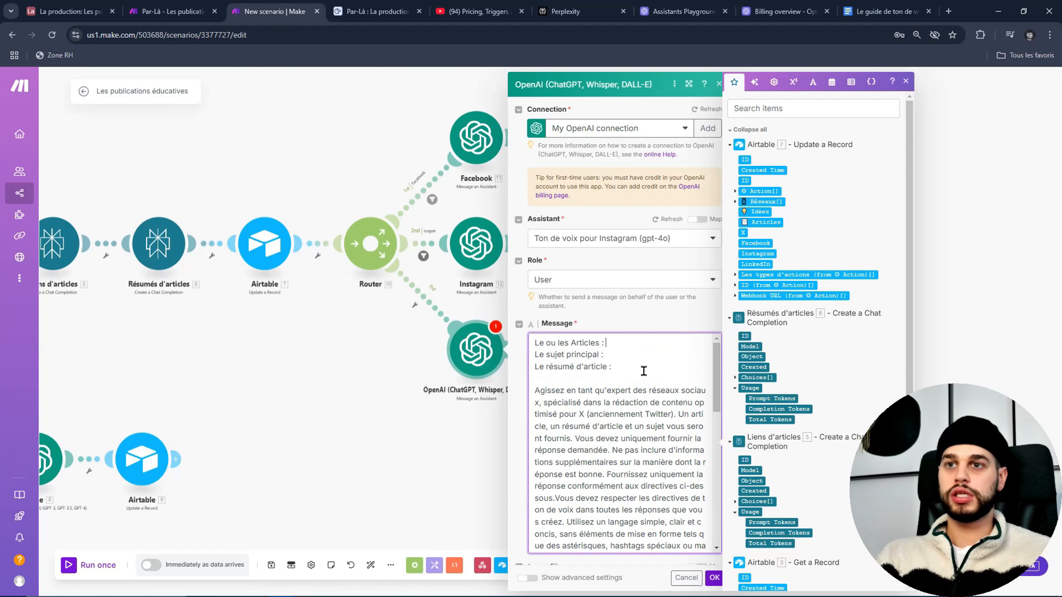
left_click_drag(613, 366, 540, 367)
key("BackSpace")
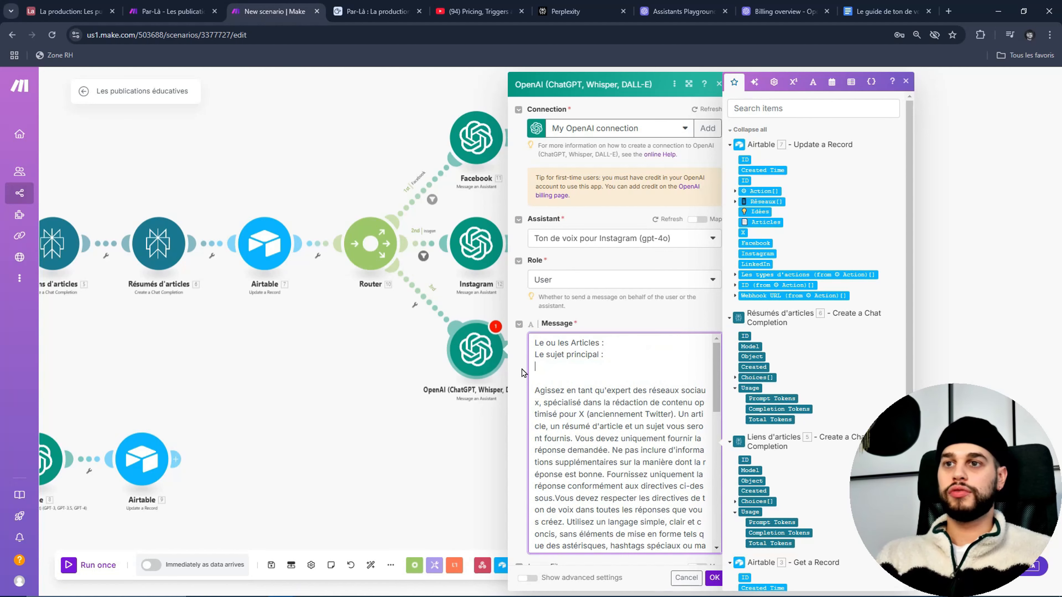
key("BackSpace")
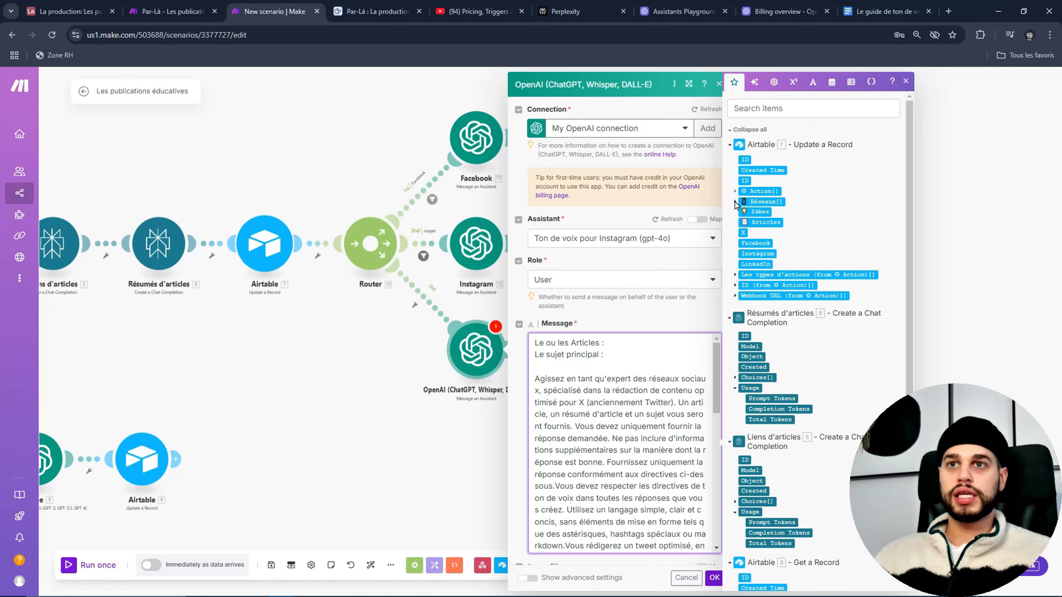
Step: Map Airtable's Articles and Idées to the message's article and main-subject lines and save the module
left_click_drag(763, 222, 640, 344)
left_click(636, 351)
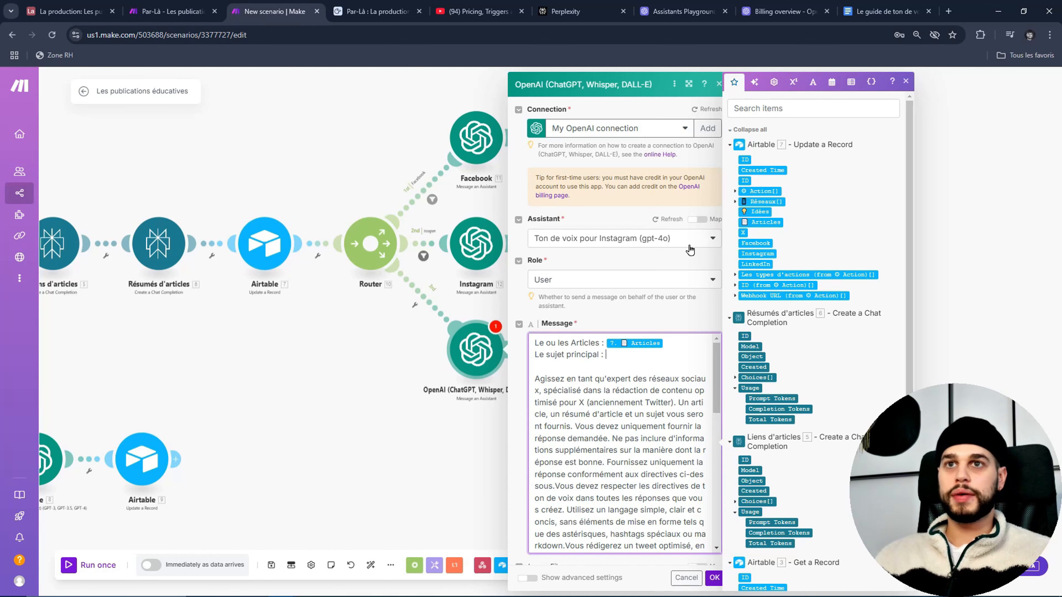
left_click(757, 212)
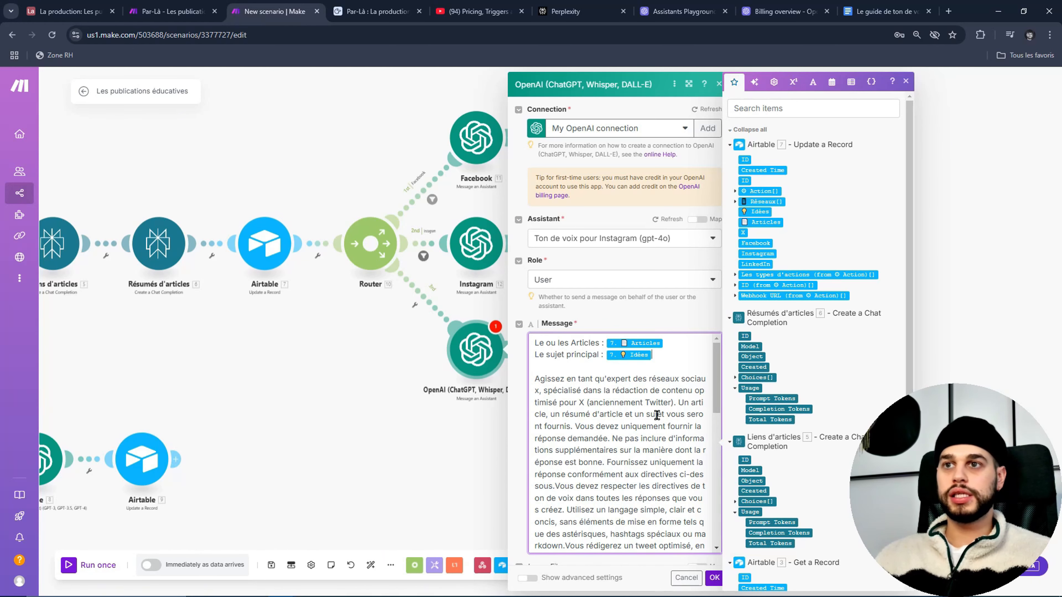
left_click(714, 579)
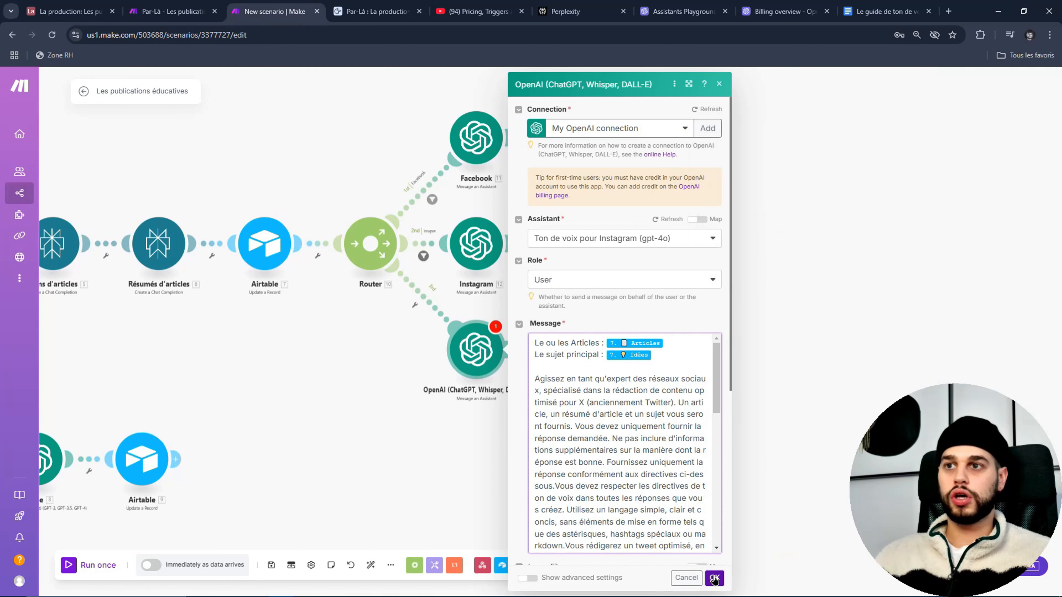
Step: Set up a filter labelled "X" on the third router route, requiring Airtable's Réseaux[] to contain "X" (case insensitive)
left_click_drag(322, 380, 573, 417)
scroll(587, 404, "up", 2)
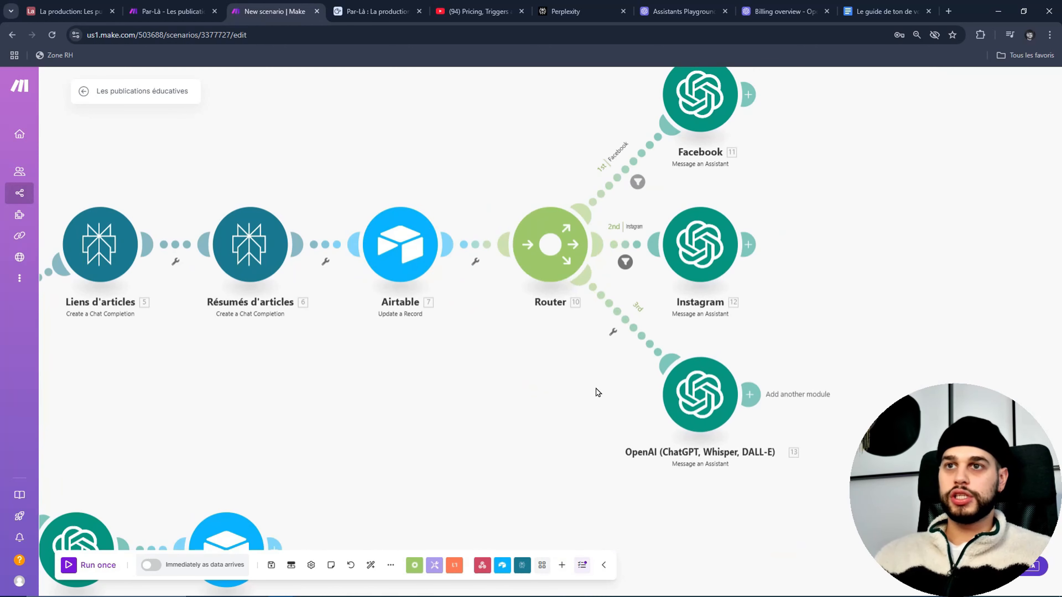
left_click(651, 337)
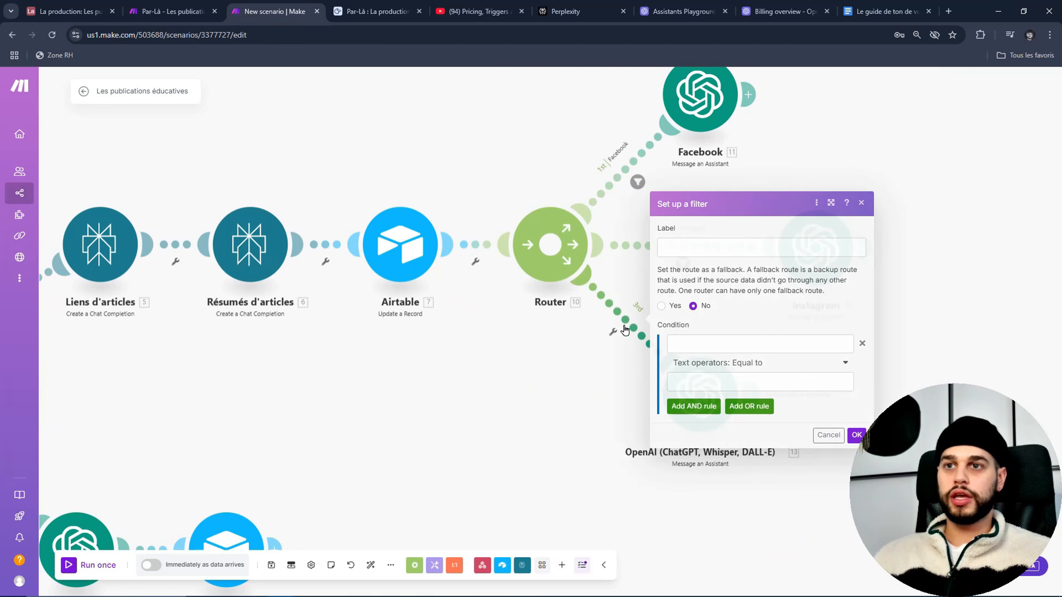
left_click(703, 247)
type("X")
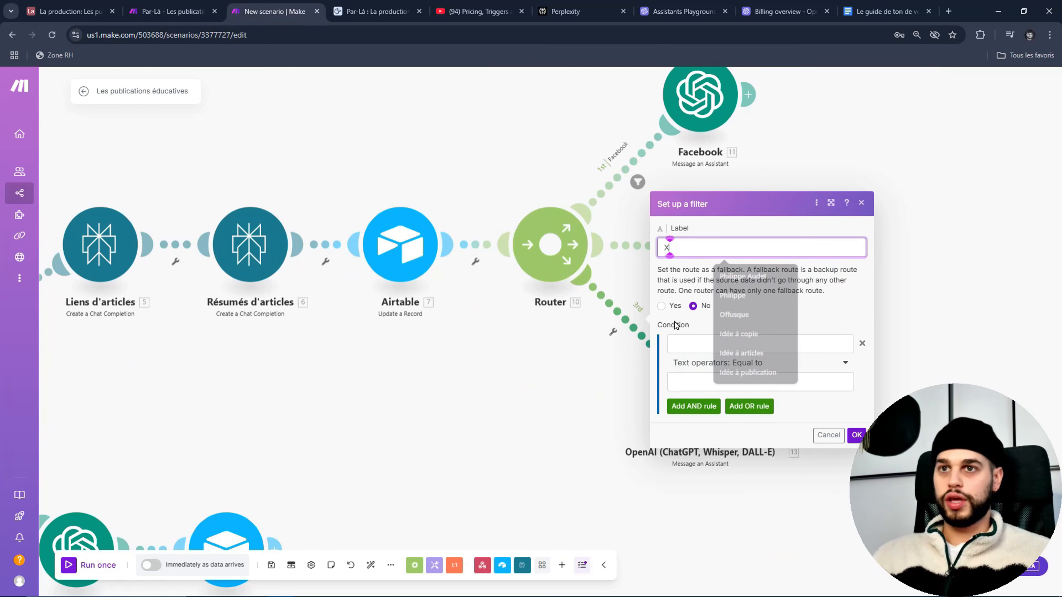
left_click(700, 344)
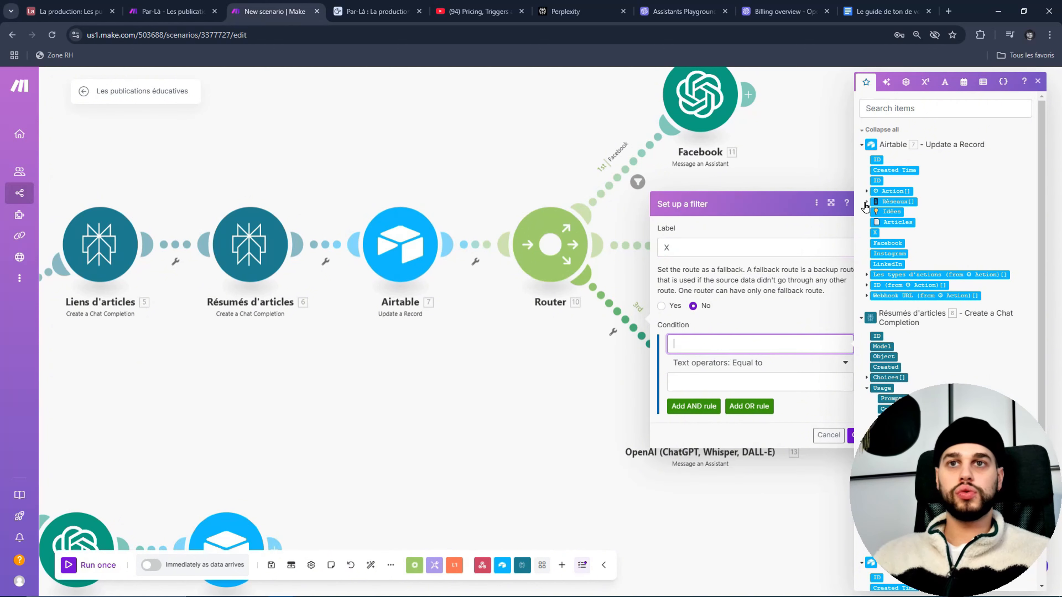
left_click(867, 202)
left_click(881, 212)
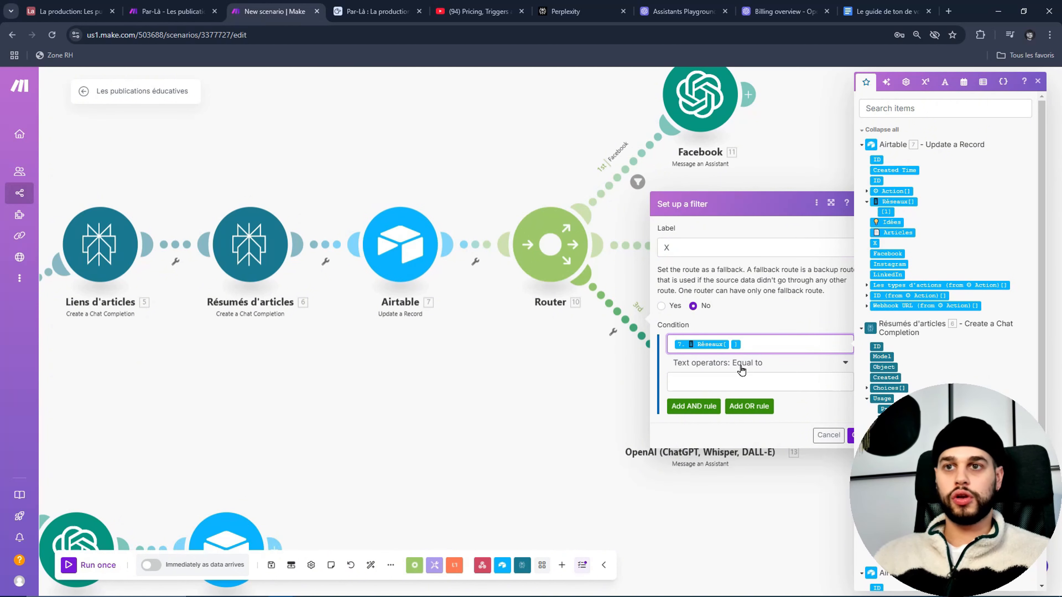
left_click(746, 376)
left_click(746, 362)
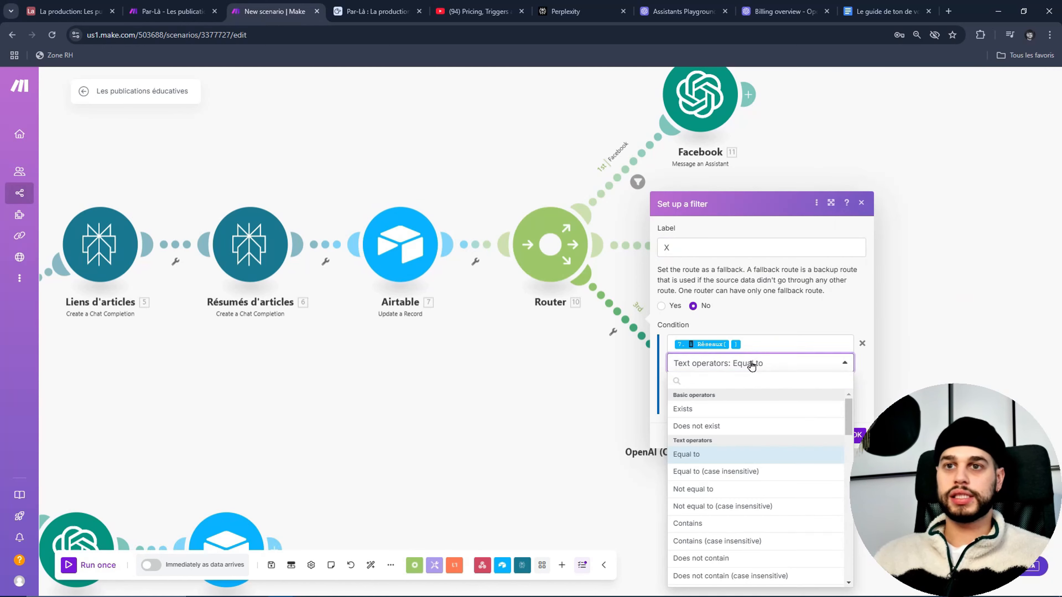
left_click(723, 541)
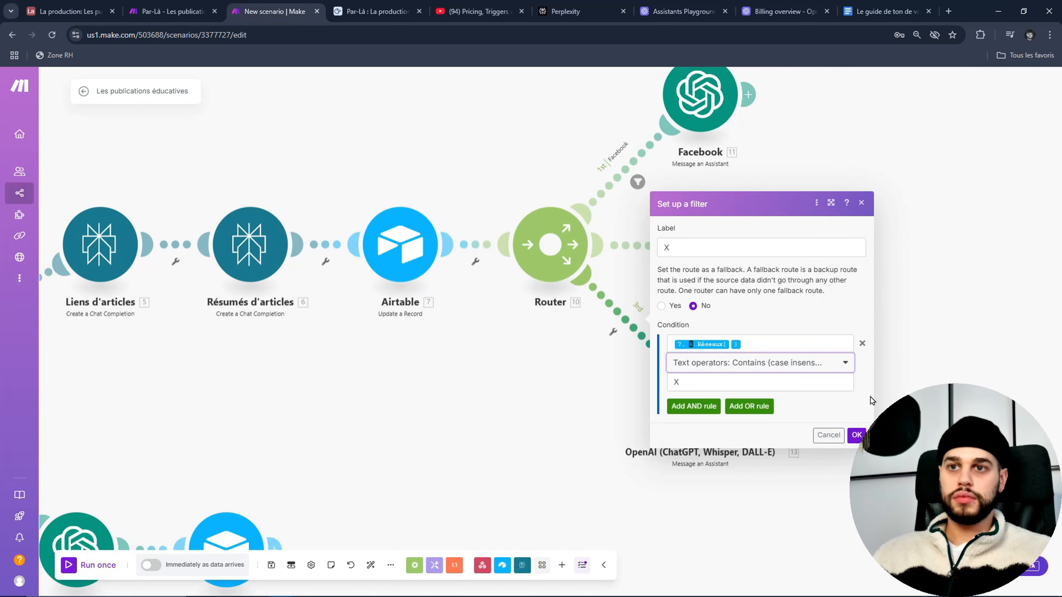
left_click(856, 435)
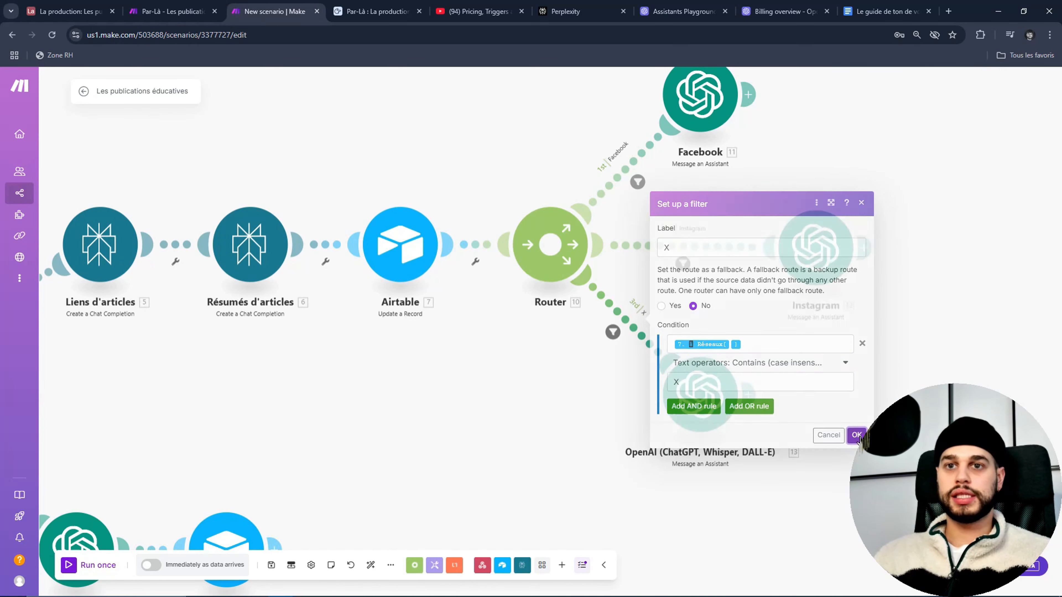
Step: Rename the OpenAI module on the third router route as "X"
left_click_drag(725, 405, 674, 378)
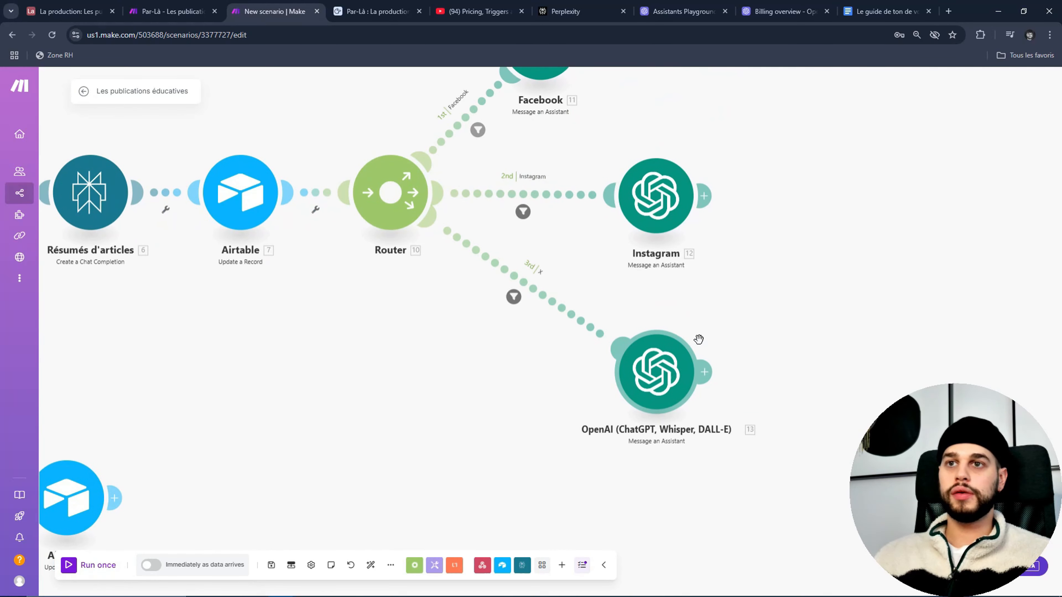
scroll(698, 340, "down", 3)
left_click_drag(577, 153, 656, 148)
right_click(636, 403)
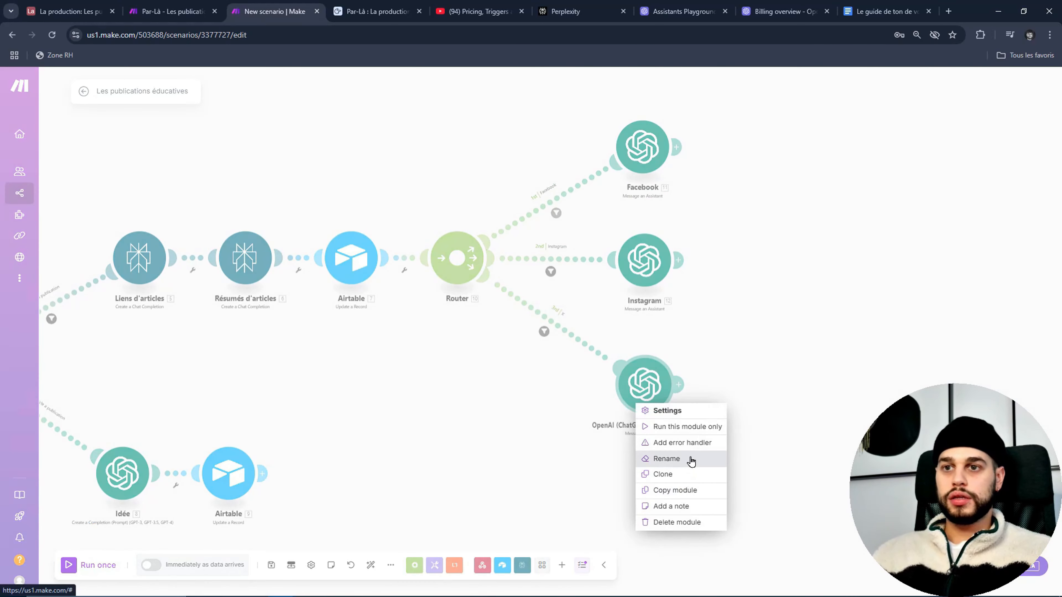
left_click(666, 458)
type("X")
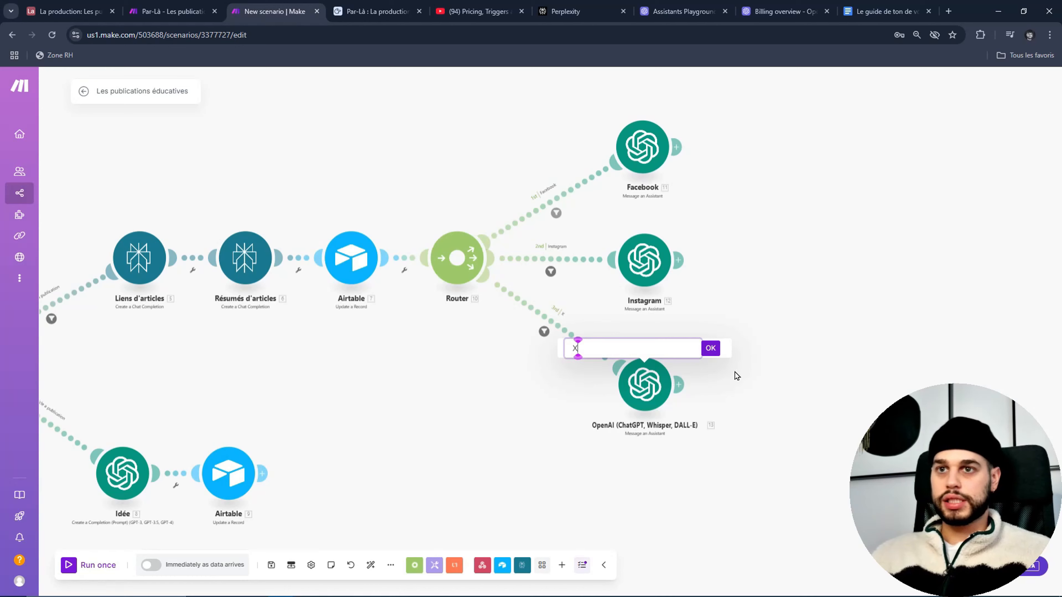
left_click(711, 348)
Step: Add an OpenAI "Message an Assistant" module on a fourth router route, using the assistant "Ton de voix pour Facebook (gpt-4o)"
left_click_drag(341, 180, 313, 131)
left_click(435, 218)
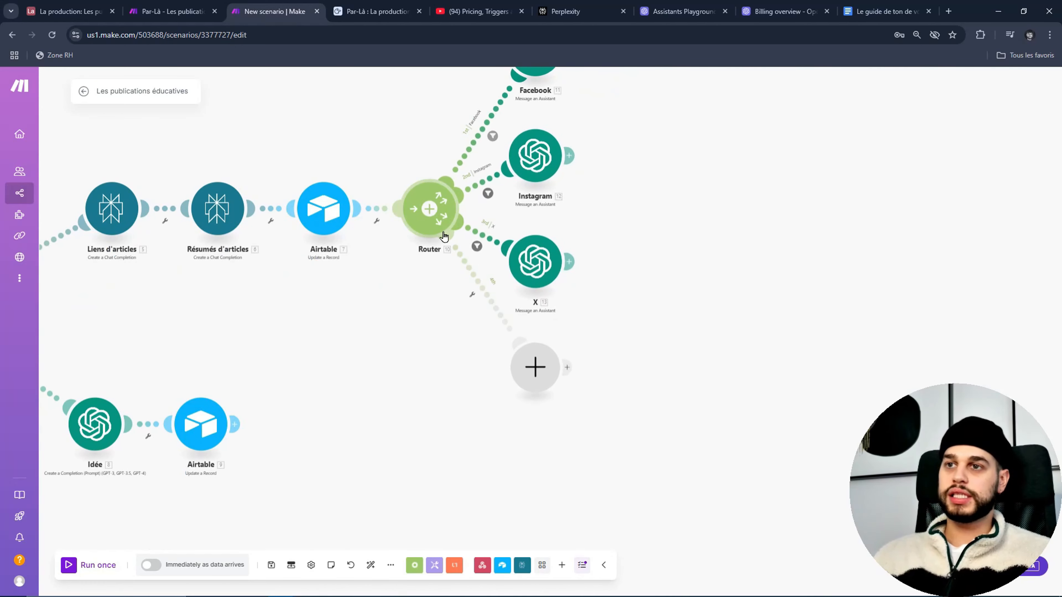
left_click(539, 366)
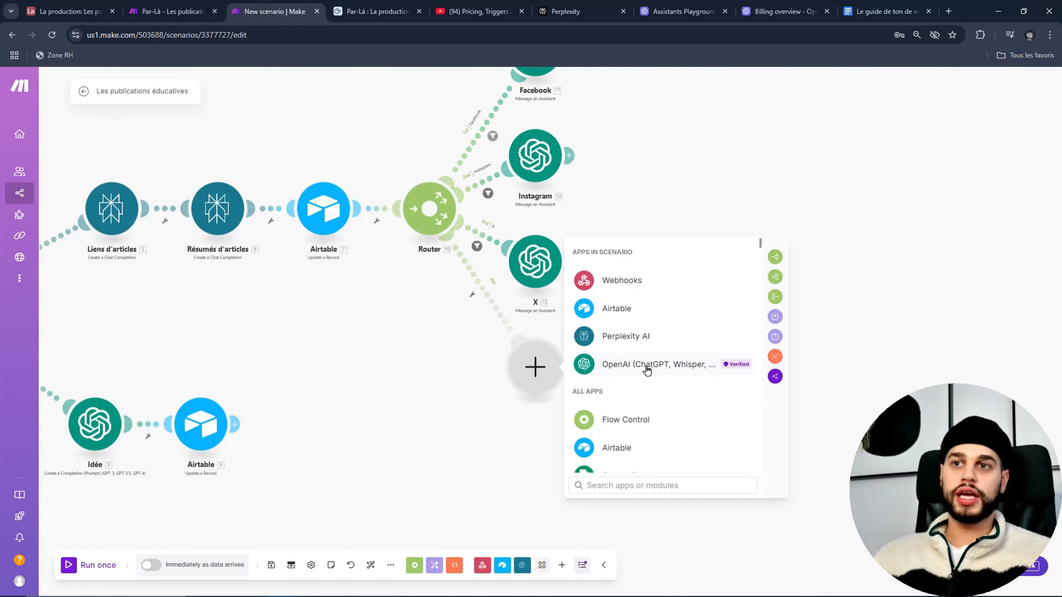
left_click(646, 367)
left_click(719, 356)
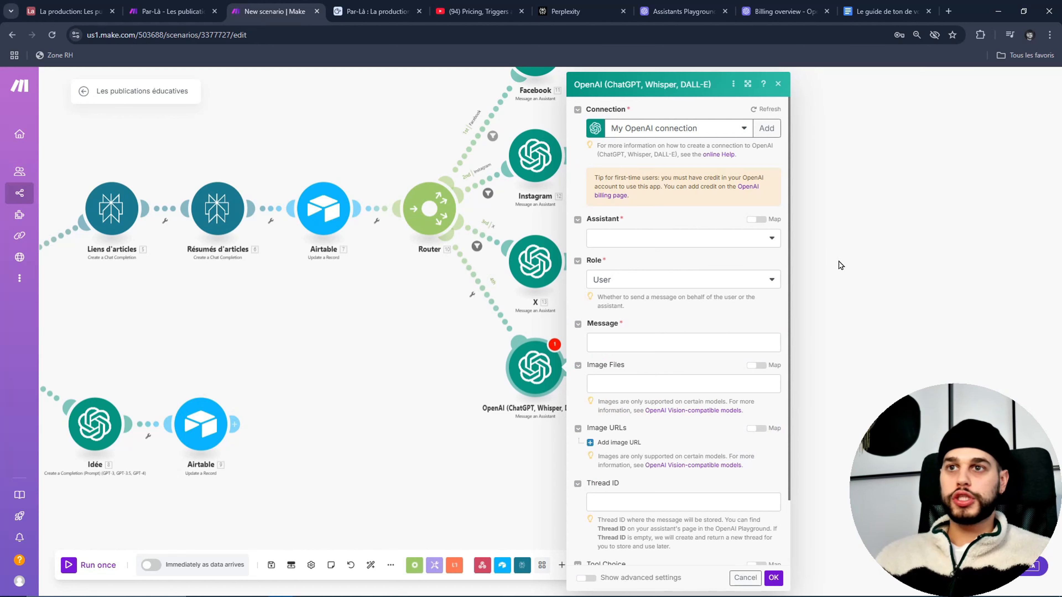
left_click(772, 243)
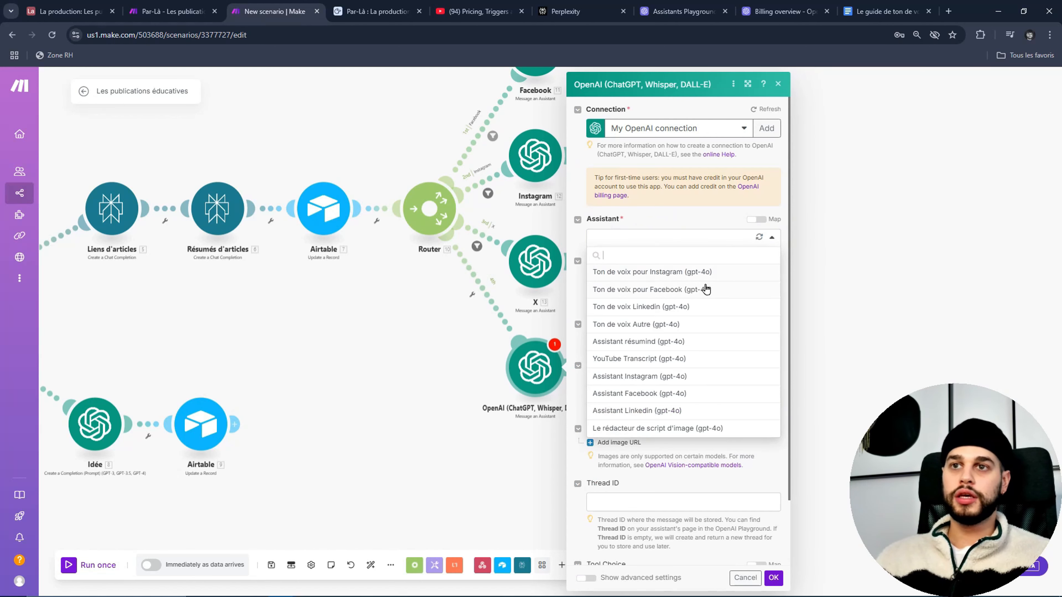
left_click(660, 295)
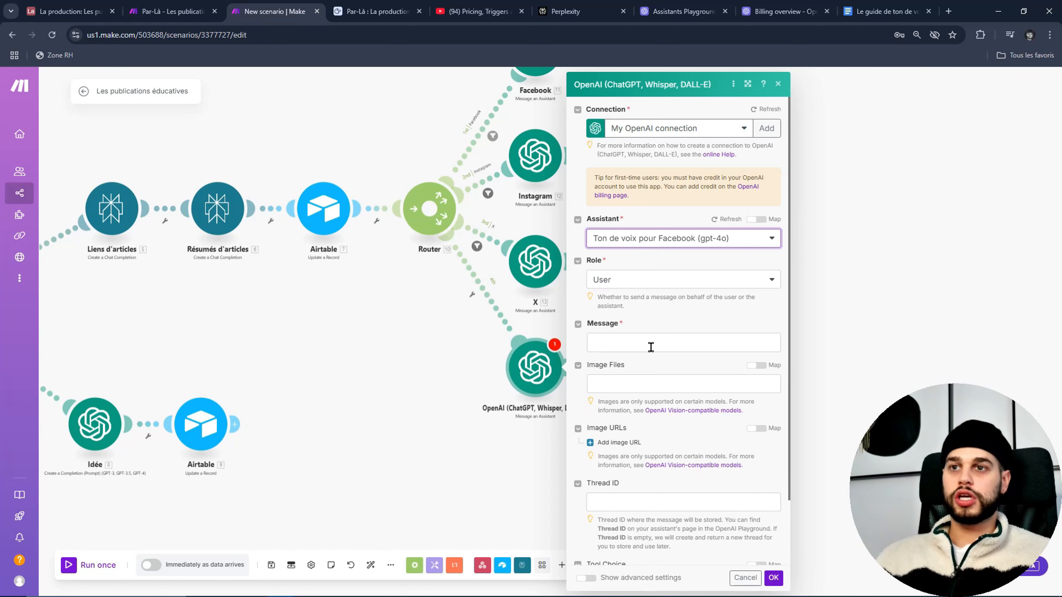
Step: Paste the LinkedIn prompt as the message and remove its "Le résumé d'article" line and old main-subject variable
left_click(626, 351)
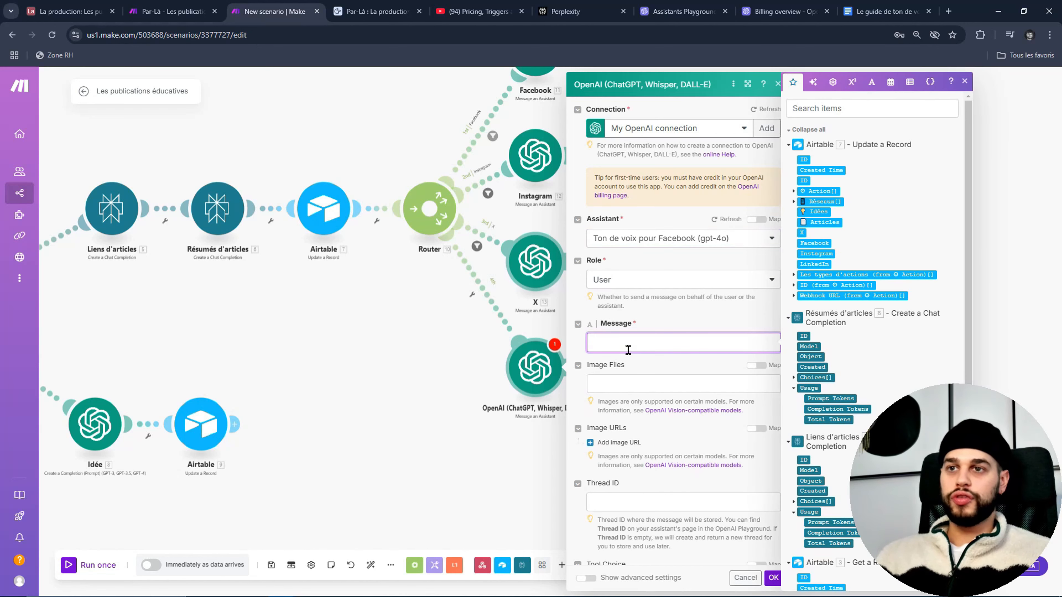
key("ctrl+v")
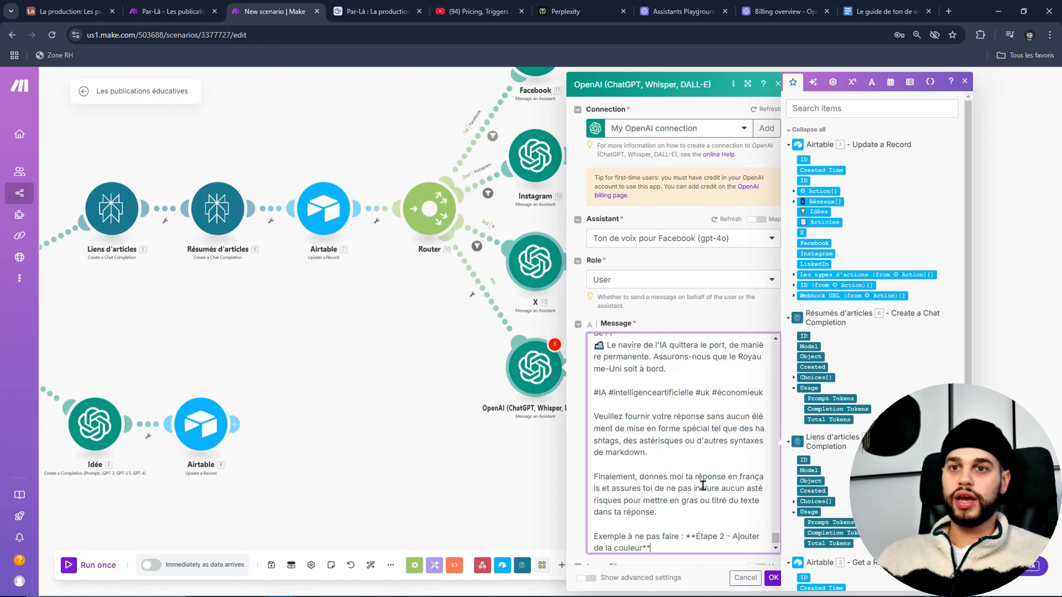
scroll(703, 486, "up", 10)
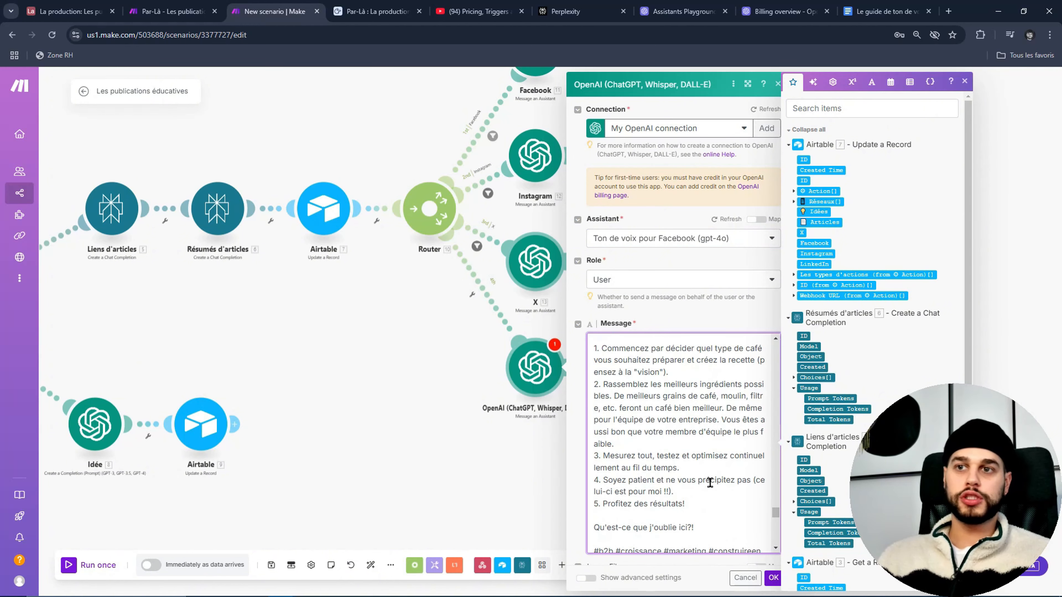
scroll(709, 482, "up", 10)
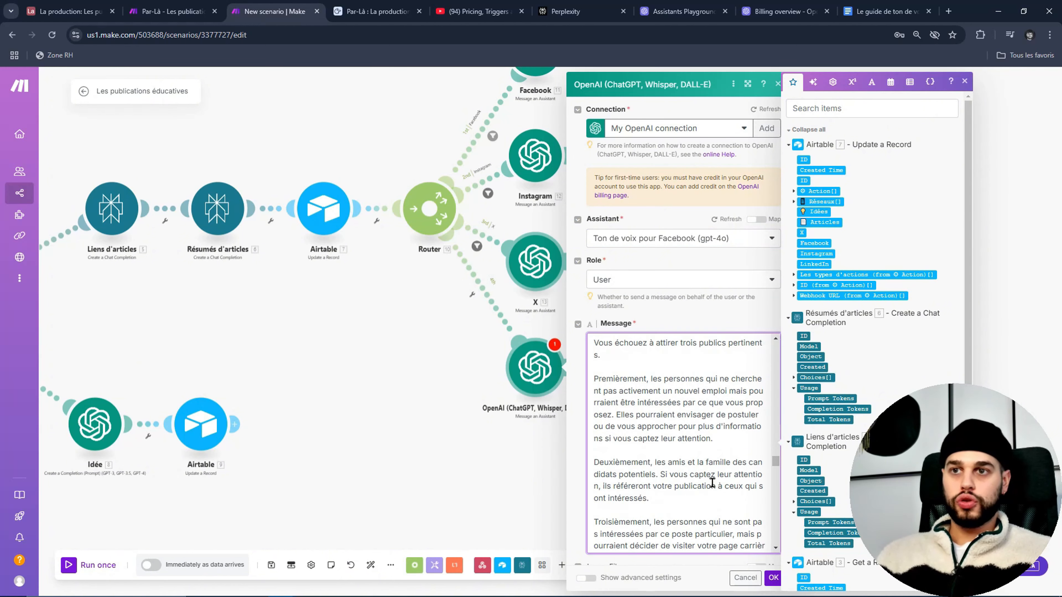
scroll(712, 482, "up", 10)
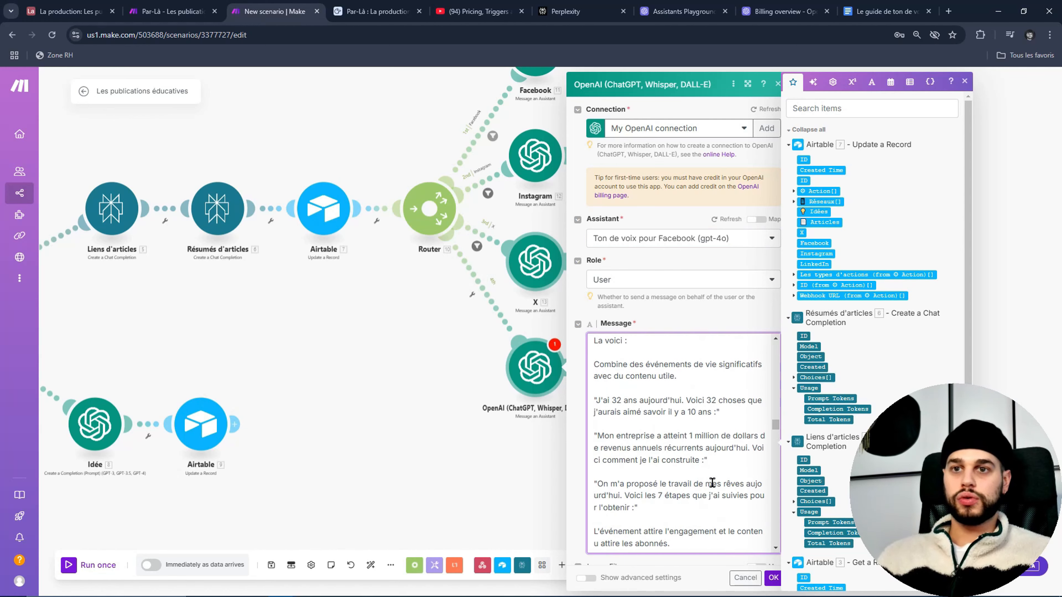
scroll(712, 482, "up", 10)
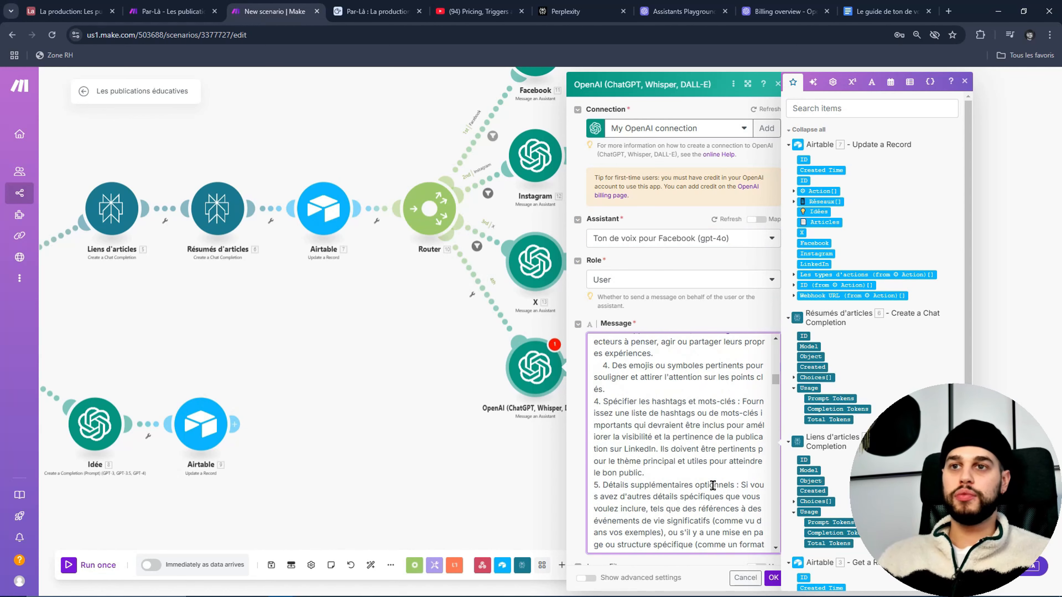
scroll(712, 485, "up", 10)
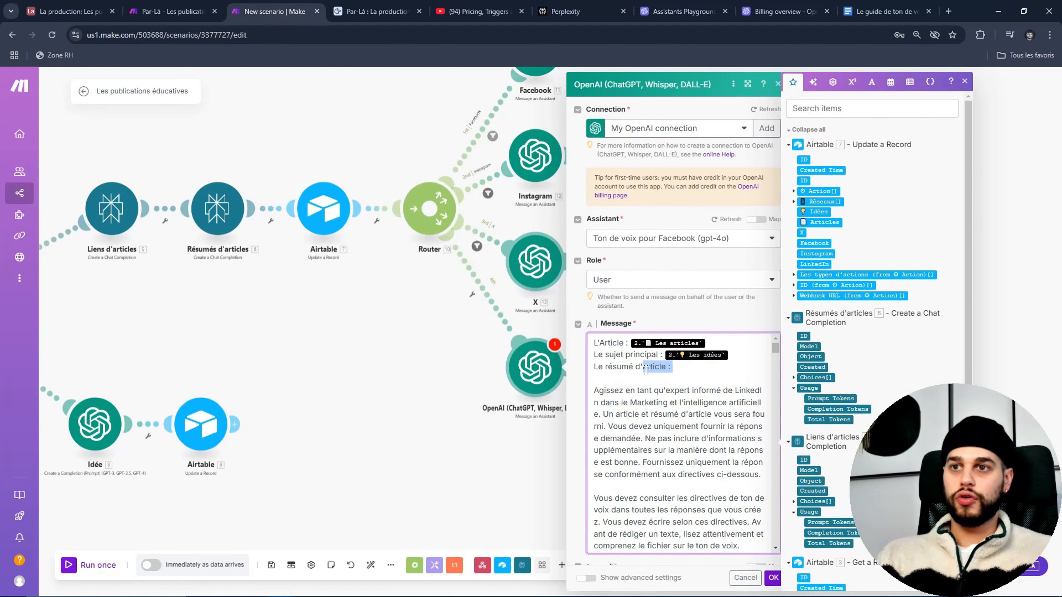
key("BackSpace")
key("BackSpace")
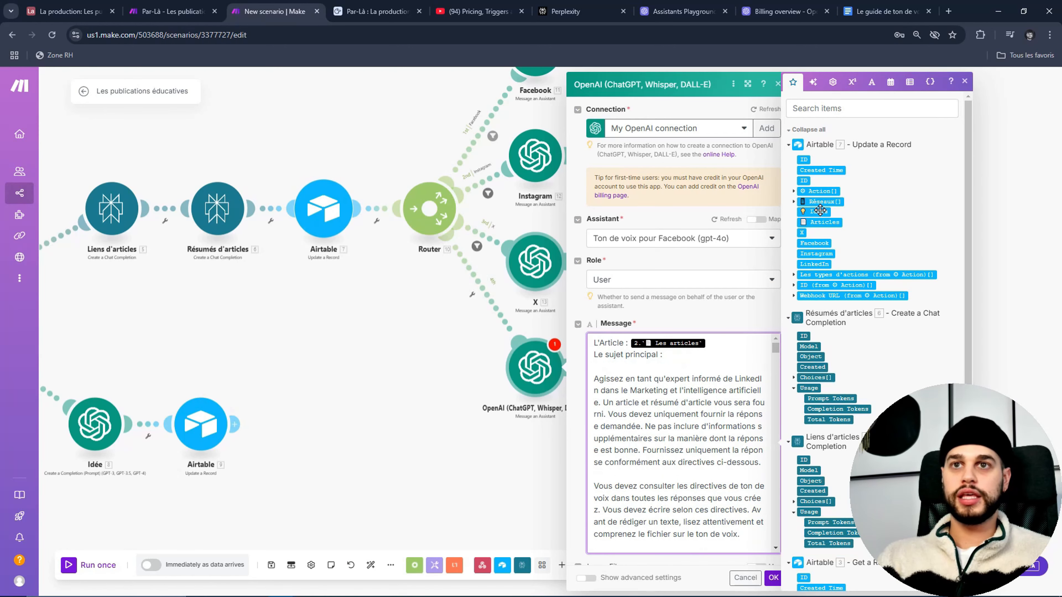
Step: Map Airtable's Idées to the main subject, replace the old article variable with Airtable's Articles, and save the module
left_click(817, 211)
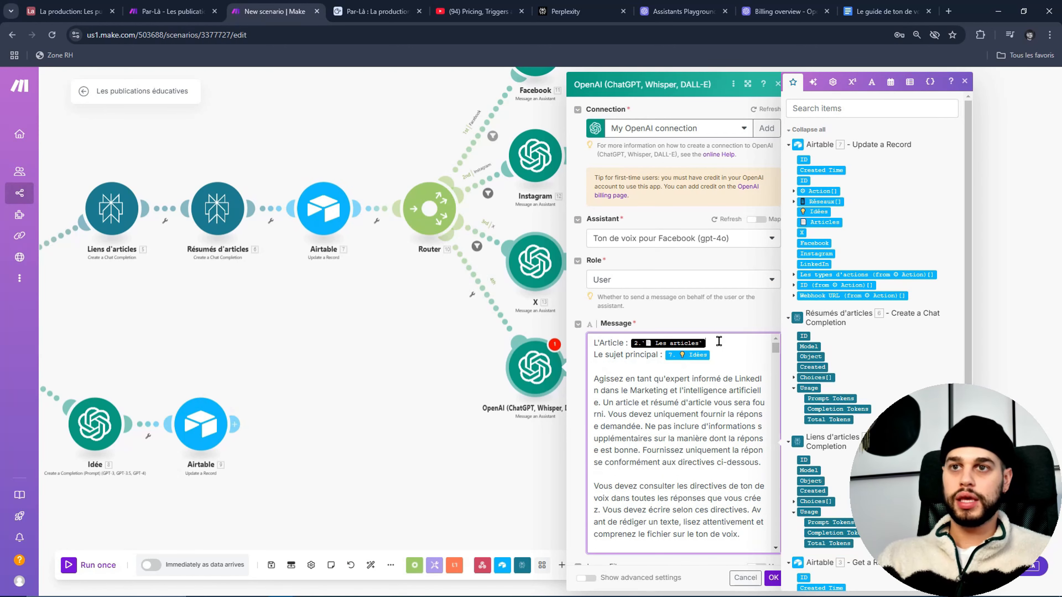
left_click(718, 341)
key("BackSpace")
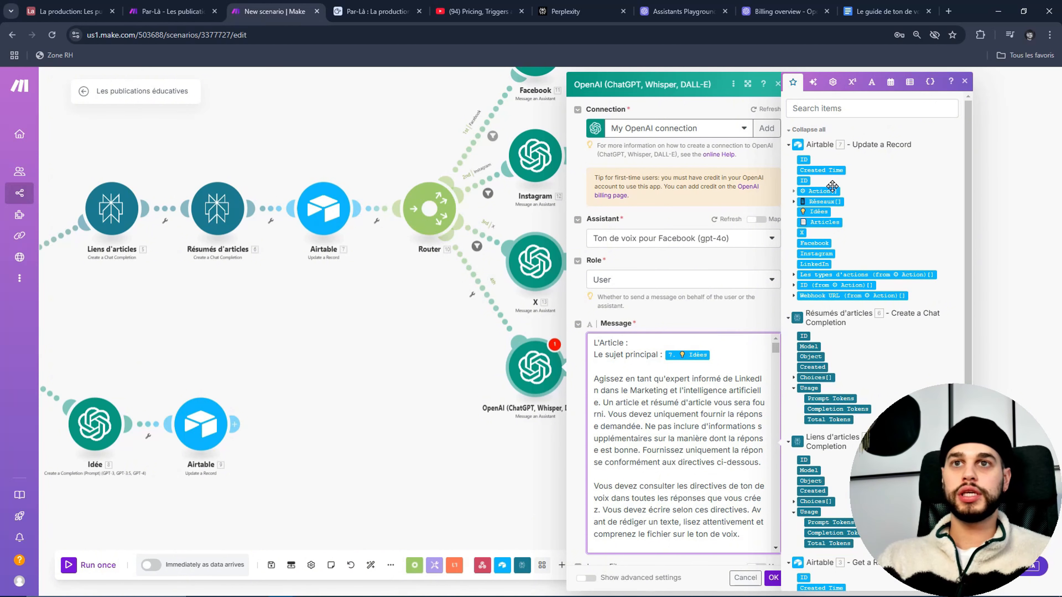
left_click(822, 221)
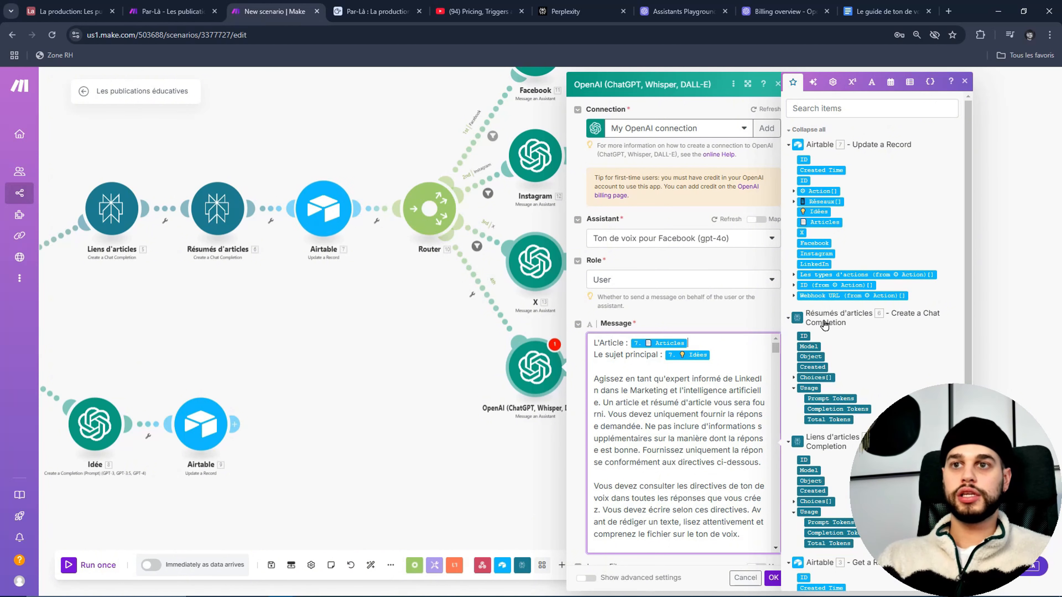
left_click(773, 578)
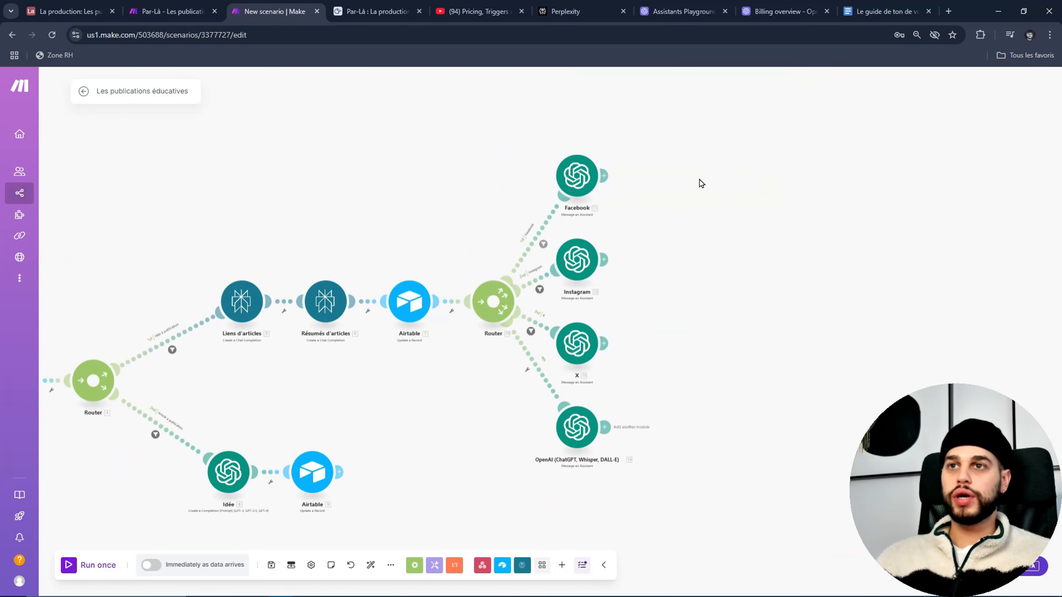
Step: Add an Airtable "Update a Record" module after the Facebook module and select the base "La production"
left_click(604, 174)
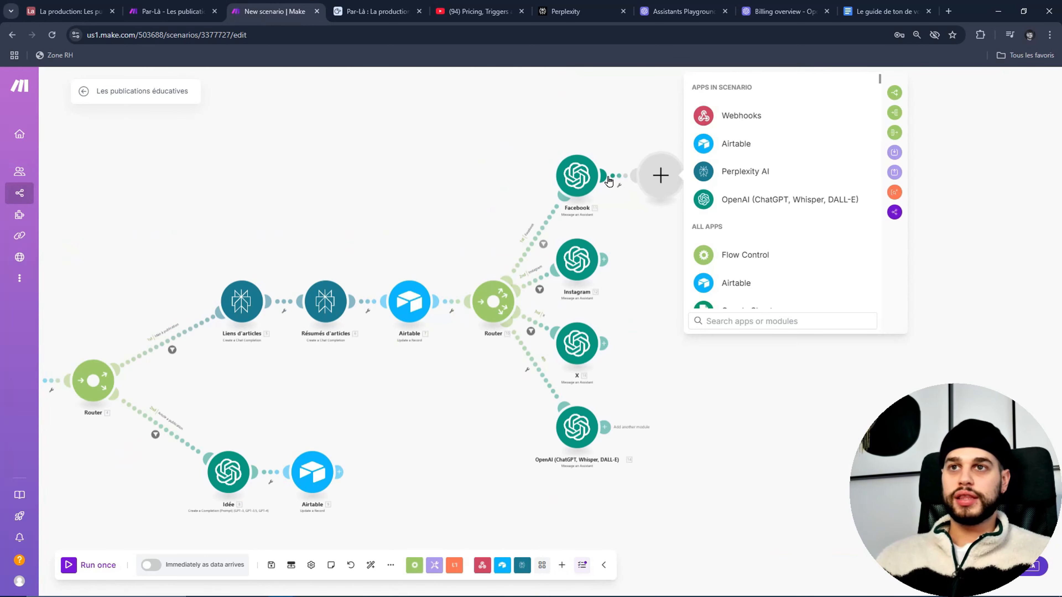
left_click(729, 282)
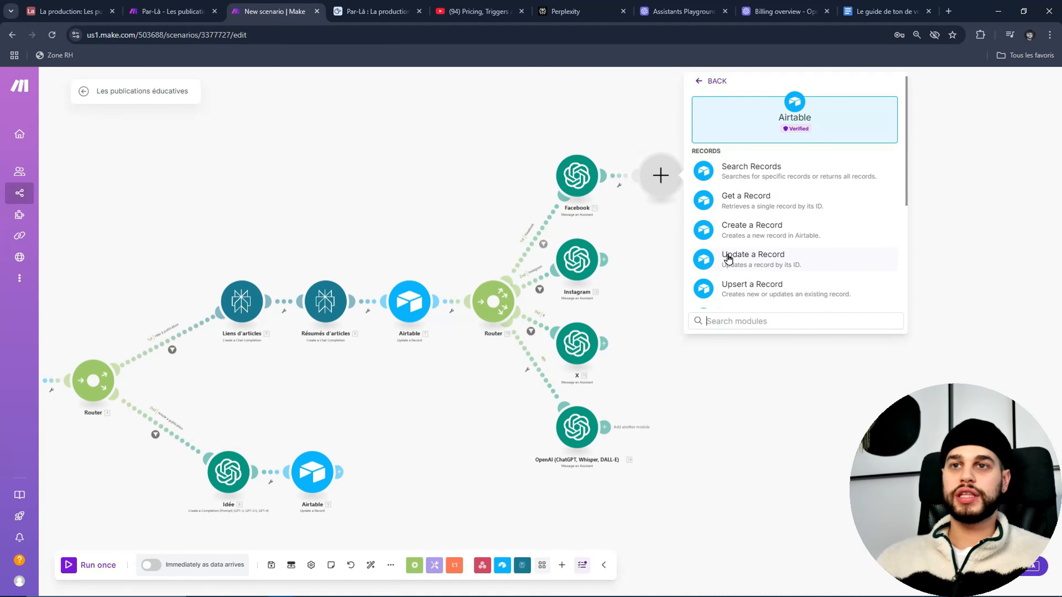
left_click(738, 264)
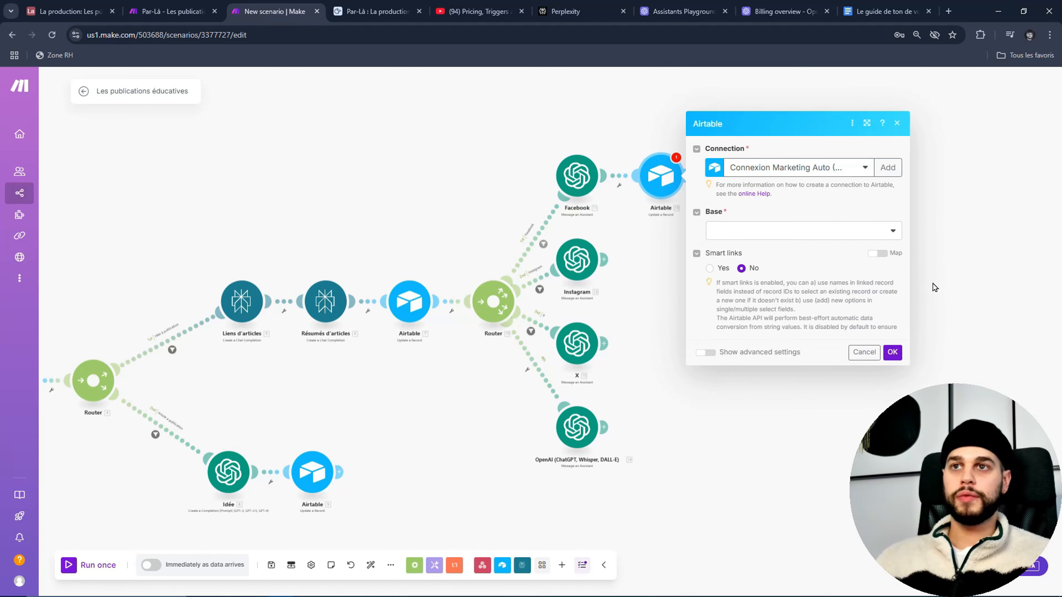
left_click(785, 190)
left_click(774, 212)
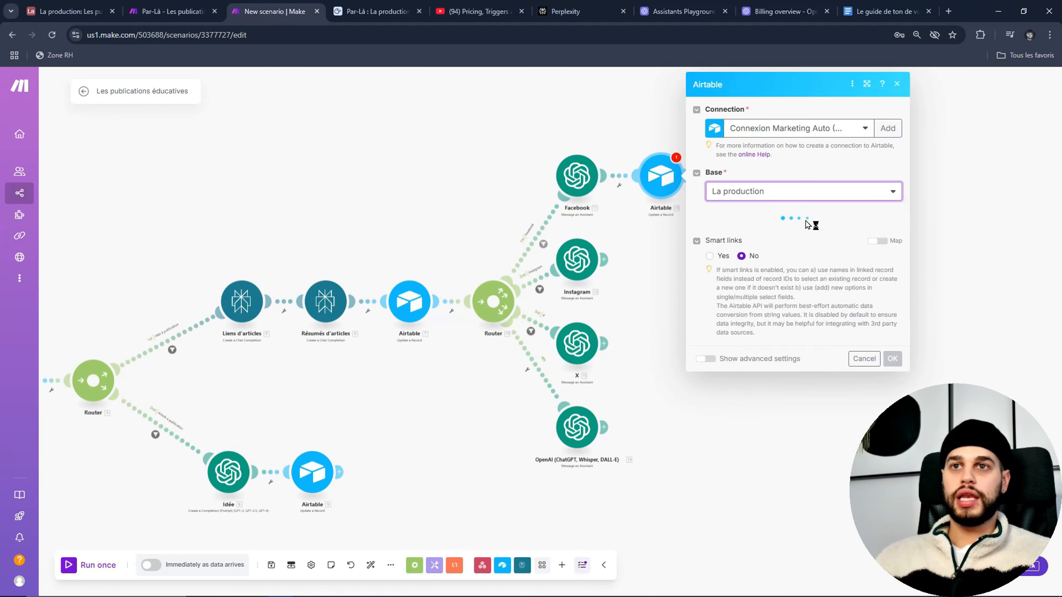
Step: Set the Facebook route's Airtable update to the table "Les publications" and map the previous Airtable module's ID as its Record ID
left_click(825, 239)
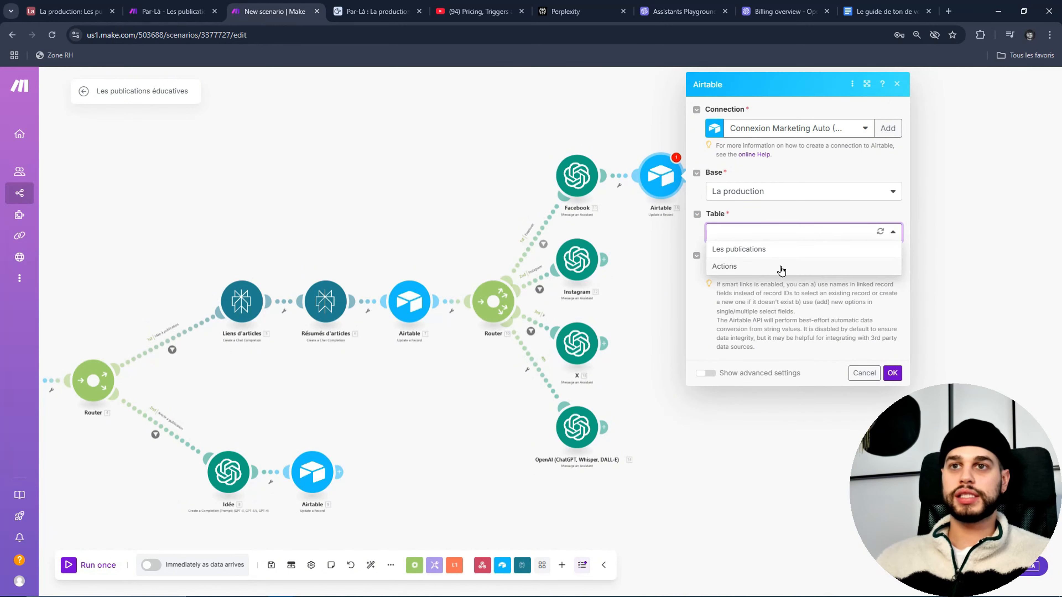
left_click(782, 251)
left_click(763, 274)
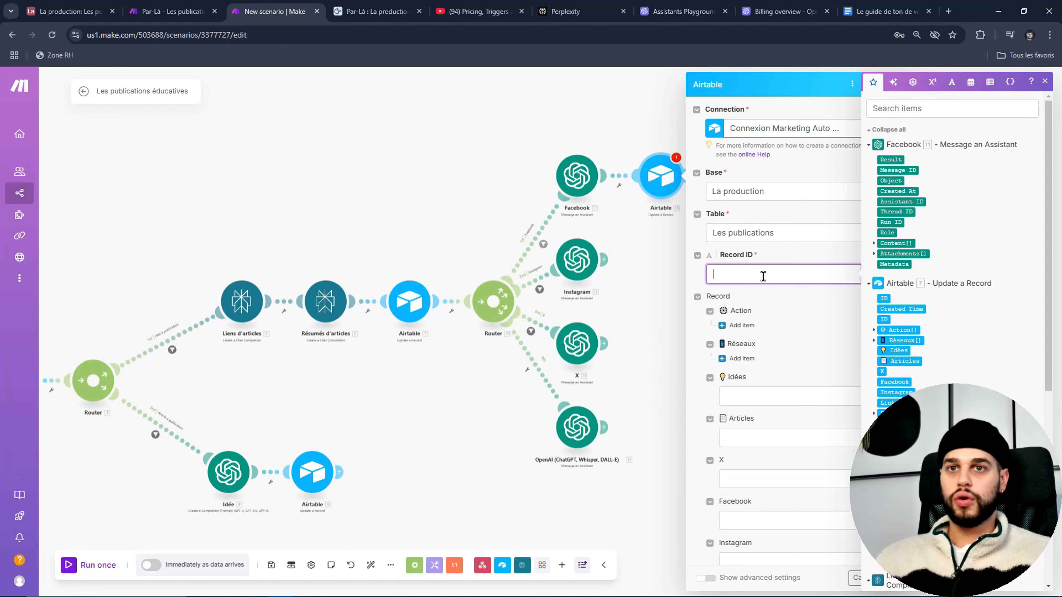
left_click_drag(884, 297, 794, 275)
Step: Map the Facebook assistant's Result to the record's Facebook field and save the module
scroll(769, 397, "down", 4)
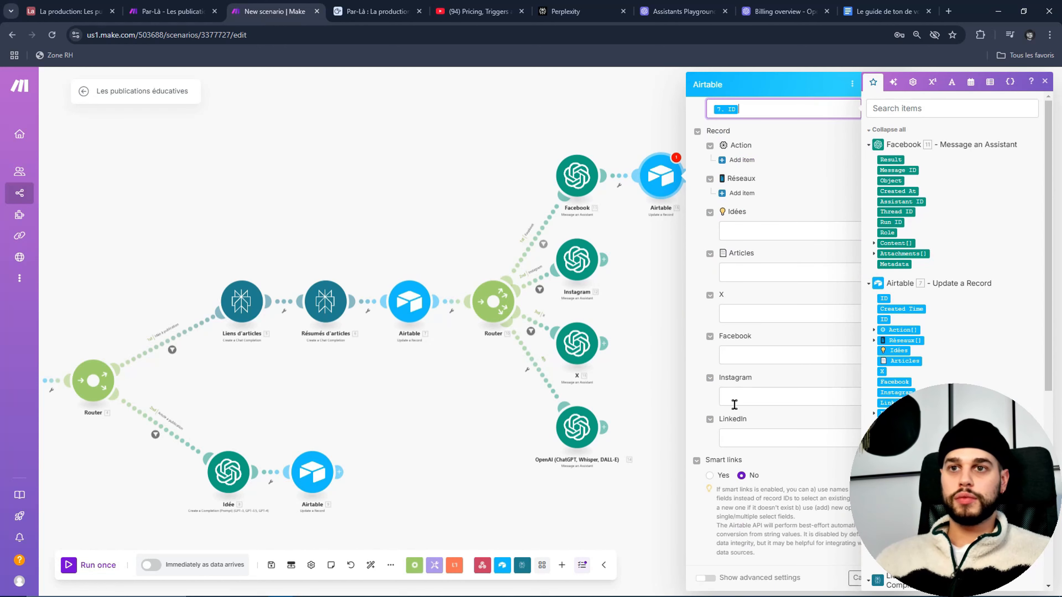
left_click(768, 351)
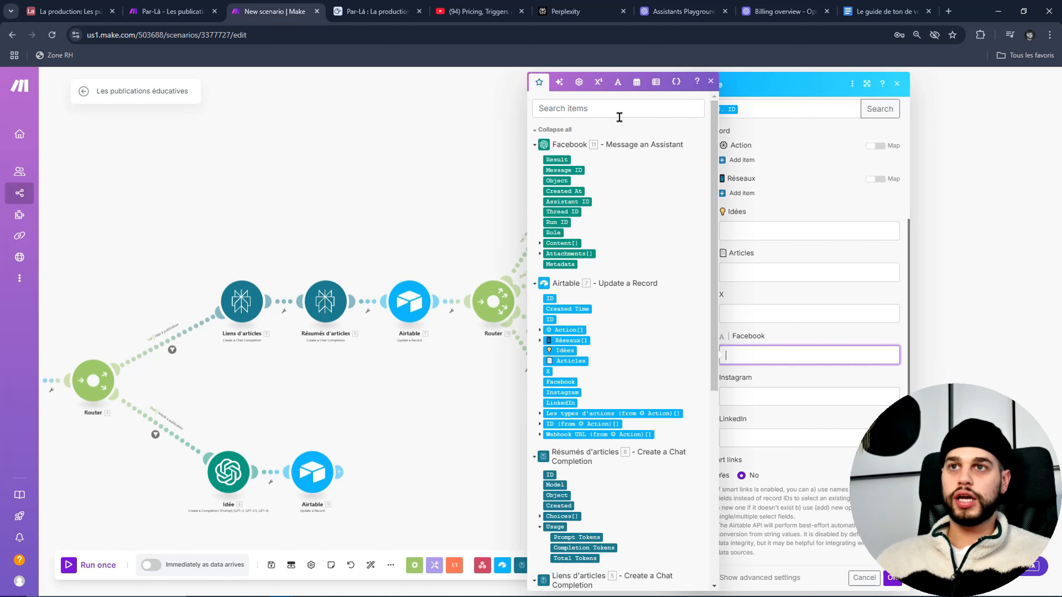
left_click_drag(560, 156, 748, 355)
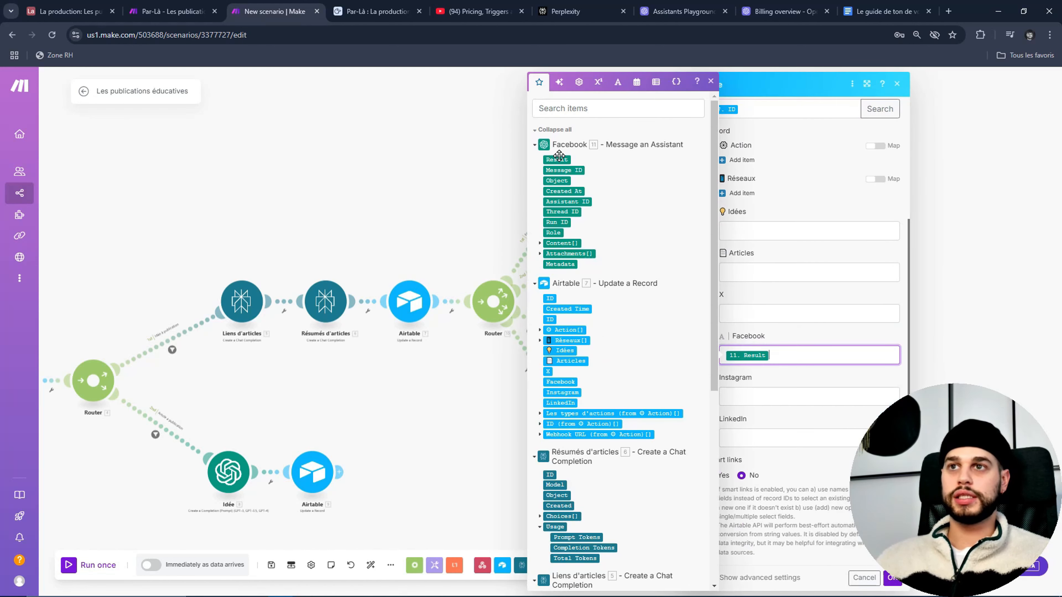
left_click(892, 577)
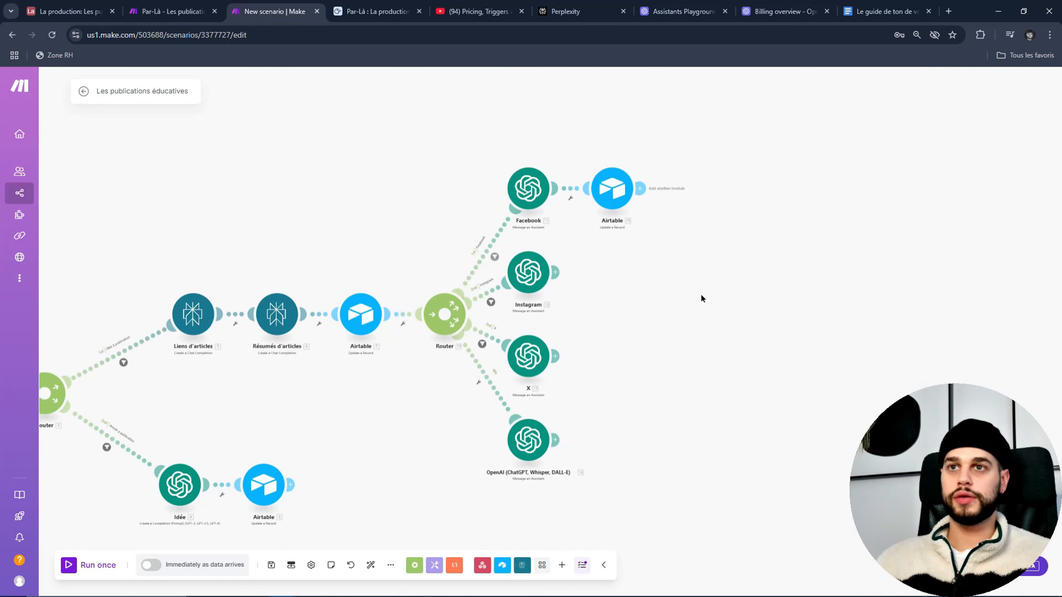
Step: Add an Airtable "Update a Record" module after the Instagram module, using the base "La production" and the table "Les publications"
left_click(524, 277)
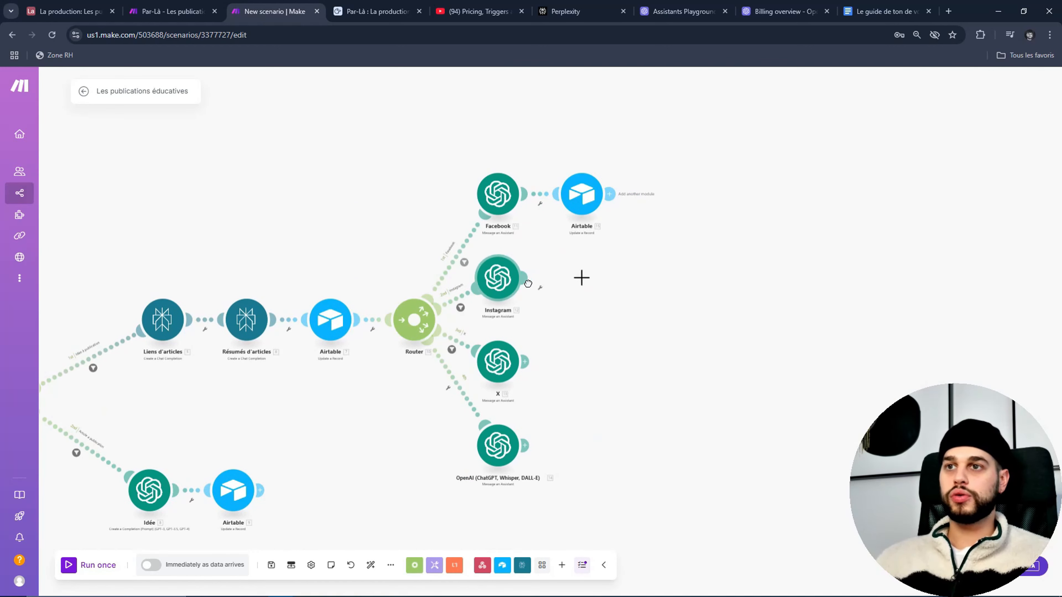
left_click(642, 219)
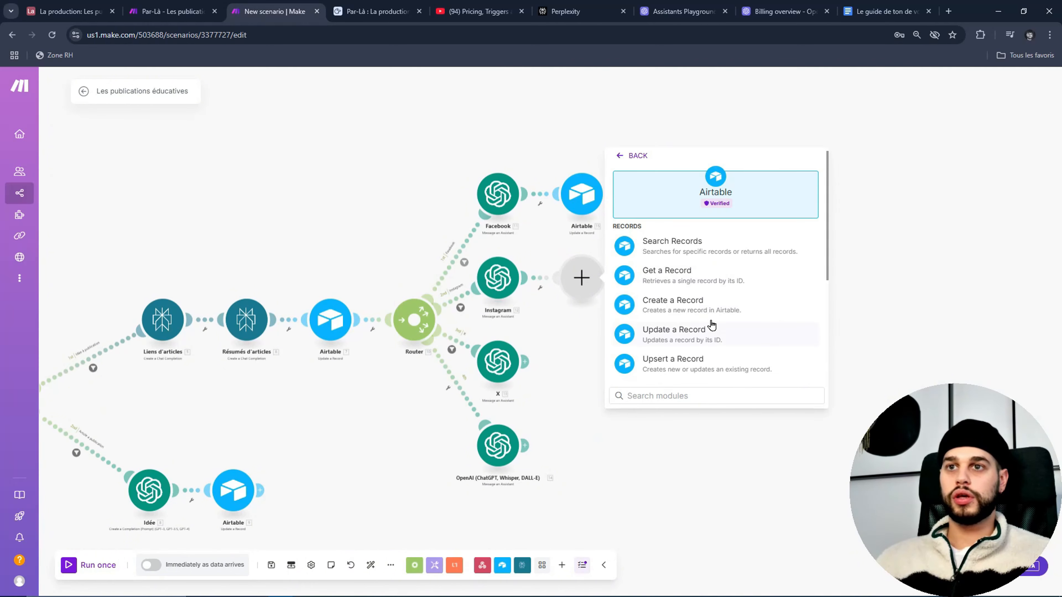
left_click(712, 334)
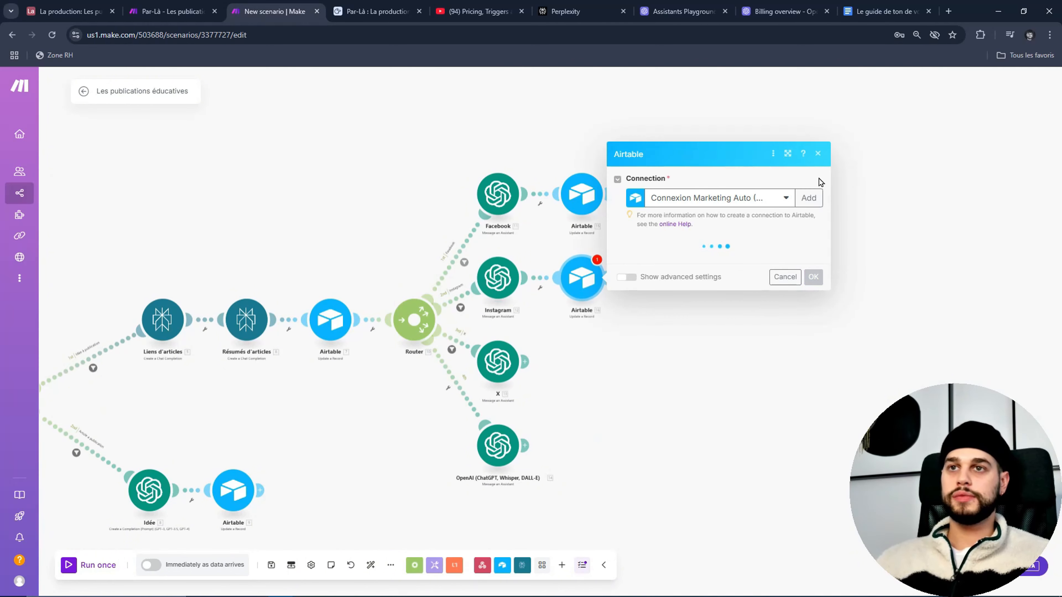
left_click(749, 257)
left_click(733, 284)
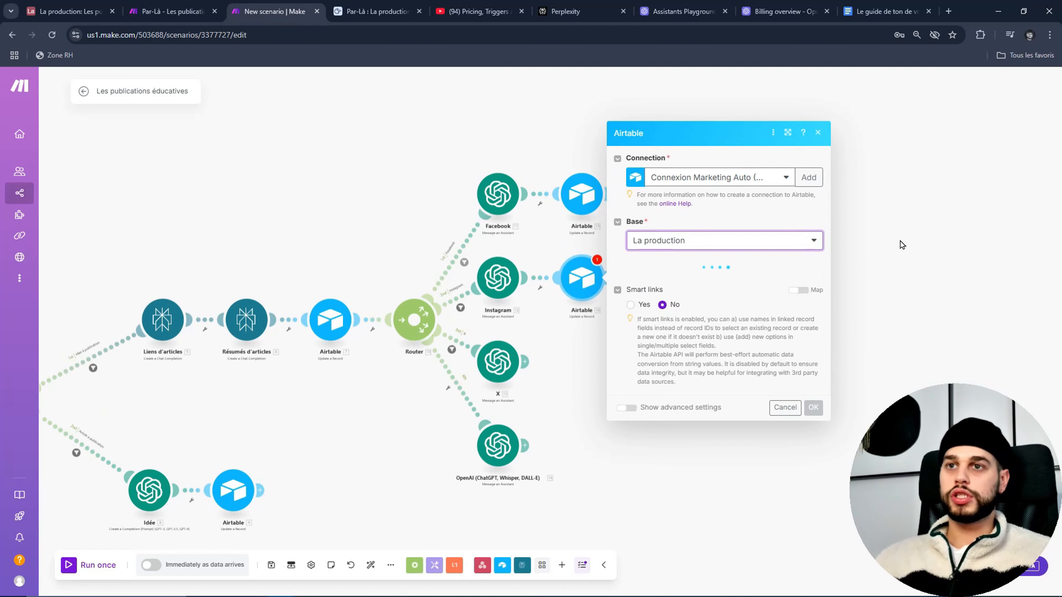
left_click(754, 282)
left_click(730, 301)
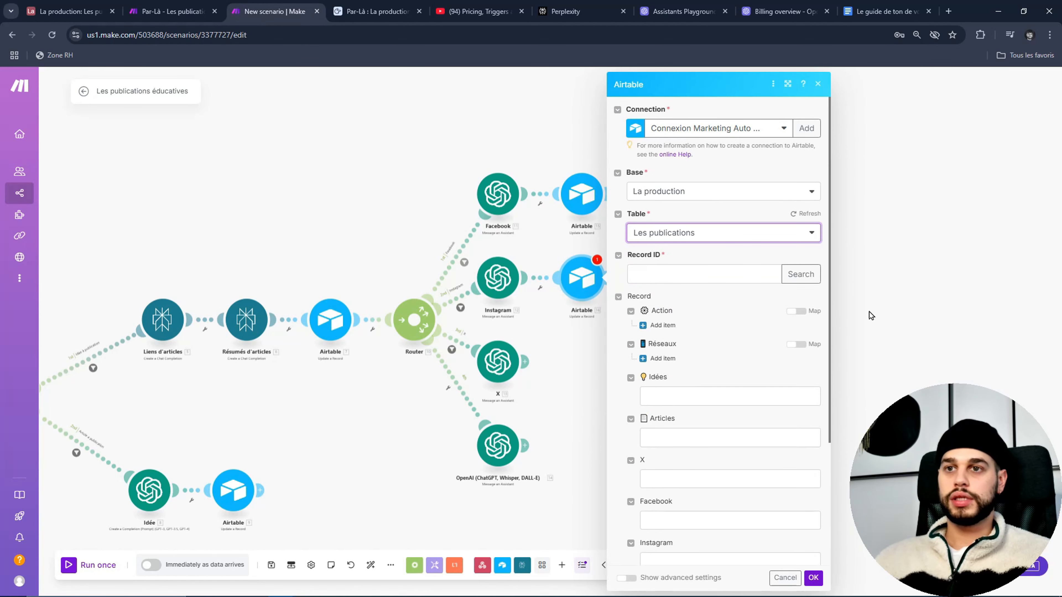
Step: Map the Instagram assistant's Result to the record's Instagram field and try to save the module
scroll(760, 418, "down", 4)
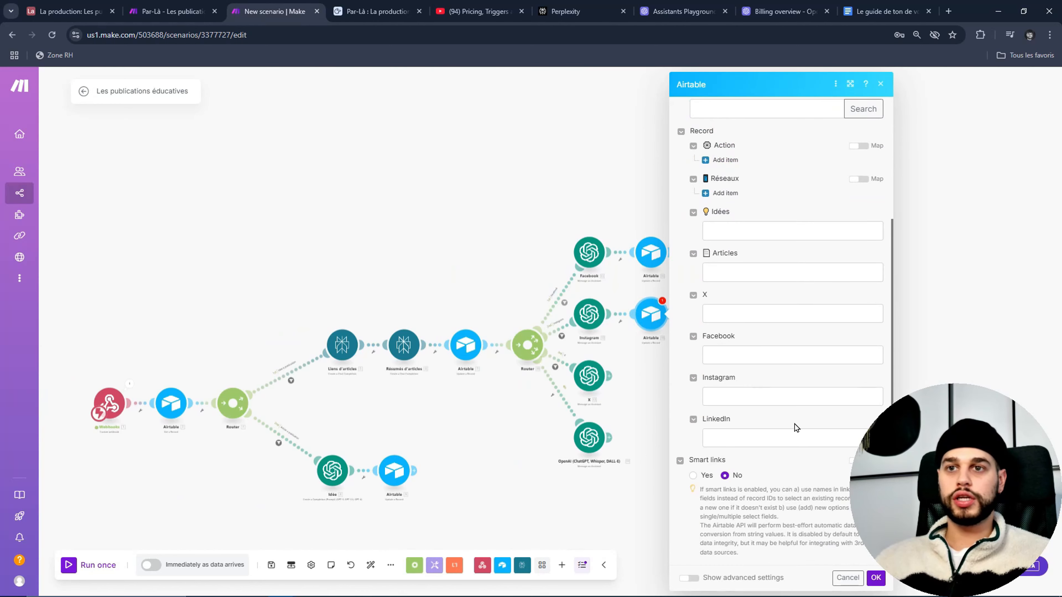
left_click(774, 401)
left_click(540, 159)
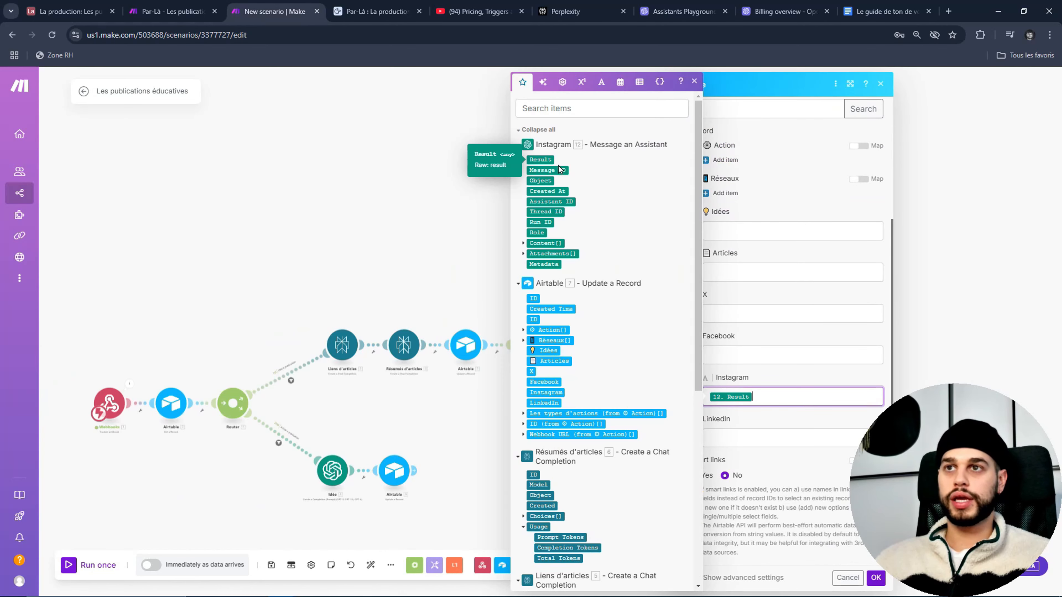
left_click(877, 579)
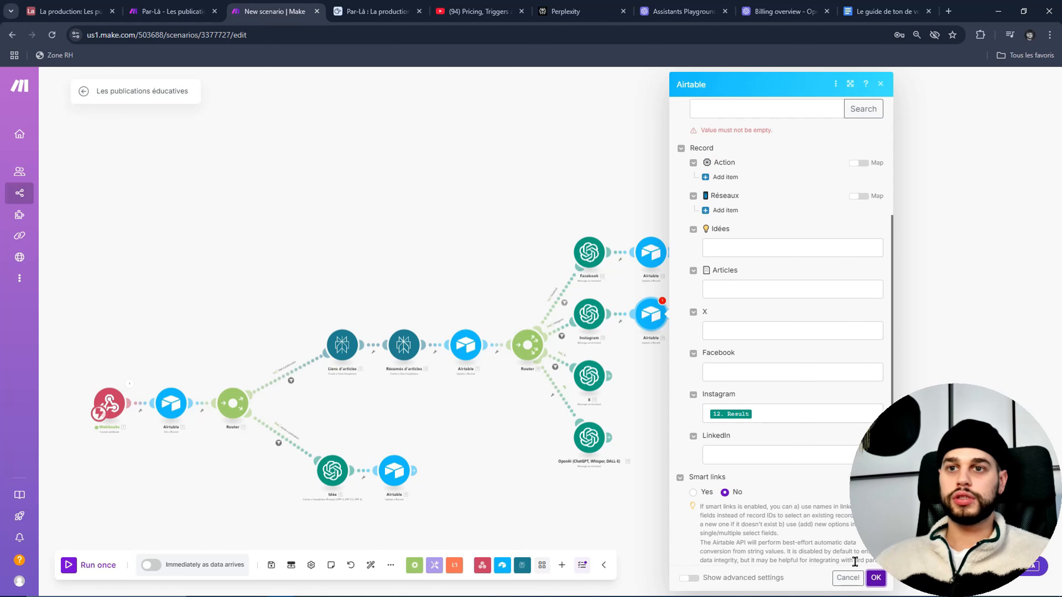
Step: Map the previous Airtable module's ID as the Record ID of the Instagram route's update
scroll(777, 293, "up", 3)
left_click(770, 217)
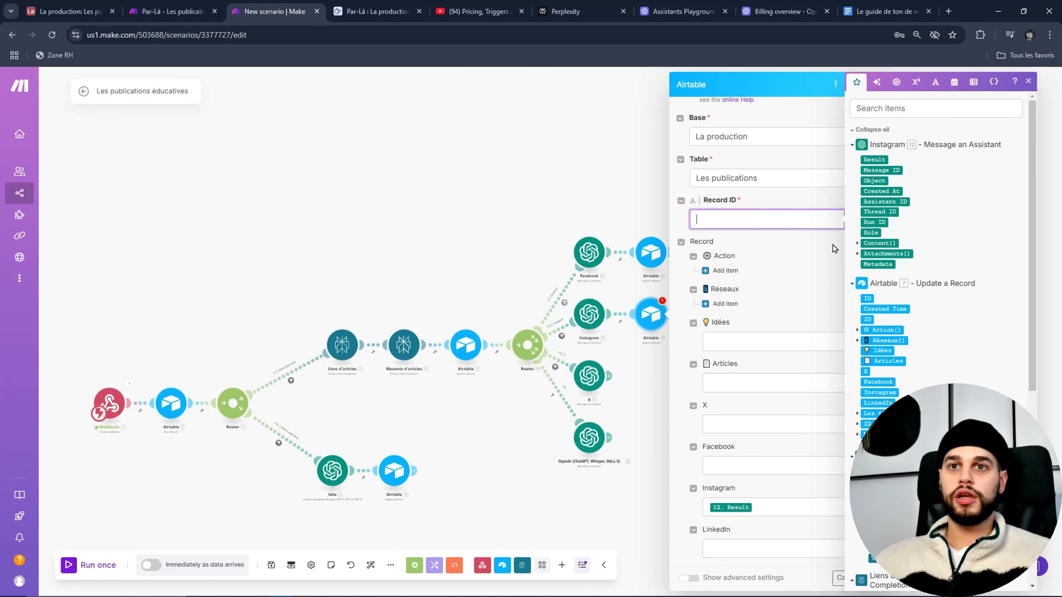
left_click(866, 297)
scroll(813, 375, "down", 3)
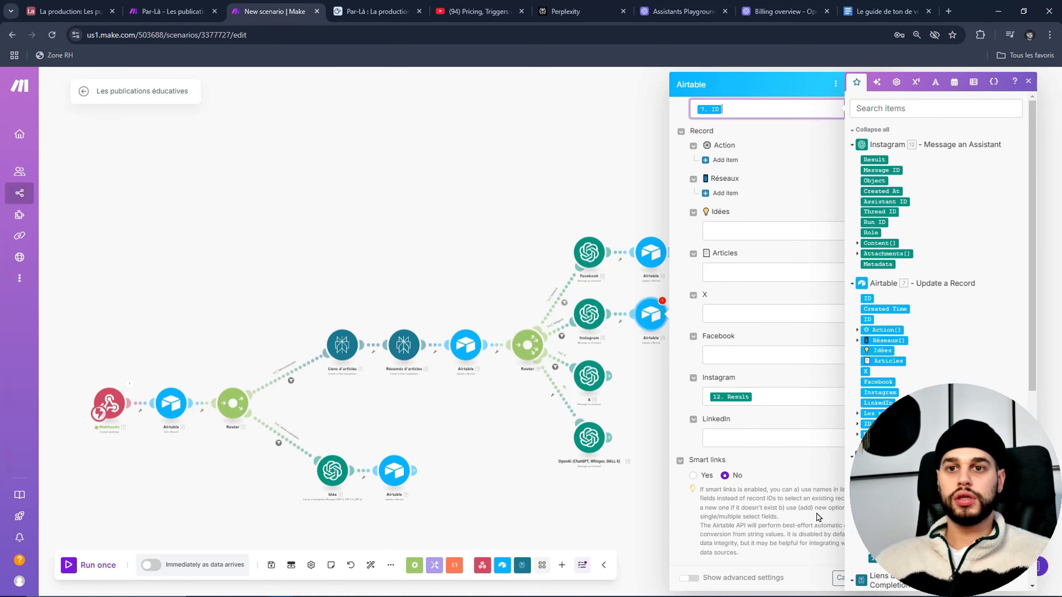
left_click(821, 521)
Step: Map the previous Airtable module's ID as the Record ID of the X route's update and open its X field for mapping
scroll(820, 522, "up", 5)
left_click(765, 272)
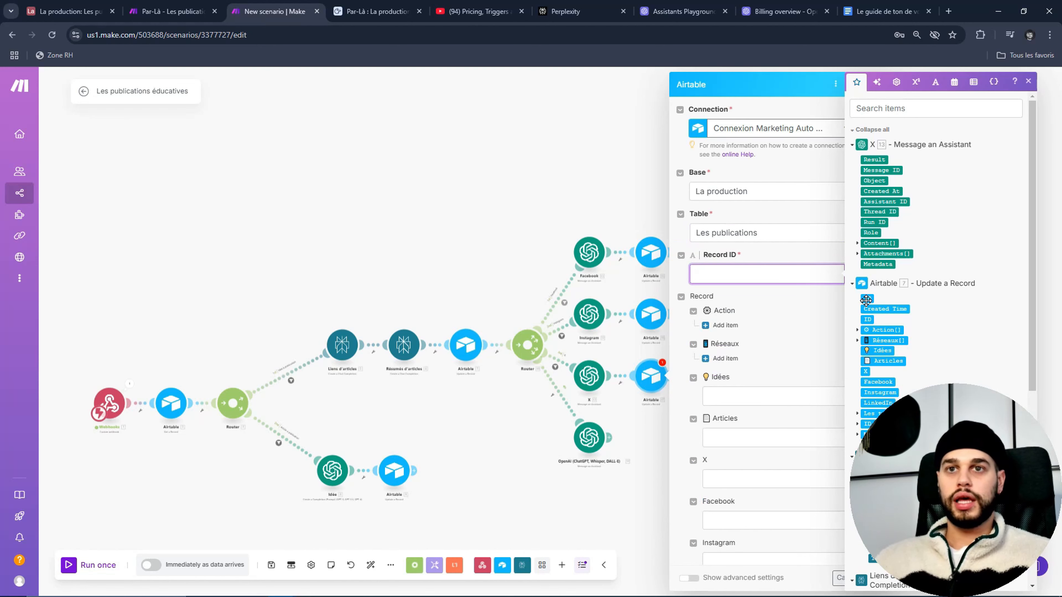
scroll(757, 427, "down", 3)
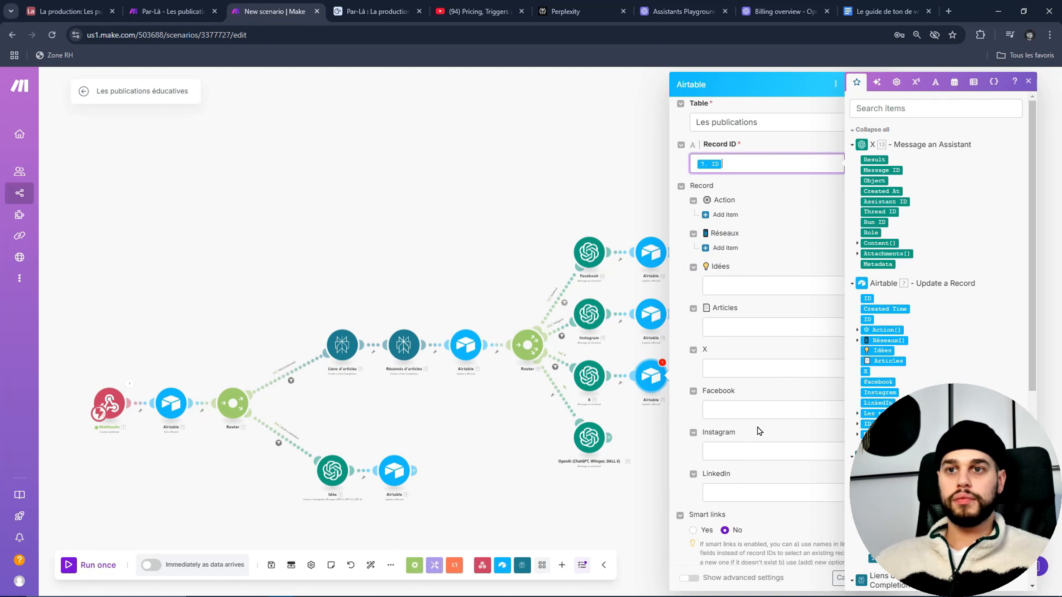
left_click(762, 368)
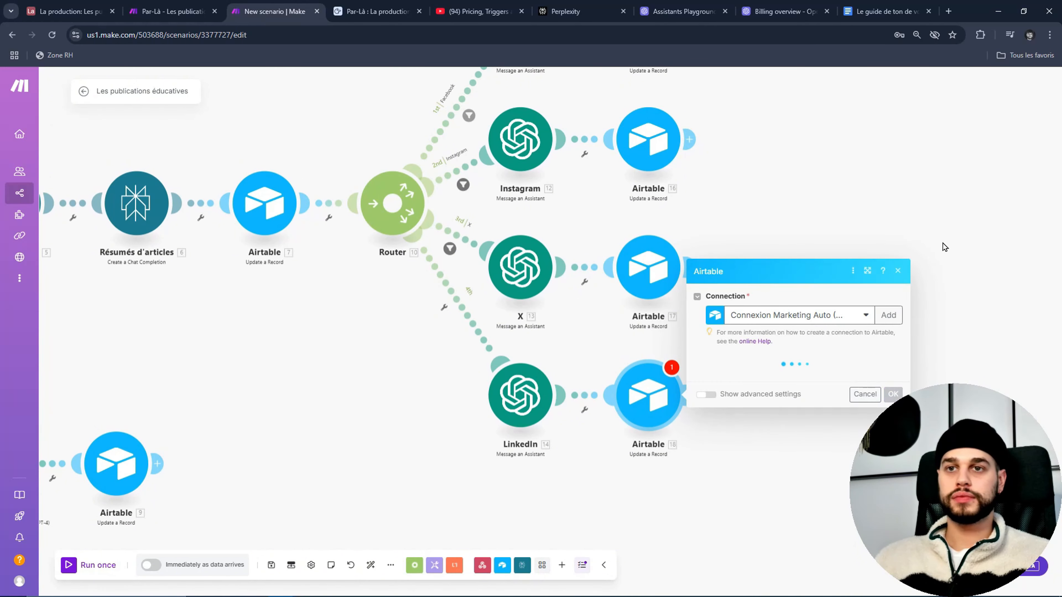
Step: Open the base selection of the Airtable "Update a Record" module after the LinkedIn module
left_click(799, 377)
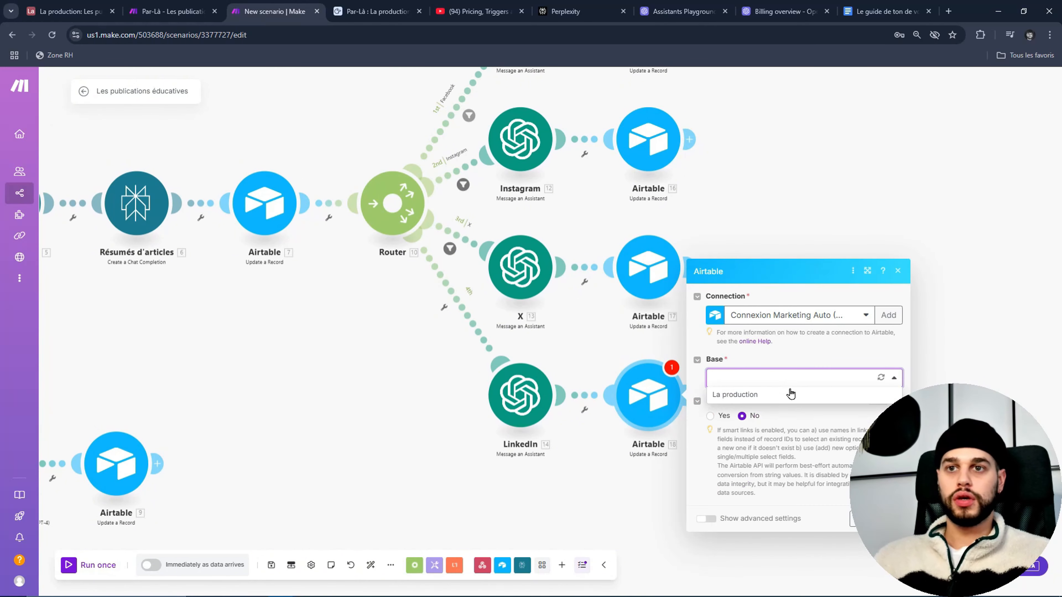
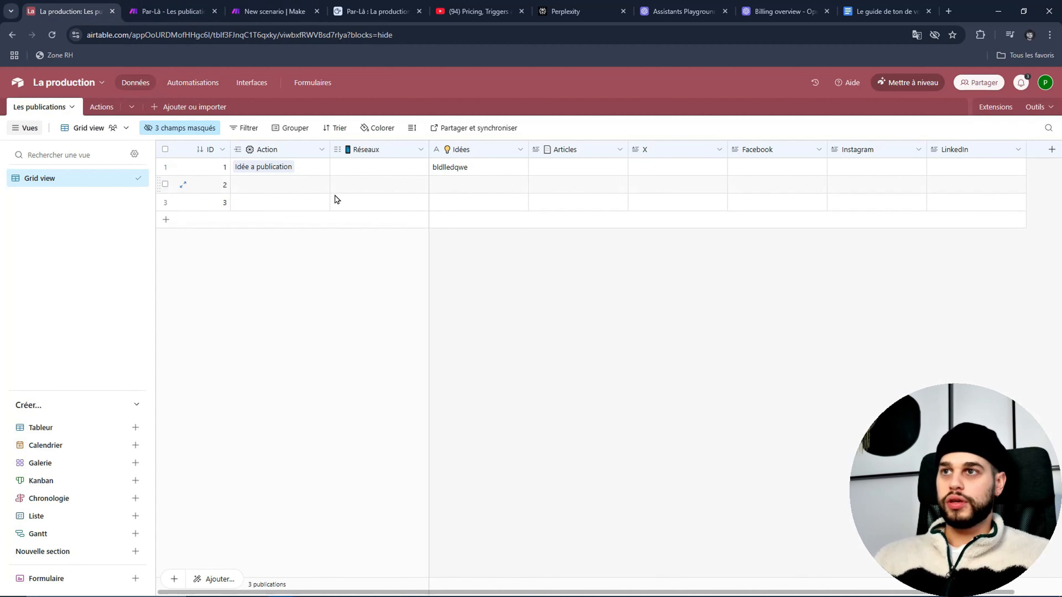
Step: In Airtable, enter "3 outils IA pour le Marketing en 2024" as record 2's idea and widen the Idées column to fit
left_click(456, 194)
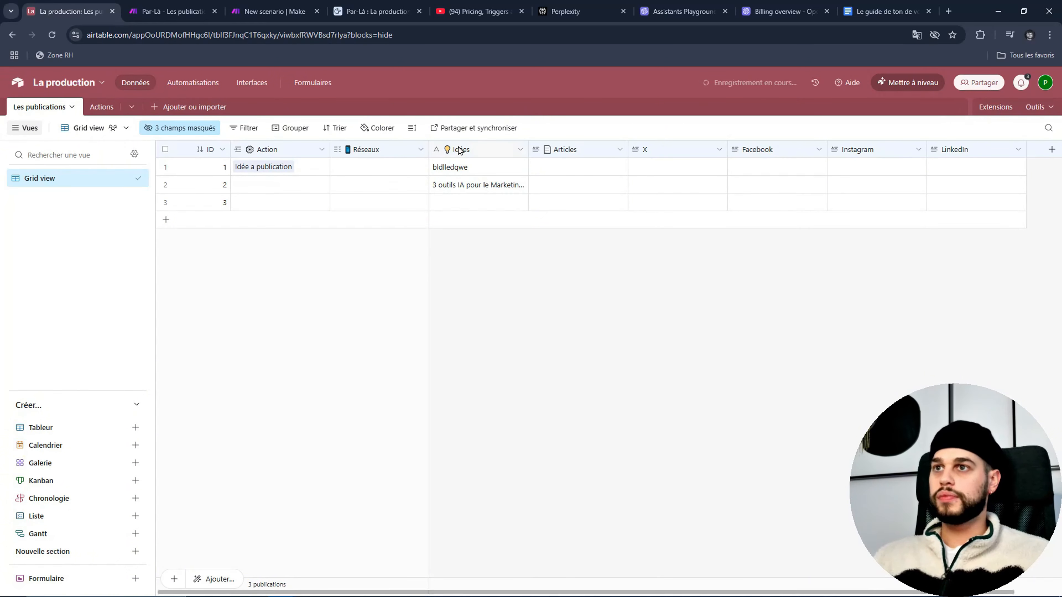
left_click_drag(528, 146, 611, 150)
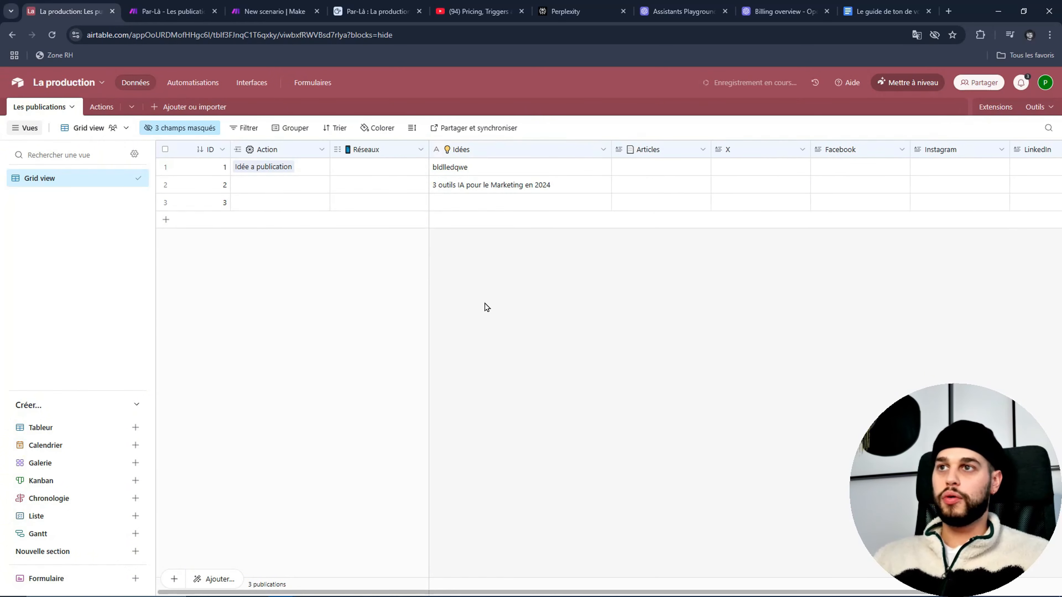
Step: Select Facebook as the network in record 2's Réseaux field
left_click(406, 189)
left_click(339, 184)
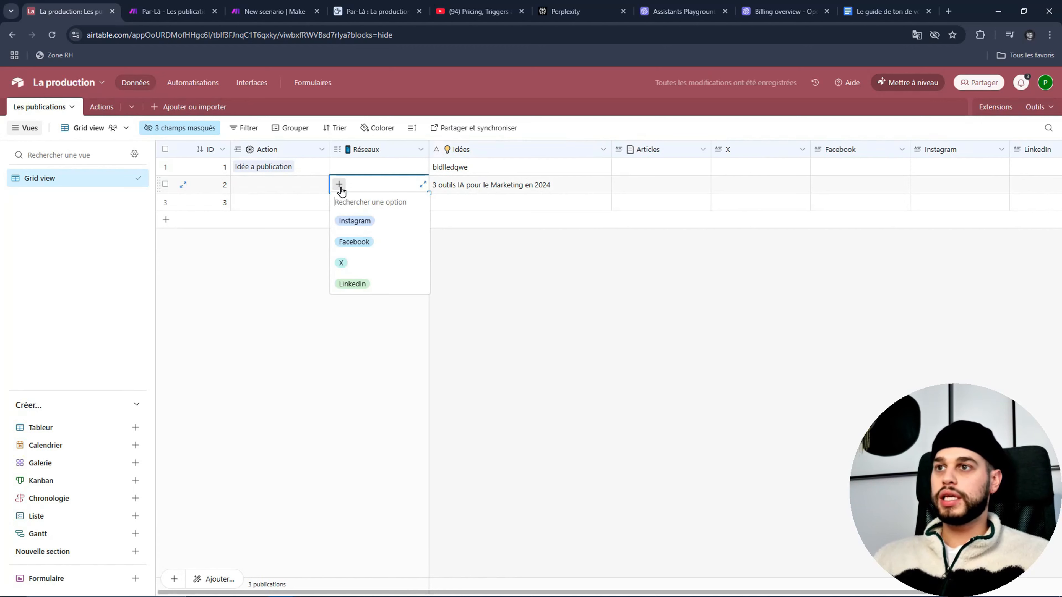
left_click(379, 243)
left_click(391, 188)
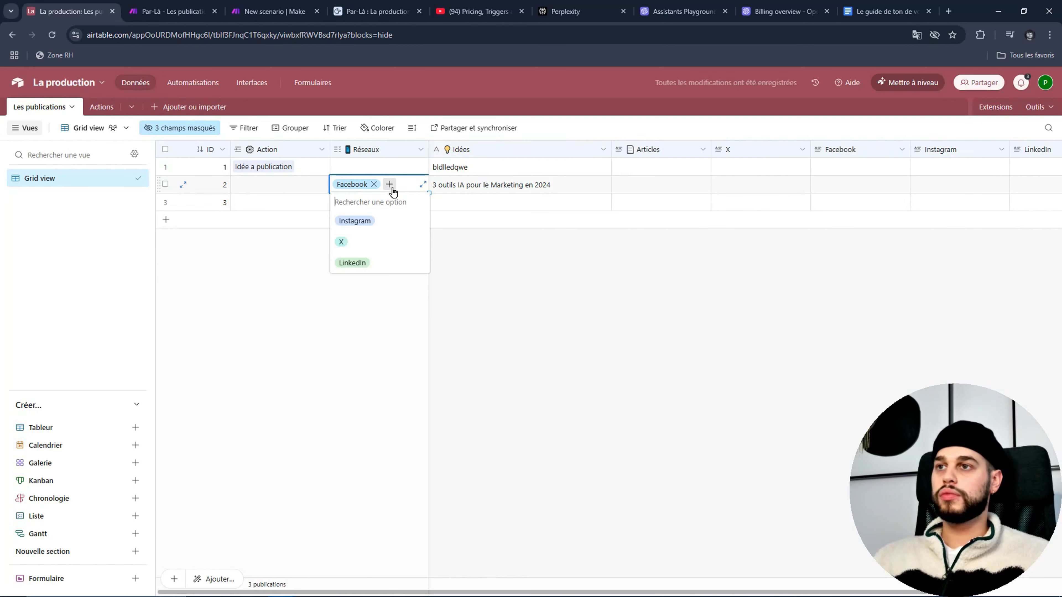
left_click(390, 186)
Step: Link the action "Idée a publication" to record 2
left_click(310, 187)
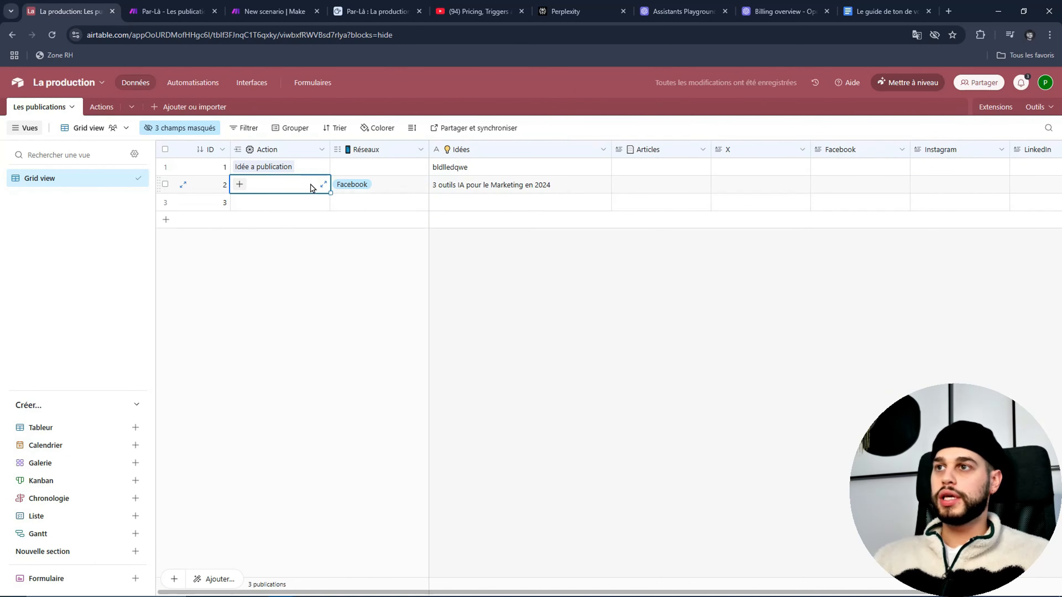
left_click(240, 185)
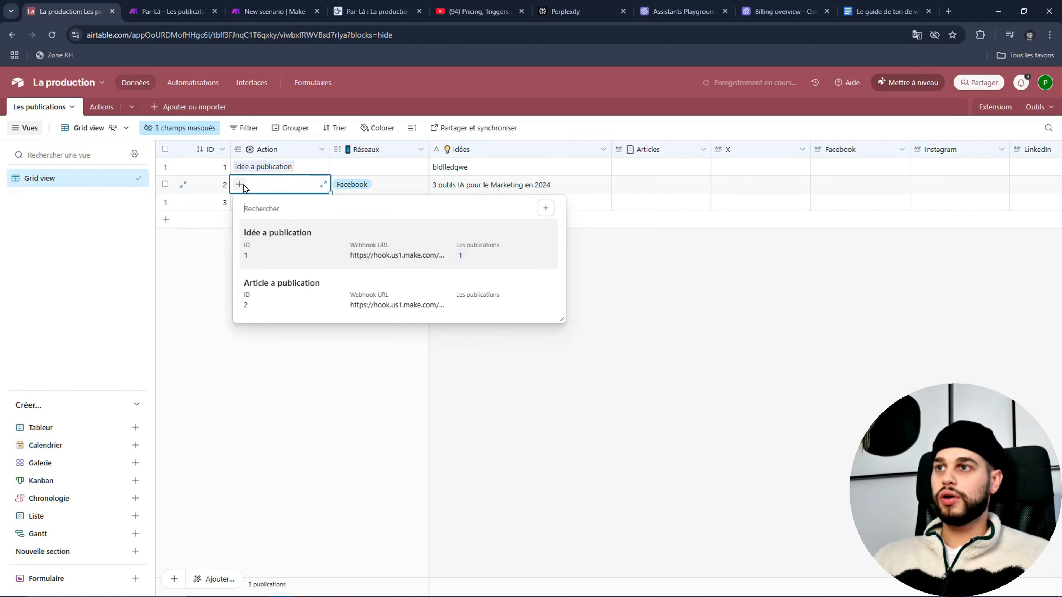
left_click(268, 254)
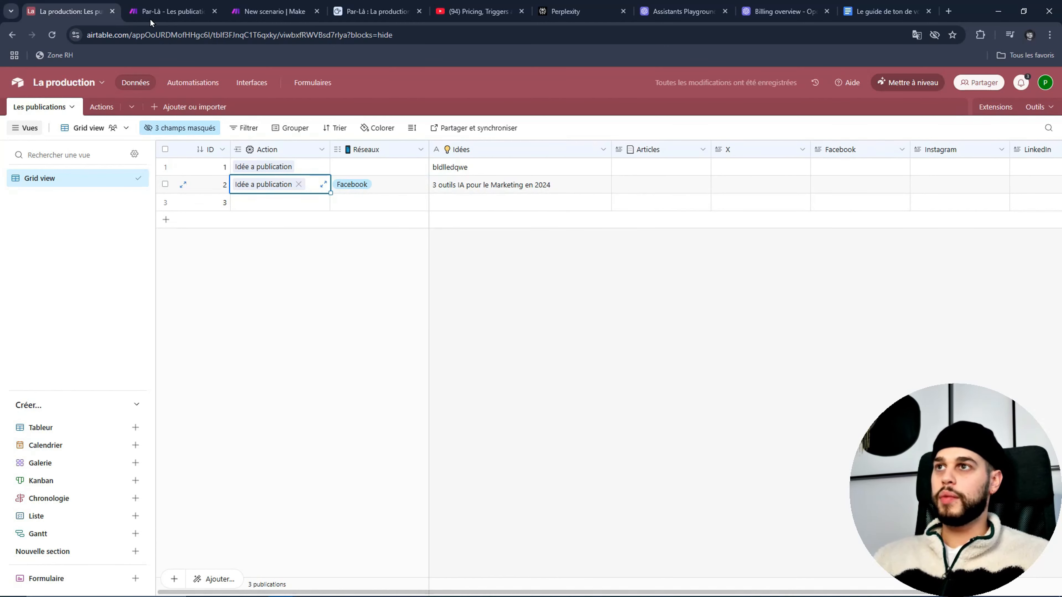
Step: In the Make scenario's "Idée à publication" filter, replace the Action variable in the condition with the webhook's actionId
left_click(258, 9)
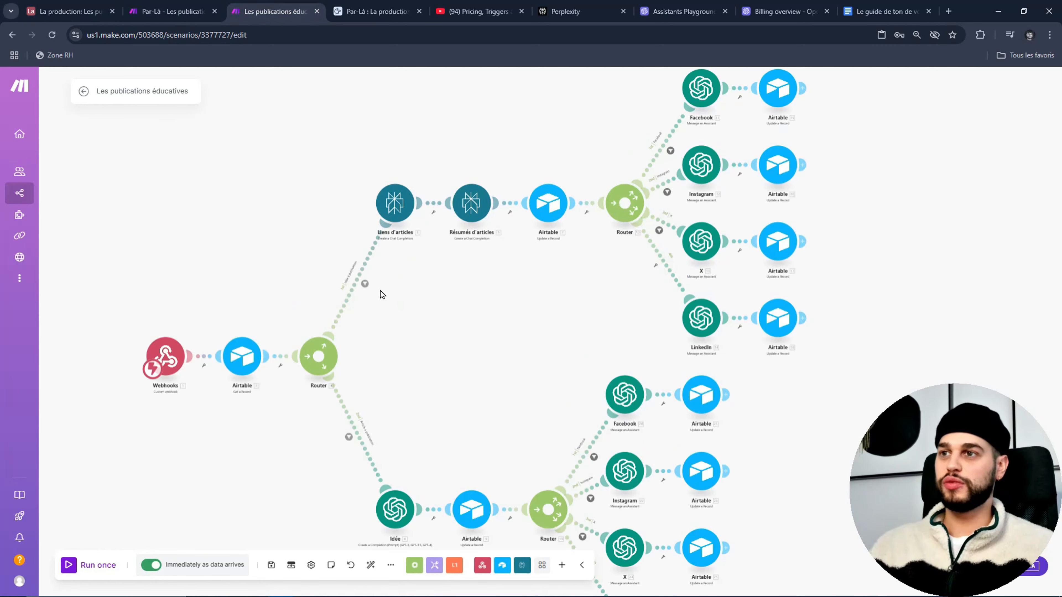
left_click(365, 285)
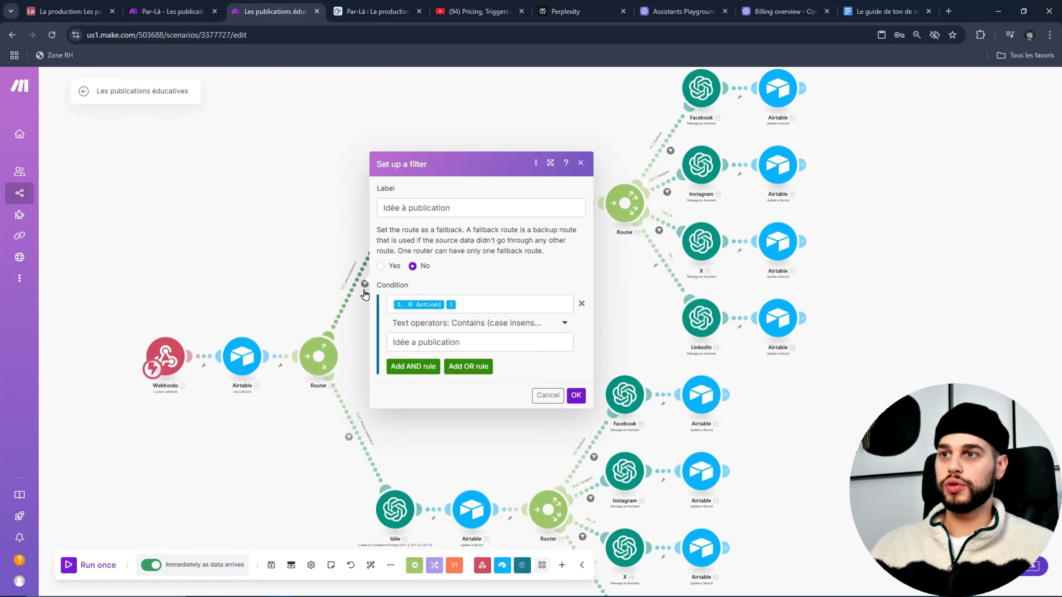
left_click(483, 301)
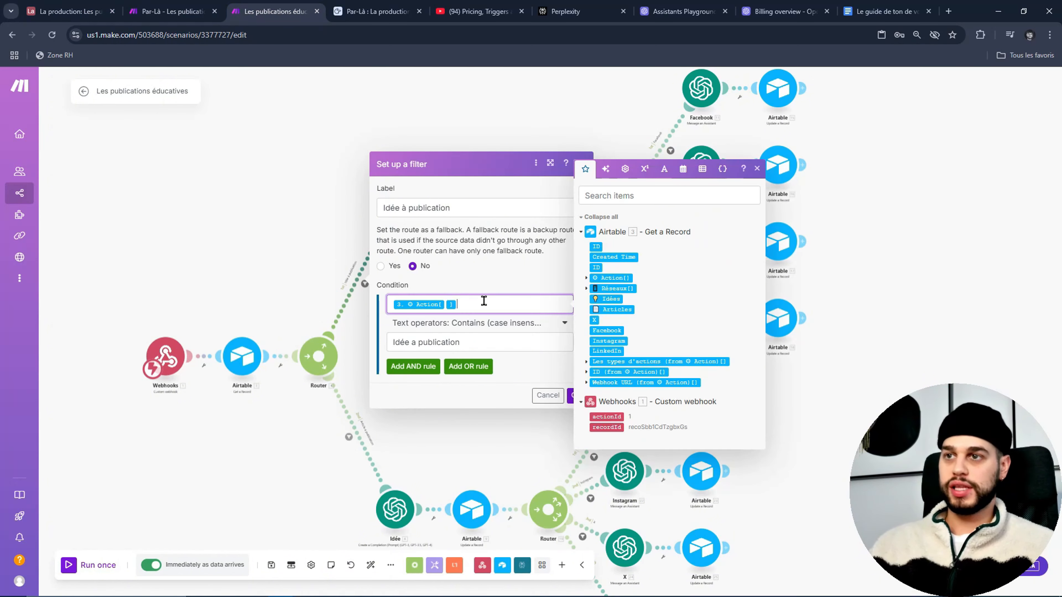
key("BackSpace")
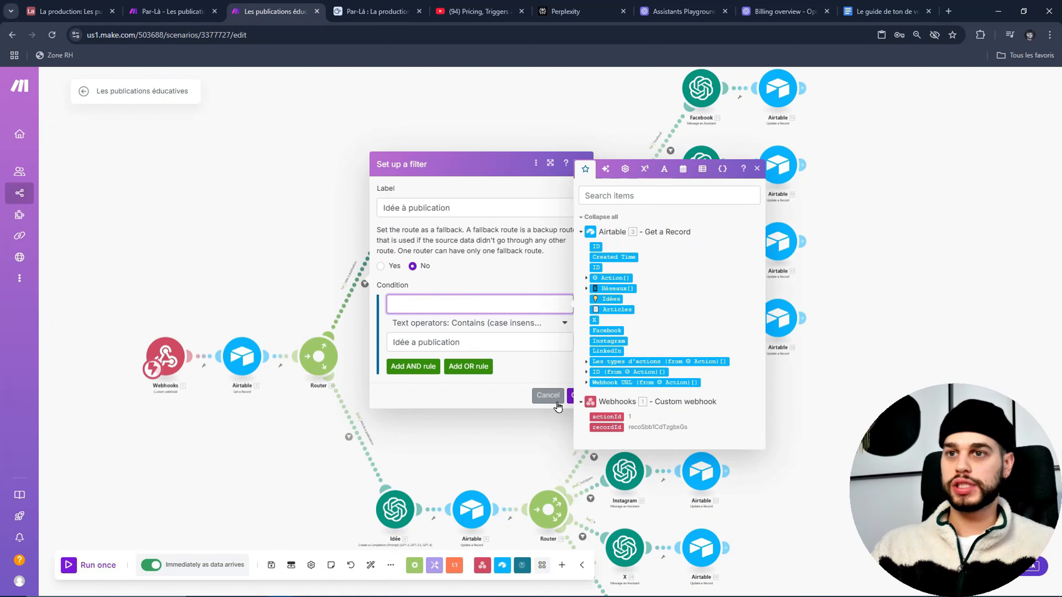
left_click(599, 416)
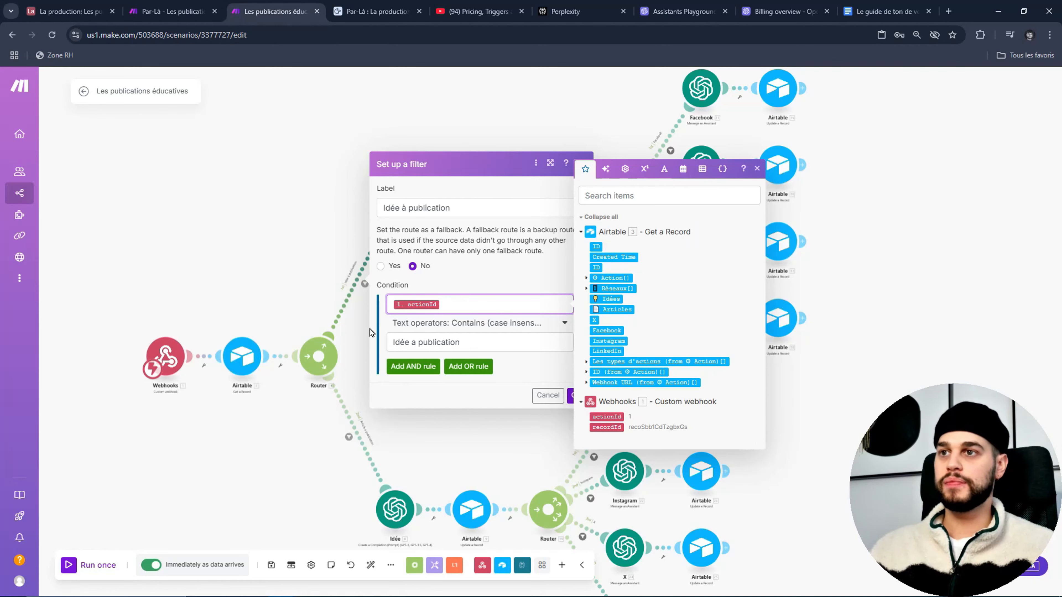
Step: Switch to Airtable and look up the action types' IDs in the Actions table
left_click(78, 6)
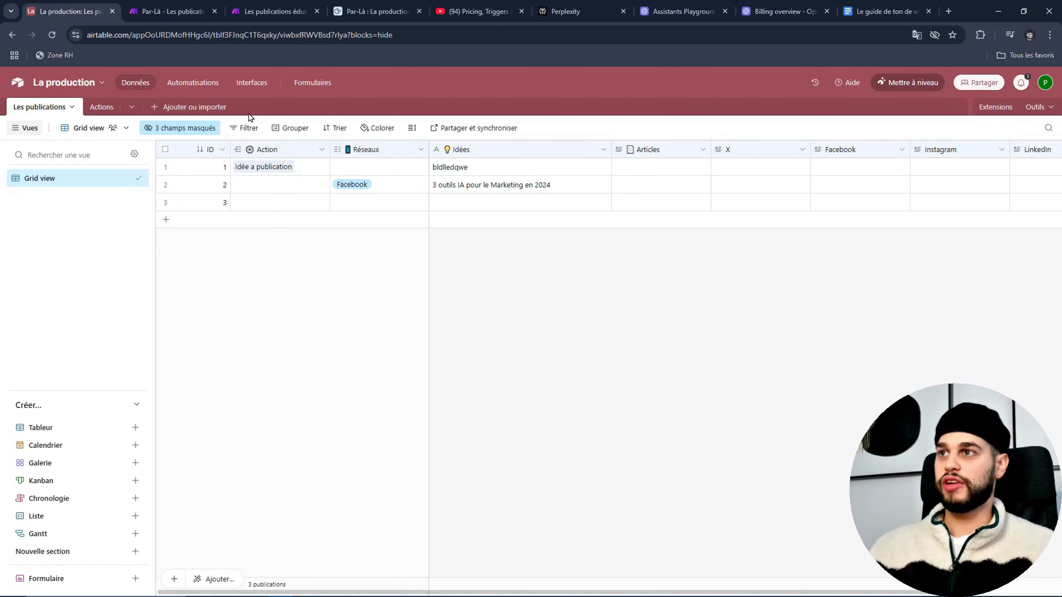
left_click(102, 109)
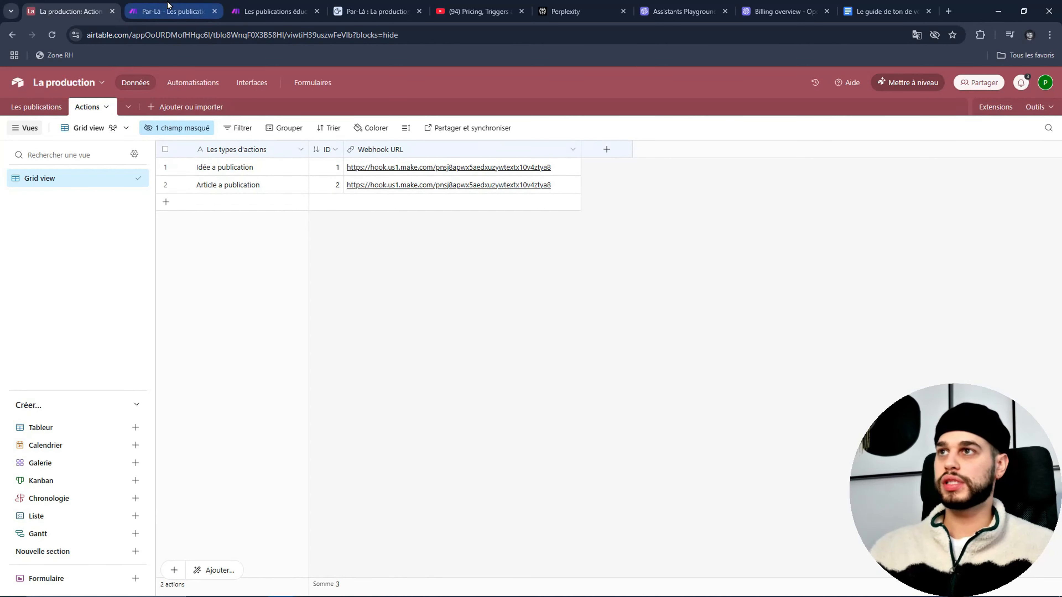
Step: Back in Make, set the comparison value of the "Idée à publication" filter condition to 1 and confirm the filter
left_click(259, 6)
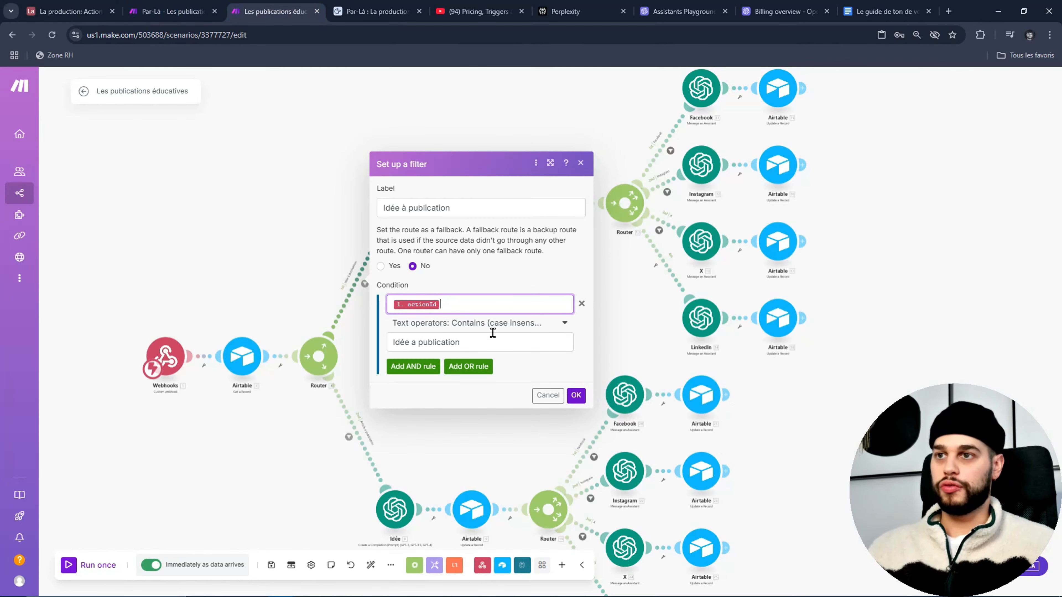
left_click_drag(492, 339, 391, 342)
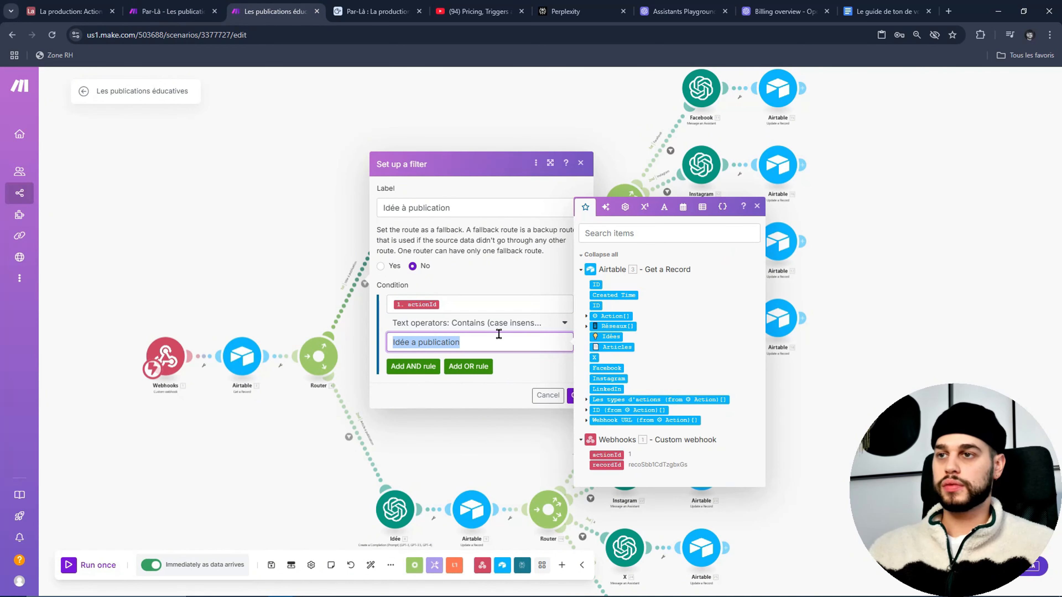
type("1")
left_click(570, 396)
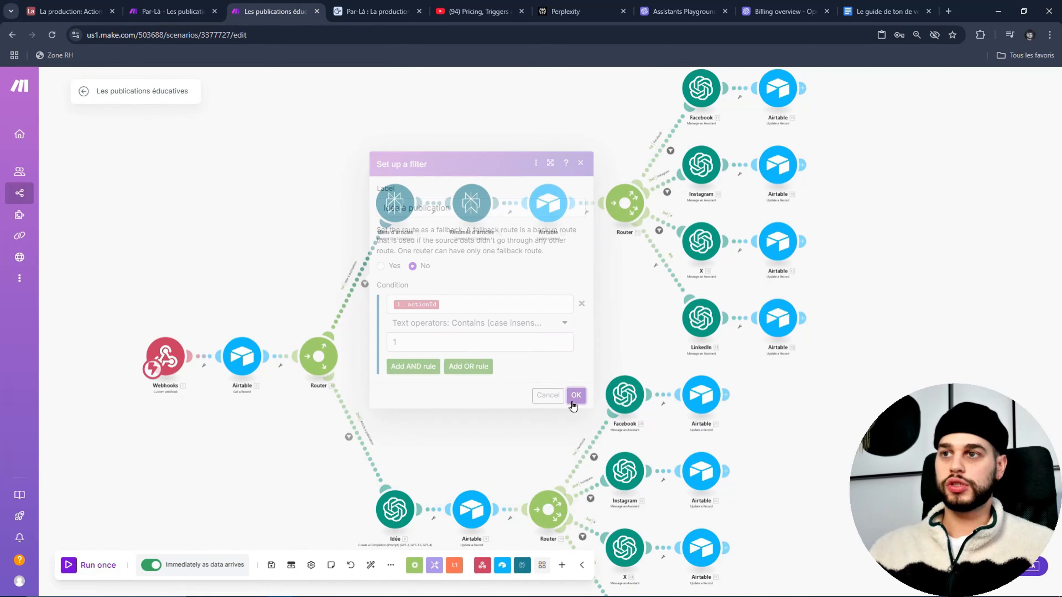
Step: In the "Article a publication" filter, replace the Action variable in the condition with the webhook's actionId, checking the action's ID in Airtable
left_click(358, 443)
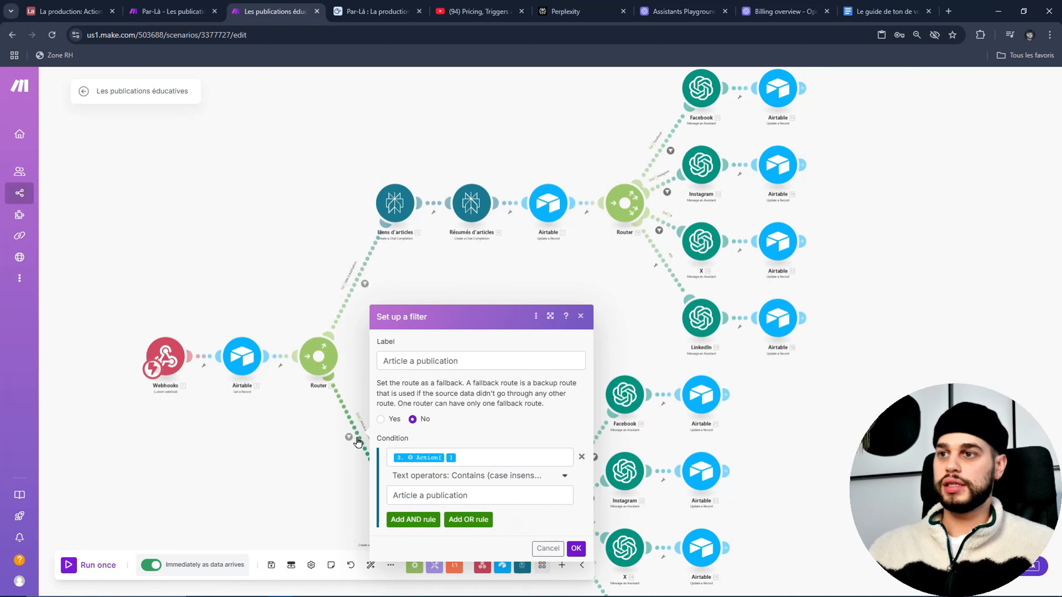
left_click_drag(276, 418, 314, 394)
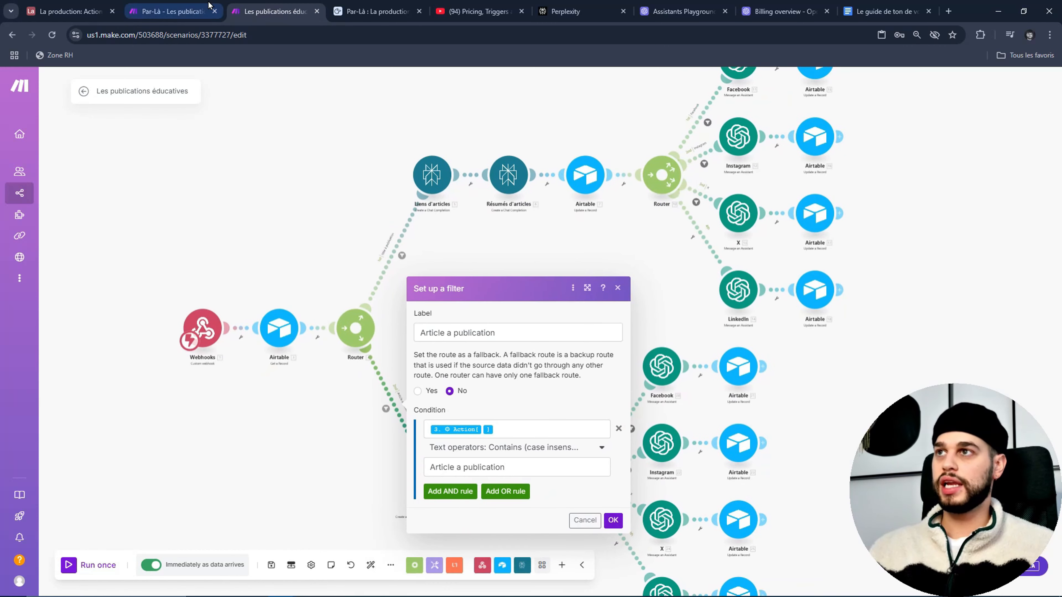
left_click(68, 9)
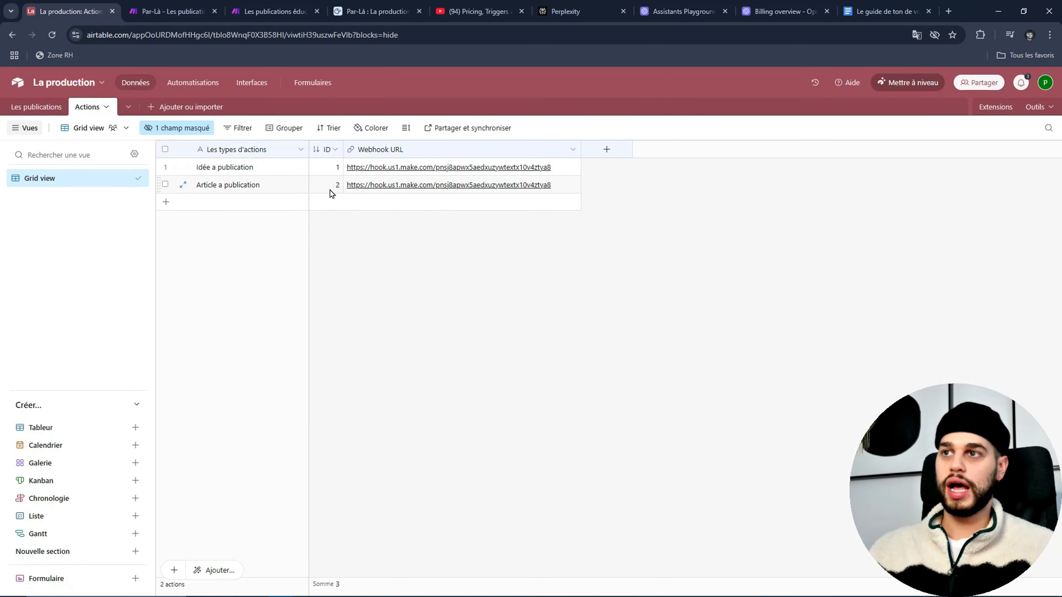
left_click(274, 11)
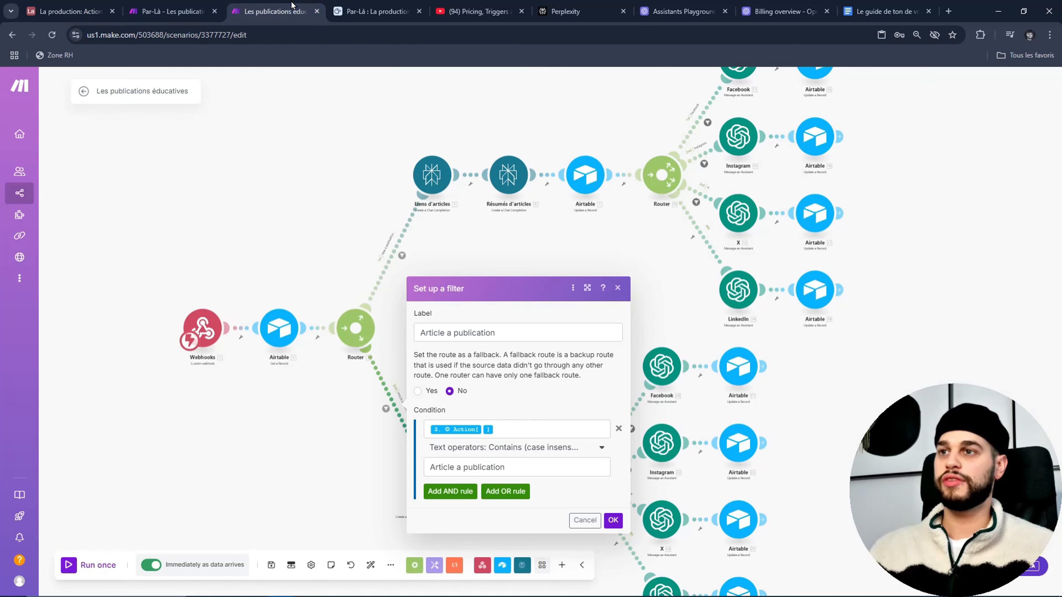
left_click(465, 437)
key("BackSpace")
key("BackSpace")
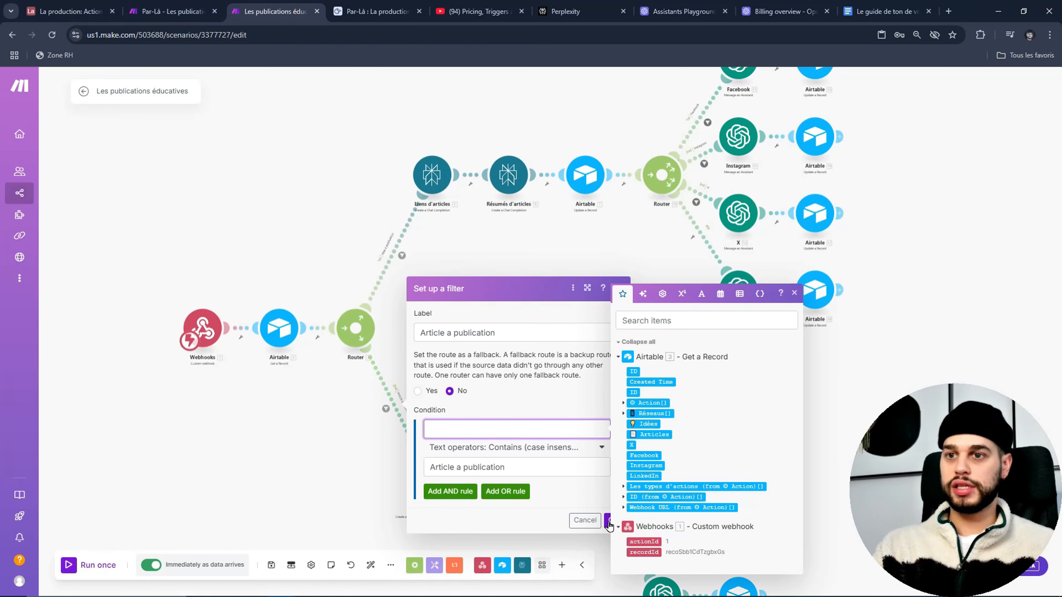
left_click(644, 541)
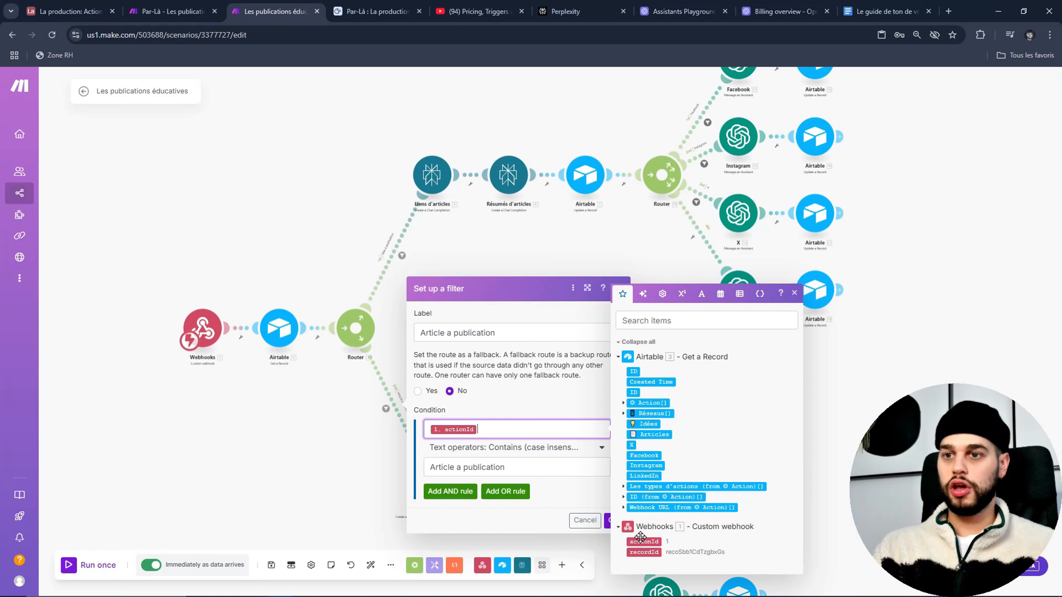
Step: Set the comparison value of the "Article a publication" filter condition to 2 and confirm the filter
left_click(499, 473)
key("ctrl+a")
type("2")
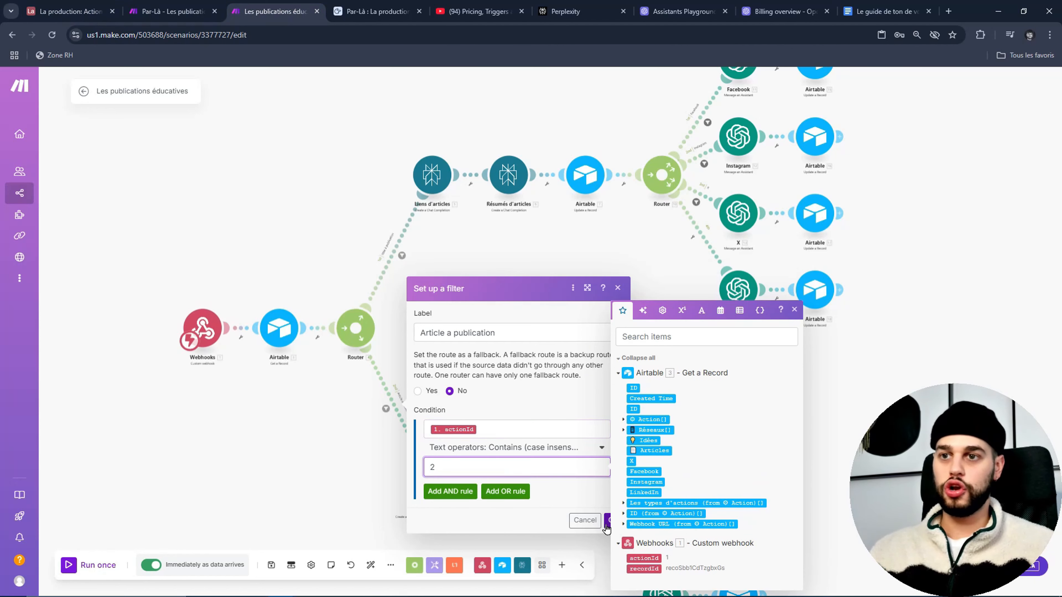
left_click(607, 523)
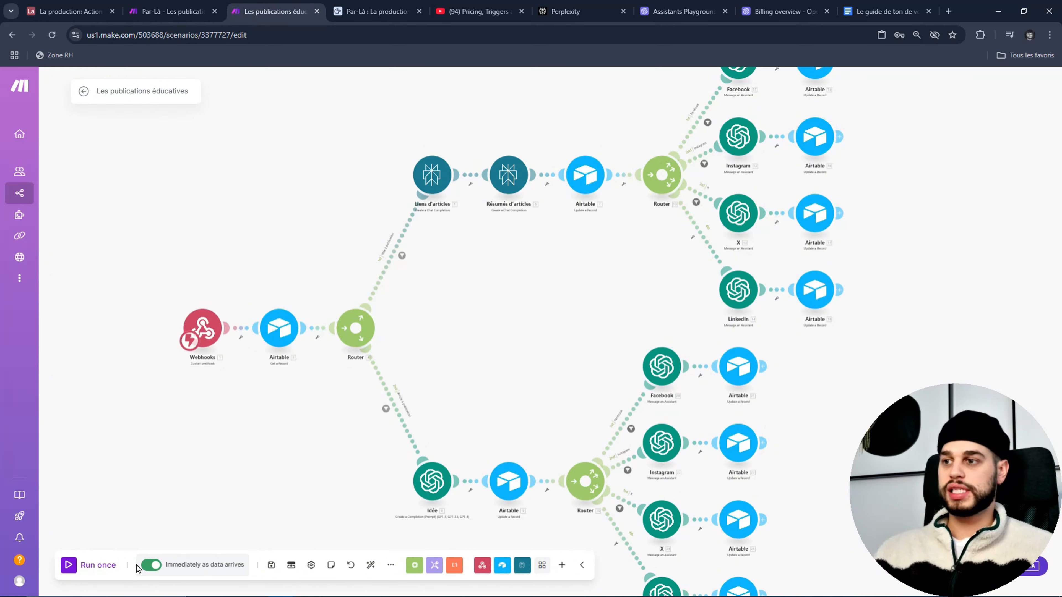
Step: In Airtable's Les publications table, link the action "Idée a publication" to record 2
left_click(74, 6)
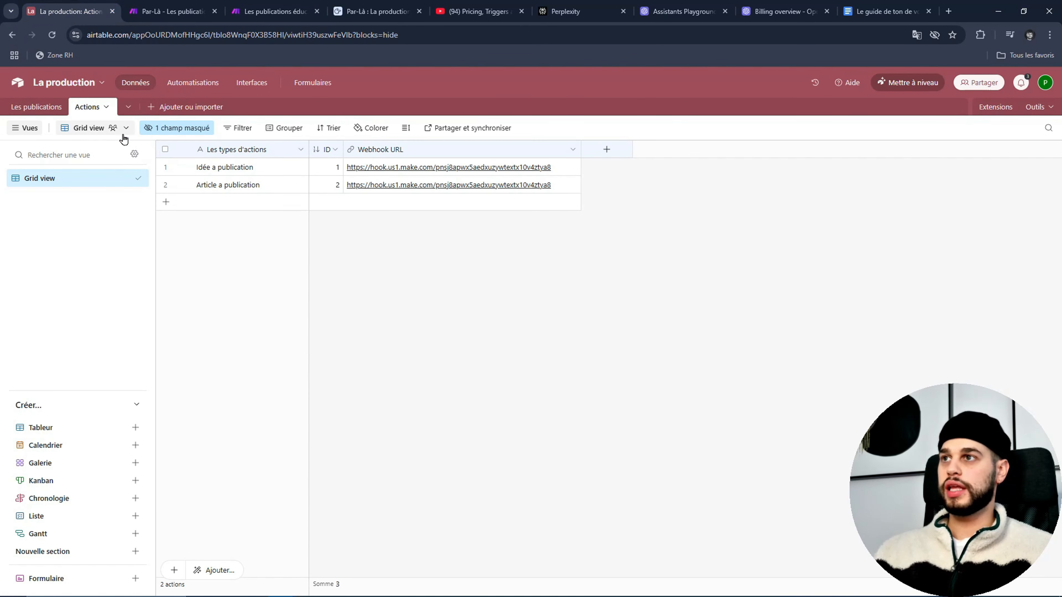
left_click(37, 107)
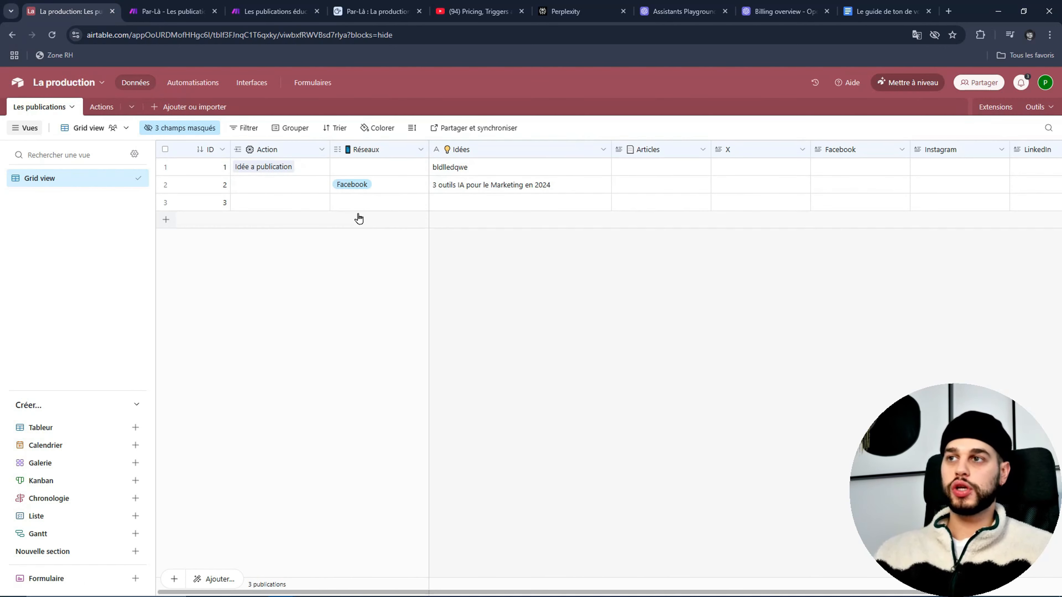
left_click(291, 187)
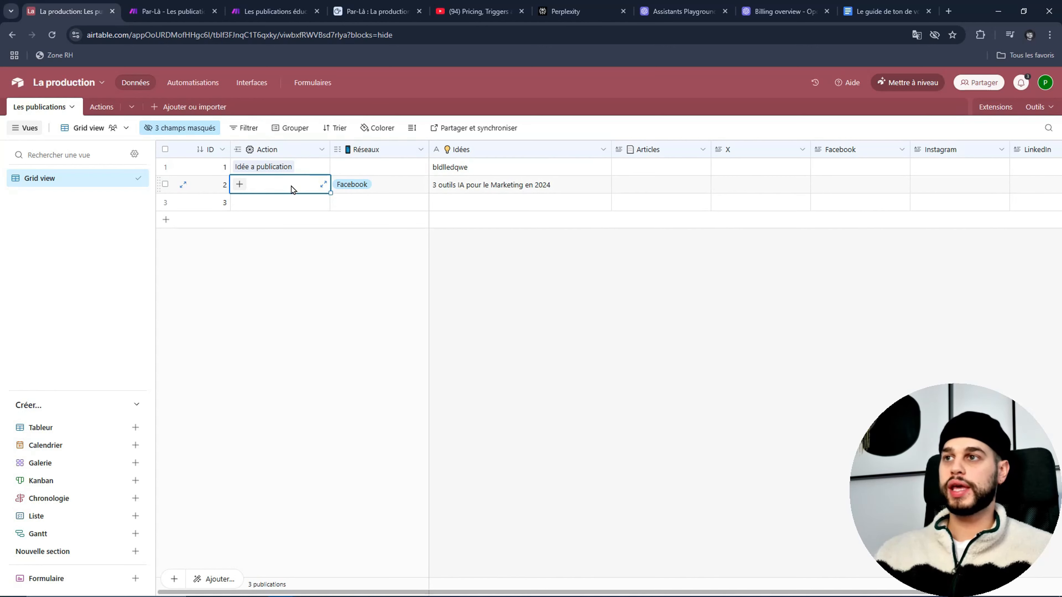
left_click(240, 185)
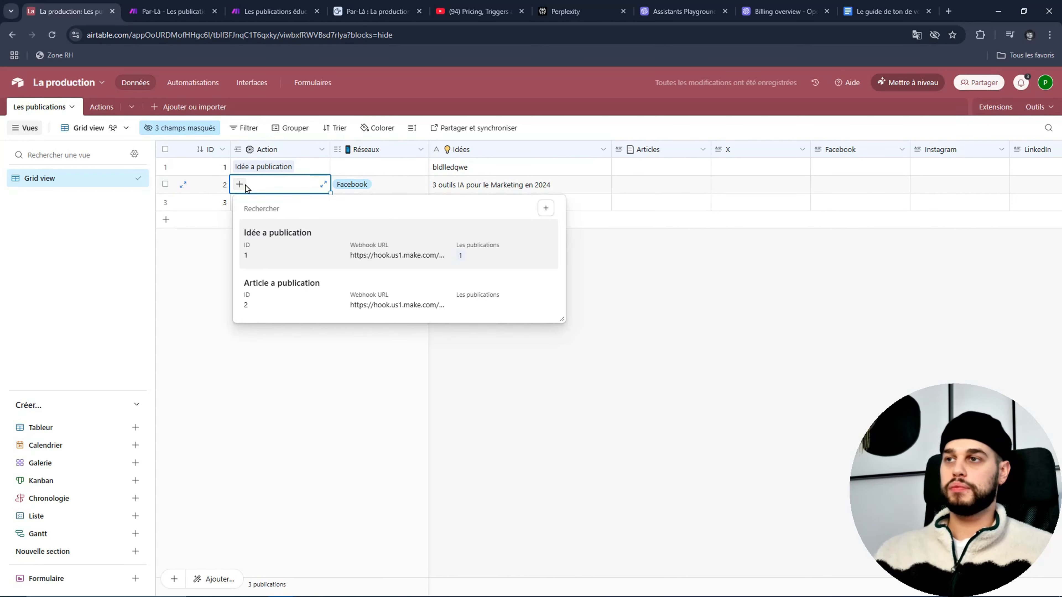
left_click(276, 260)
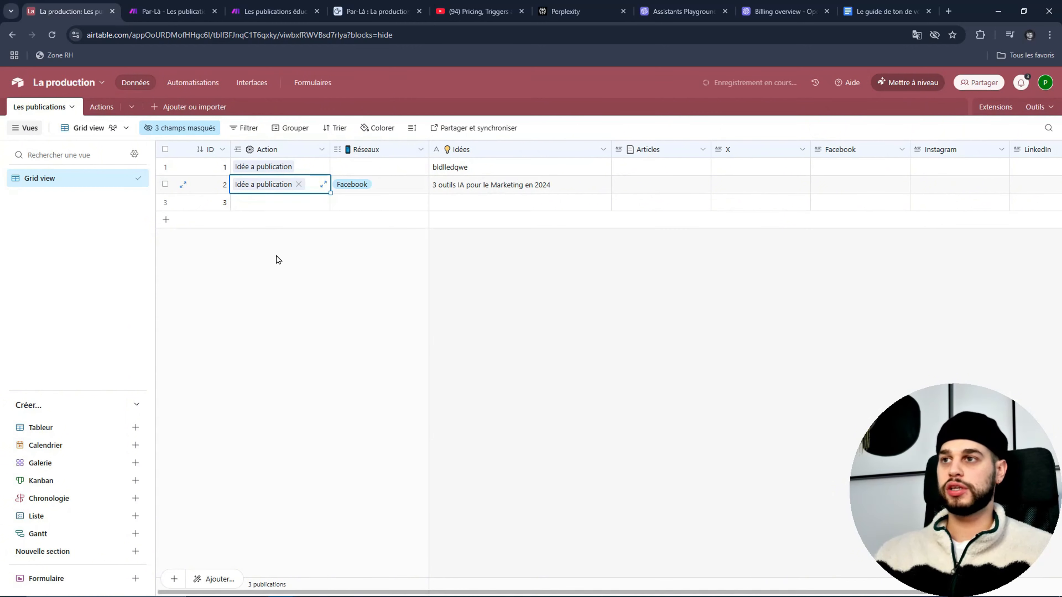
Step: Return to the Make scenario and leave the editor, saving the filter changes
left_click(269, 13)
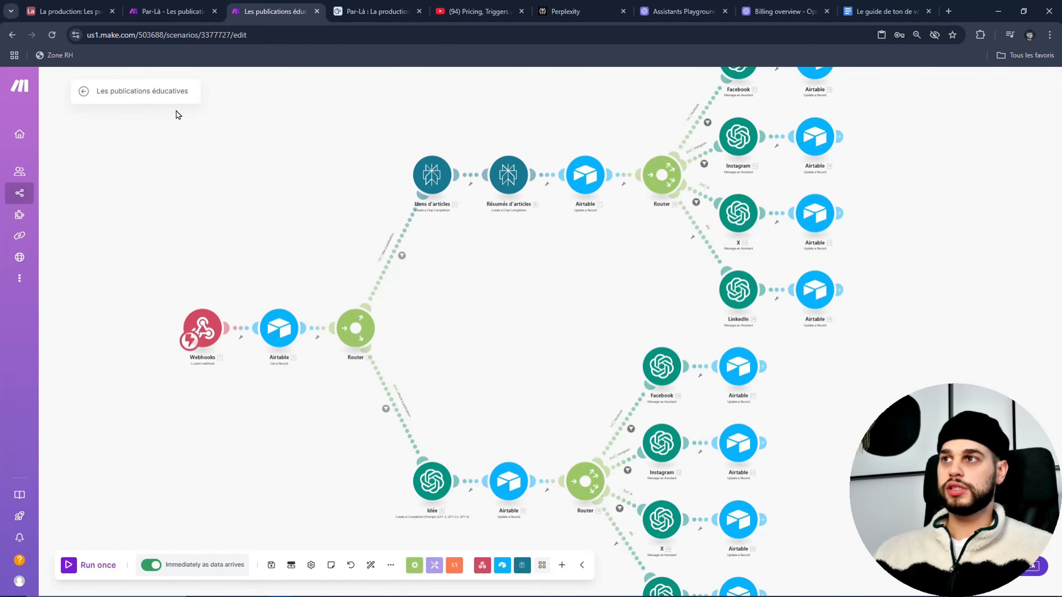
left_click(85, 93)
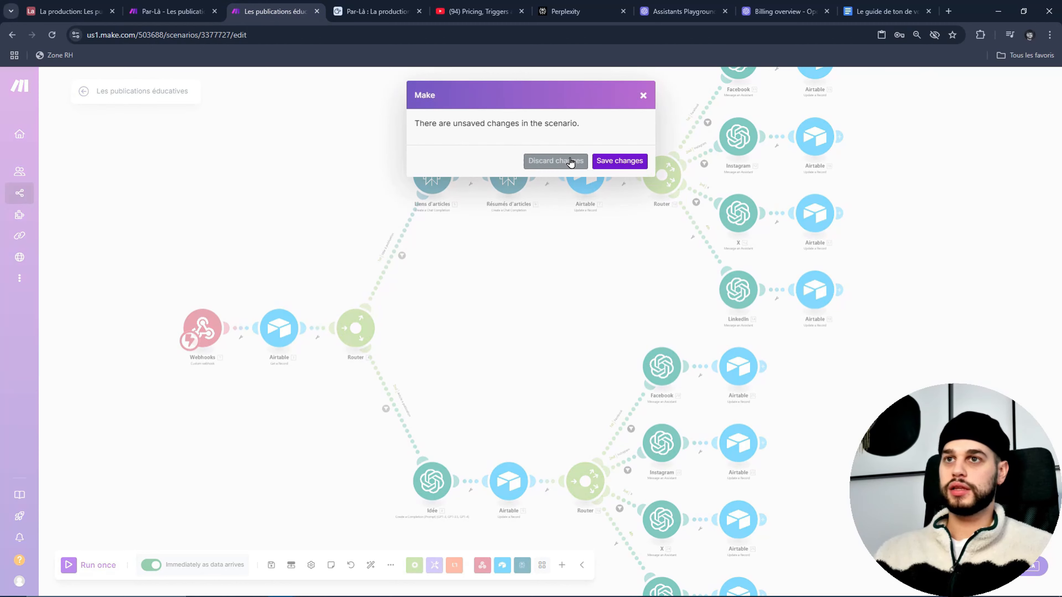
left_click(610, 165)
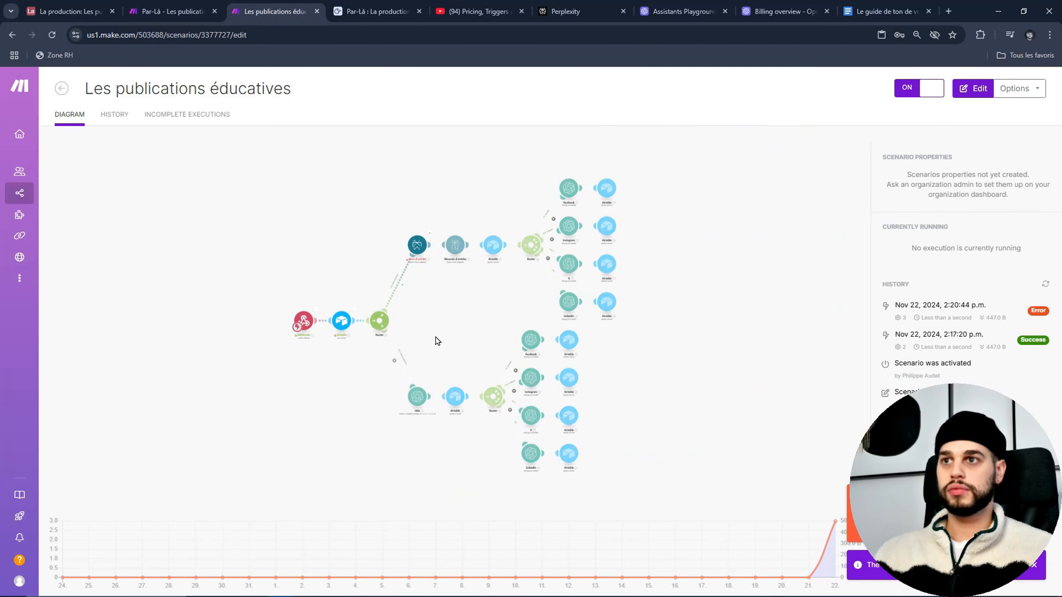
Step: Set the message role to User in the Perplexity modules "Liens d'articles" and "Résumés d'articles"
left_click(405, 247)
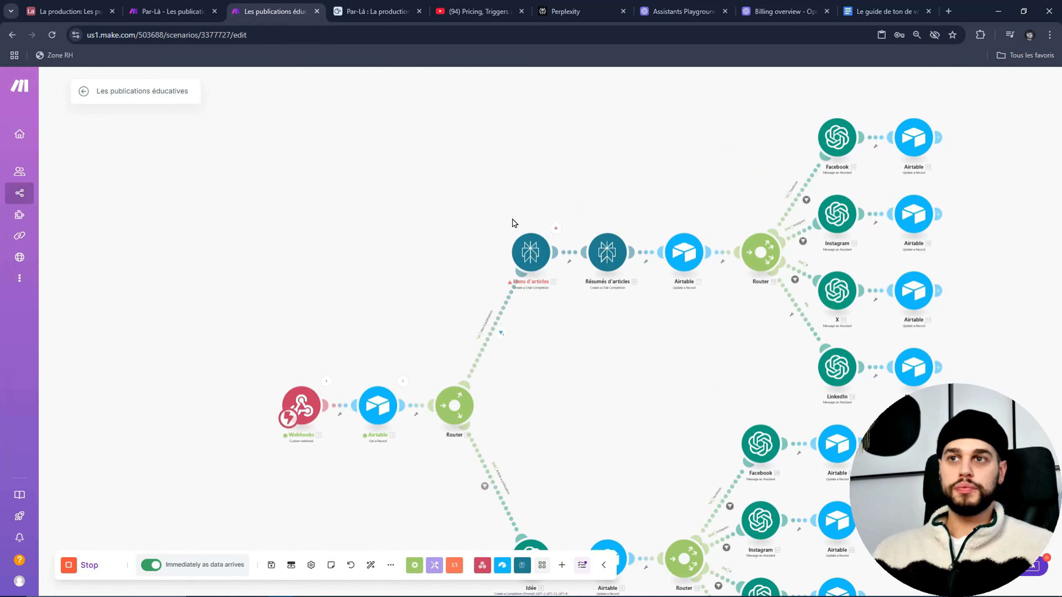
left_click(530, 252)
left_click(482, 230)
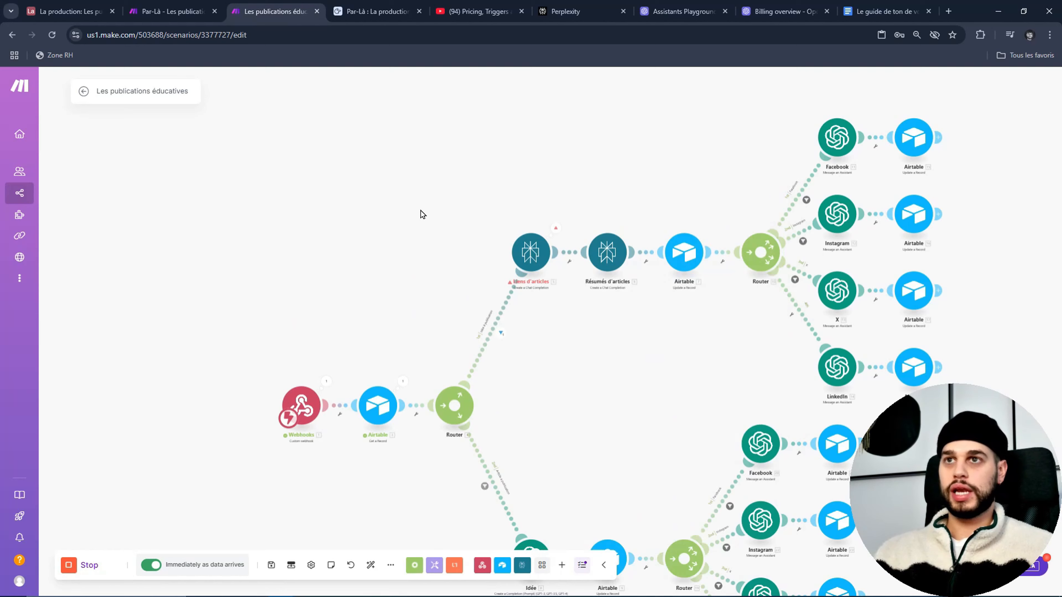
left_click(607, 252)
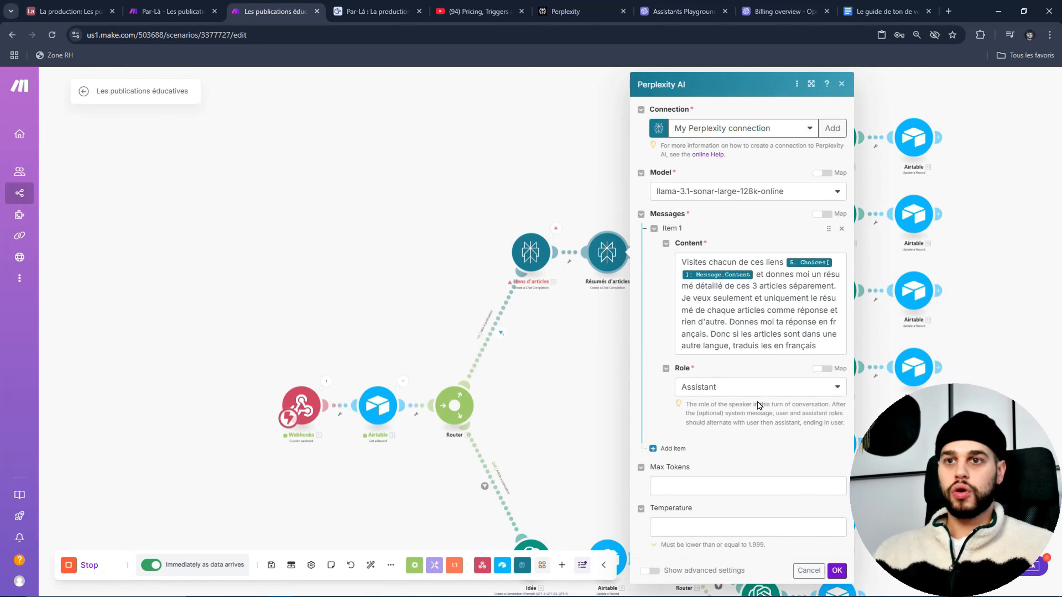
left_click(758, 391)
left_click(749, 405)
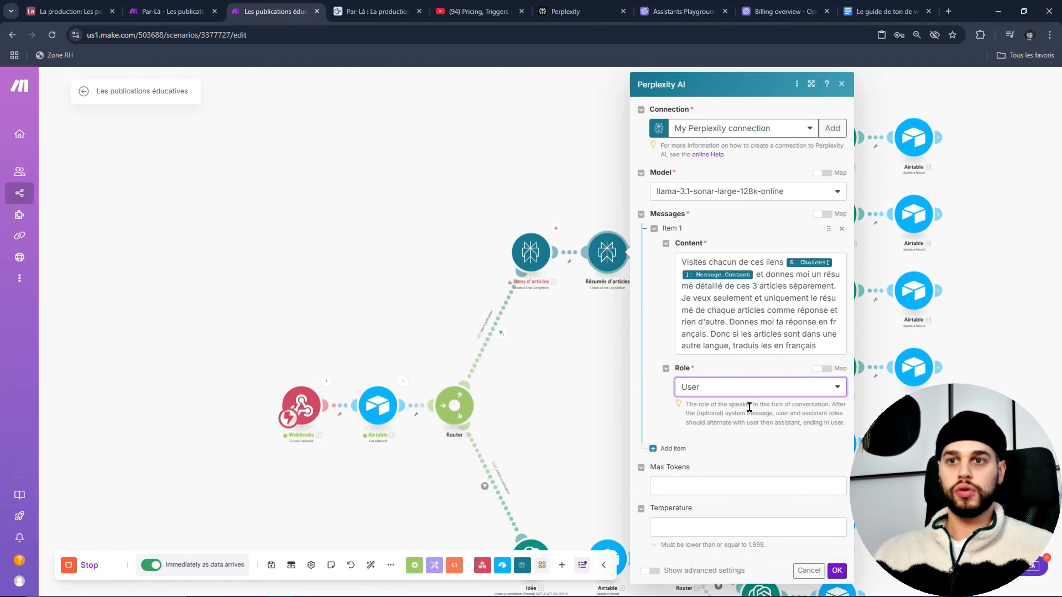
left_click(525, 272)
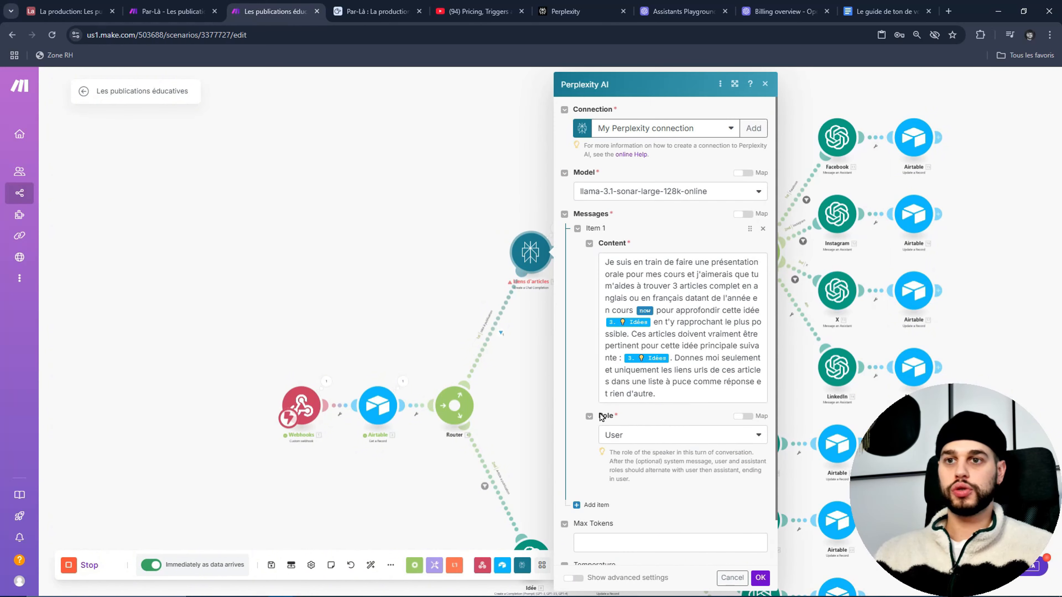
left_click(322, 232)
scroll(323, 232, "down", 2)
left_click(540, 268)
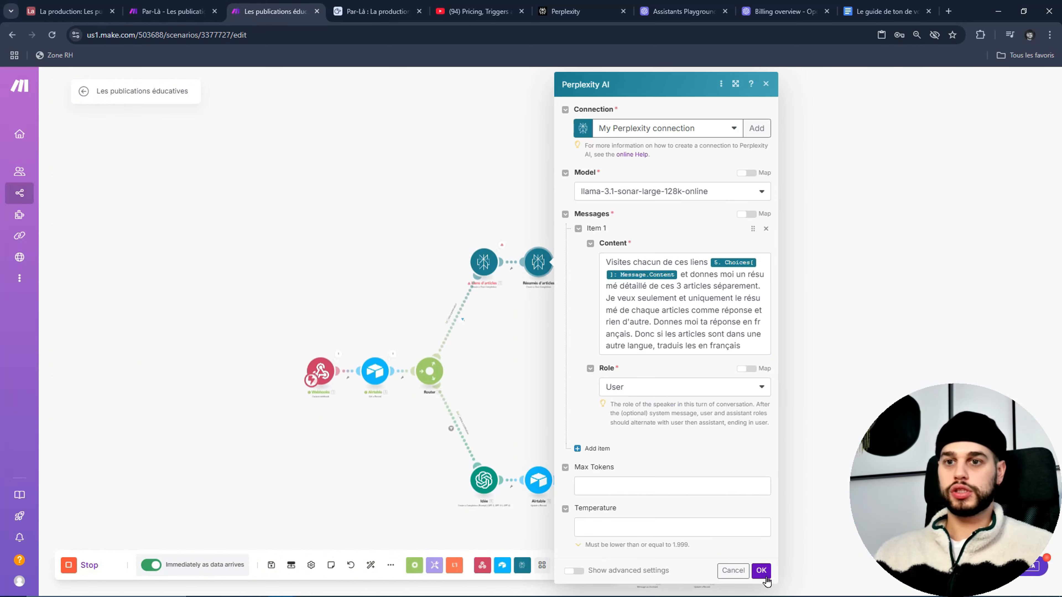
left_click(760, 571)
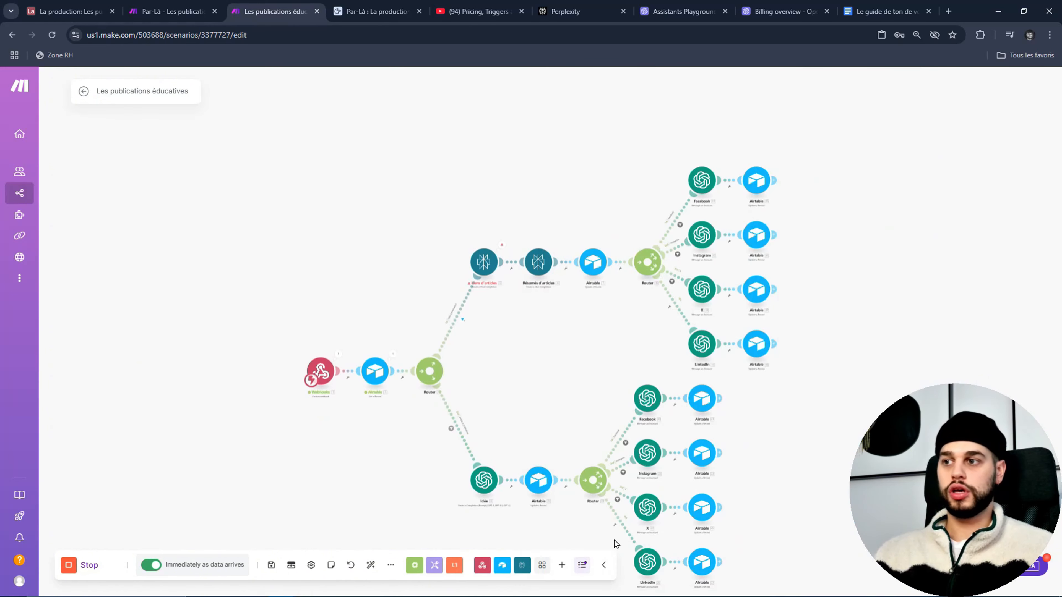
Step: Leave the scenario editor with the changes saved and switch the "Les publications éducatives" scenario back on
left_click(84, 91)
left_click(618, 162)
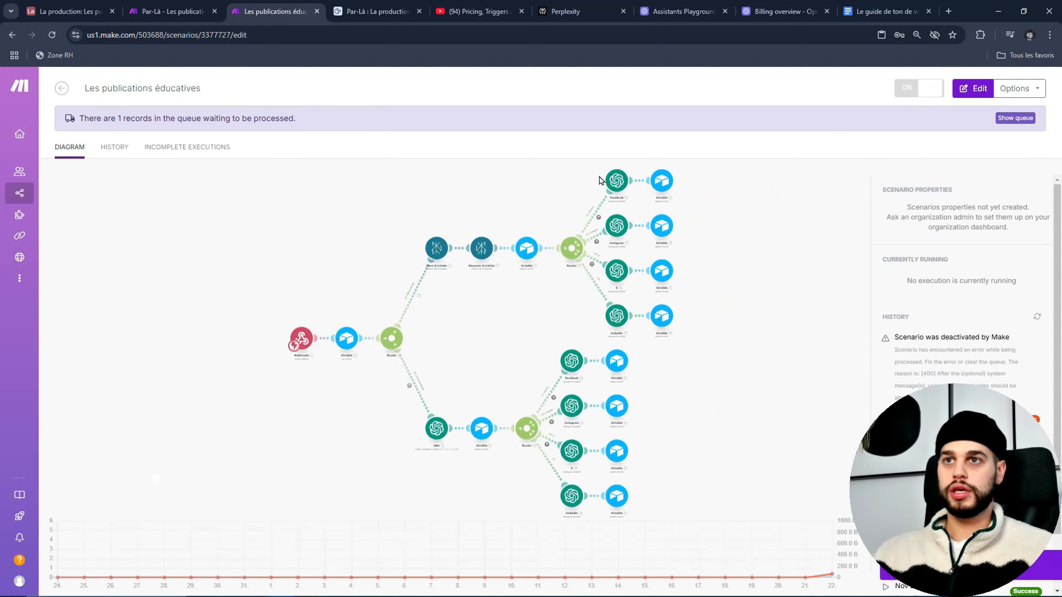
left_click(926, 89)
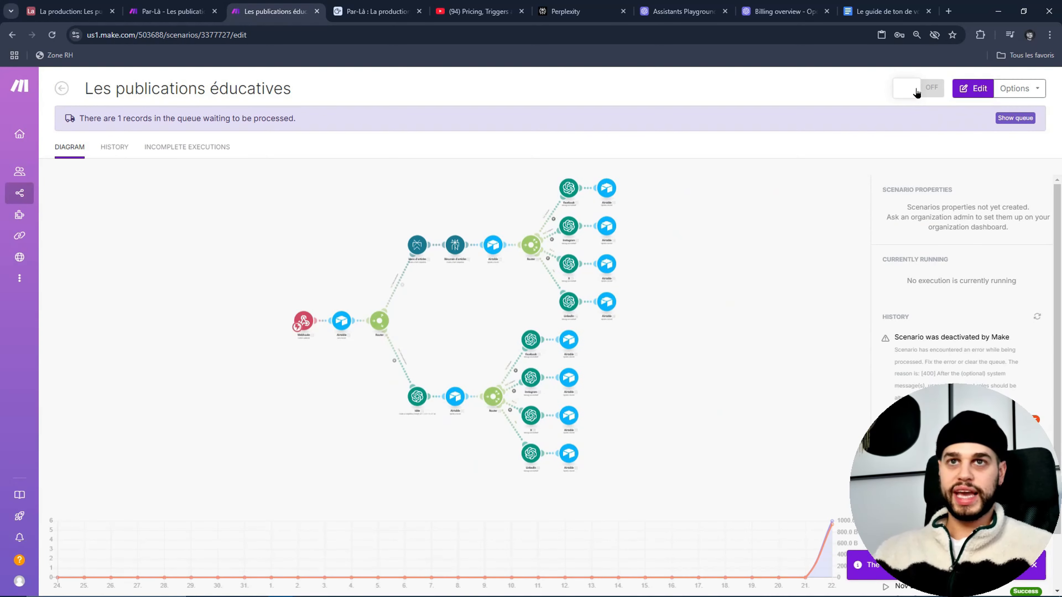
left_click(888, 199)
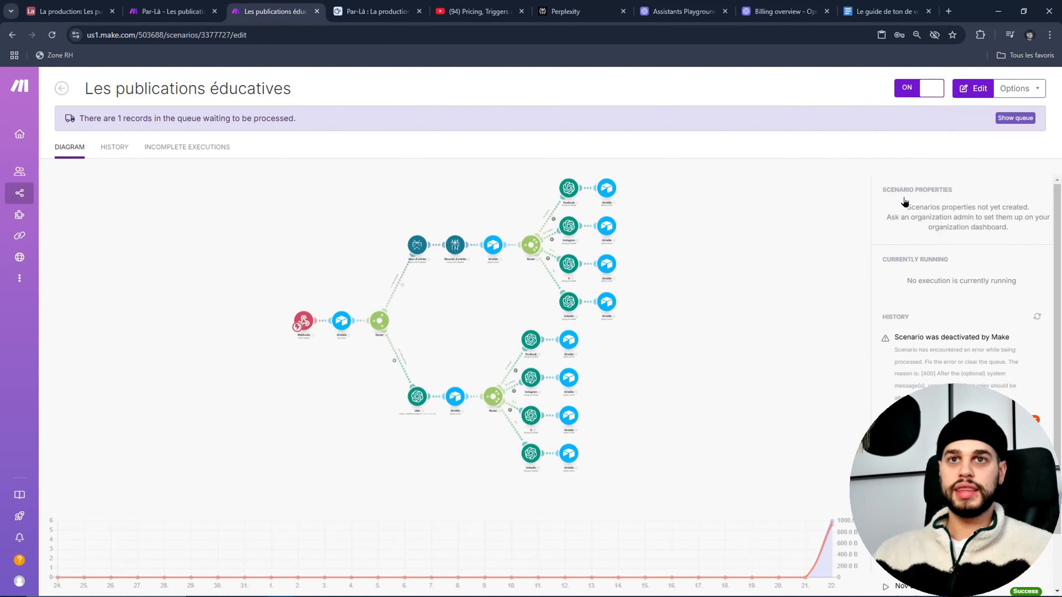
left_click(640, 175)
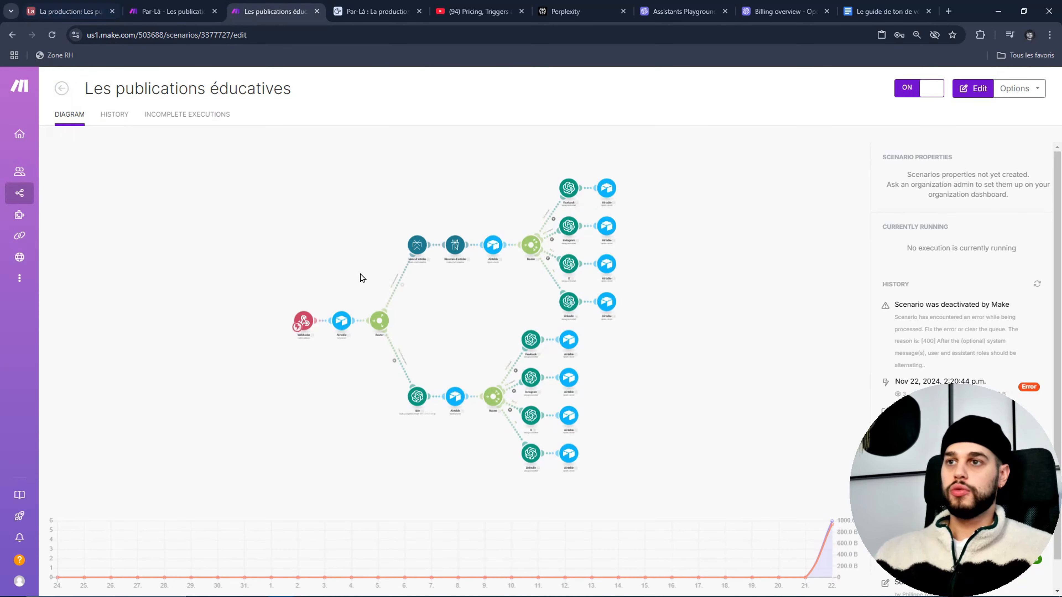
Step: Link "Idée a publication" to record 2 again in Airtable and follow the scenario's run in Make
left_click(85, 5)
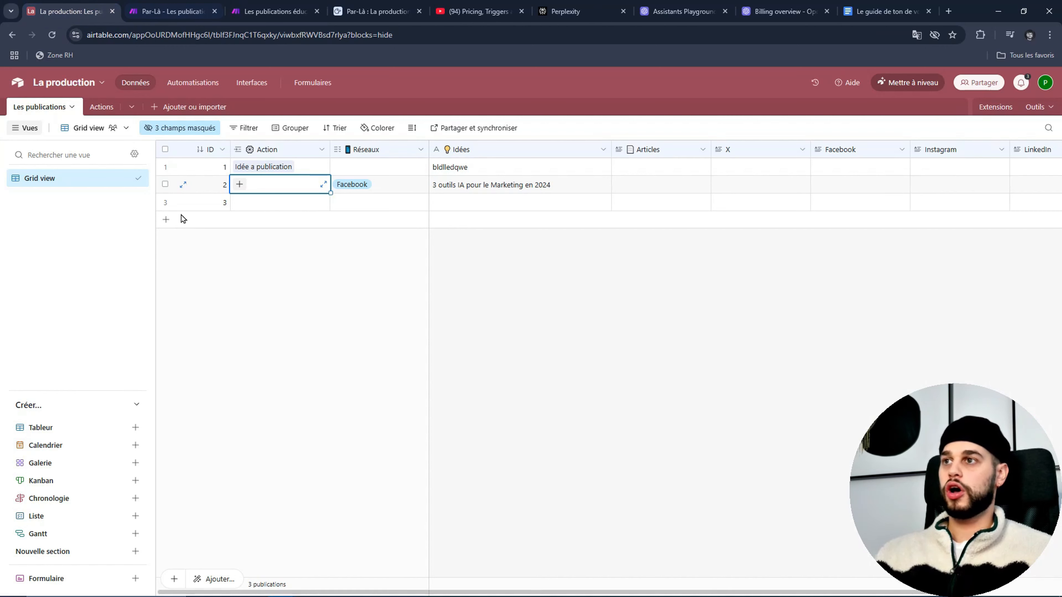
left_click(239, 186)
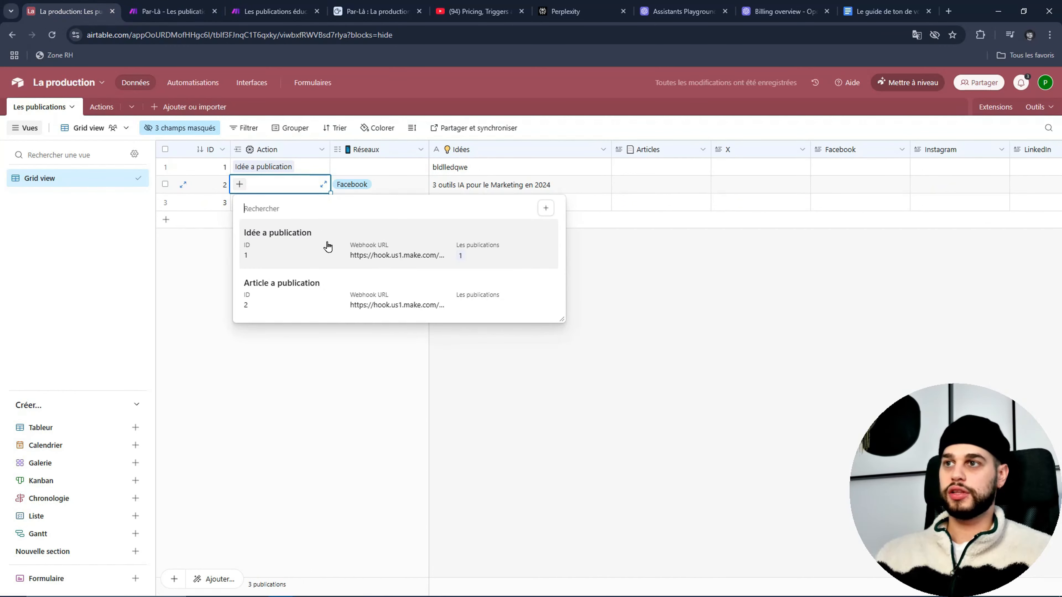
left_click(329, 246)
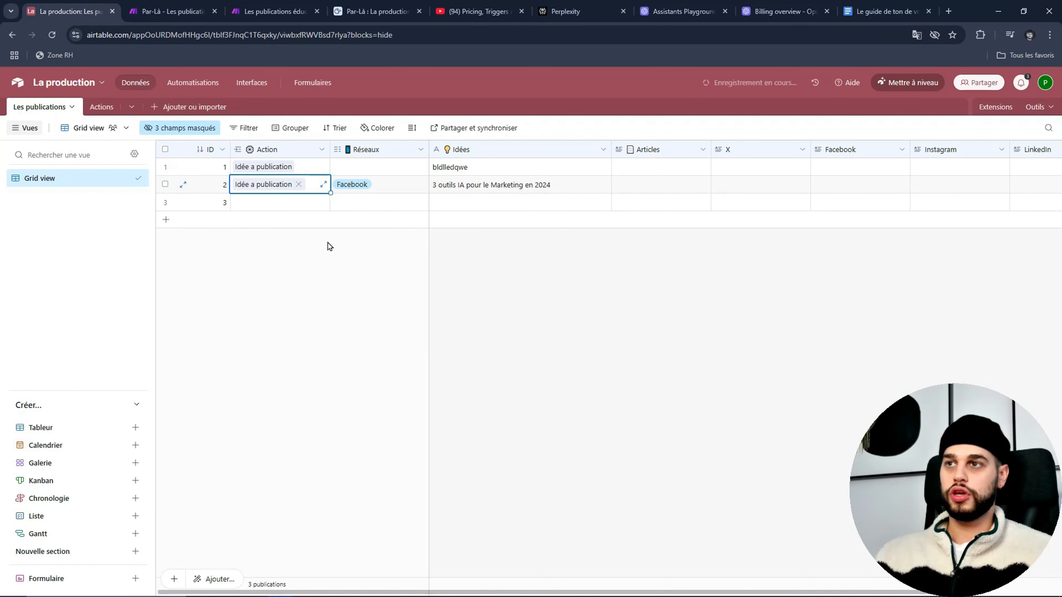
left_click(280, 10)
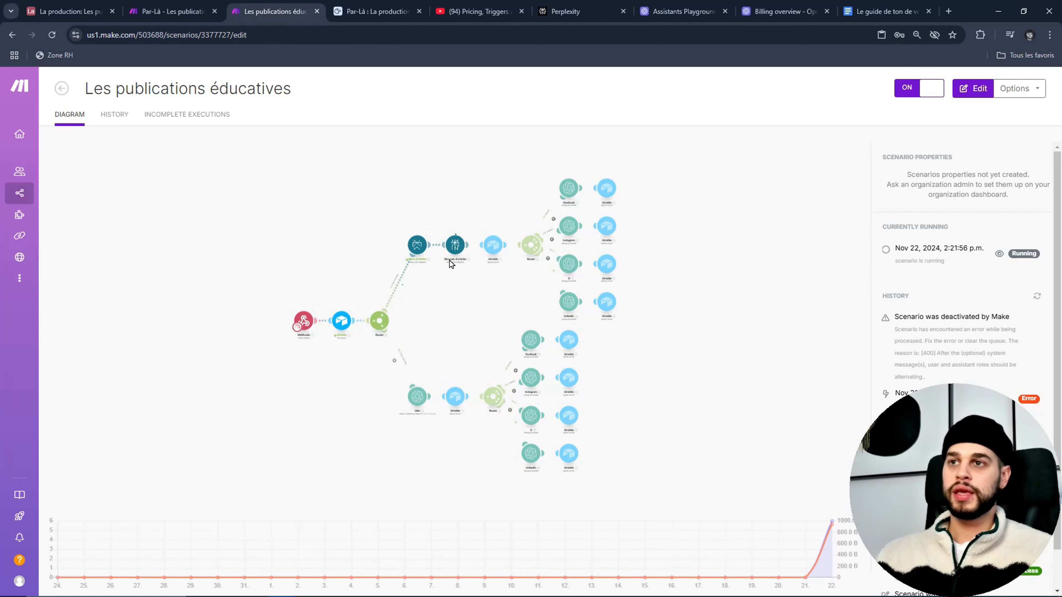
scroll(613, 269, "up", 4)
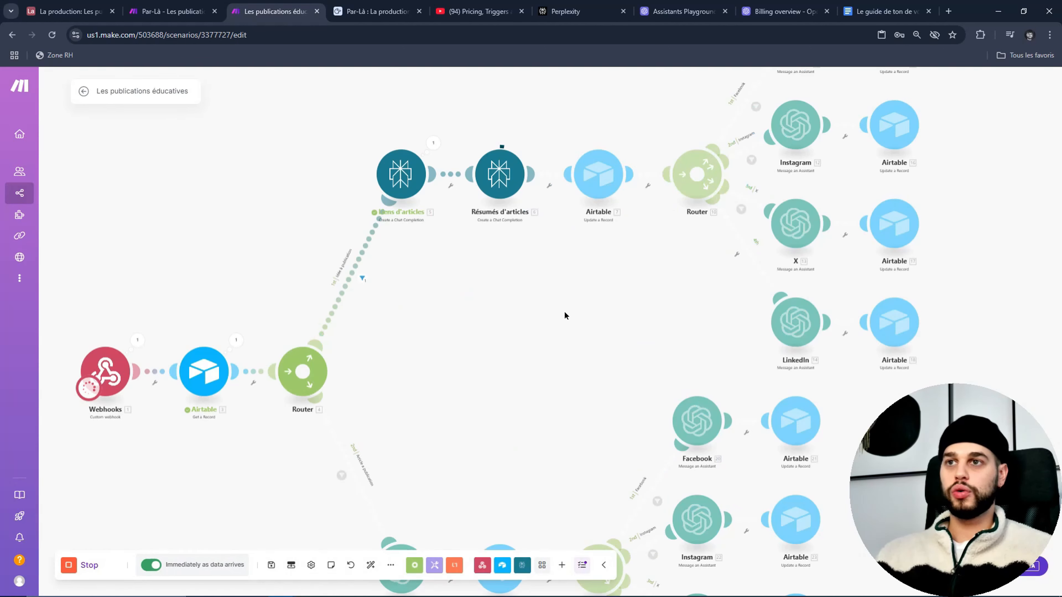
Step: Start a filter on the route from the Perplexity branch's router to the LinkedIn module and label it "LinkedIn"
left_click_drag(594, 253, 529, 354)
scroll(529, 354, "down", 2)
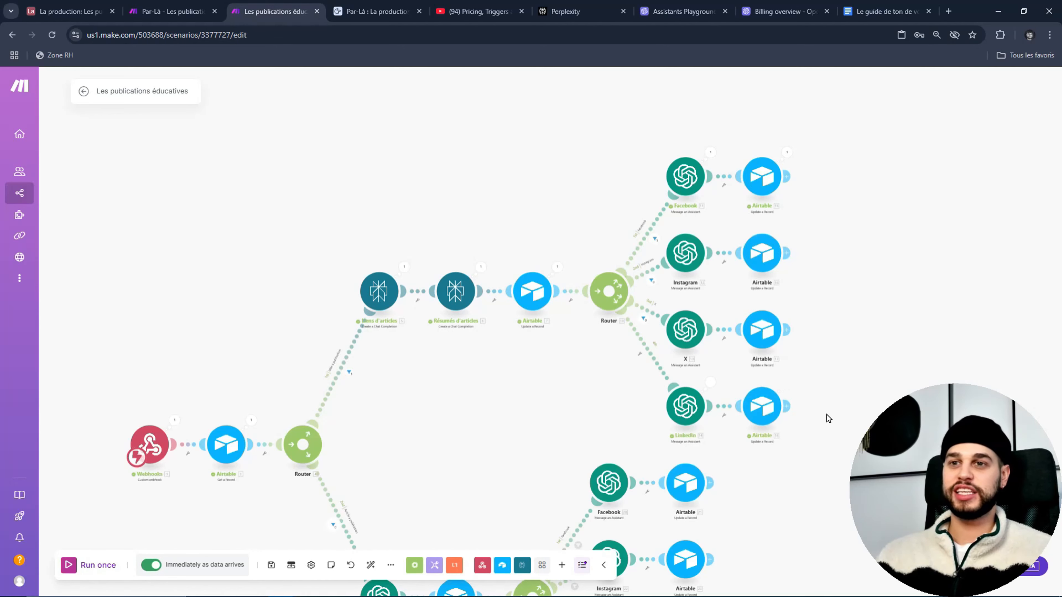
left_click(647, 352)
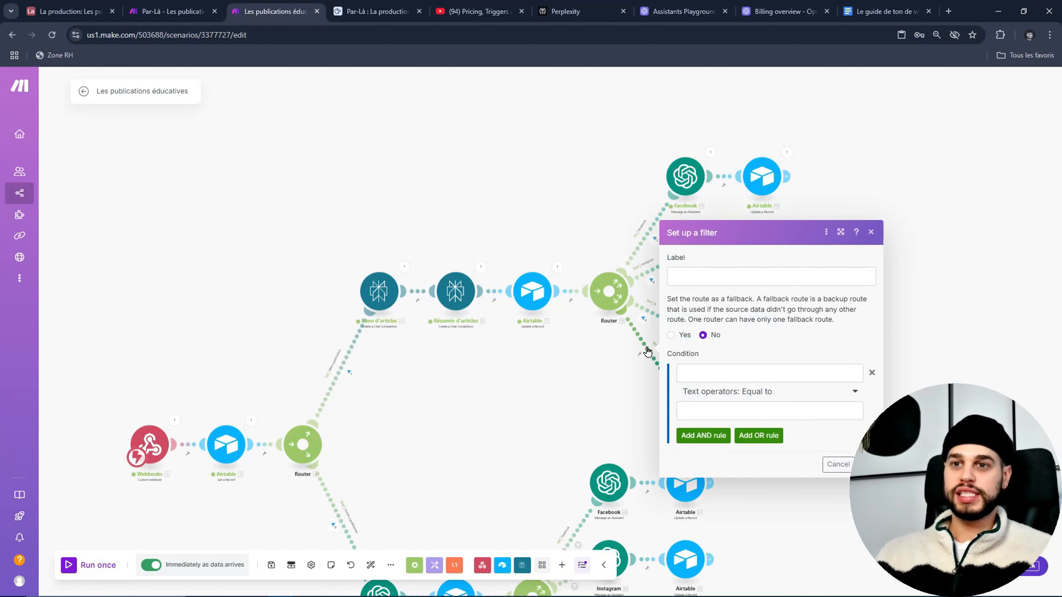
left_click(712, 279)
type("Li")
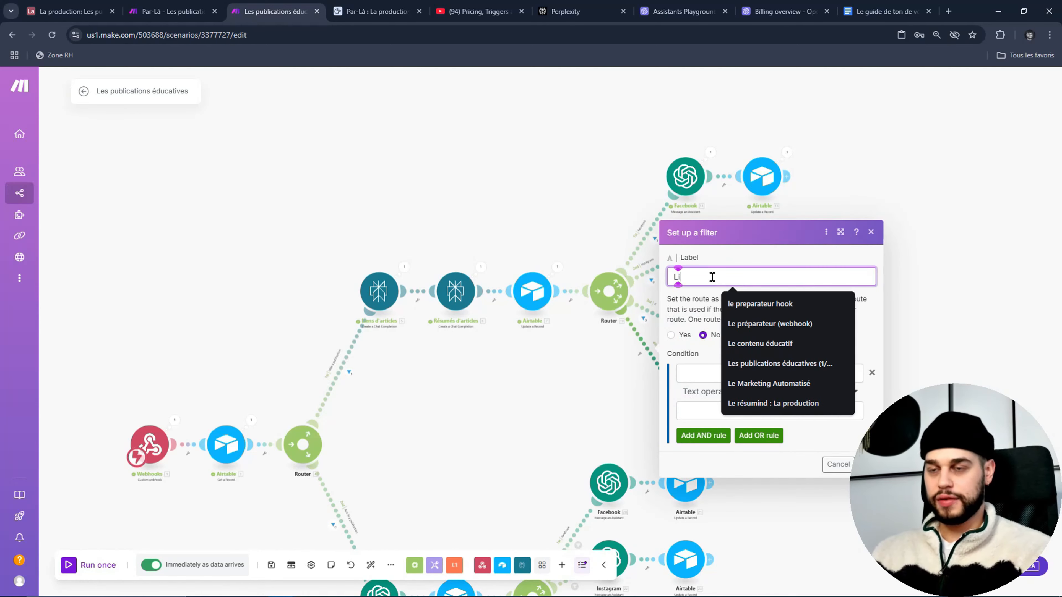
type("nkek")
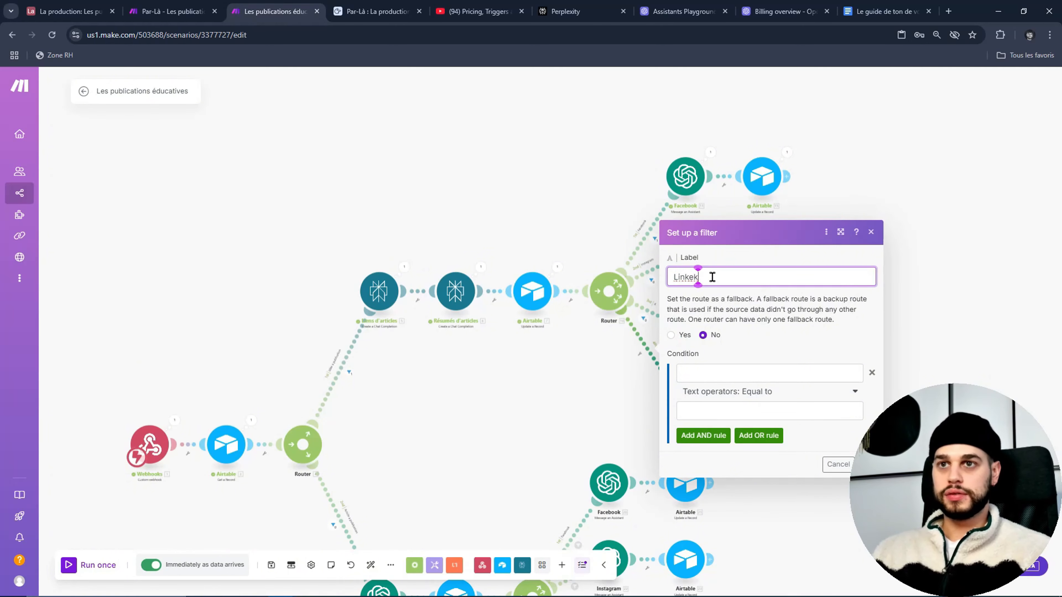
key("BackSpace")
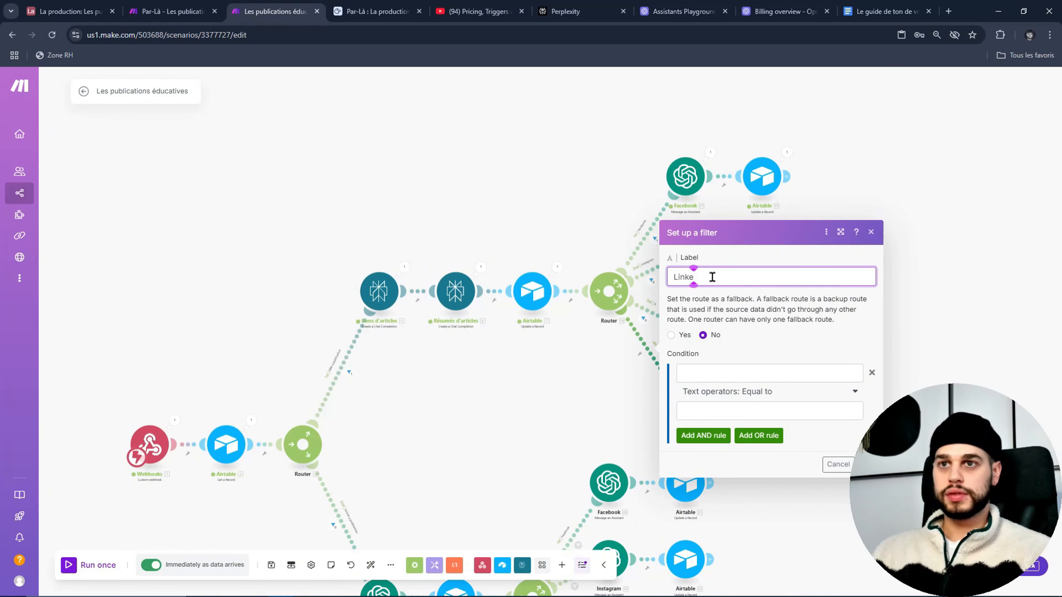
type("dIn")
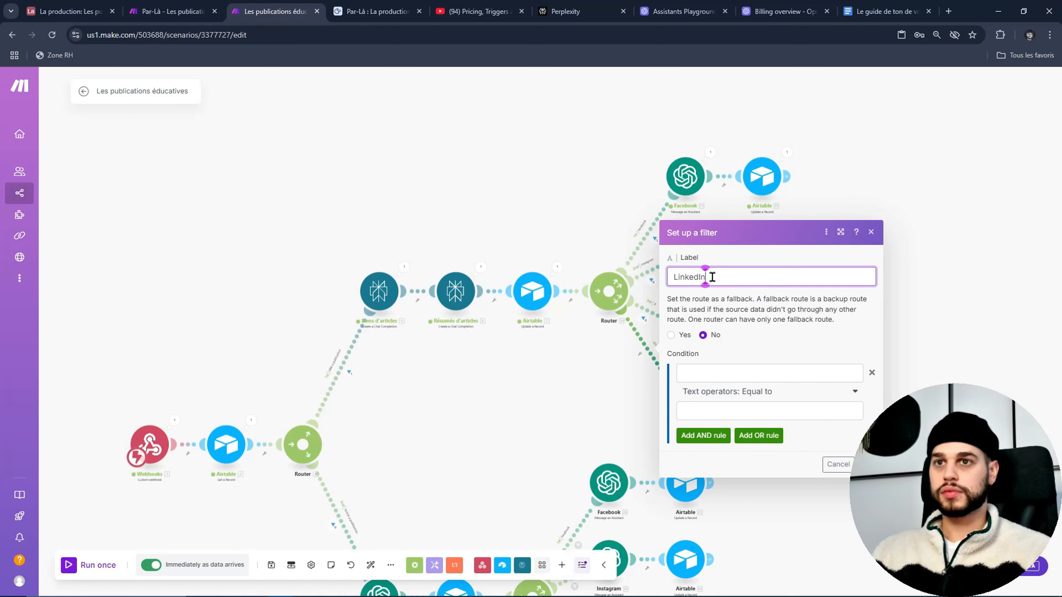
Step: Set the filter's condition to the Réseaux array item from Airtable 7, Contains (case insensitive), "LinkedIn", and save the filter
left_click(768, 374)
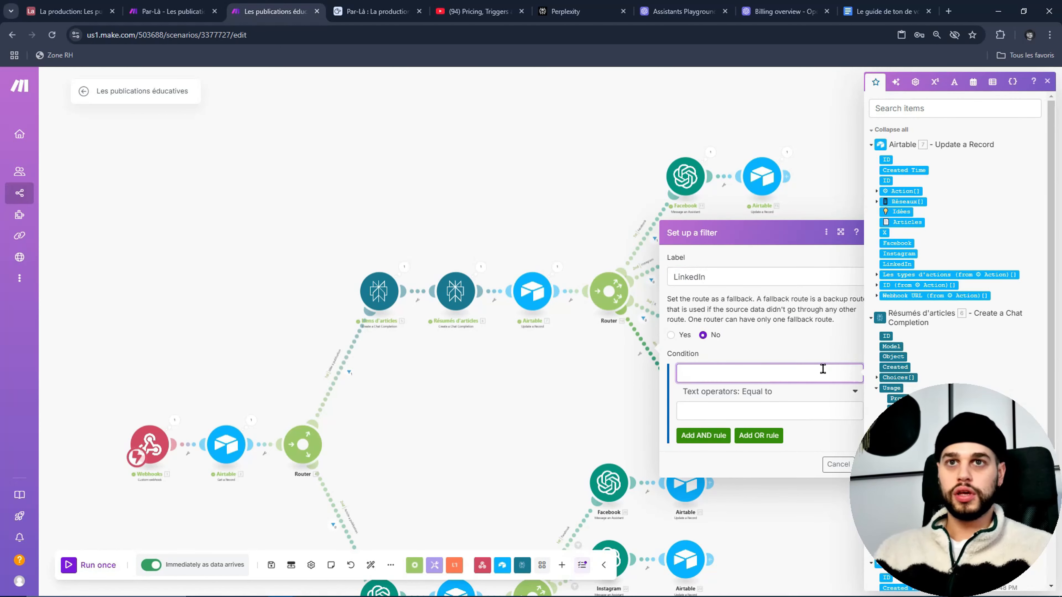
left_click(877, 201)
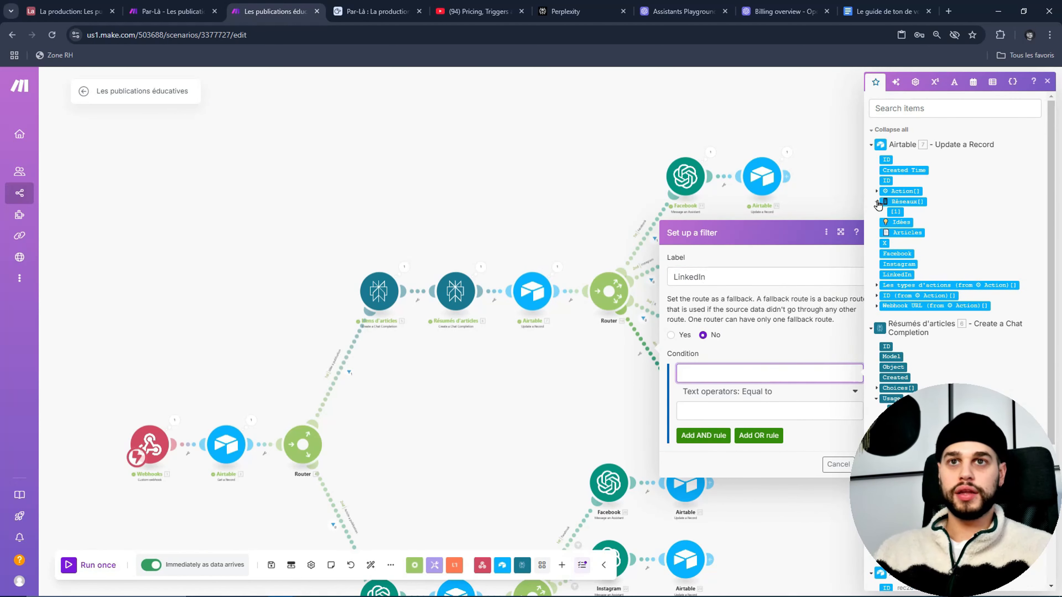
left_click(894, 212)
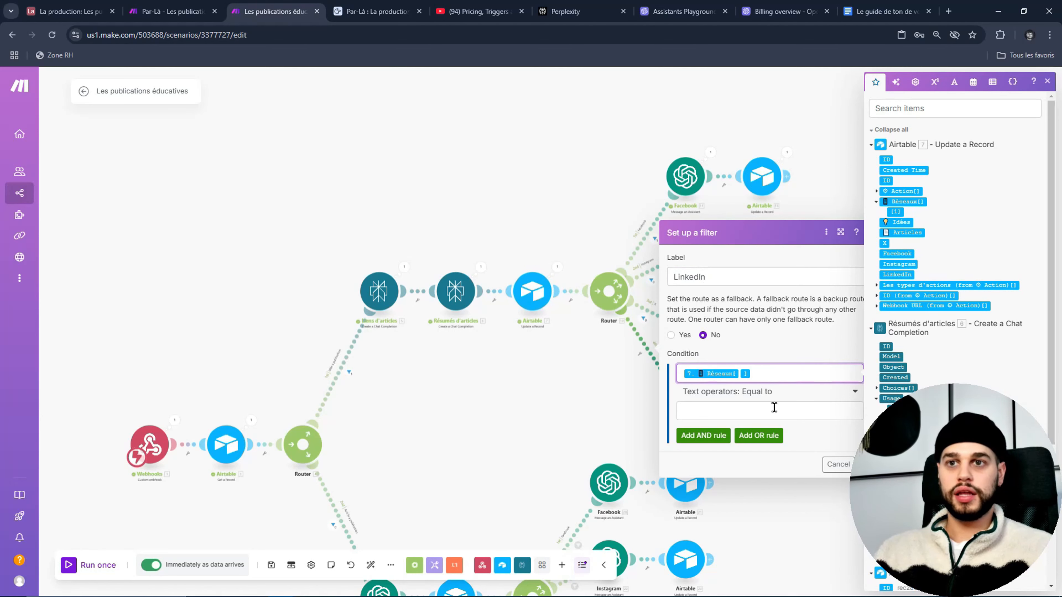
double_click(757, 282)
key("ctrl+c")
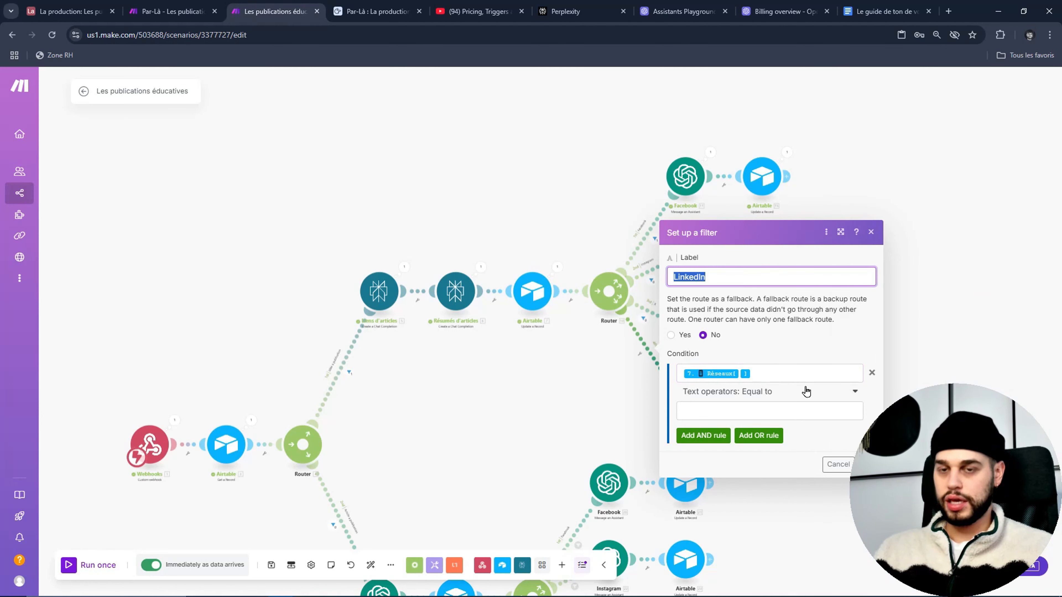
left_click(803, 408)
key("ctrl+v")
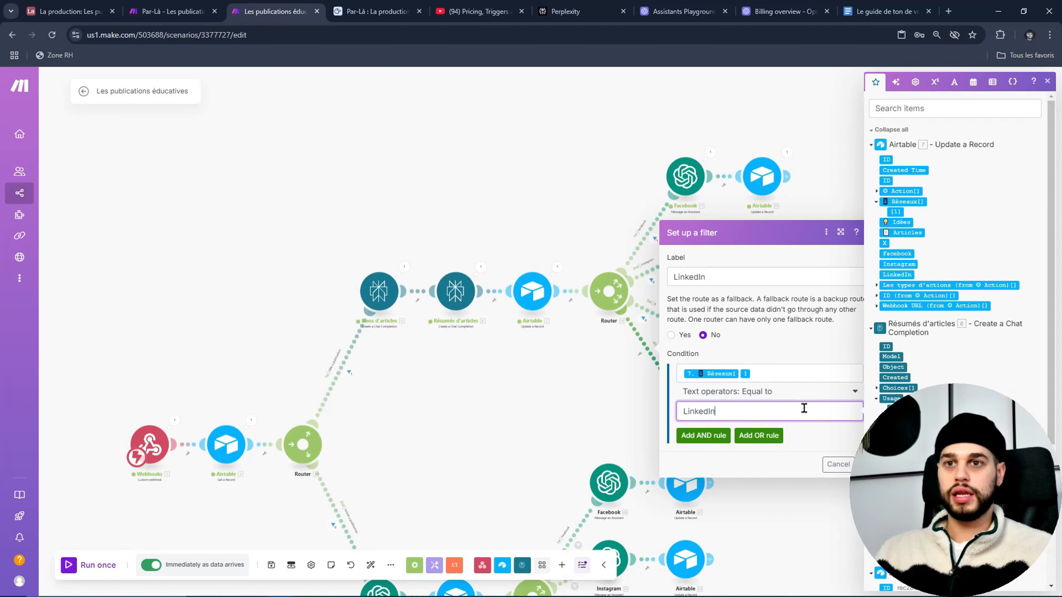
left_click(764, 393)
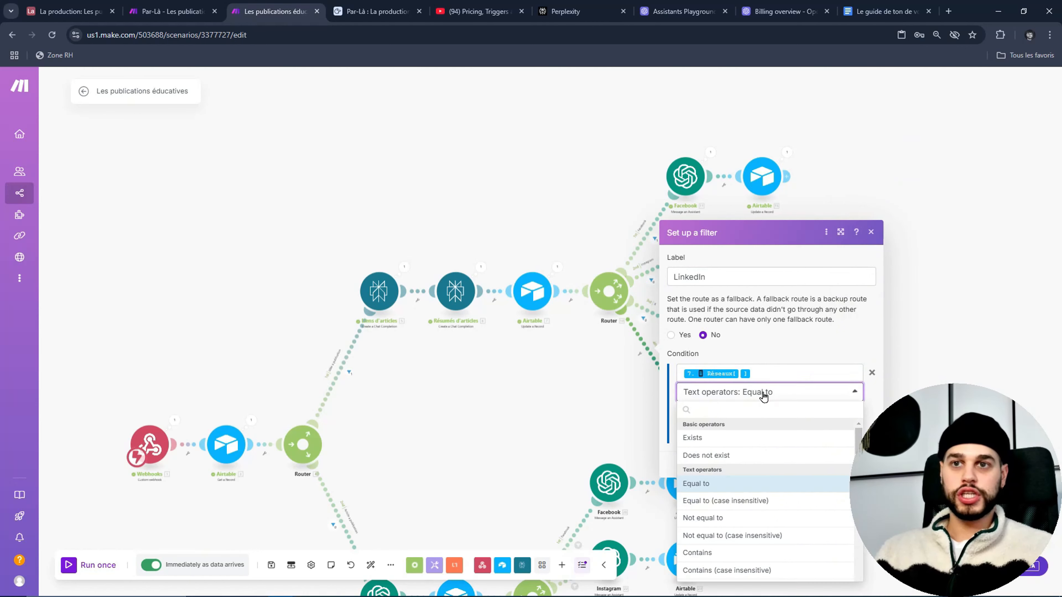
left_click(764, 571)
left_click(866, 464)
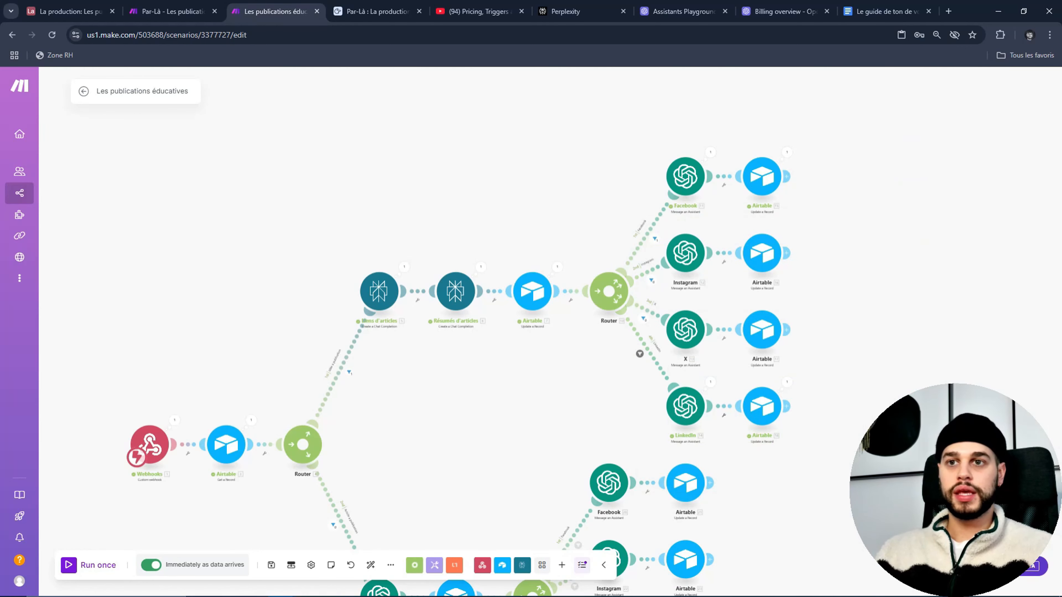
Step: Start a filter on the LinkedIn route of the router in the "Idée" branch and label it "LinkedIn"
left_click_drag(895, 505, 794, 303)
left_click_drag(720, 489, 727, 380)
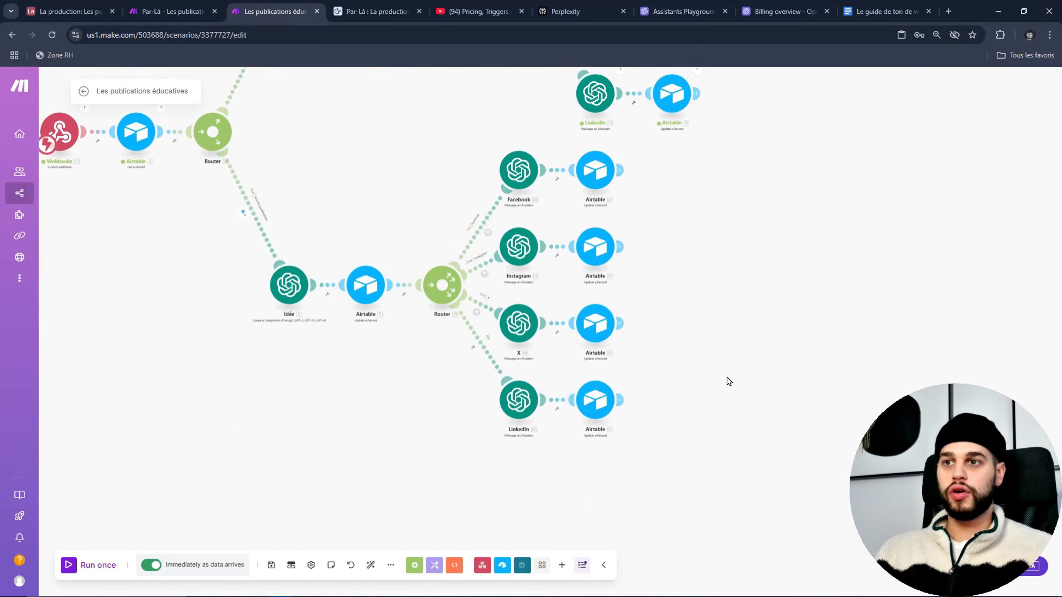
scroll(728, 380, "up", 2)
left_click(408, 334)
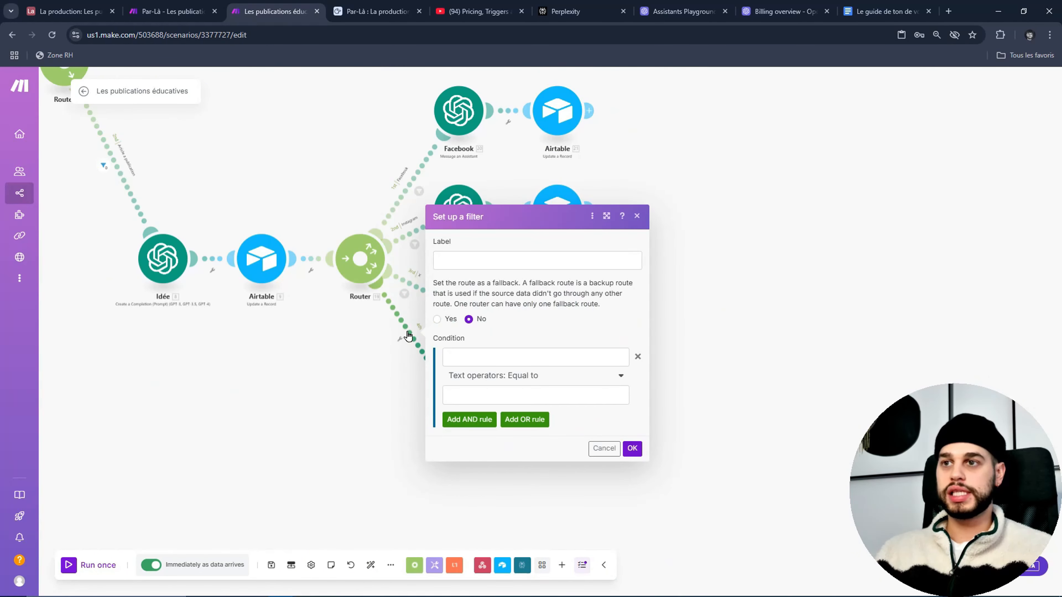
left_click(487, 251)
type("LinkedIn")
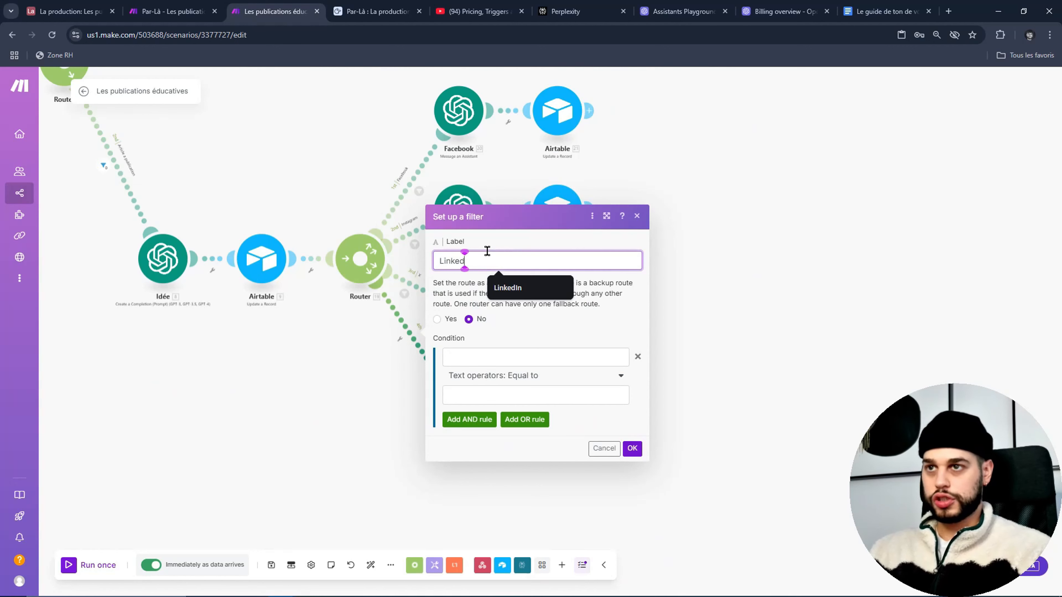
Step: Make this filter require the Réseaux array item from Airtable 9 to contain "LinkedIn", case insensitive, and save it
left_click(527, 355)
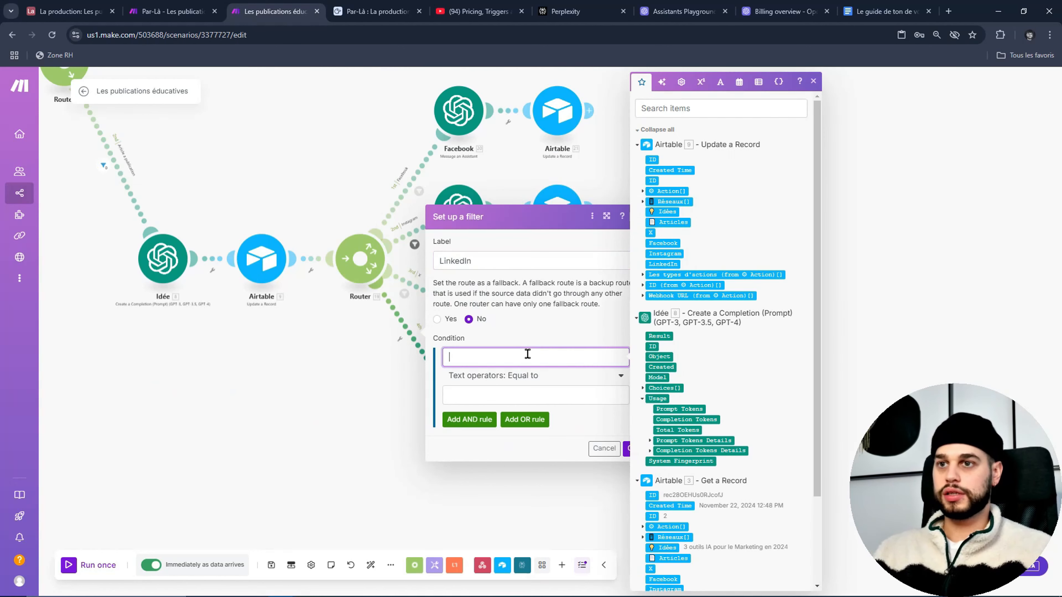
left_click(644, 204)
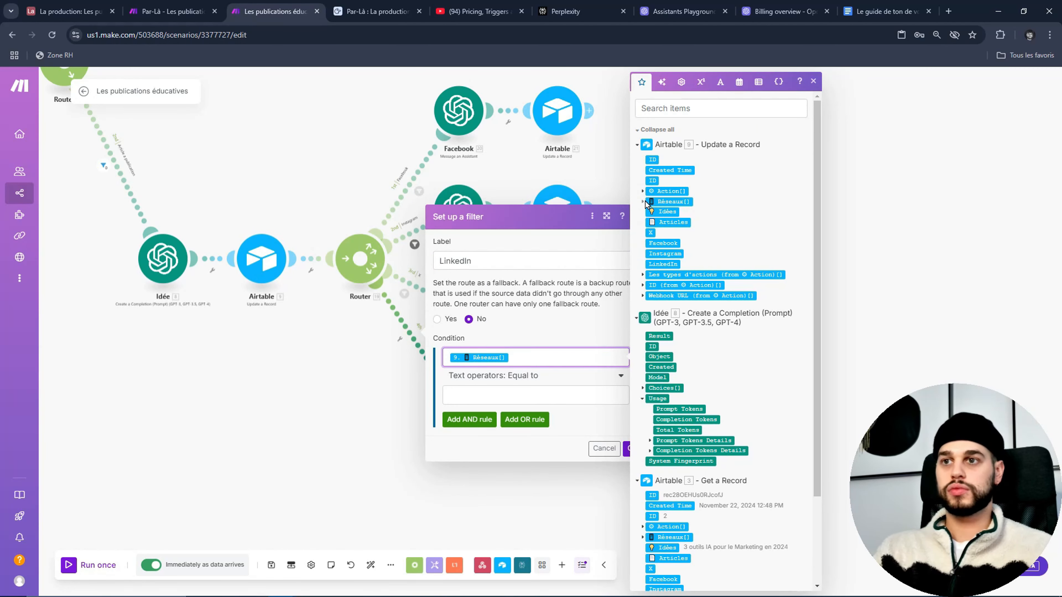
left_click(643, 201)
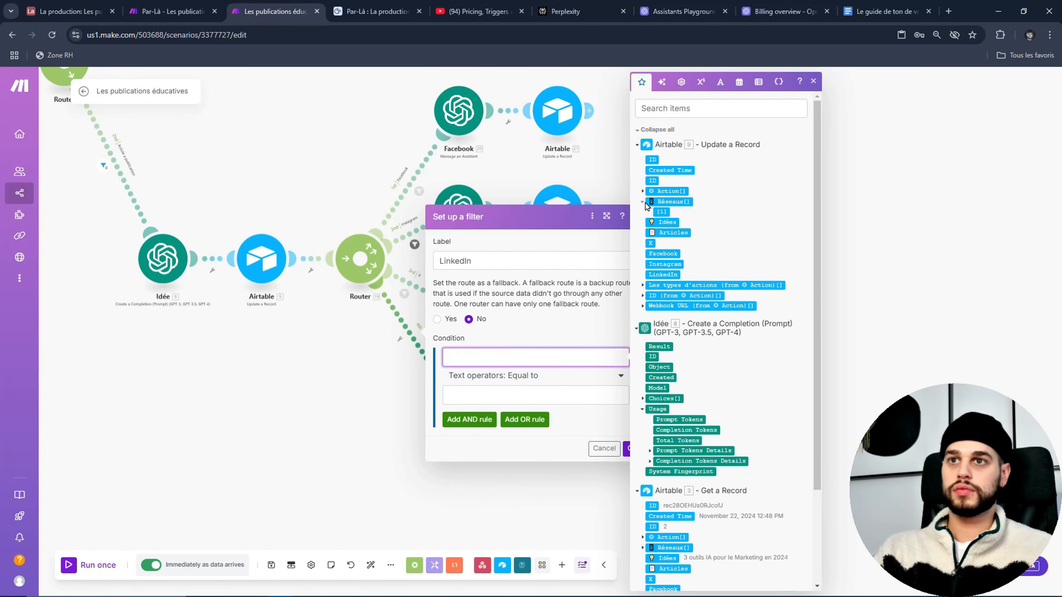
left_click(553, 393)
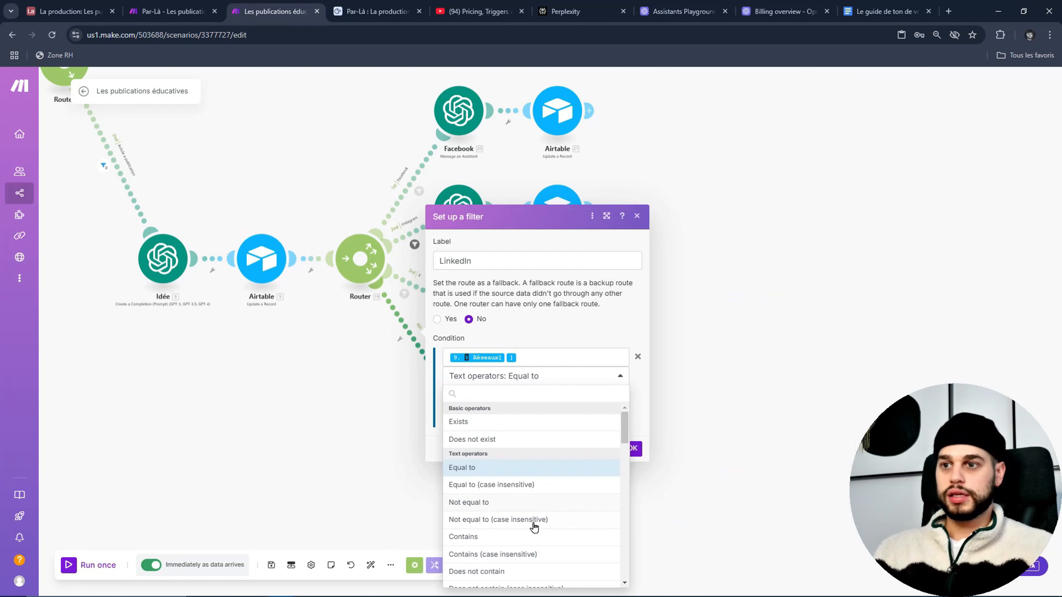
left_click(531, 555)
left_click(539, 396)
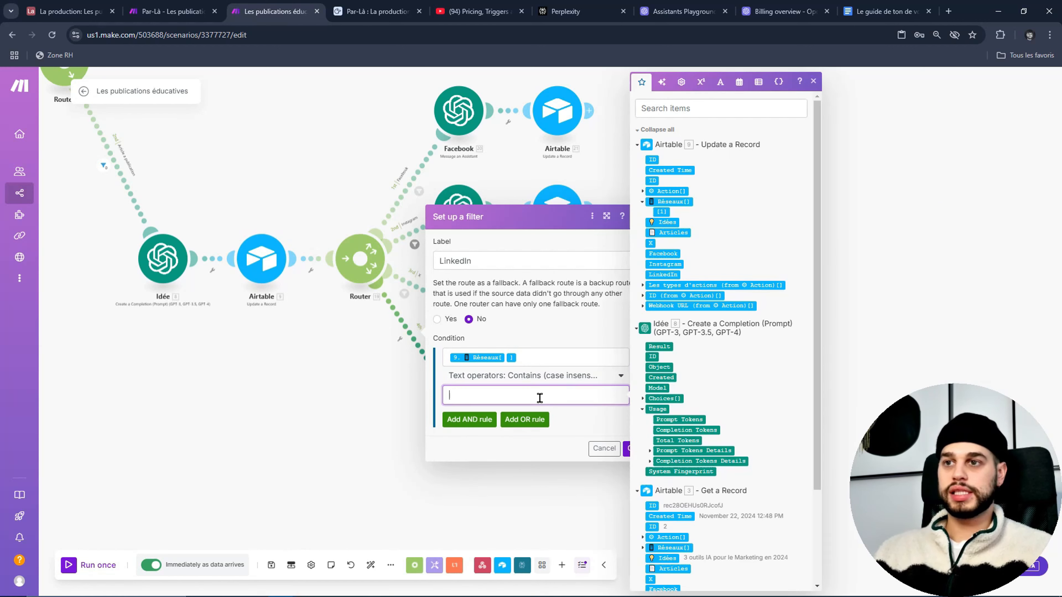
type("LinkedI")
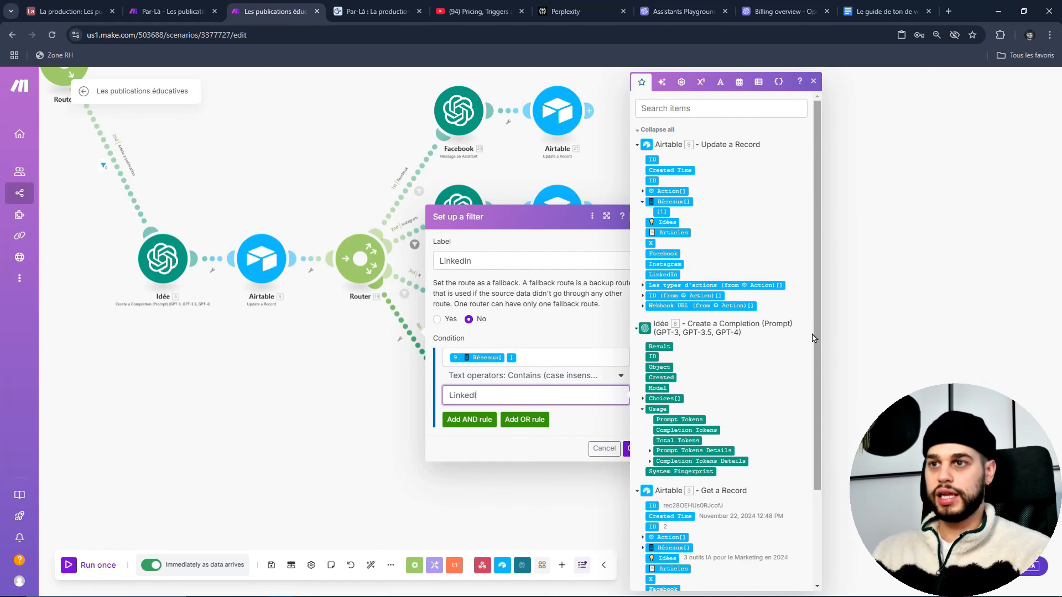
type("n")
left_click(630, 449)
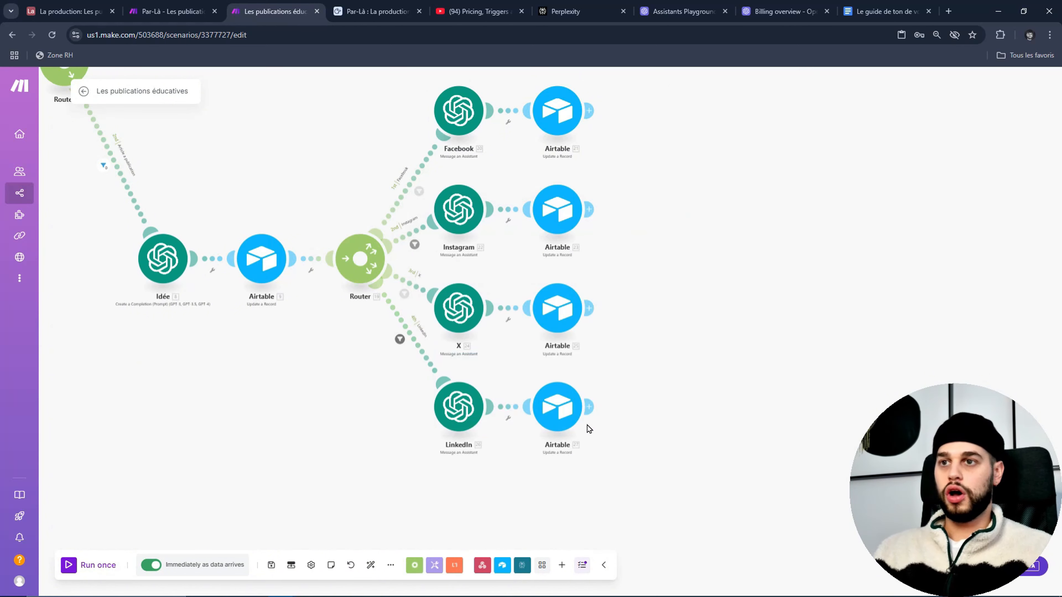
Step: Switch to the Airtable base and read through the full Articles text of record 2
left_click(67, 12)
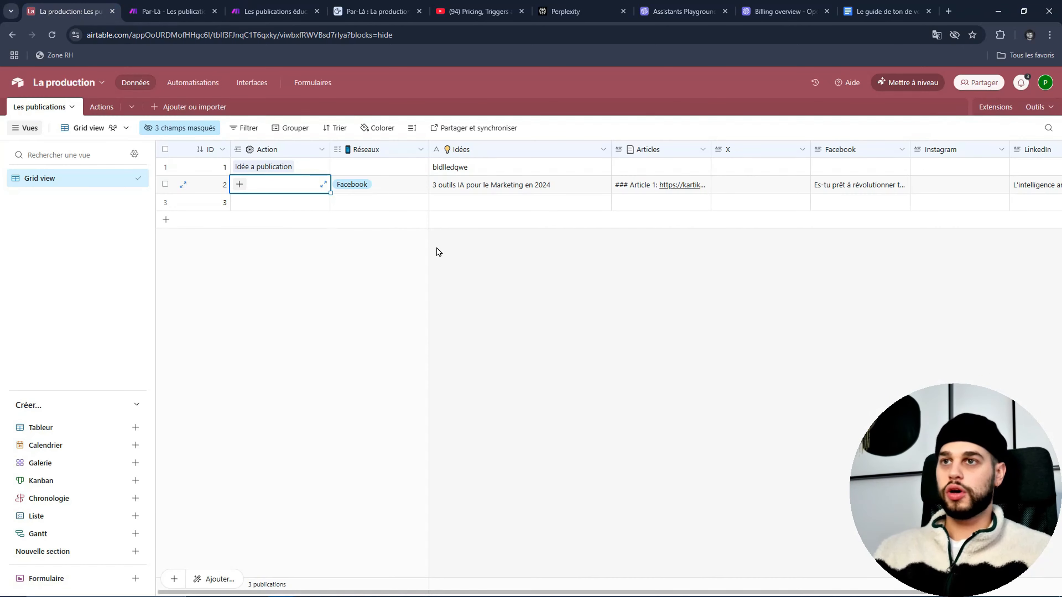
left_click(650, 191)
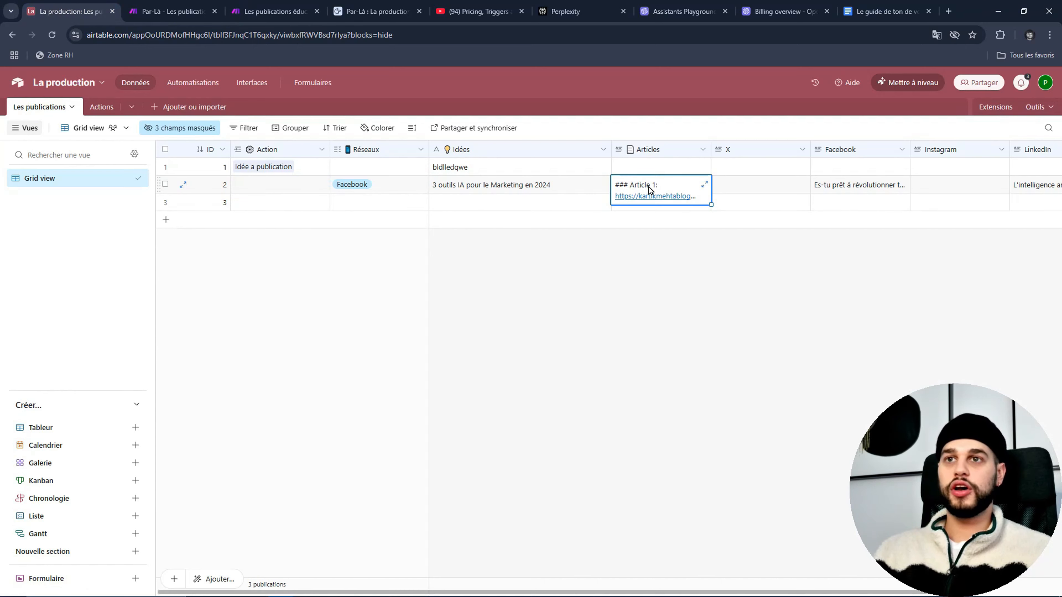
left_click(704, 184)
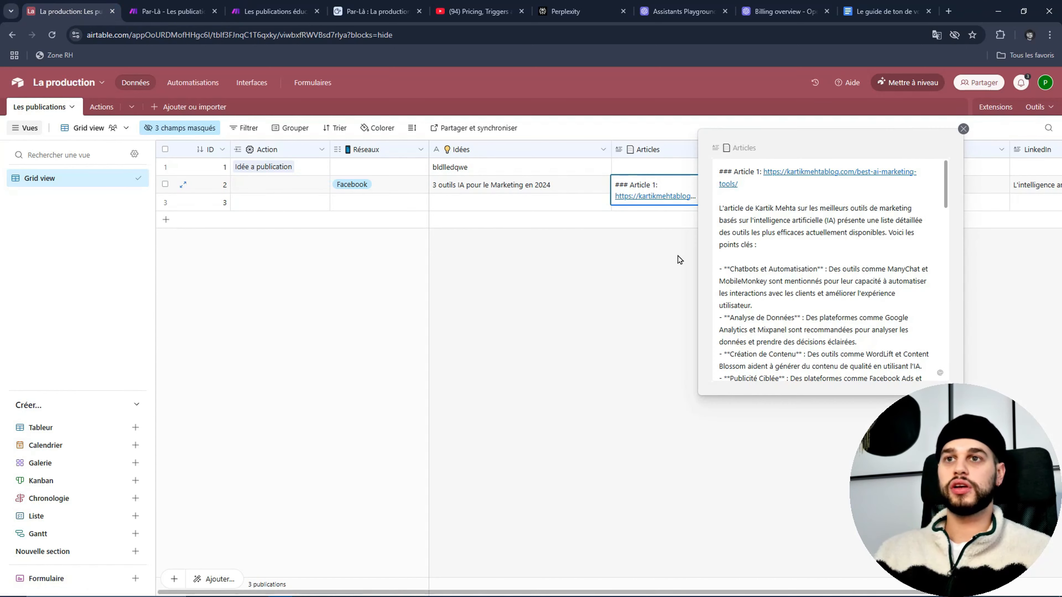
scroll(794, 293, "down", 10)
scroll(822, 270, "down", 2)
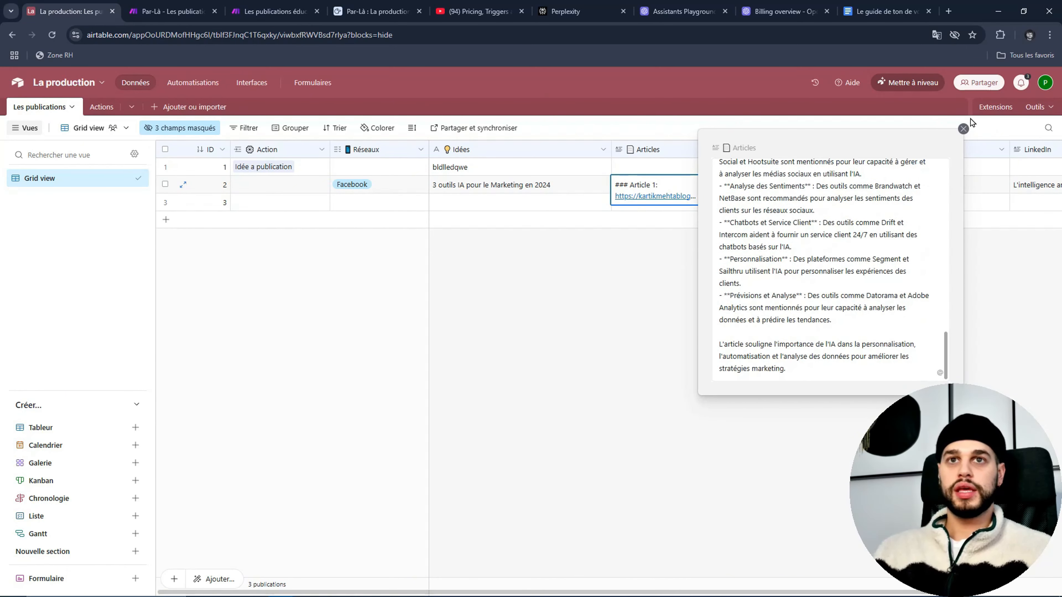
left_click(963, 129)
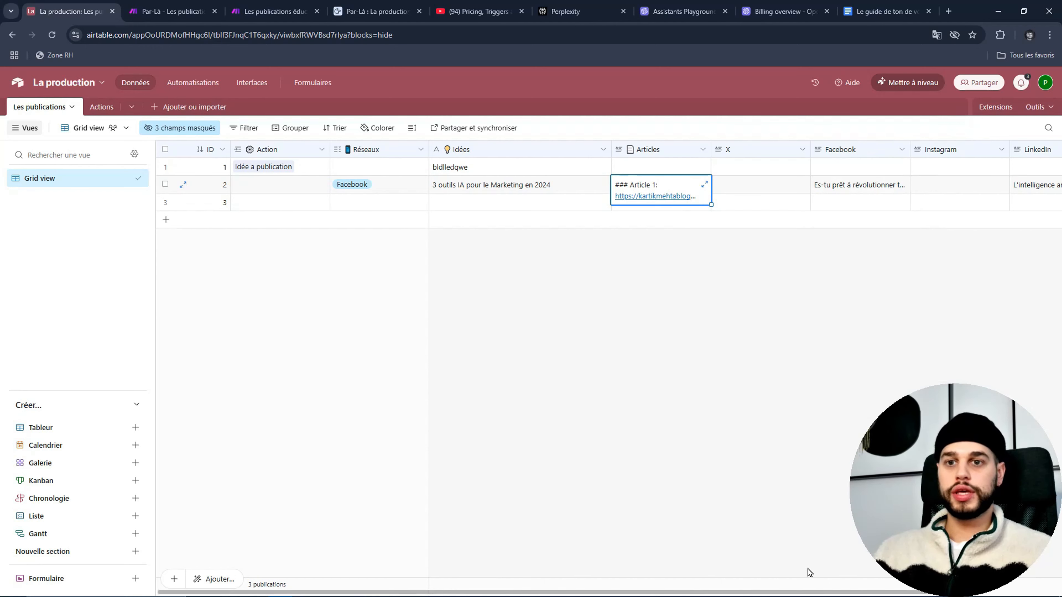
Step: Expand record 2's Facebook post and read it to the end
scroll(794, 193, "right", 3)
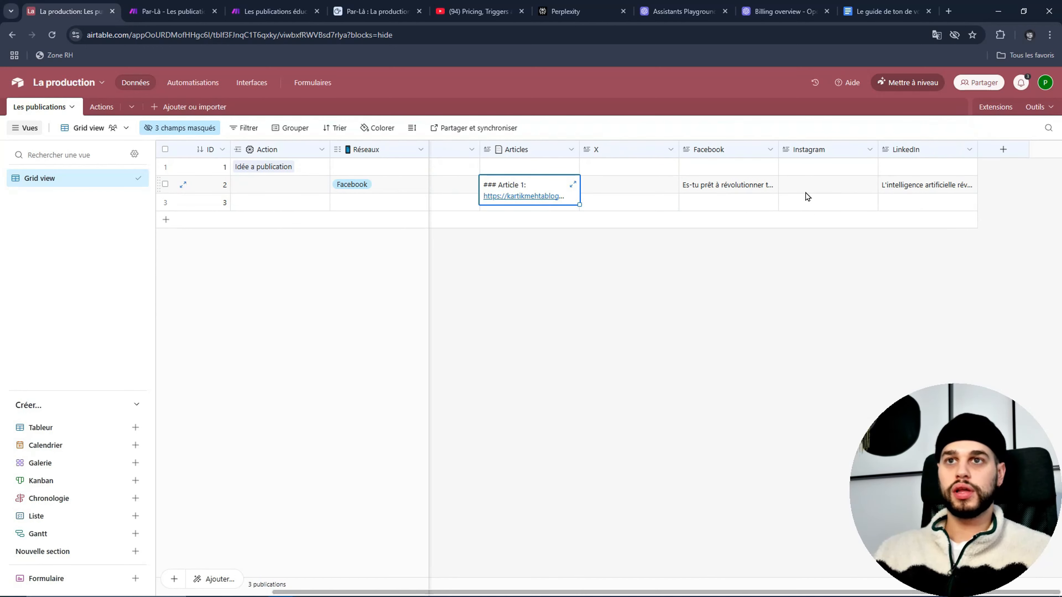
left_click(754, 185)
left_click(765, 185)
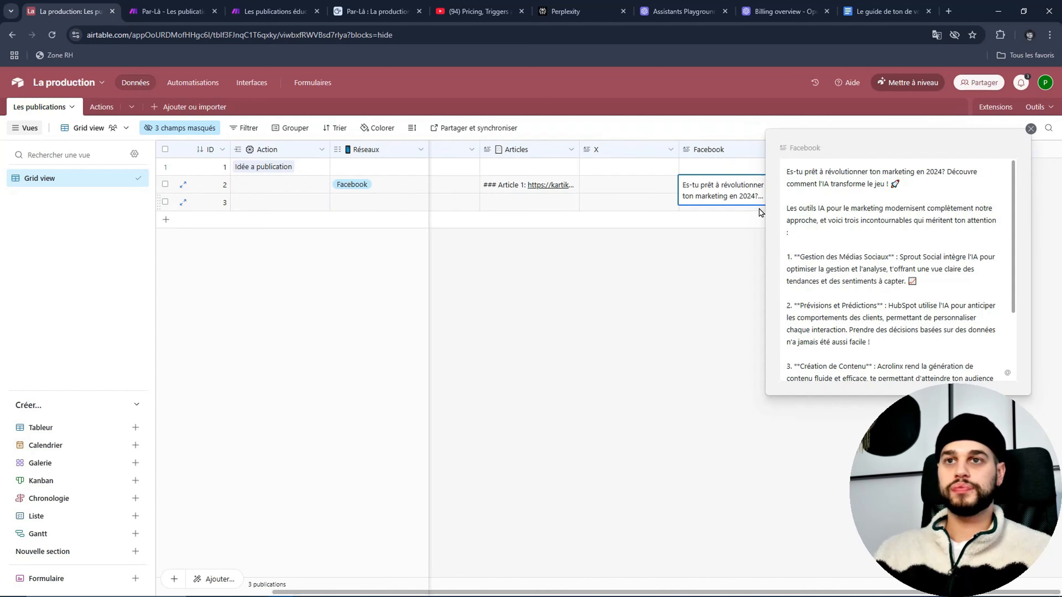
scroll(911, 270, "down", 2)
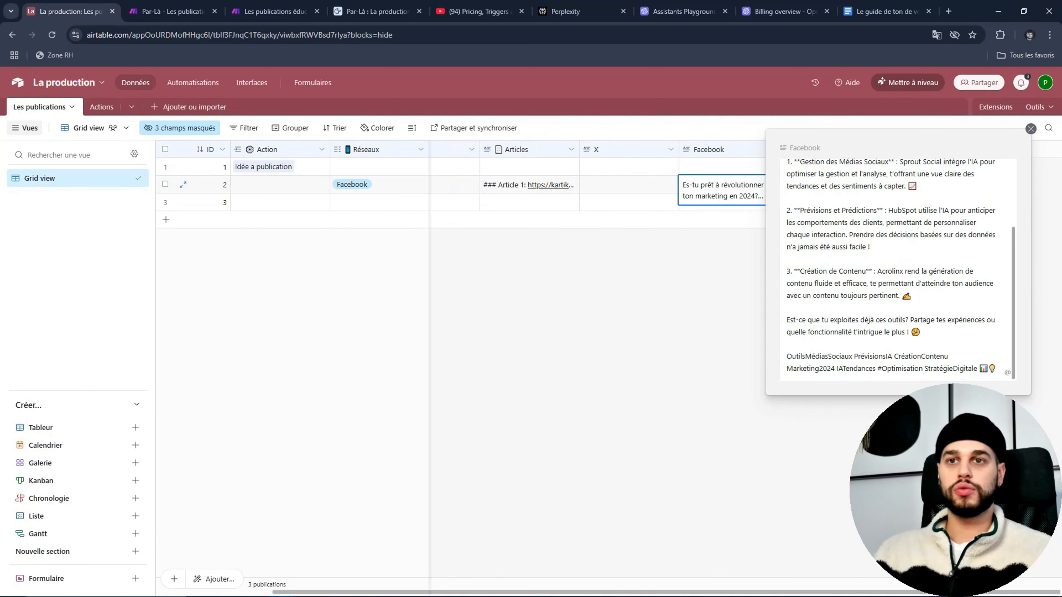
key("Escape")
Step: Read the full LinkedIn post generated for record 2, and close it
left_click(943, 189)
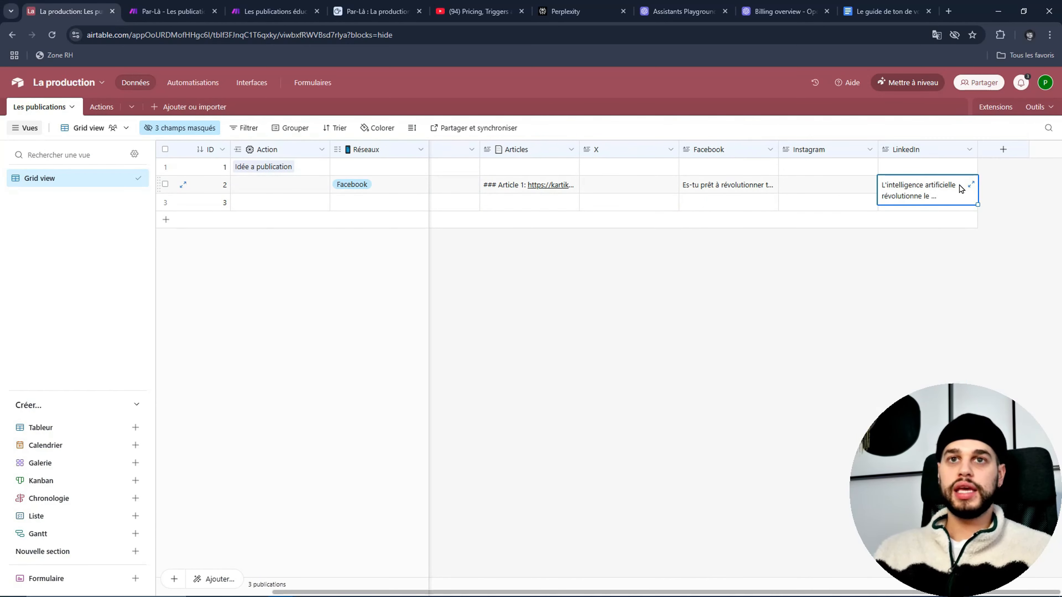
left_click(971, 184)
scroll(734, 244, "down", 3)
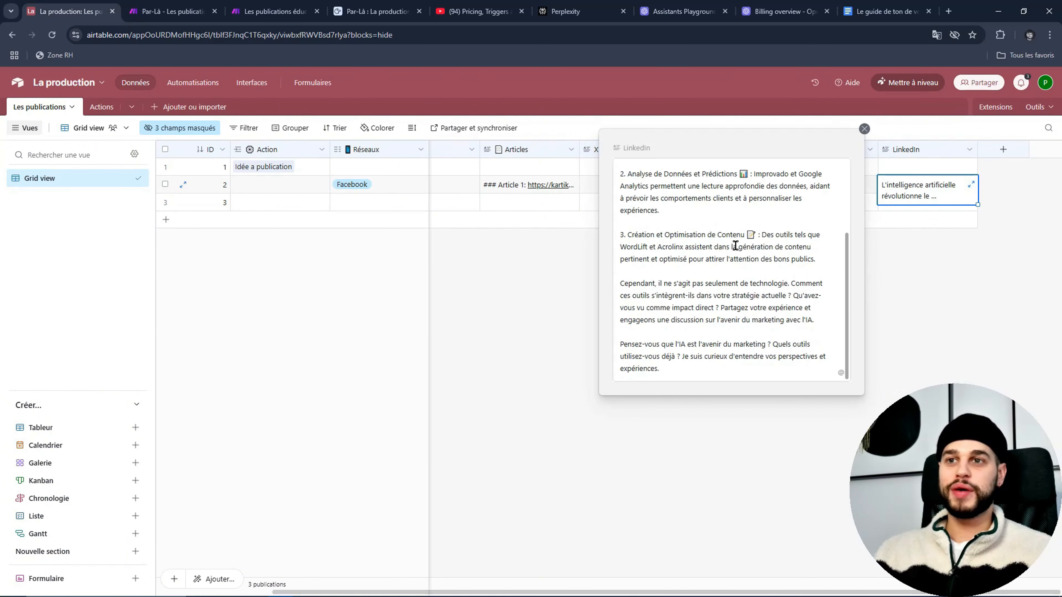
scroll(759, 299, "up", 3)
left_click(976, 309)
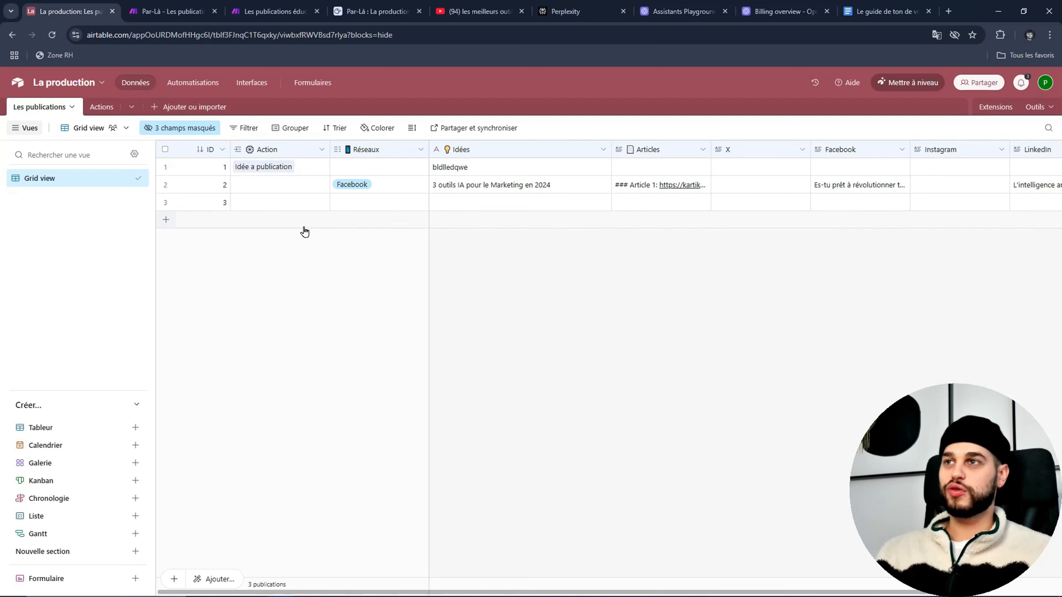
Step: Switch to YouTube, open the video "Les meilleurs outils IA GRATUITS pour générer des images en 2025" and copy its full transcript
key("ctrl+5")
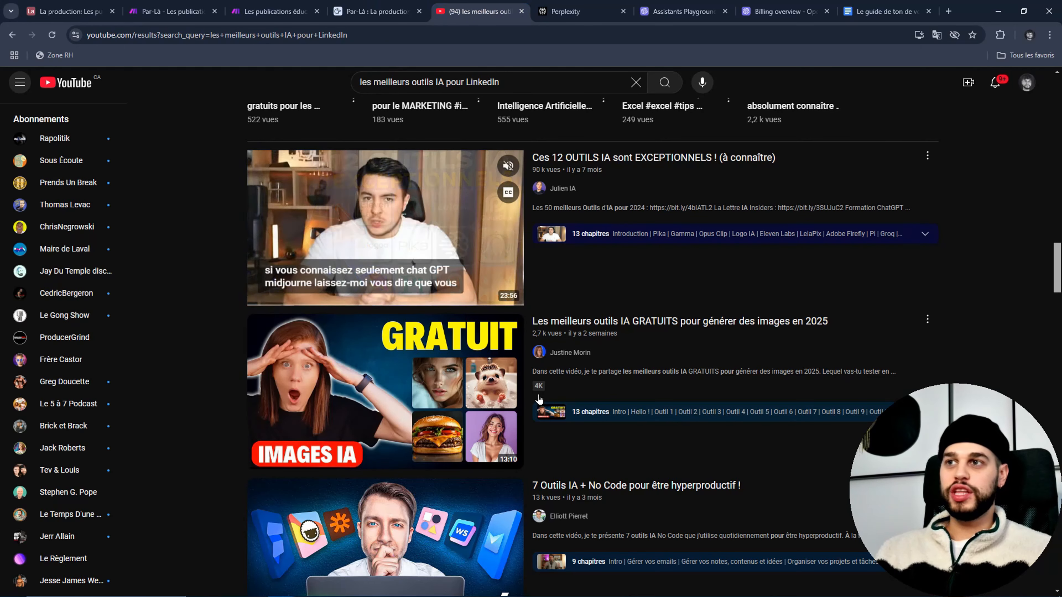
mouse_move(611, 328)
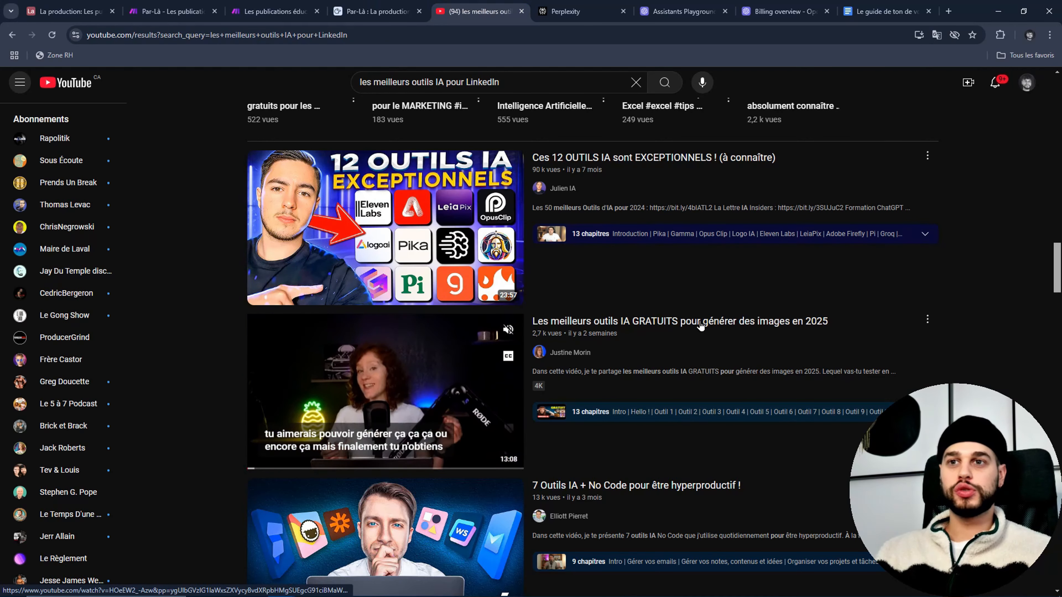
left_click(387, 360)
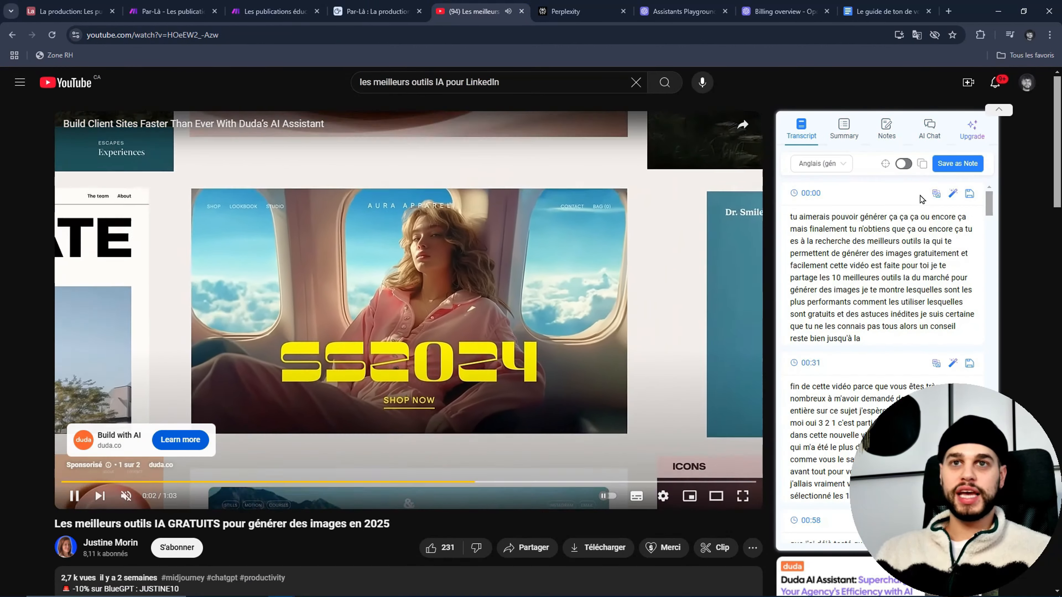
left_click(922, 164)
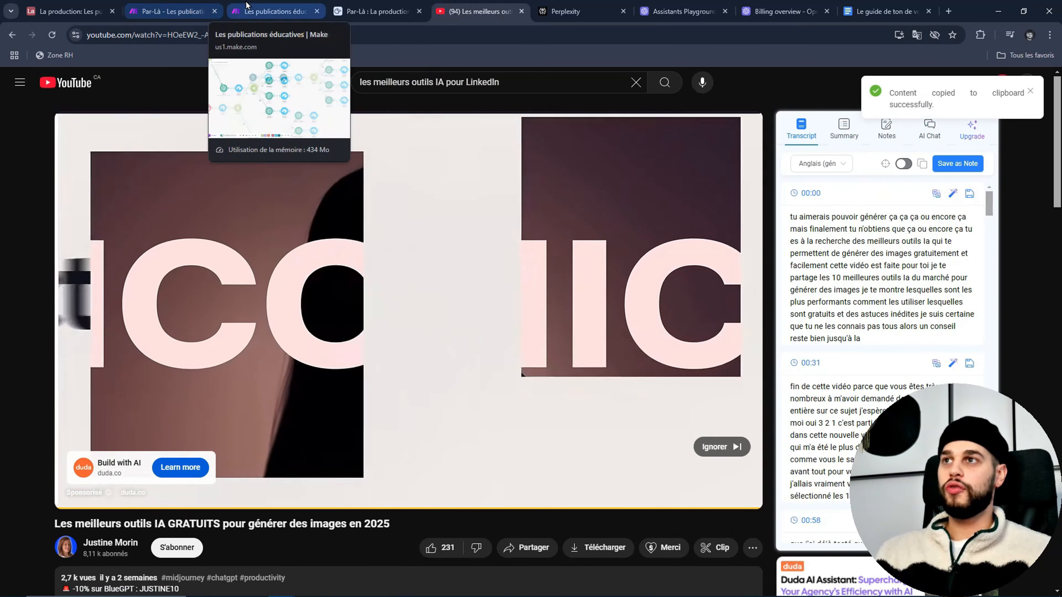
Step: Return to the Airtable base and paste the copied transcript into record 3's Articles cell
left_click(264, 11)
left_click(89, 6)
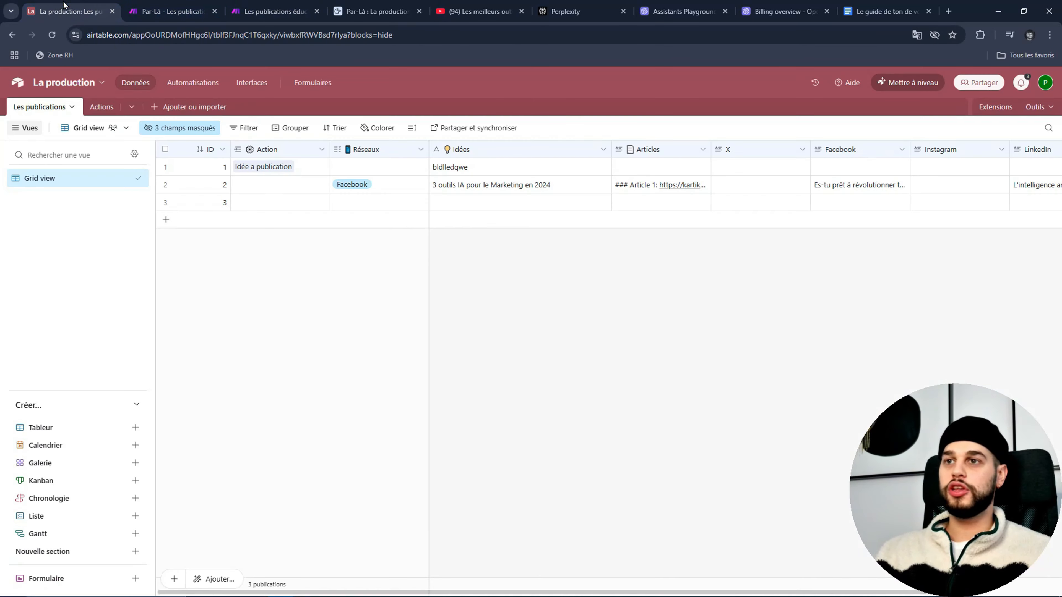
left_click(654, 206)
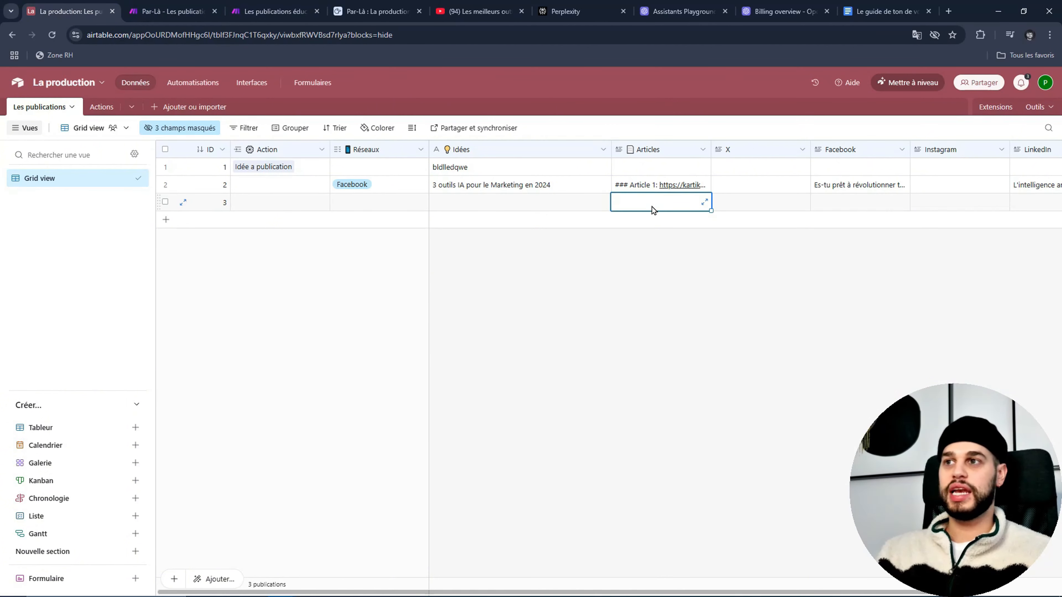
key("ctrl+v")
left_click(665, 283)
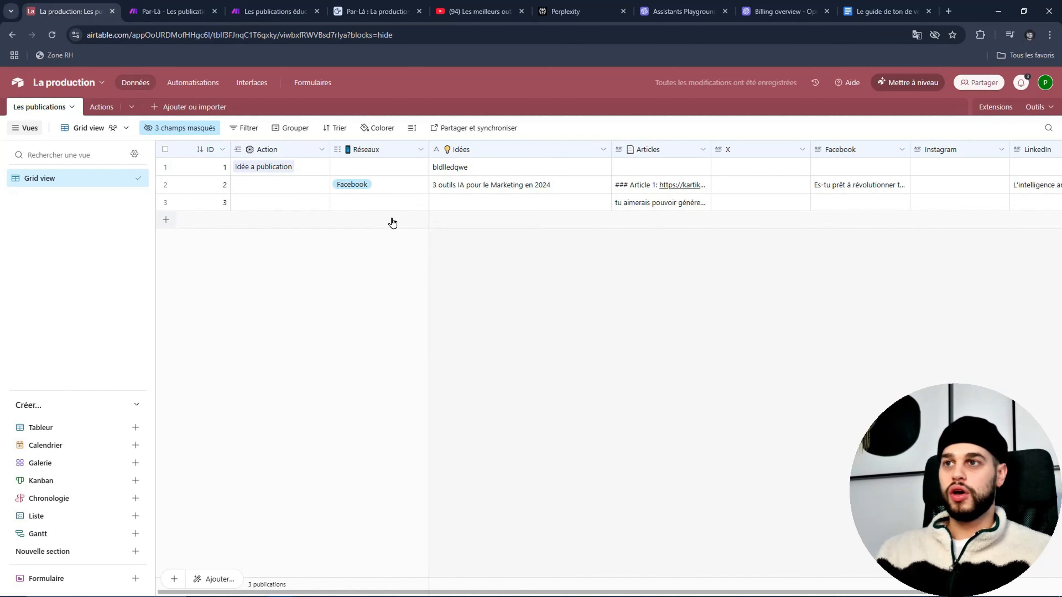
Step: Set record 3's Réseaux to Instagram and link its Action to "Article a publication"
left_click(391, 203)
left_click(338, 202)
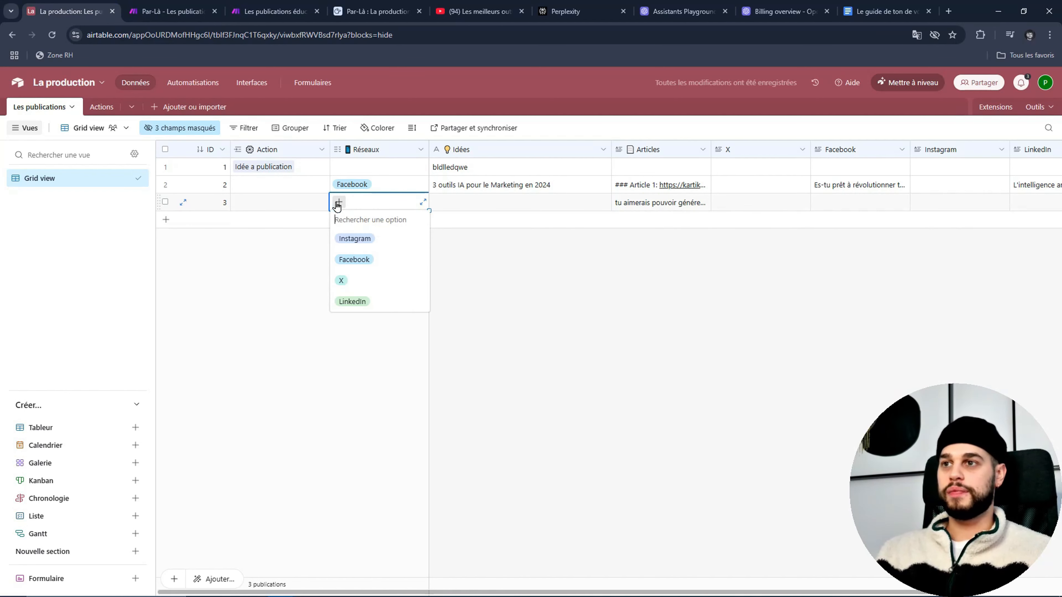
left_click(368, 246)
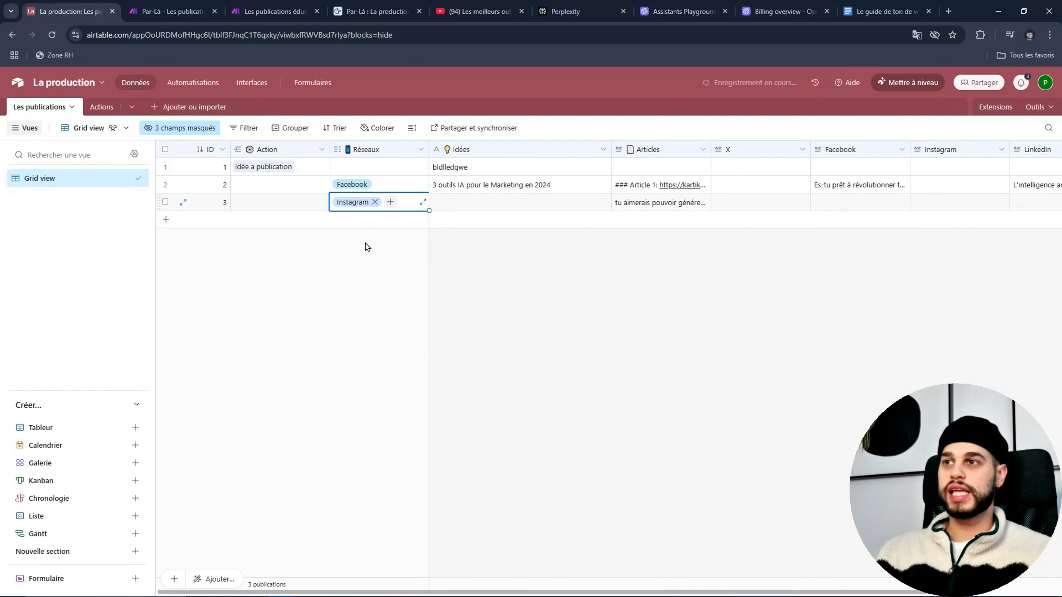
left_click(275, 230)
left_click(280, 204)
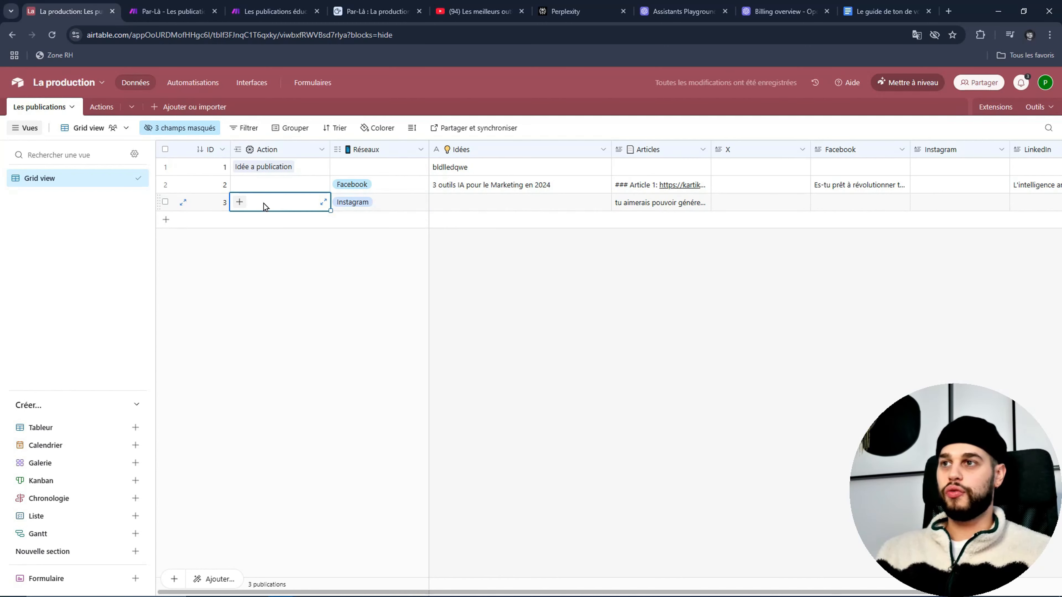
left_click(240, 203)
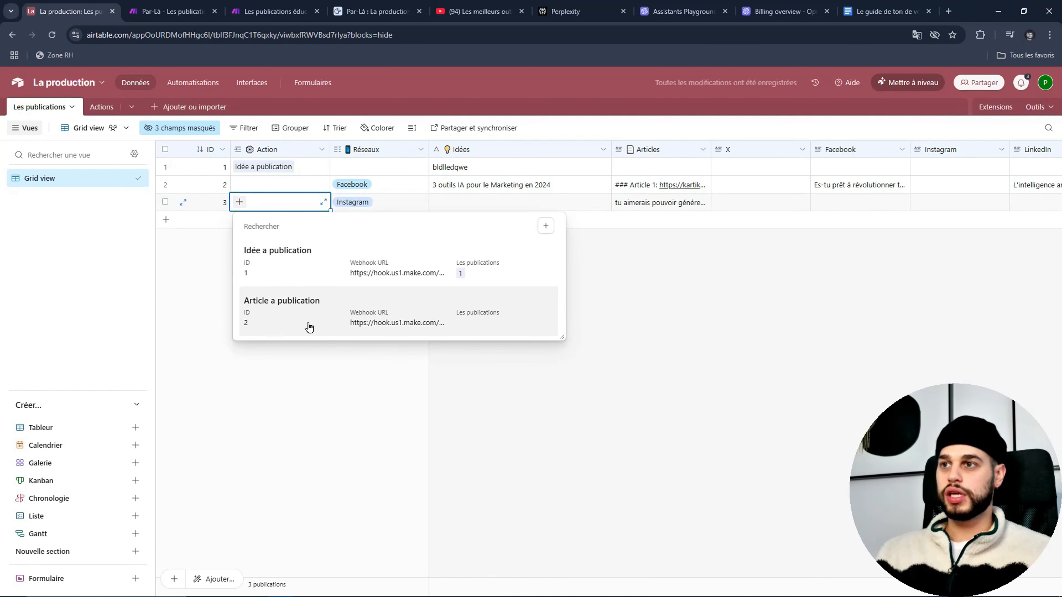
left_click(356, 319)
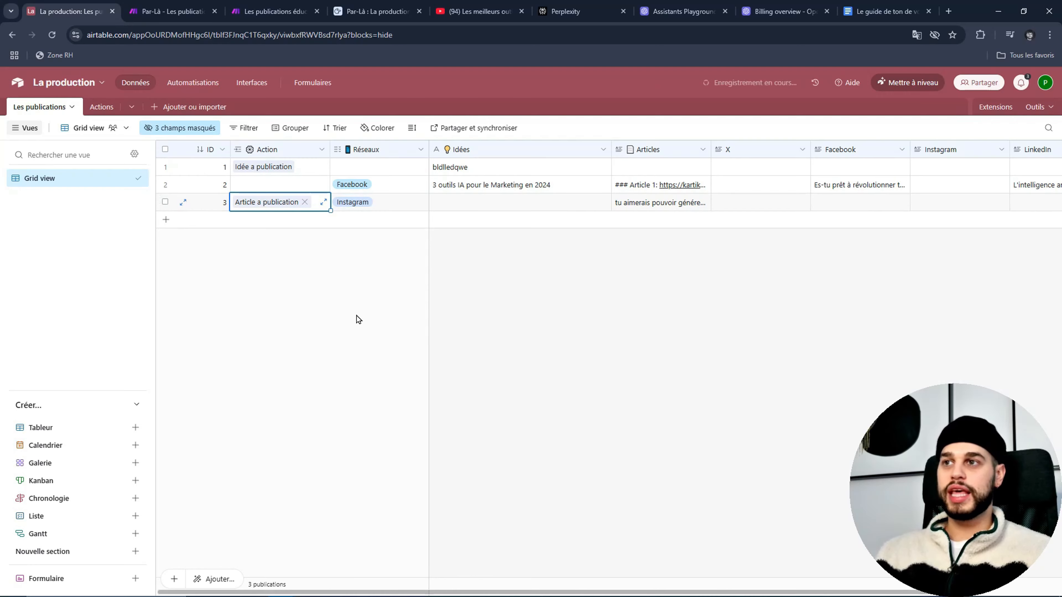
Step: Switch to the Make scenario "Les publications éducatives" and follow its current run through the article branch
left_click(274, 12)
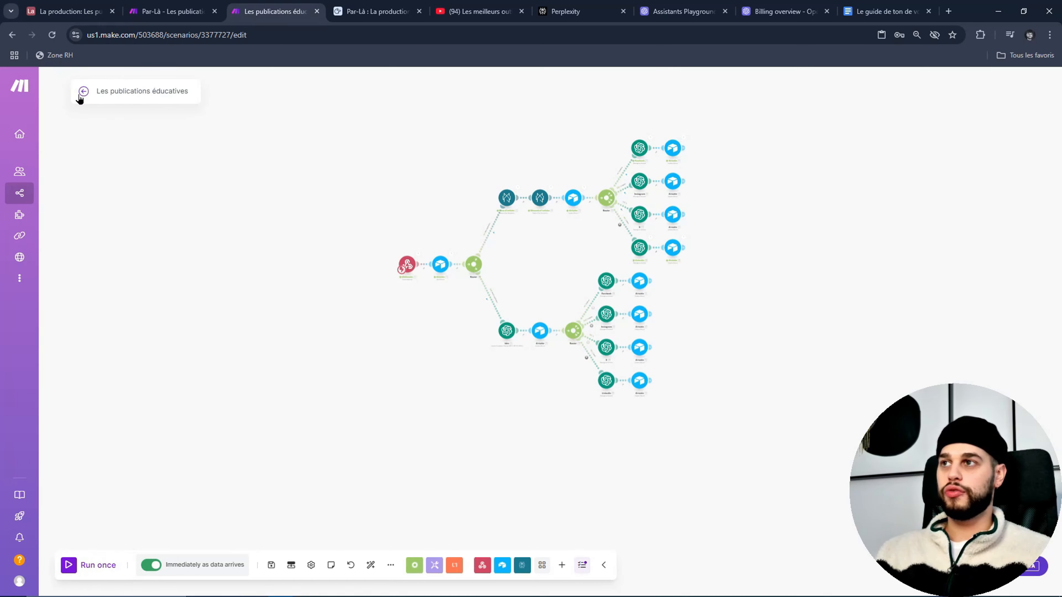
left_click(83, 92)
left_click(608, 167)
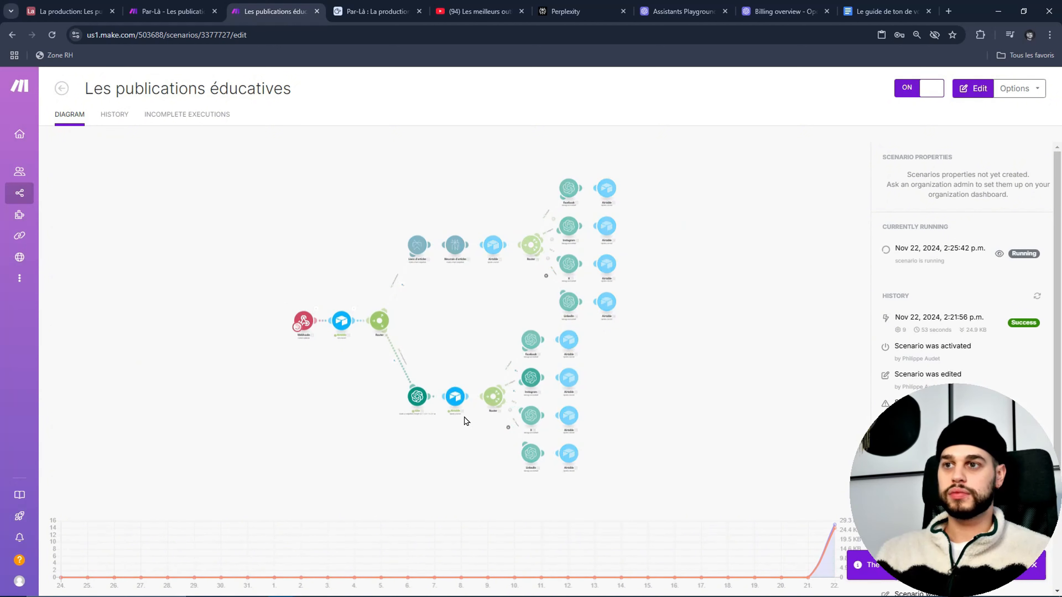
left_click(453, 434)
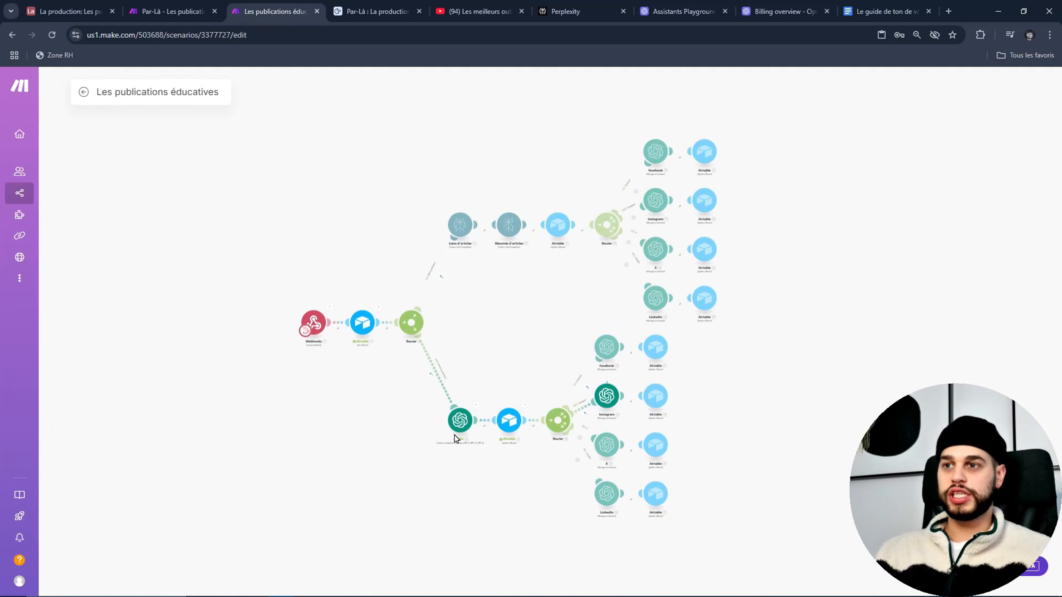
scroll(773, 465, "up", 3)
left_click_drag(771, 436, 720, 359)
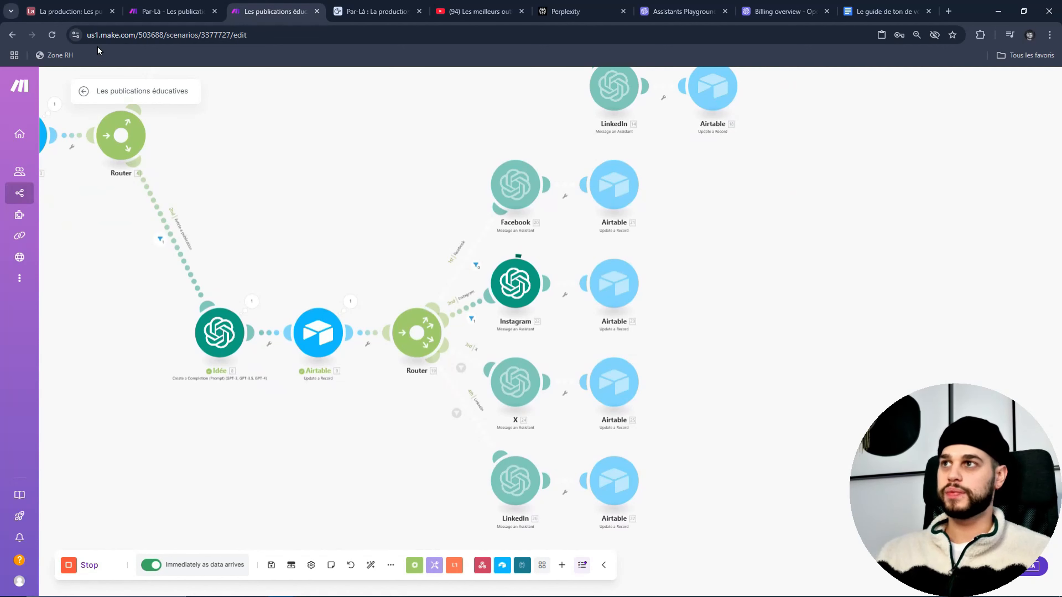
Step: Go back to Airtable, expand record 3's Instagram post, read it through, and close it
left_click(71, 11)
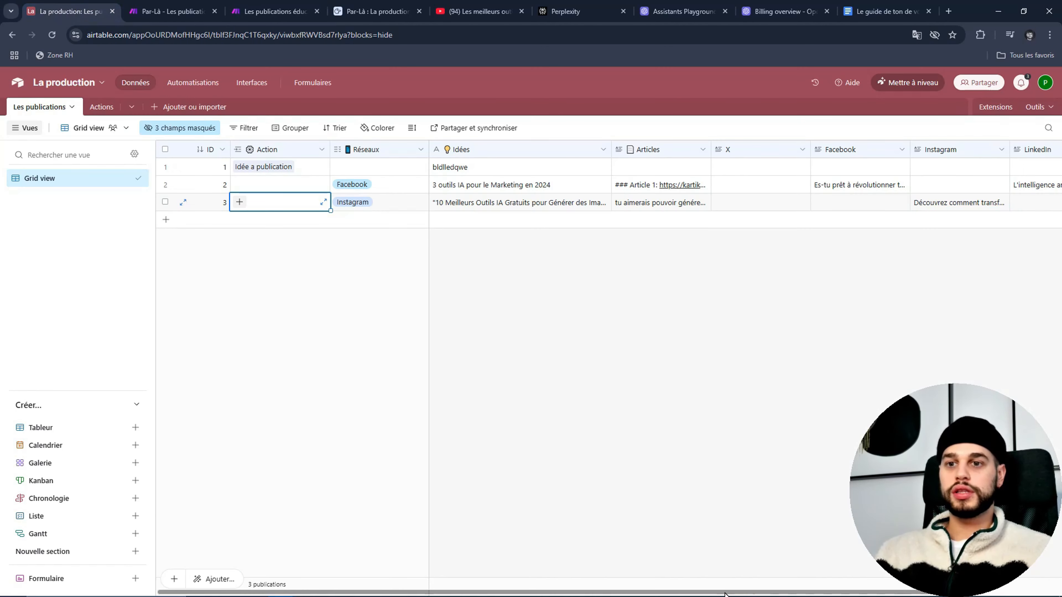
left_click_drag(735, 592, 849, 591)
left_click(833, 207)
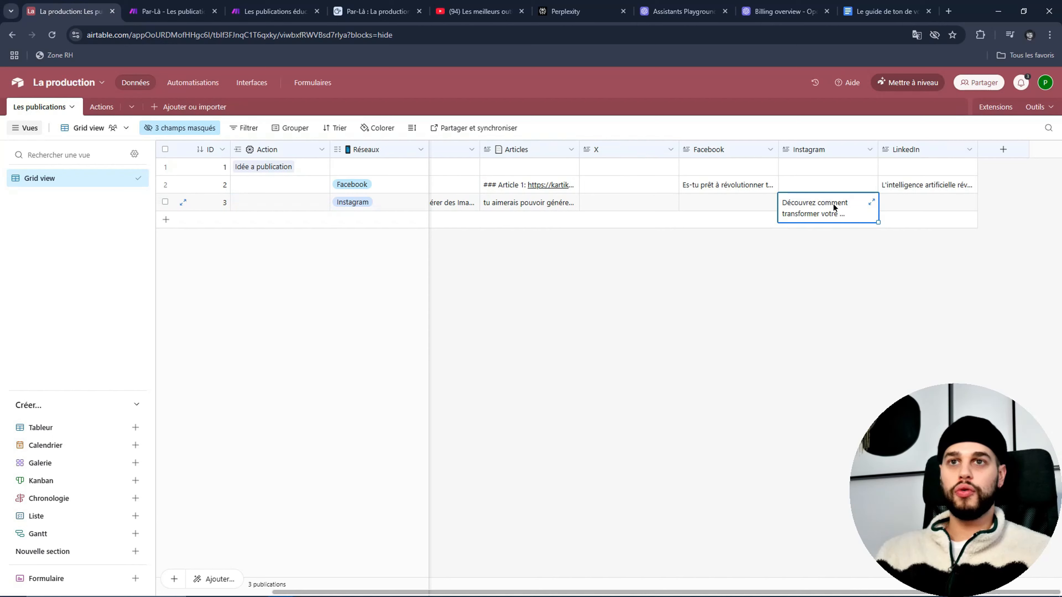
left_click(872, 205)
scroll(636, 279, "down", 3)
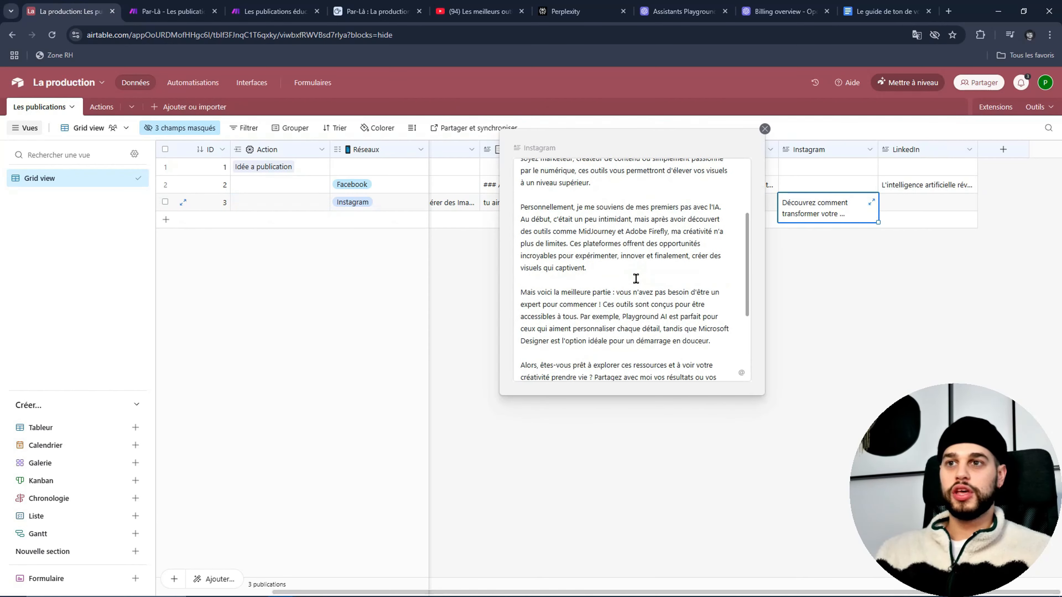
scroll(635, 278, "down", 4)
scroll(652, 272, "up", 10)
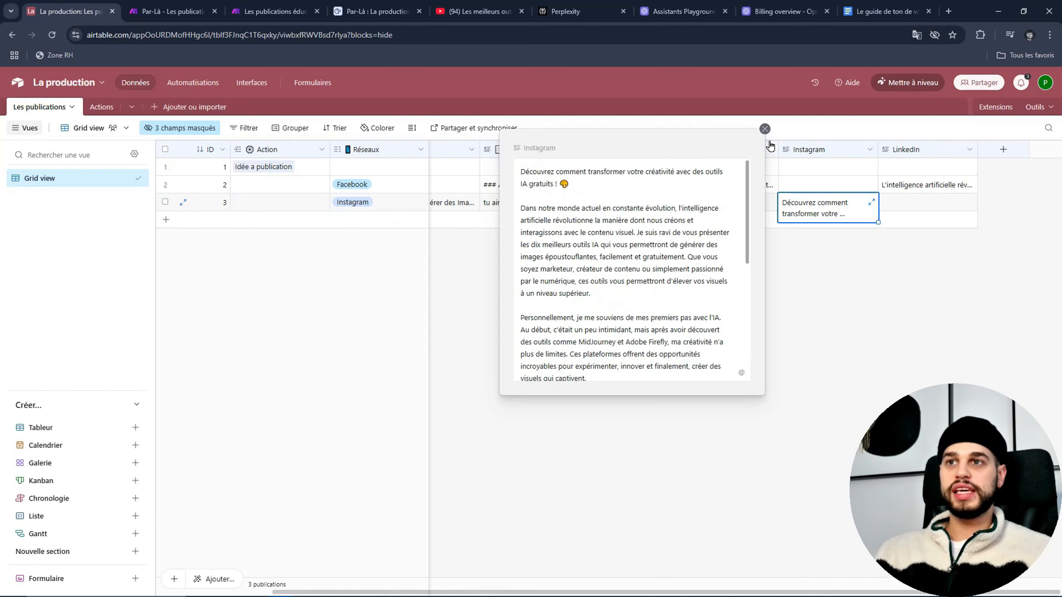
left_click(765, 128)
Step: Start a new single-select (Sélection unique) field after LinkedIn and name it "État"
left_click(1016, 150)
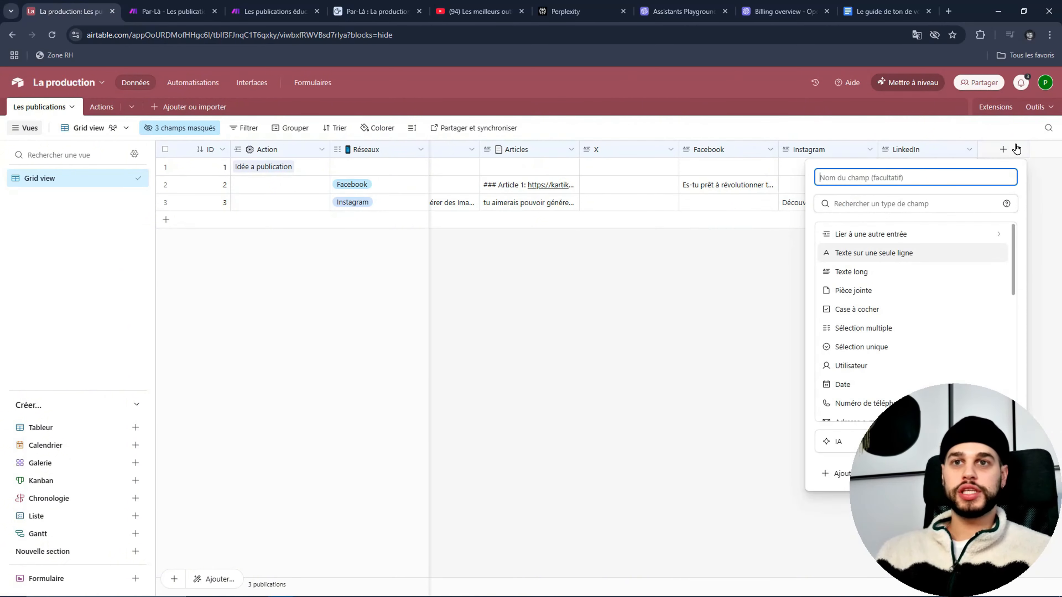
left_click(921, 345)
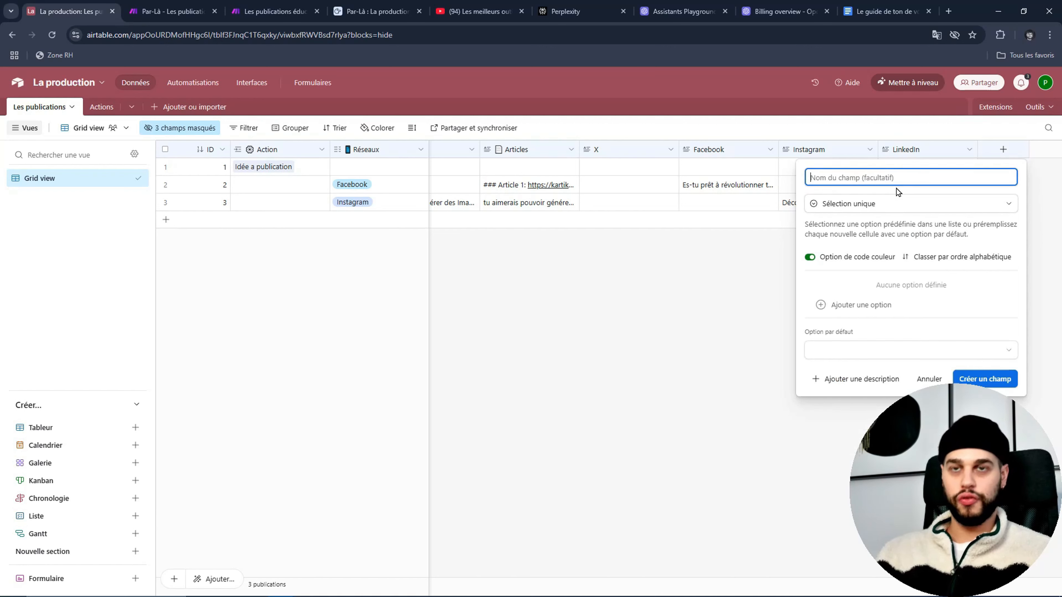
type("Éta")
key("BackSpace")
key("BackSpace")
key("BackSpace")
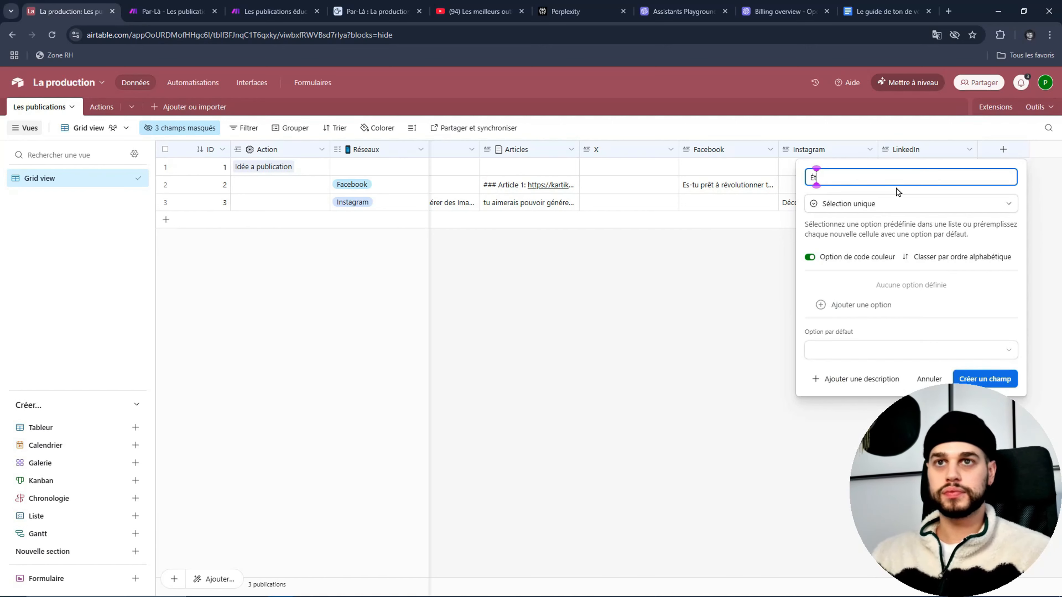
type("État")
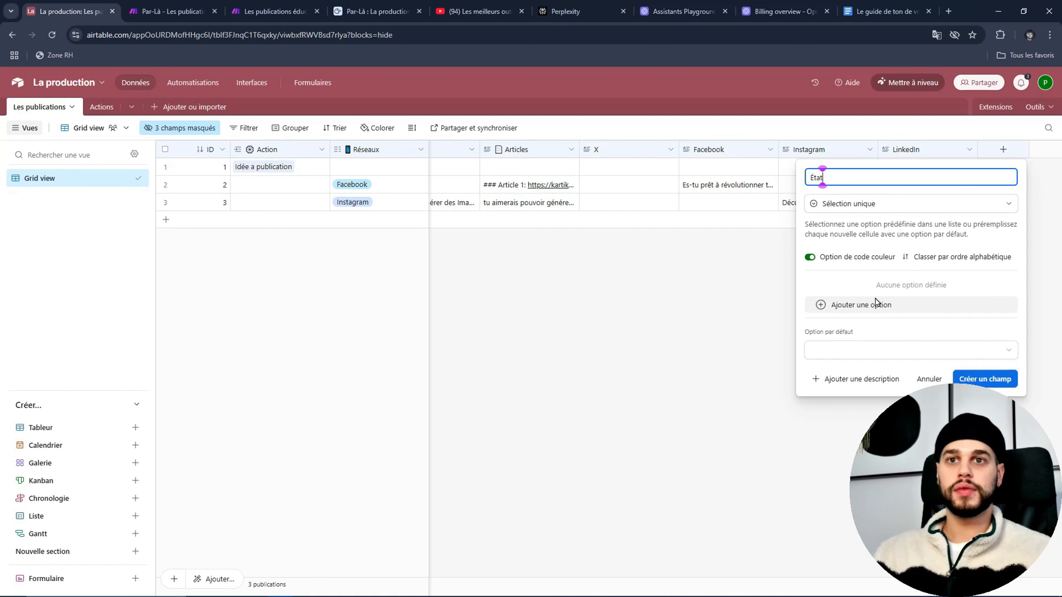
Step: Add the options "A approuver" in amber and "Approuvé" in green to the État field
left_click(870, 305)
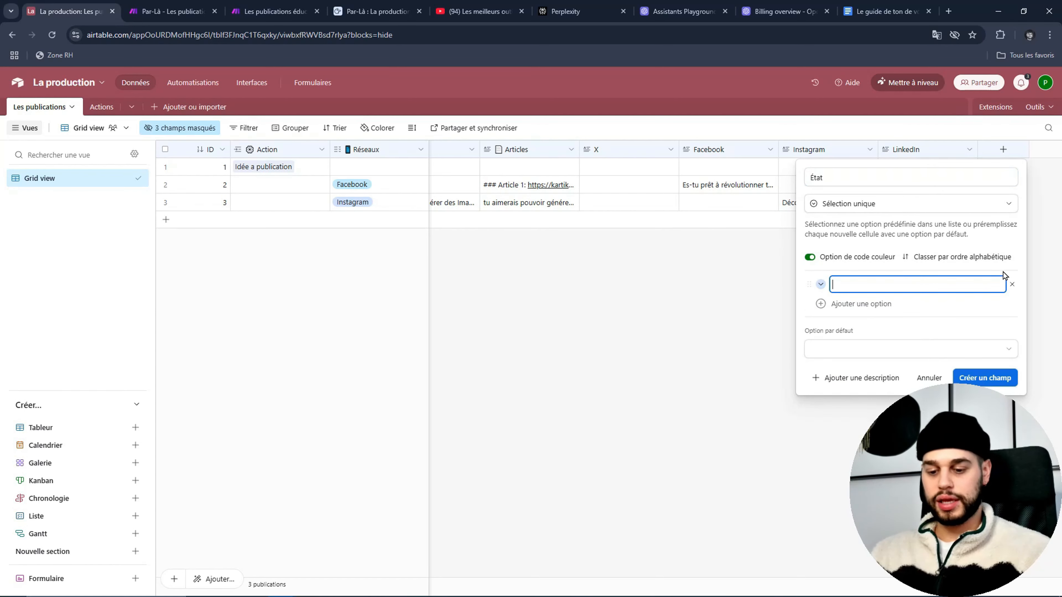
type("A approuver")
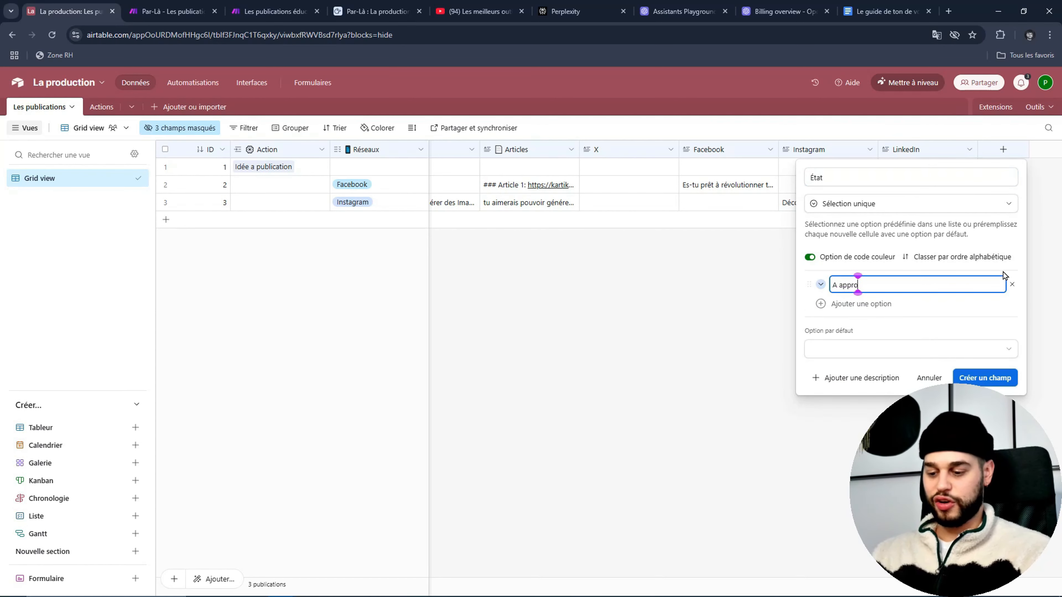
left_click(900, 313)
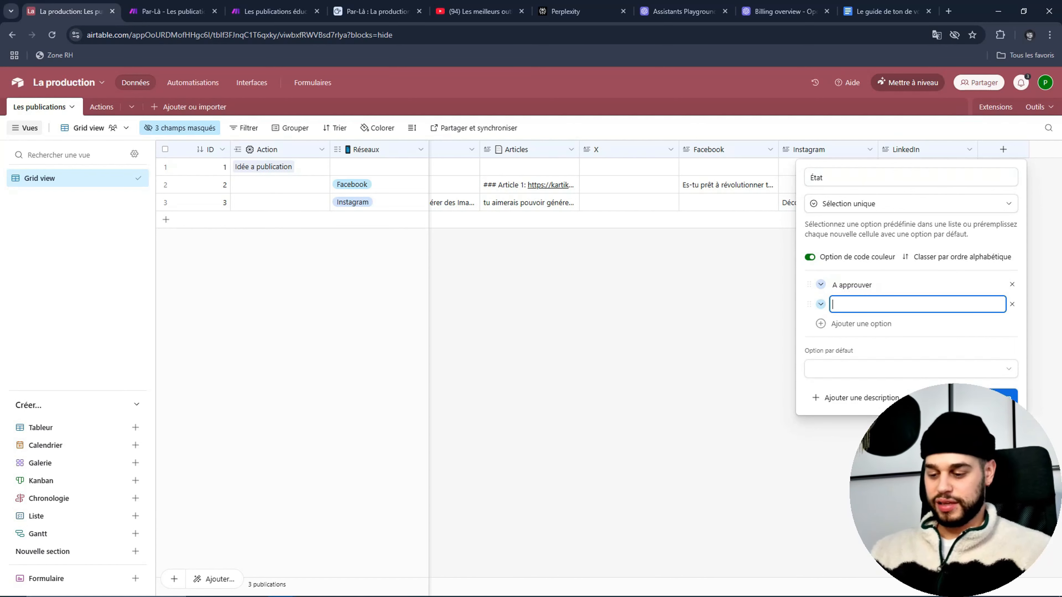
type("App")
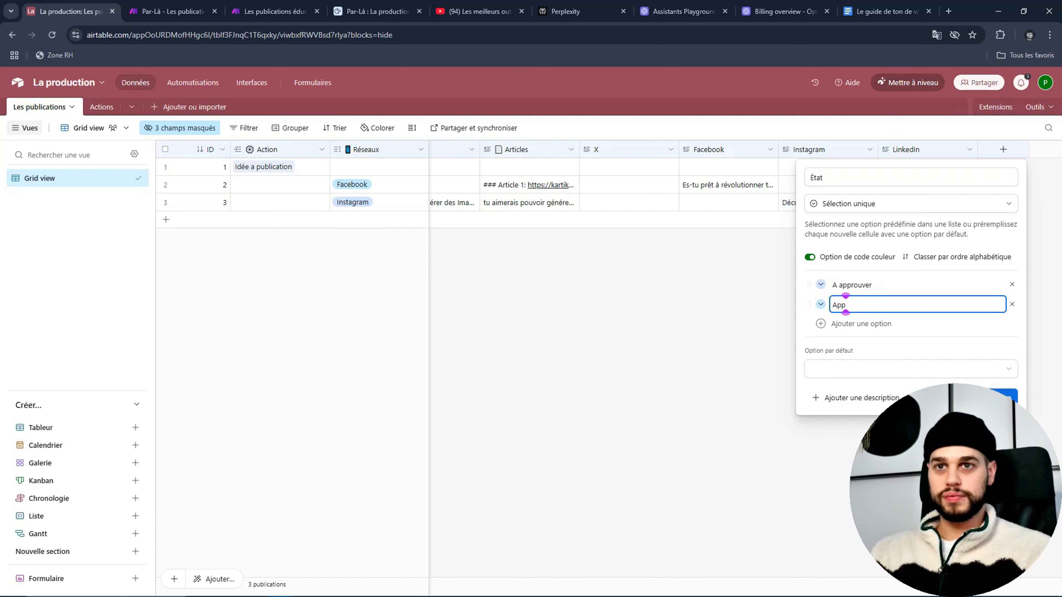
type("rouvé")
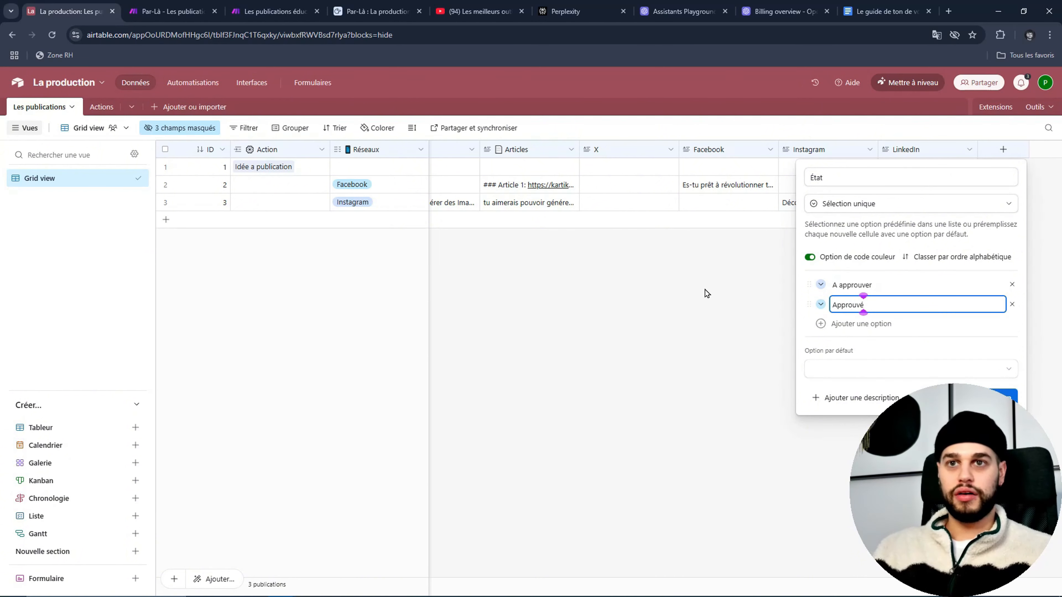
left_click(821, 304)
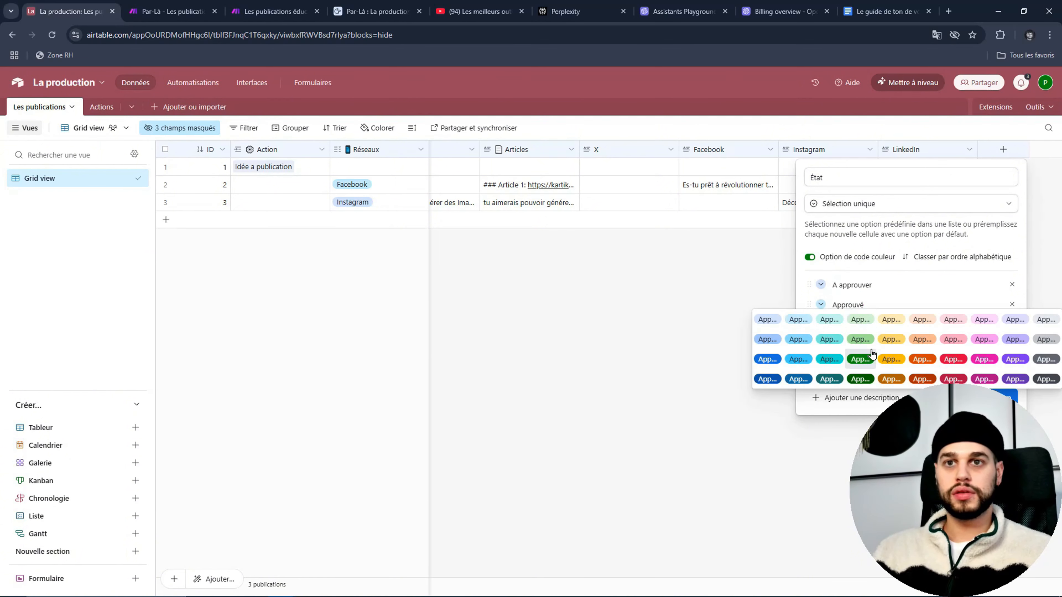
left_click(865, 368)
left_click(820, 284)
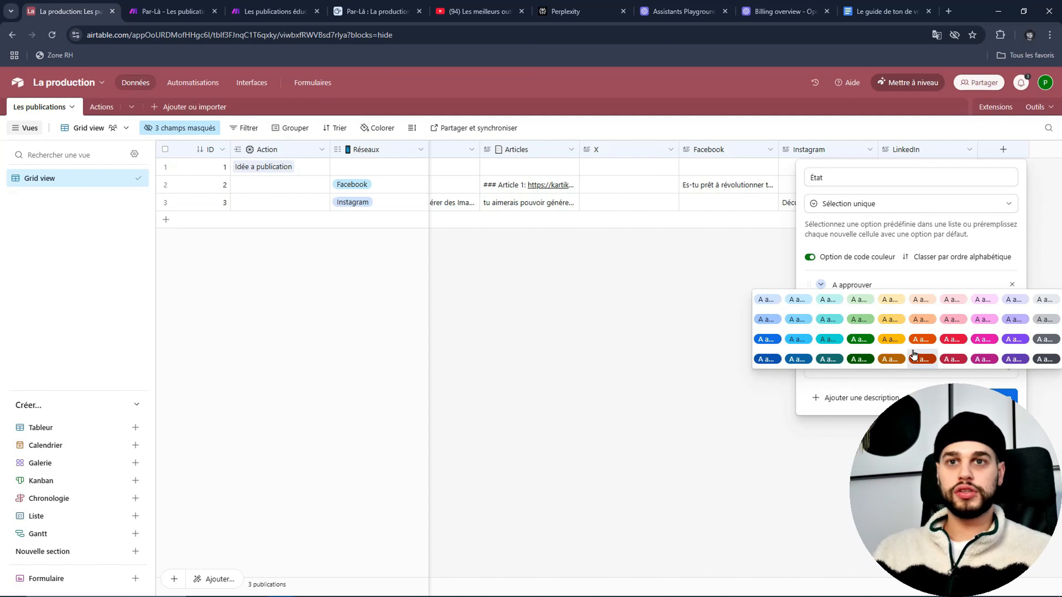
left_click(913, 340)
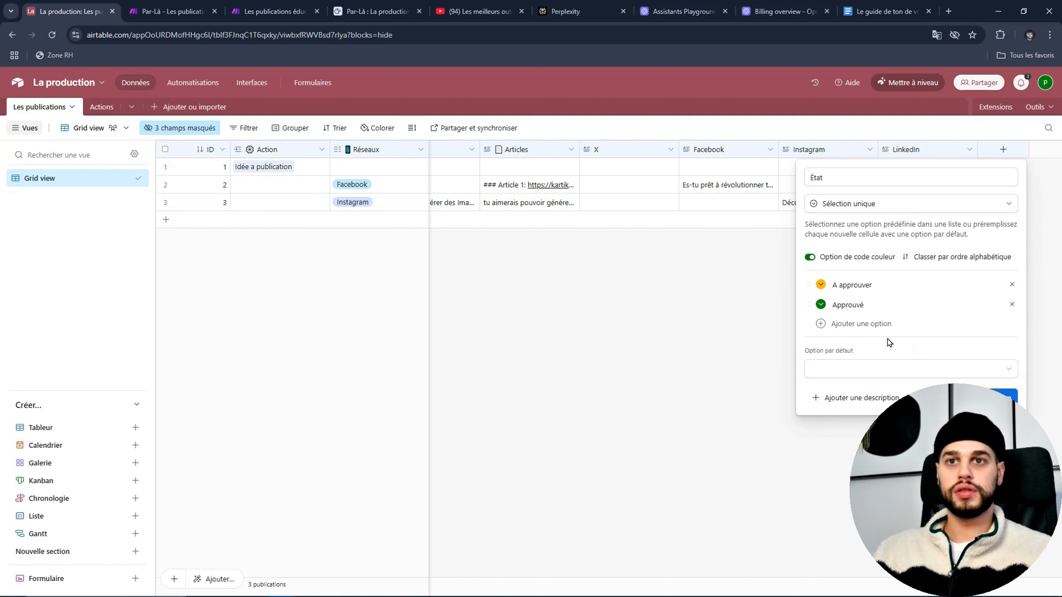
Step: Add a third option "Refusé" to the État field and colour it red
left_click(844, 327)
type("Ref")
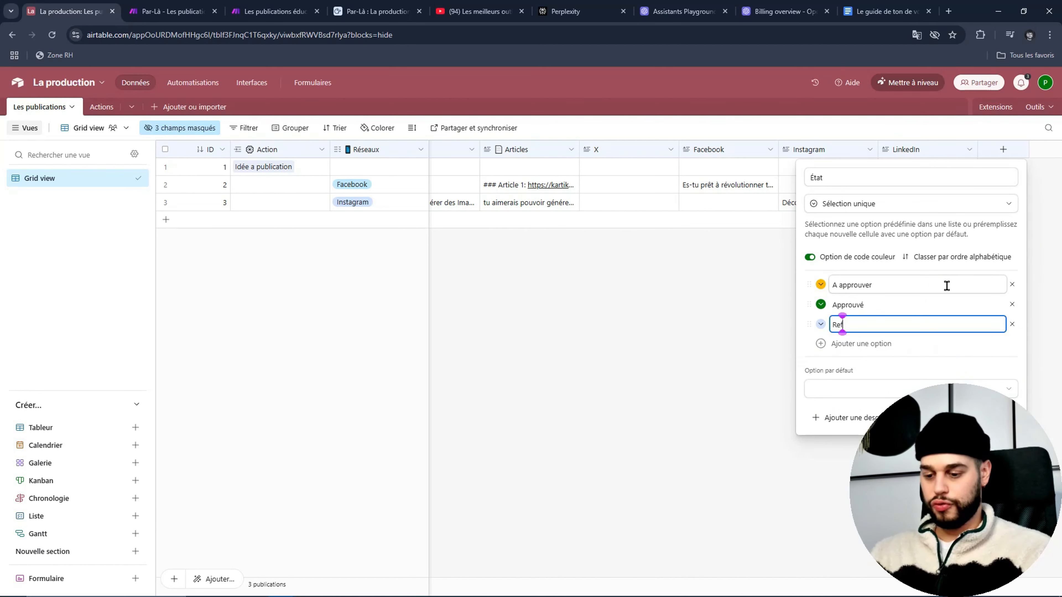
type("usé")
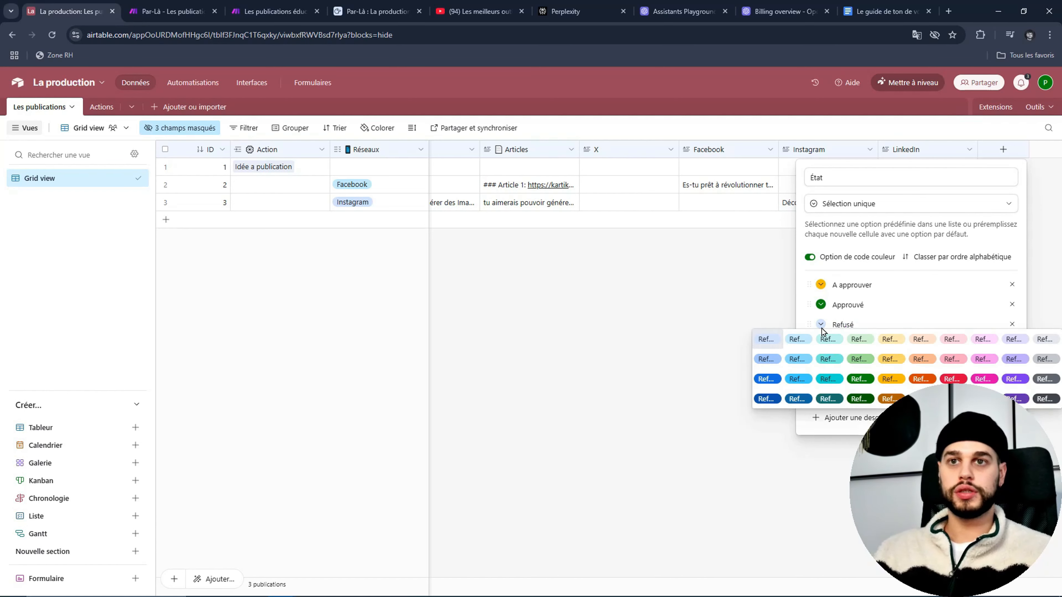
left_click(820, 324)
left_click(951, 379)
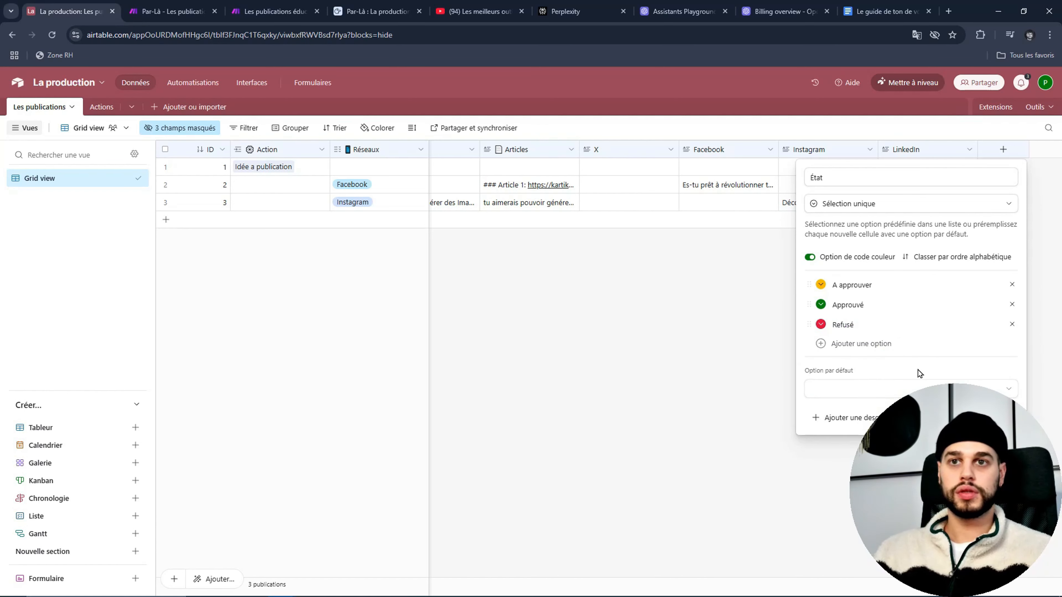
Step: Make "A approuver" the default option, create the État field, and slightly narrow its column
left_click(865, 389)
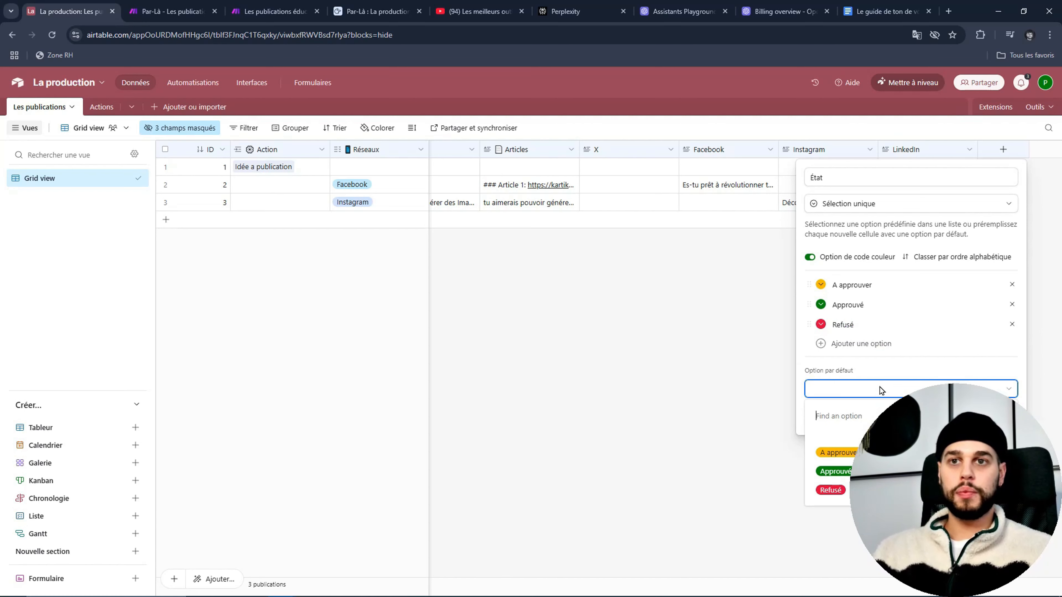
left_click(834, 437)
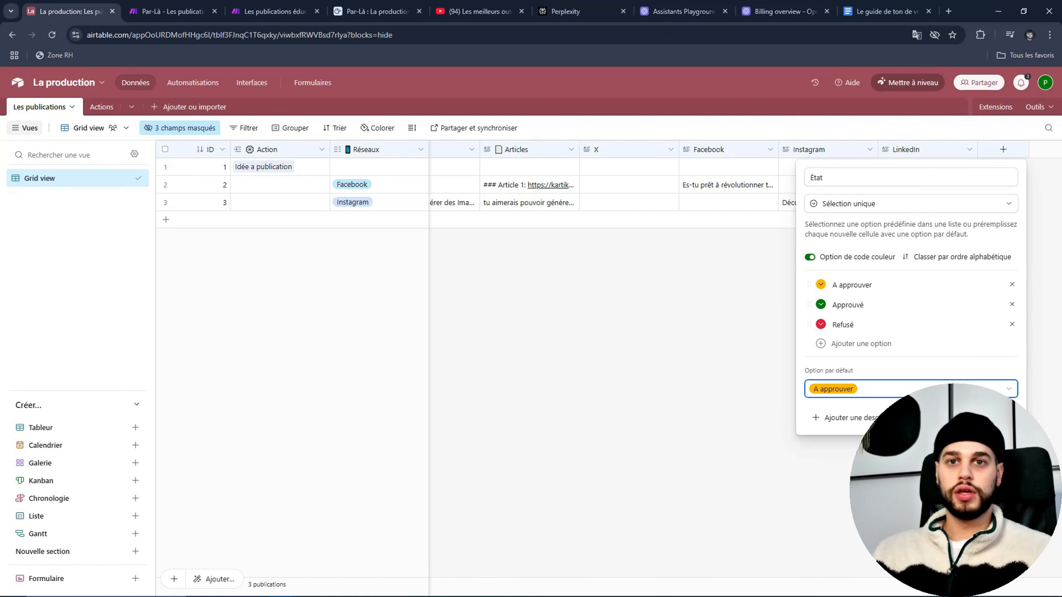
left_click(988, 418)
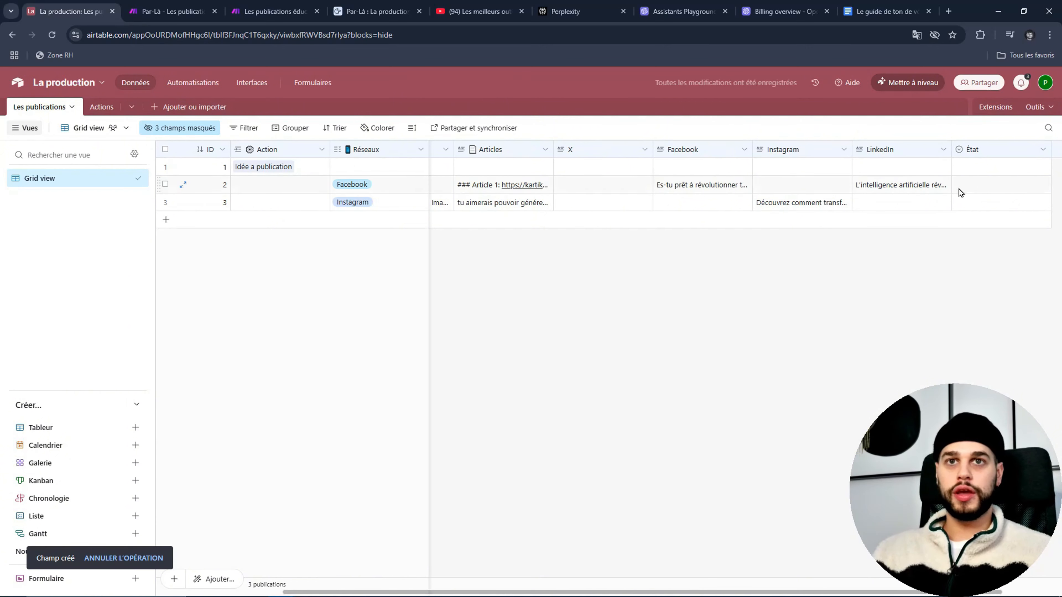
left_click(1010, 153)
left_click_drag(1052, 143, 1044, 143)
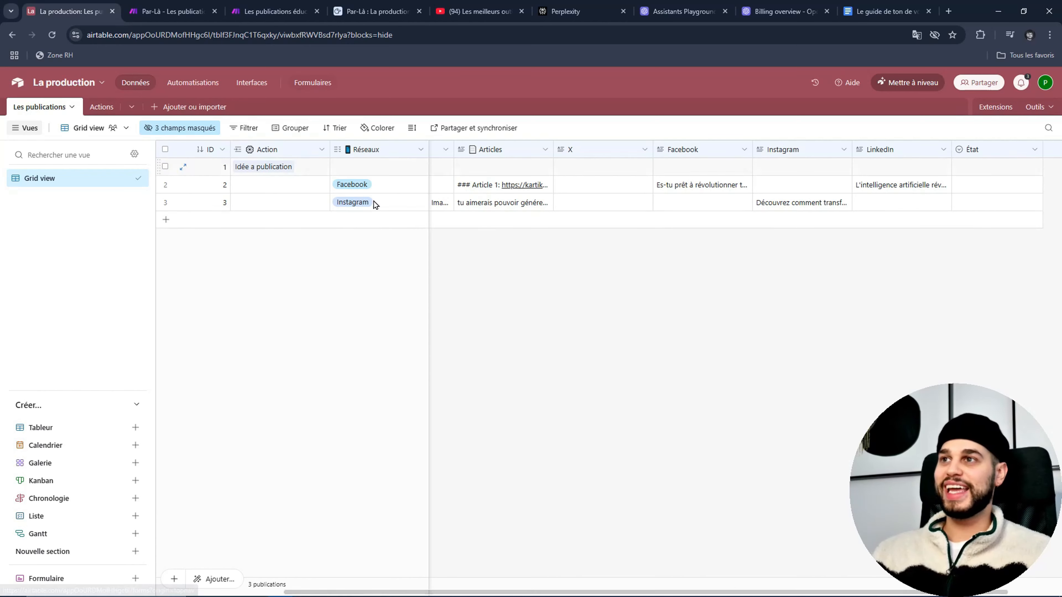
Step: Create a new interface named "Production de publication" with the briefcase icon
left_click(253, 85)
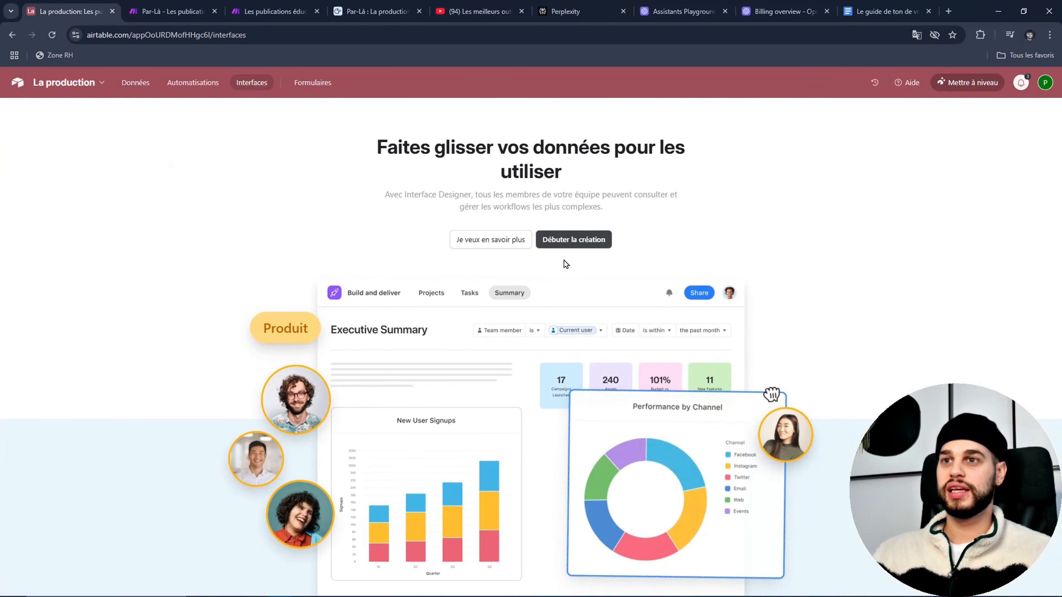
left_click(569, 246)
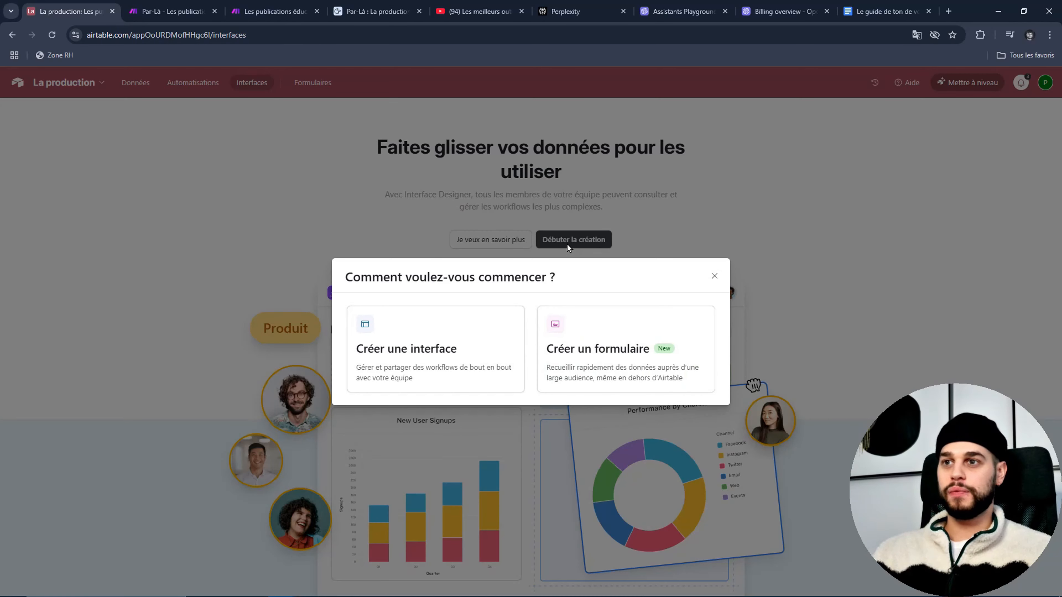
left_click(441, 343)
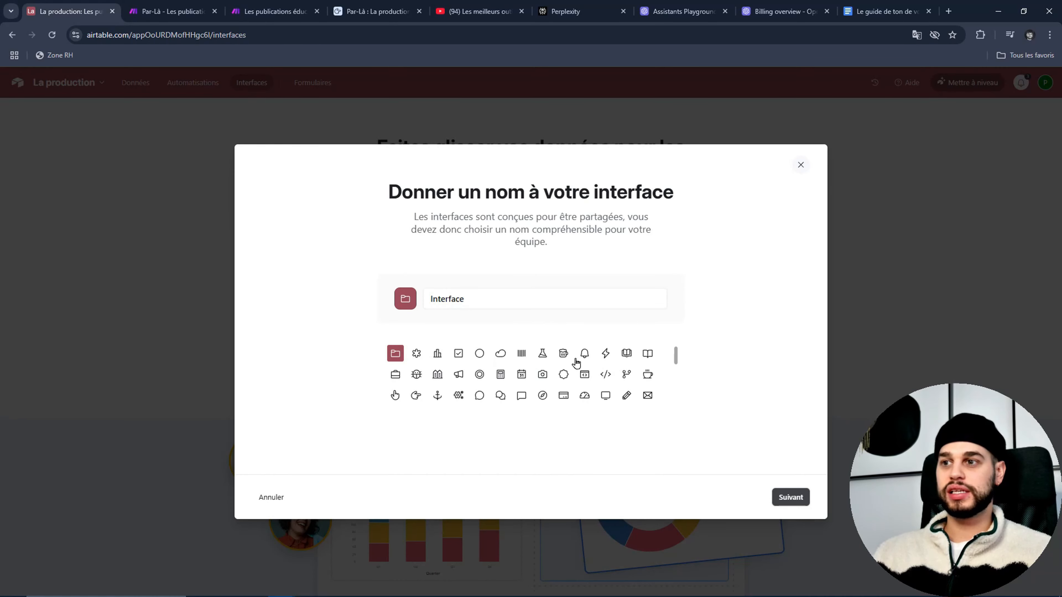
left_click_drag(525, 287, 385, 299)
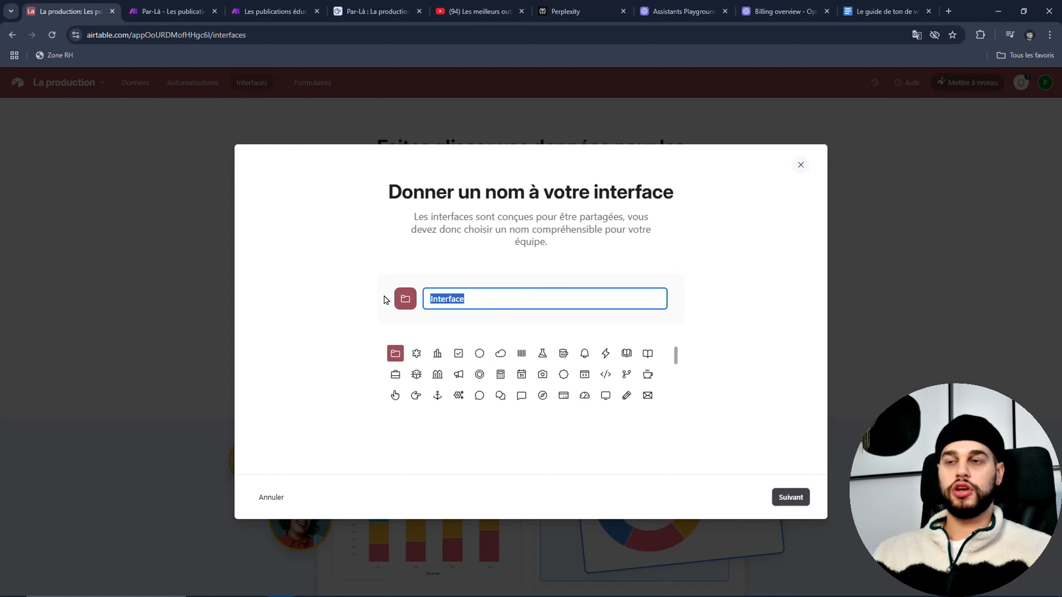
key("BackSpace")
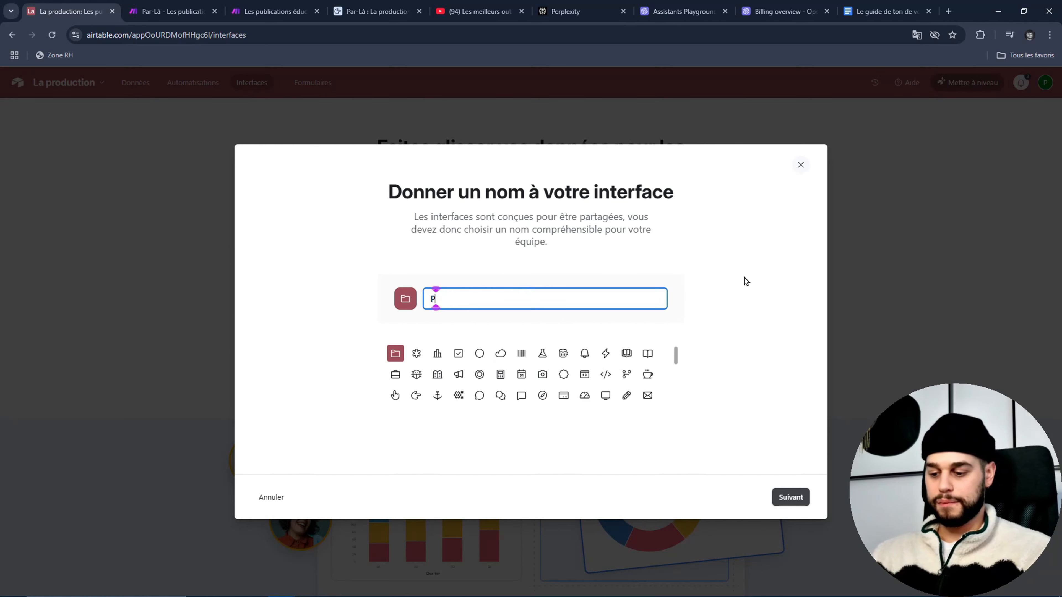
type("Production de ")
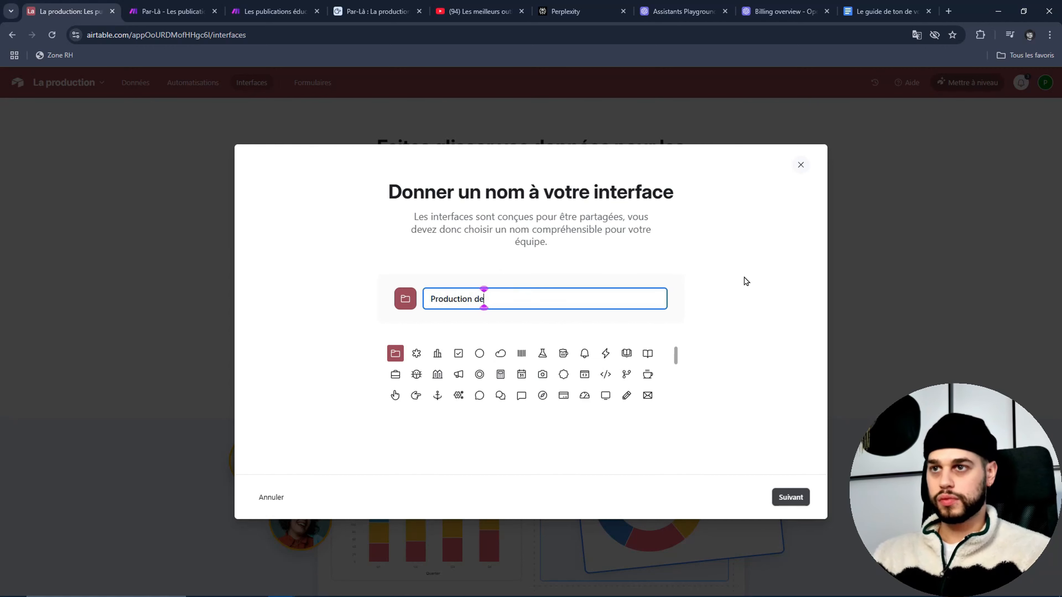
type("publica")
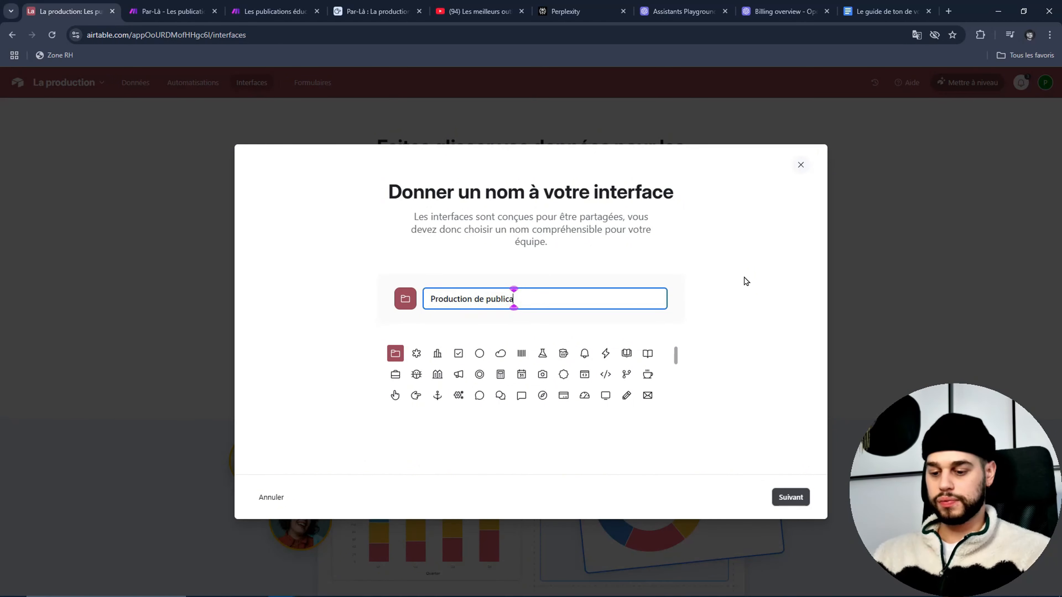
type("tiomn")
key("BackSpace")
key("BackSpace")
type("n")
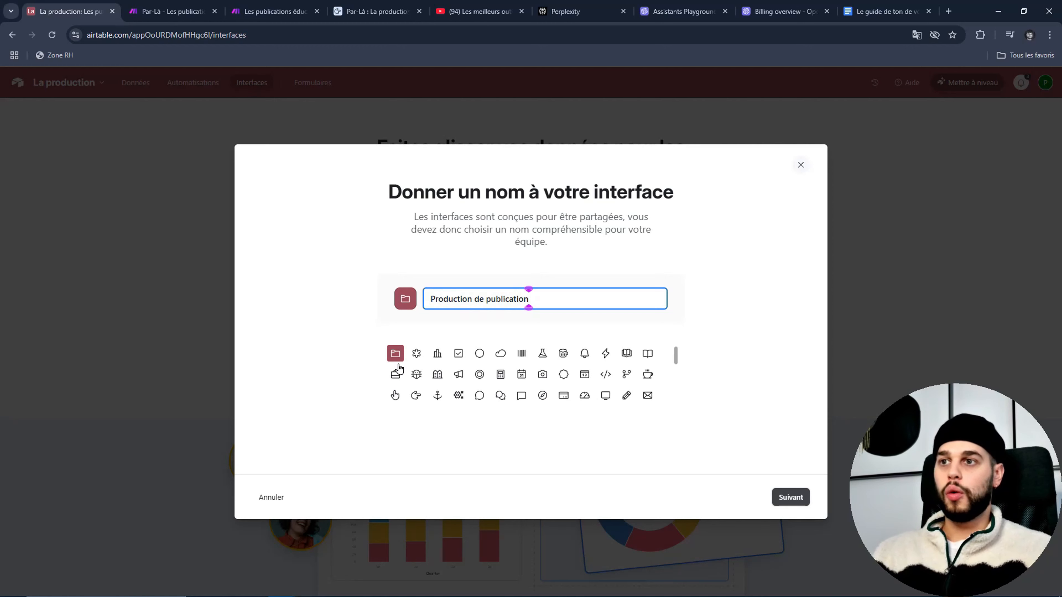
left_click(395, 374)
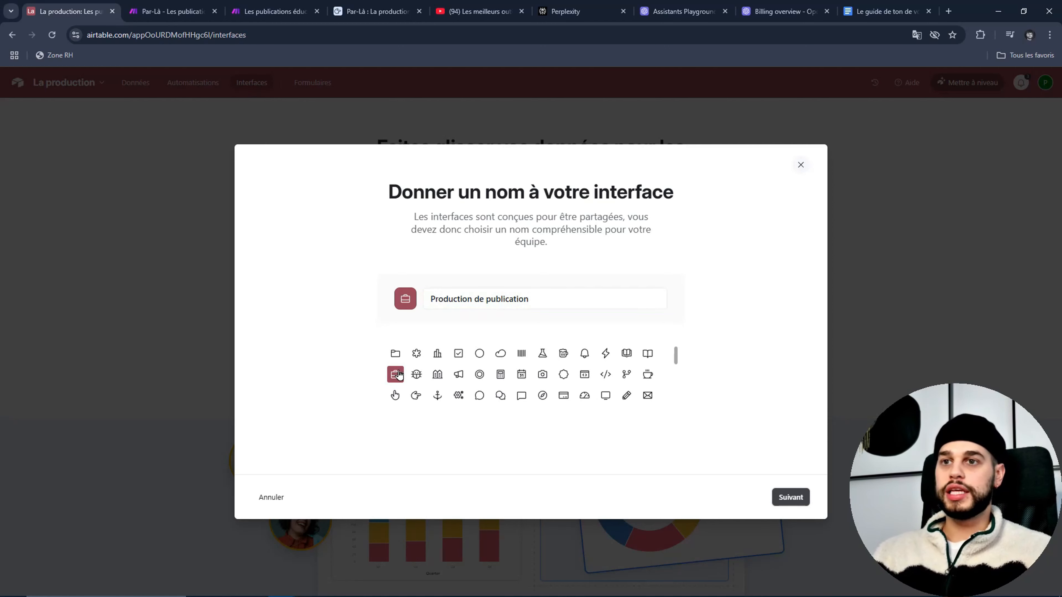
left_click(785, 501)
Step: Choose the blank (Vide) layout for the interface and finish creating it
scroll(310, 408, "down", 3)
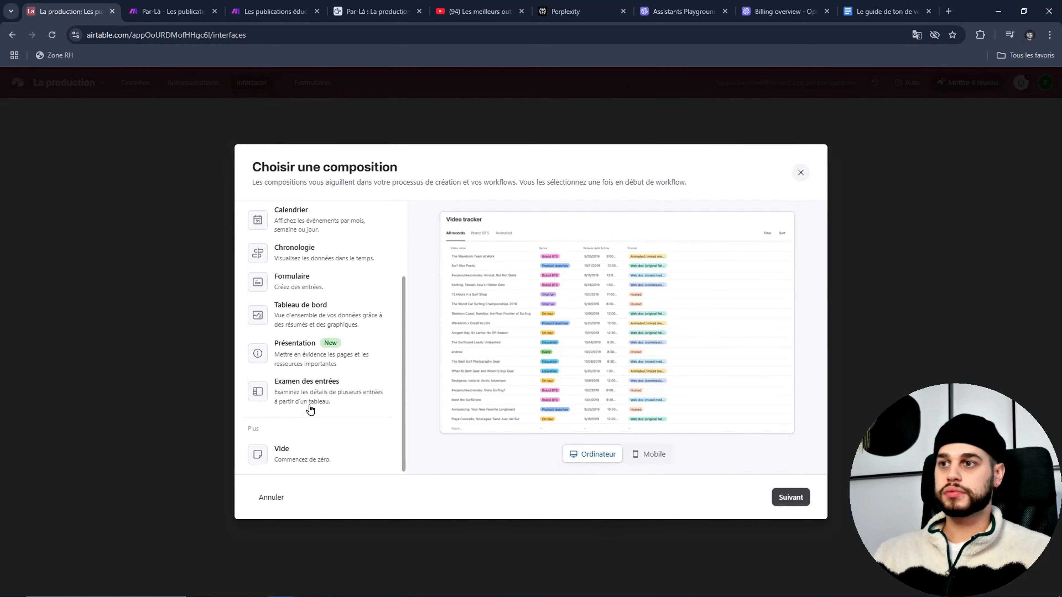
left_click(332, 458)
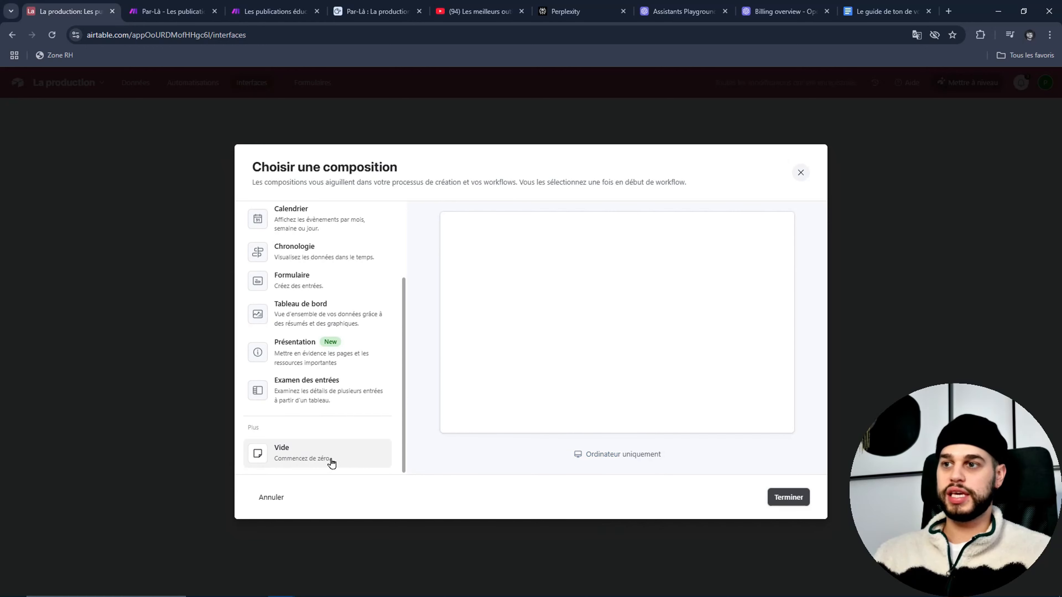
left_click(782, 501)
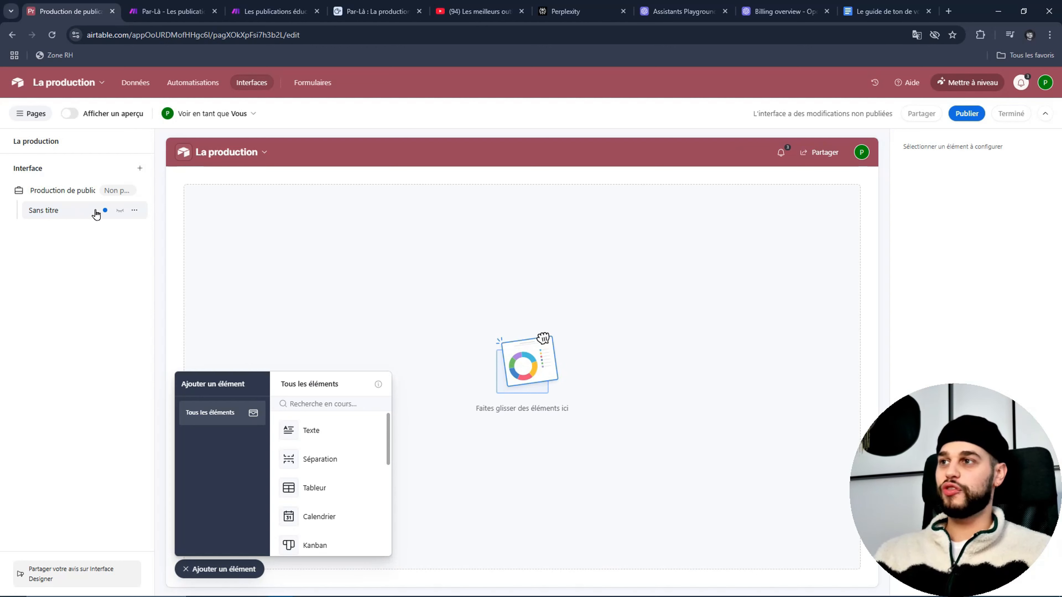
Step: Place a Tableur element on the empty page and extend it to full width
left_click(347, 497)
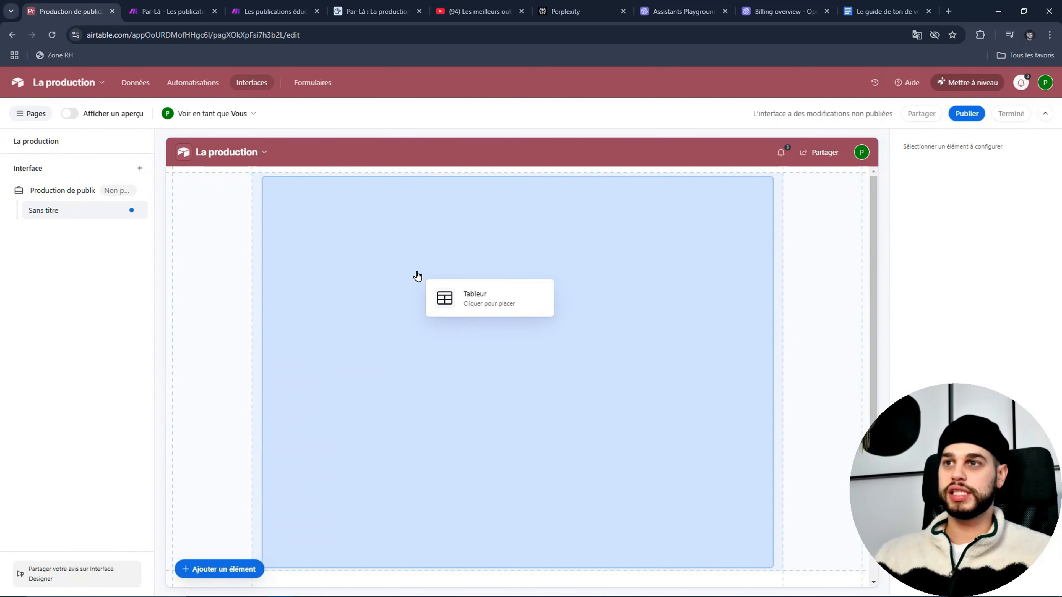
left_click(417, 276)
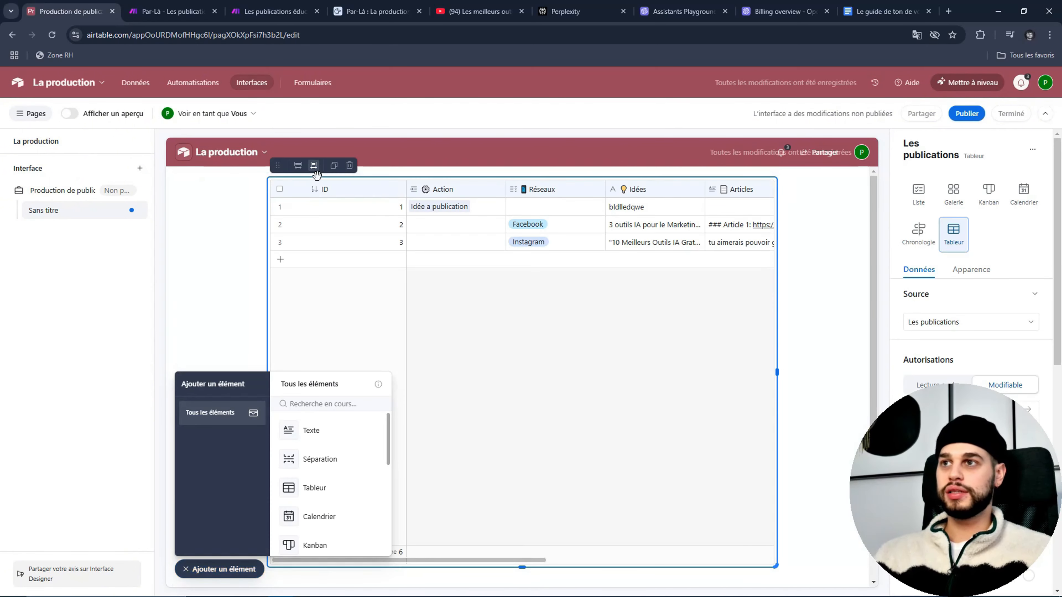
left_click(296, 167)
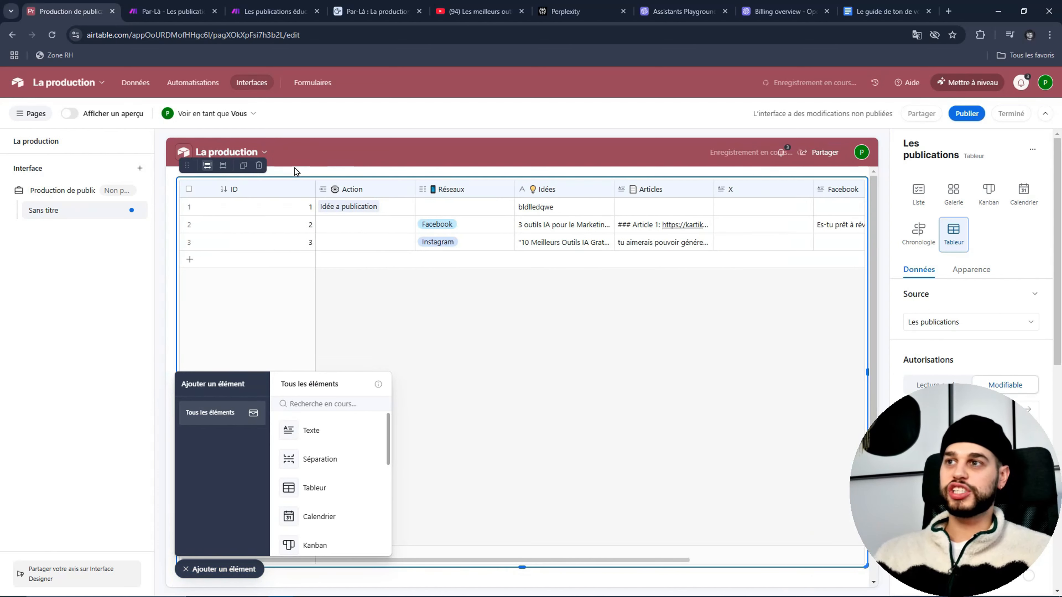
Step: Narrow the ID, Action, Réseaux, X and Facebook columns, and widen Idées until its titles fit
left_click_drag(315, 190, 254, 191)
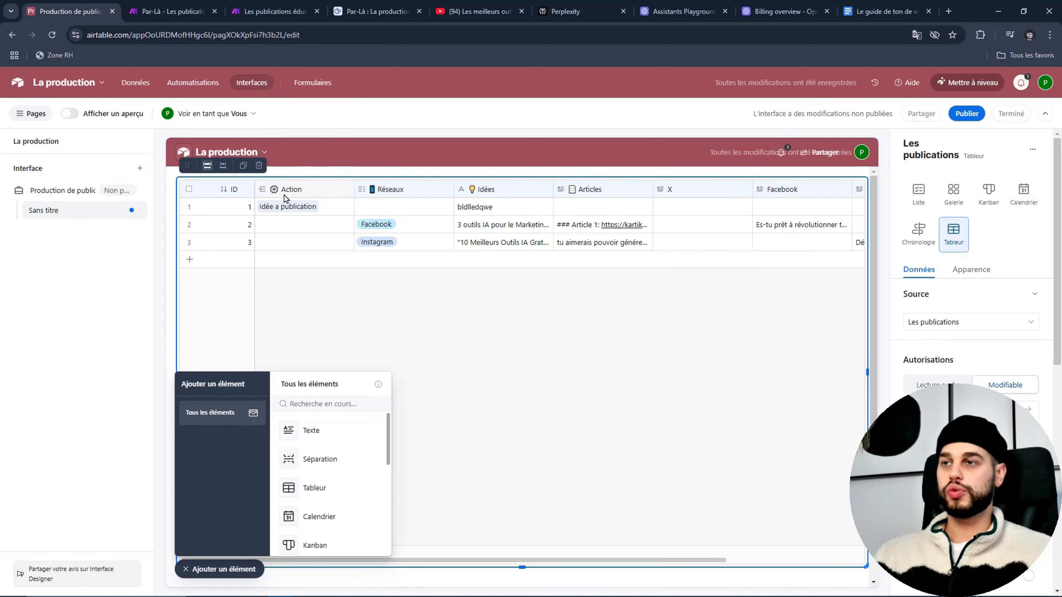
left_click_drag(352, 190, 331, 189)
left_click_drag(431, 189, 389, 190)
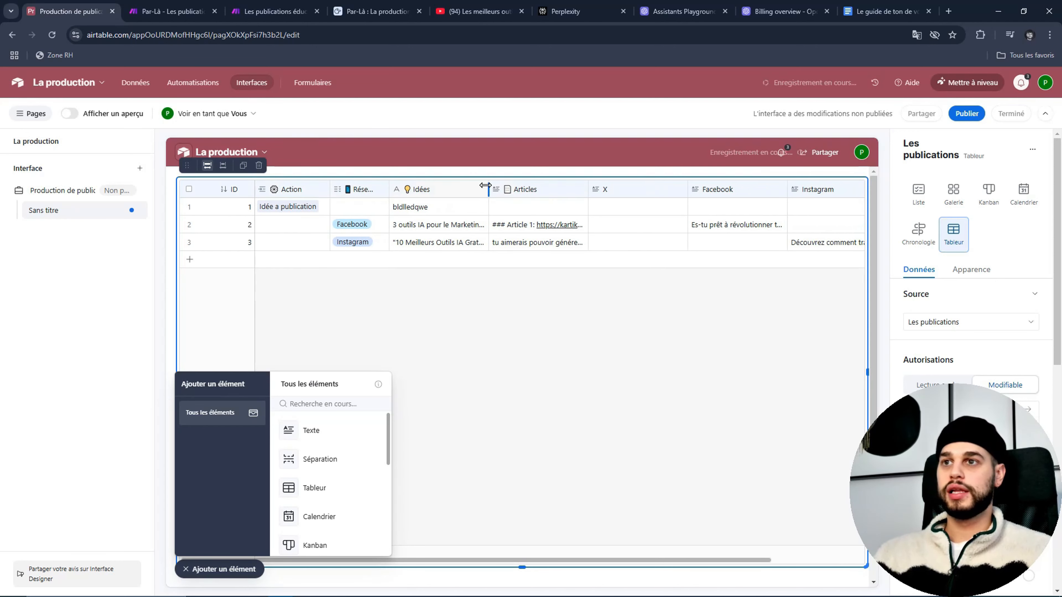
left_click_drag(485, 185, 627, 189)
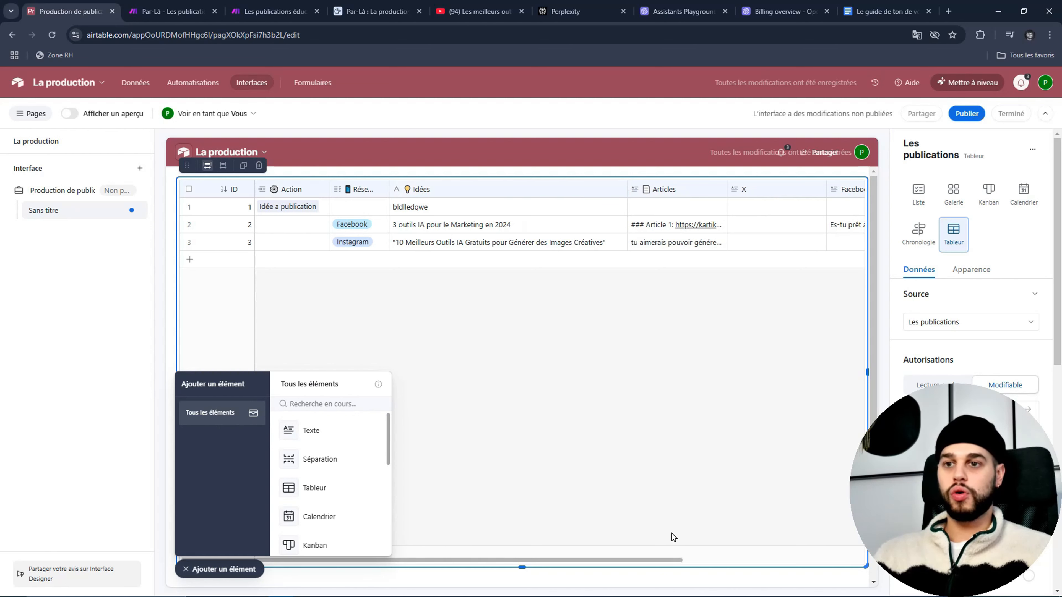
left_click_drag(670, 560, 865, 565)
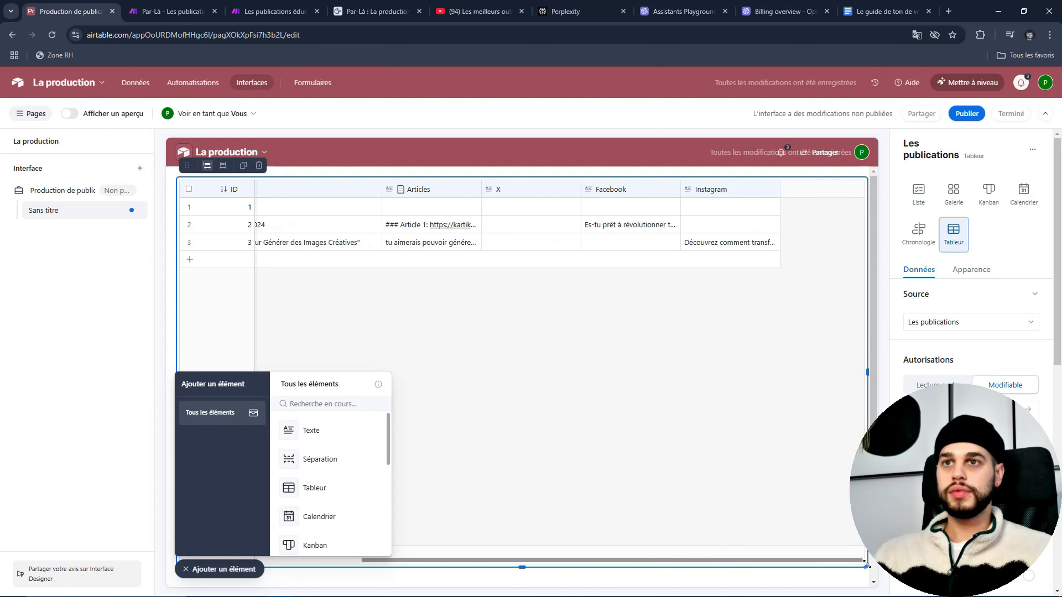
left_click_drag(581, 189, 557, 203)
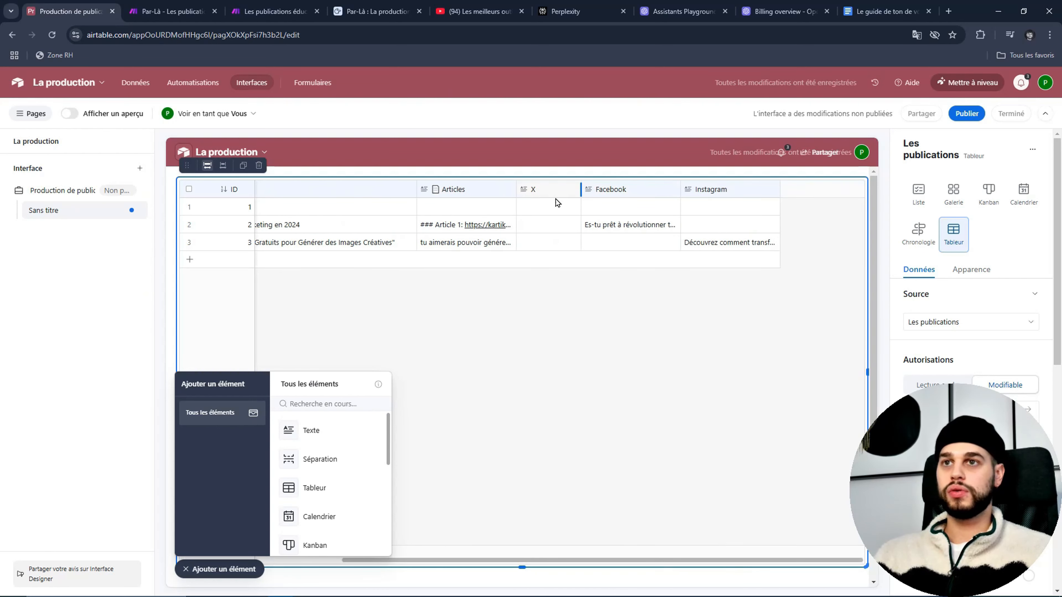
left_click_drag(680, 194, 658, 205)
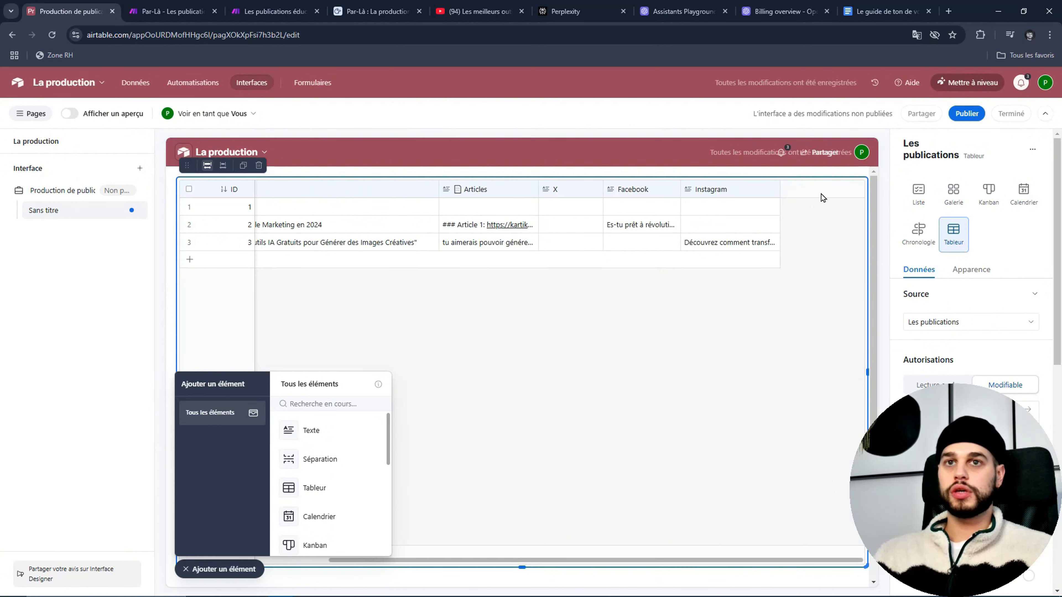
Step: Allow users to open entry details from the table, and close the resulting detail page
scroll(974, 343, "down", 3)
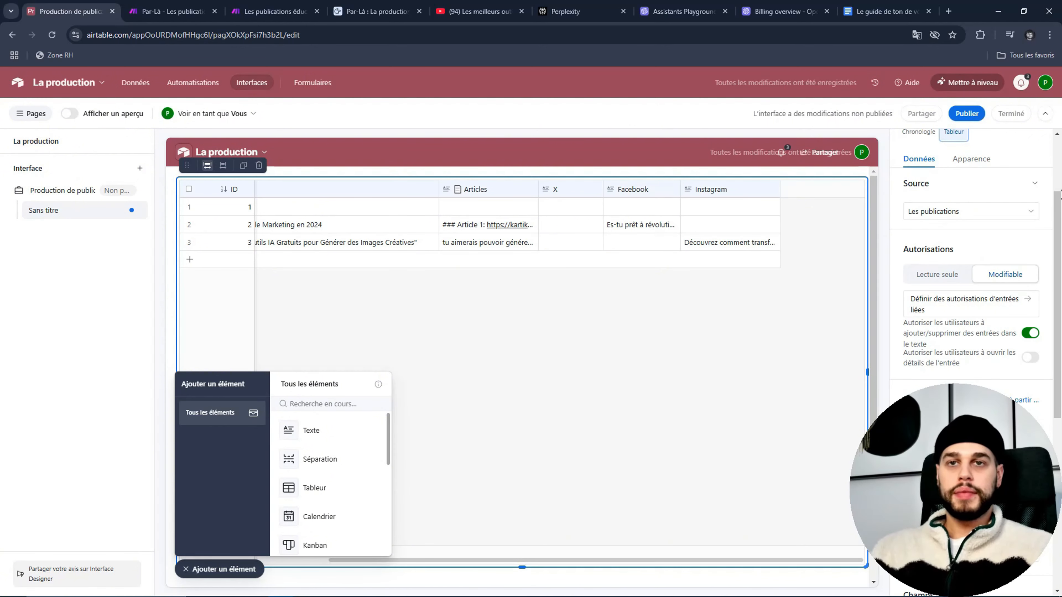
left_click(1020, 361)
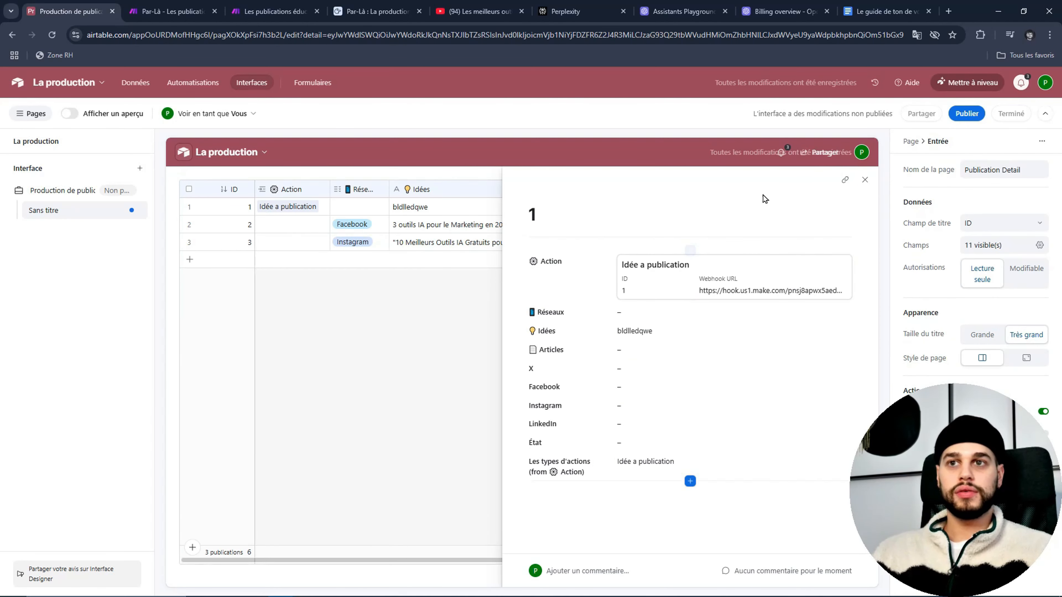
left_click(863, 181)
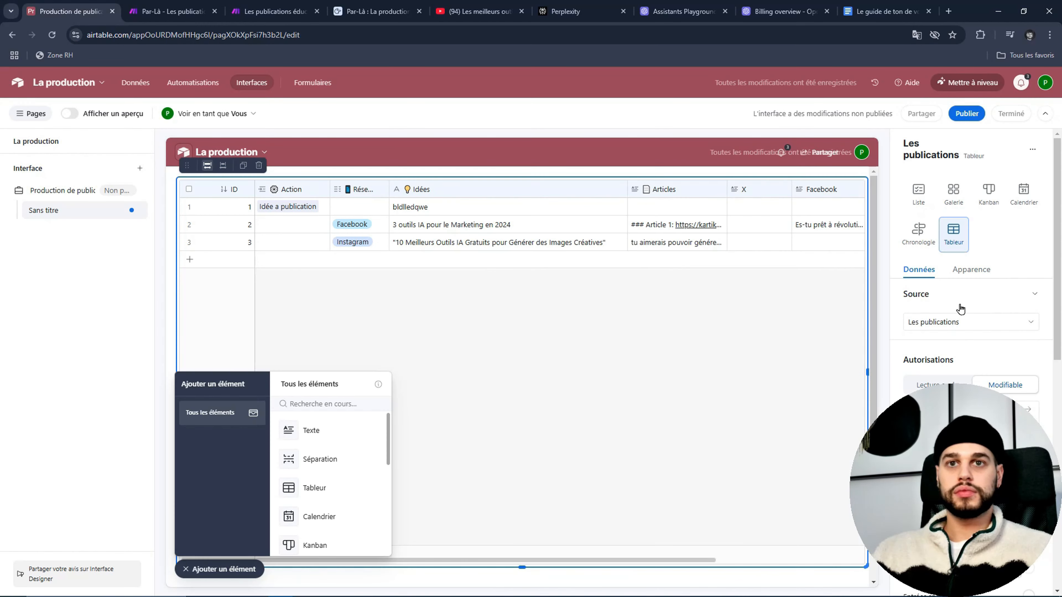
Step: Show the État field as a column in the interface table
scroll(1020, 292, "down", 5)
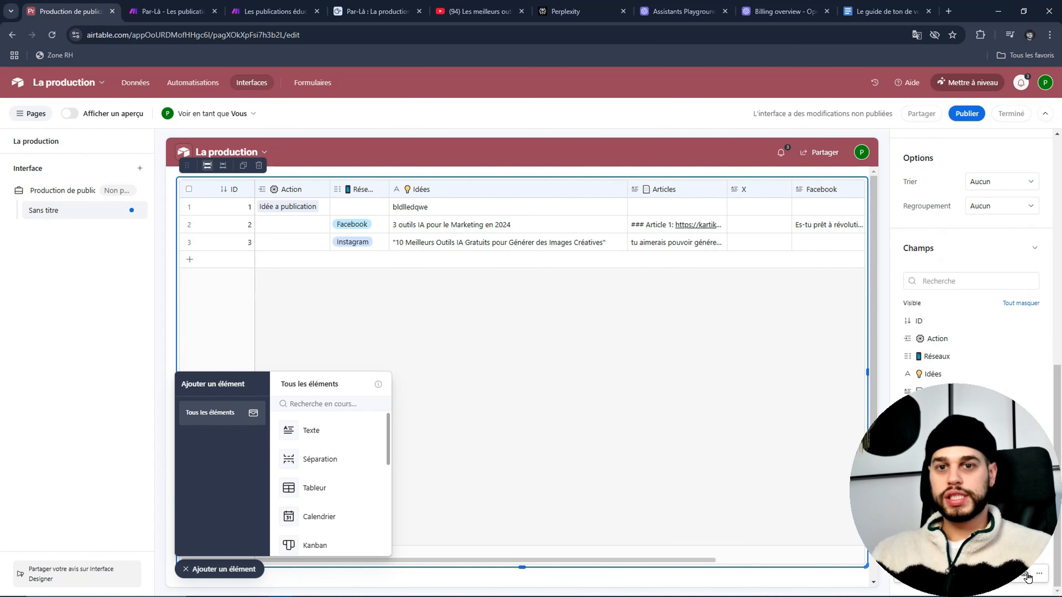
left_click(1025, 576)
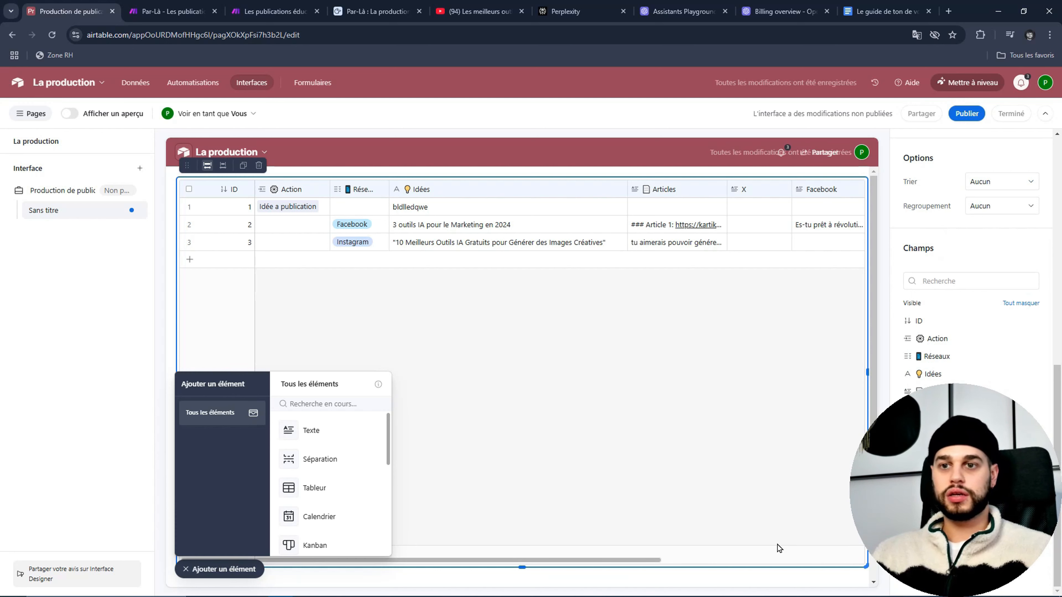
left_click_drag(599, 561, 805, 562)
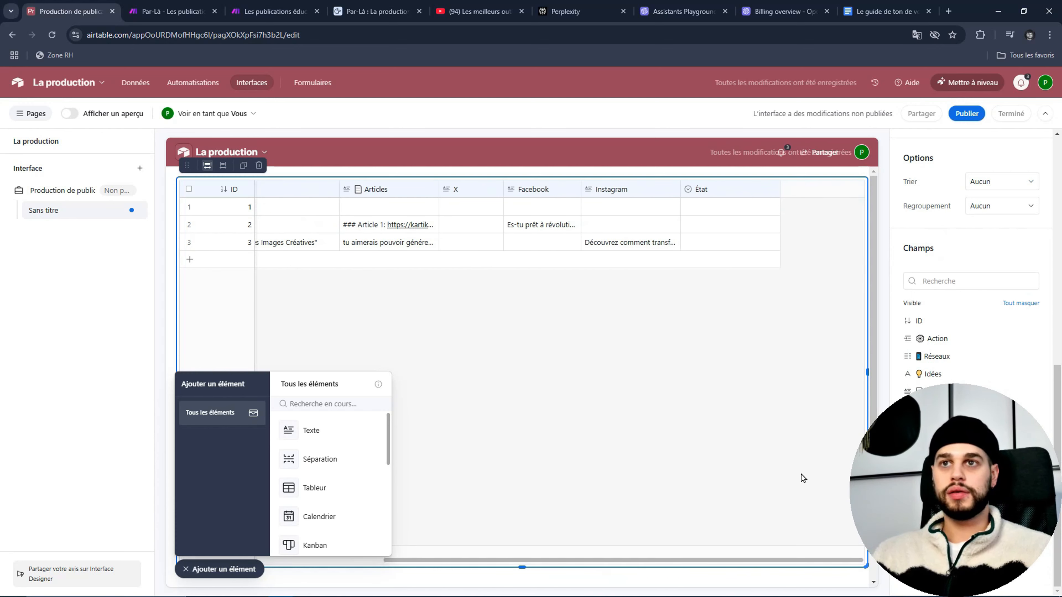
Step: Set the table's row height to Moyenne and leave entry colouring at Aucun
scroll(1059, 408, "up", 5)
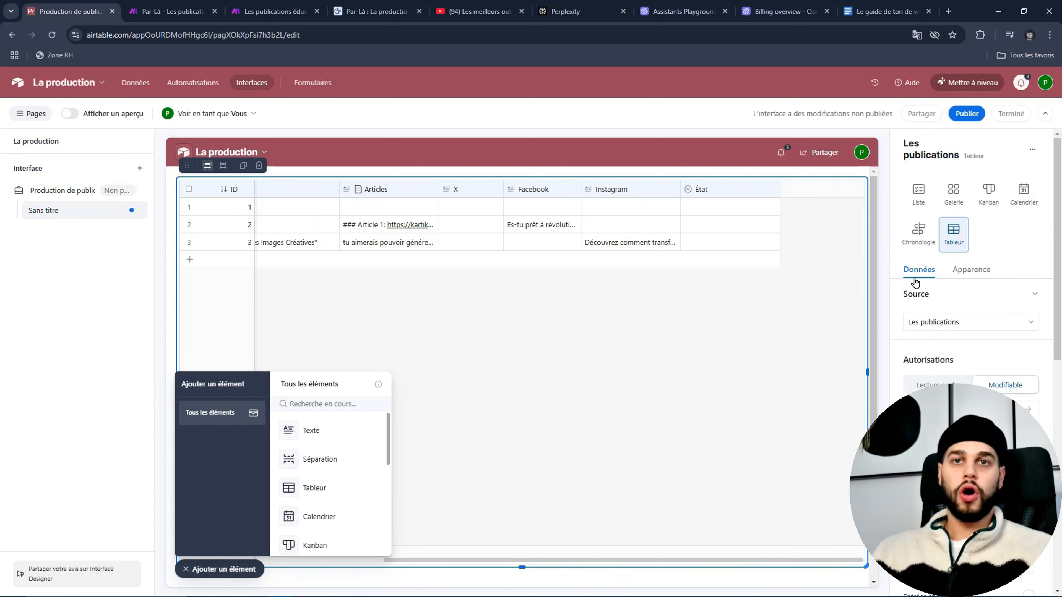
left_click(976, 268)
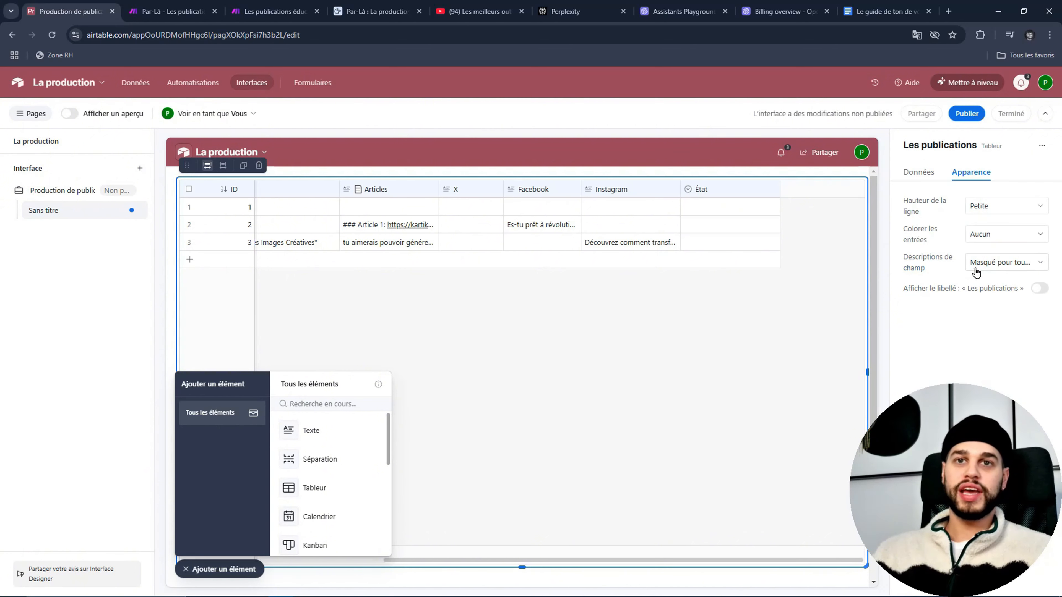
left_click(1002, 214)
left_click(970, 271)
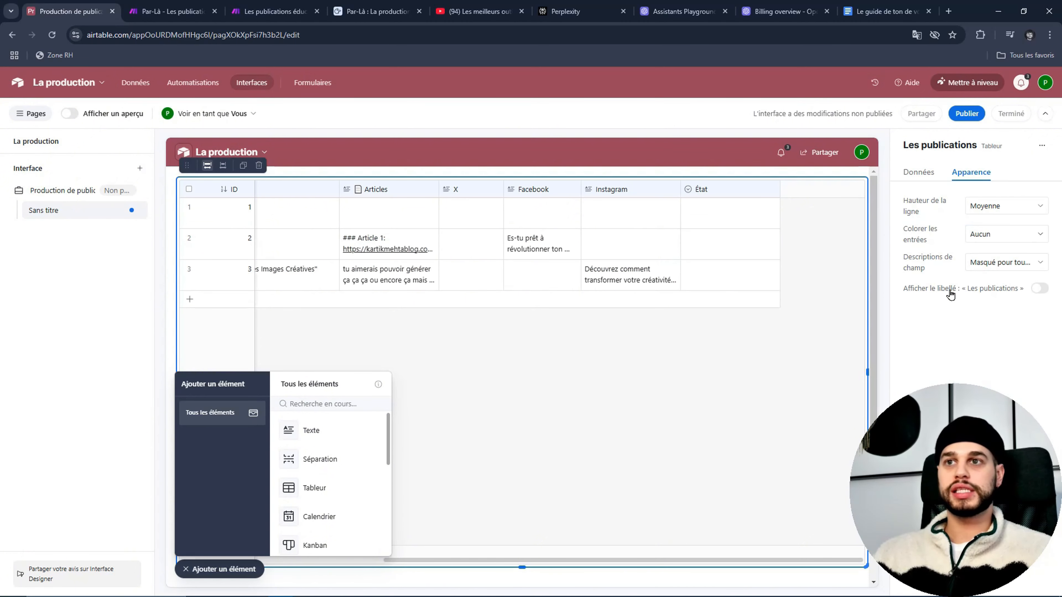
left_click(988, 237)
left_click(988, 238)
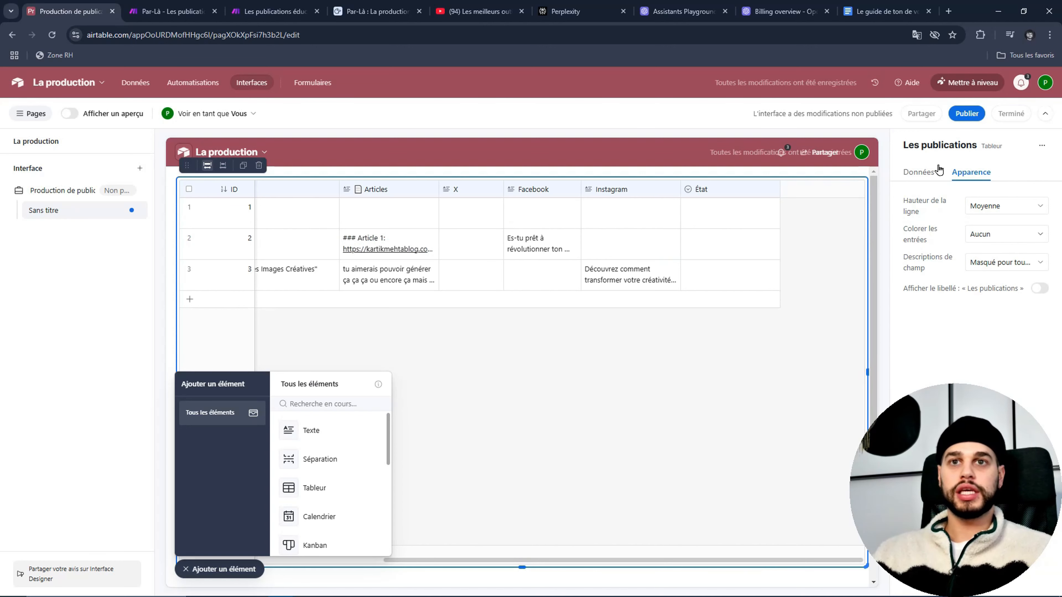
Step: Publish the Production de publication interface and decline inviting users to it for now
left_click(966, 119)
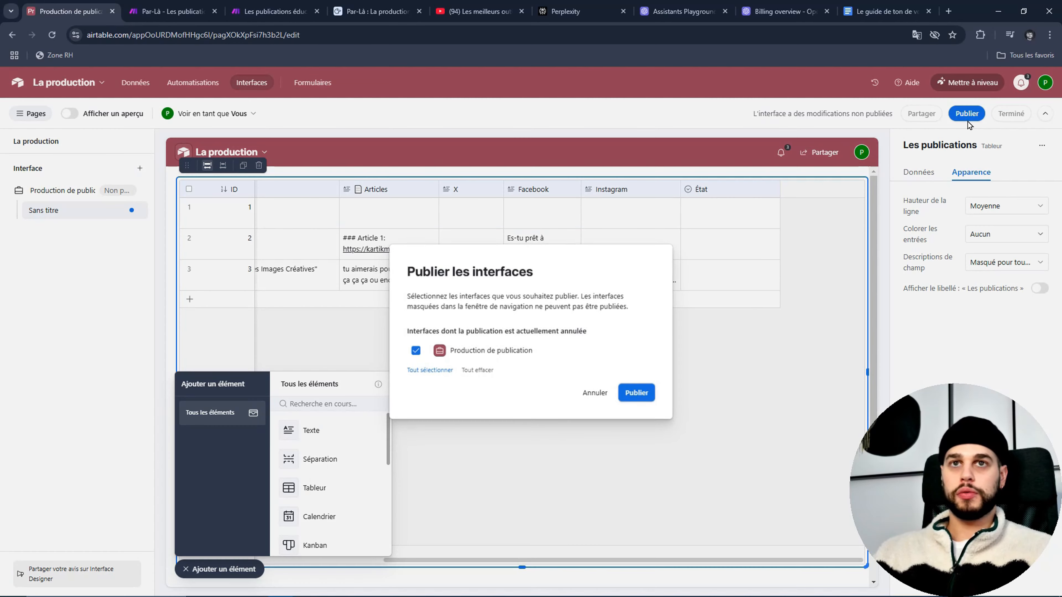
left_click(629, 391)
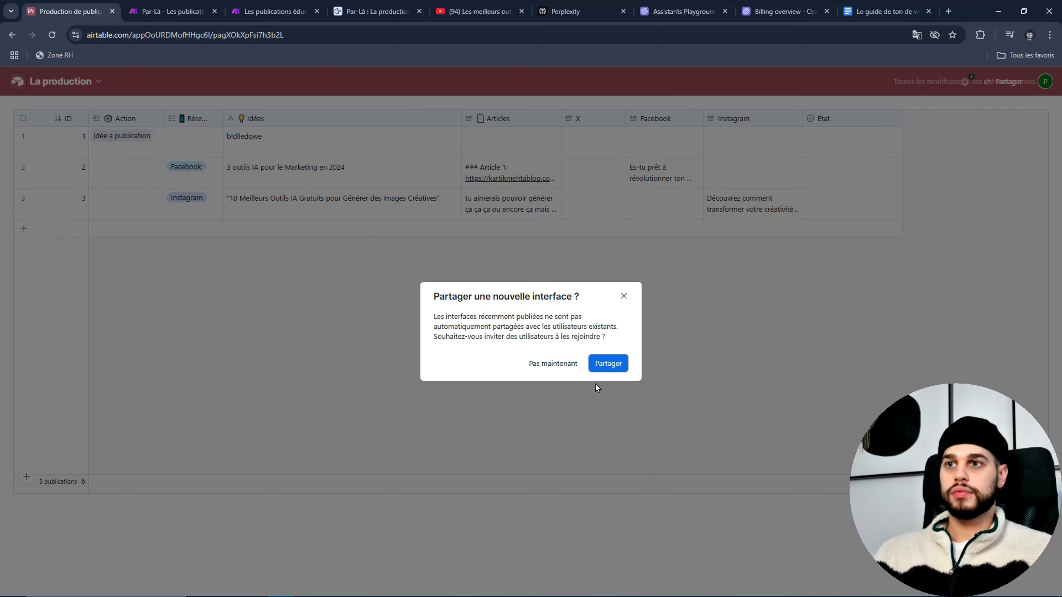
left_click(552, 371)
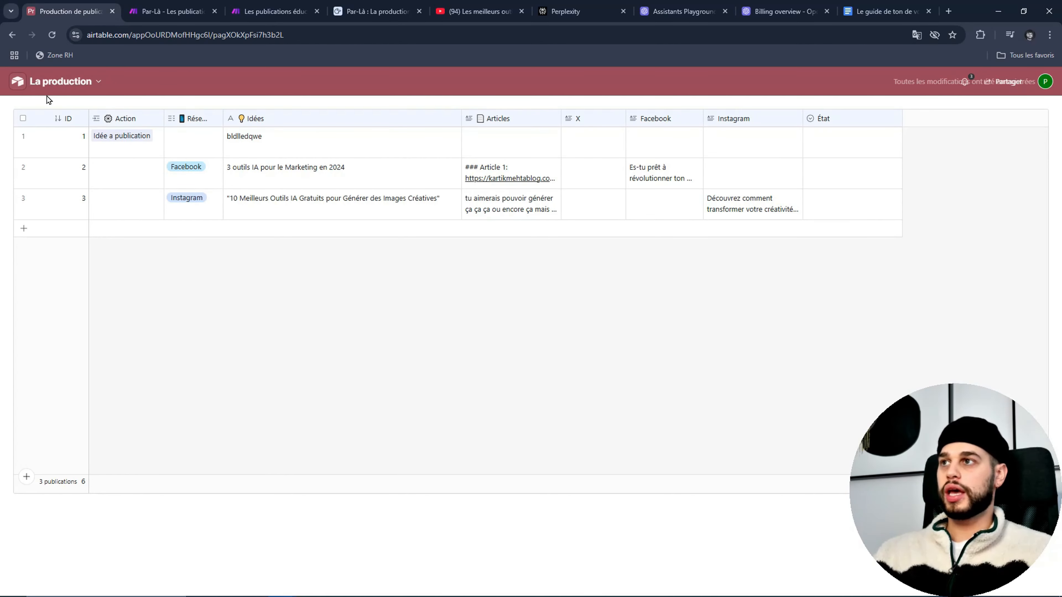
Step: Reopen the interface pages for editing and rename the untitled page as Les publications
left_click(49, 87)
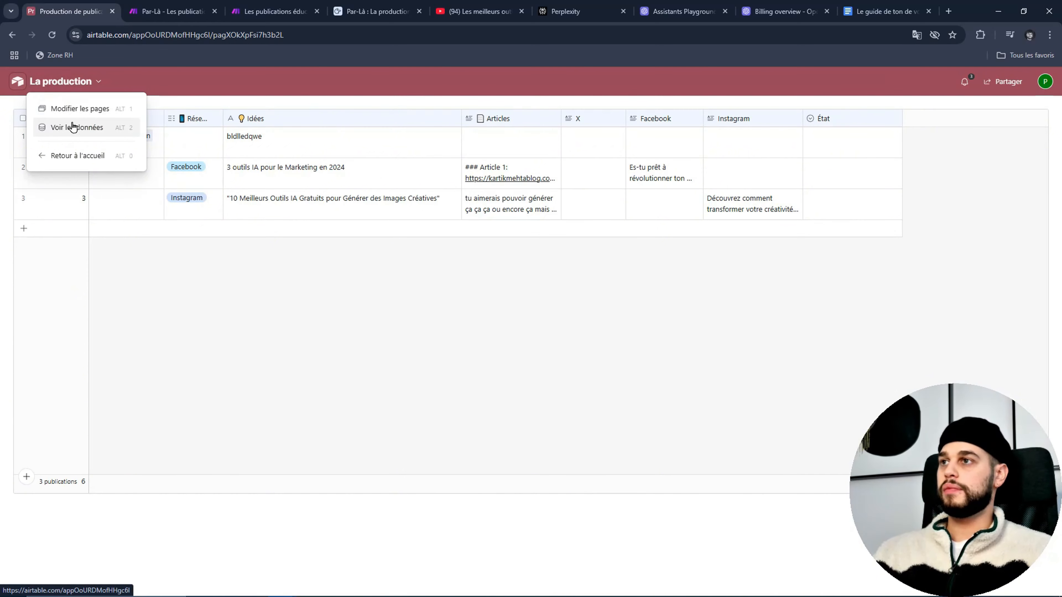
left_click(73, 109)
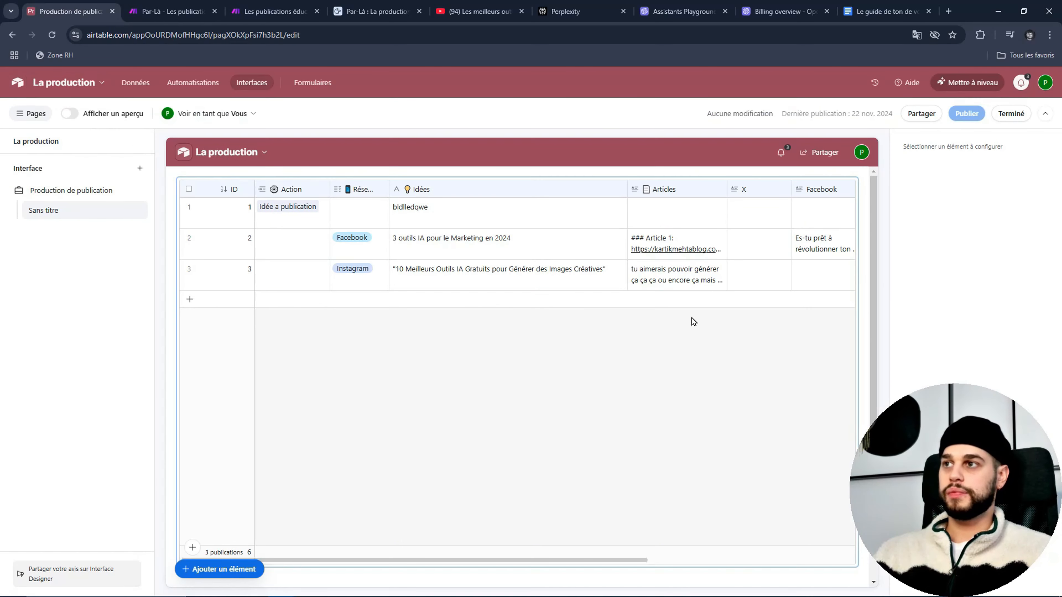
double_click(54, 209)
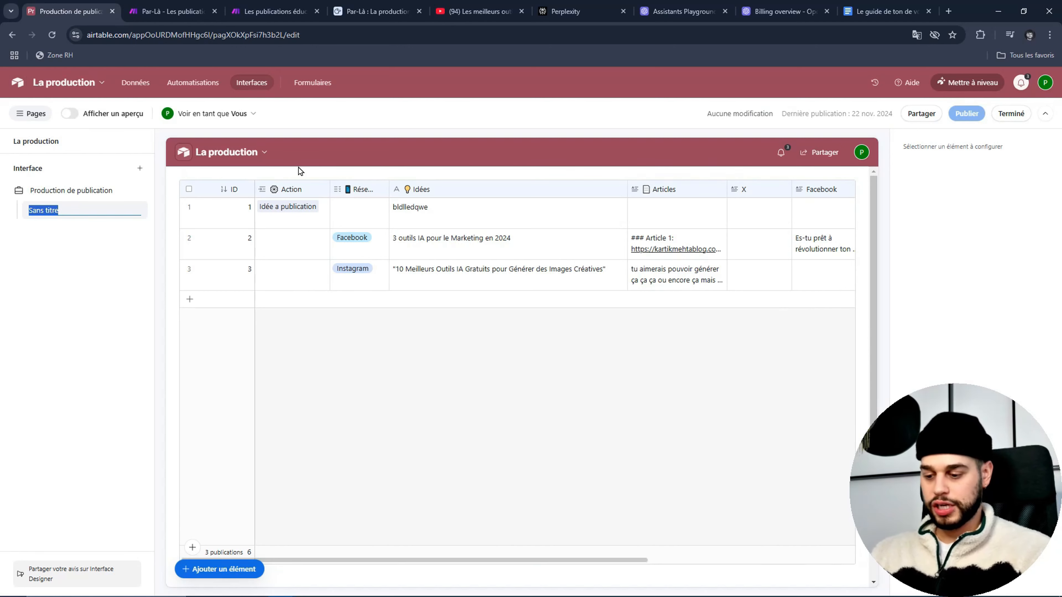
type("Les p")
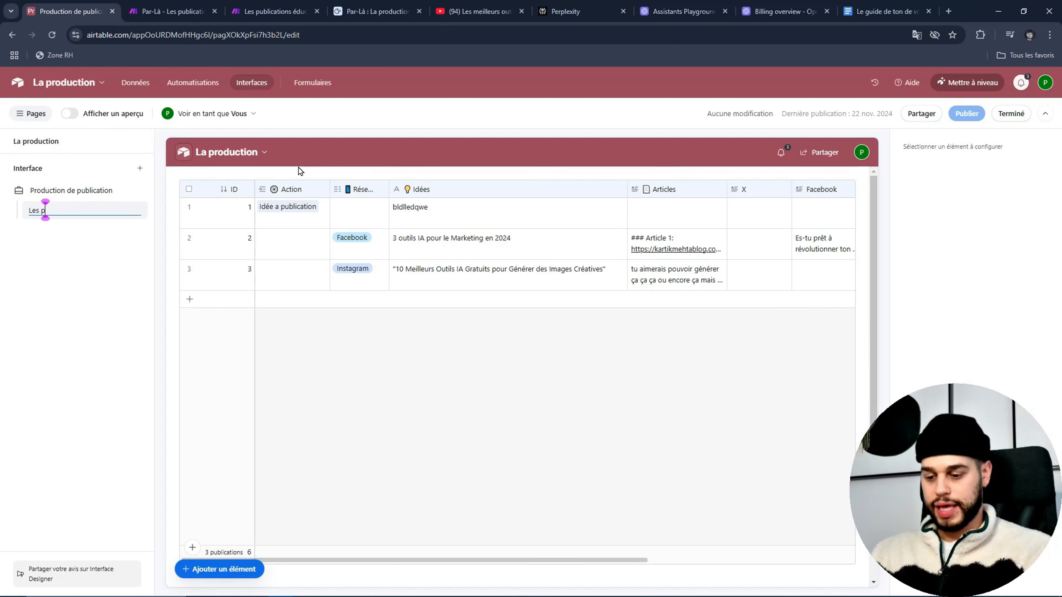
type("ublications")
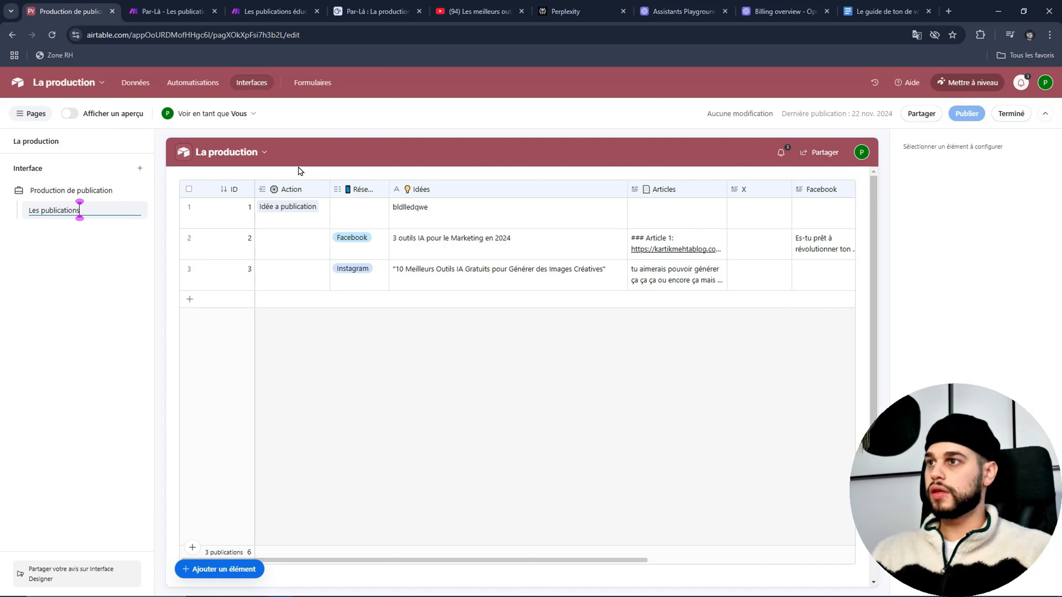
left_click(93, 370)
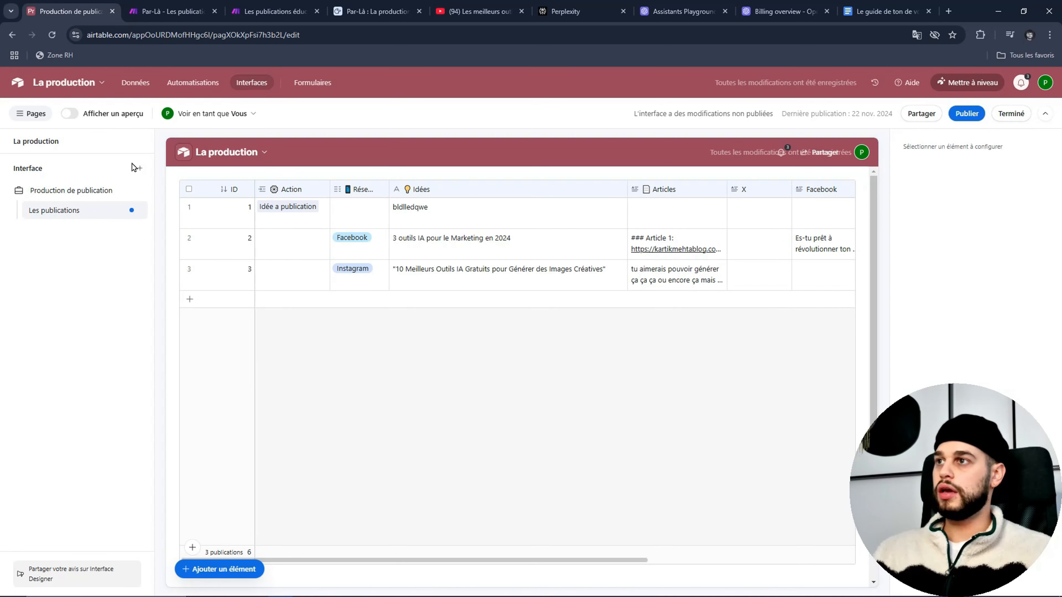
Step: Add a new page with the Formulaire layout, linked to the Les publications table
left_click(139, 171)
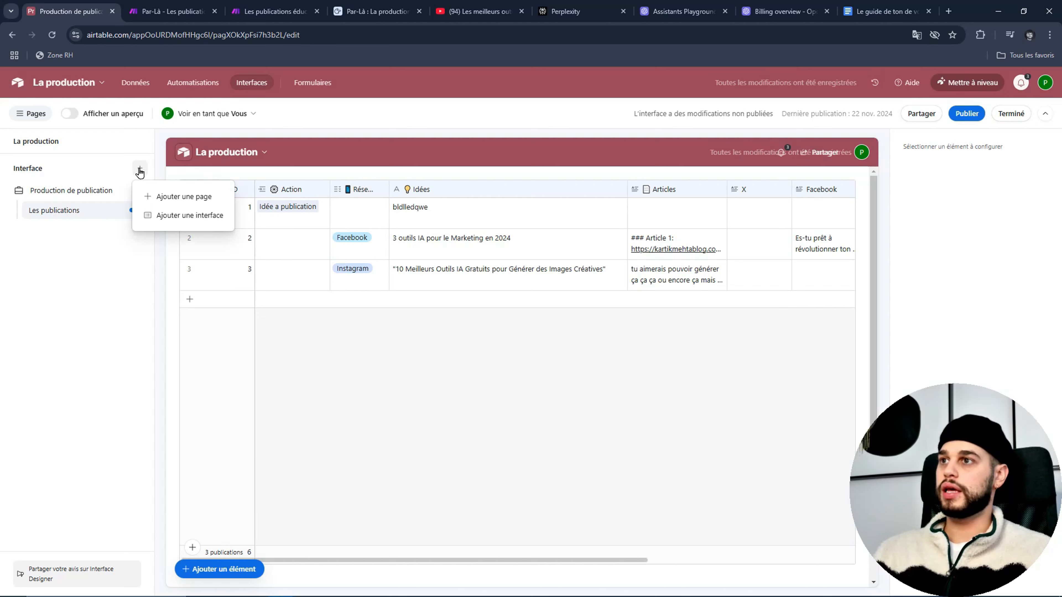
left_click(149, 195)
left_click(332, 378)
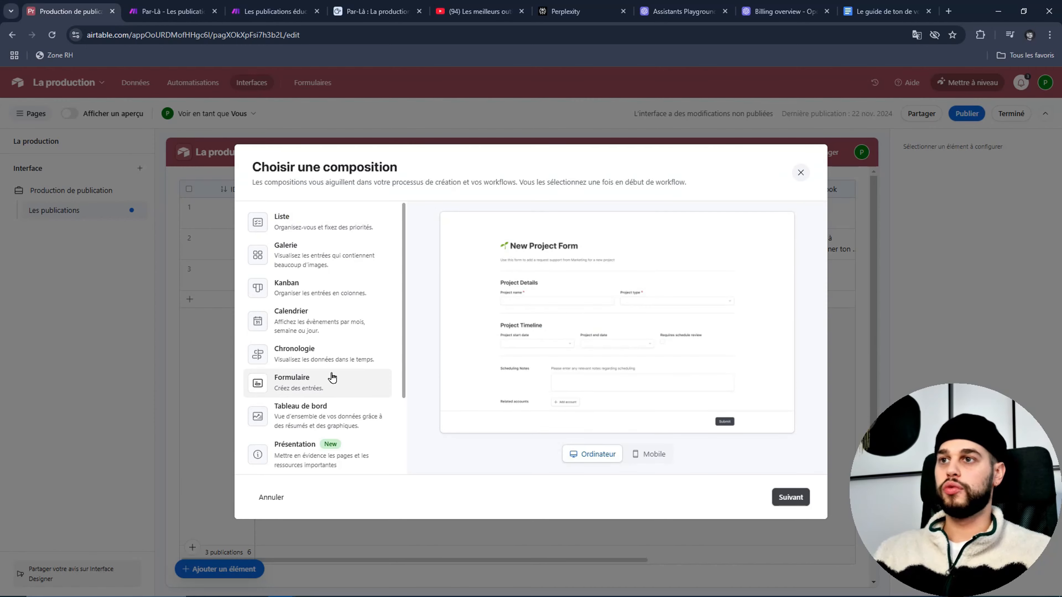
left_click(790, 499)
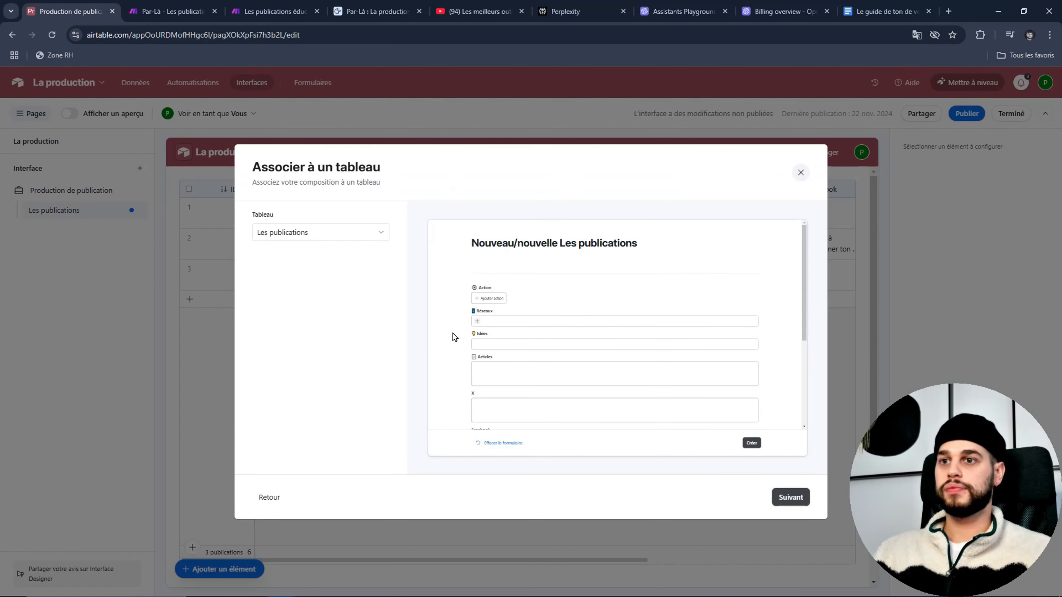
left_click(782, 499)
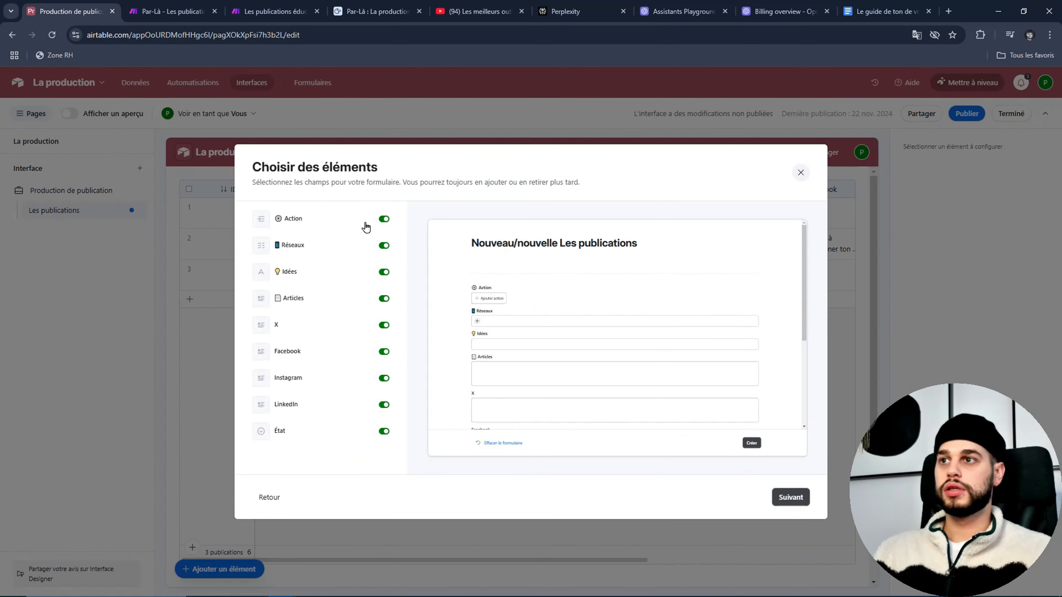
Step: Exclude Action, Réseaux, X, Facebook, Instagram, LinkedIn and État from the form, keeping only Idées and Articles
left_click(384, 219)
left_click(384, 246)
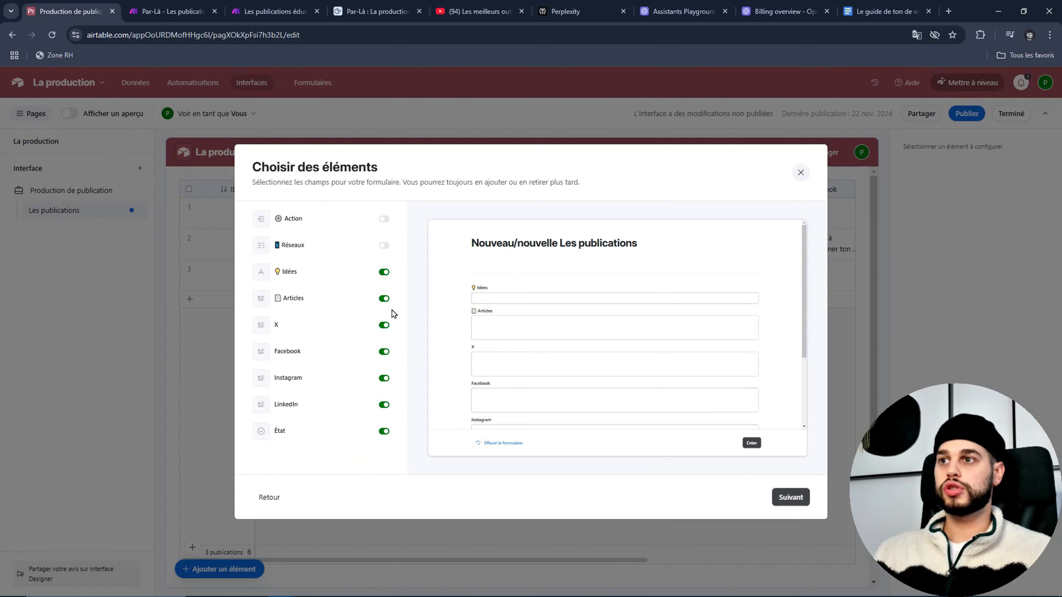
left_click(384, 325)
left_click(384, 352)
left_click(384, 378)
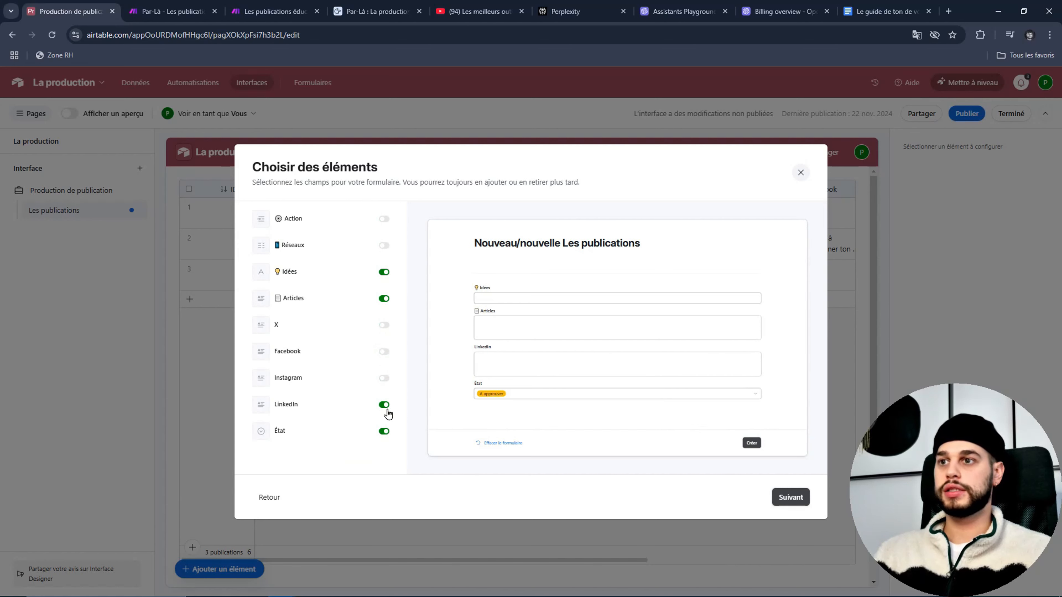
left_click(385, 406)
left_click(384, 432)
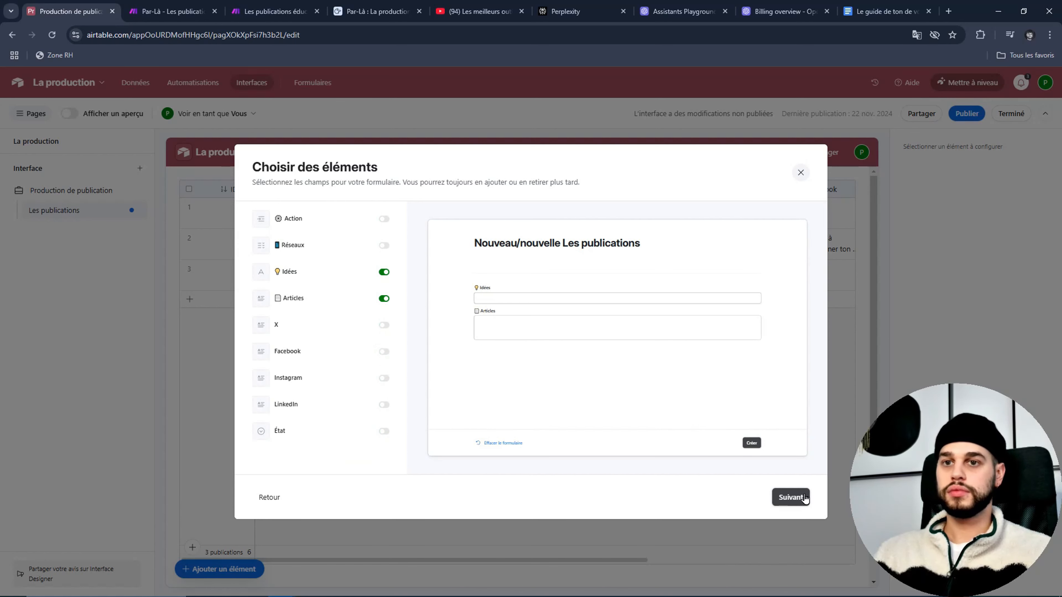
left_click(790, 497)
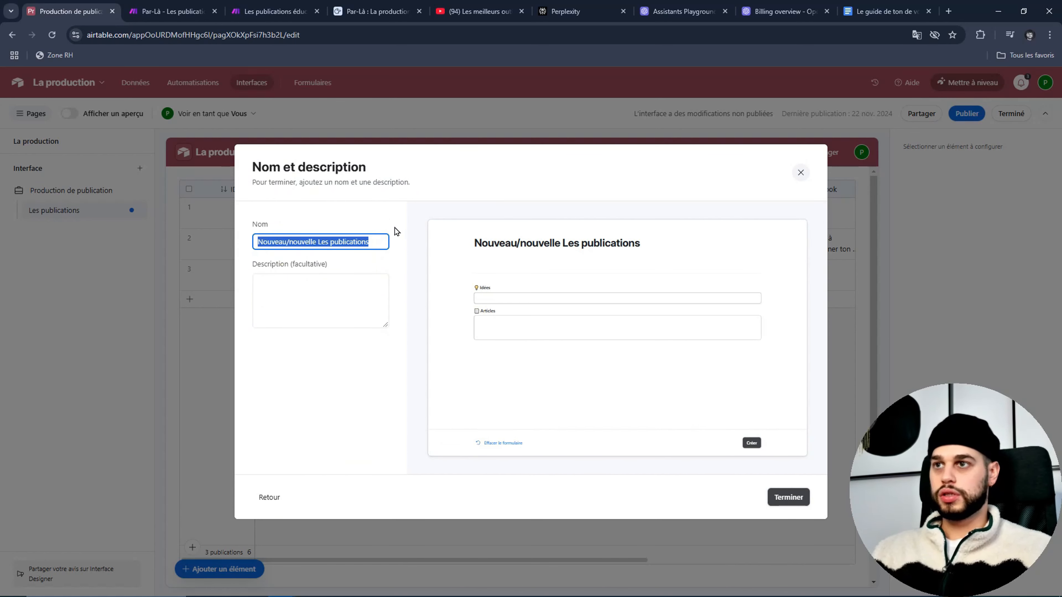
Step: Go back to the form's field selection and include the Réseaux field again
left_click(366, 242)
left_click_drag(369, 245, 256, 234)
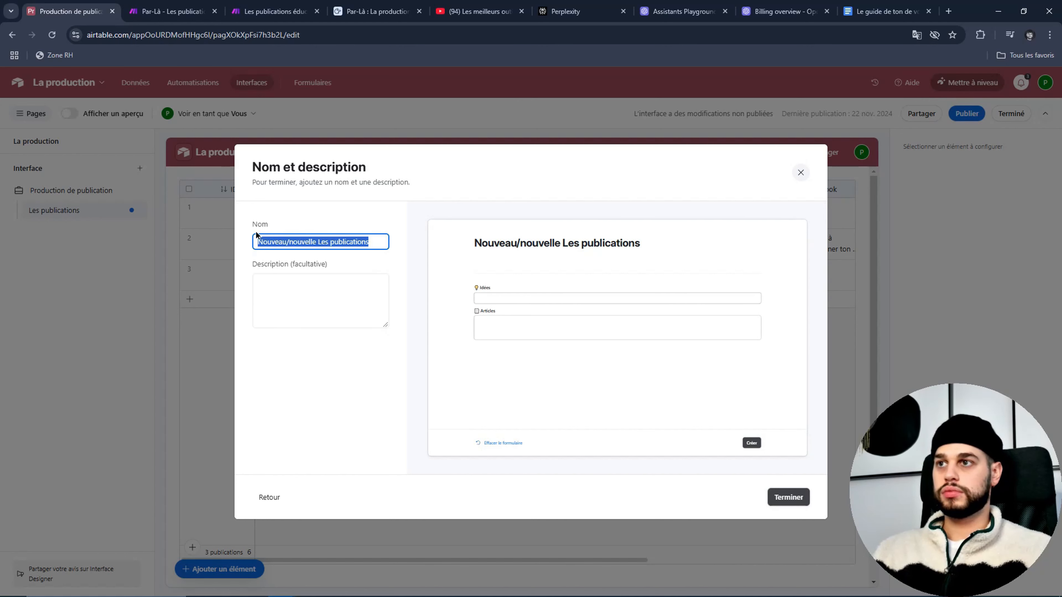
left_click(271, 497)
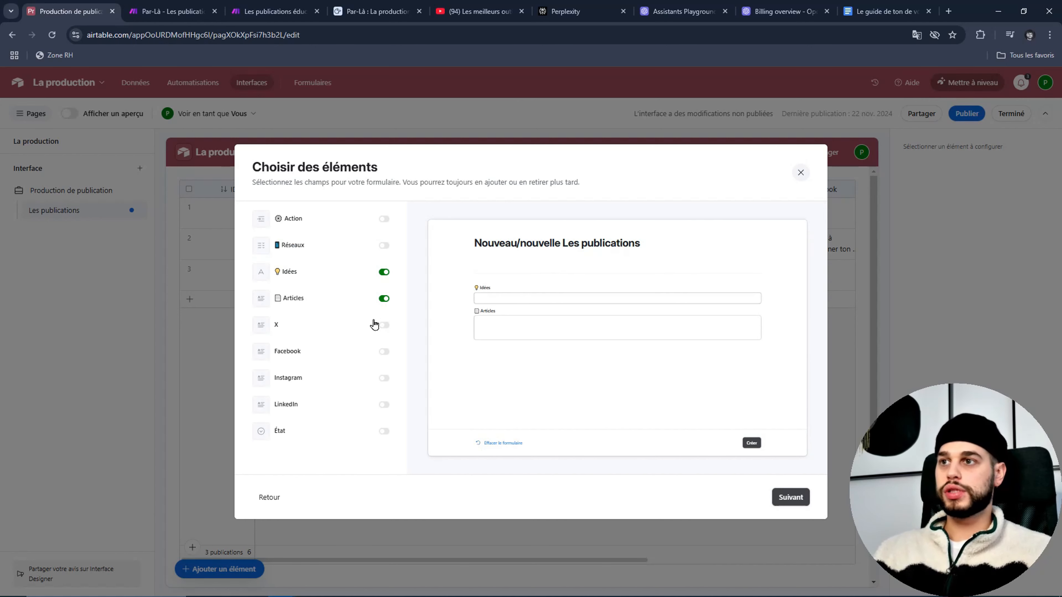
left_click(384, 245)
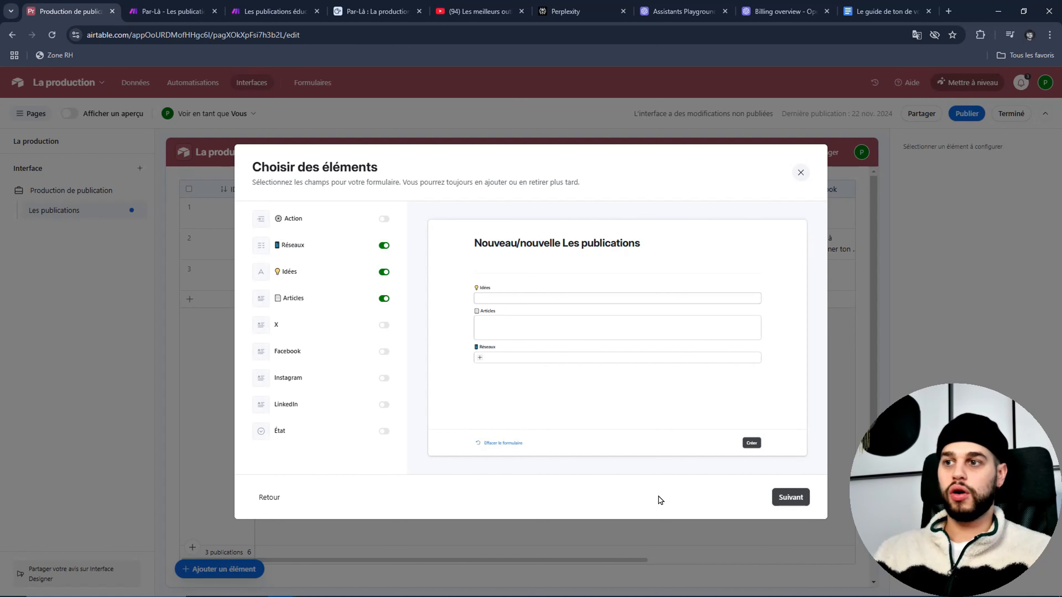
left_click(769, 500)
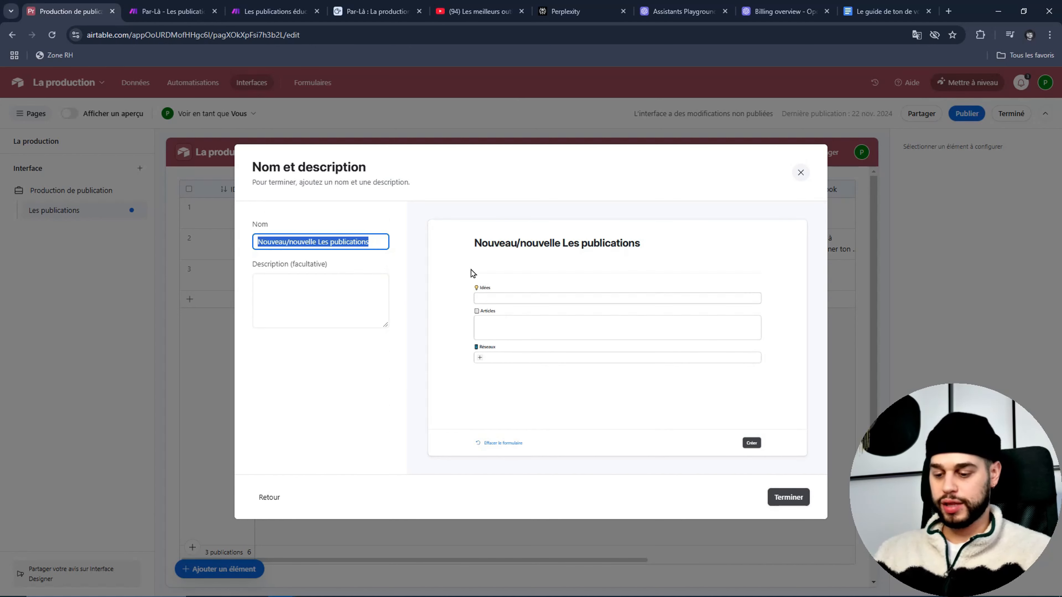
Step: Name the form page Idée de publication and finish creating it
type("Nouve")
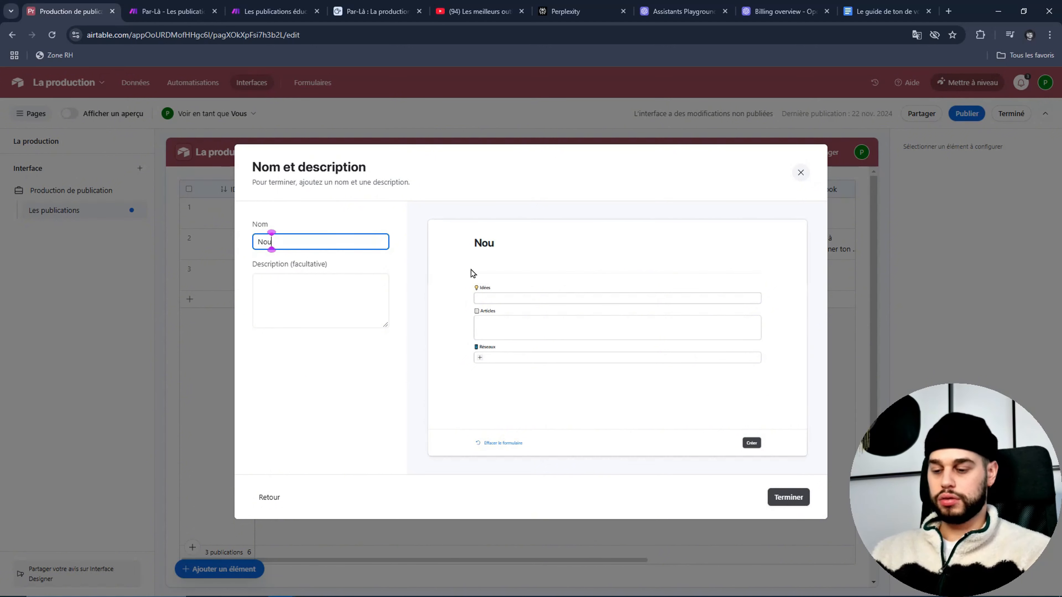
key("BackSpace")
key("BackSpace")
key("BackSpace")
key("BackSpace")
key("BackSpace")
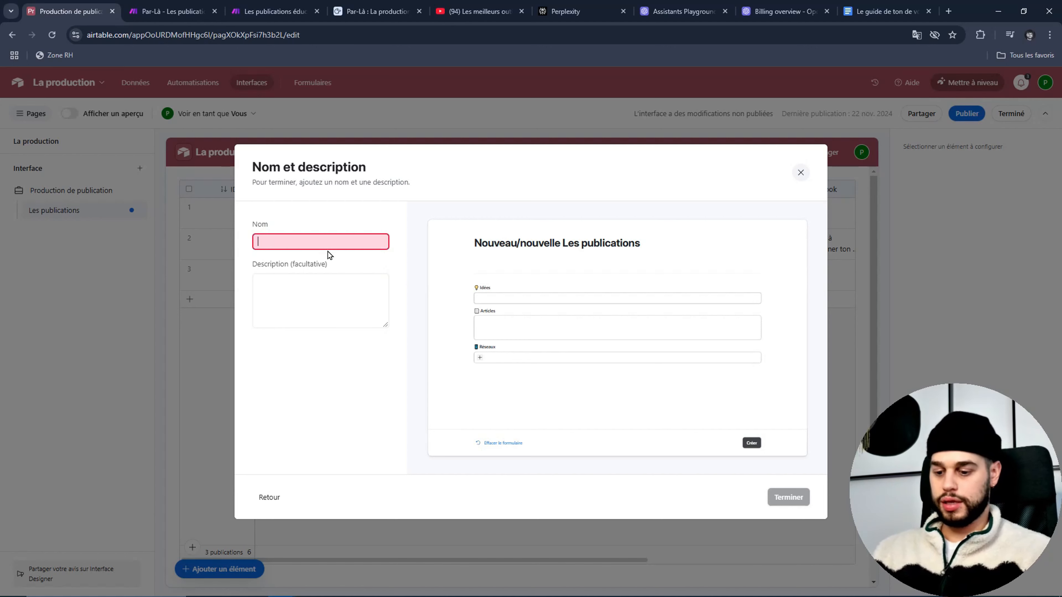
type("Idée de publication")
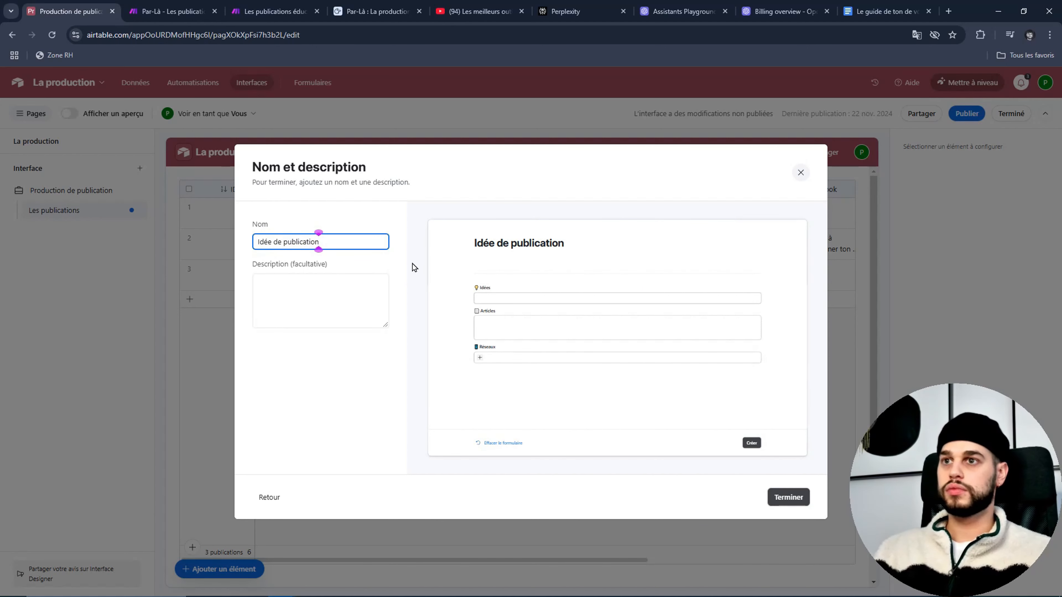
left_click(788, 498)
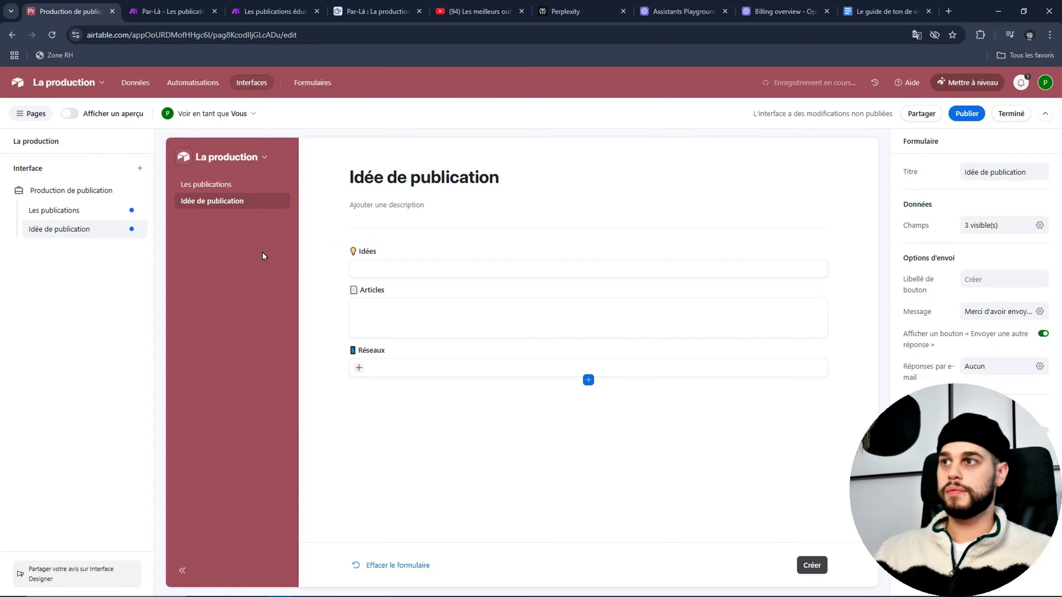
Step: Move the Idée de publication page above Les publications and publish the interface changes
left_click_drag(83, 237, 78, 211)
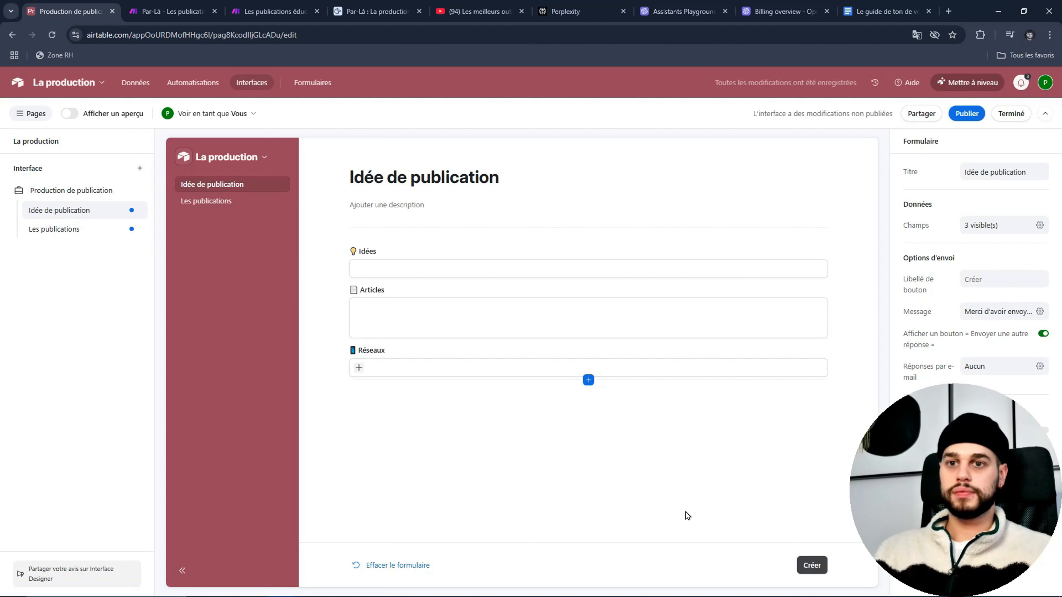
left_click(966, 115)
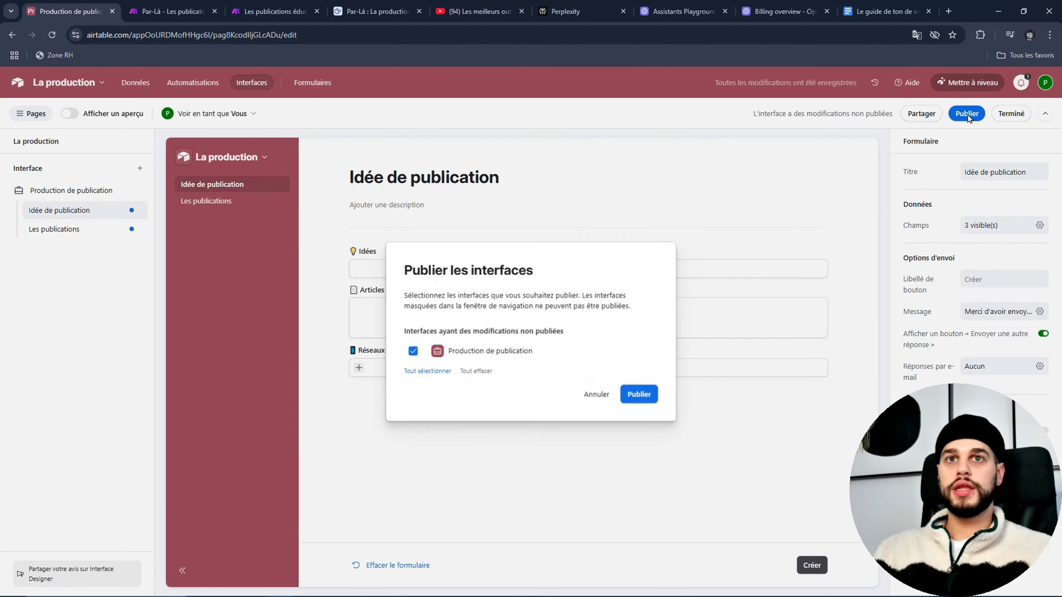
left_click(638, 391)
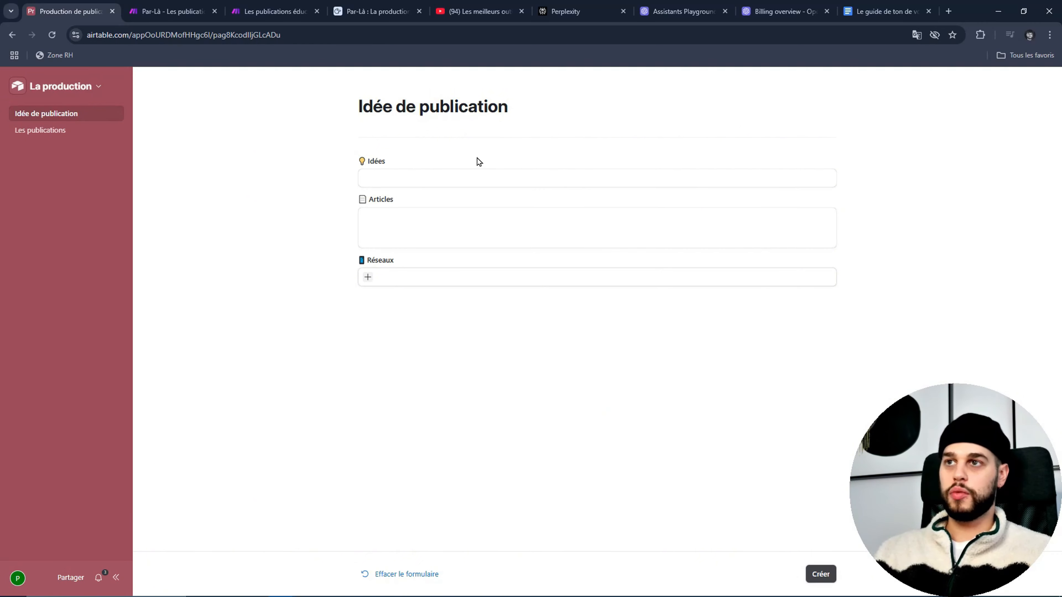
Step: Enter "les meilleures pratiques en Marketing digital" in the Idées field of the published form
left_click(422, 171)
left_click(482, 219)
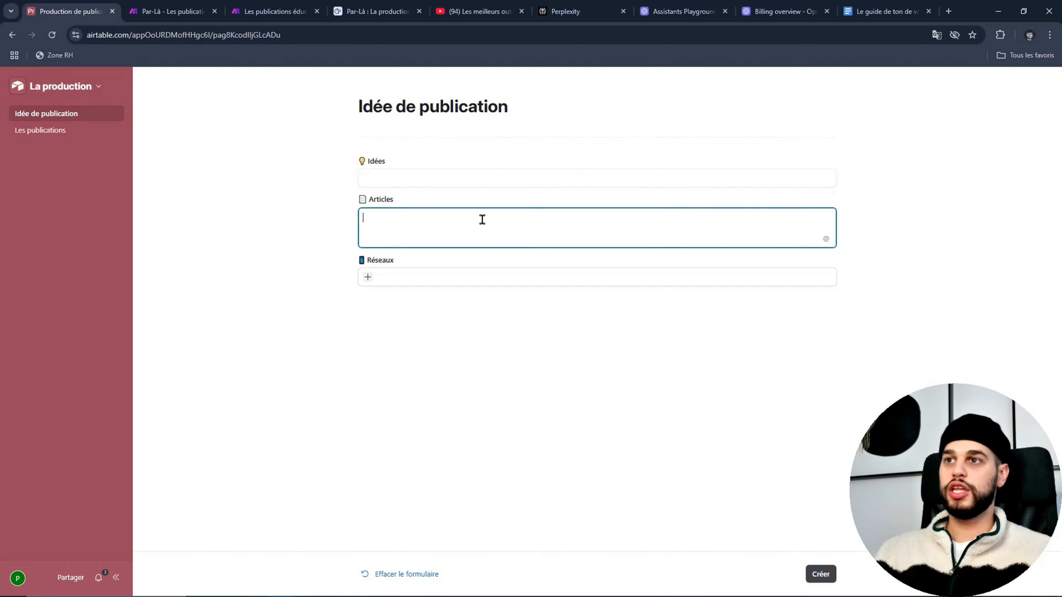
left_click(368, 277)
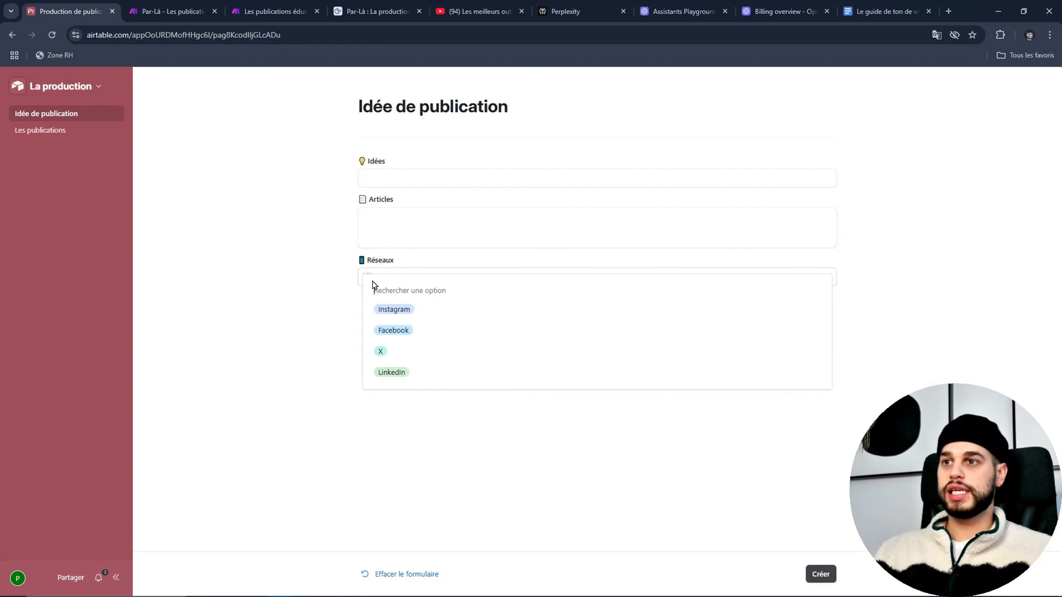
left_click(255, 291)
left_click(402, 174)
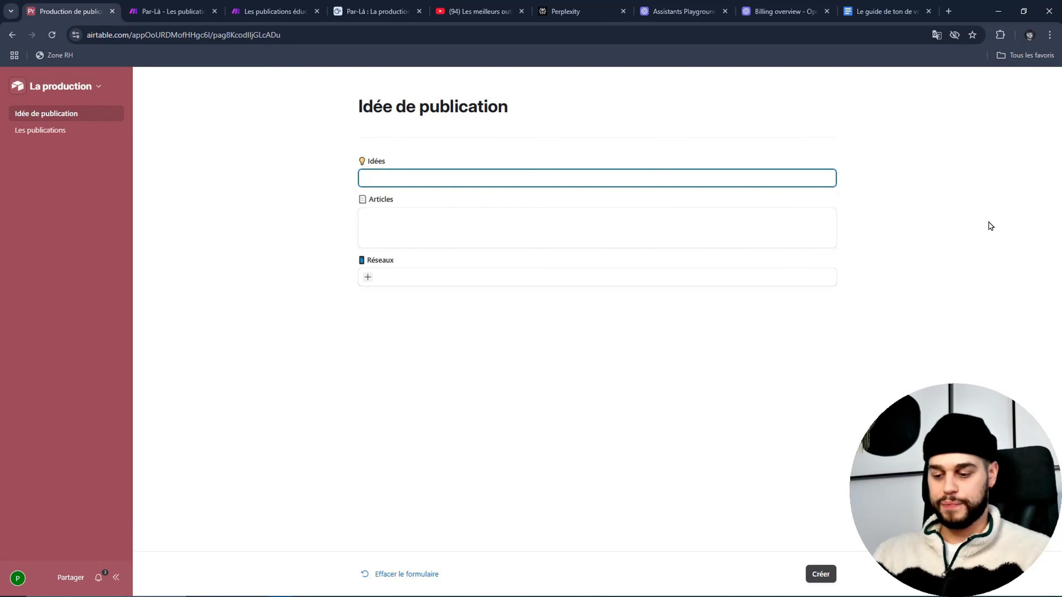
type("les mei")
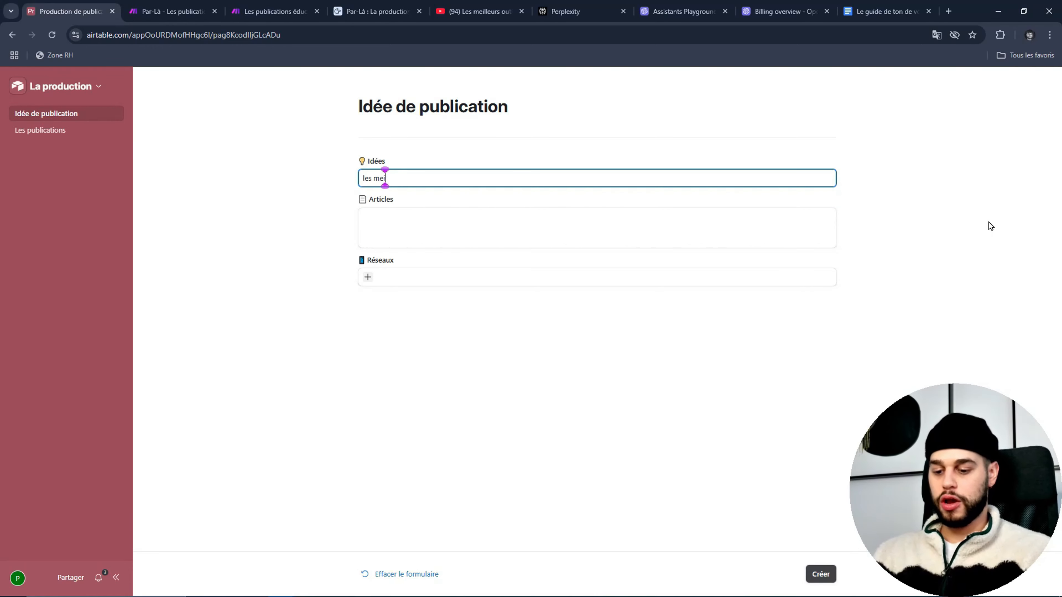
type("lleures pra")
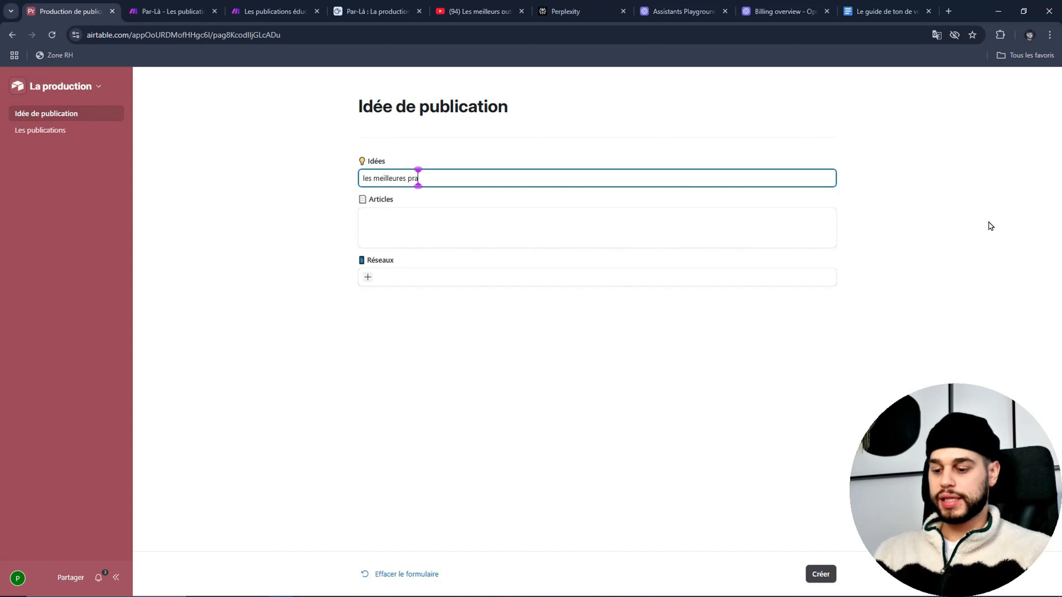
type("tiques e")
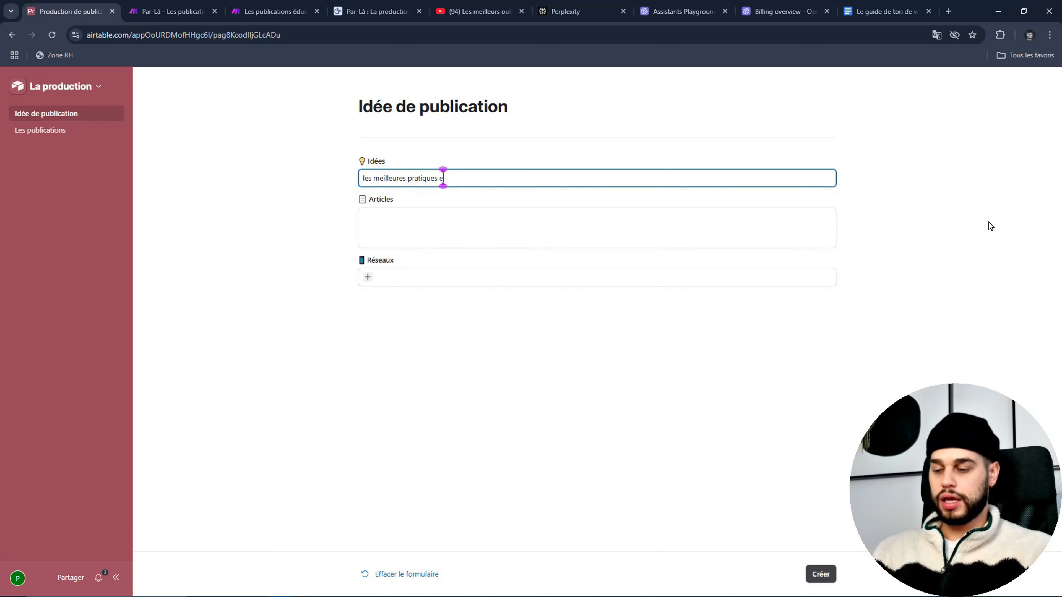
type("n Marketing digital")
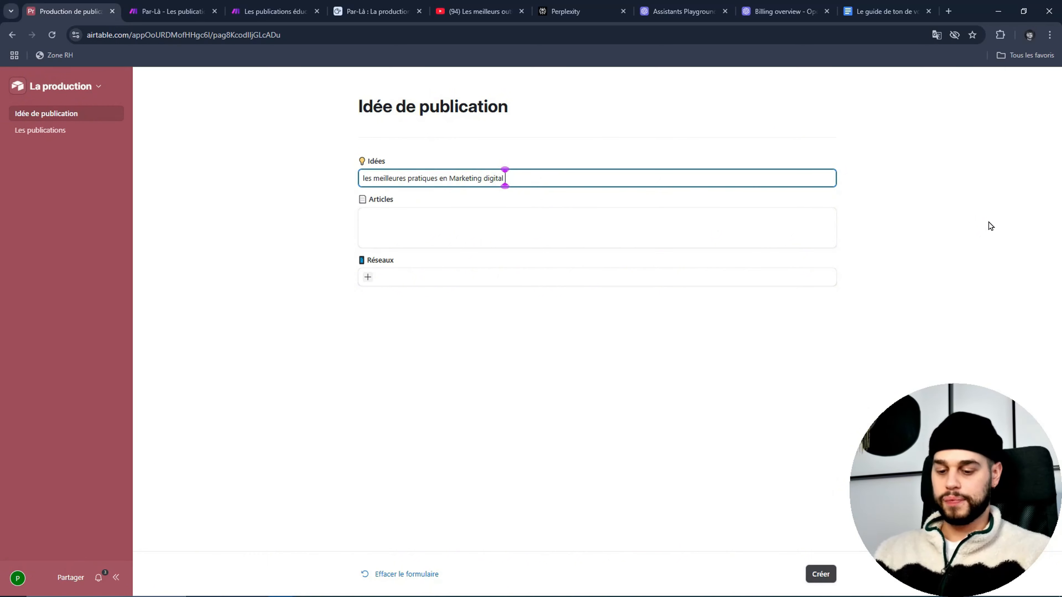
Step: Complete the idea text with "sur X" and select X and Facebook as the Réseaux
type(" sur X")
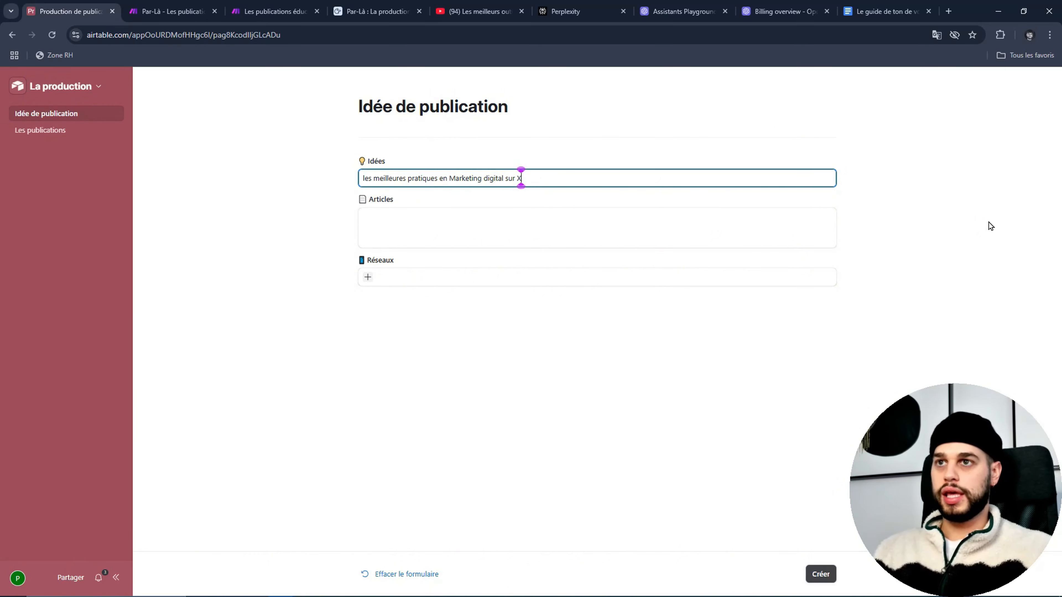
left_click(368, 278)
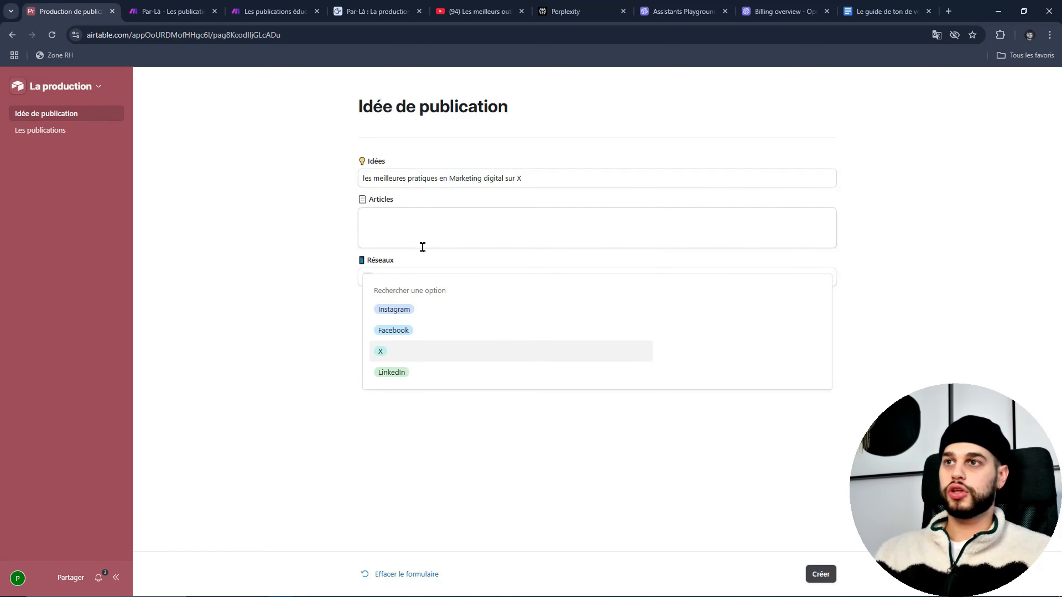
left_click(404, 351)
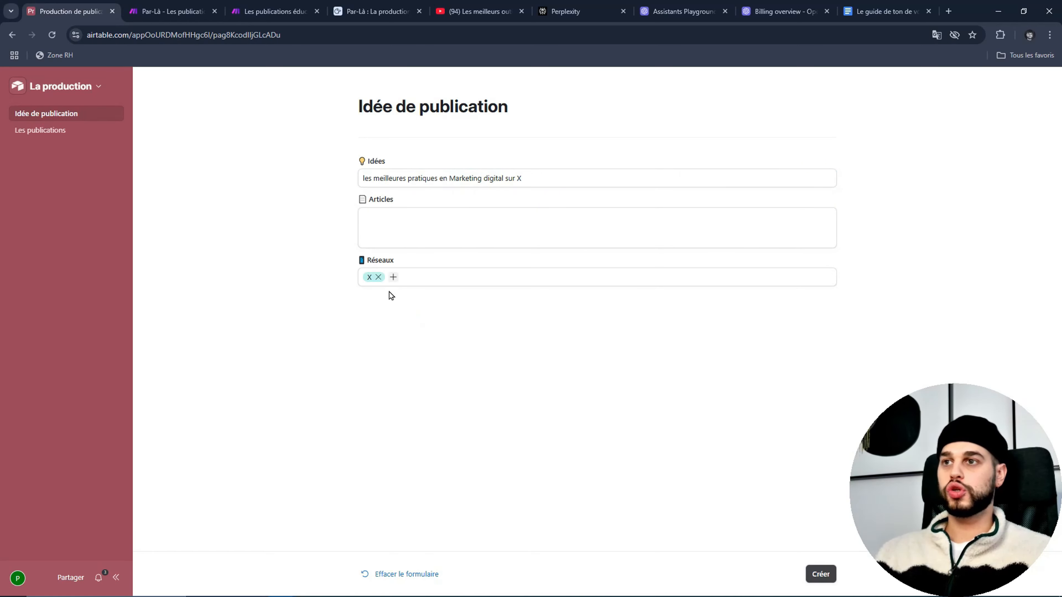
left_click(393, 277)
left_click(418, 330)
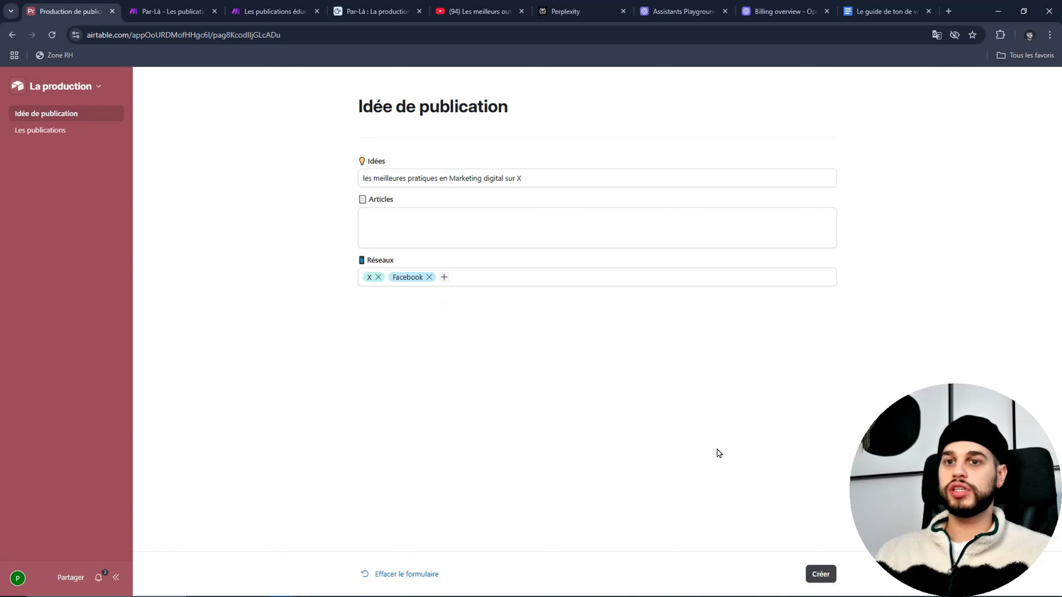
Step: Submit the publication idea and open the Les publications page
left_click(821, 574)
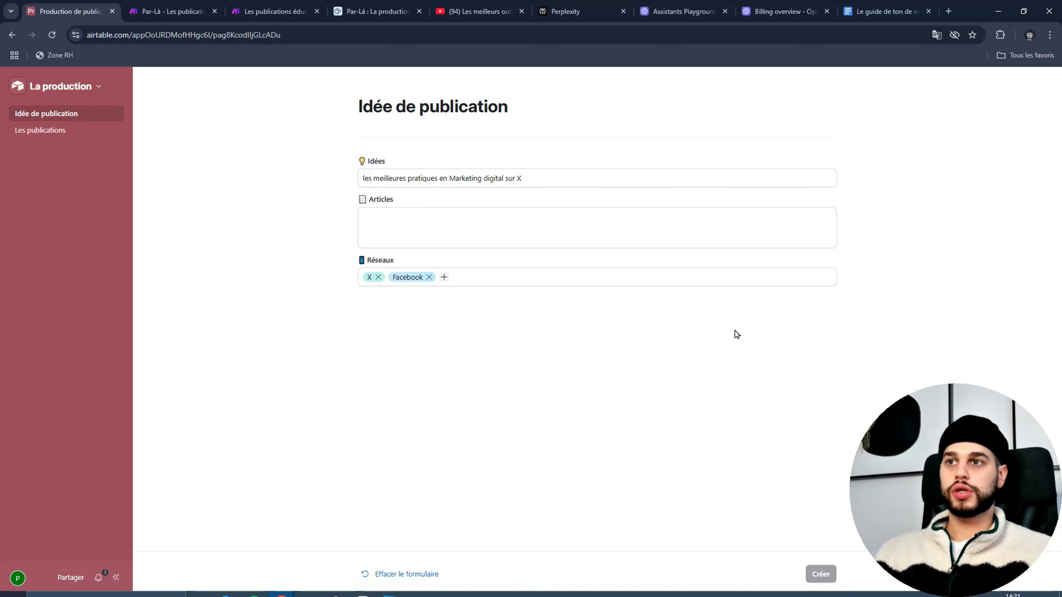
left_click(624, 355)
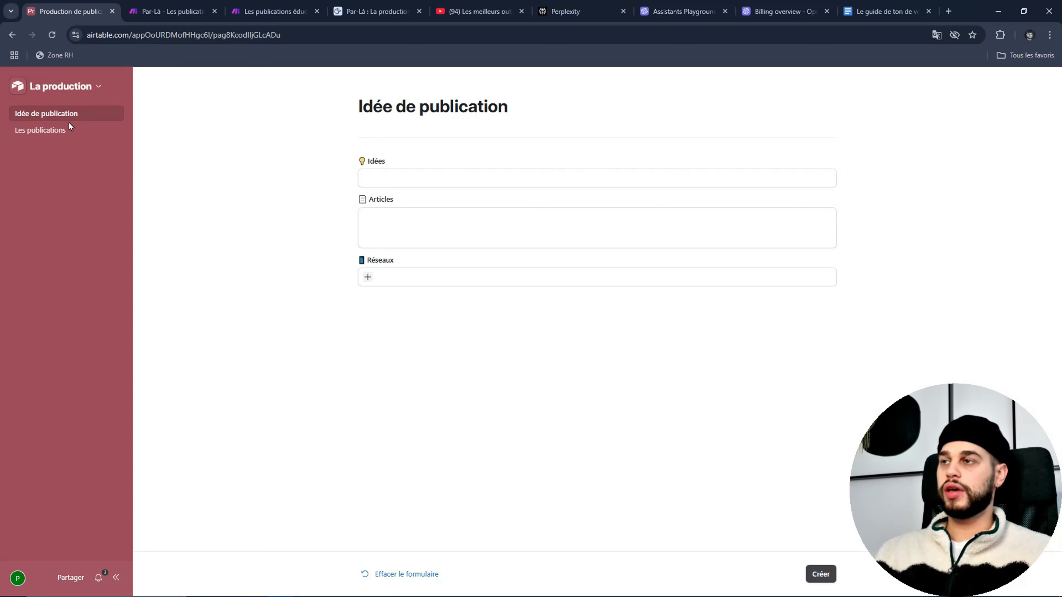
left_click(68, 133)
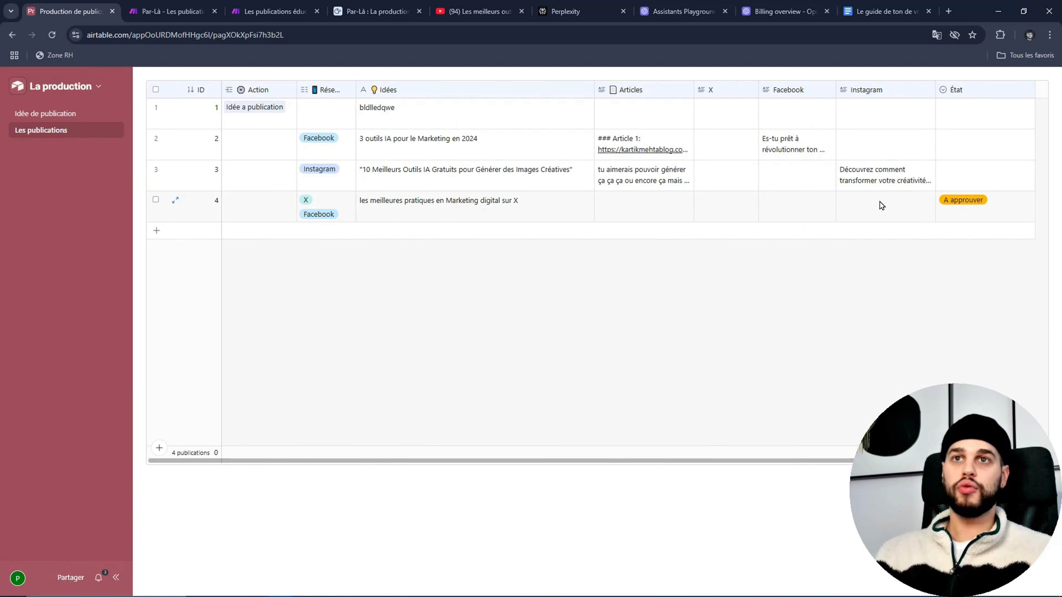
Step: Examine the available Action options for the new marketing digital record without choosing one
left_click(264, 215)
left_click(231, 200)
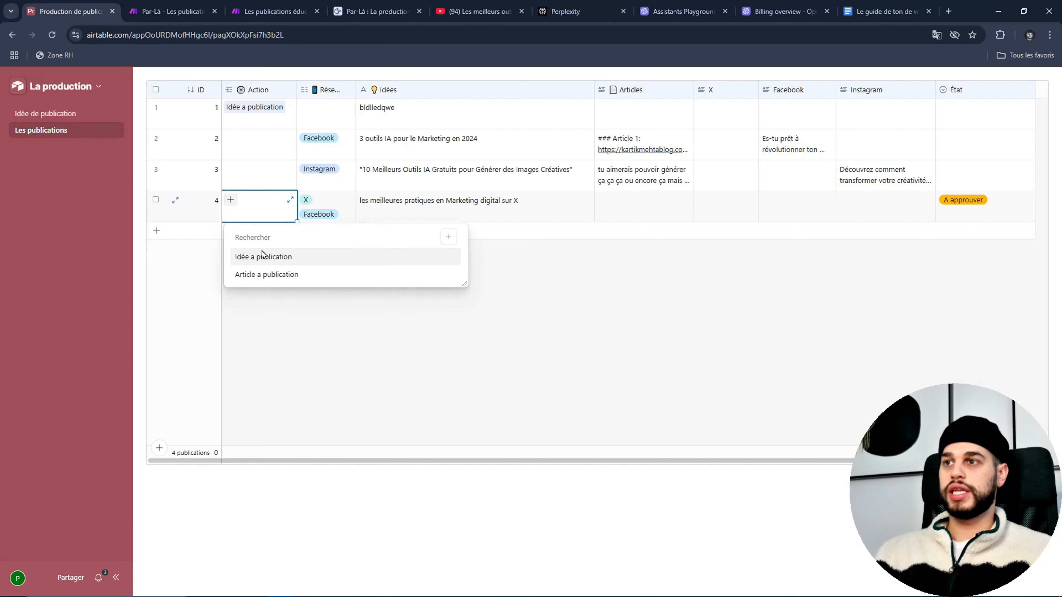
left_click(912, 330)
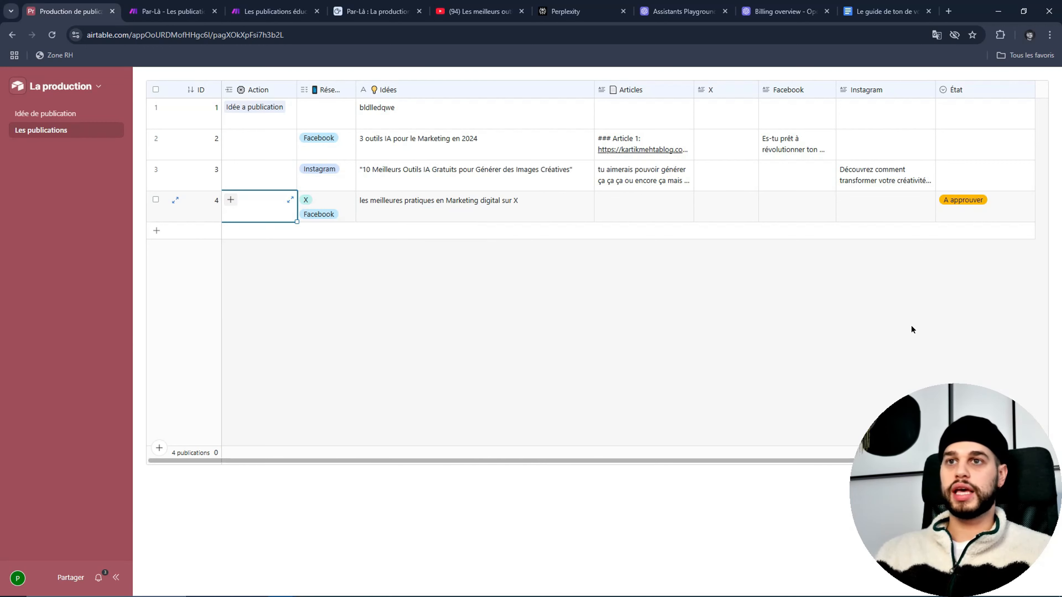